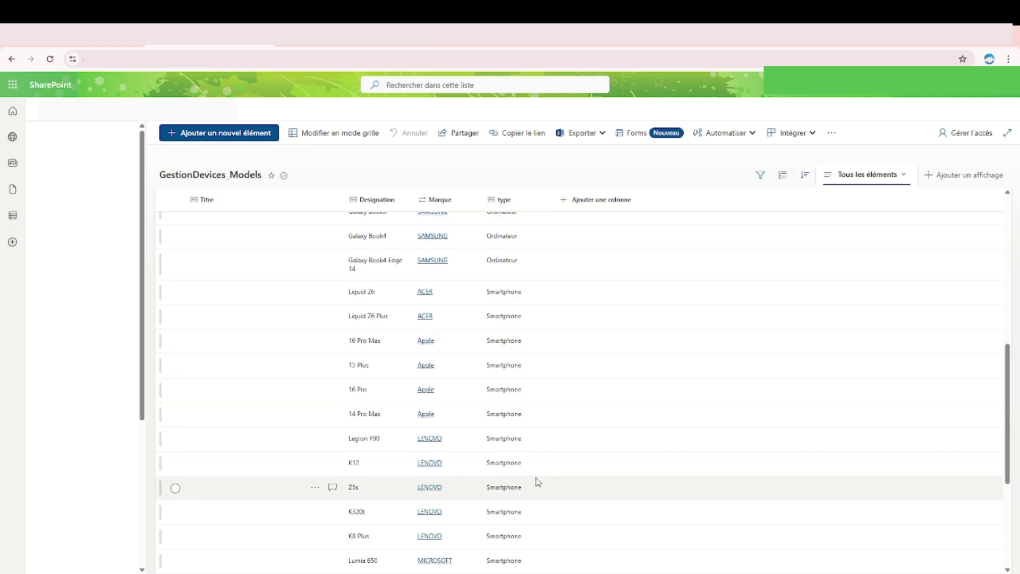
Review the computer and smartphone models in the GestionDevices_Models list, and switch to the Gestion Devices application in Power Apps
scroll(538, 481, up, 5)
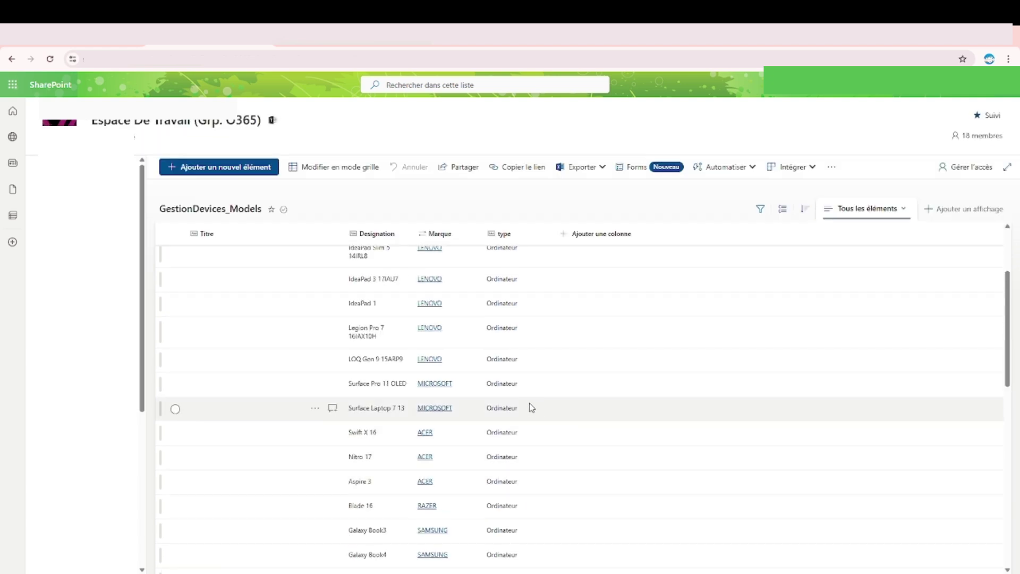
scroll(563, 460, down, 10)
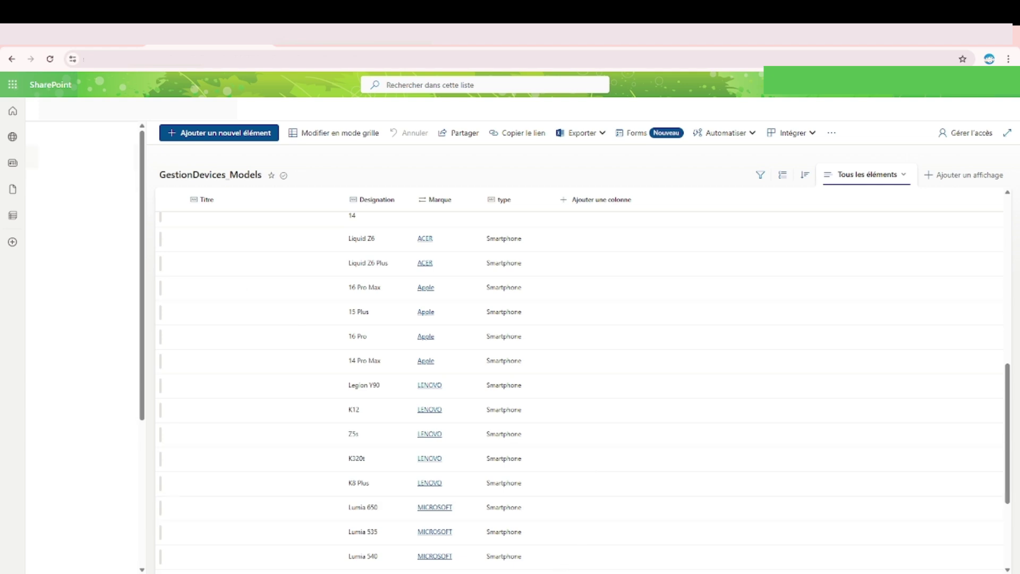
click(100, 45)
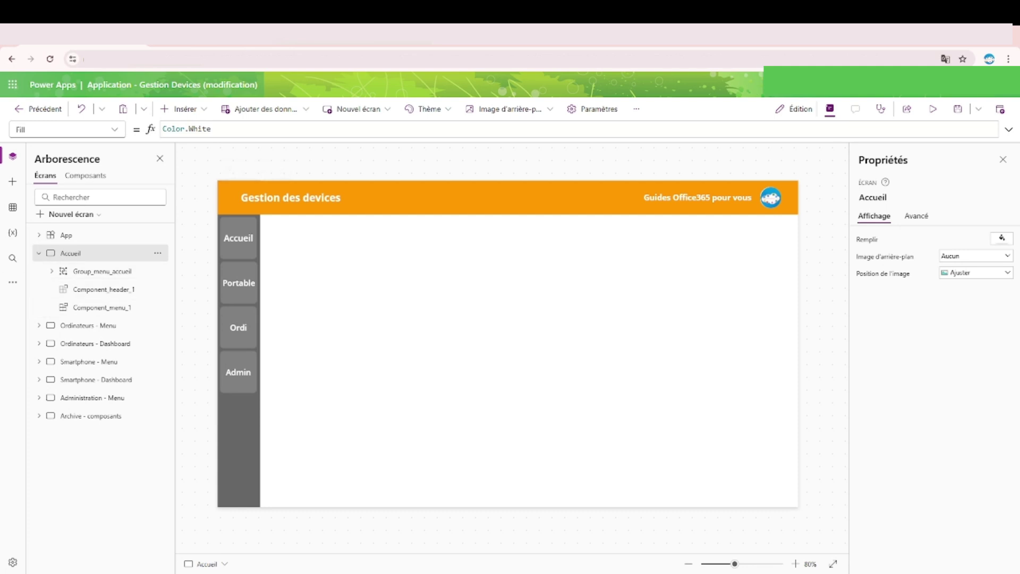
Collapse the Accueil screen in the tree and duplicate the "Ordinateurs - Dashboard" screen
click(39, 253)
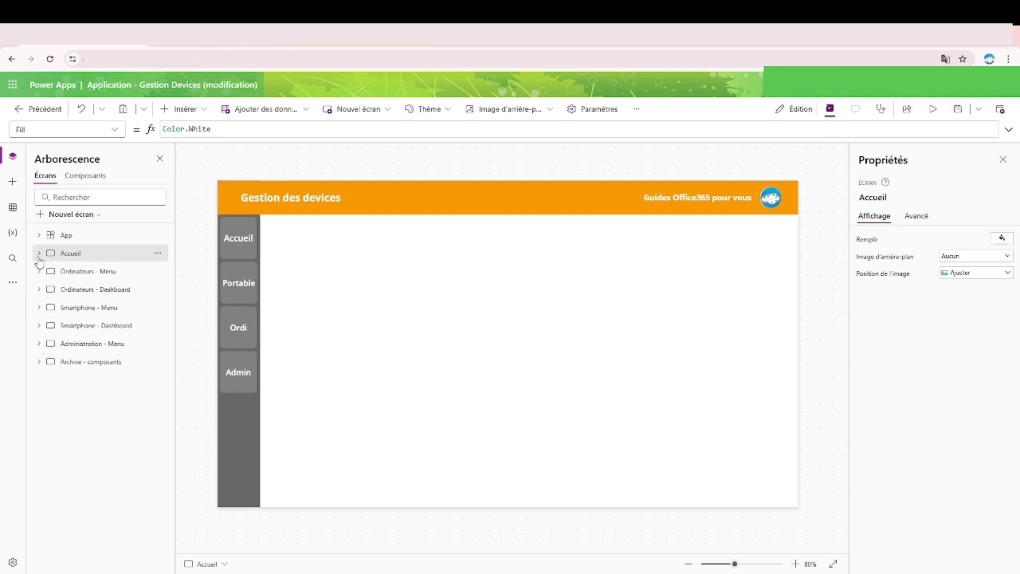
click(128, 292)
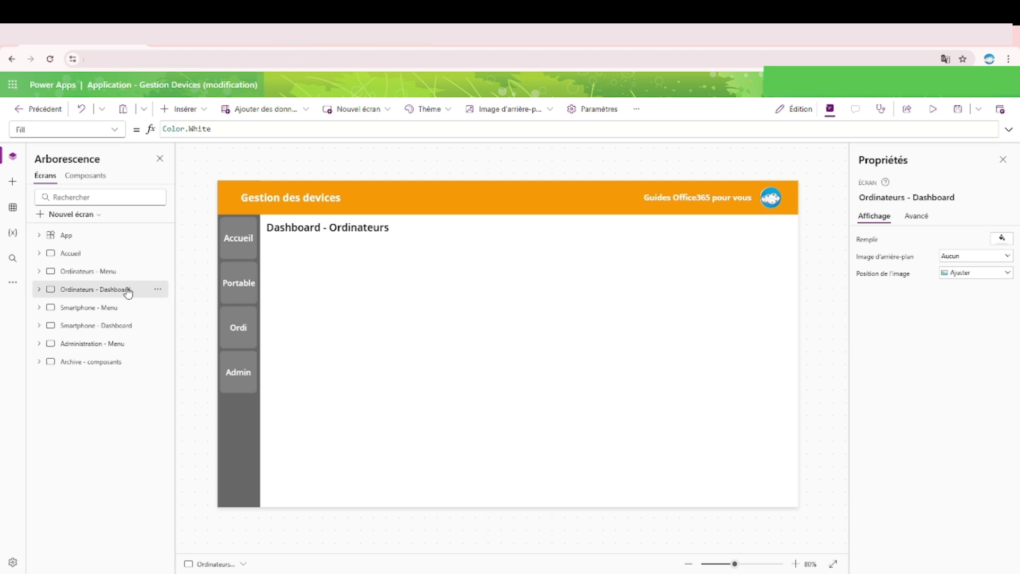
click(121, 273)
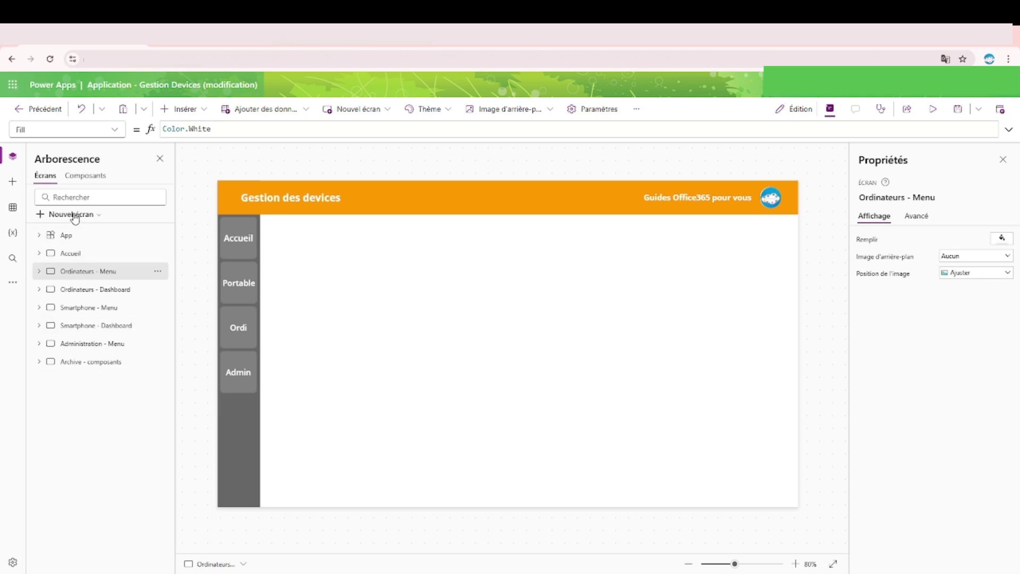
click(158, 289)
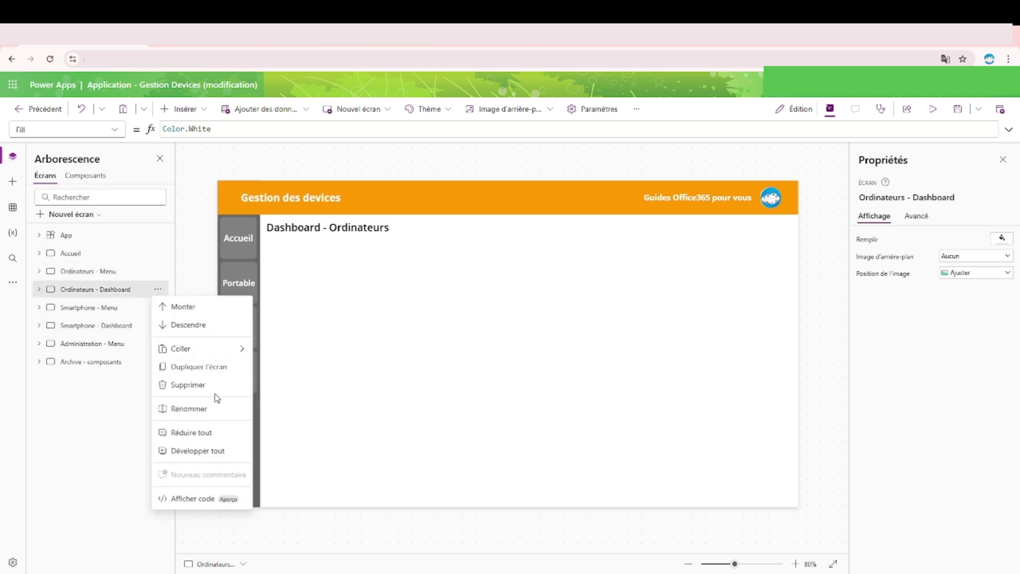
click(202, 367)
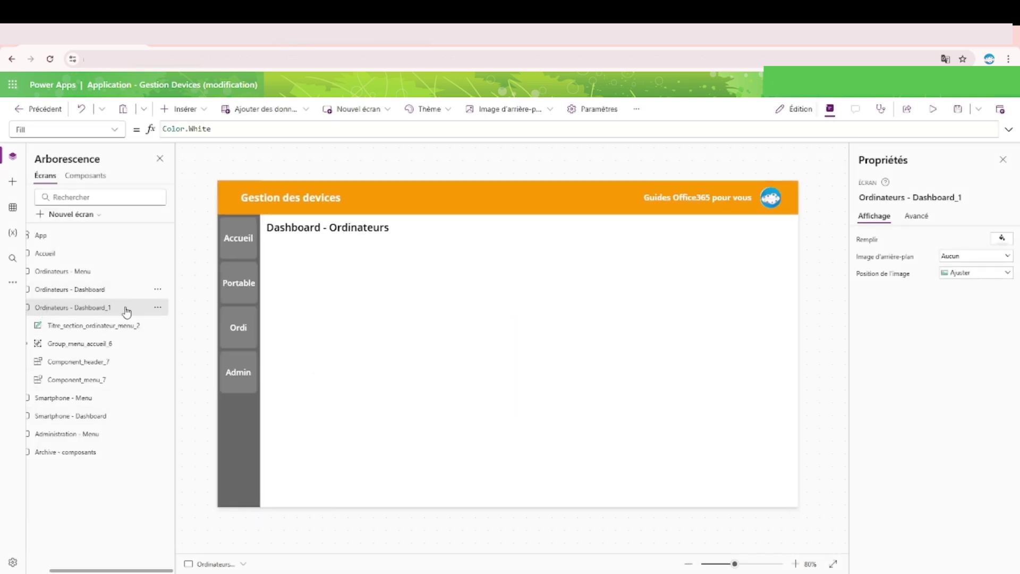
Rename the duplicated dashboard screen as "Ordinateurs - Form"
right_click(126, 311)
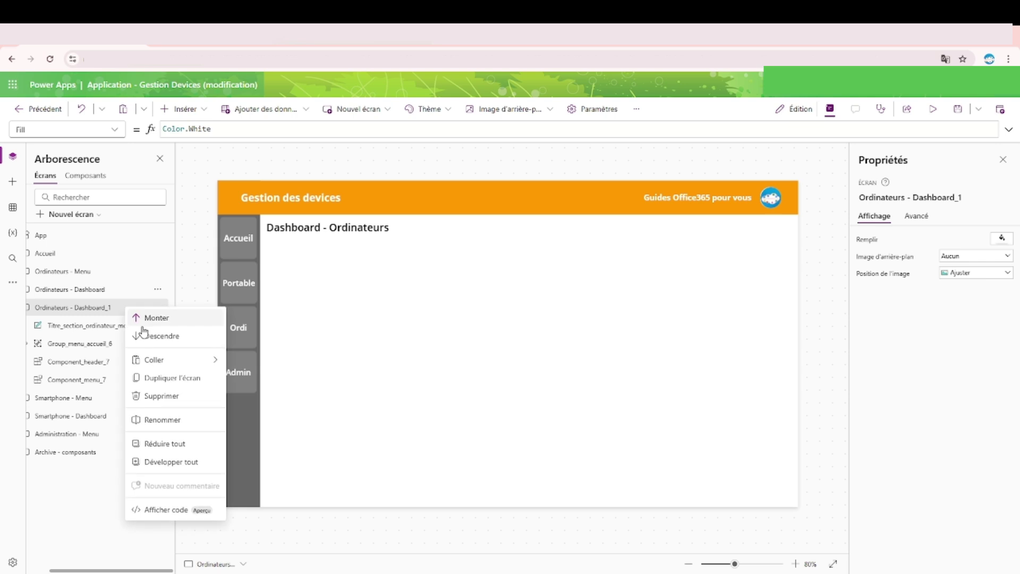
click(173, 416)
key(BackSpace)
key(BackSpace)
key(BackSpace)
key(BackSpace)
key(BackSpace)
key(BackSpace)
key(BackSpace)
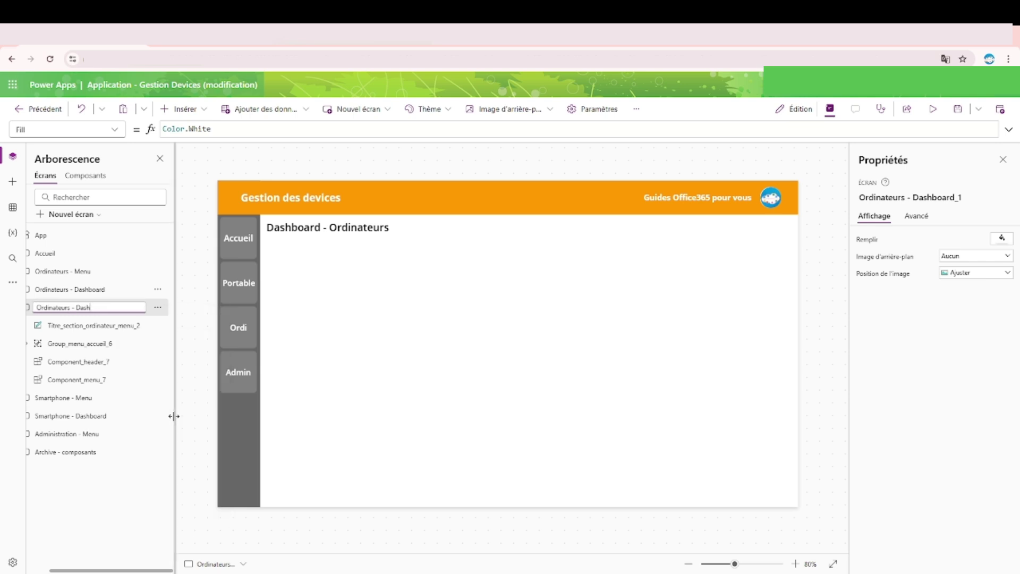
key(BackSpace)
text(Form)
key(Return)
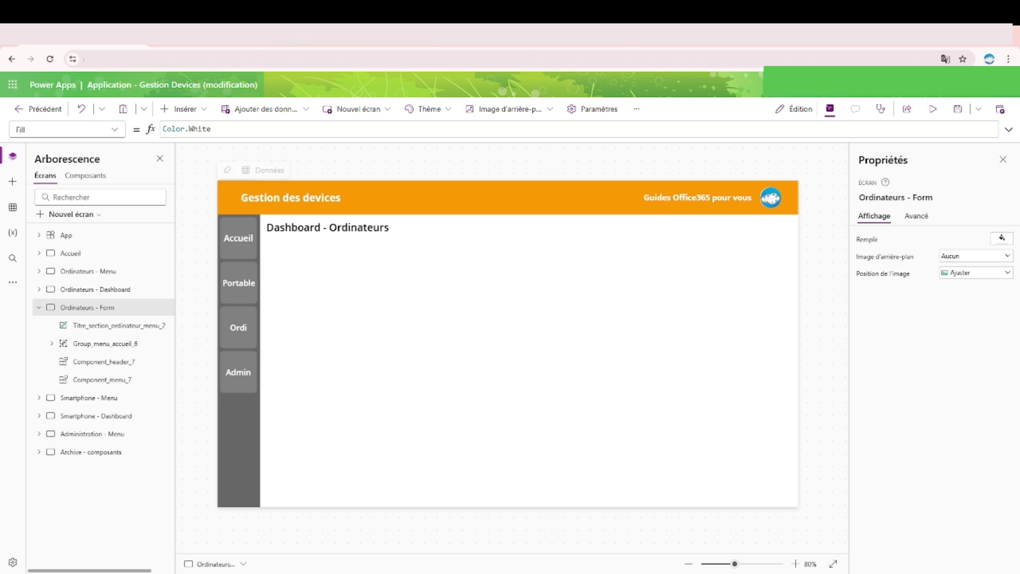
Add a new blank (Vierge) screen to the application
click(361, 233)
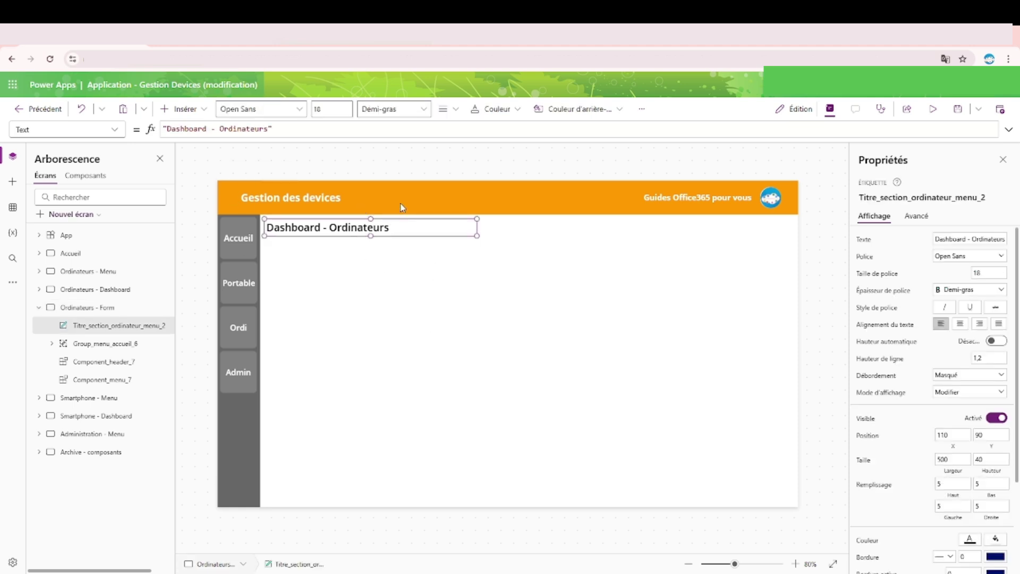
click(402, 168)
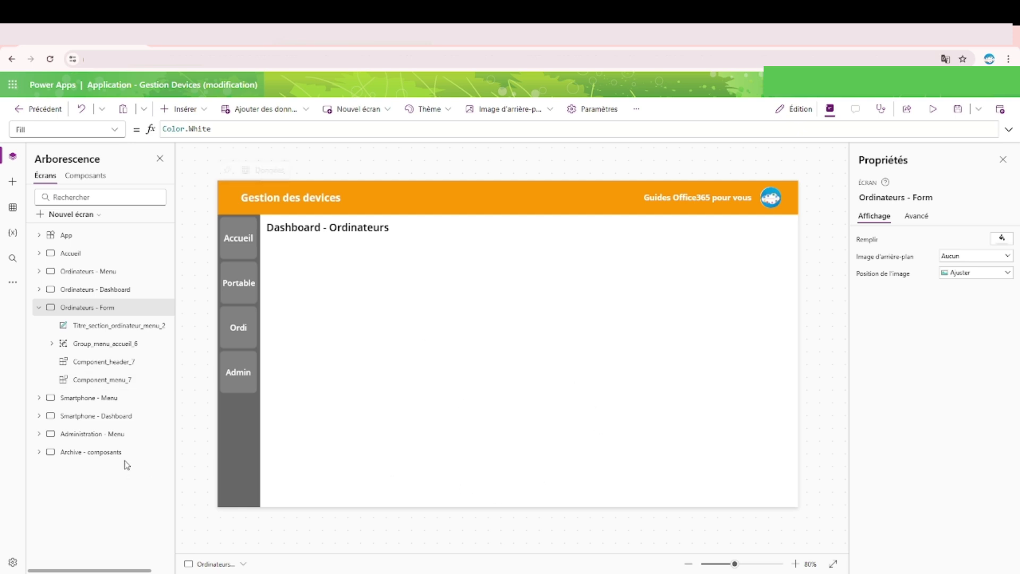
click(80, 214)
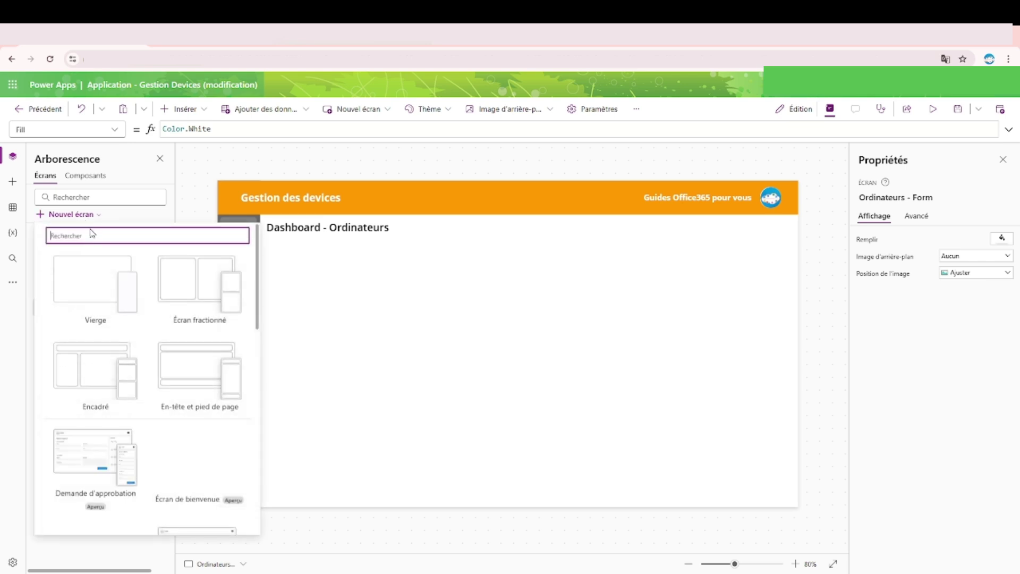
click(96, 281)
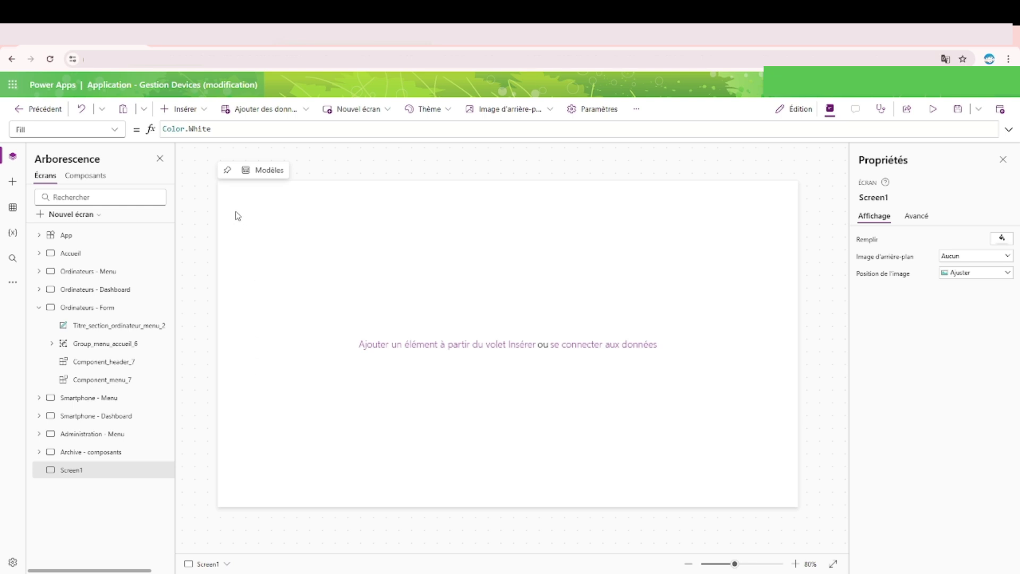
Insert a text input (Entrée de texte) near the upper-left corner of the blank screen, at about X 116, Y 84
click(187, 109)
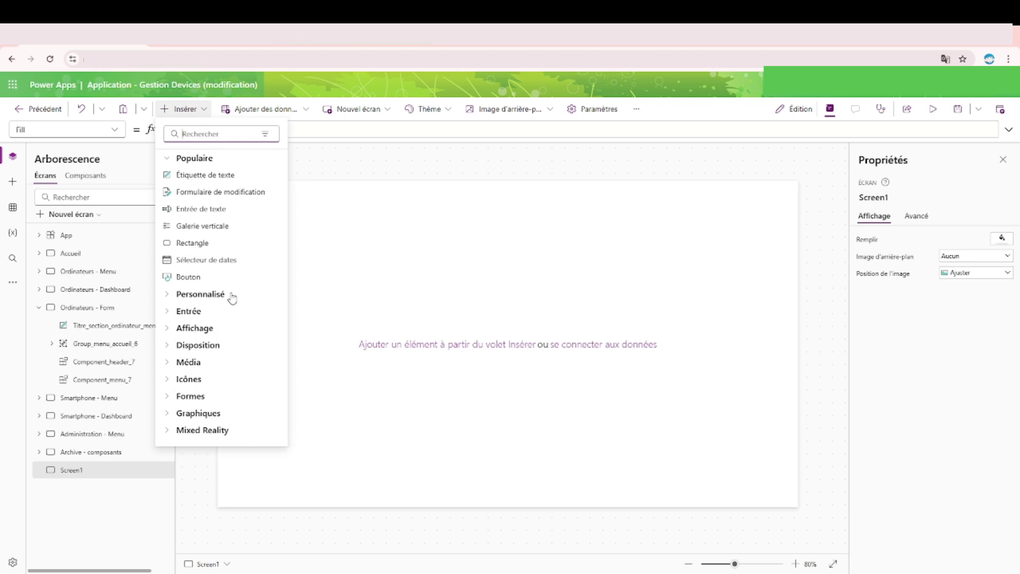
click(199, 311)
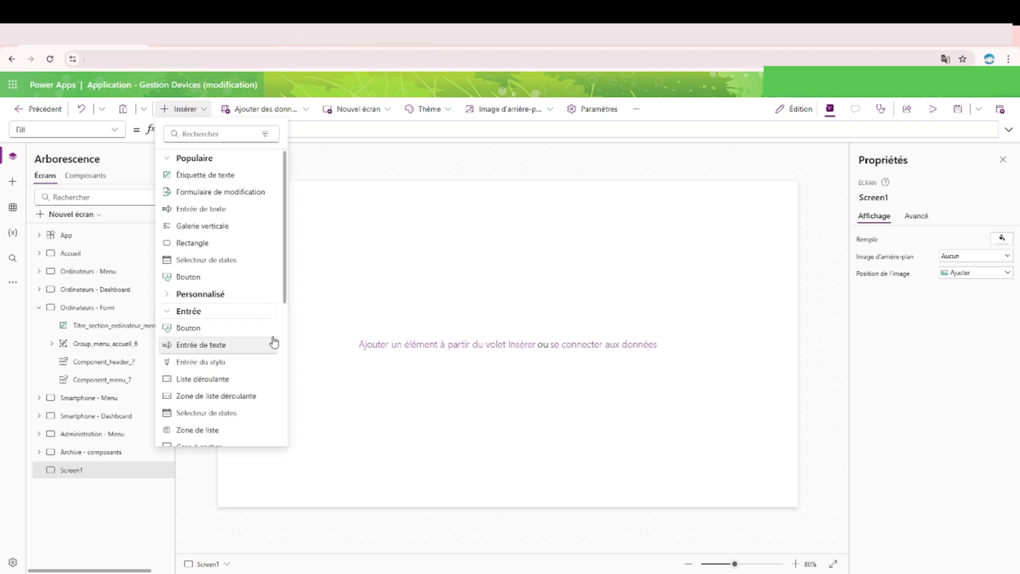
scroll(274, 342, down, 2)
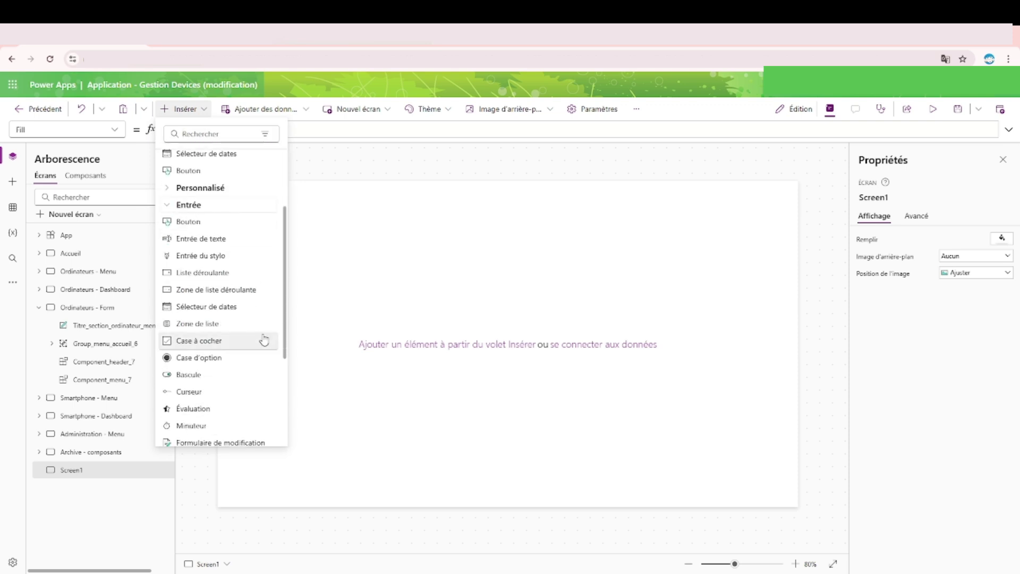
click(226, 243)
drag(303, 207, 337, 237)
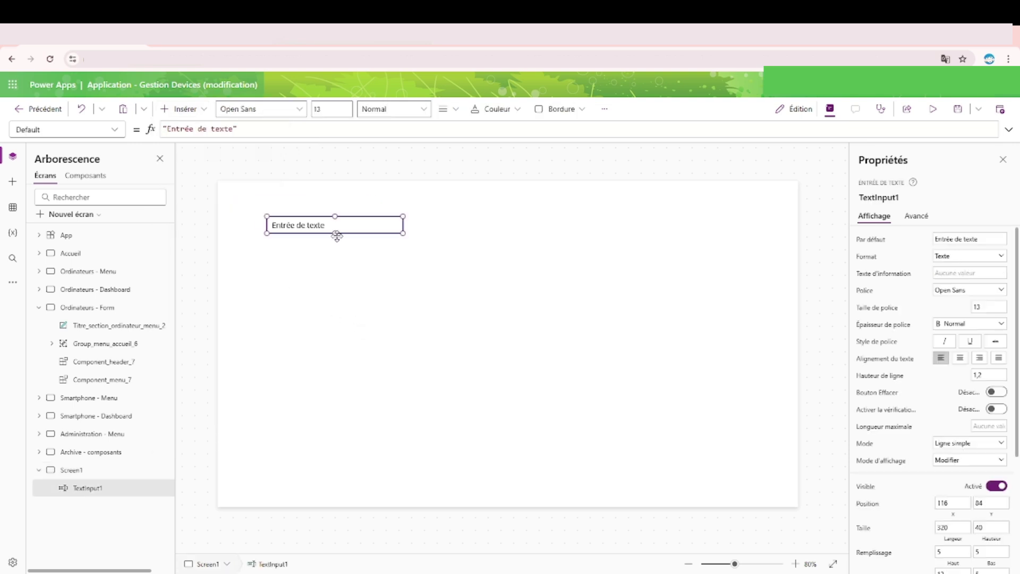
Insert a combo box (Zone de liste déroulante) directly below the text input, at about X 116, Y 157
click(195, 112)
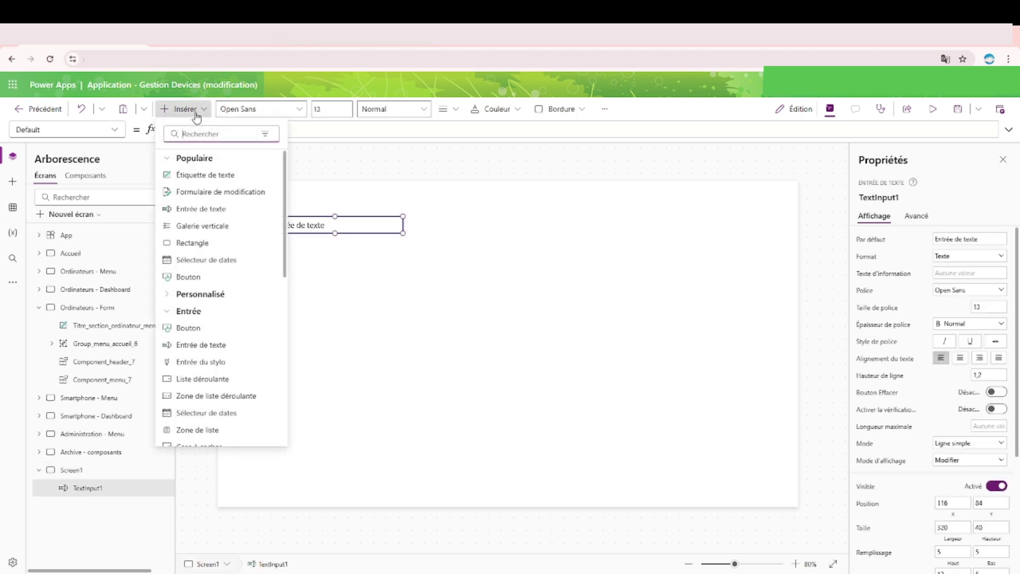
scroll(262, 321, down, 1)
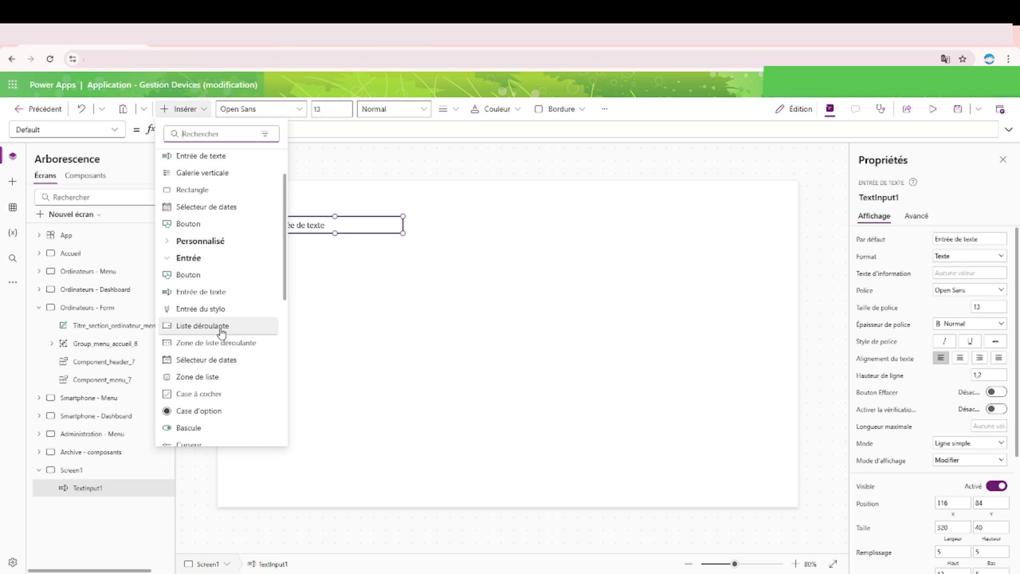
click(267, 350)
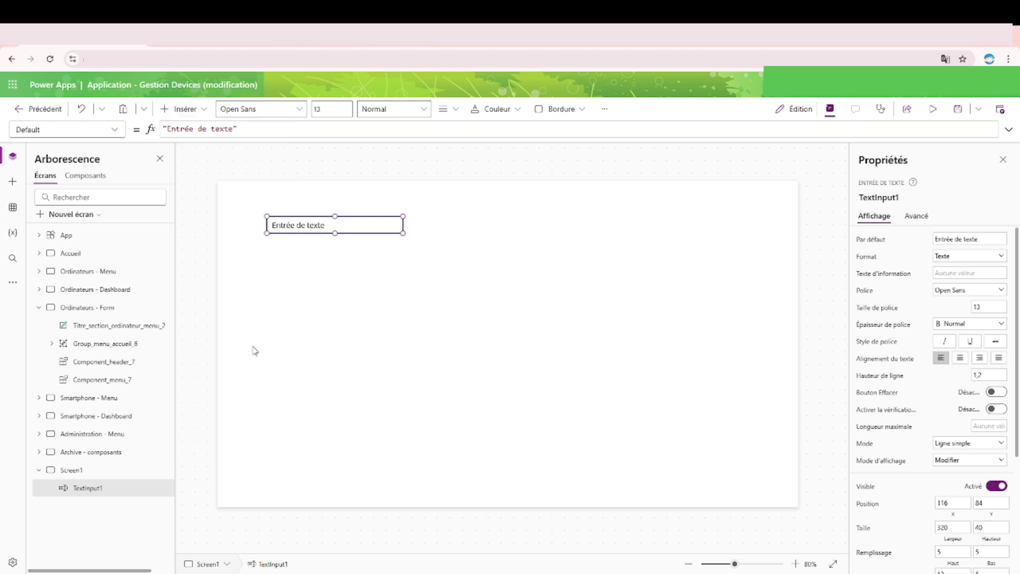
drag(292, 211, 326, 259)
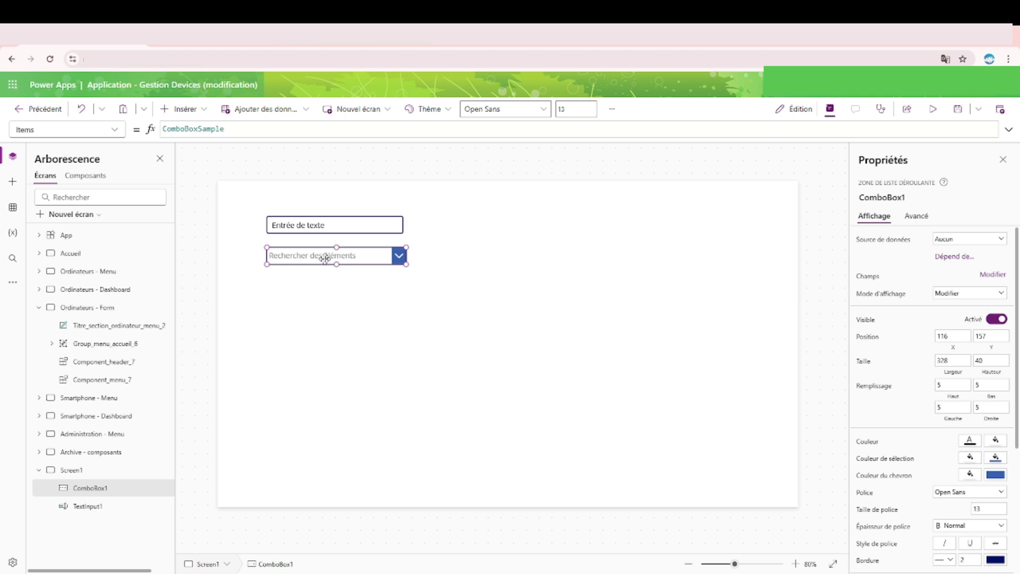
Check the Marque and type columns of the GestionDevices_Models list in SharePoint, and return to the blank screen in Power Apps
click(210, 46)
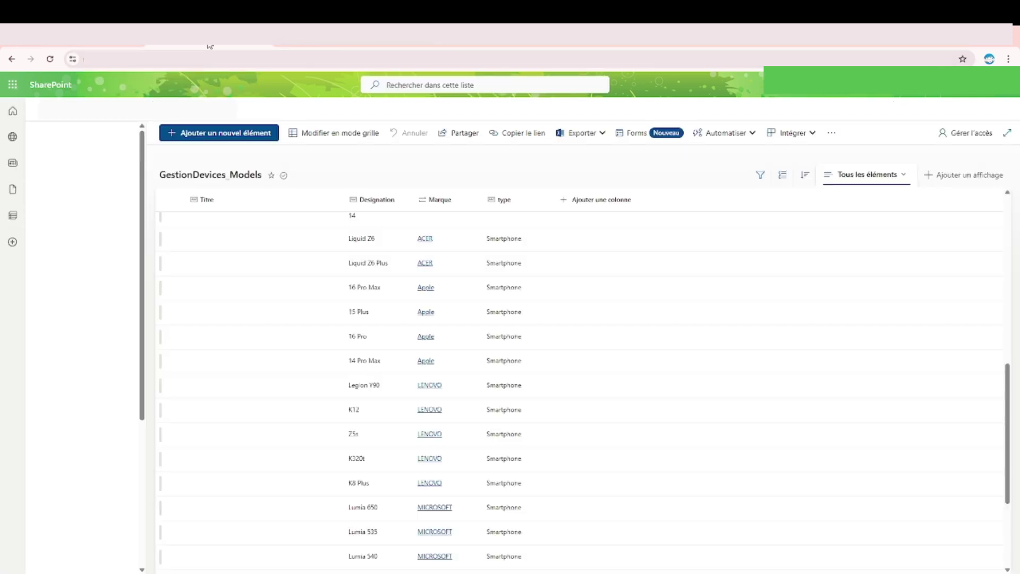
scroll(410, 401, up, 4)
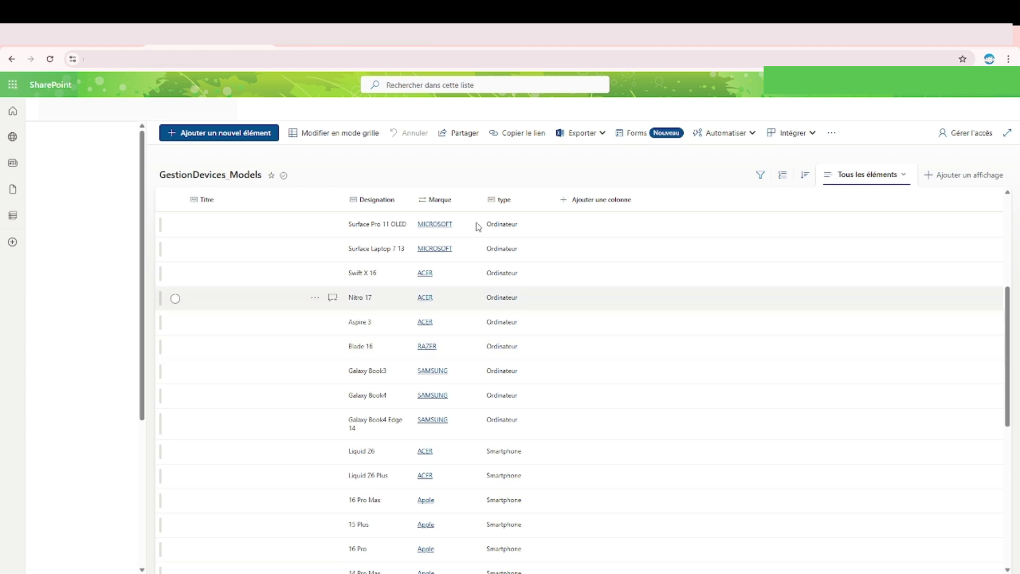
click(76, 46)
click(441, 319)
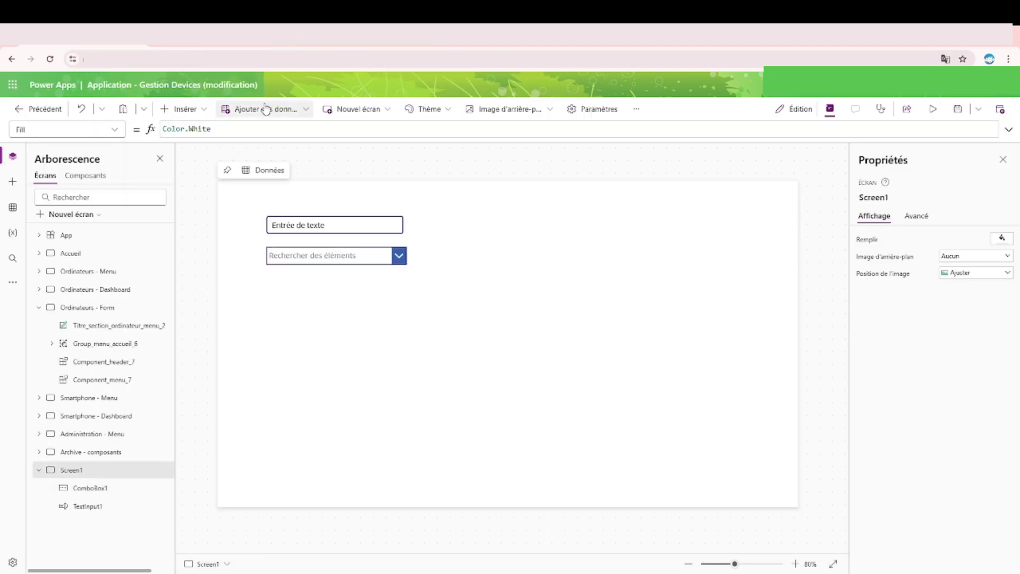
key(ctrl+Tab)
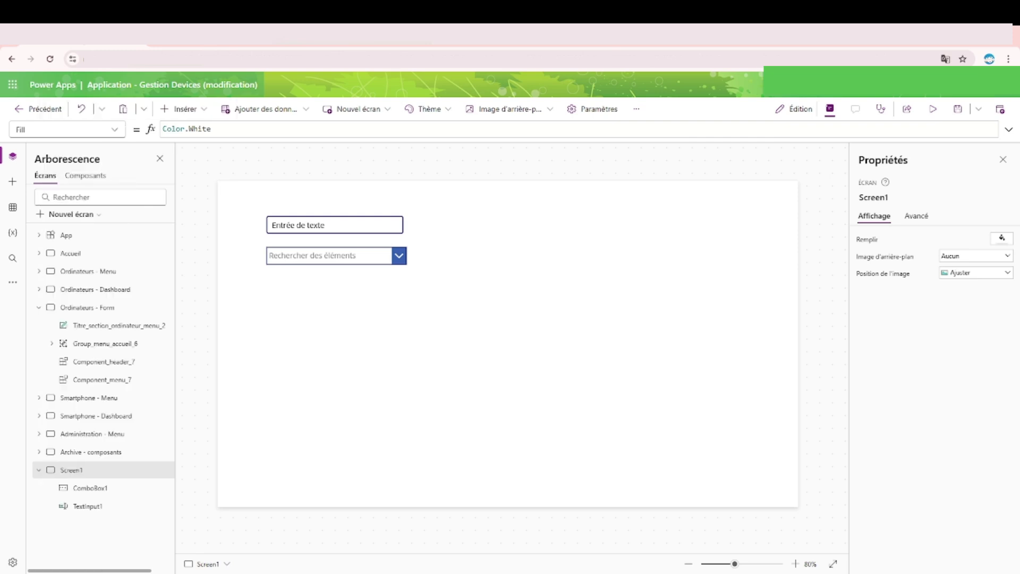
click(185, 109)
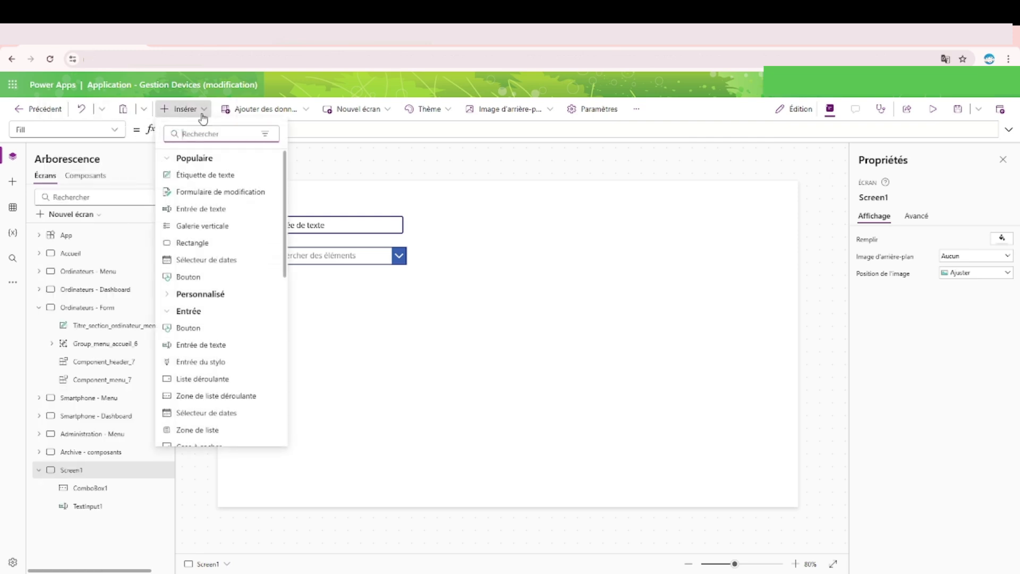
scroll(257, 261, down, 2)
scroll(257, 261, up, 1)
scroll(255, 262, down, 2)
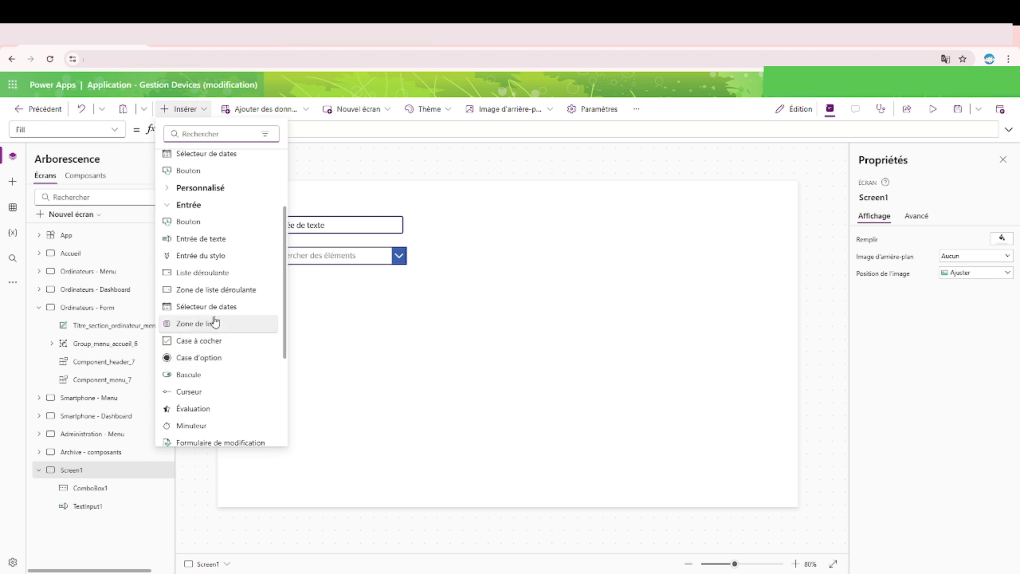
click(383, 230)
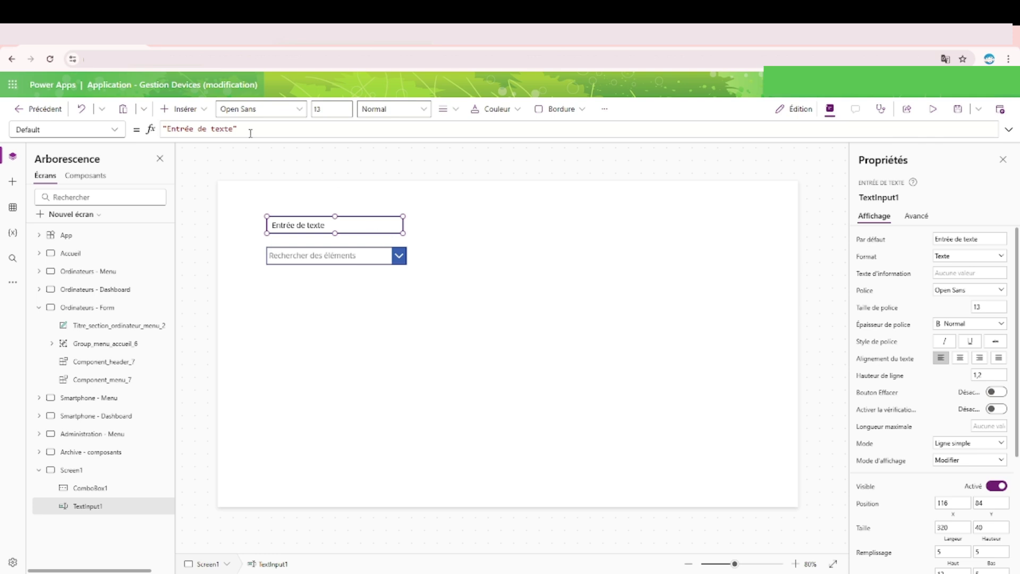
Insert a radio control (Case d'option) below the combo box, at about X 116, Y 226, and select the text input
click(201, 113)
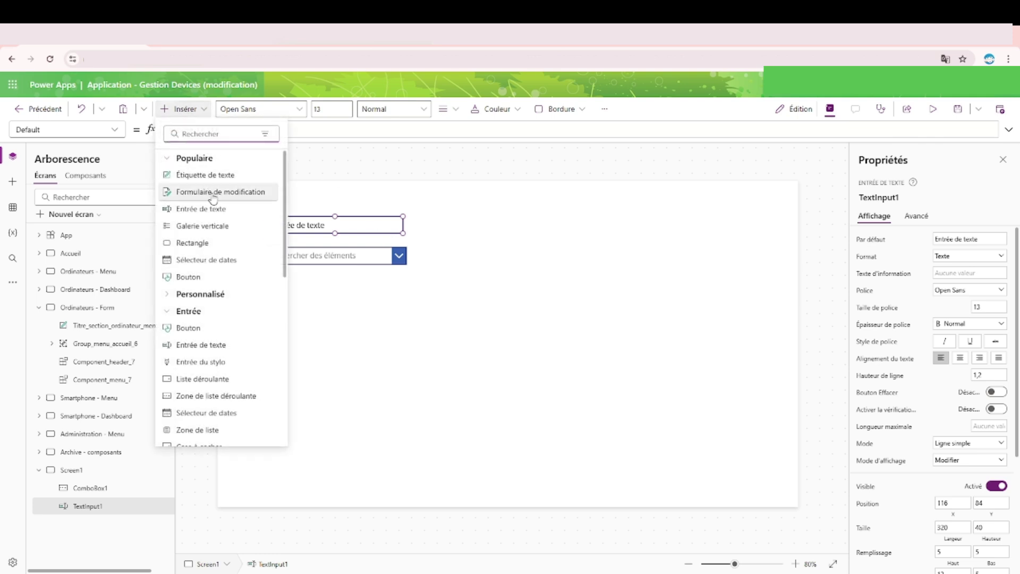
scroll(211, 239, down, 3)
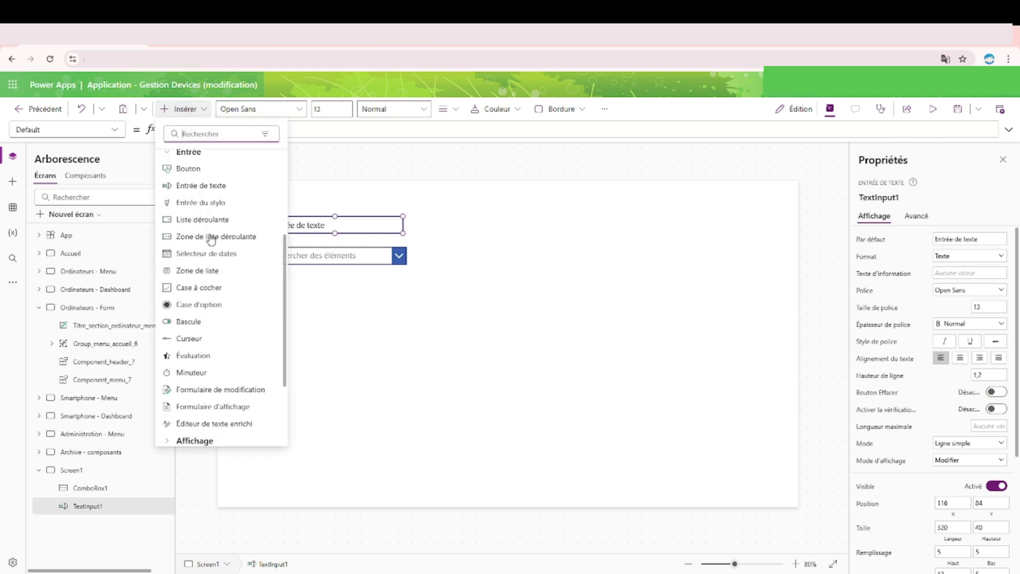
click(216, 305)
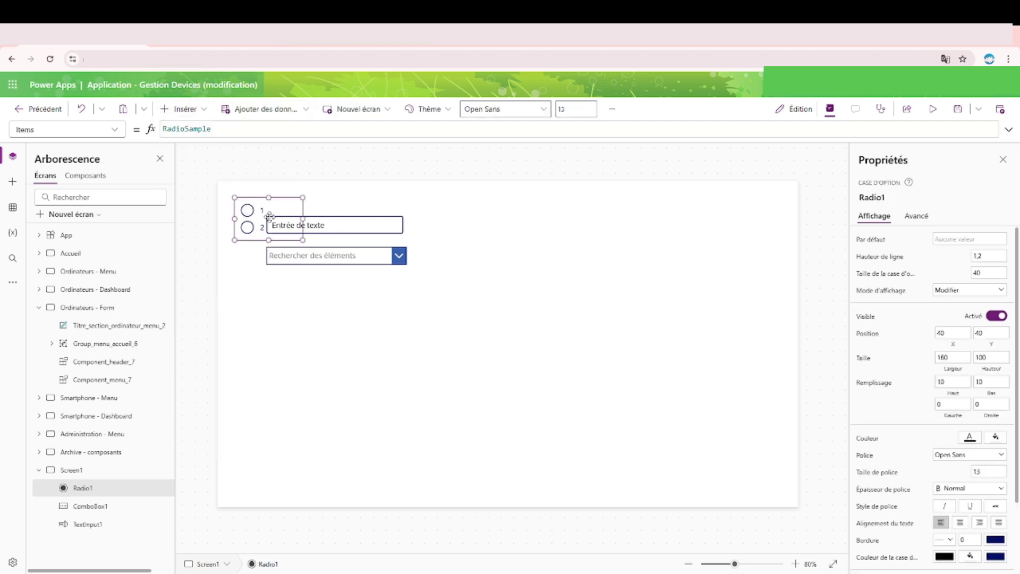
drag(265, 221, 304, 296)
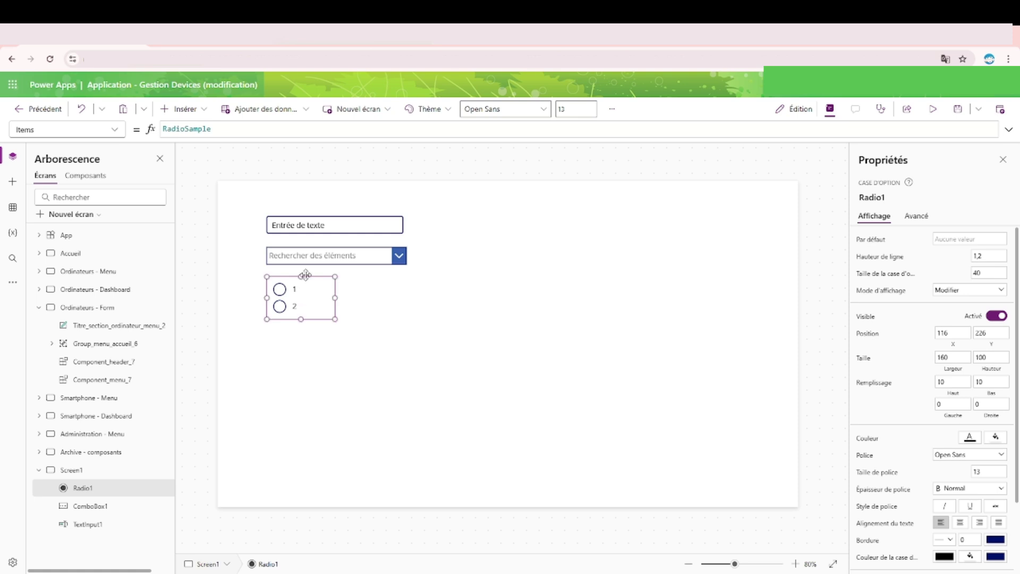
click(317, 225)
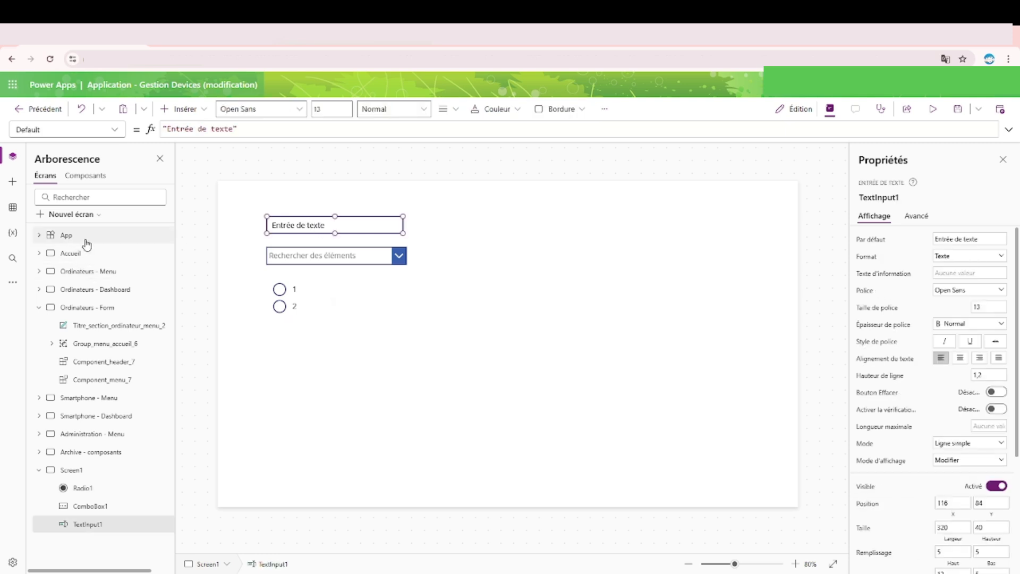
Look up the custom fill colour's hex value on the header component's background rectangle, and return to the screens
click(85, 175)
click(451, 341)
click(520, 353)
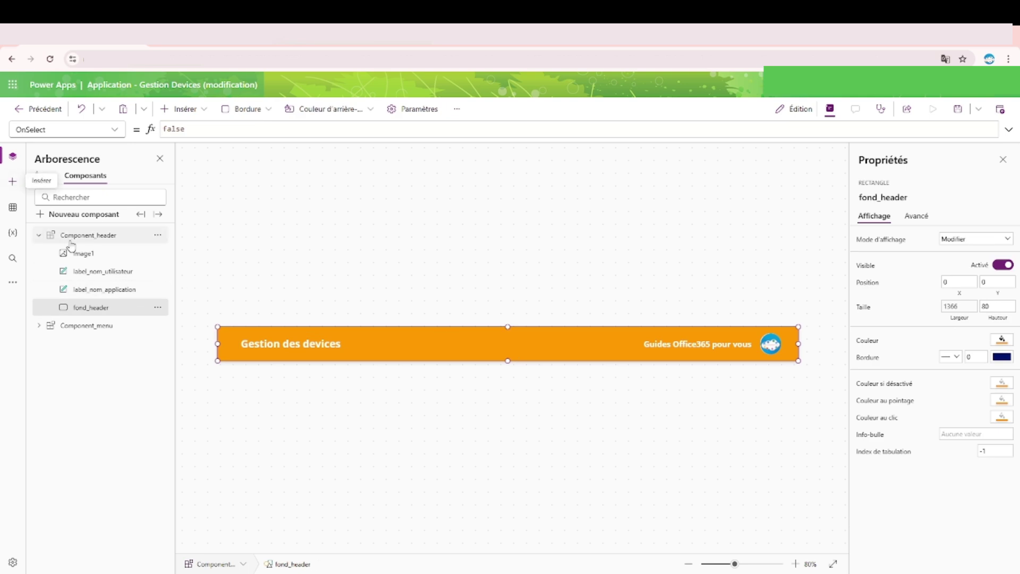
click(45, 176)
click(132, 254)
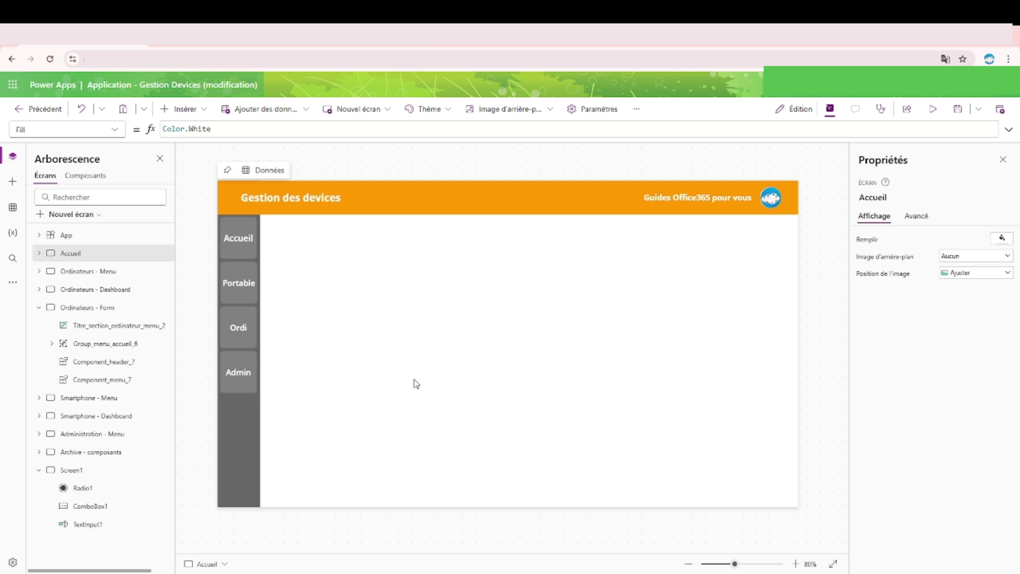
click(93, 179)
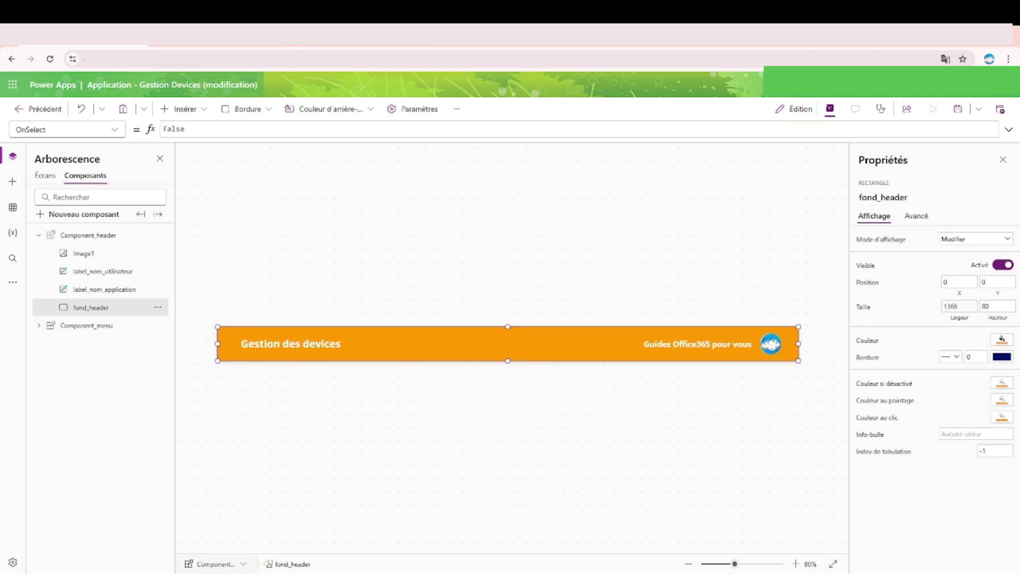
click(1002, 339)
click(886, 241)
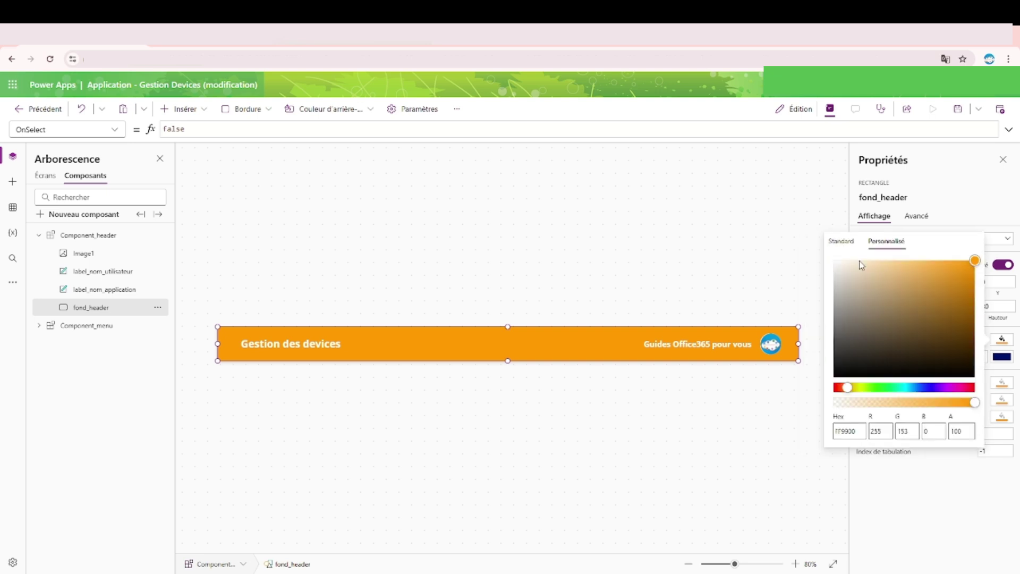
click(850, 431)
double_click(849, 432)
click(513, 257)
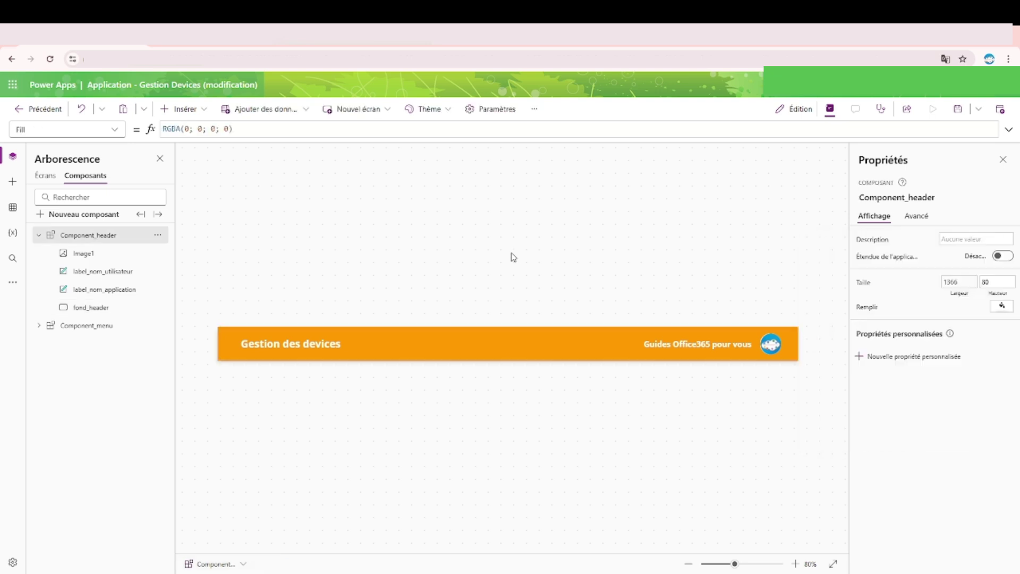
click(46, 175)
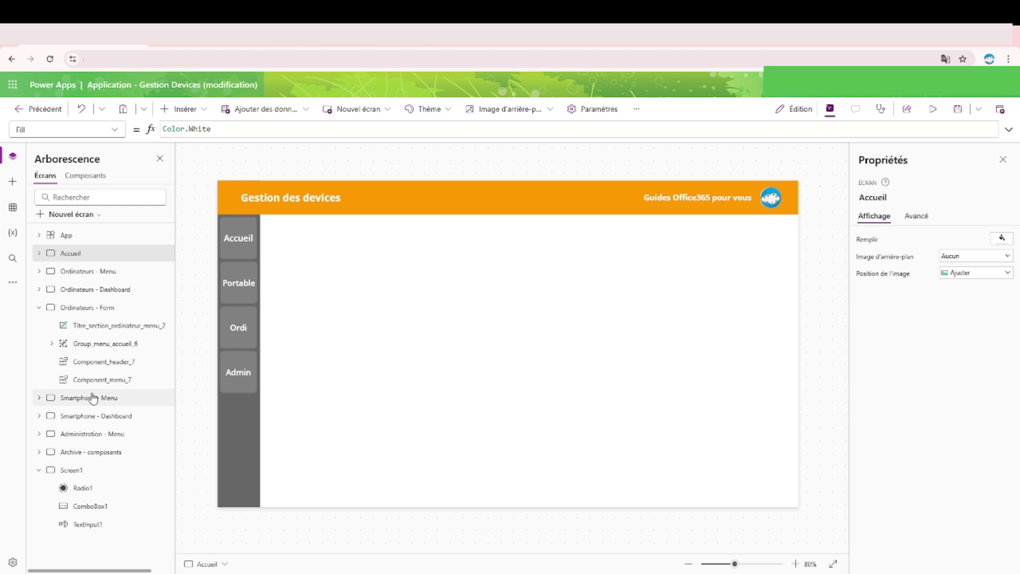
Select the radio control, combo box and text input together and open their shared BorderColor property formula
click(94, 488)
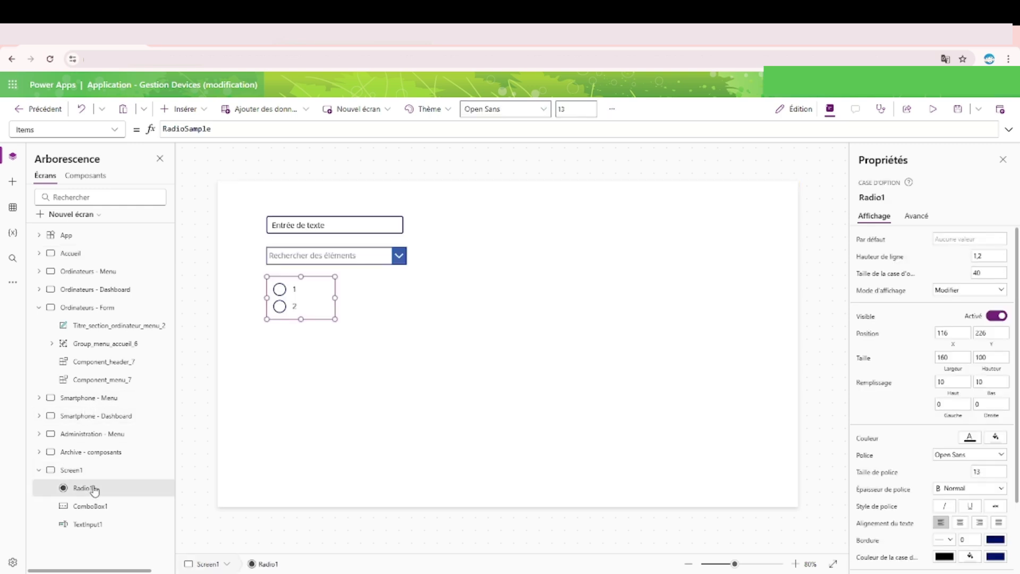
shift+click(372, 258)
shift+click(367, 225)
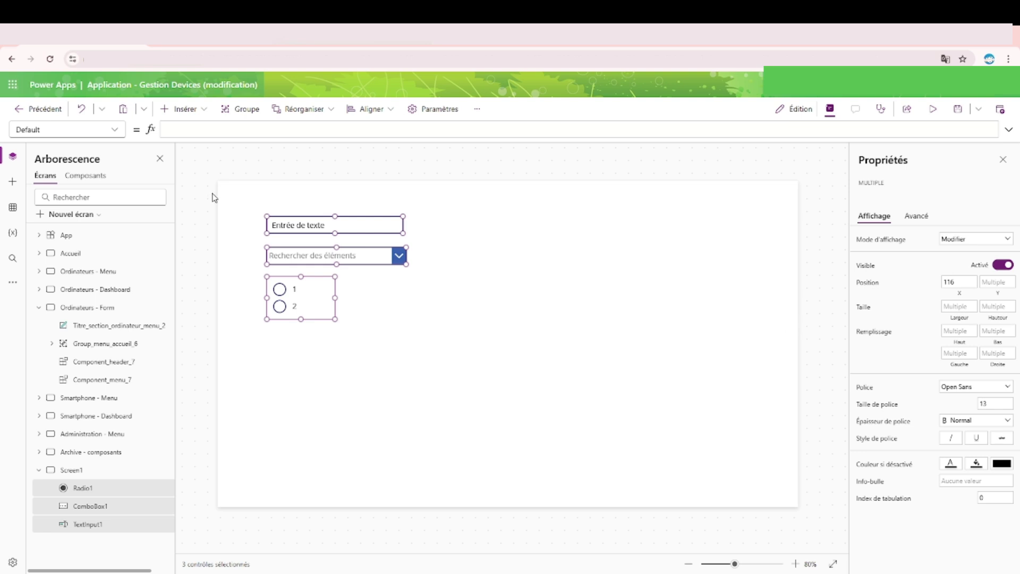
click(116, 129)
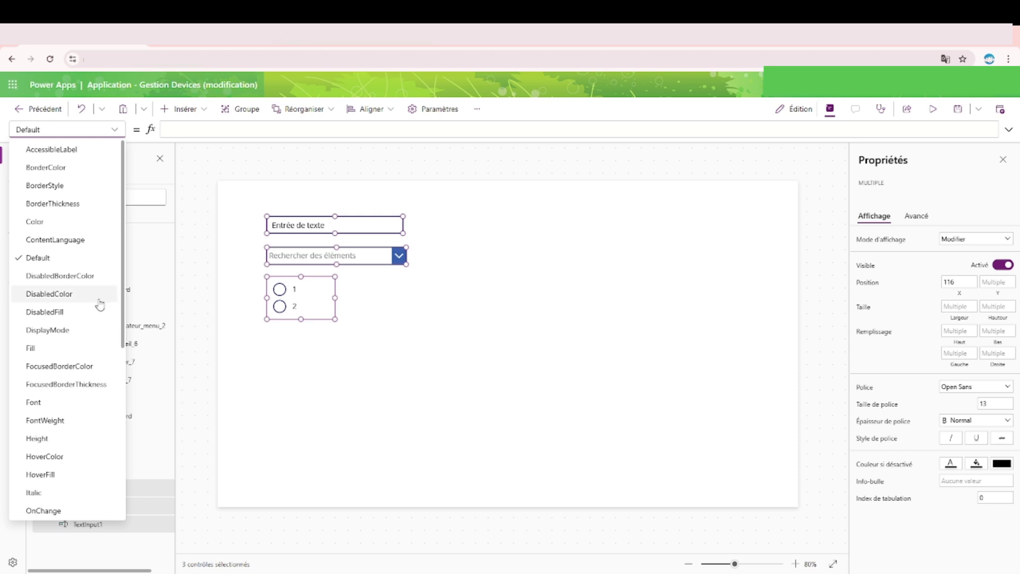
click(70, 169)
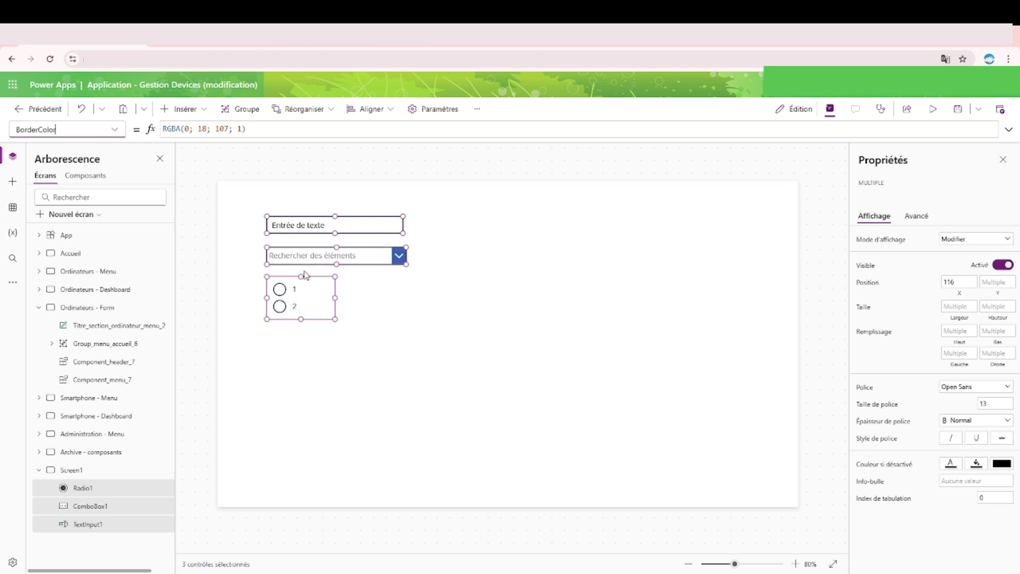
double_click(165, 129)
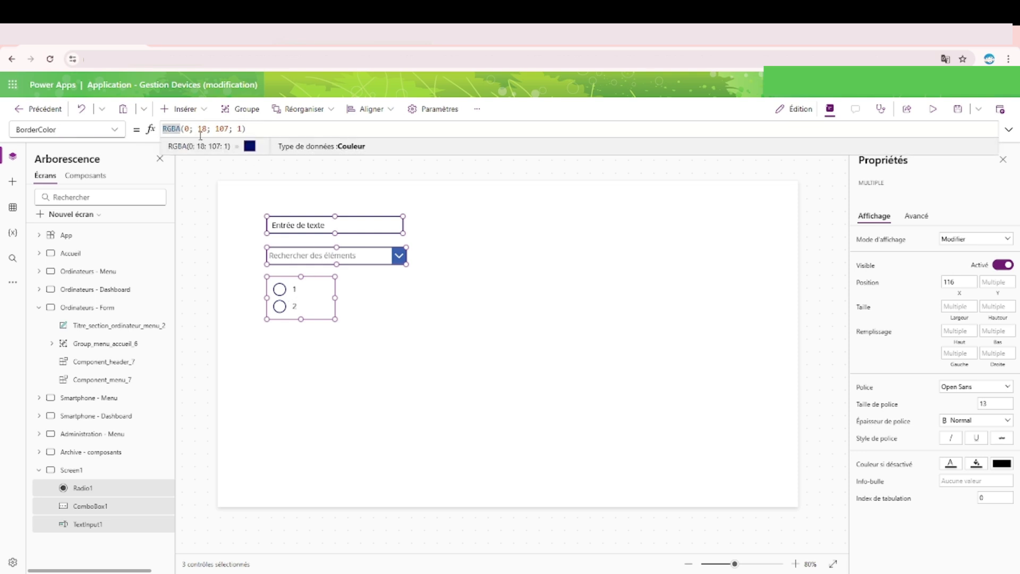
click(257, 129)
Check the custom fill colour's RGB values on the header component's background rectangle, and return to the selected controls
click(87, 178)
click(565, 339)
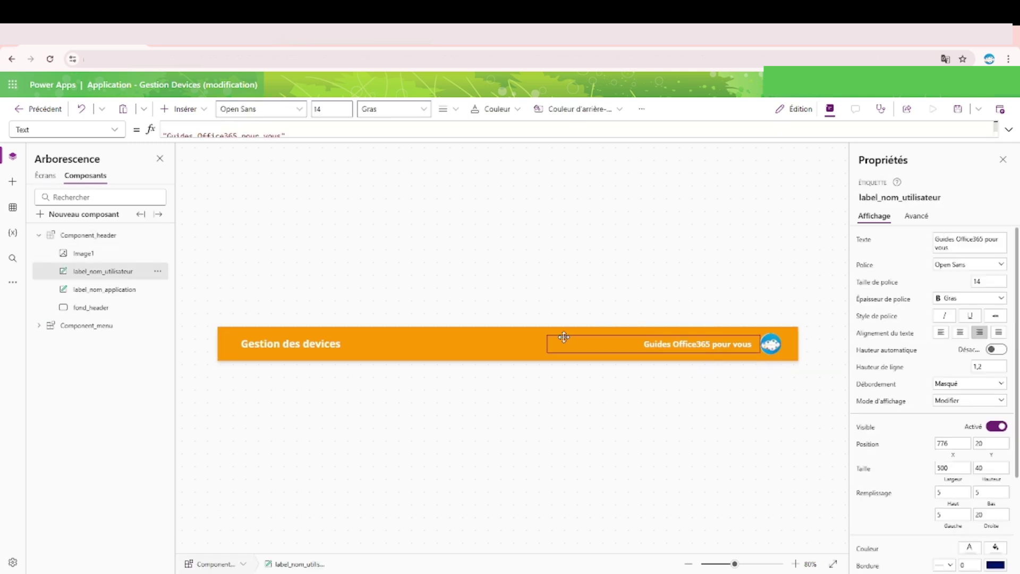
click(509, 345)
click(998, 343)
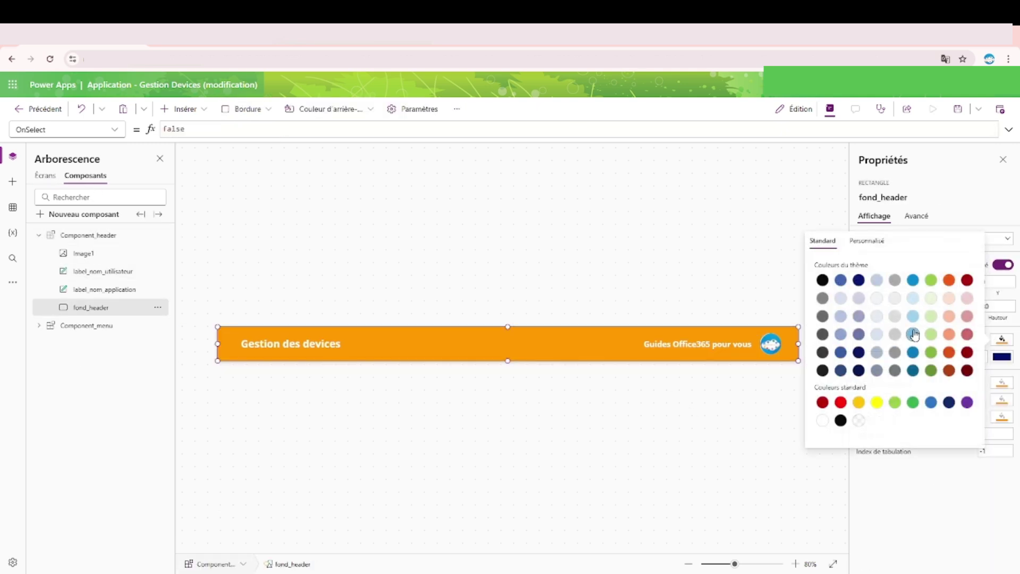
click(868, 244)
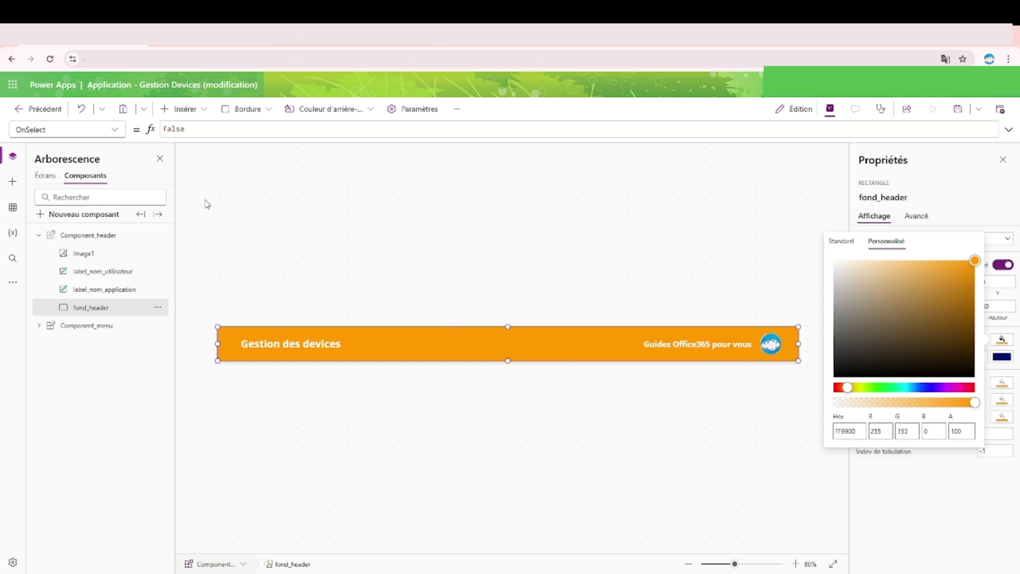
click(35, 178)
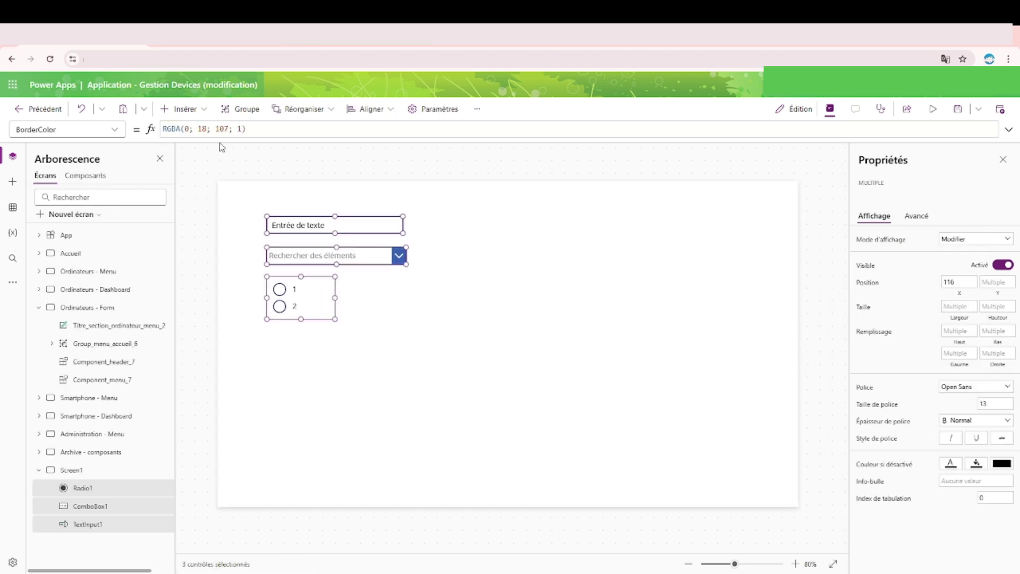
Set the BorderColor of the three selected controls to RGBA(255; 153; 0; 1) and deselect them
double_click(187, 128)
text(255)
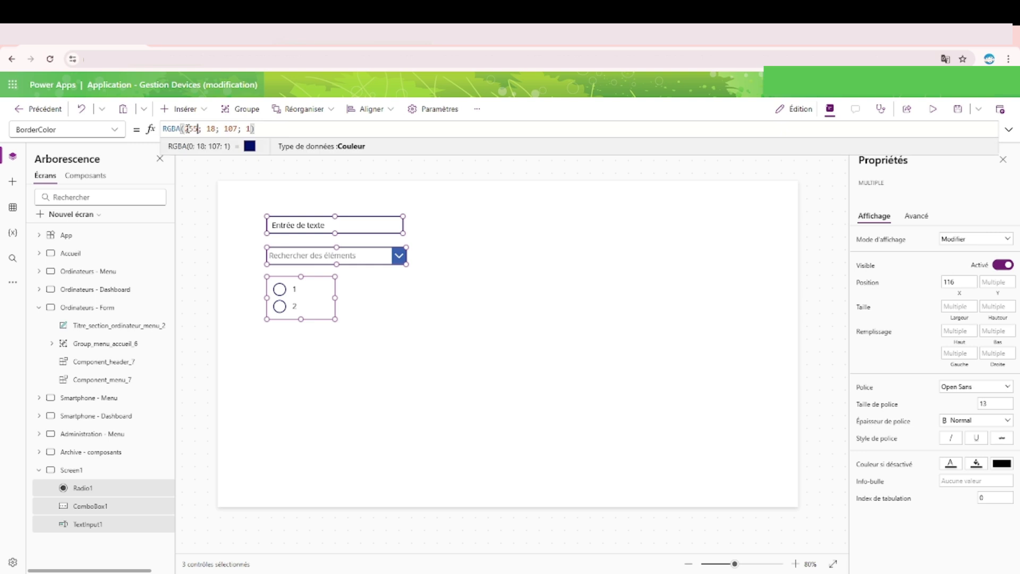
key(Right)
key(BackSpace)
key(BackSpace)
text(153)
key(Right)
key(Right)
key(Right)
key(Right)
key(Right)
key(Right)
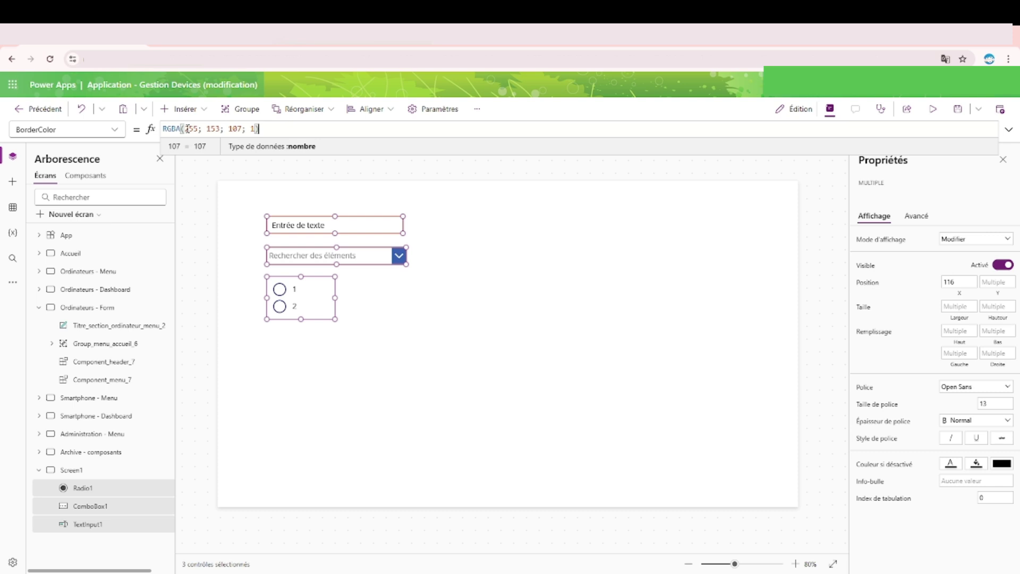
key(BackSpace)
key(BackSpace)
key(BackSpace)
text(0)
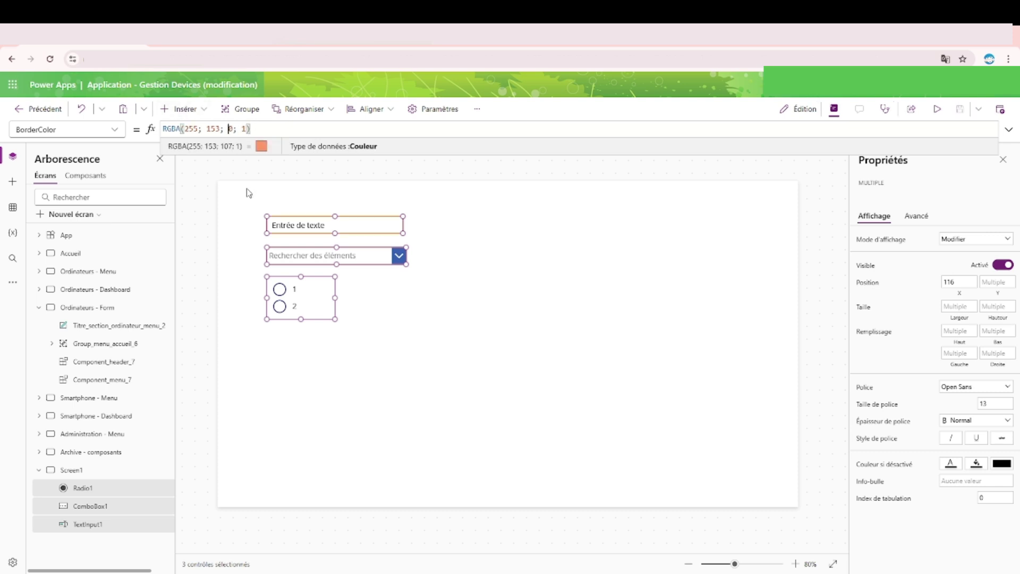
key(Left)
key(Left)
key(Left)
key(Left)
key(Left)
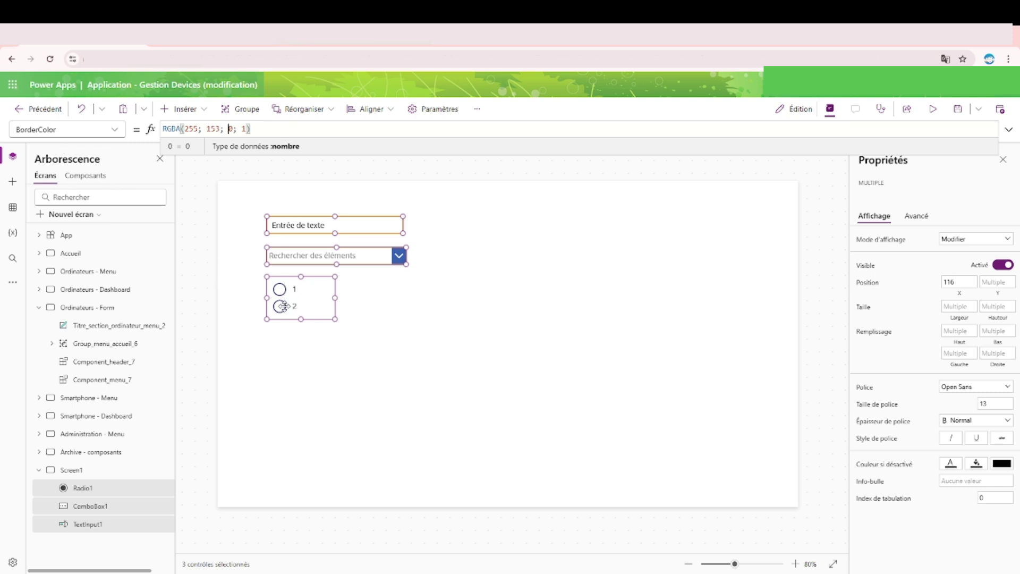
click(210, 312)
Try a border thickness of 1 on the radio control, reset it to 0 and deselect the control
click(318, 288)
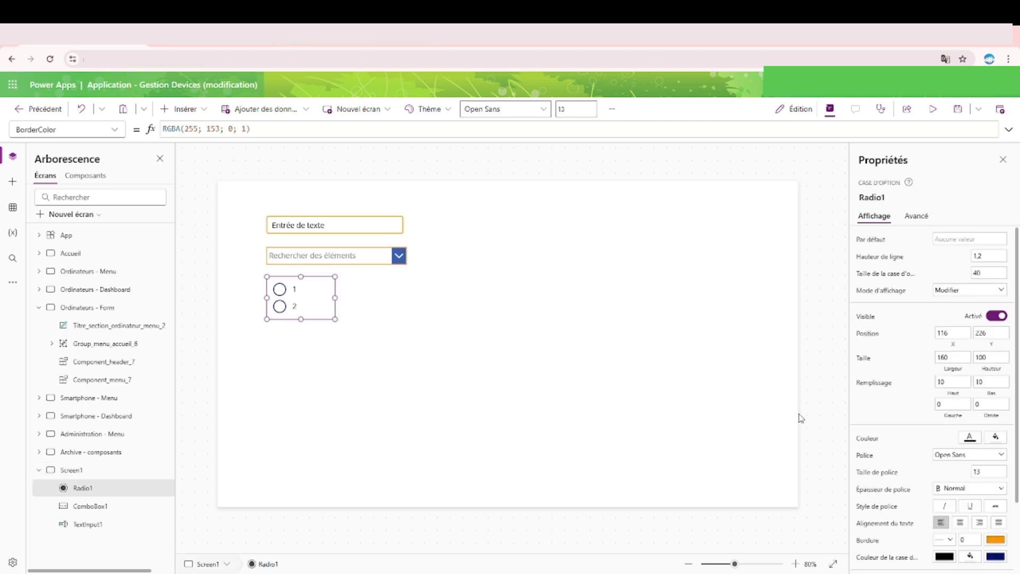
scroll(957, 447, down, 2)
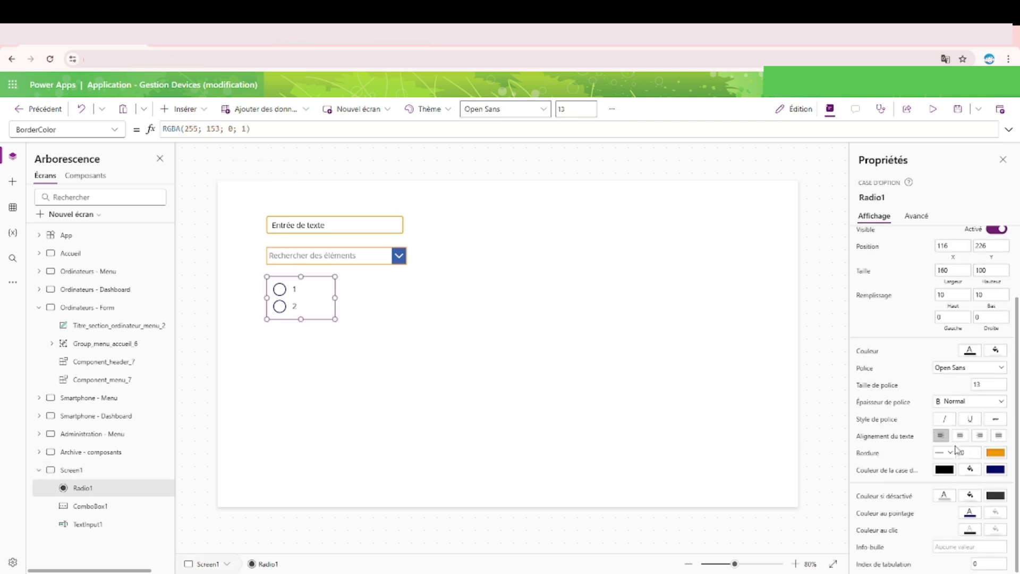
click(458, 319)
click(317, 305)
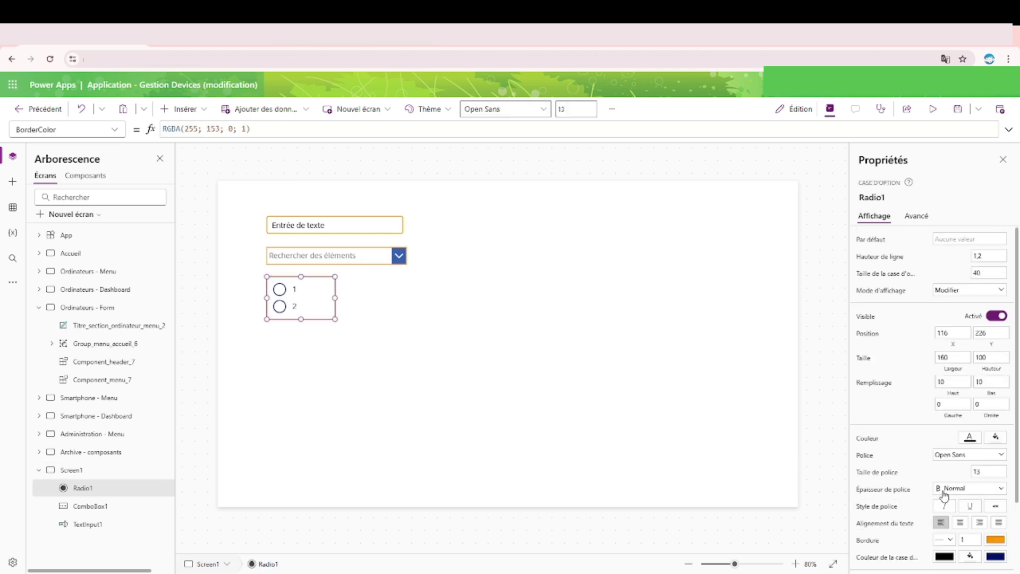
scroll(1006, 407, down, 2)
click(969, 450)
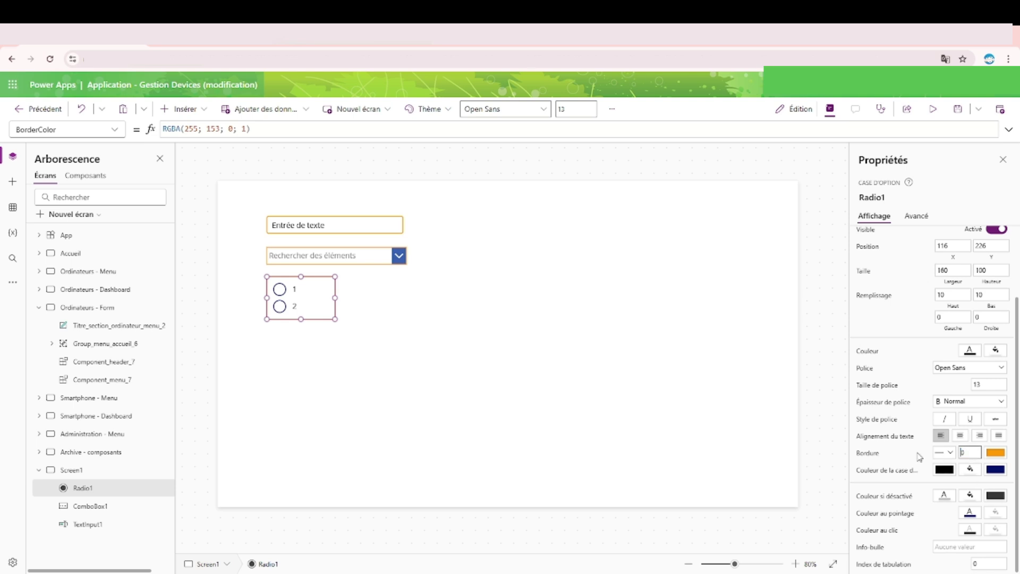
click(520, 332)
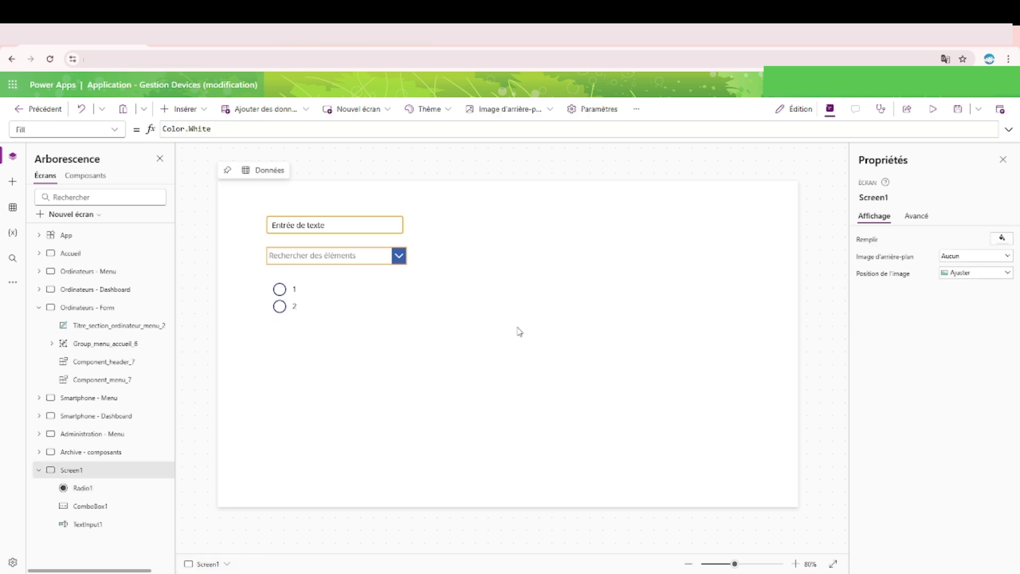
Select the combo box and text input together and check their shared BorderColor formula
click(380, 256)
shift+click(365, 229)
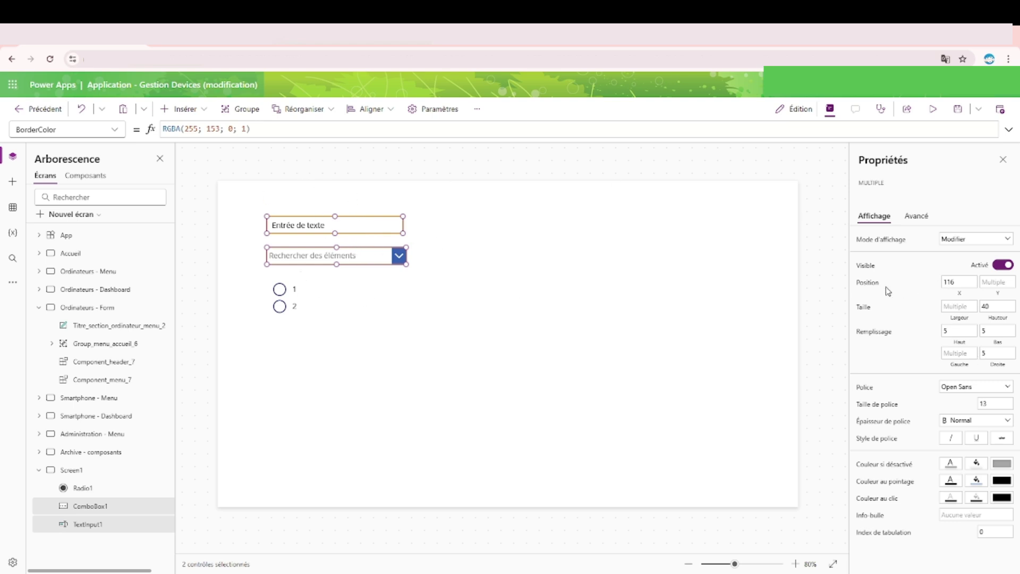
click(169, 132)
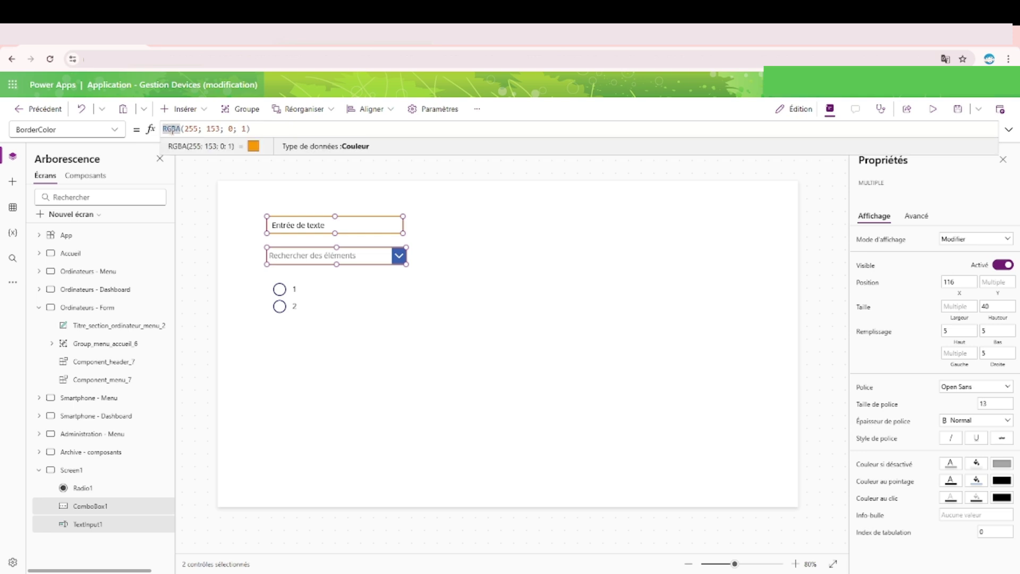
click(502, 261)
Darken the text input's border to the custom orange BF7300
click(301, 224)
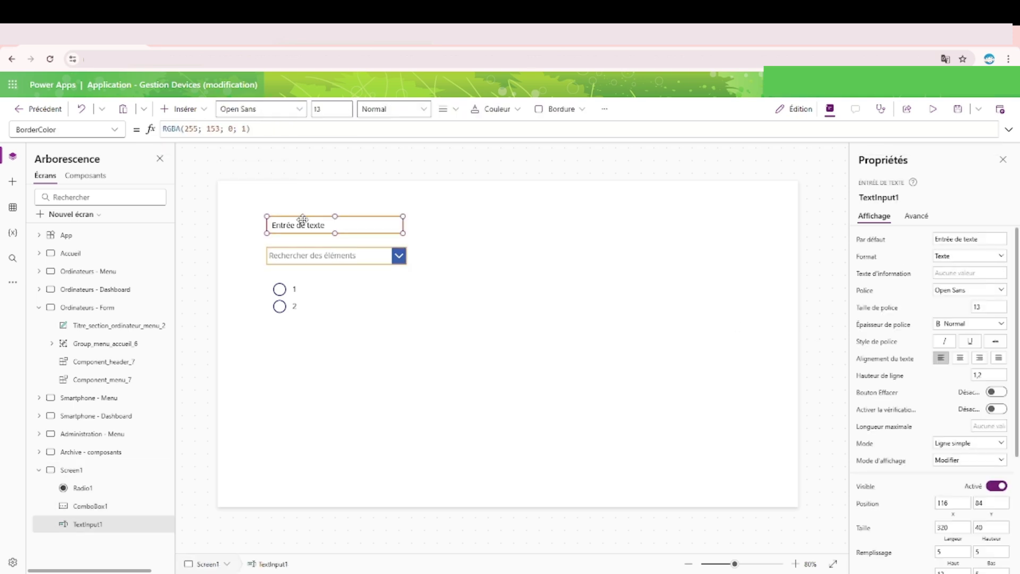
scroll(970, 384, down, 3)
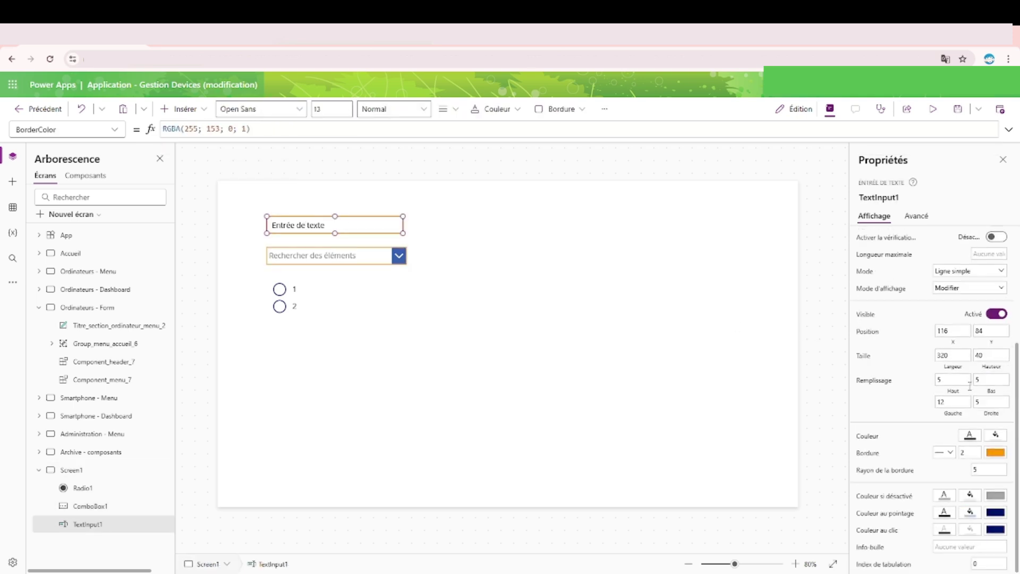
click(996, 452)
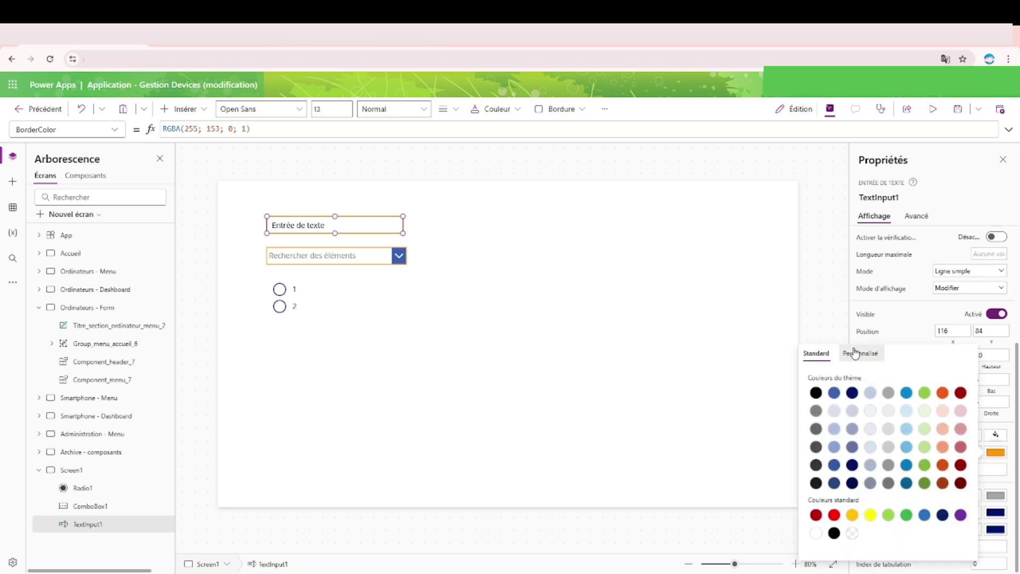
click(878, 354)
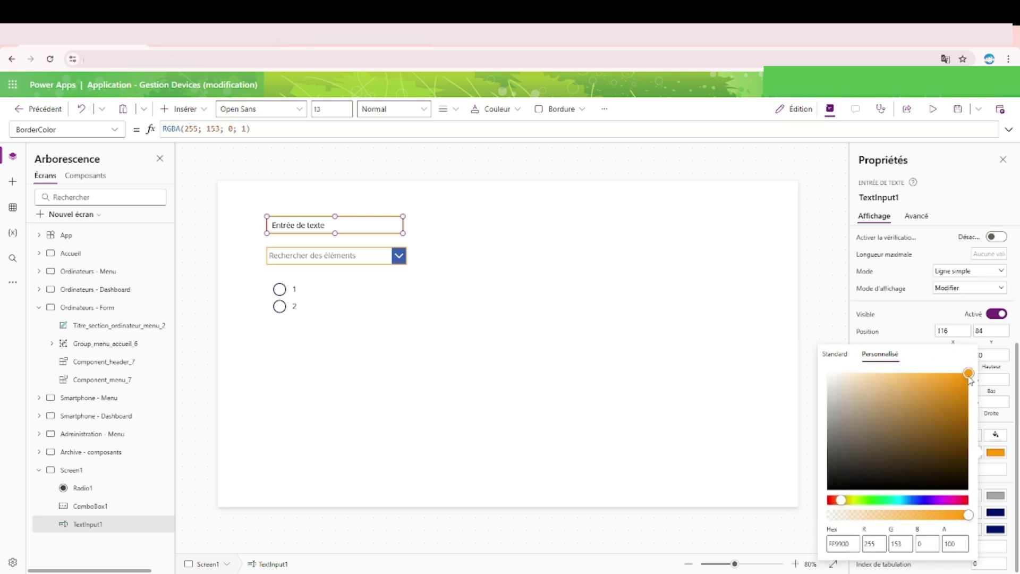
drag(969, 377, 980, 403)
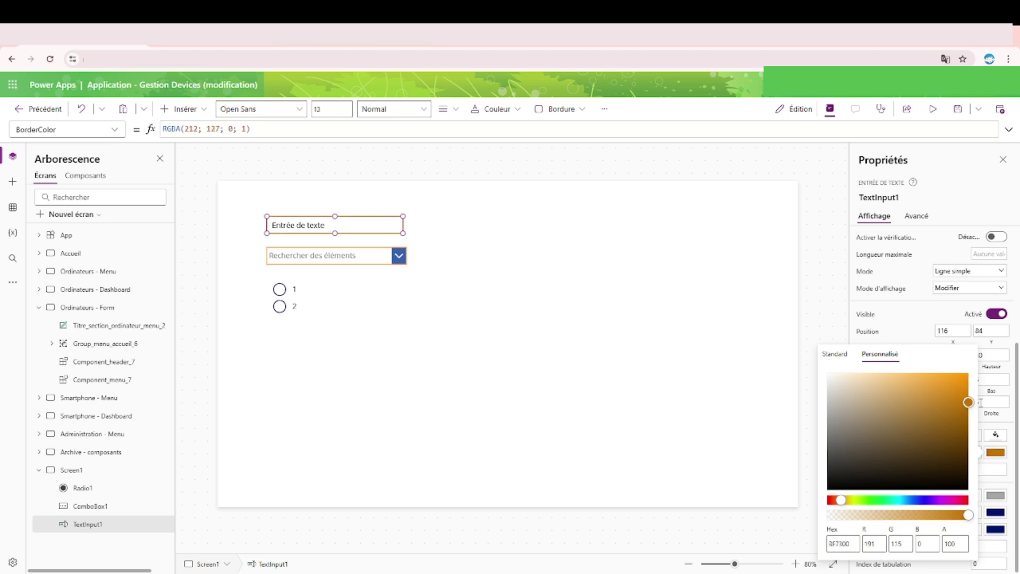
click(820, 248)
Adjust the text input's custom border colour to a slightly lighter, less saturated dark orange
click(387, 230)
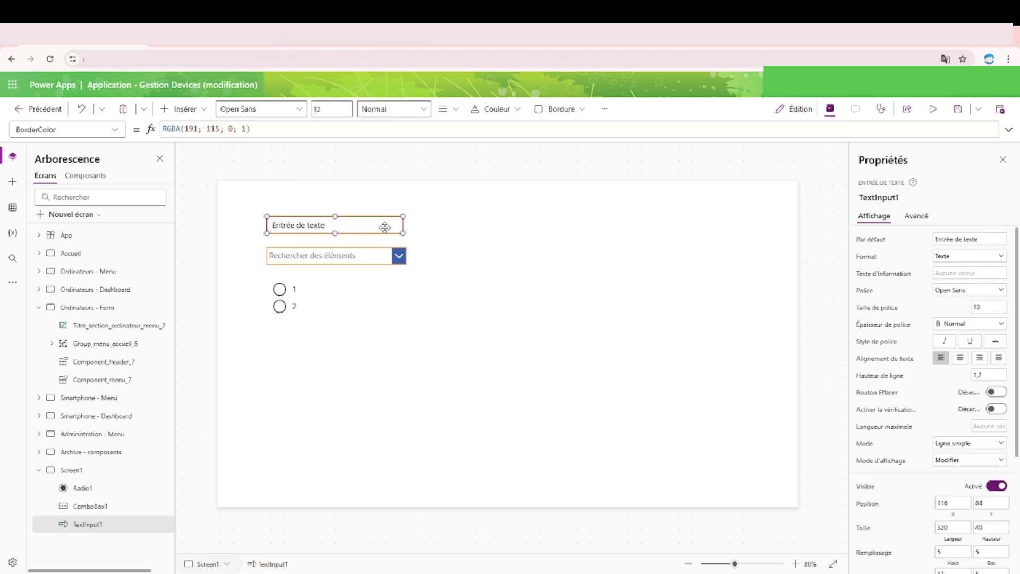
scroll(999, 453, down, 3)
scroll(1000, 453, down, 2)
click(998, 452)
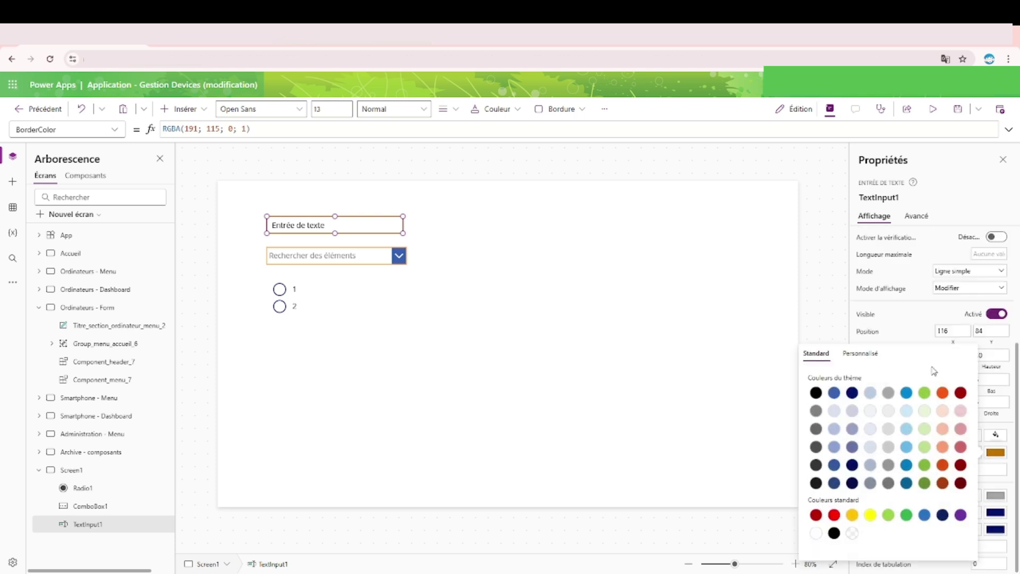
click(880, 354)
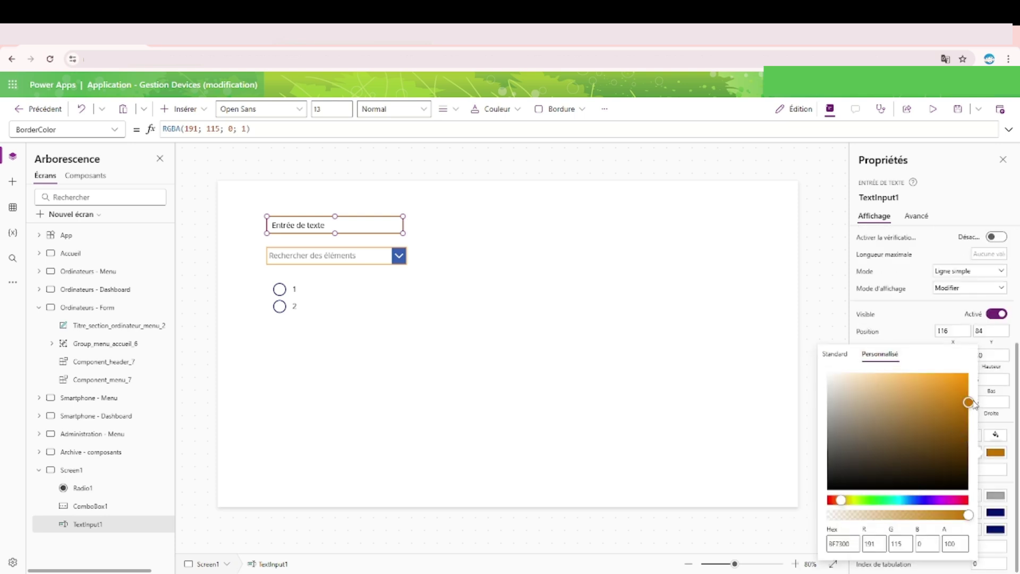
drag(972, 404, 942, 396)
click(830, 285)
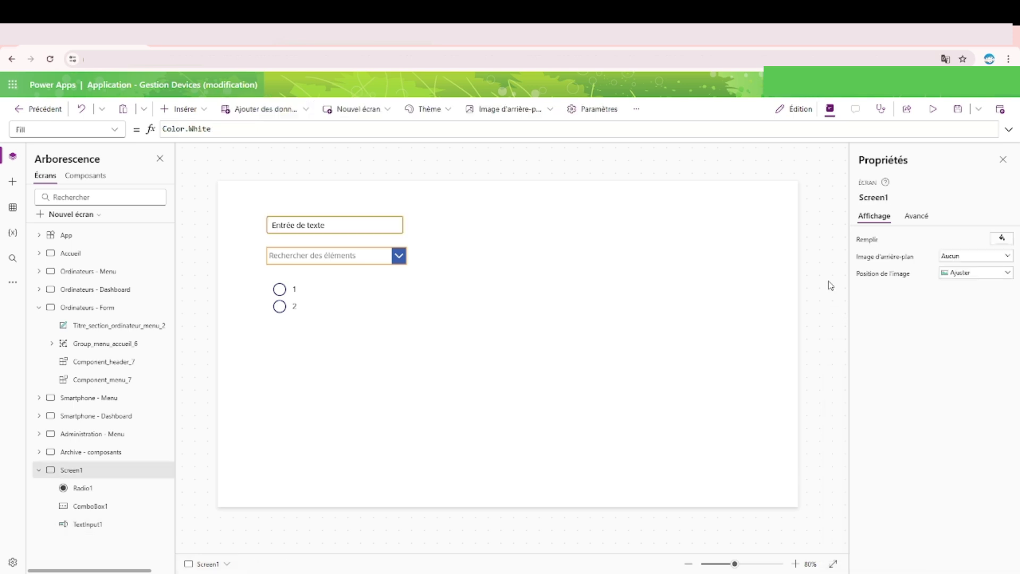
Compare the text input's recent border colours by undoing and redoing the change, settling on the brighter orange RGBA(240; 144; 0; 1)
click(373, 229)
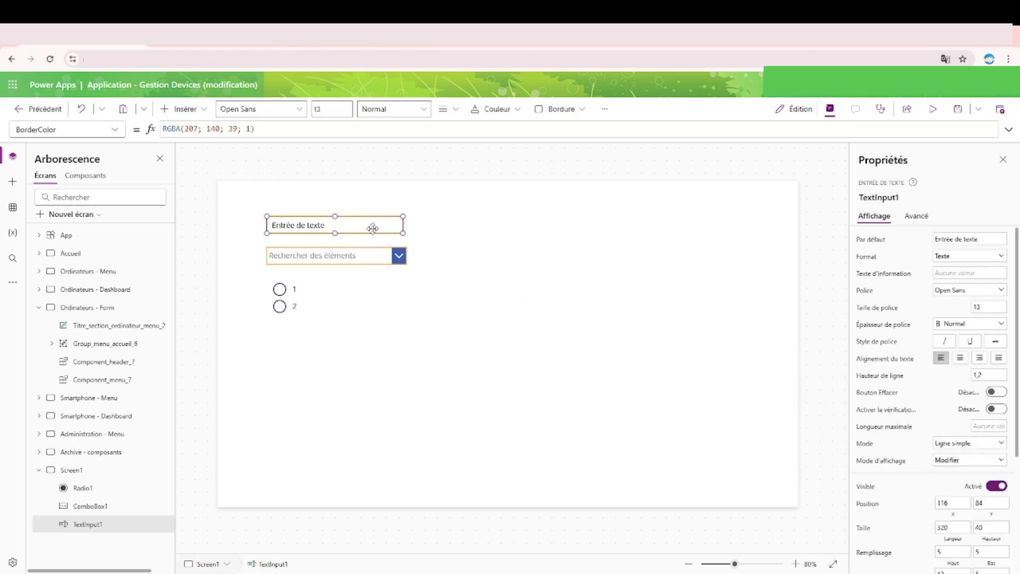
click(823, 283)
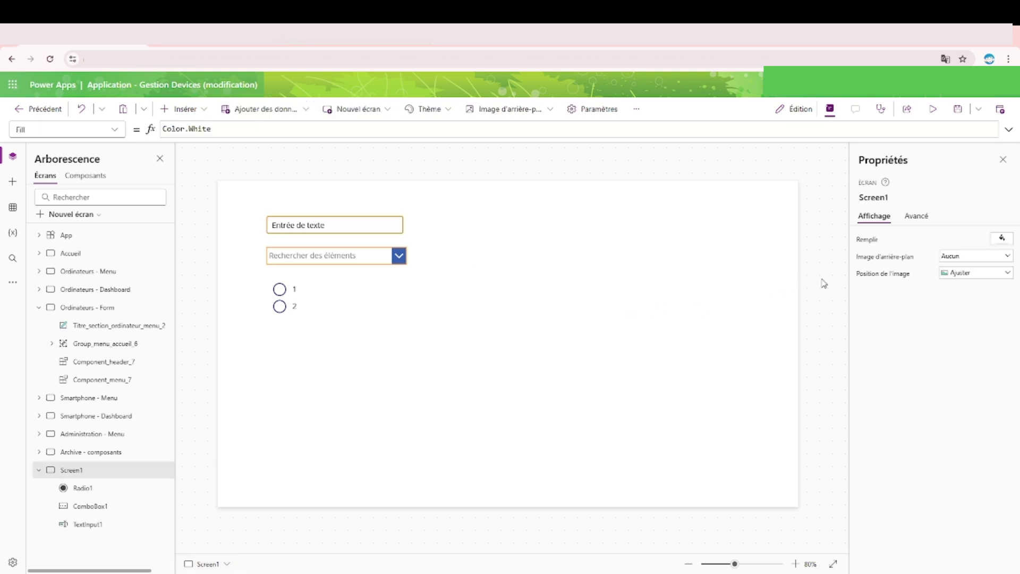
key(ctrl+z)
key(ctrl+y)
key(ctrl+z)
key(ctrl+y)
Set the BorderThickness of the text input and combo box together to 4
click(376, 228)
shift+click(388, 259)
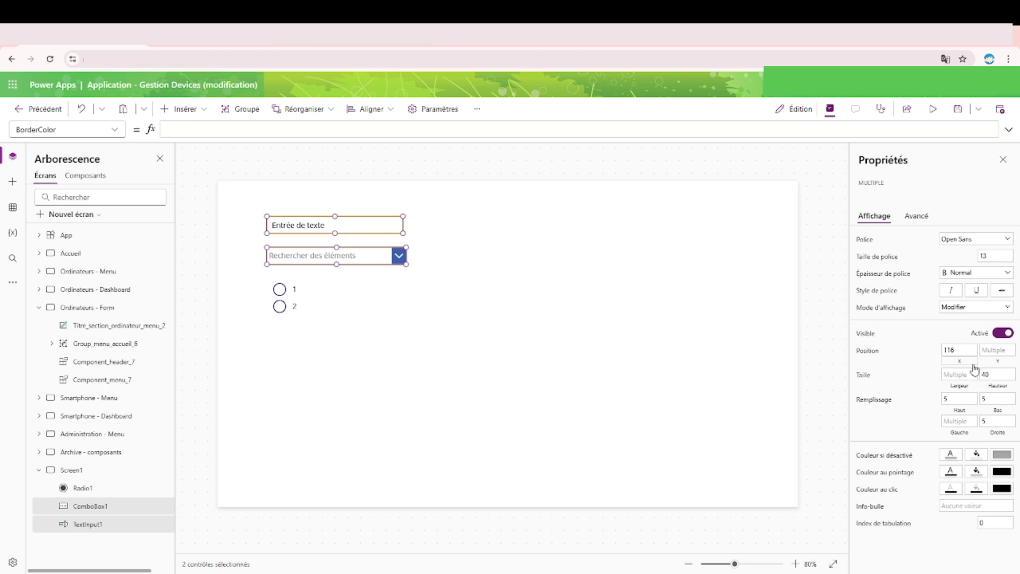
click(116, 130)
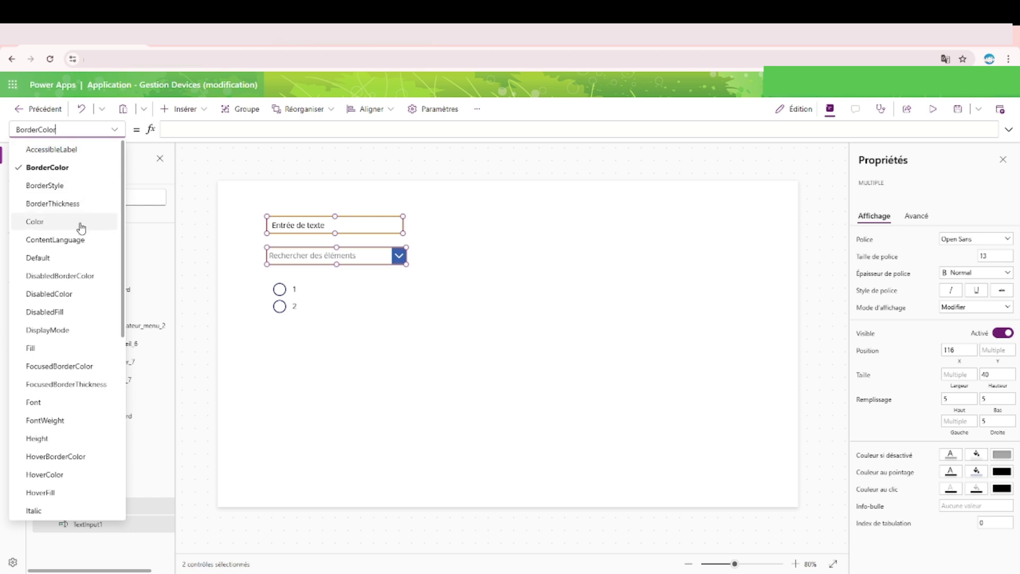
click(81, 202)
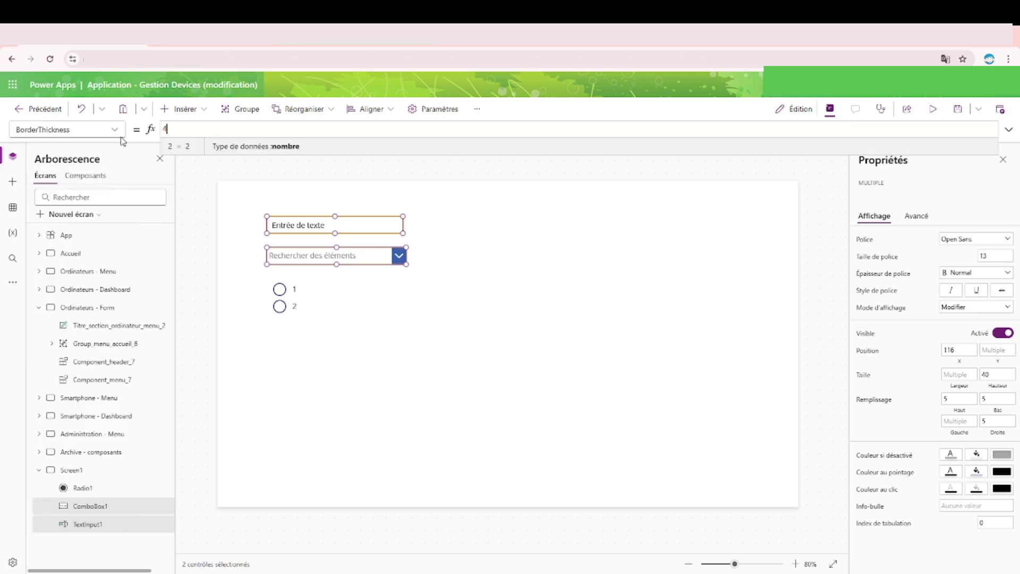
text(4)
click(200, 237)
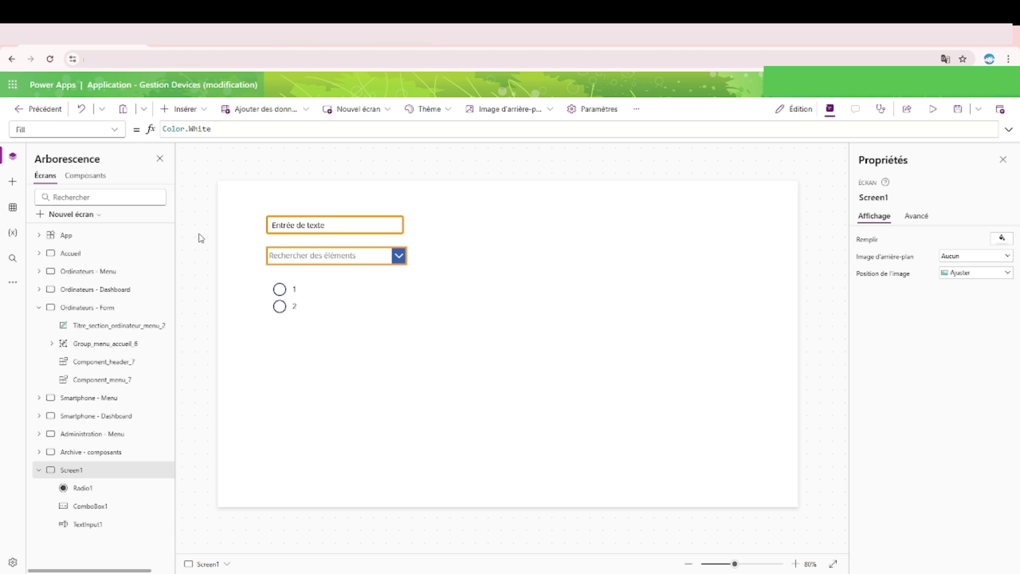
Copy the text input's BorderColor formula and deselect the control
click(330, 229)
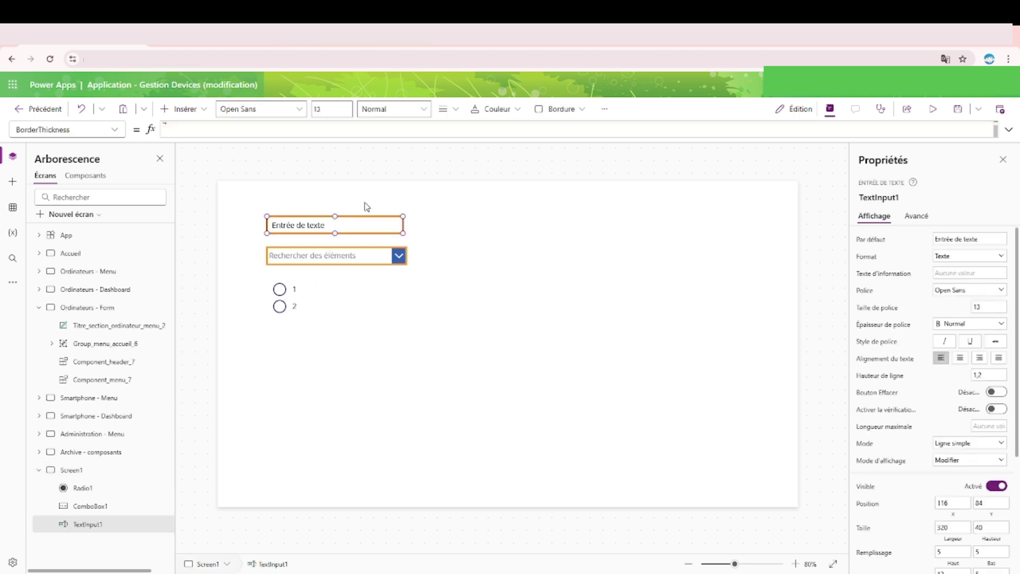
click(108, 135)
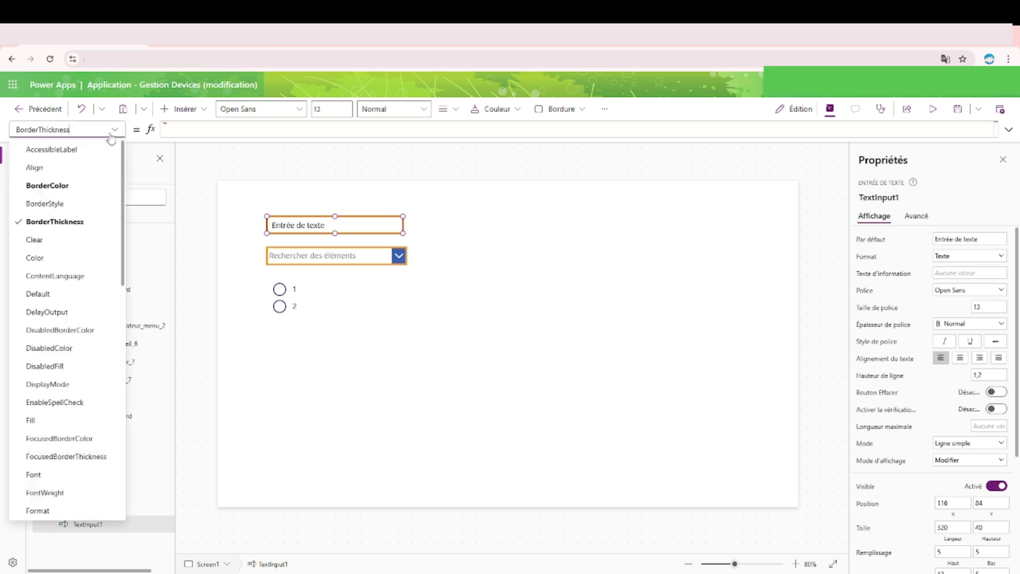
click(75, 188)
drag(259, 129, 139, 138)
key(ctrl+c)
click(196, 241)
Set the radio control's RadioBorderColor to the copied orange RGBA(240; 144; 0; 1)
click(279, 285)
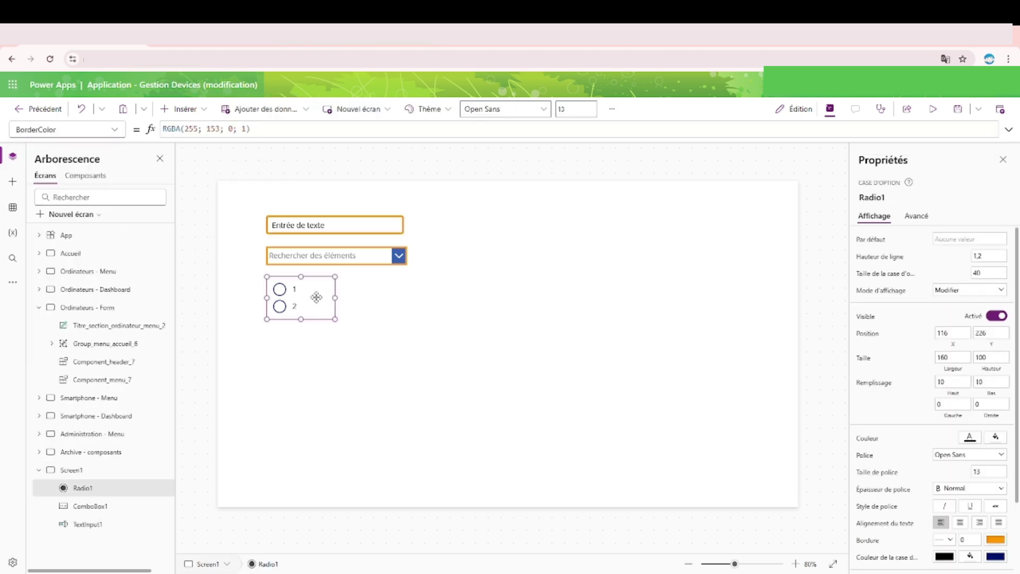
click(114, 135)
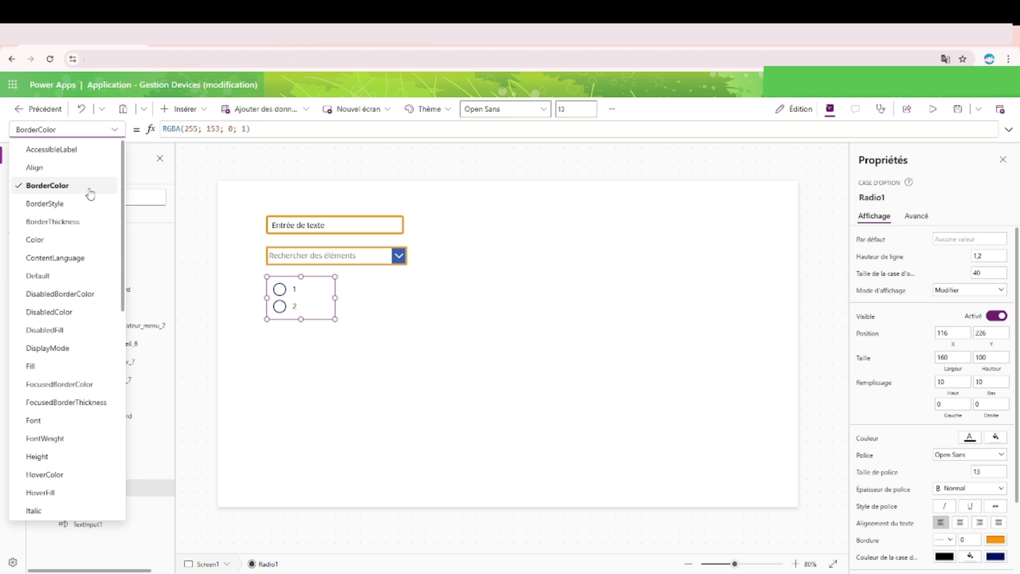
scroll(91, 193, down, 6)
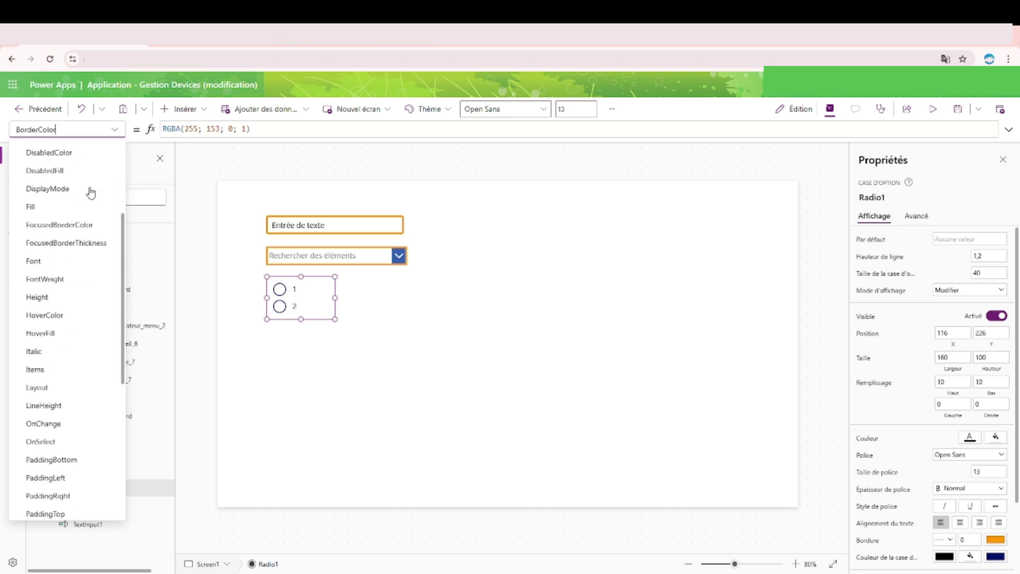
scroll(91, 192, down, 2)
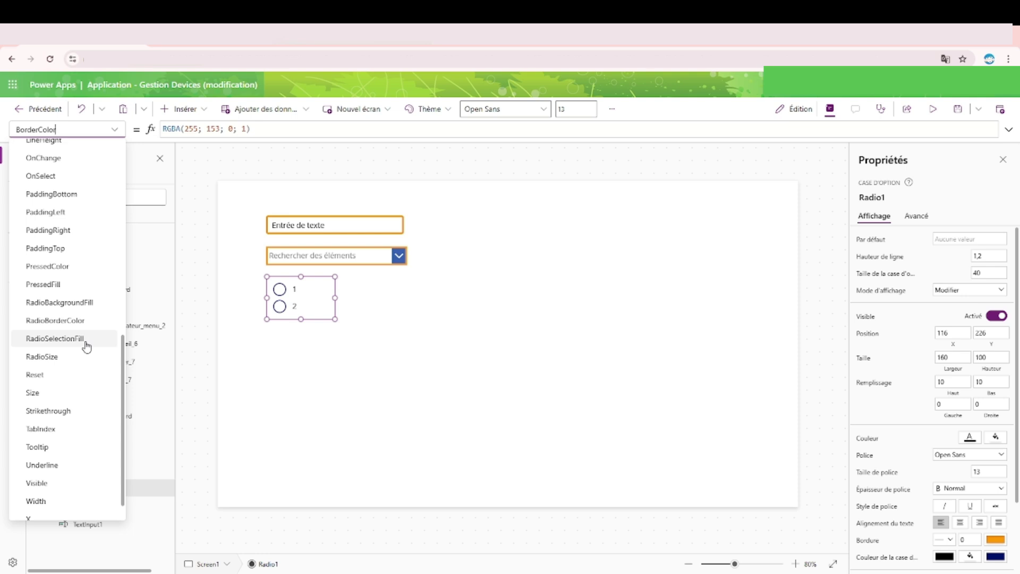
click(80, 320)
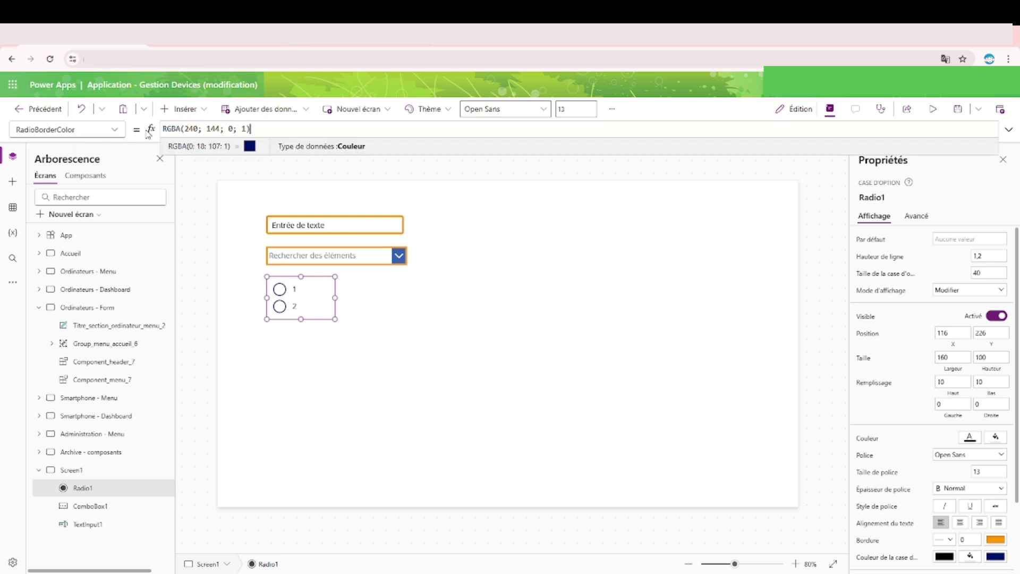
click(200, 214)
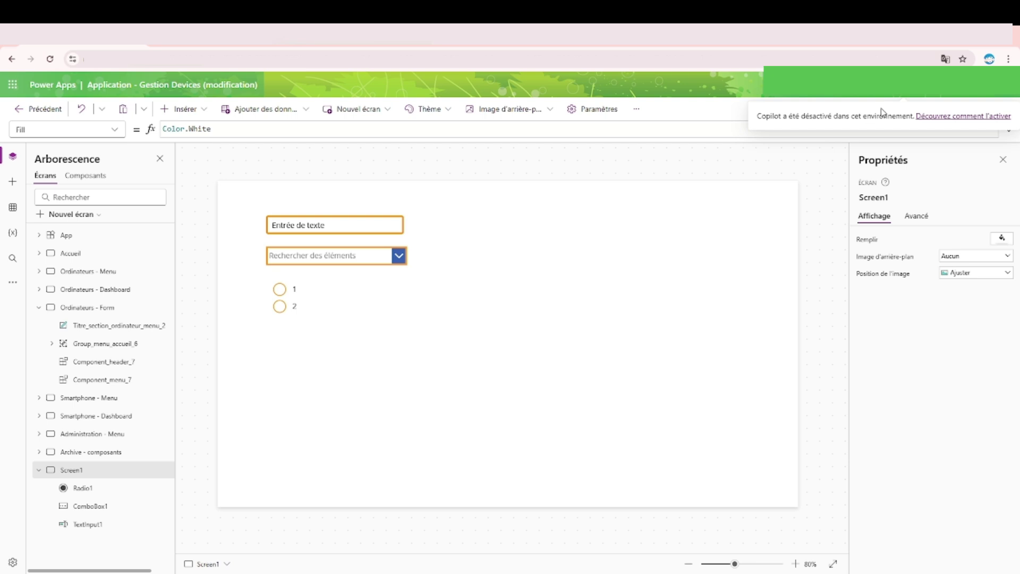
Preview the screen, try both radio options with the orange circles, and return to editing
click(934, 109)
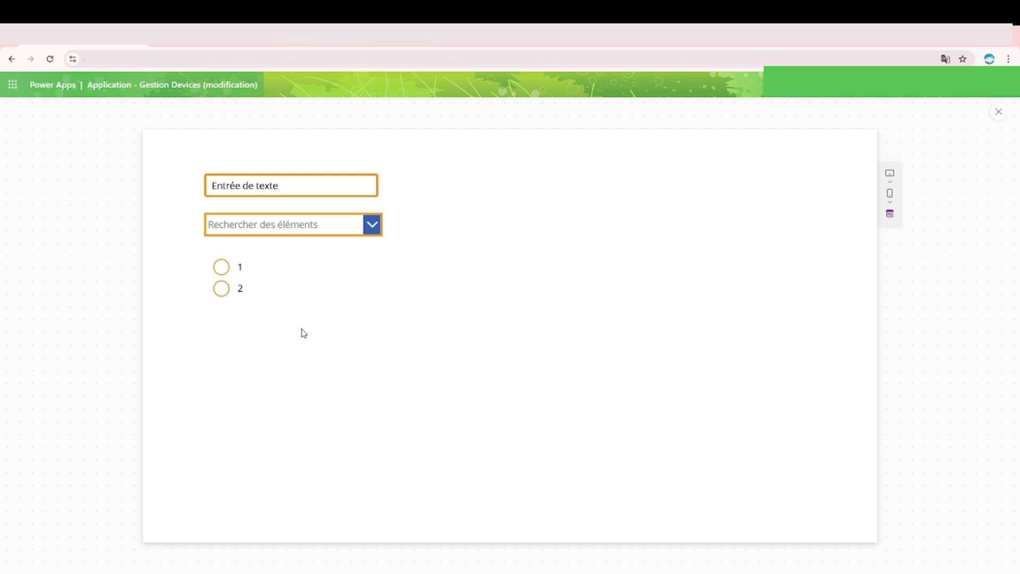
click(223, 290)
click(226, 272)
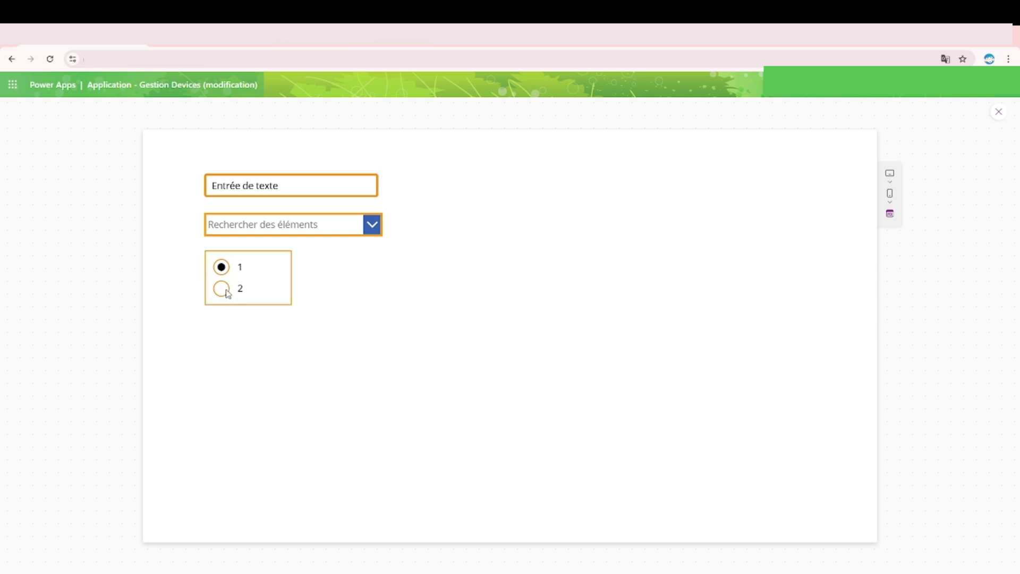
click(228, 293)
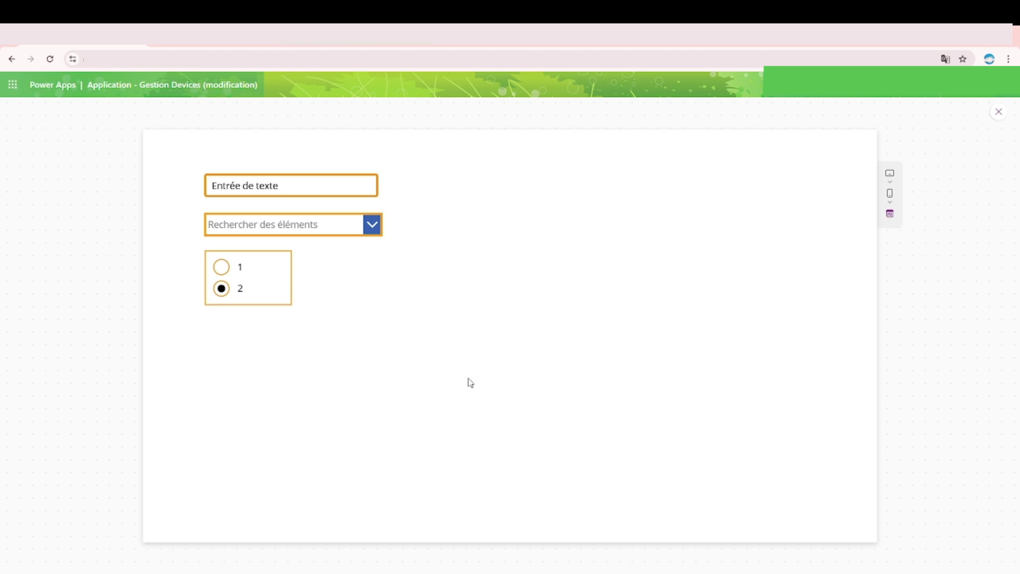
click(999, 111)
Set the radio control's RadioSelectionFill to RGBA(240; 144; 0; 1)
click(300, 305)
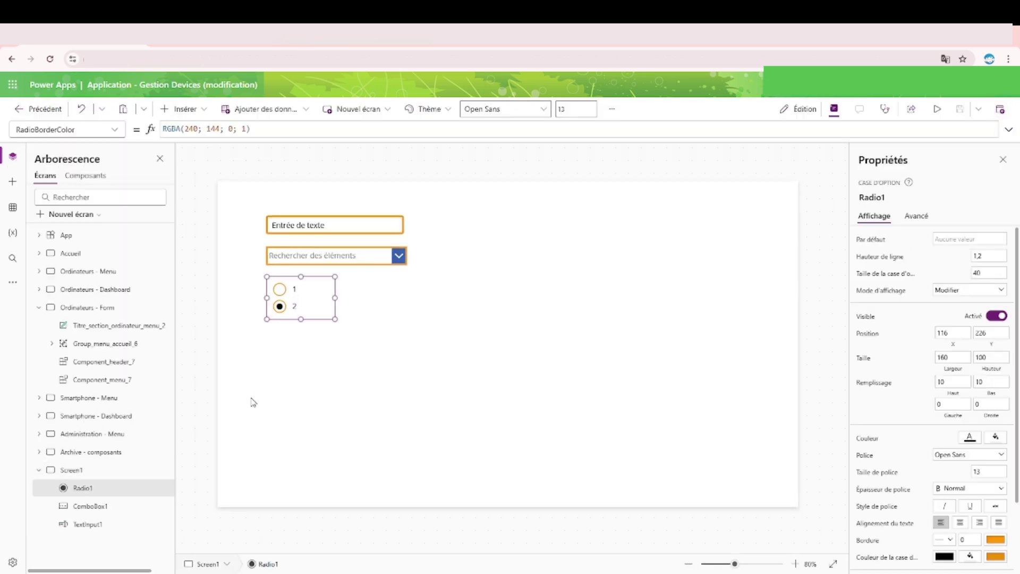
click(118, 126)
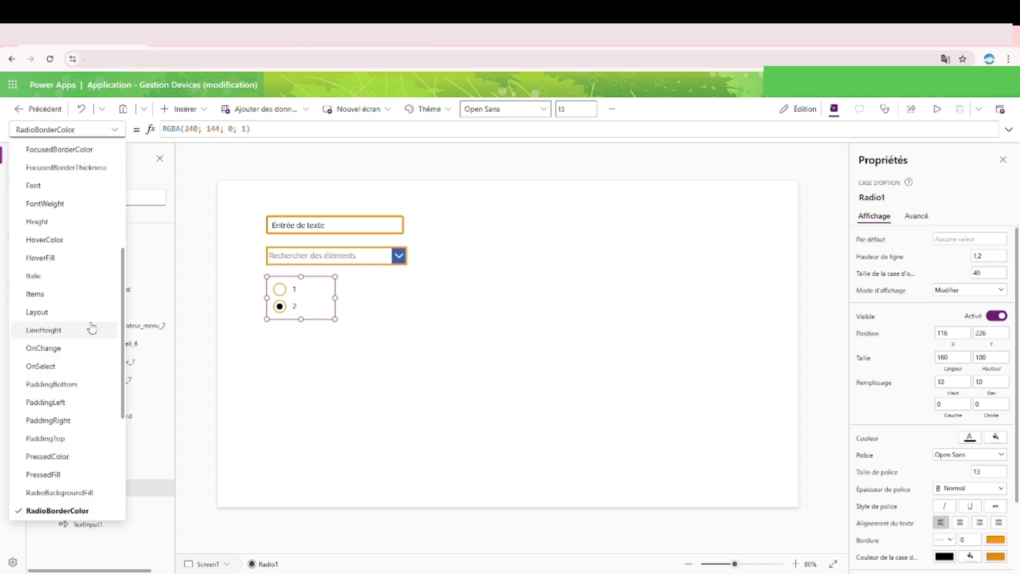
scroll(81, 340, down, 5)
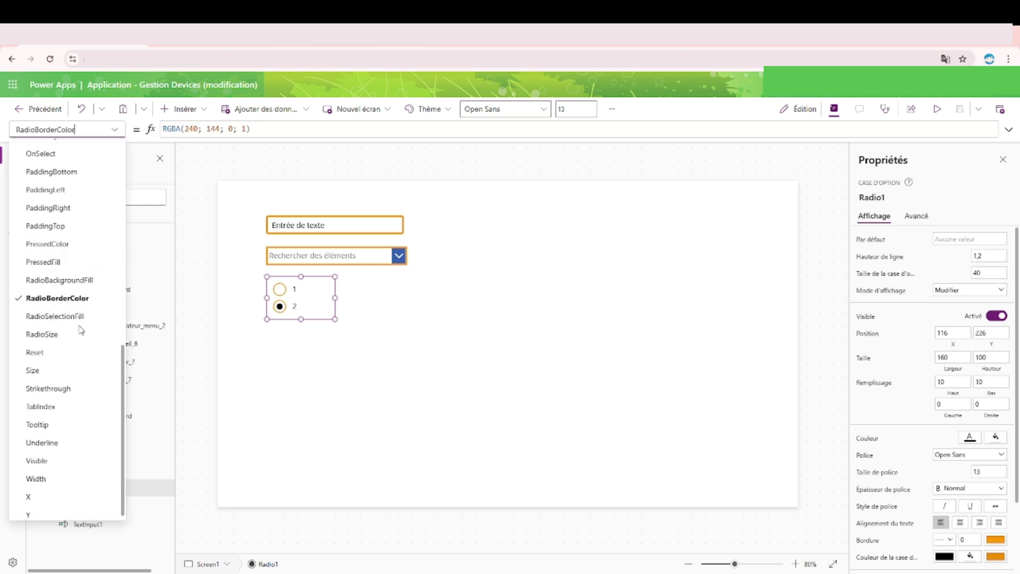
click(80, 316)
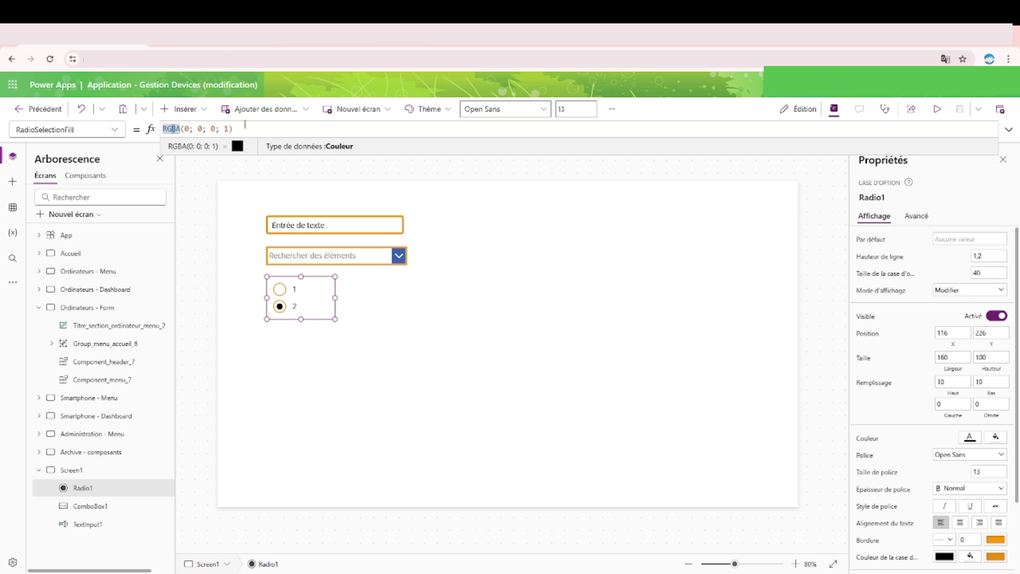
key(ctrl+a)
key(ctrl+v)
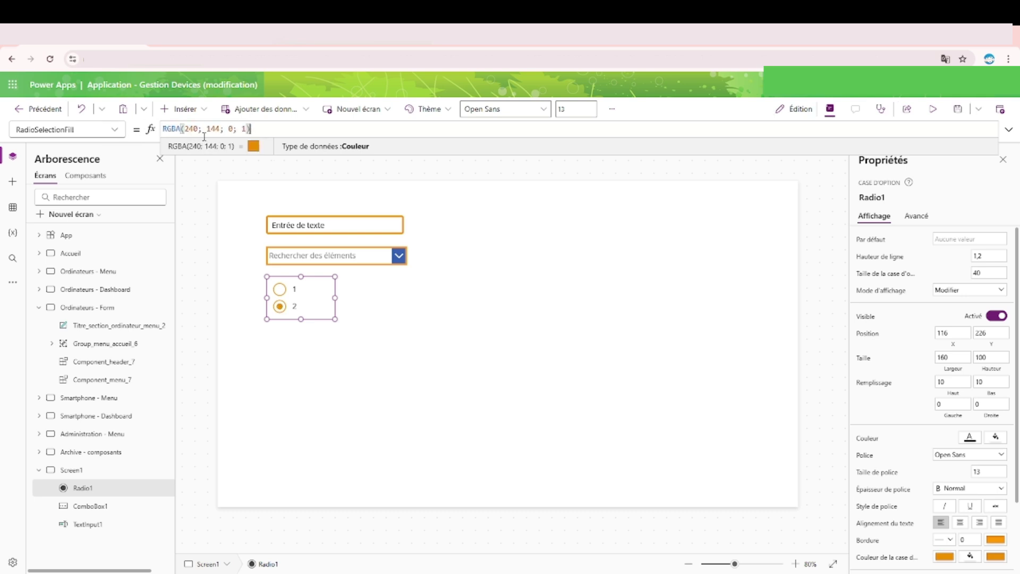
click(826, 200)
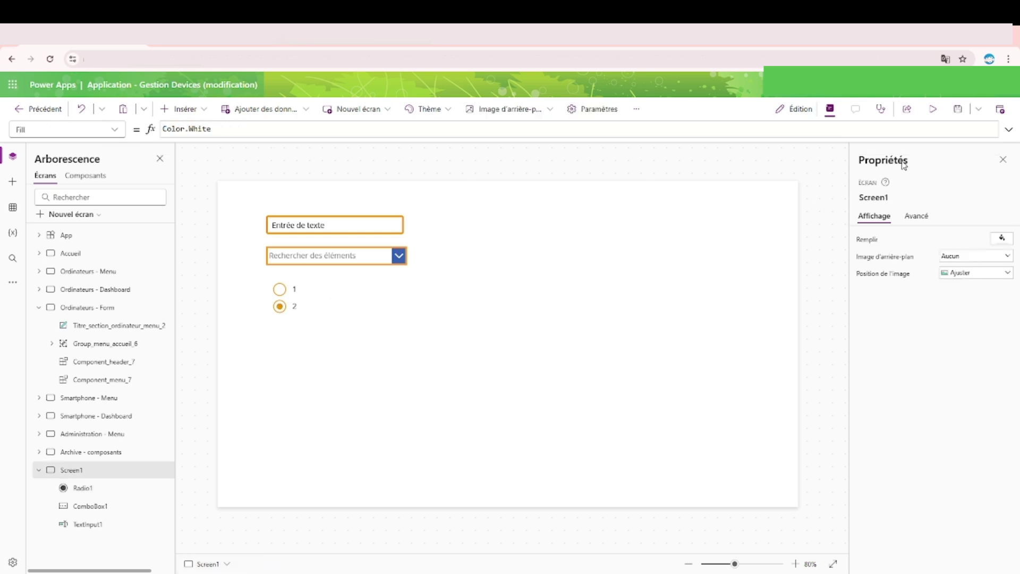
Preview the screen, alternate between radio options 1 and 2 to check the selection fill, and return to editing
click(933, 109)
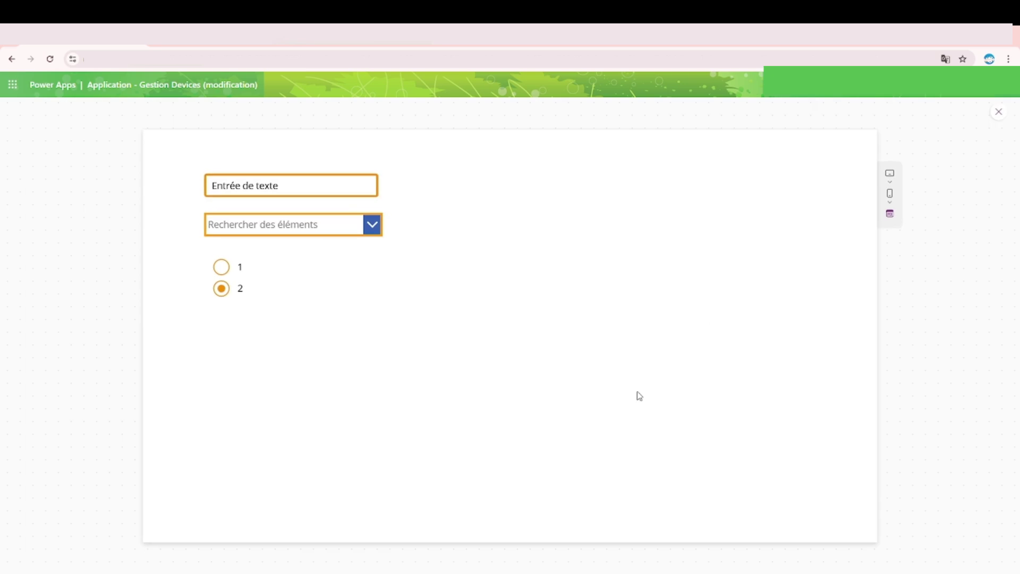
click(222, 266)
click(226, 288)
click(226, 268)
click(232, 289)
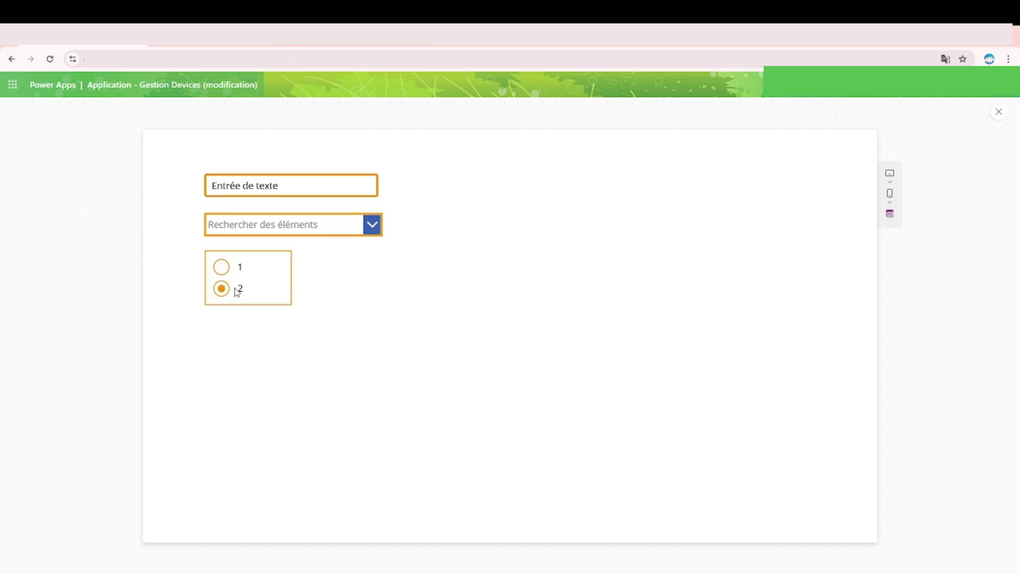
click(233, 276)
click(234, 290)
click(217, 274)
click(230, 286)
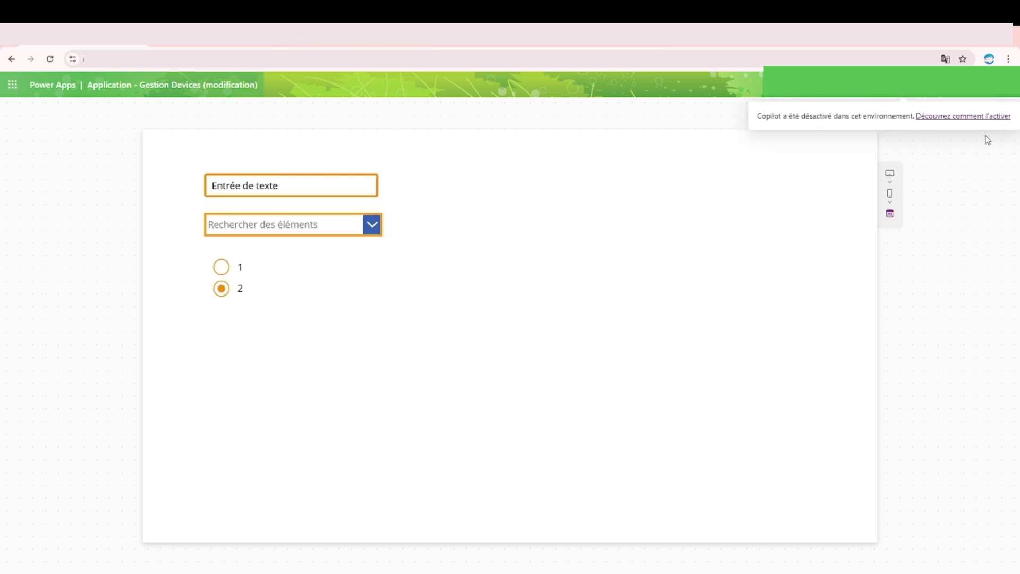
click(1000, 116)
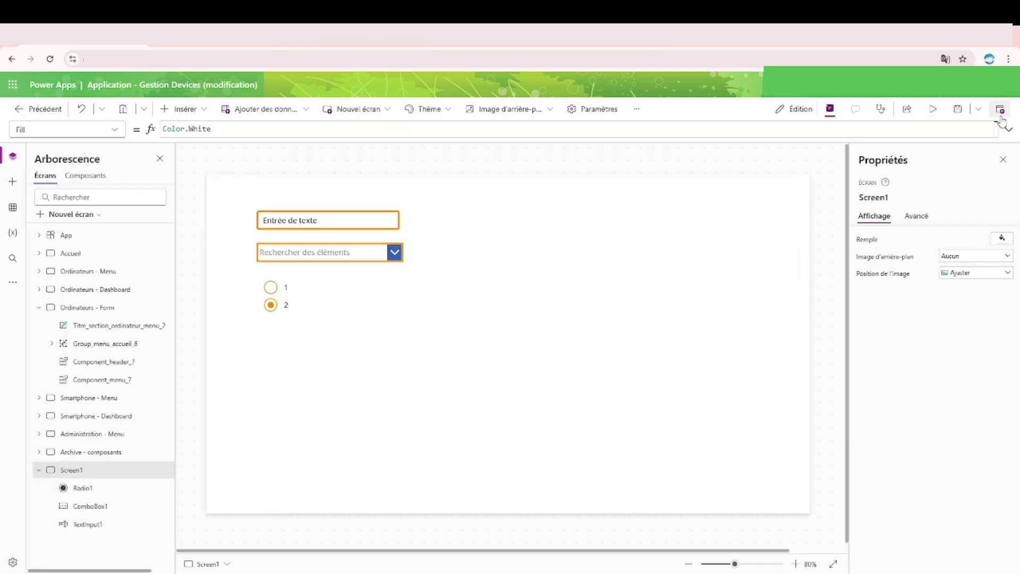
Set the text input's BorderThickness to 2
click(376, 232)
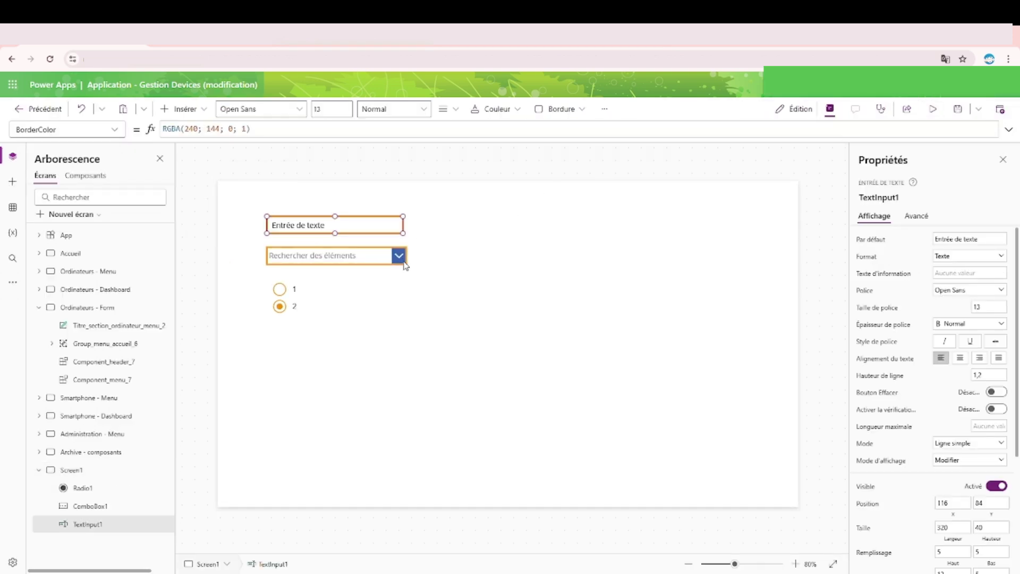
click(114, 130)
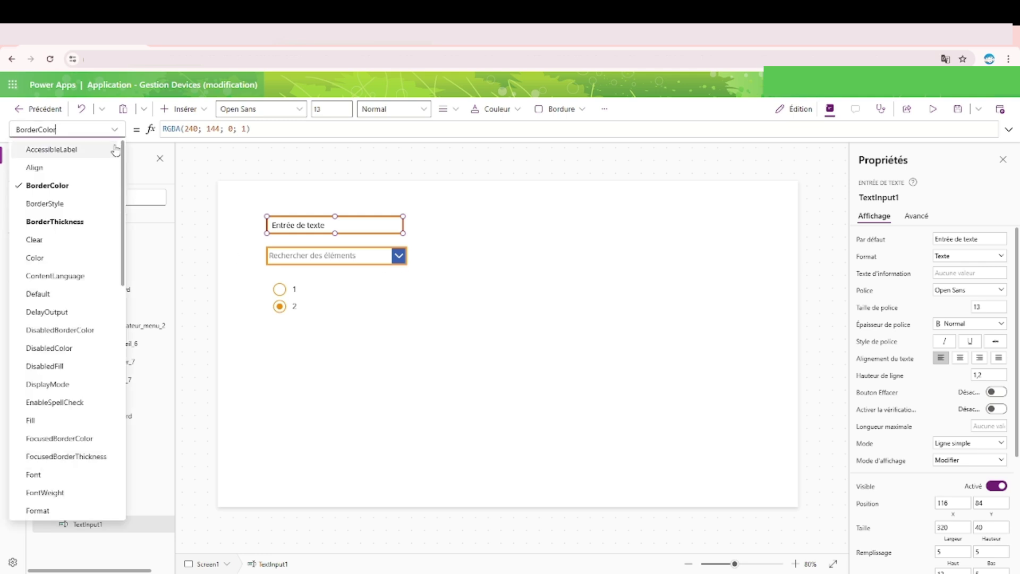
click(48, 220)
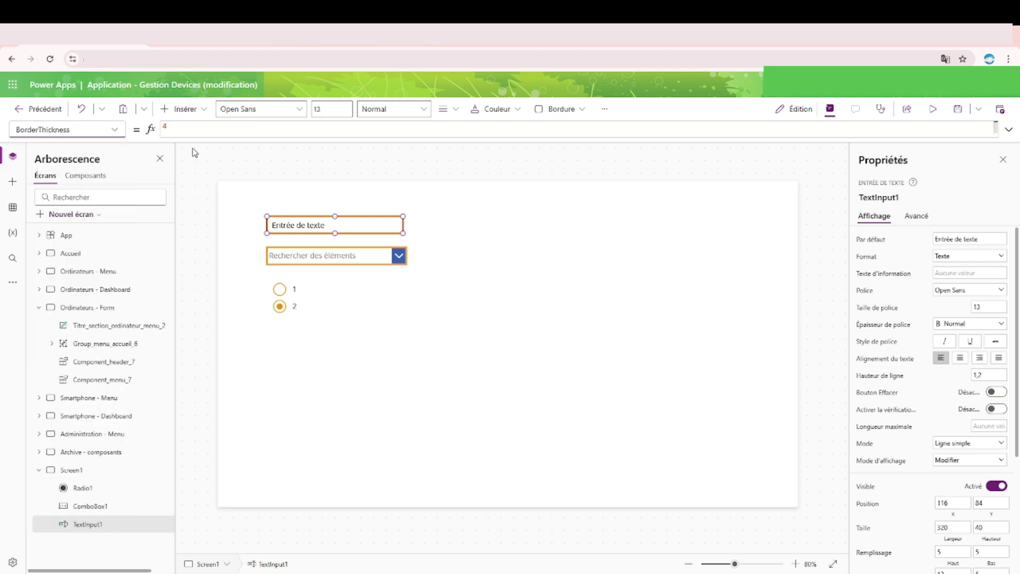
click(180, 129)
key(BackSpace)
text(2)
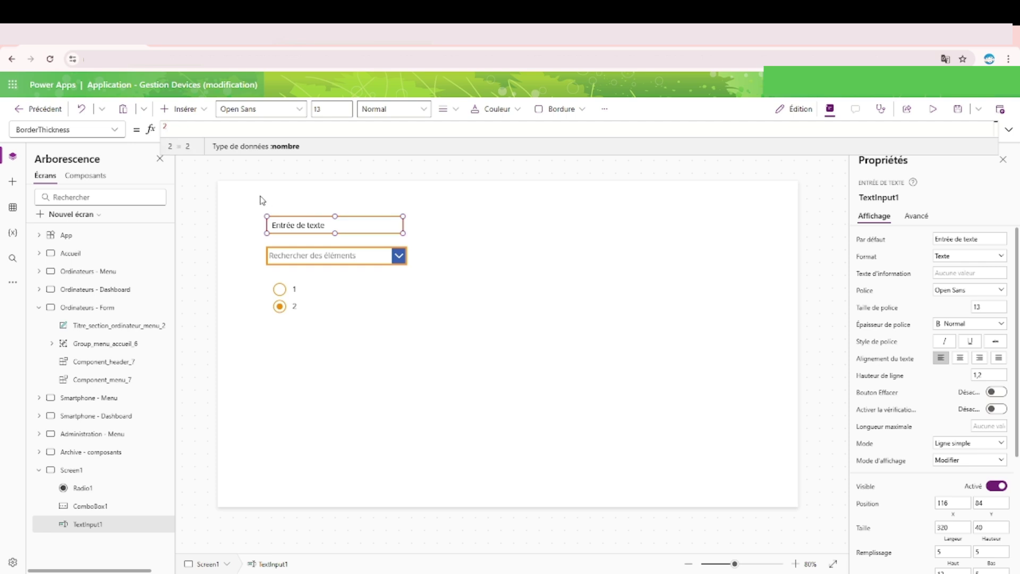
click(241, 217)
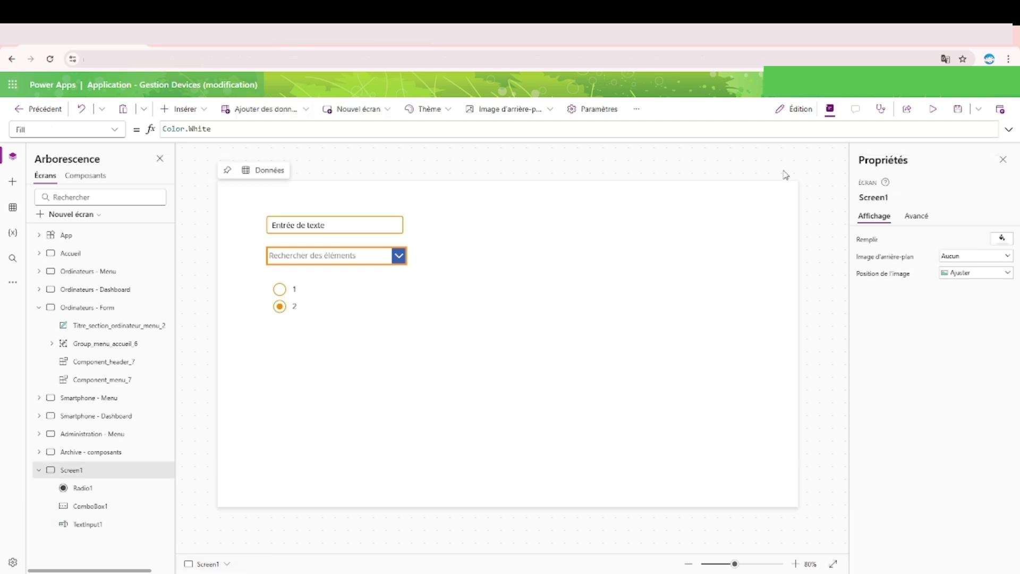
Preview the screen, place the cursor in the text input to check its hover and focus appearance, and return to editing
click(938, 108)
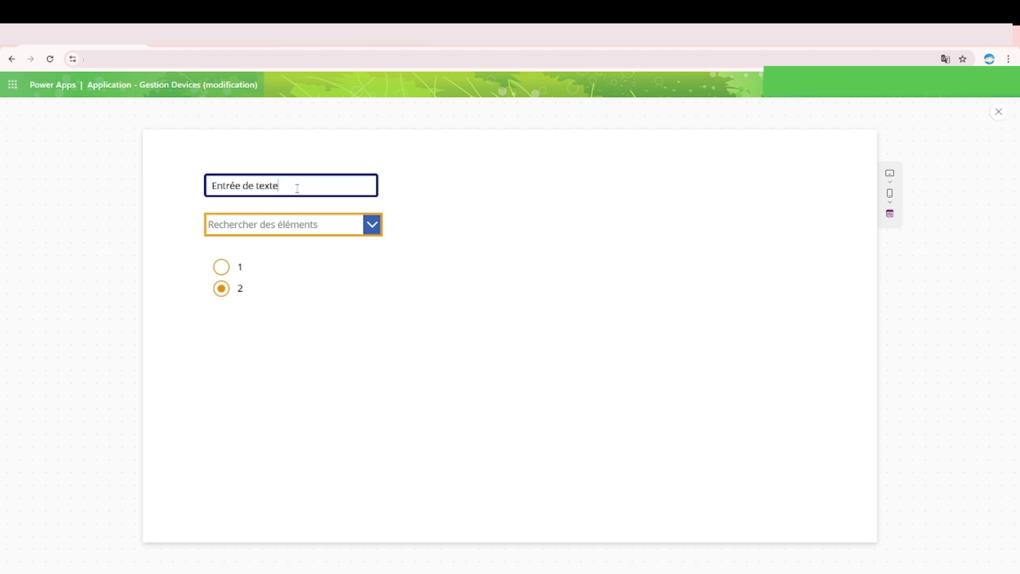
click(344, 184)
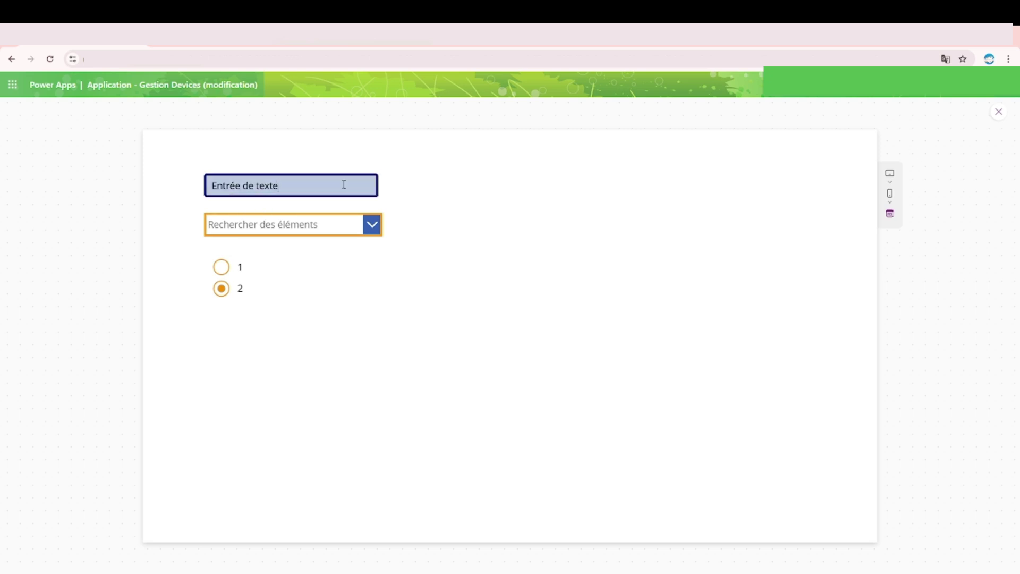
mouse_move(983, 109)
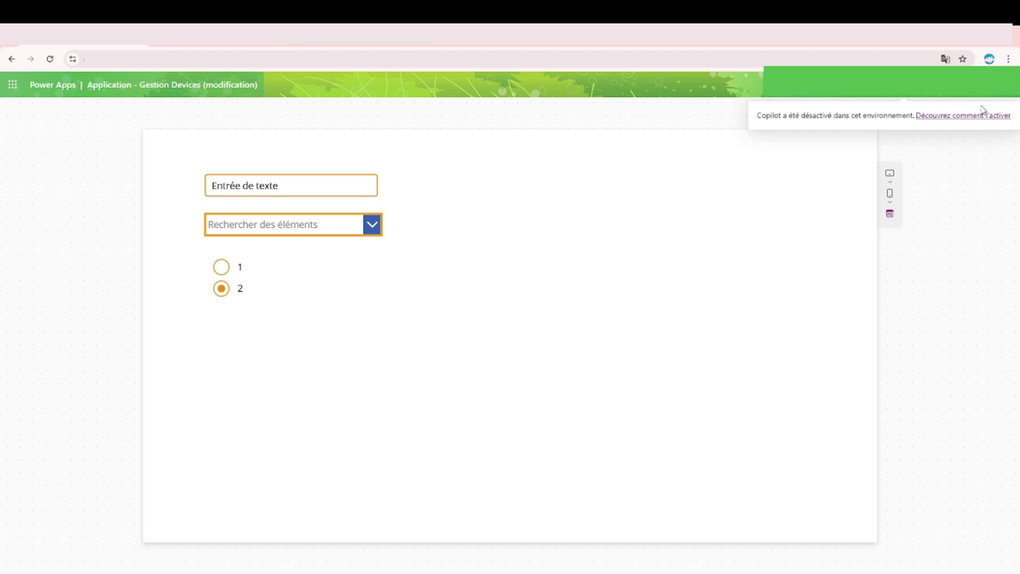
click(1000, 112)
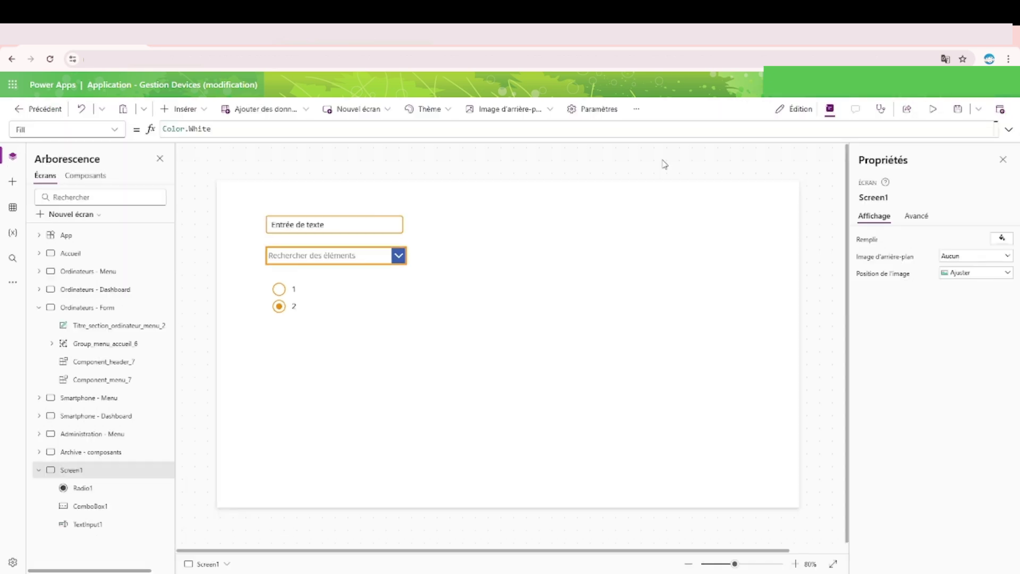
Set the text input's BorderThickness to 4 and compare its border with the combo box below
click(321, 216)
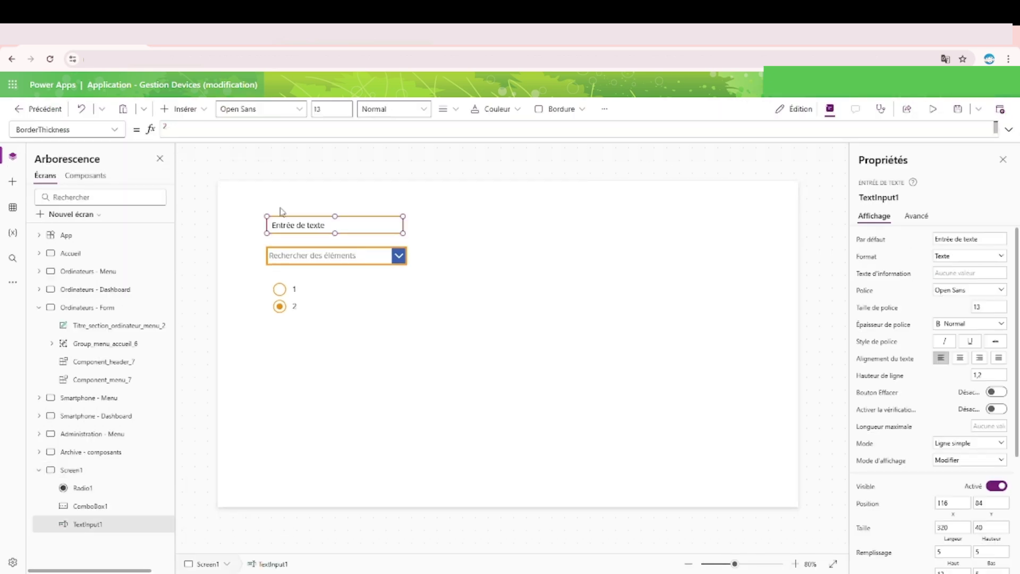
click(187, 129)
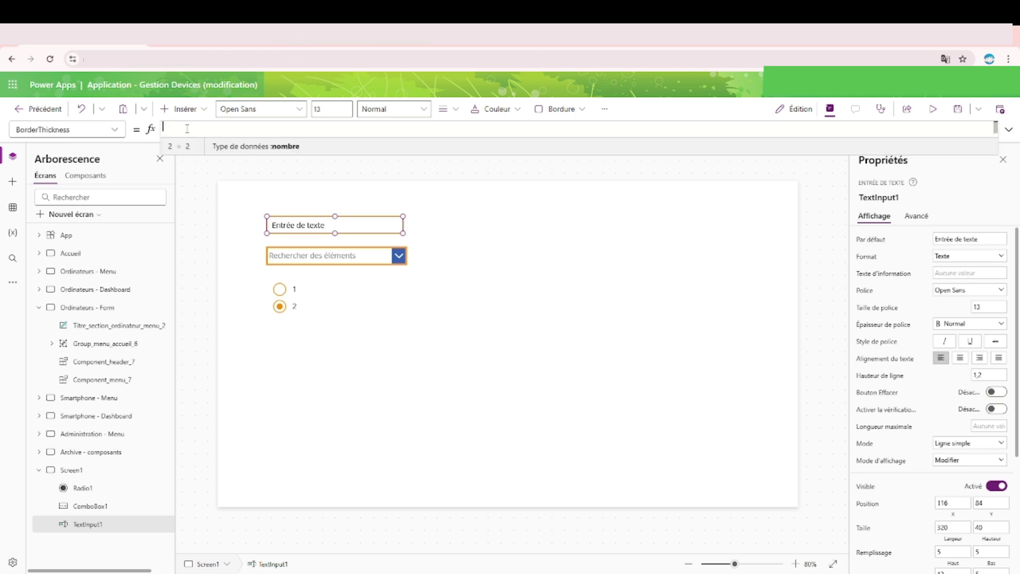
click(206, 243)
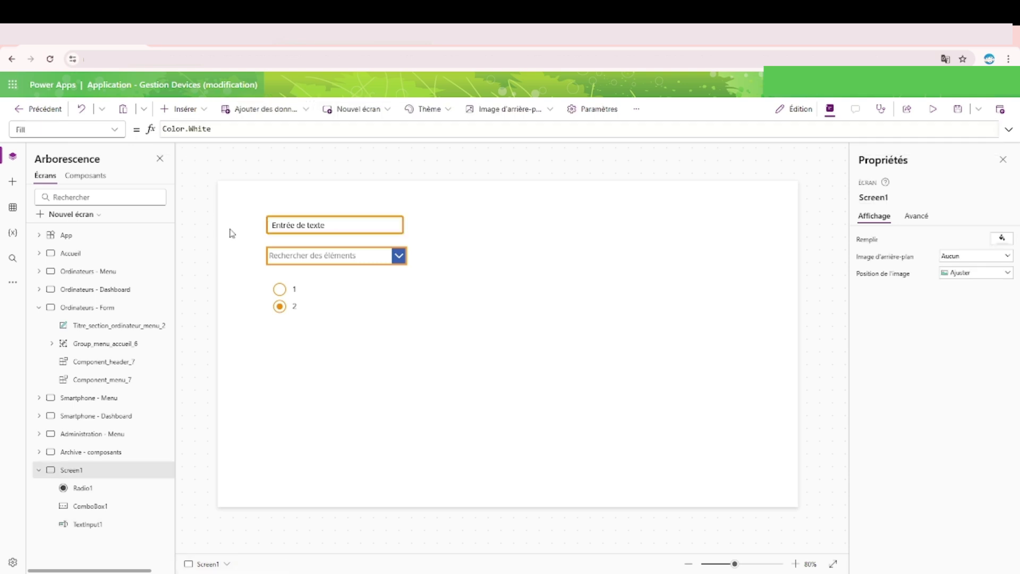
click(337, 230)
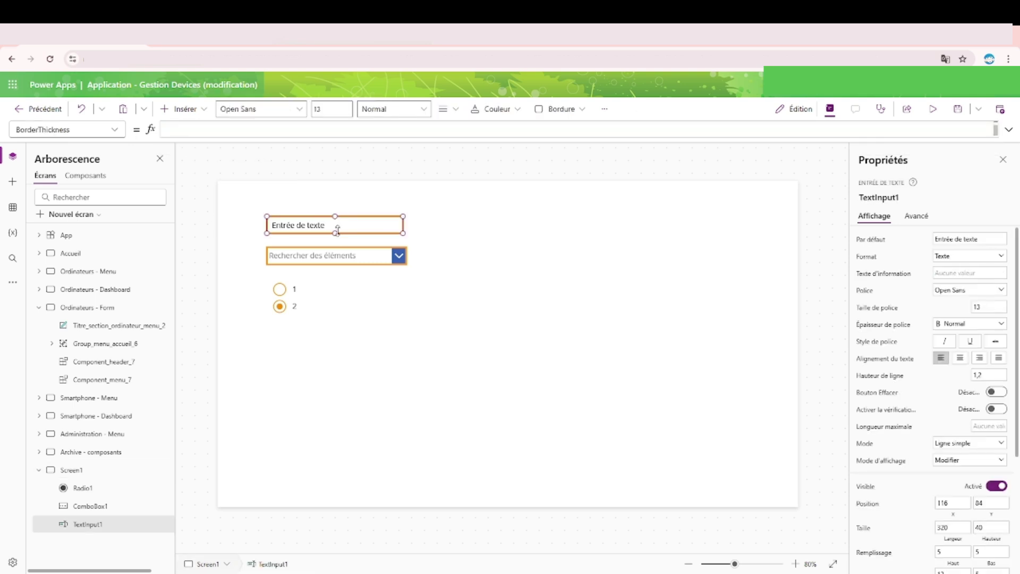
click(374, 266)
click(595, 293)
Set the text input's hover fill to the bright green theme colour and check it in a preview of the screen
click(394, 228)
scroll(922, 426, down, 3)
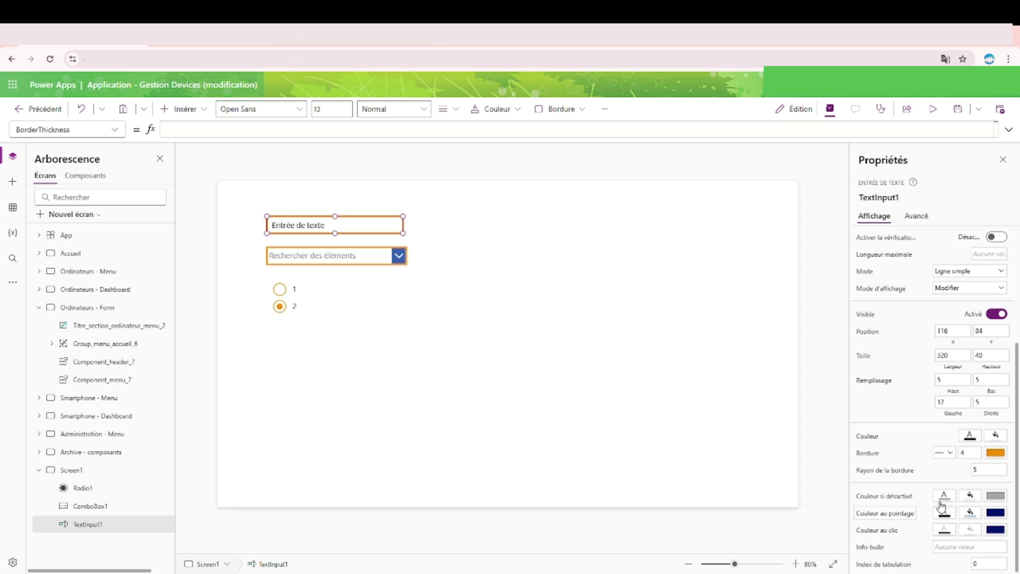
click(970, 514)
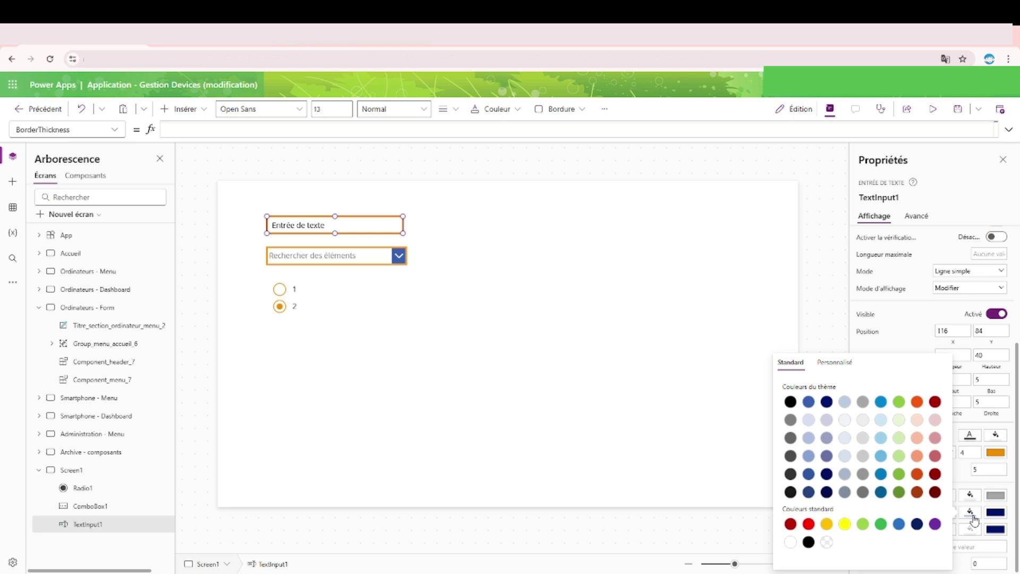
click(899, 402)
click(940, 313)
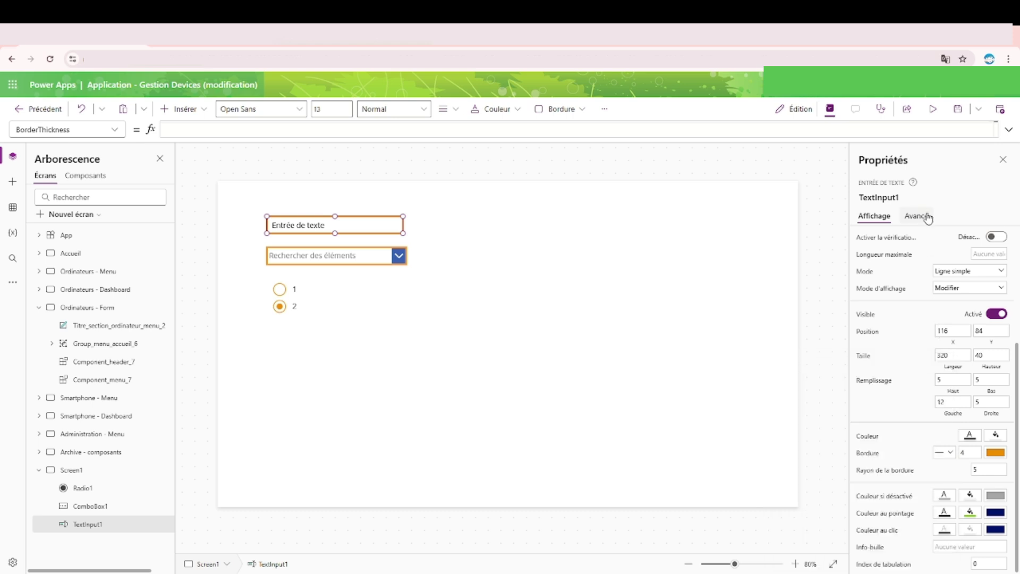
click(933, 109)
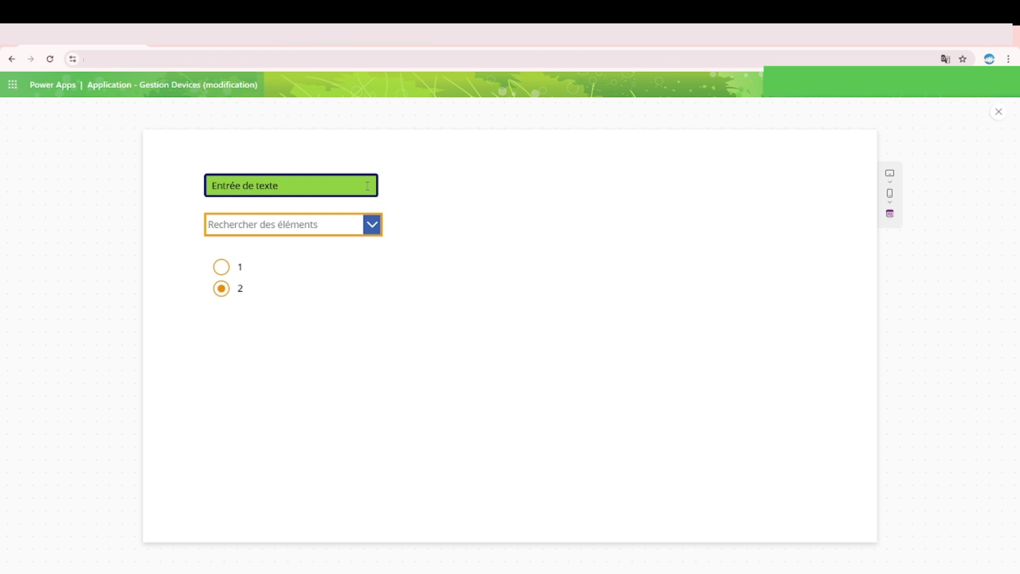
click(999, 113)
Set the text input's PressedFill to RGBA(255;0;0;1)
click(394, 227)
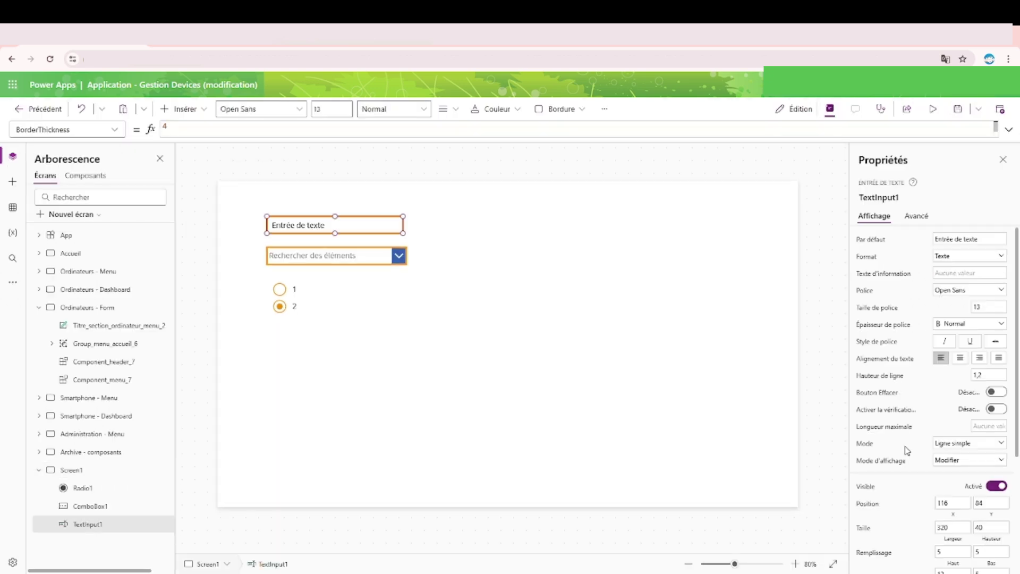
scroll(911, 478, down, 4)
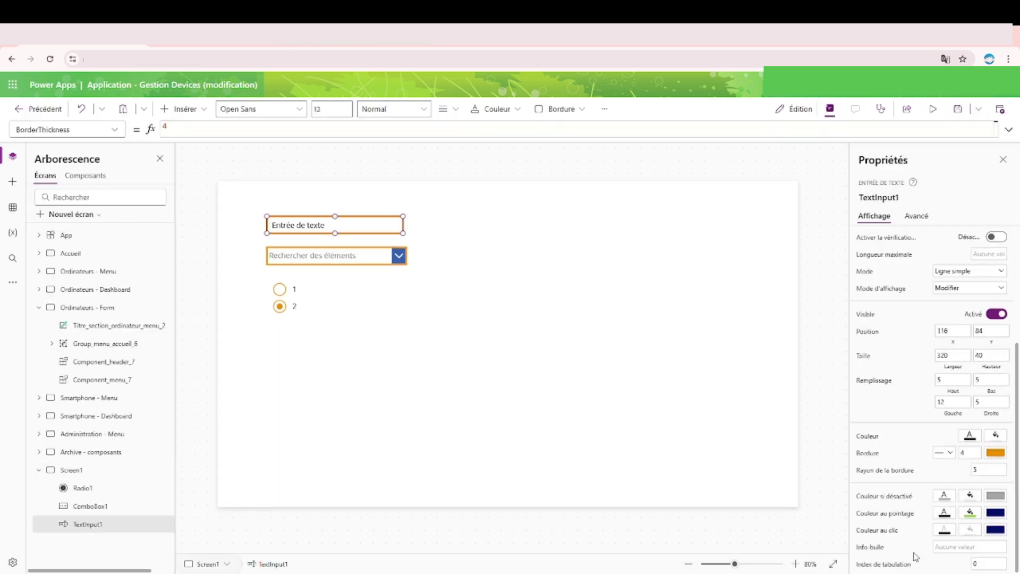
click(970, 530)
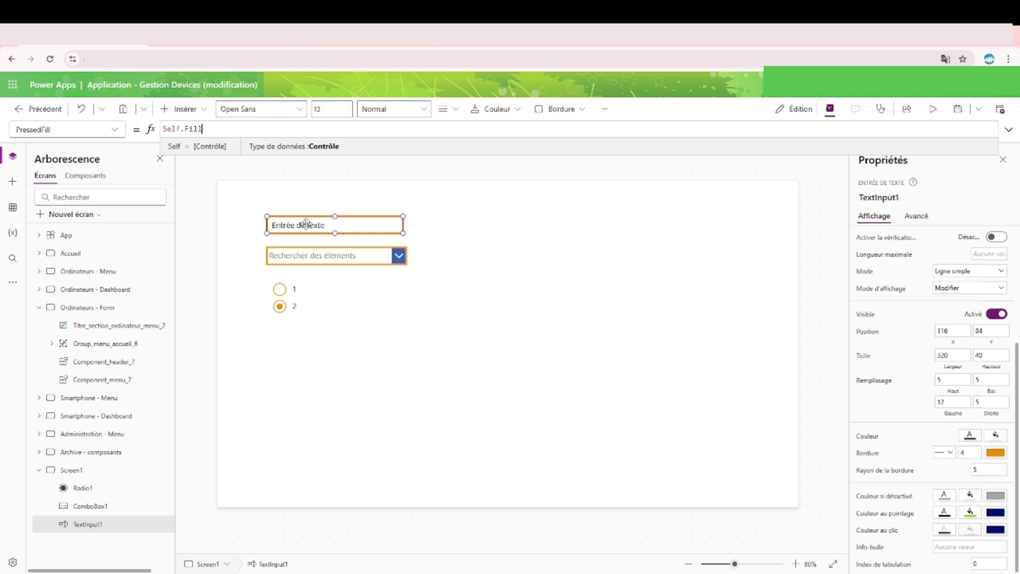
double_click(191, 128)
drag(221, 126, 144, 129)
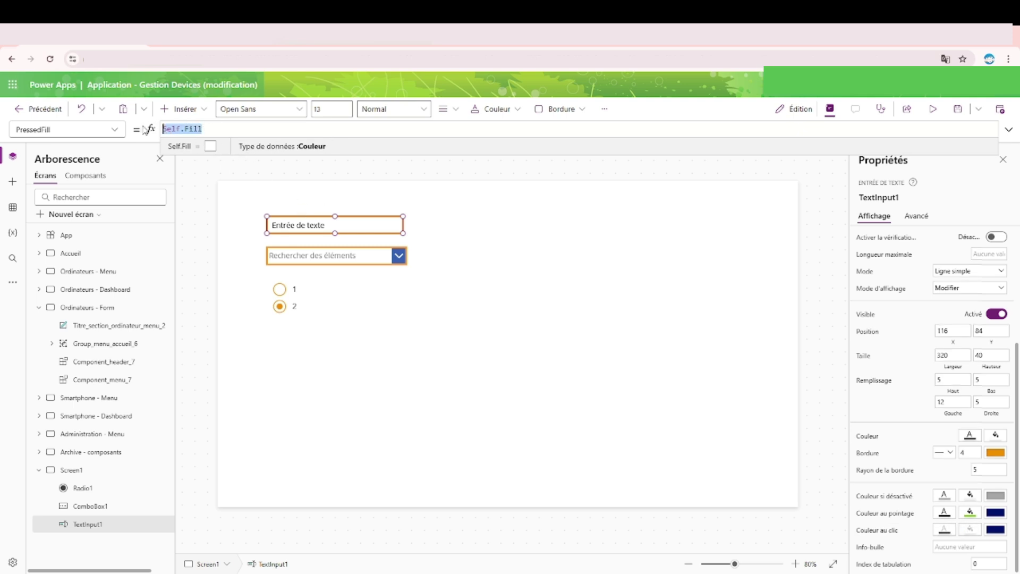
text(RGBA)
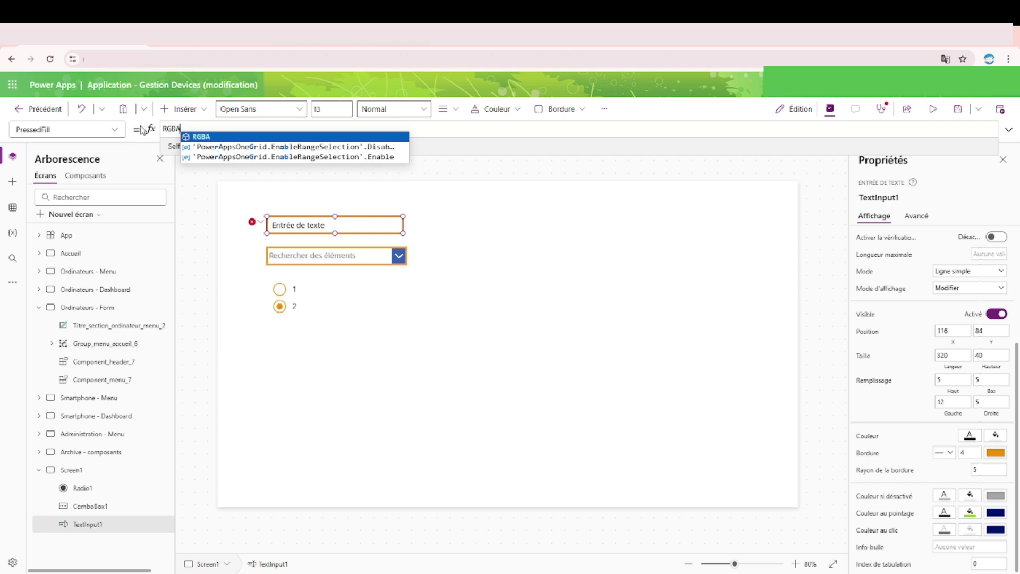
text(()
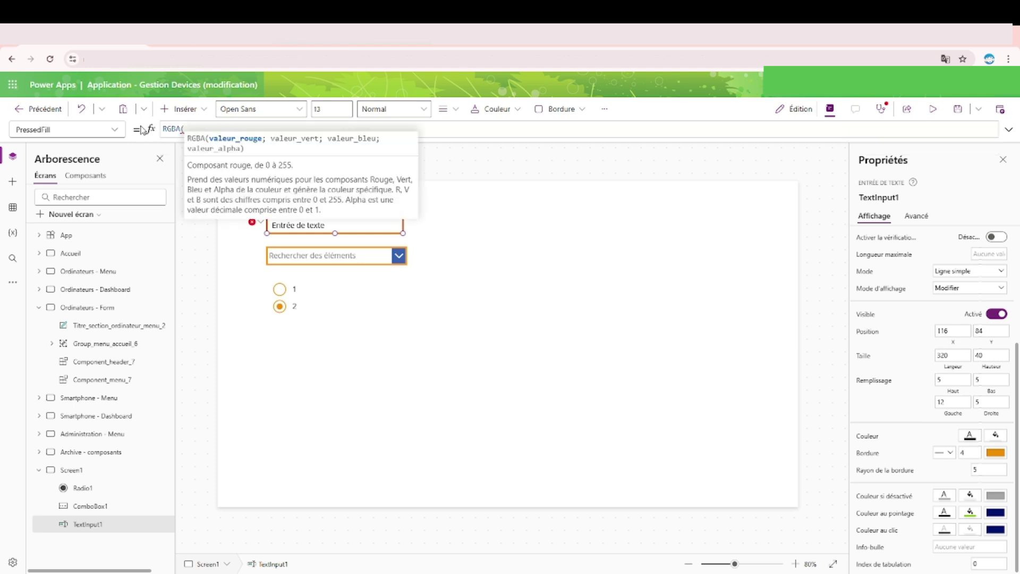
text(255)
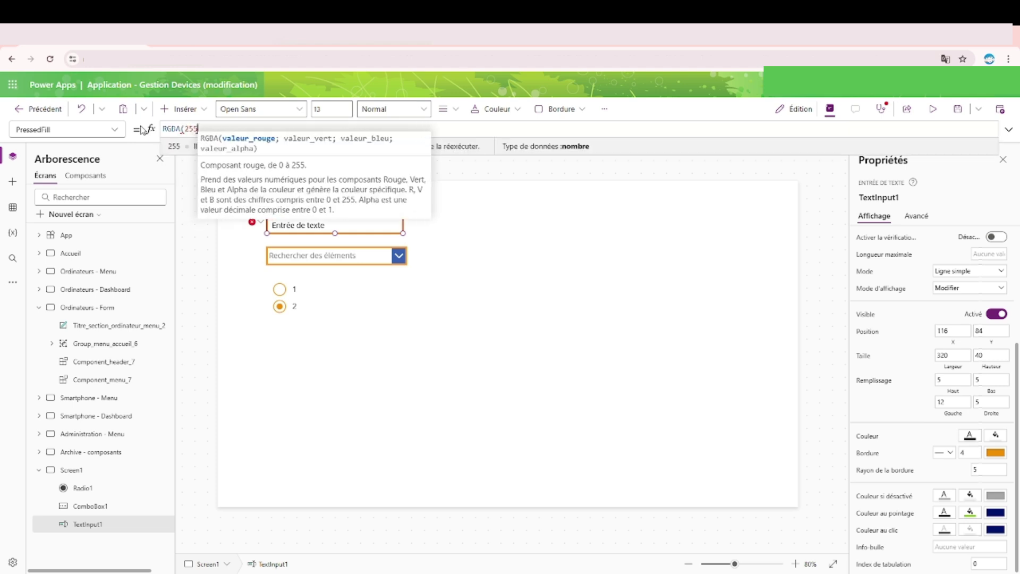
text(;0)
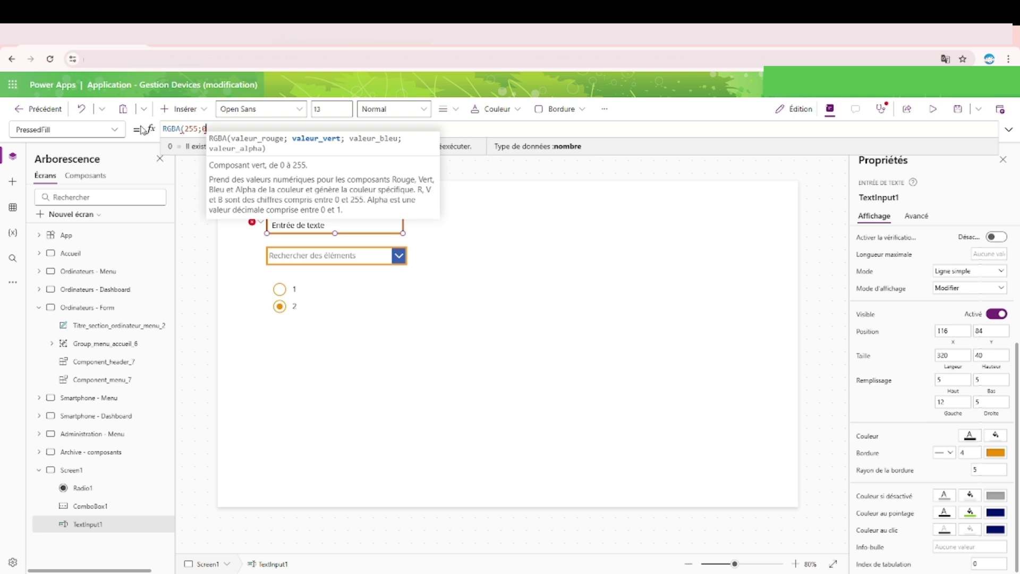
text(;0;1)
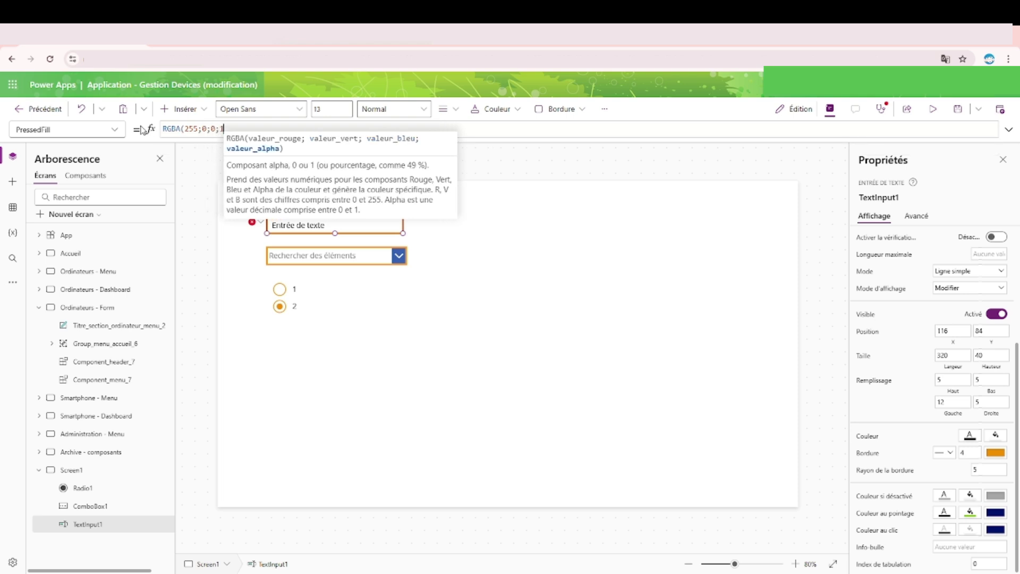
text())
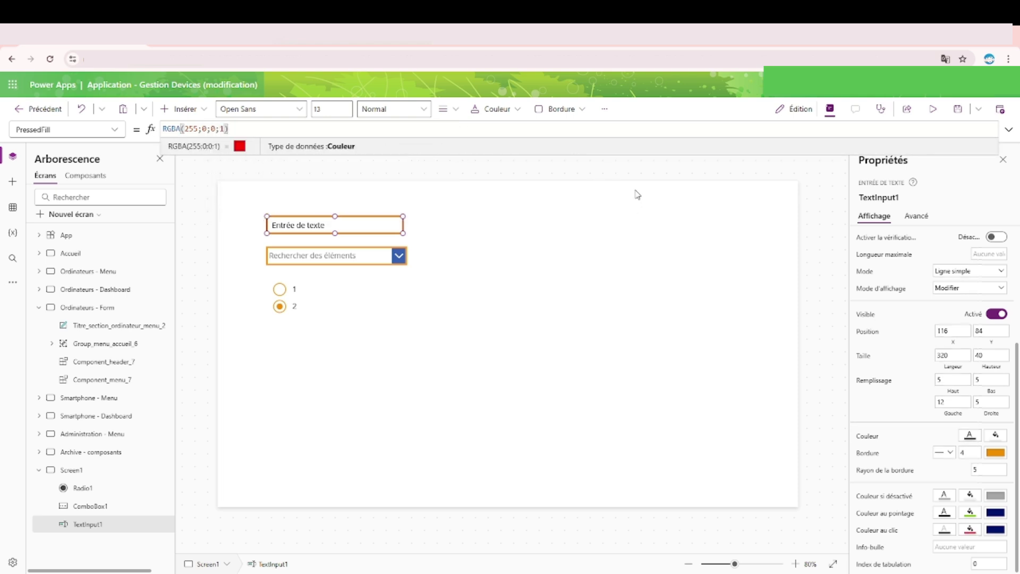
click(639, 178)
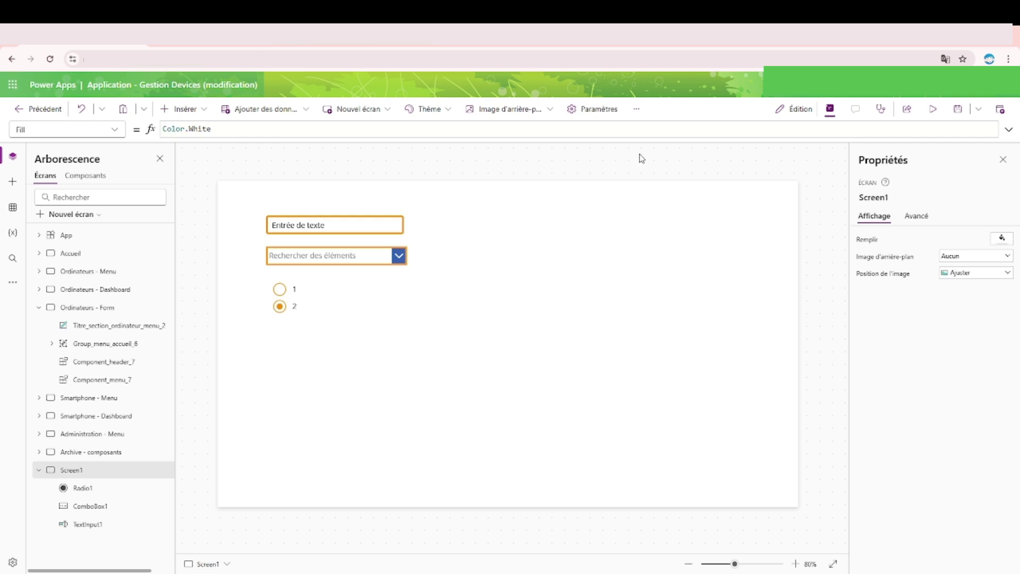
Preview the screen, try the text input to check its pressed fill, and return to editing
click(933, 109)
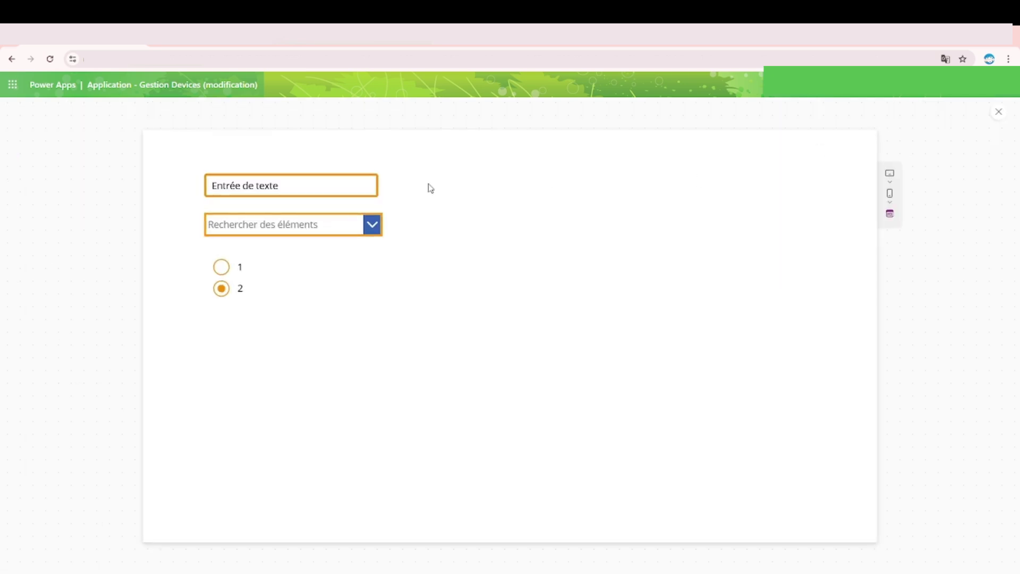
click(352, 186)
click(351, 187)
click(1000, 112)
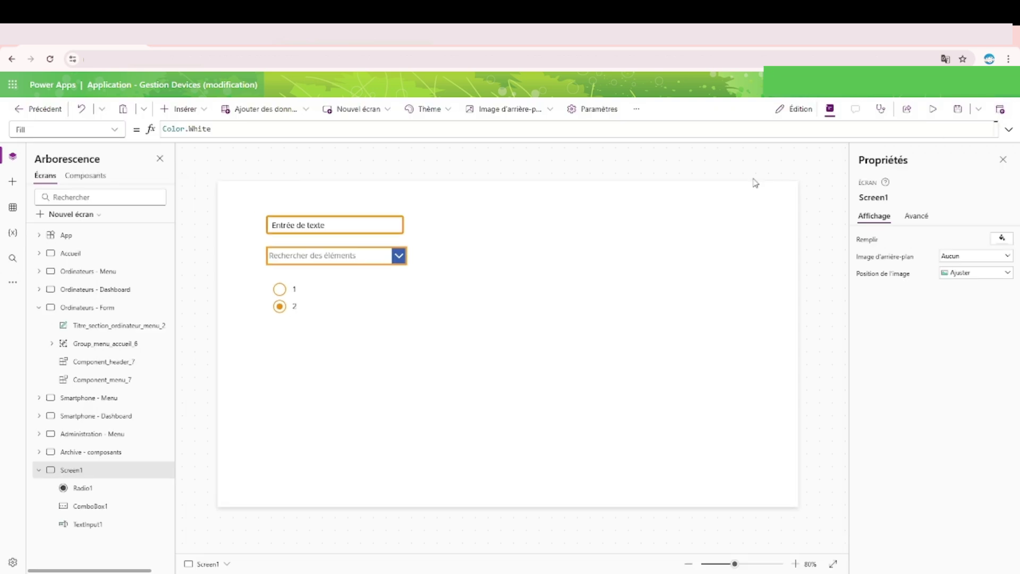
Set the text input's PressedFill to RGBA(255;255;255;1)
click(366, 230)
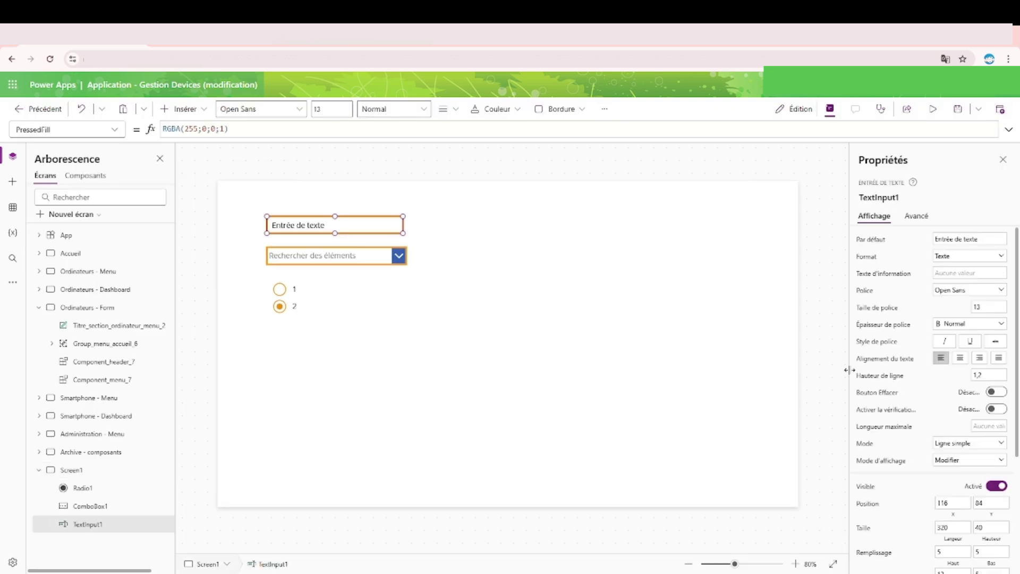
scroll(945, 436, down, 3)
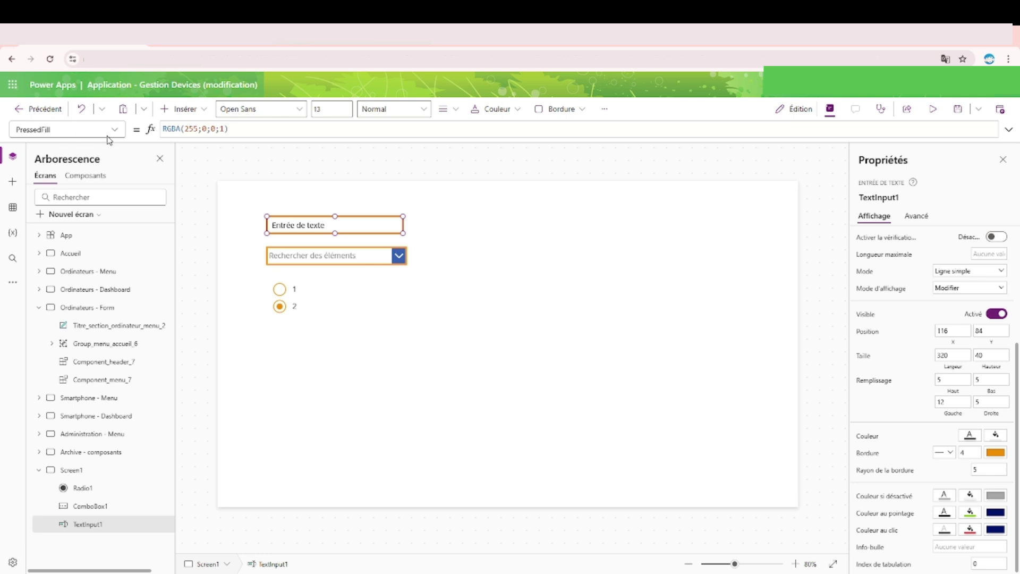
drag(233, 132, 99, 127)
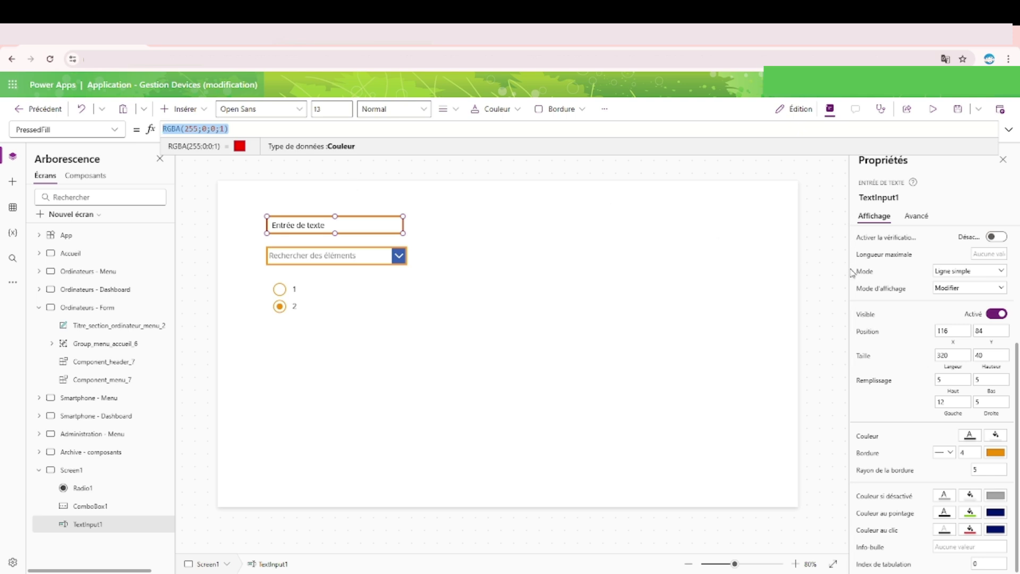
key(End)
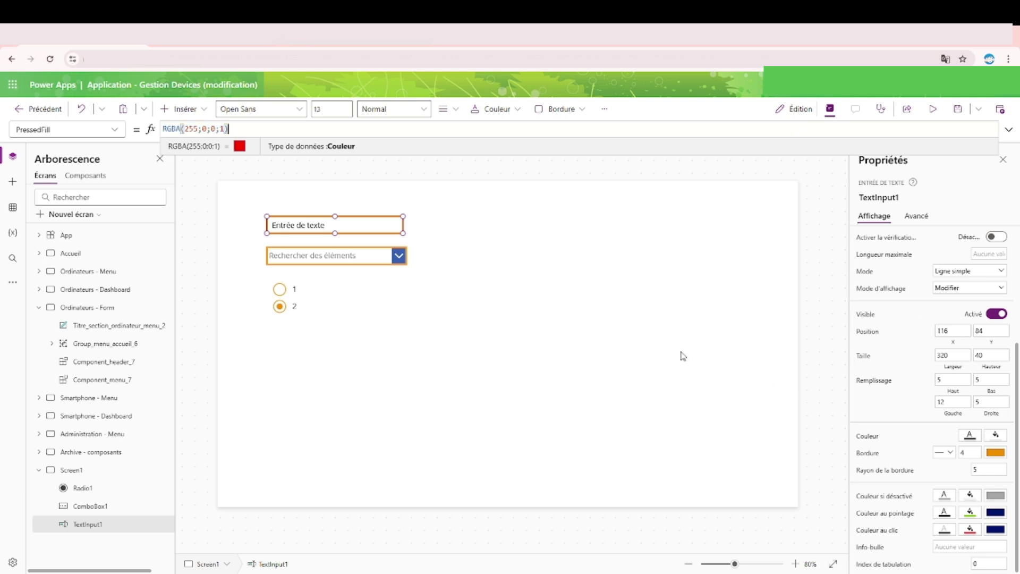
key(Left)
key(Left)
key(Left)
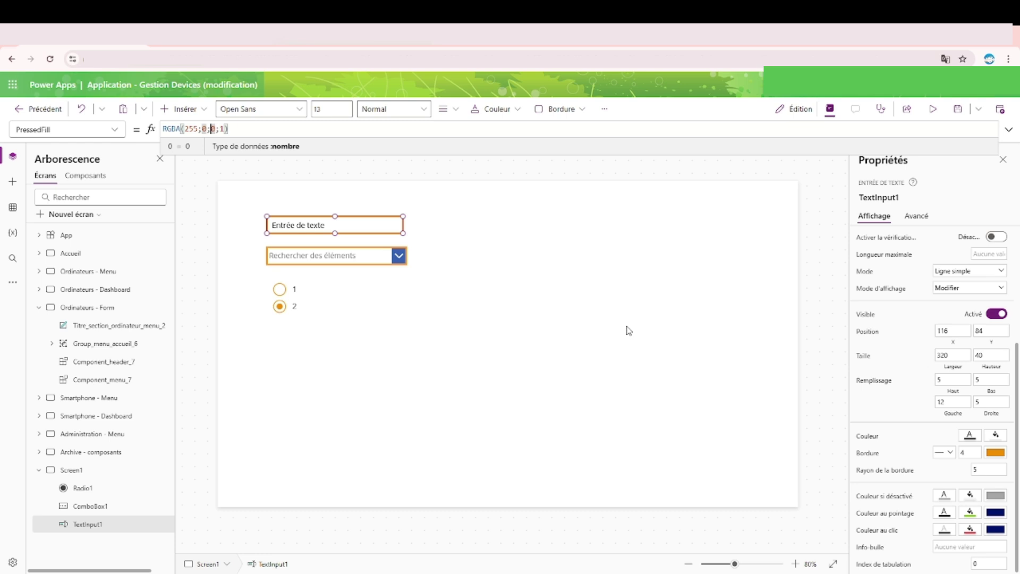
text(2)
text(55)
key(Left)
key(Left)
key(Left)
key(Left)
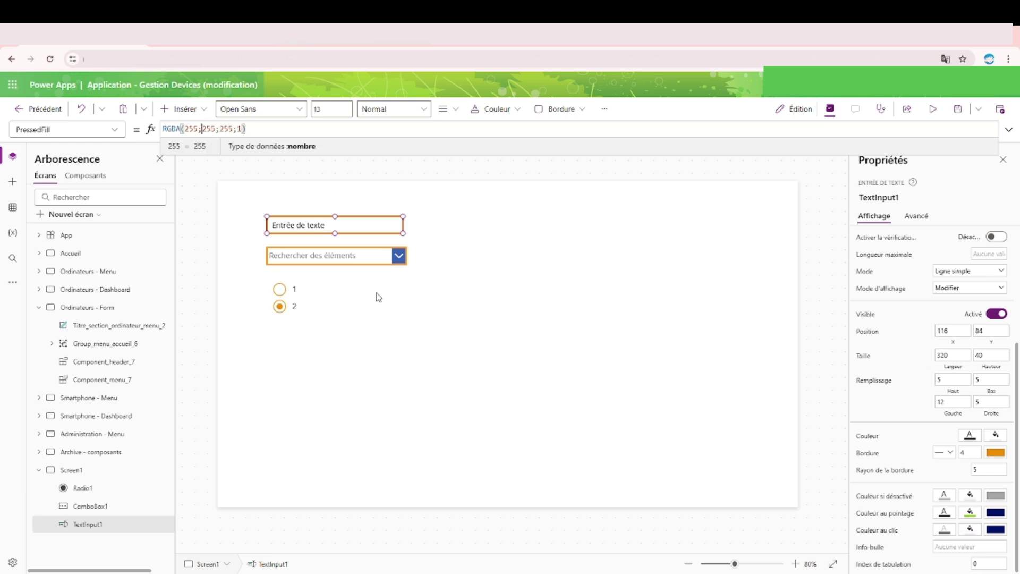
key(Left)
key(Left)
key(Left)
key(Left)
key(Left)
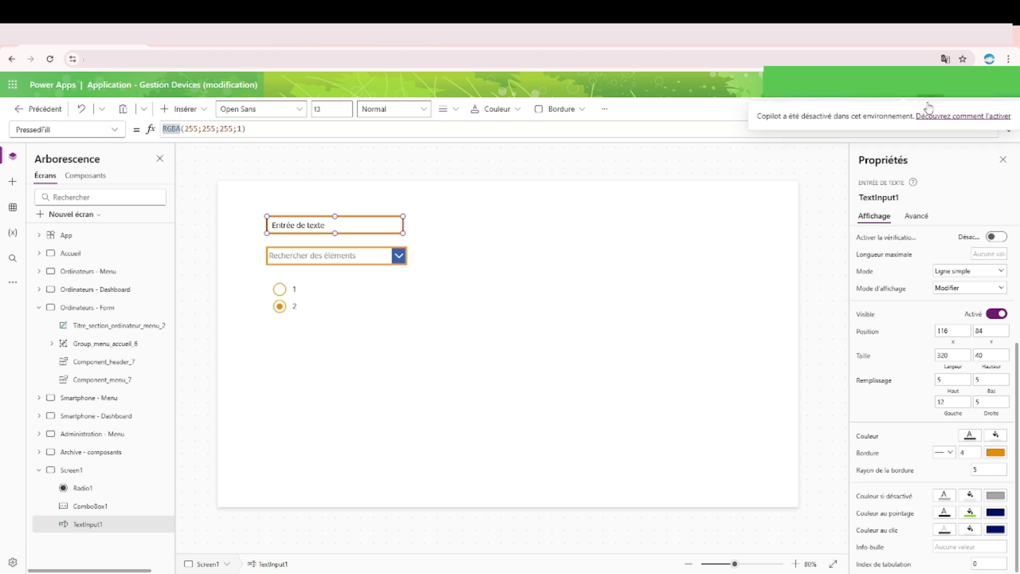
click(845, 186)
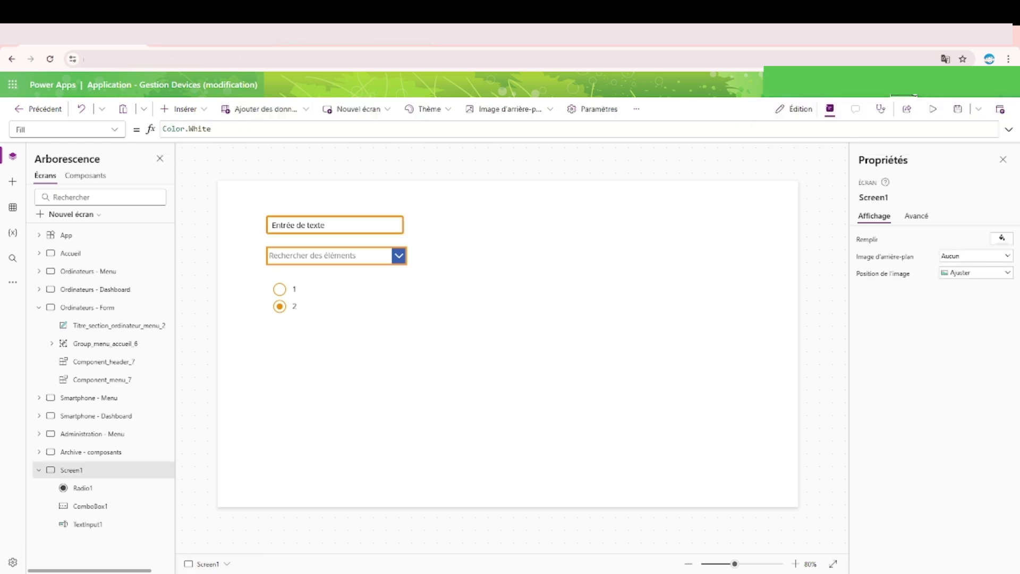
Preview the screen, select the text input's content to check the white pressed fill, and return to editing with that control selected
click(932, 110)
triple_click(358, 188)
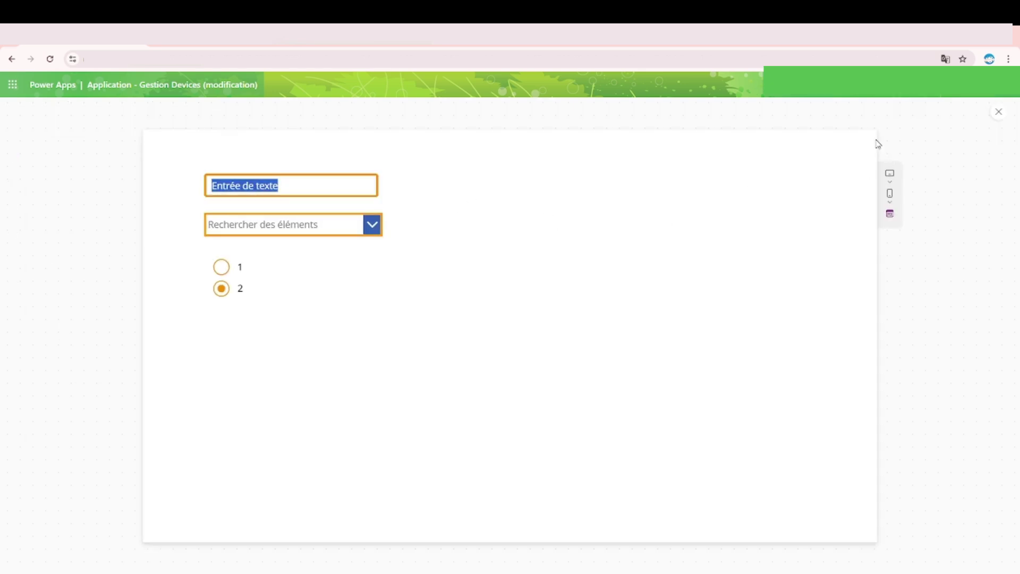
click(998, 112)
click(361, 225)
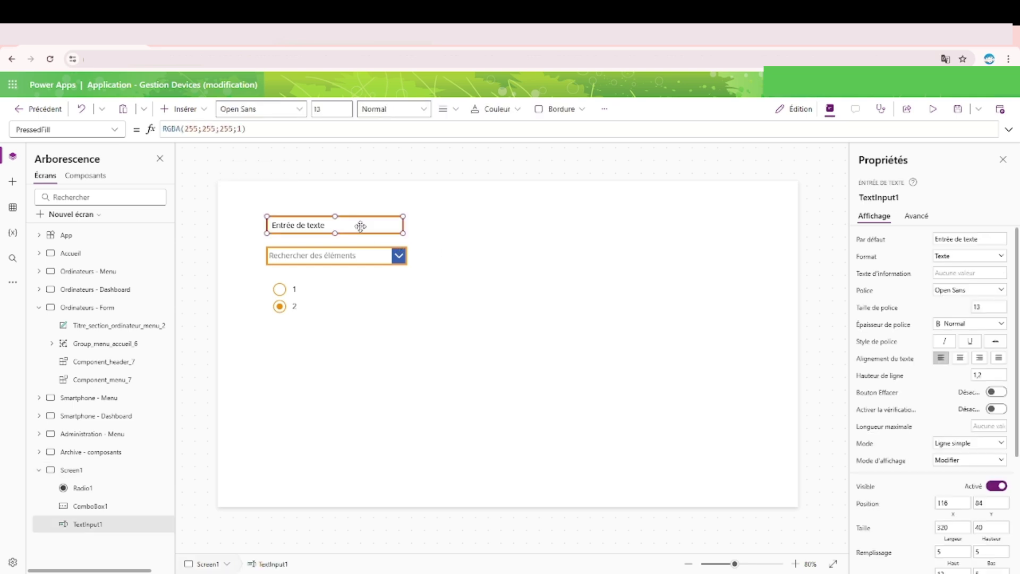
Examine the text input's fill colour choices for its disabled, hover and pressed states
click(292, 126)
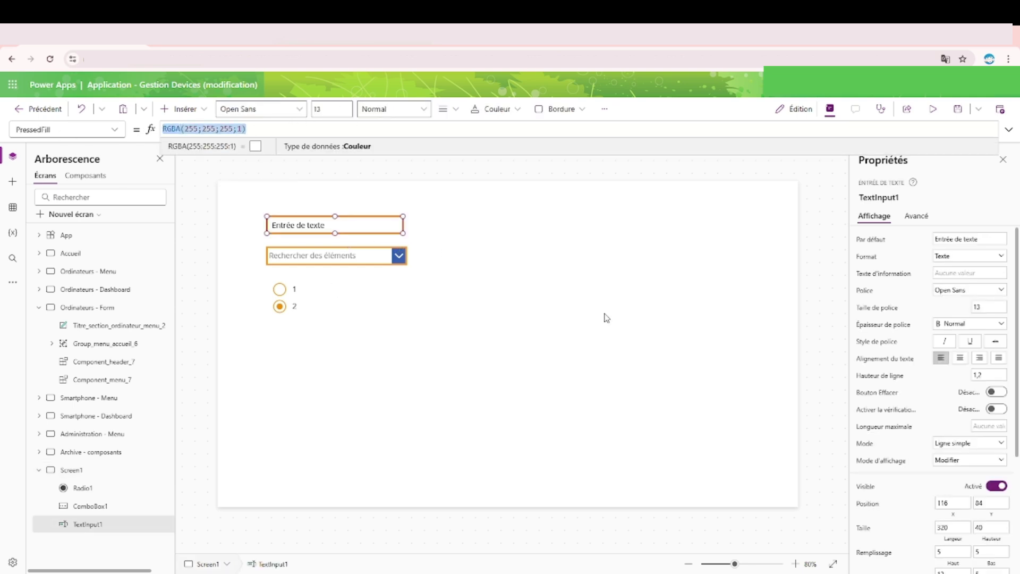
scroll(971, 451, down, 3)
click(972, 531)
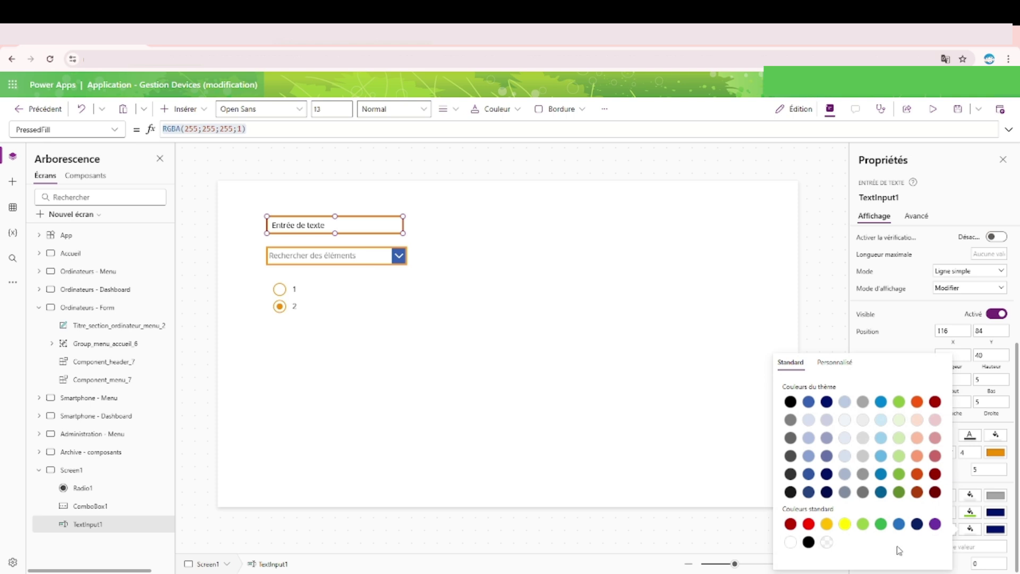
click(971, 486)
click(973, 514)
click(974, 484)
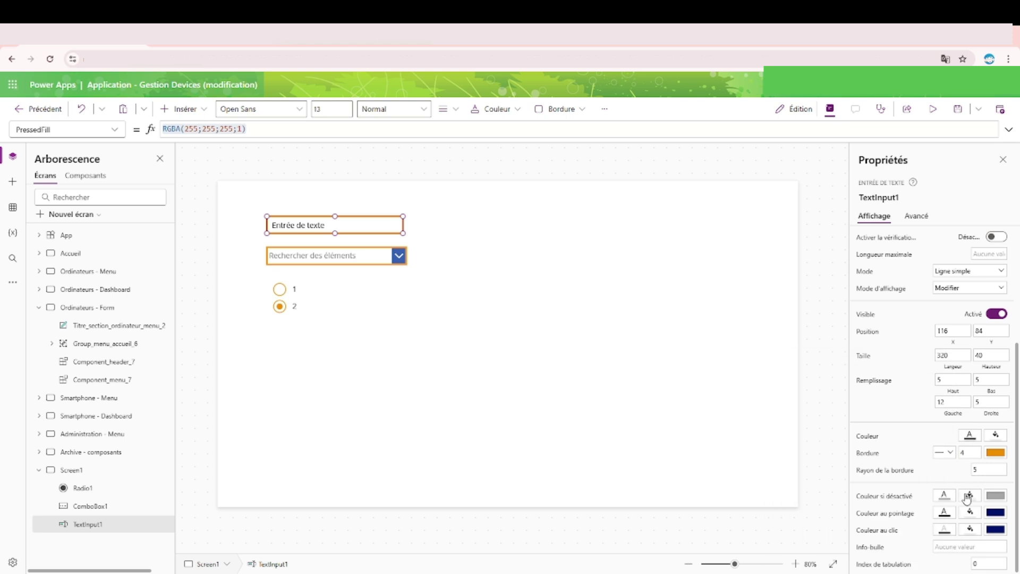
click(970, 496)
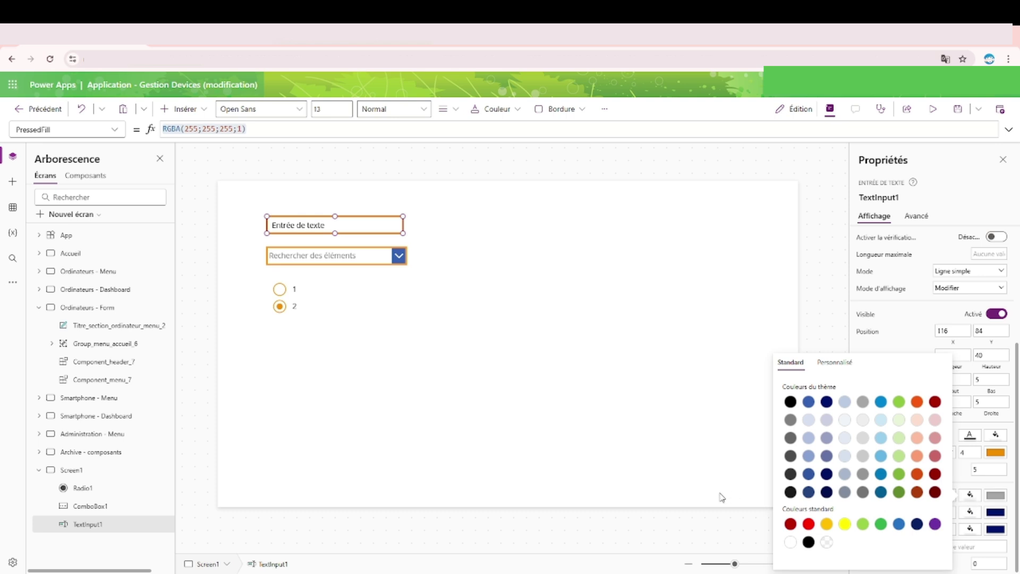
click(989, 489)
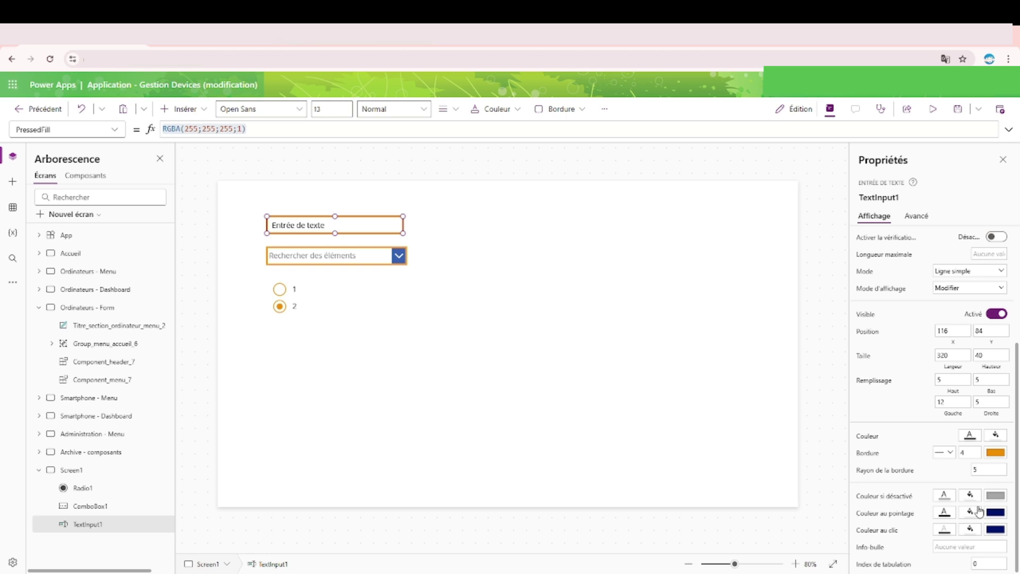
Clear the formula of the text input's PressedColor property
click(946, 530)
click(945, 530)
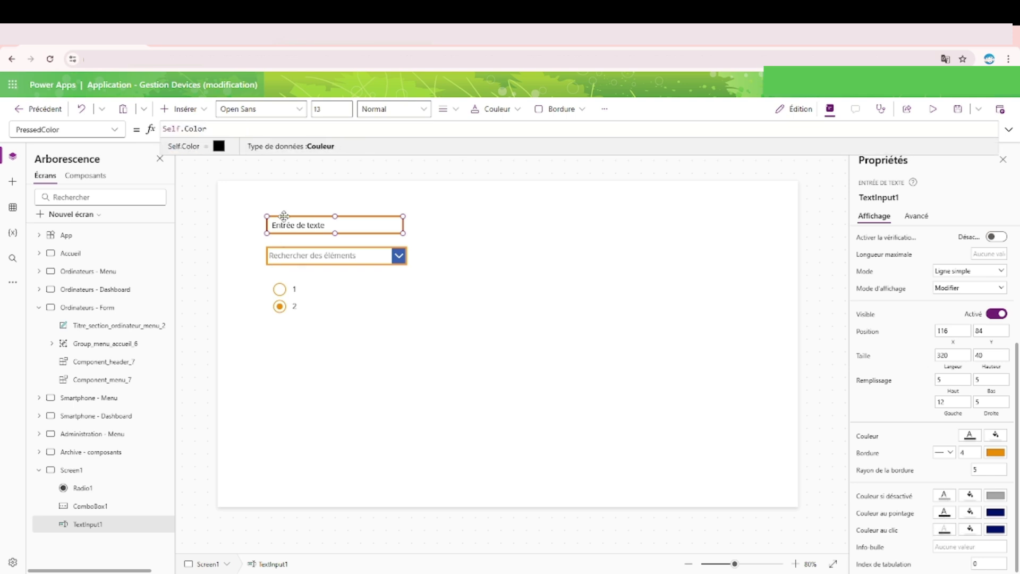
key(BackSpace)
key(BackSpace)
key(BackSpace)
key(BackSpace)
key(BackSpace)
key(BackSpace)
key(BackSpace)
key(BackSpace)
key(BackSpace)
key(BackSpace)
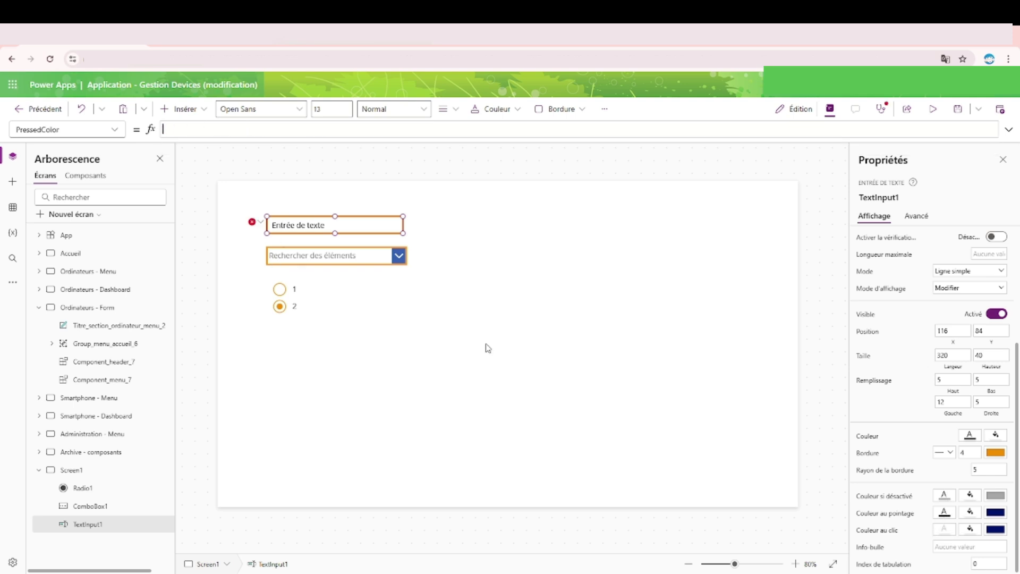
Set the text input's hover text colour to standard red and its pressed text colour to green, RGBA(54; 176; 75; 1)
click(944, 513)
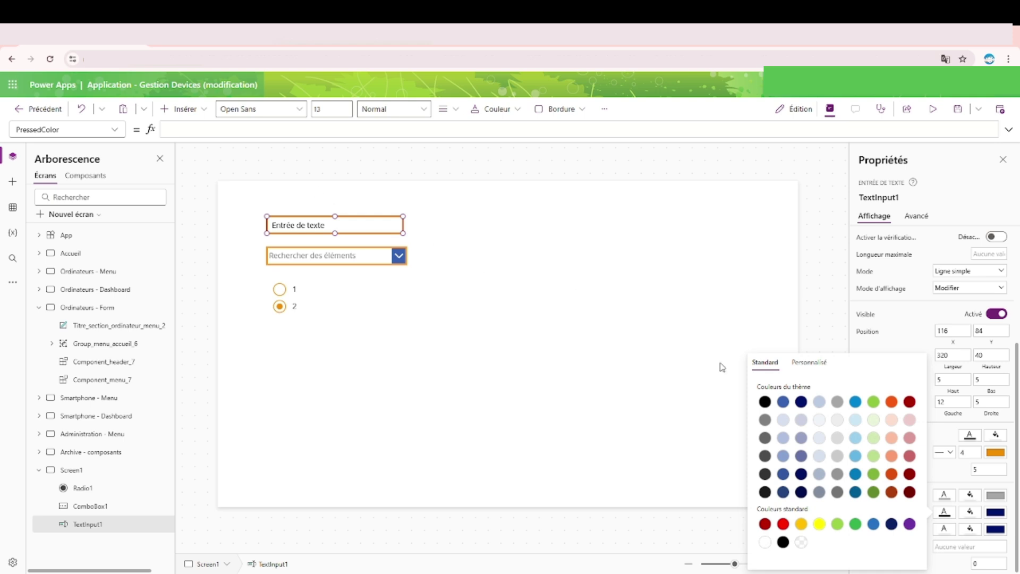
click(783, 524)
click(945, 530)
click(856, 524)
click(949, 474)
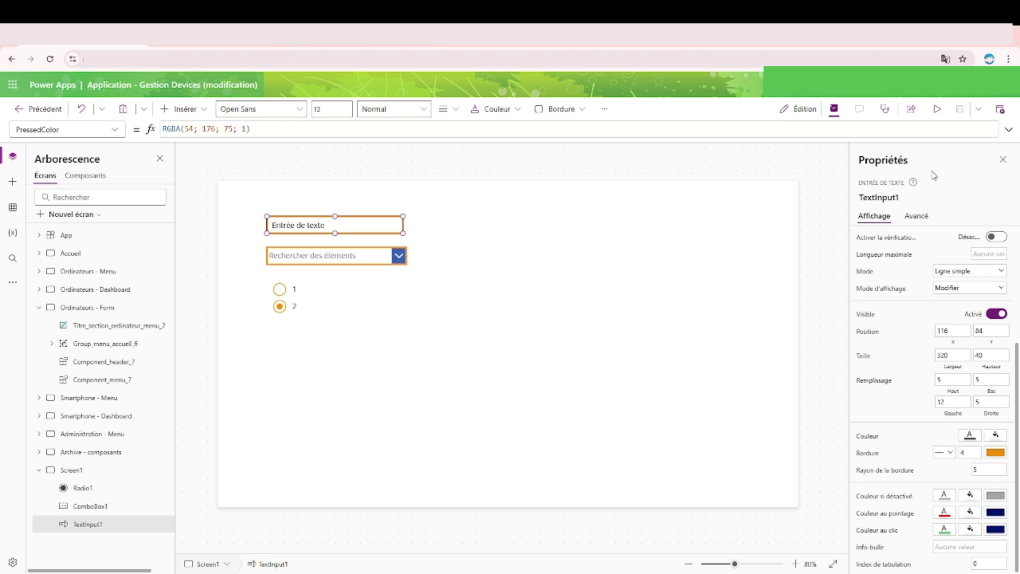
Preview the screen, focus the text input to check its hover and pressed text colours, and return to editing
click(938, 109)
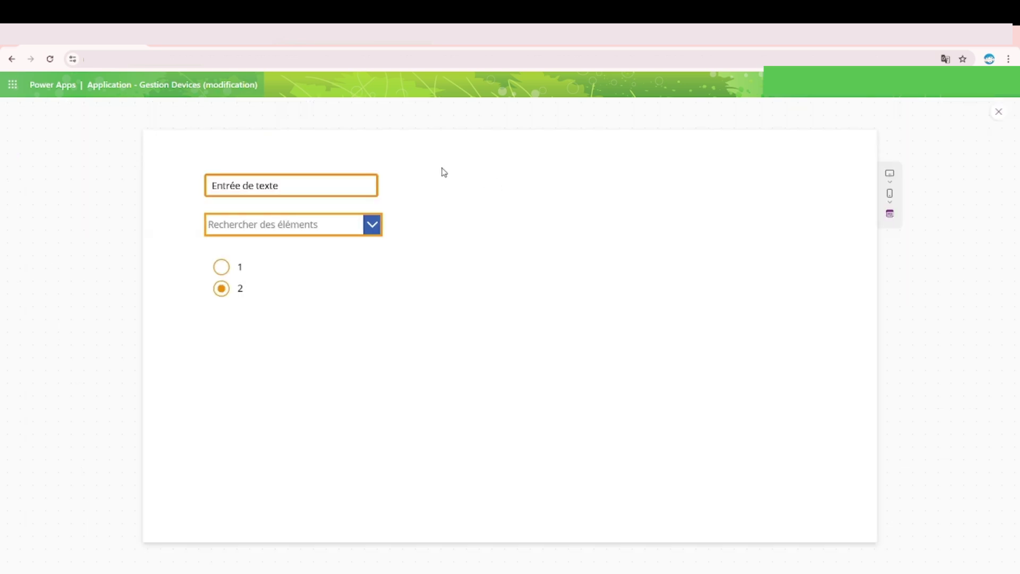
click(347, 180)
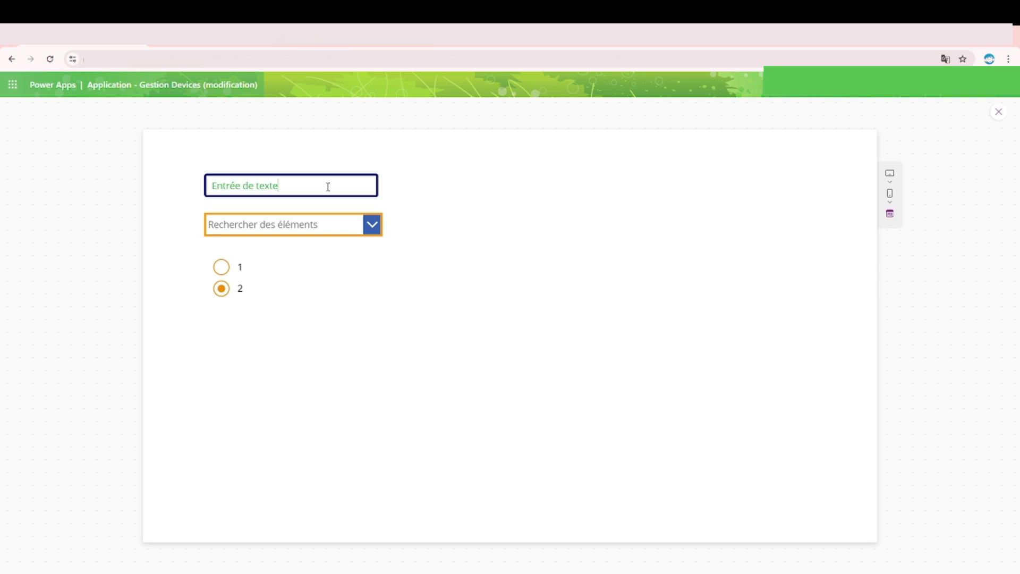
click(998, 112)
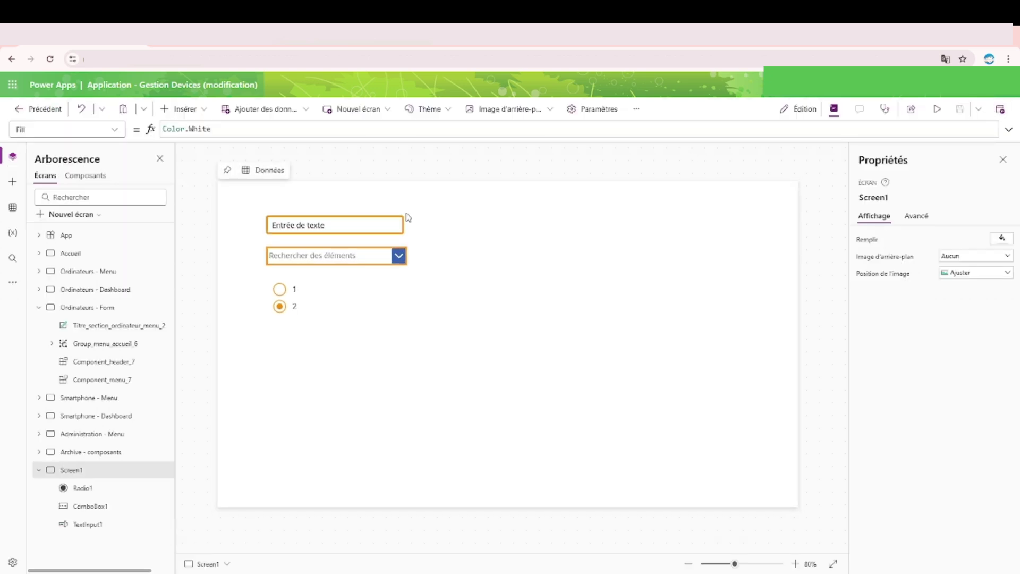
Set the text input's hover and pressed text colours to black, RGBA(0; 0; 0; 1)
click(372, 225)
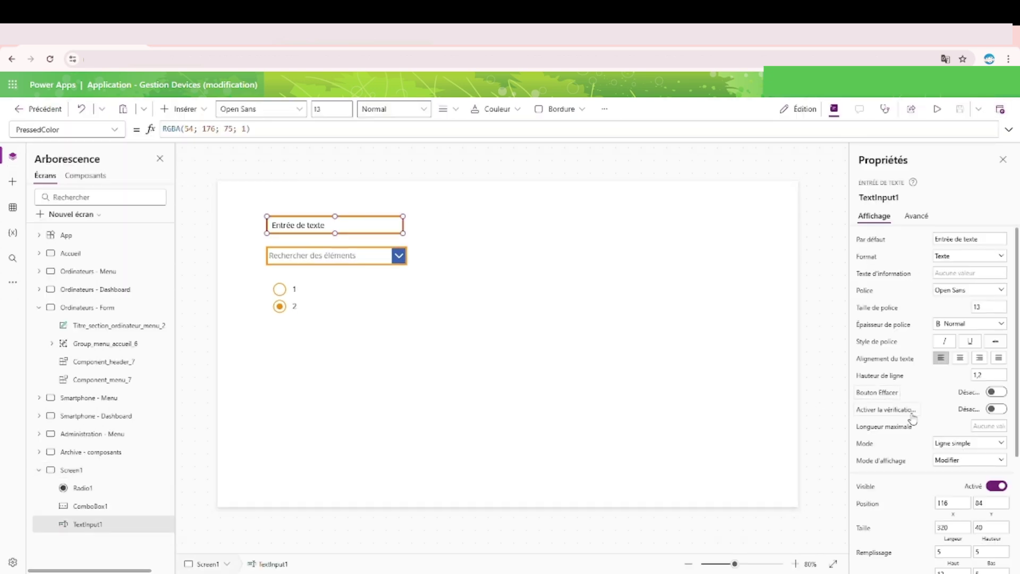
scroll(936, 418, down, 3)
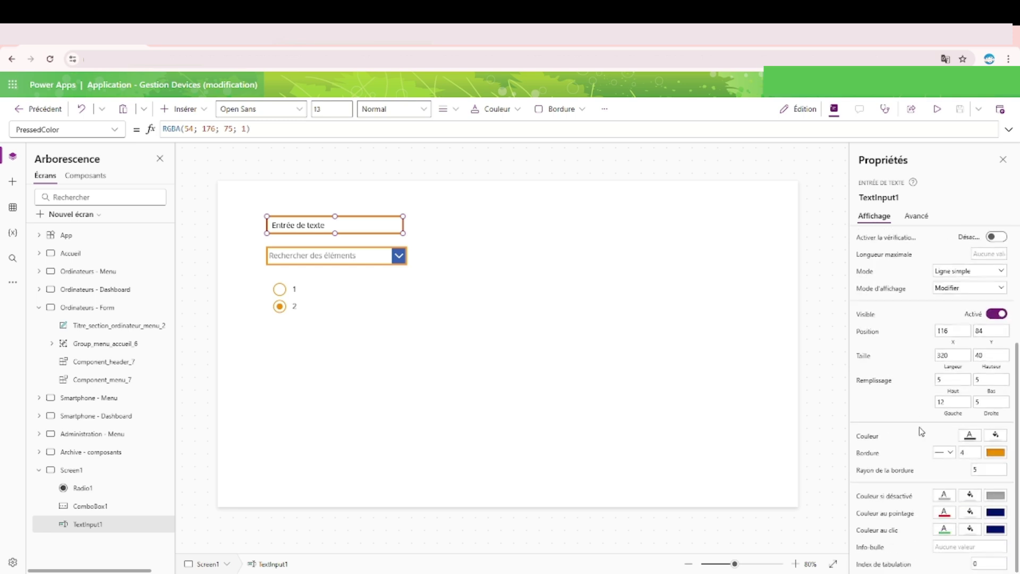
click(945, 514)
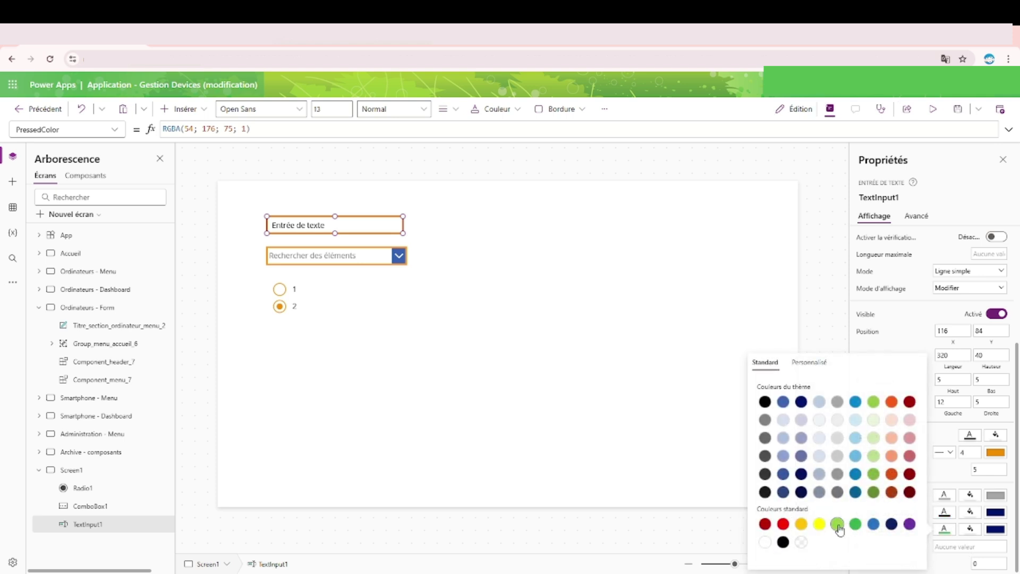
click(782, 542)
click(959, 469)
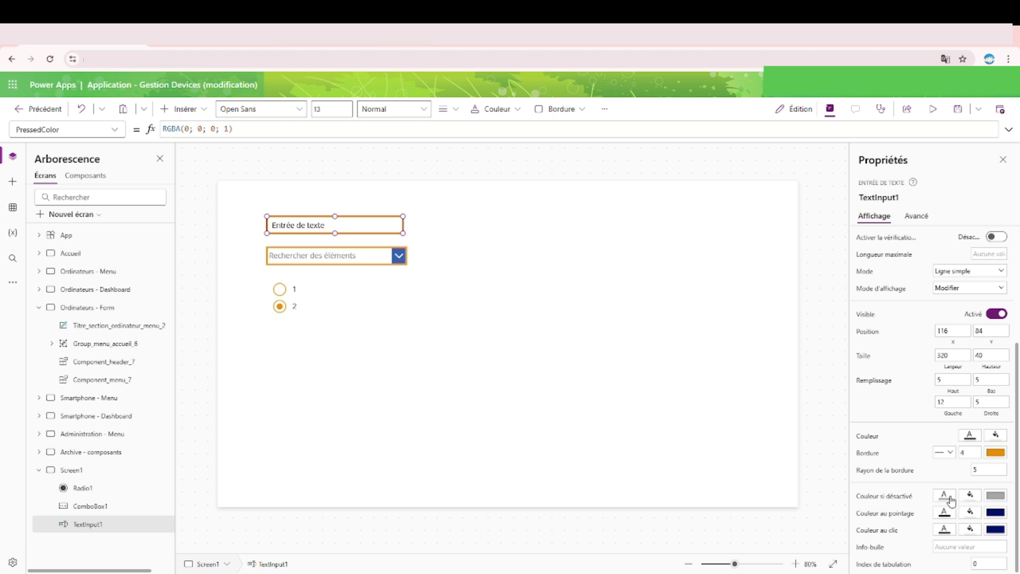
click(945, 496)
click(959, 484)
Preview the screen, focus and select the text input's content to check the black text colours, and return to editing
click(933, 109)
click(357, 186)
double_click(358, 186)
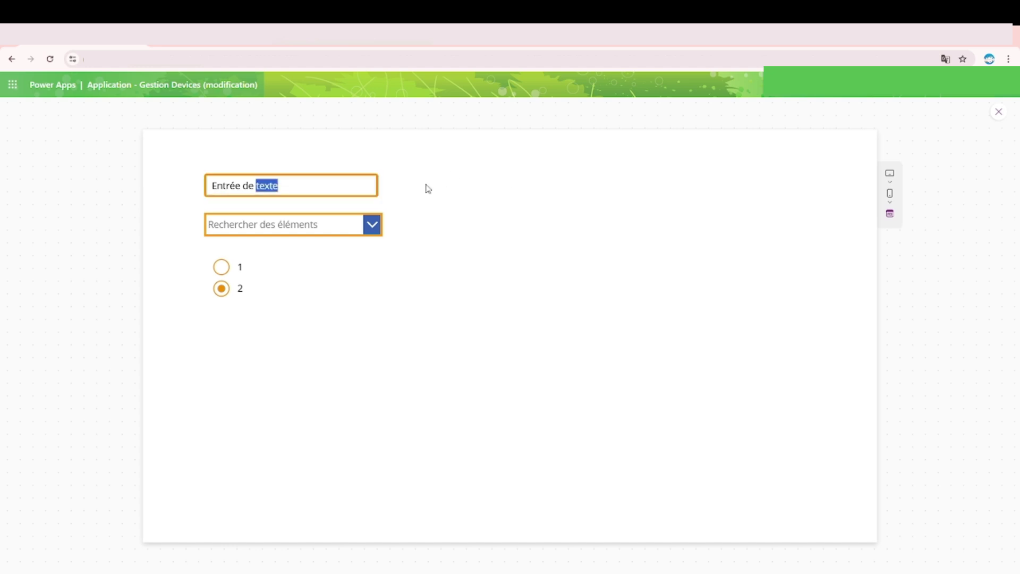
triple_click(368, 185)
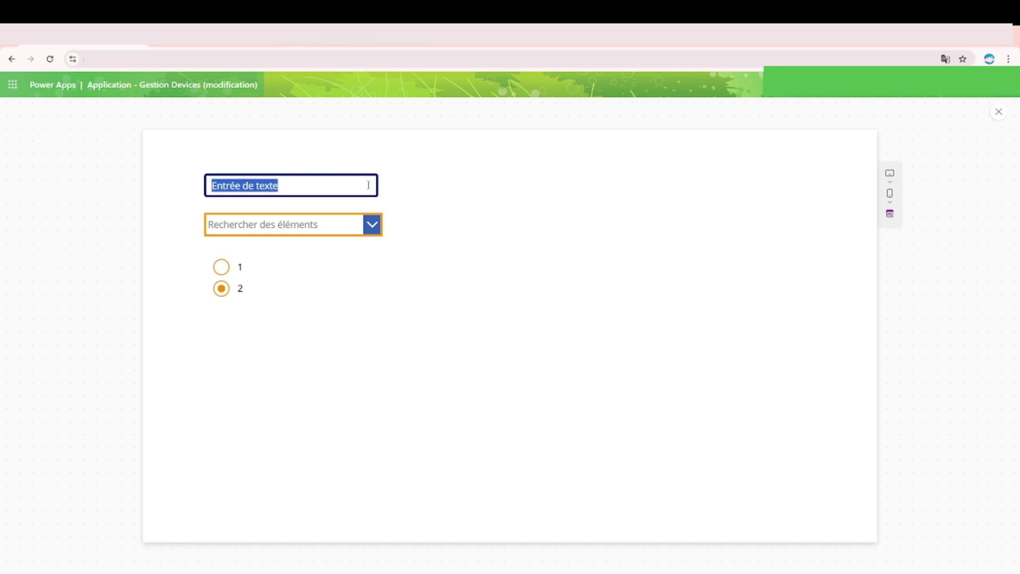
click(364, 185)
triple_click(358, 185)
click(366, 187)
click(999, 113)
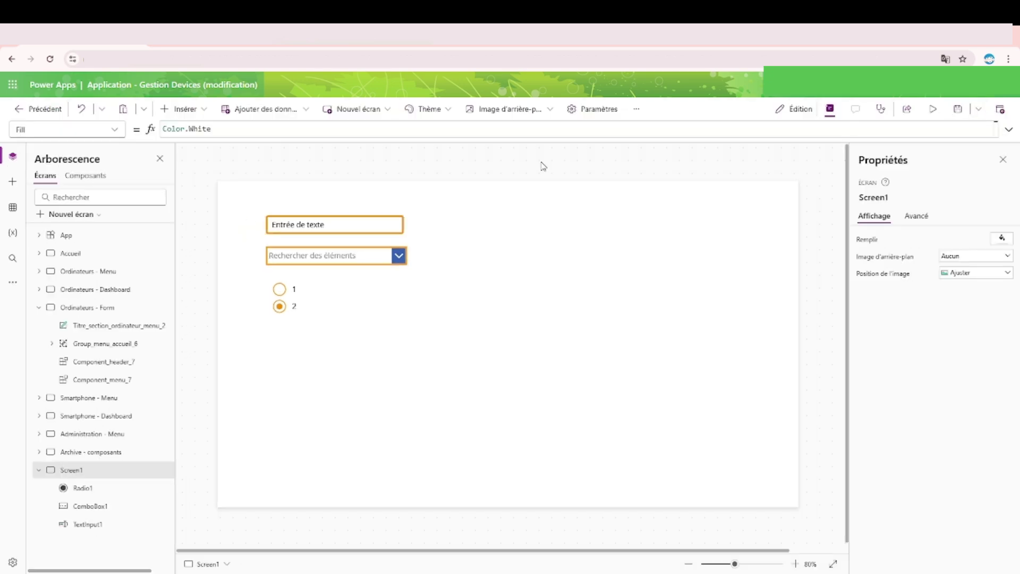
Check the text input's custom hover border colour, and compare the BorderColor formulas of the text input and the combo box
click(363, 229)
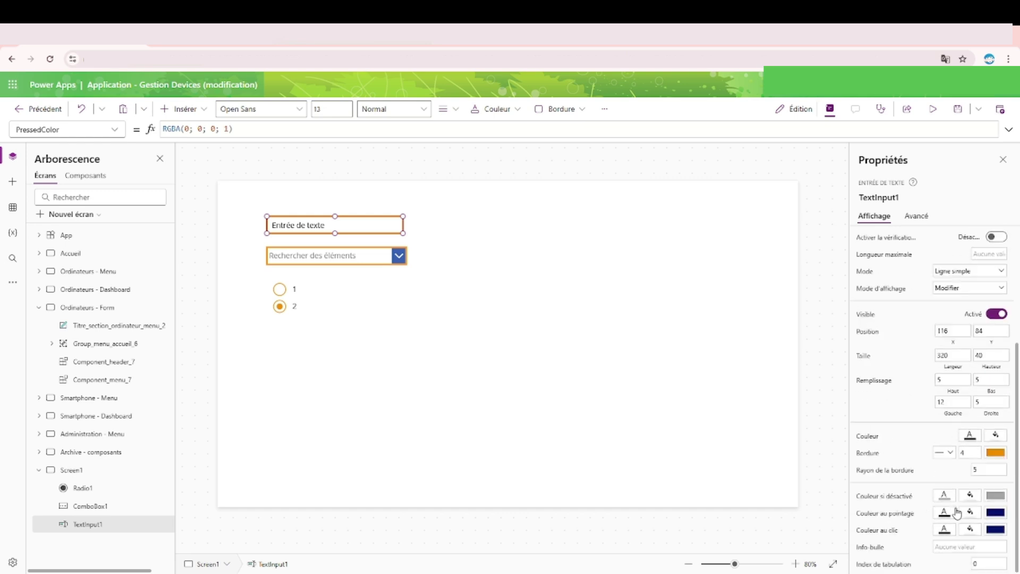
click(998, 513)
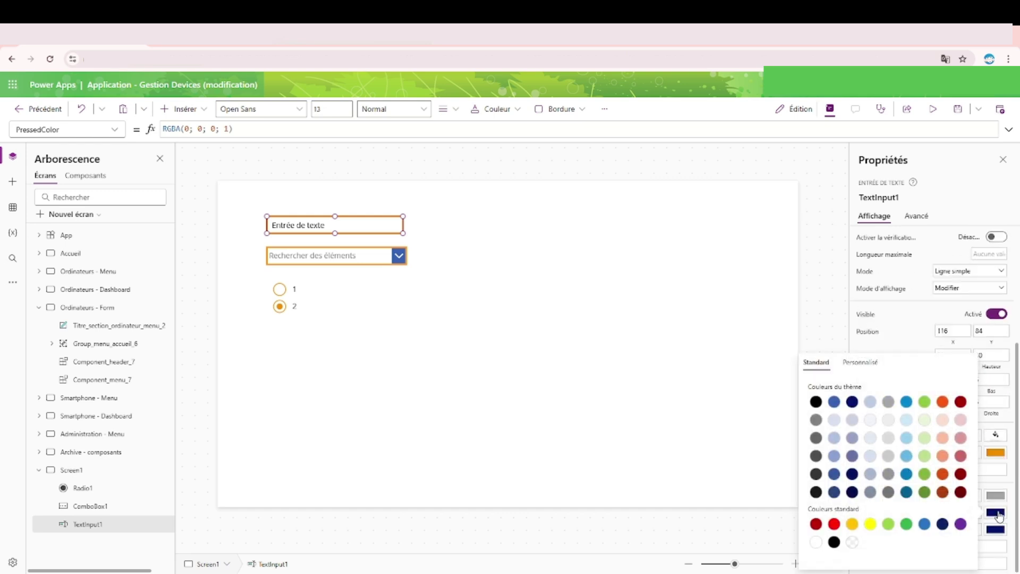
click(860, 363)
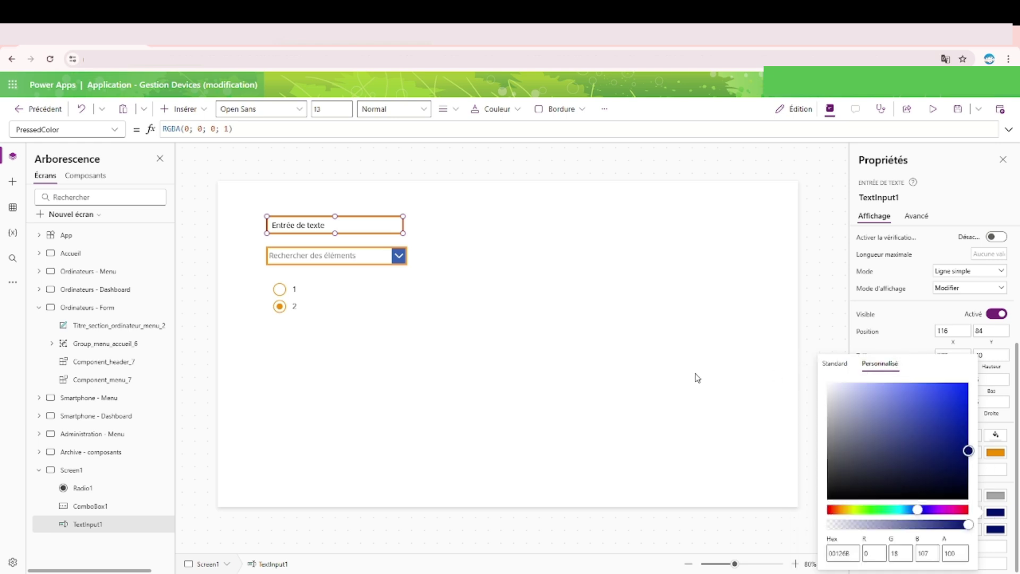
click(118, 133)
scroll(85, 250, up, 5)
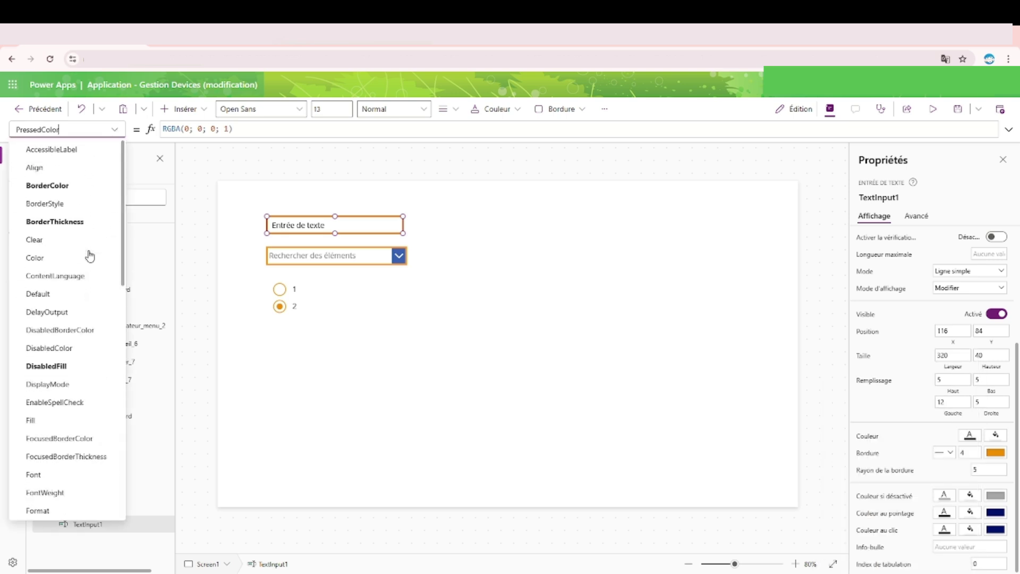
click(63, 186)
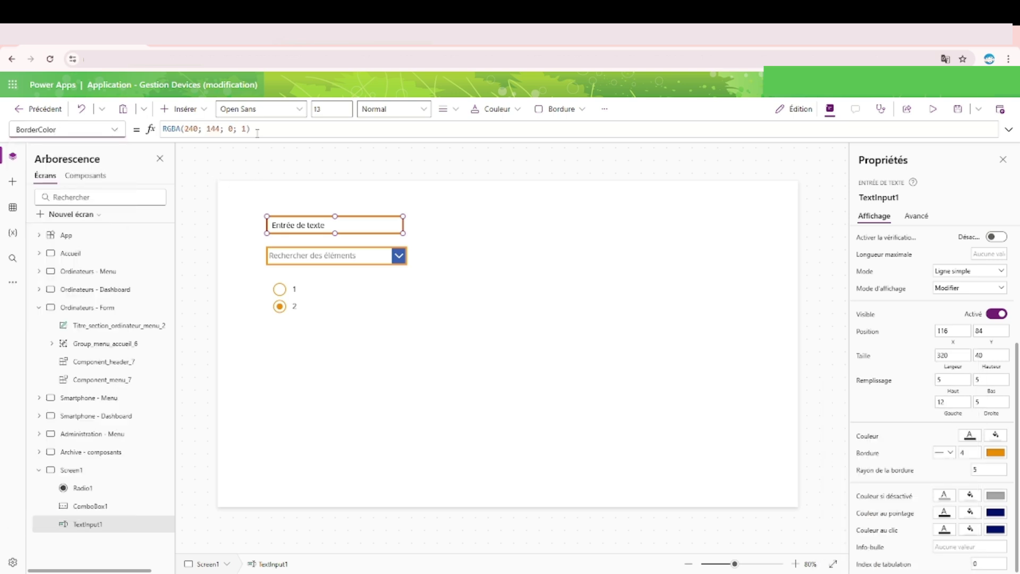
click(314, 256)
click(114, 129)
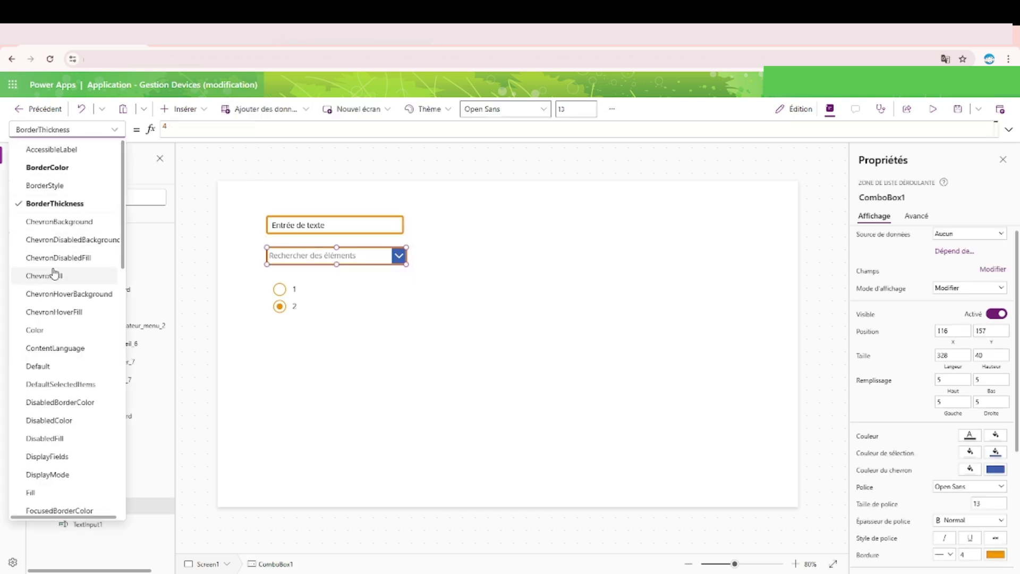
click(66, 168)
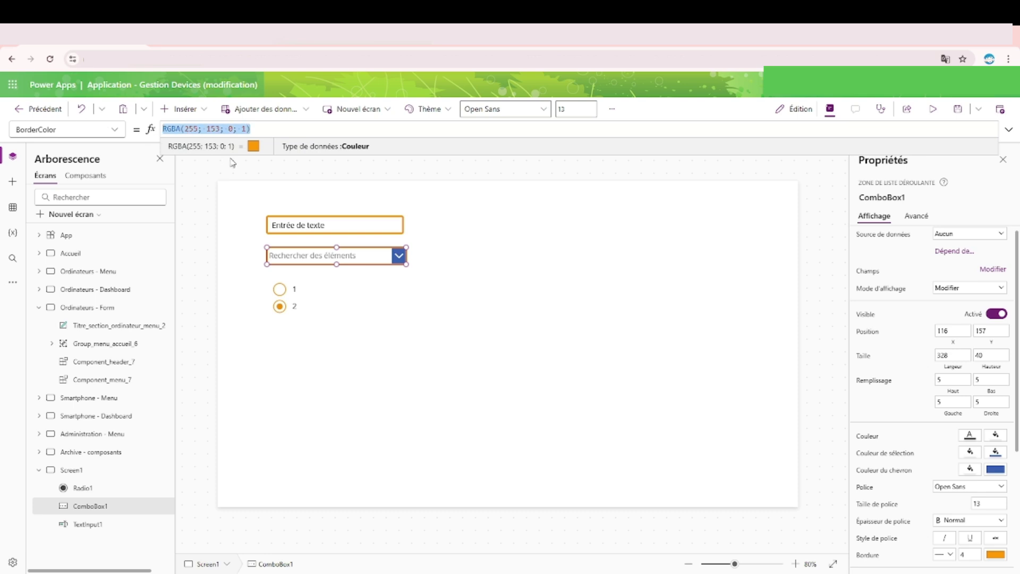
Copy the text input's BorderColor formula, RGBA(240; 144; 0; 1), into the combo box's BorderColor property
click(348, 224)
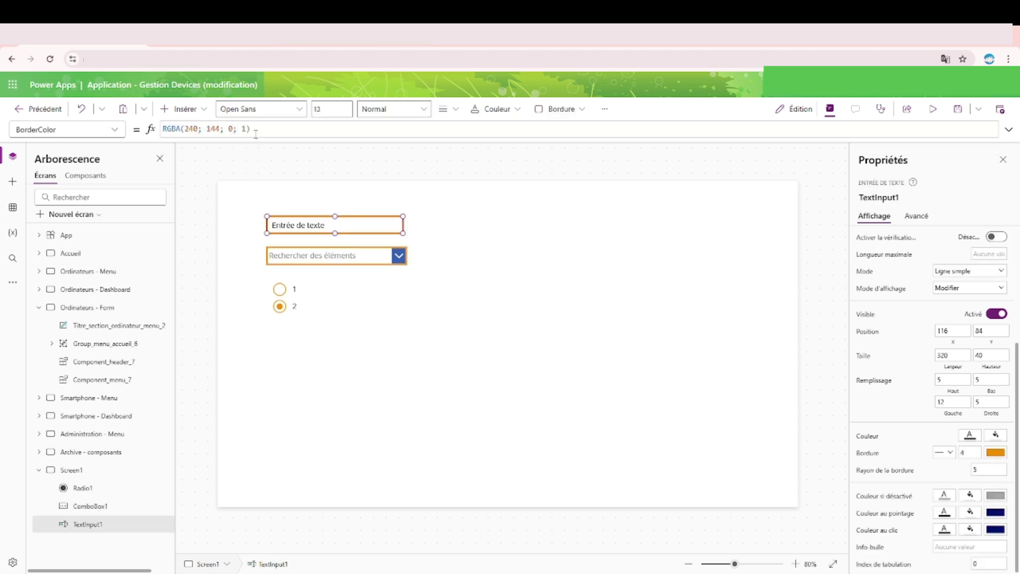
drag(272, 129, 54, 123)
key(ctrl+c)
click(327, 261)
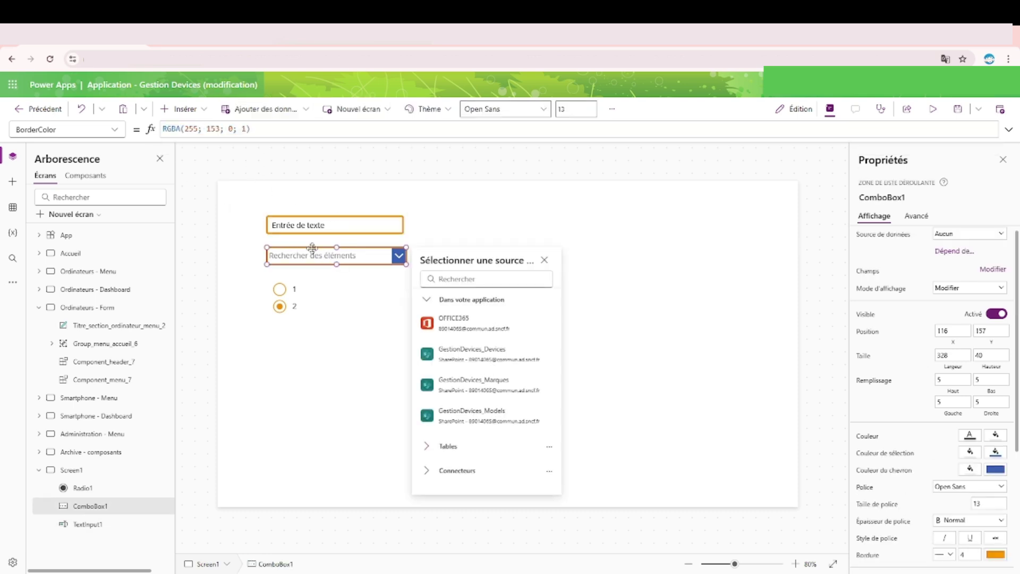
click(115, 130)
click(258, 129)
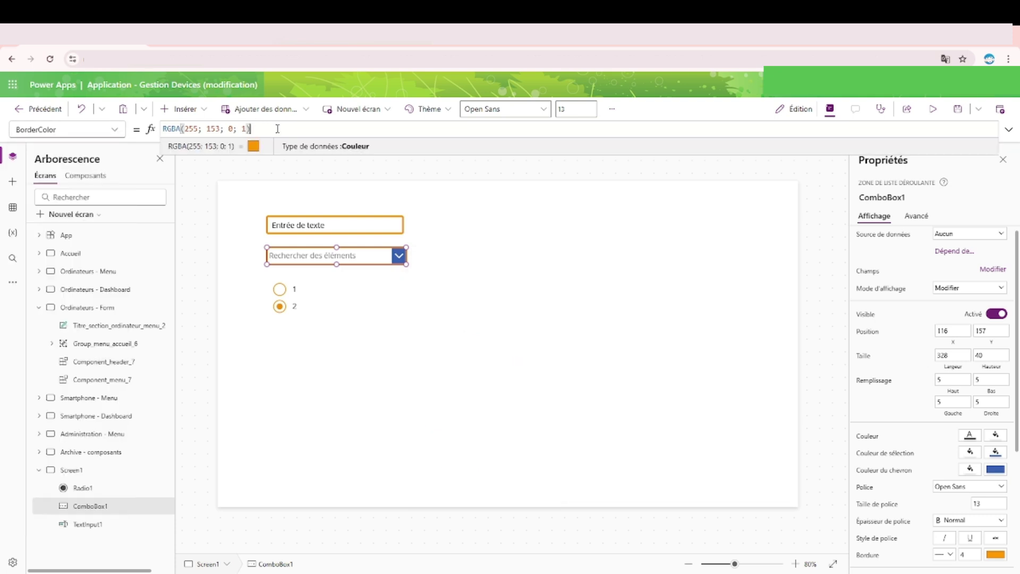
drag(257, 129, 123, 130)
key(ctrl+v)
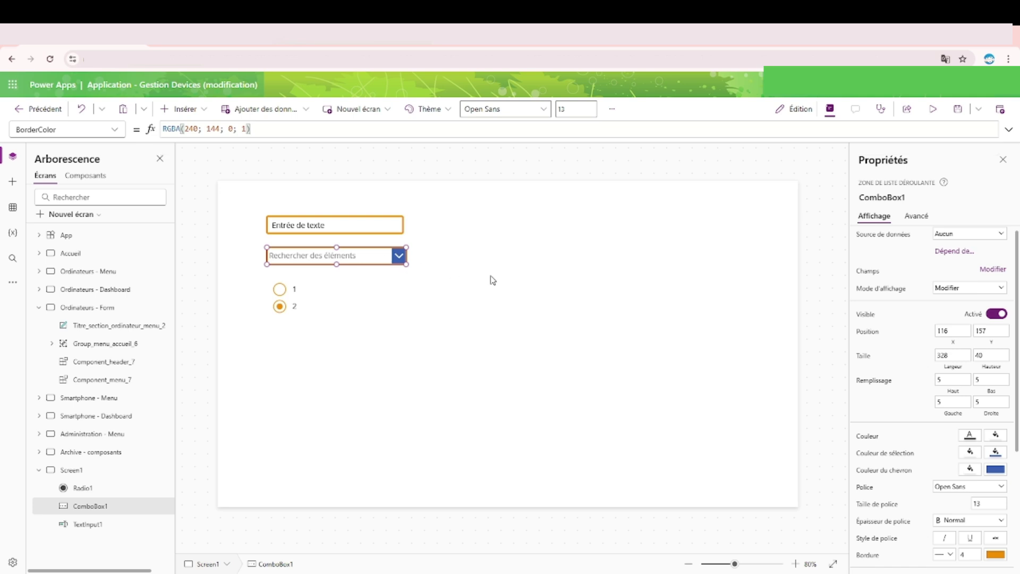
Set the text input's hover border colour to a custom orange with R 240, G 144 and B 0
click(366, 227)
scroll(898, 477, down, 3)
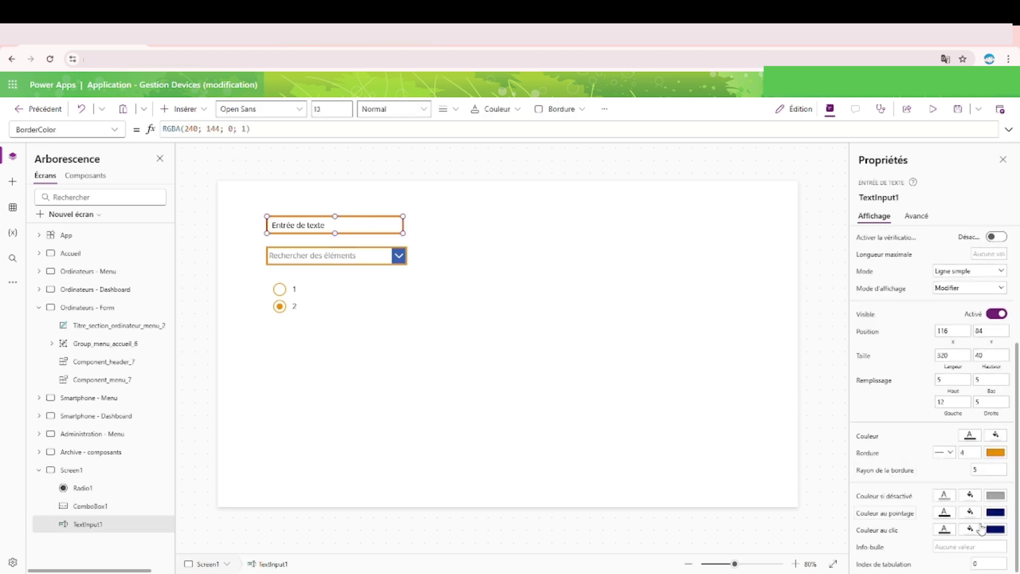
click(997, 516)
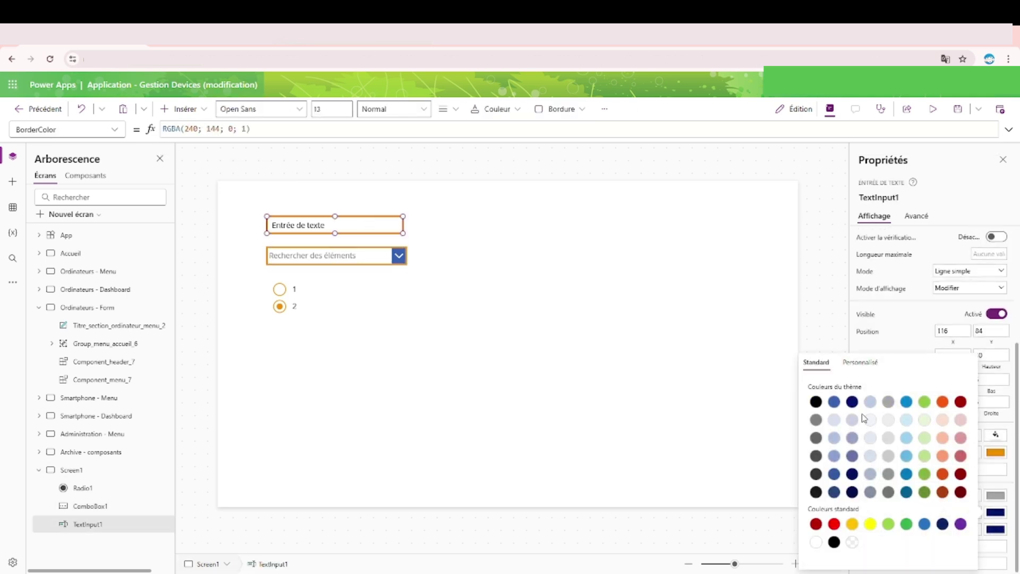
click(878, 364)
click(867, 558)
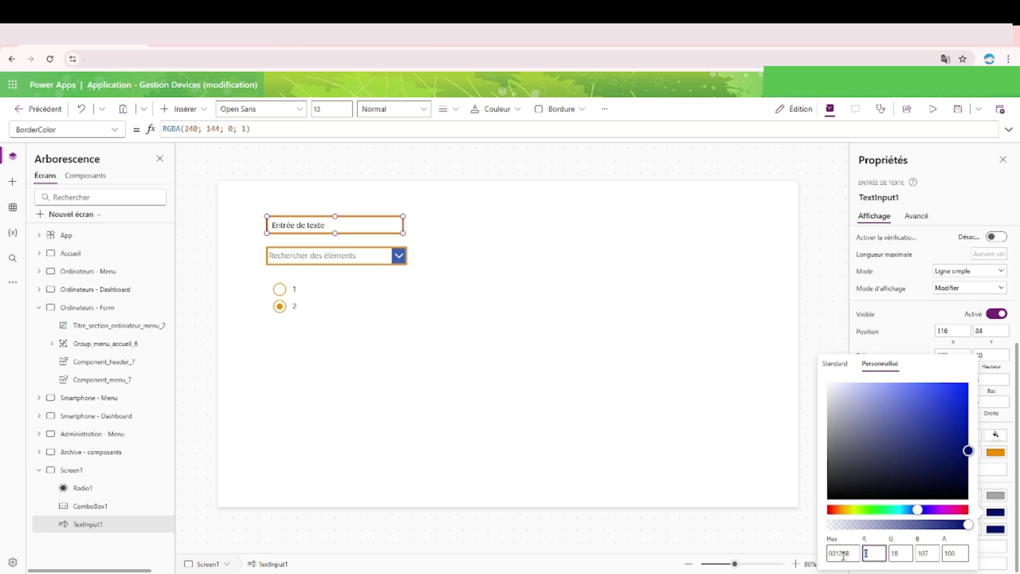
text(244)
key(BackSpace)
text(0)
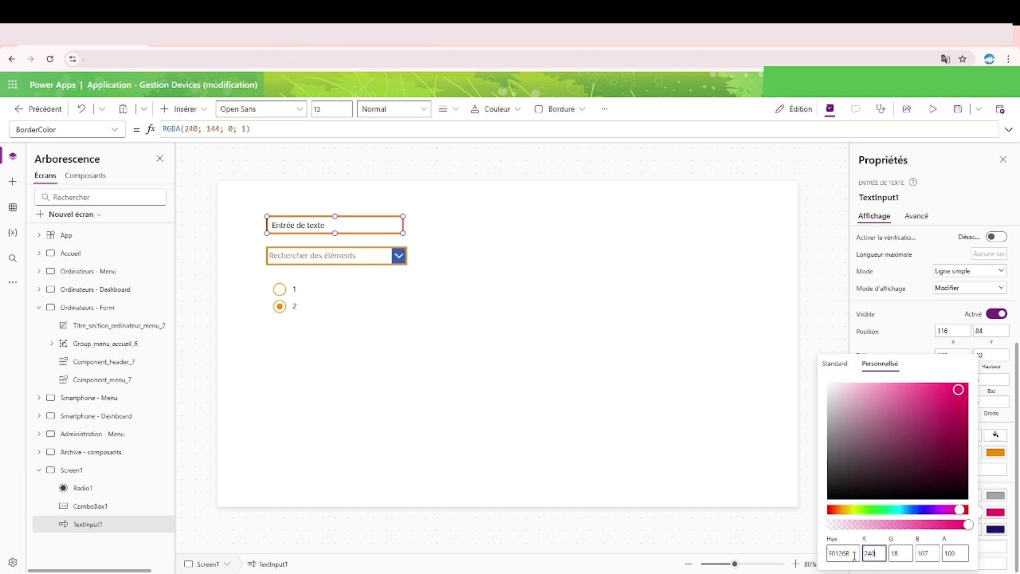
click(900, 552)
text(1)
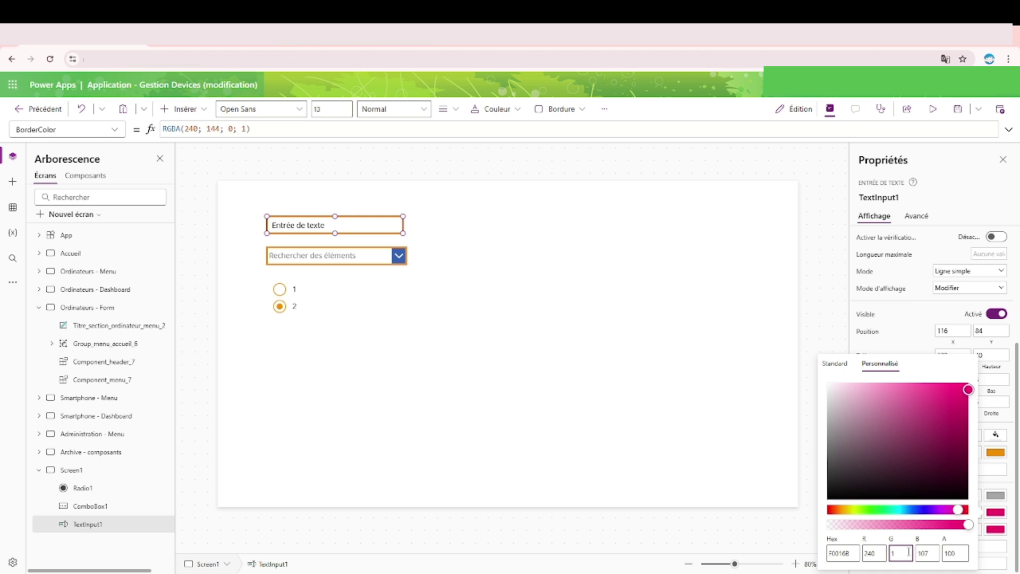
text(44)
key(Tab)
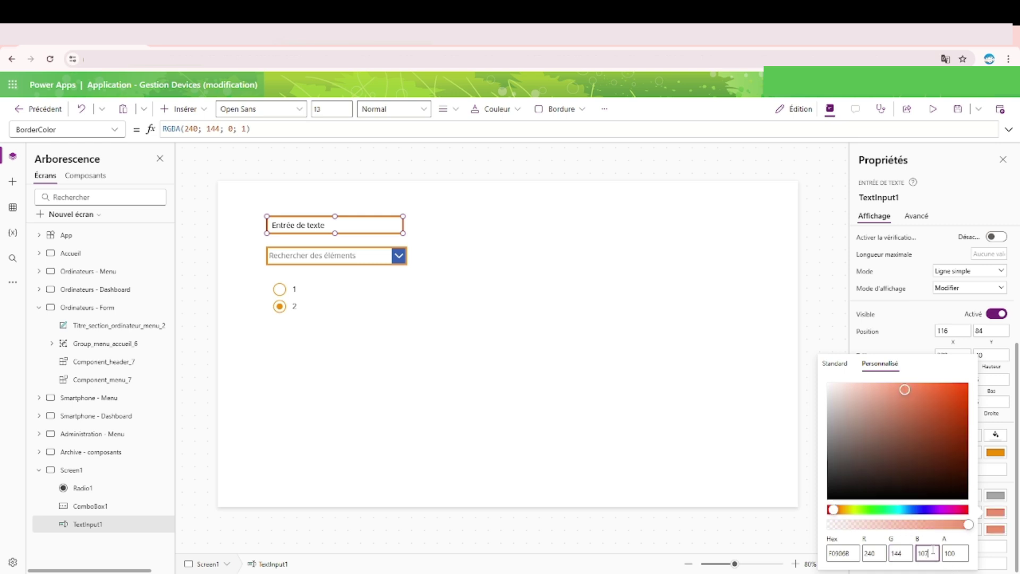
text(0)
click(820, 309)
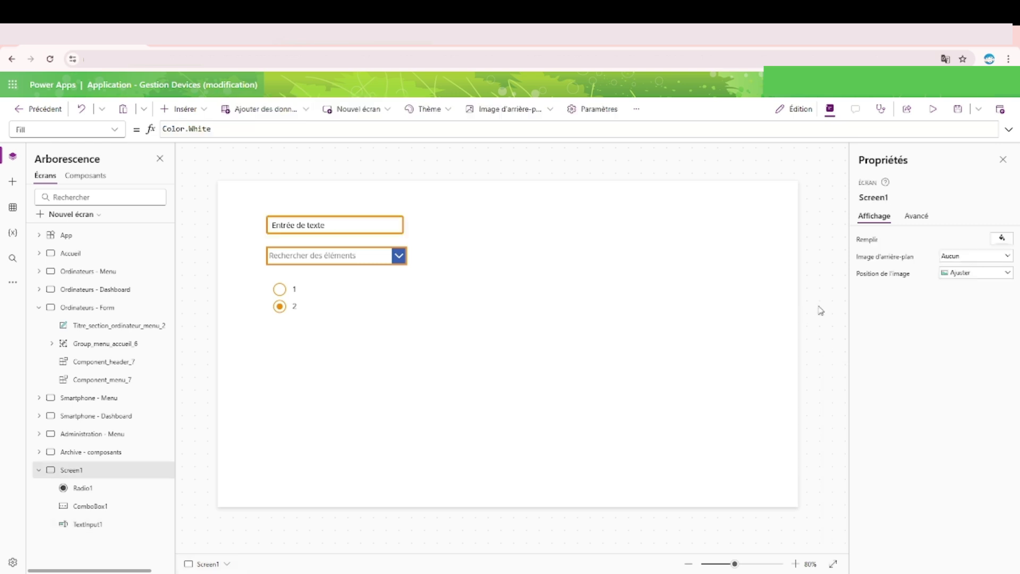
Preview the screen, focus and leave the text input to check its orange border colours, and return to editing
click(389, 222)
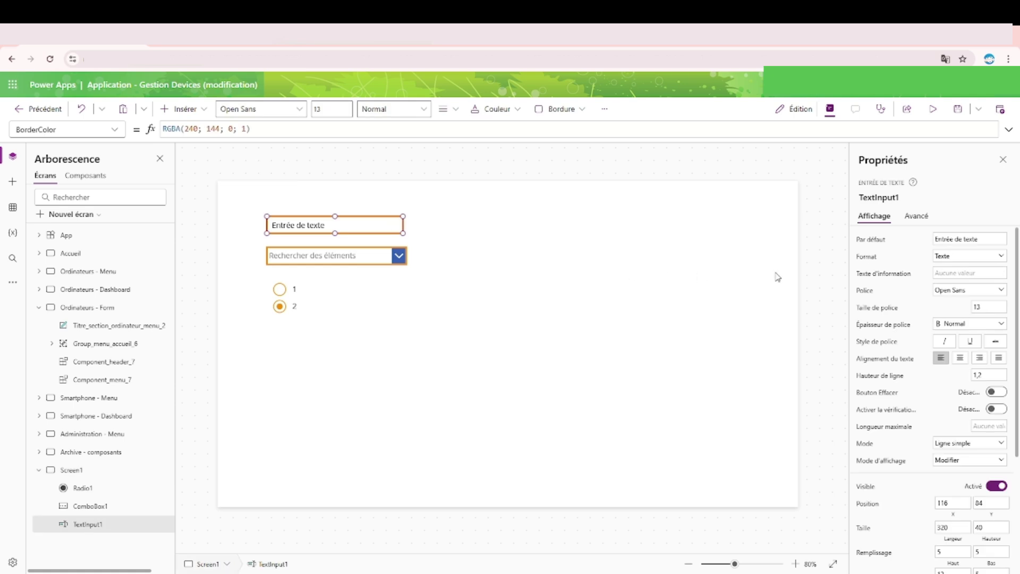
click(833, 285)
click(932, 108)
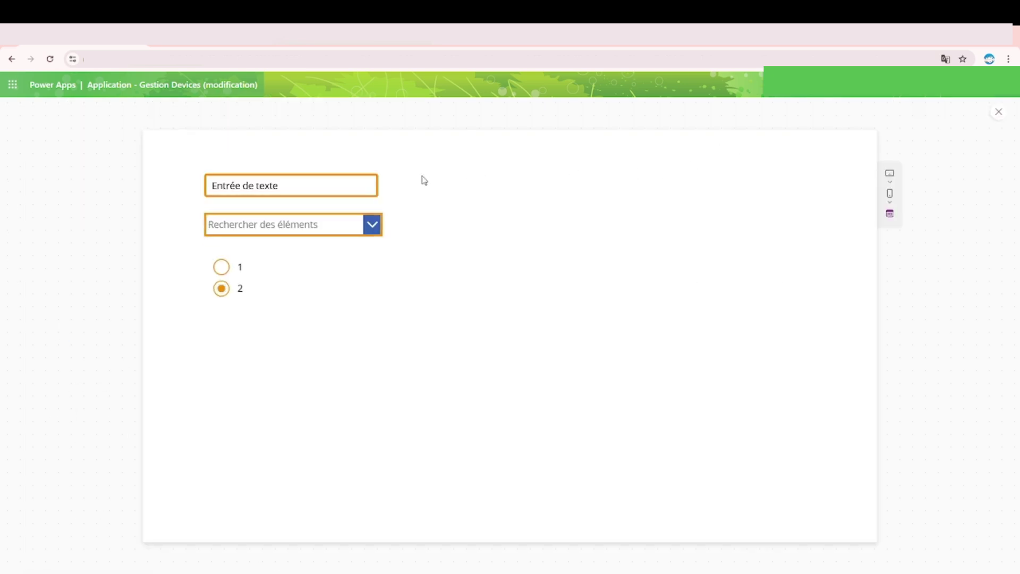
double_click(346, 182)
click(390, 190)
click(999, 114)
Check the formula of the text input's BorderThickness property
click(348, 232)
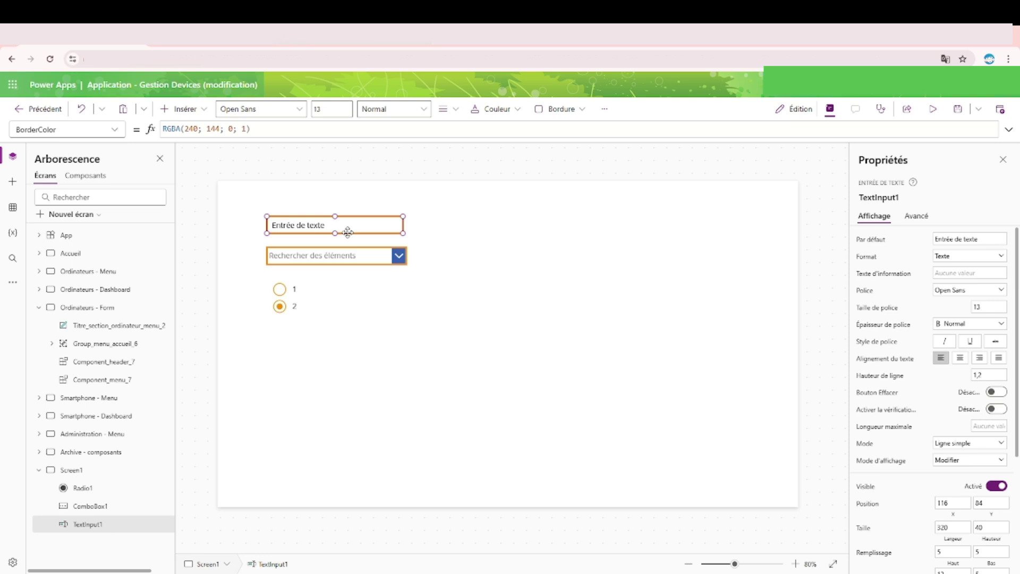
click(120, 129)
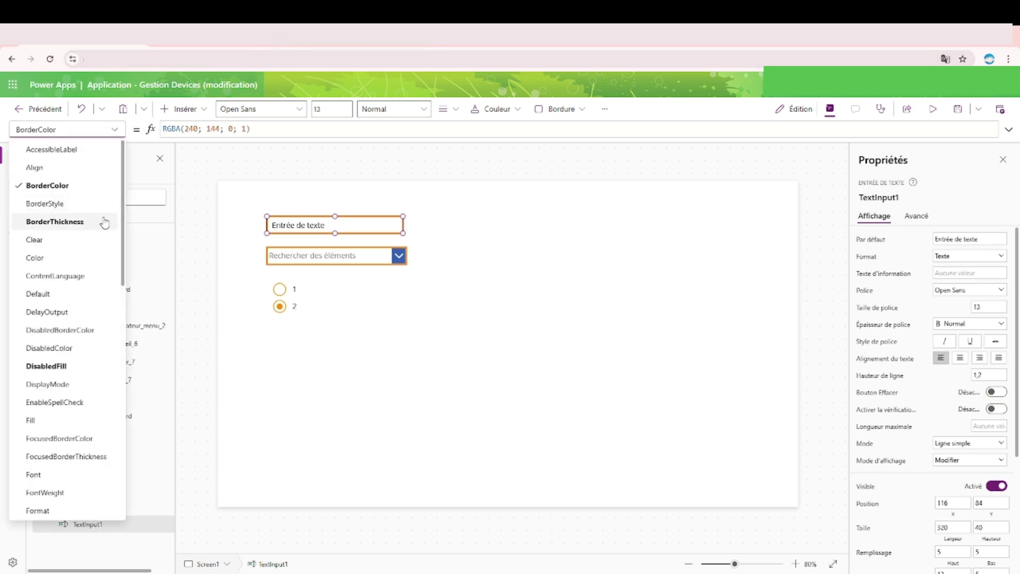
click(80, 222)
click(195, 129)
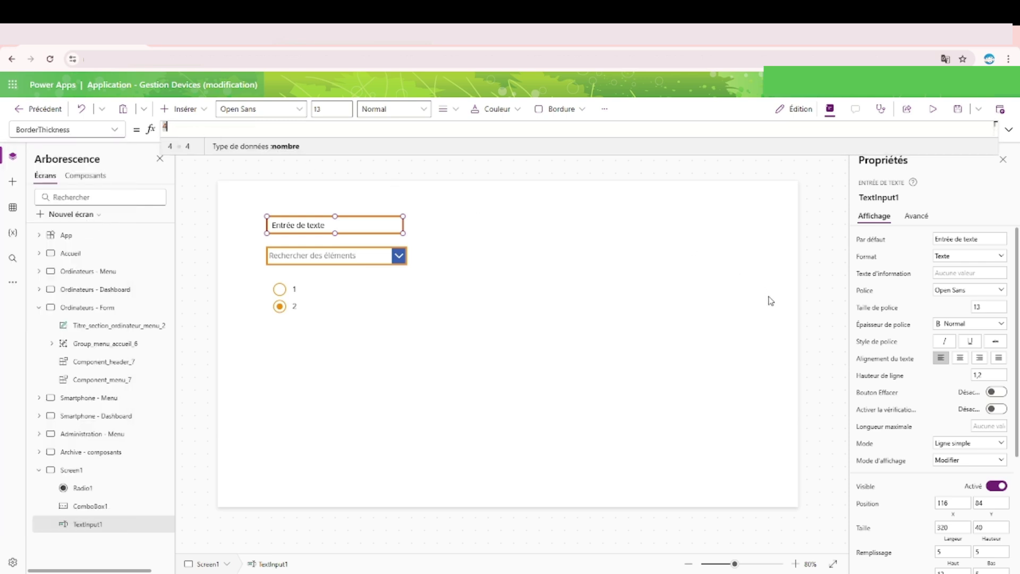
click(817, 296)
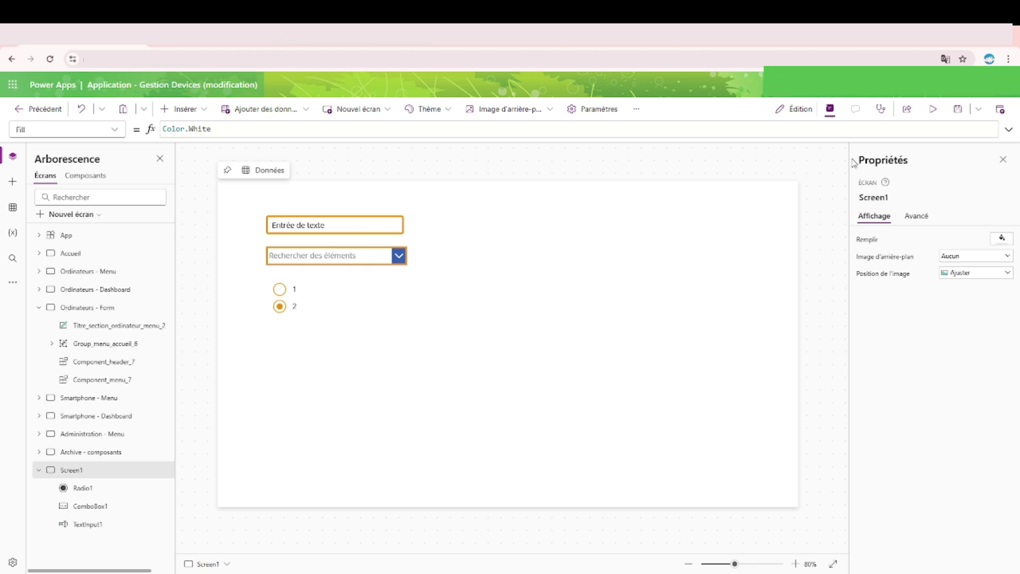
Clear the text input's default text
click(386, 230)
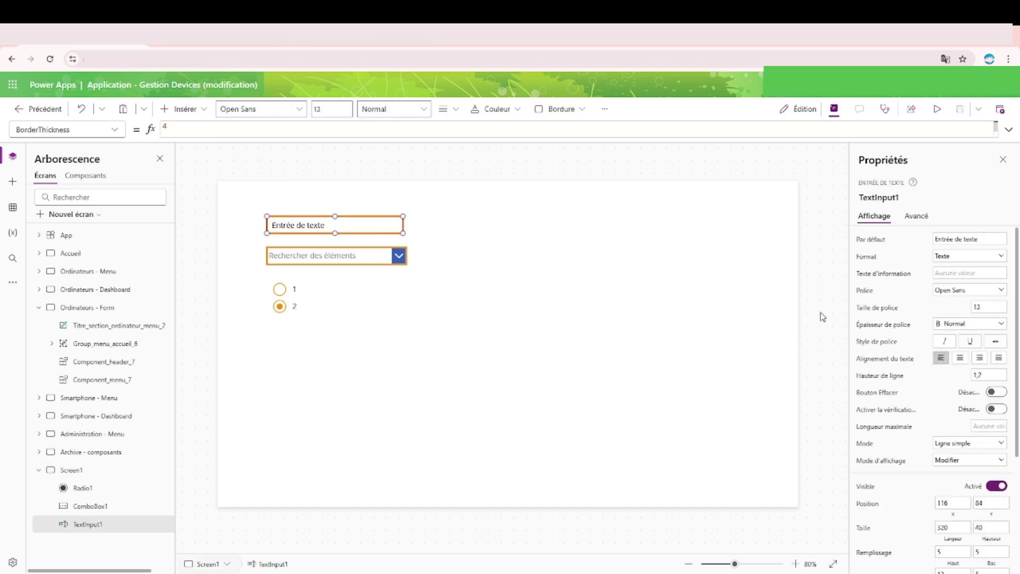
drag(986, 238, 901, 243)
key(BackSpace)
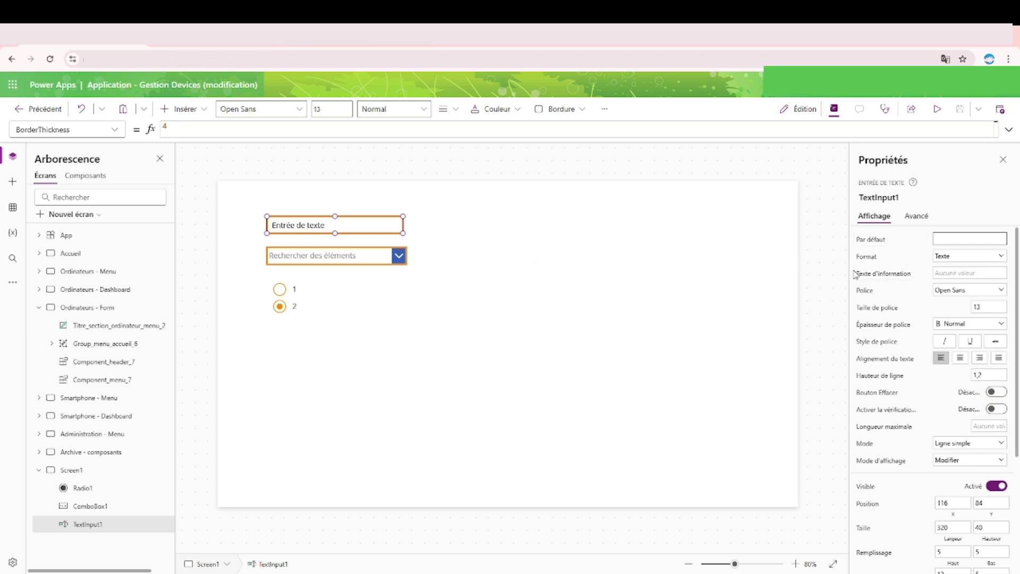
Set the text input's hint text to "test"
click(872, 274)
click(958, 274)
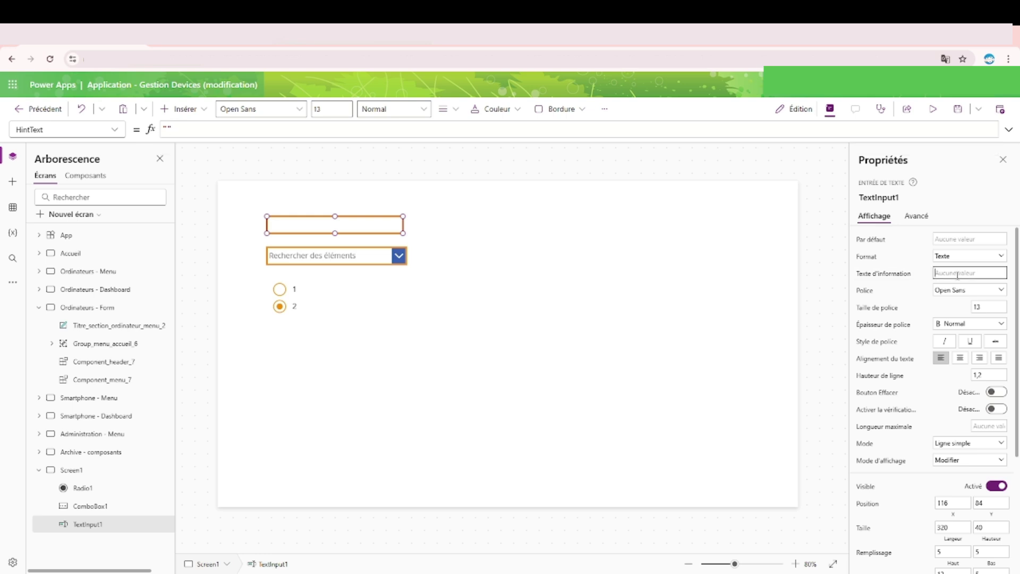
text(test)
Preview the screen, focus the text input to check its hint text, and return to editing
click(933, 109)
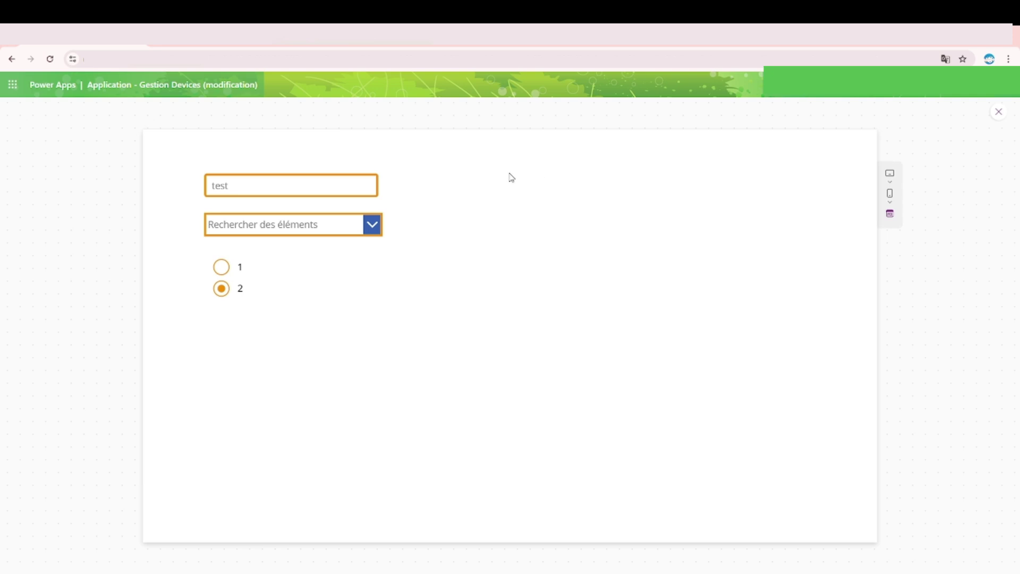
click(260, 189)
click(999, 112)
Remove the hint text from the text input
click(377, 230)
double_click(967, 273)
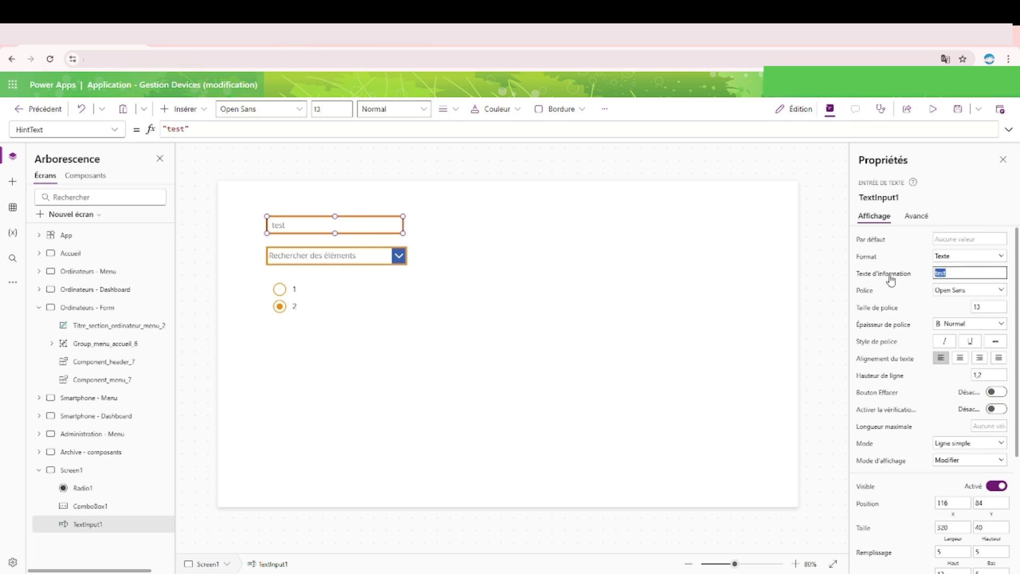
key(BackSpace)
click(820, 285)
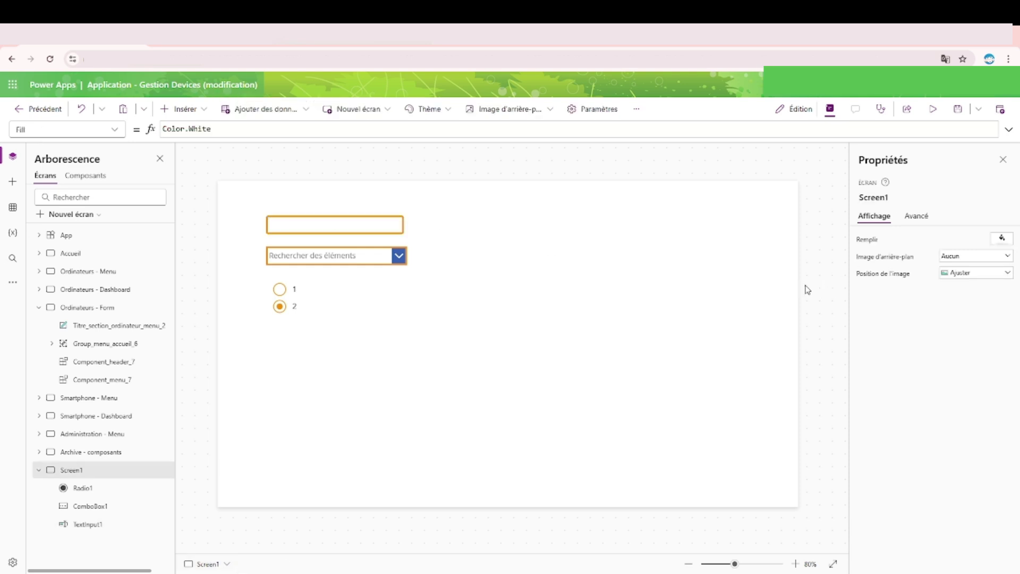
Look up the InputTextPlaceholder property among the combo box's advanced properties
click(313, 257)
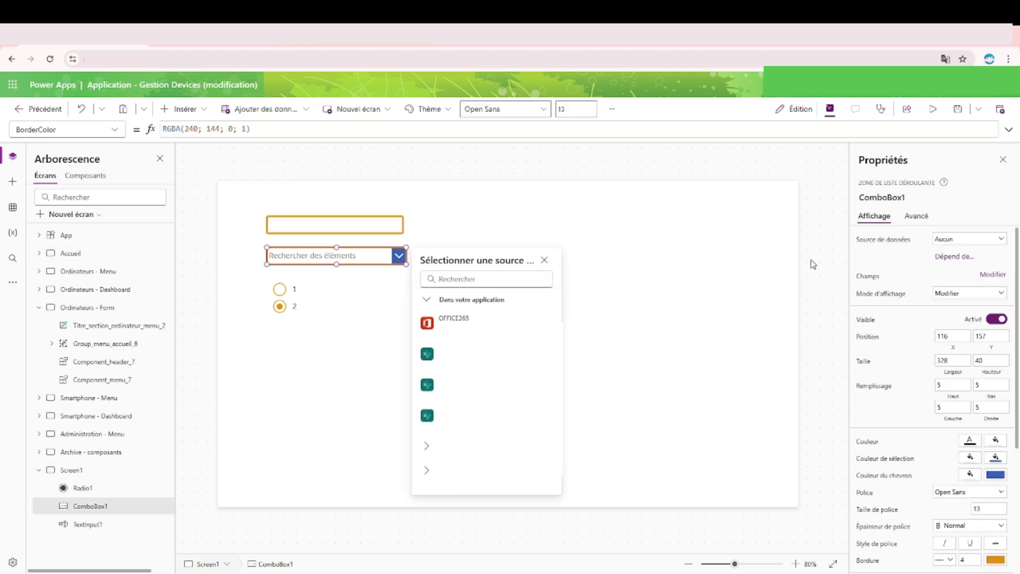
click(917, 216)
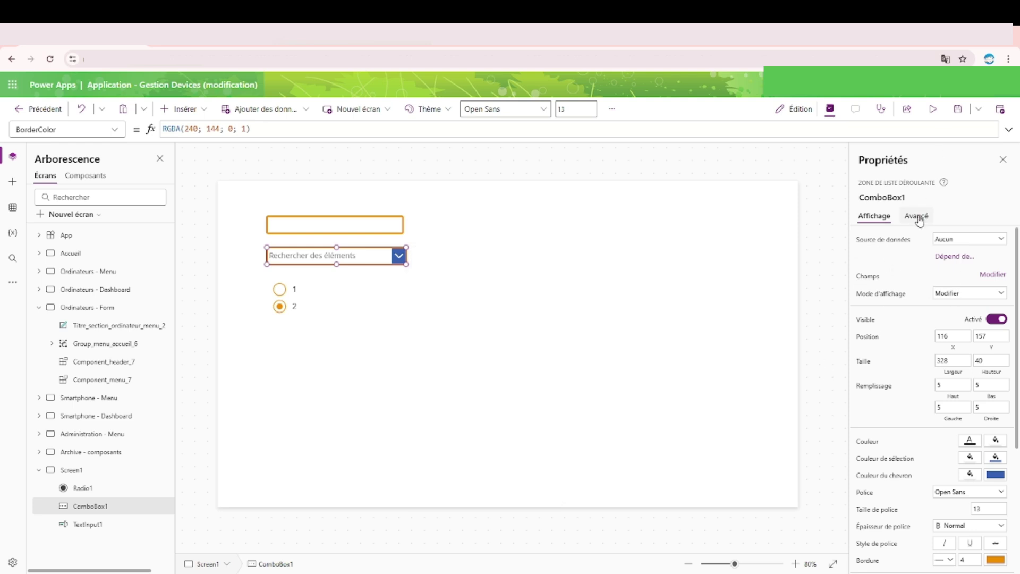
scroll(941, 330, down, 5)
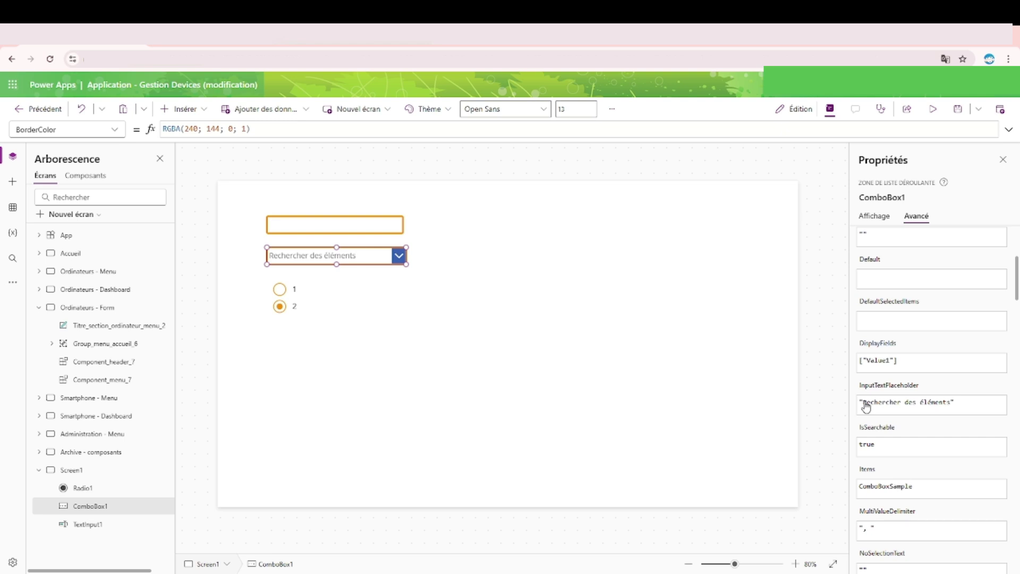
Examine the radio control's advanced properties and the formula of its Default property
click(326, 287)
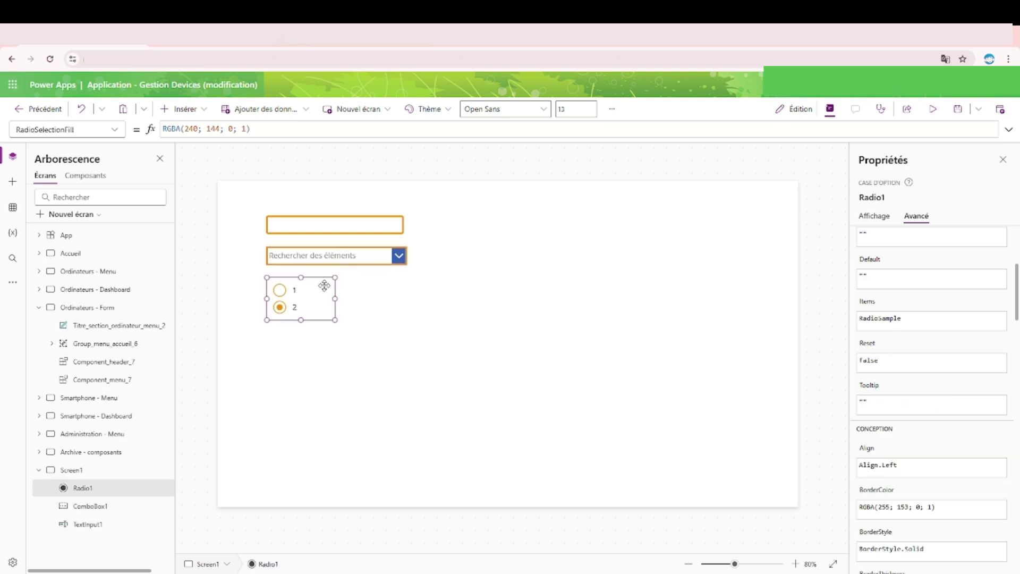
scroll(930, 381, up, 5)
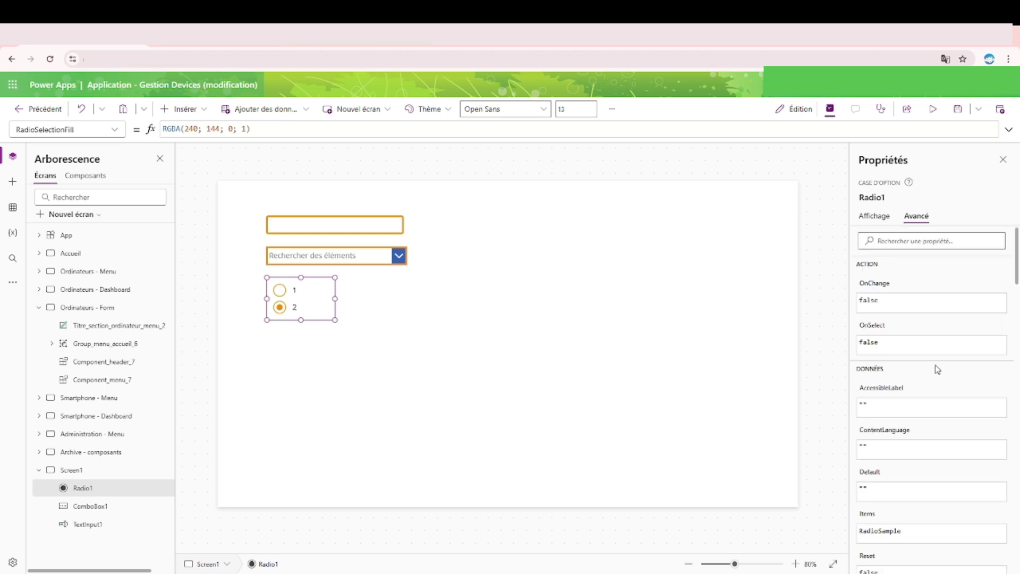
scroll(936, 367, down, 6)
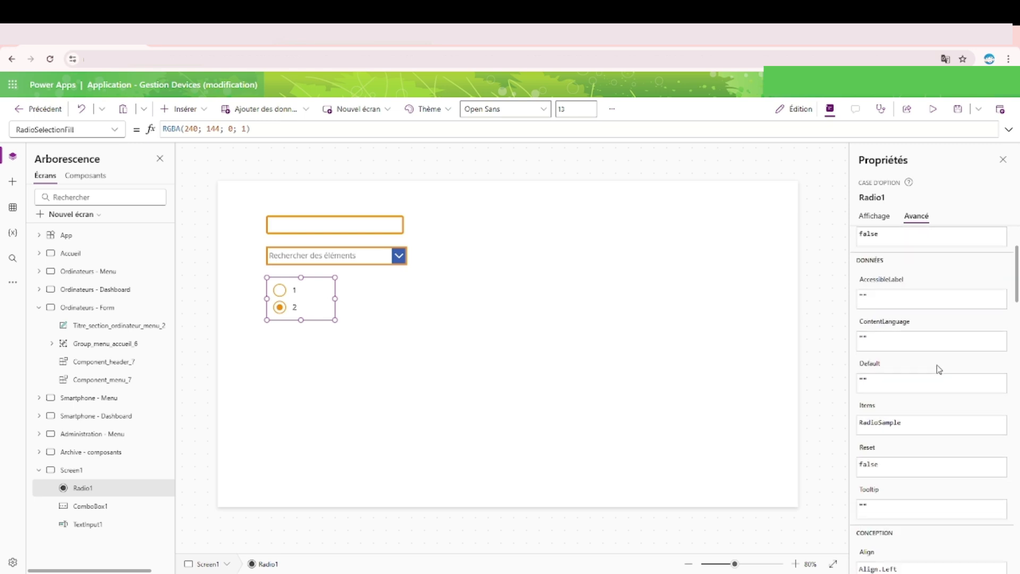
click(886, 217)
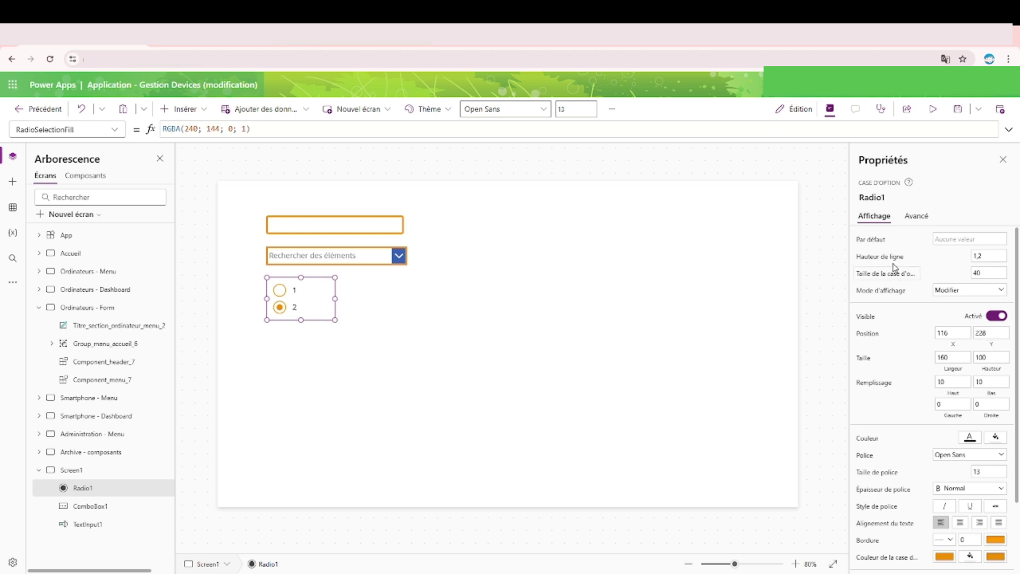
click(879, 242)
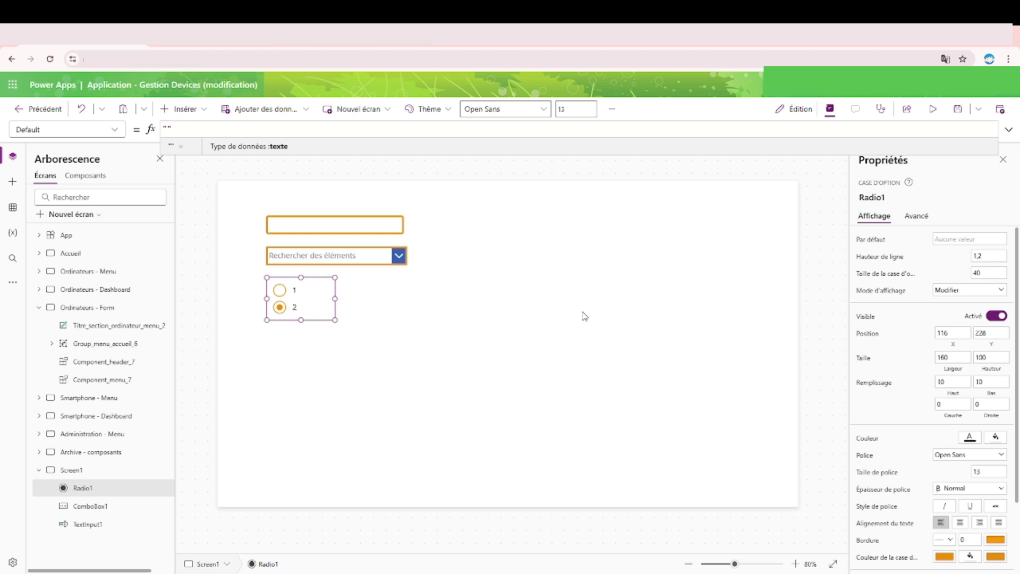
Replace the RadioSample formula in the radio control's Items property with the table [1;2]
click(916, 218)
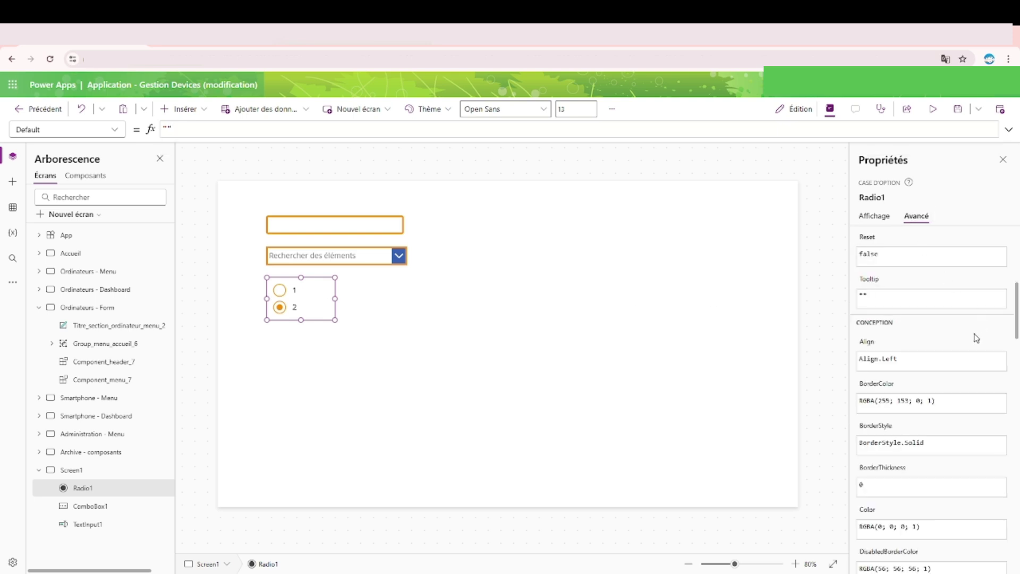
scroll(977, 340, up, 5)
scroll(970, 351, down, 3)
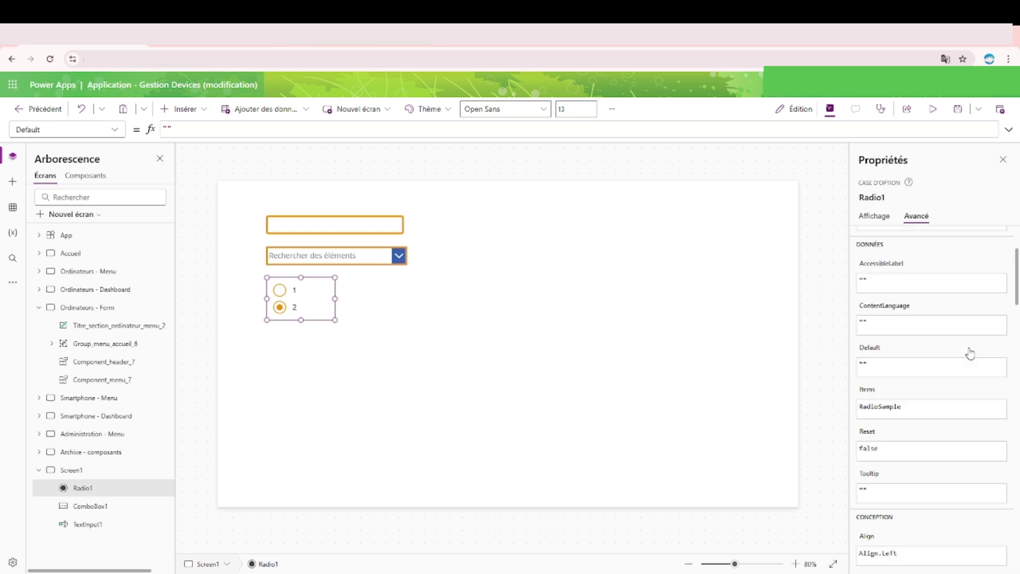
scroll(971, 353, down, 3)
click(893, 268)
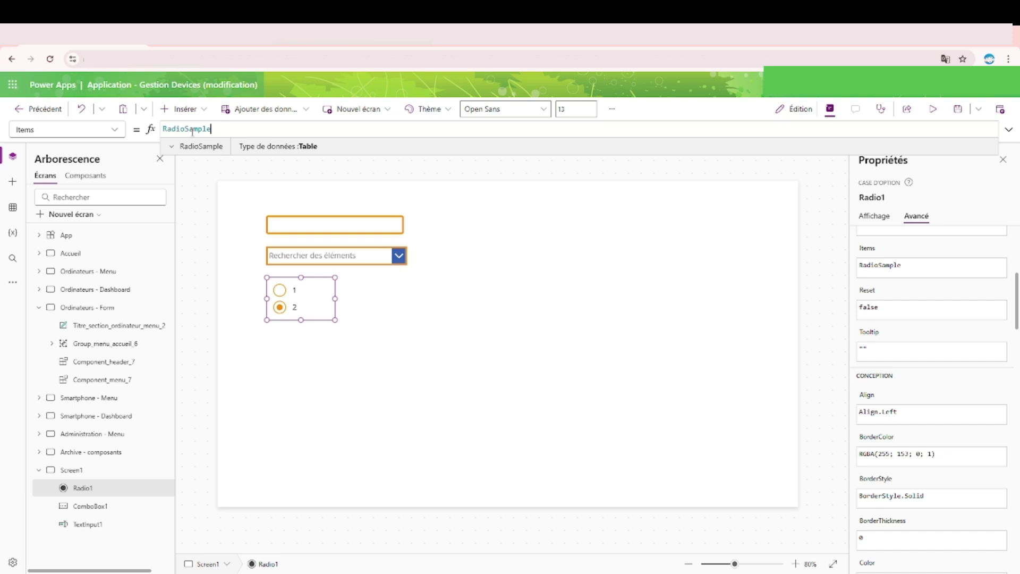
click(244, 127)
click(163, 129)
drag(163, 129, 212, 129)
text([])
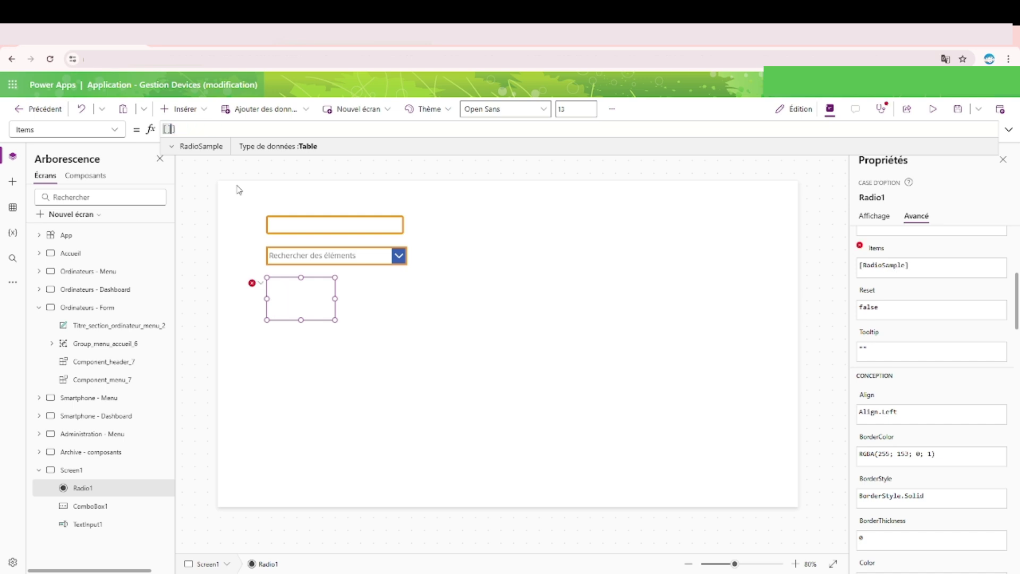
text(1)
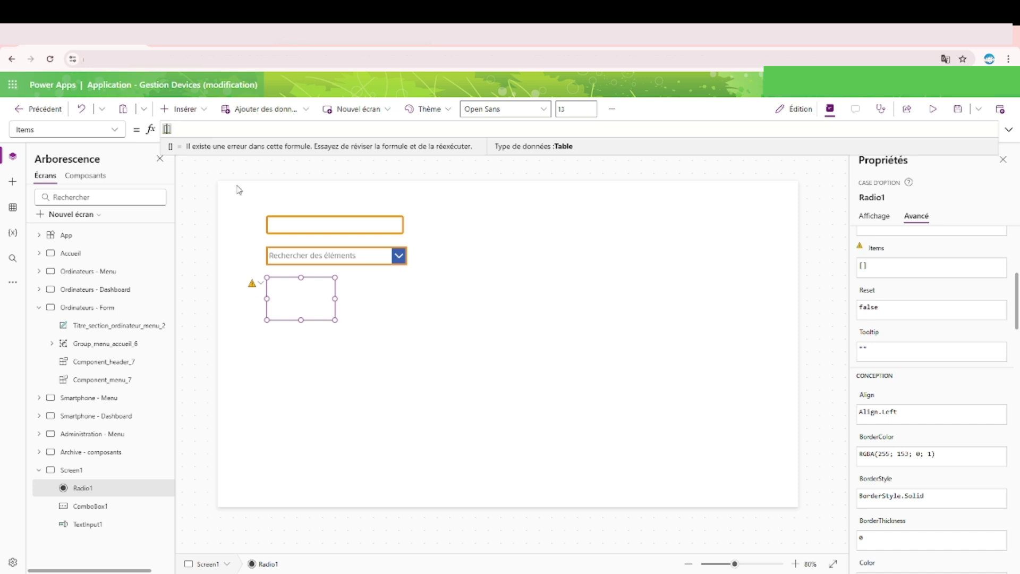
text(;2)
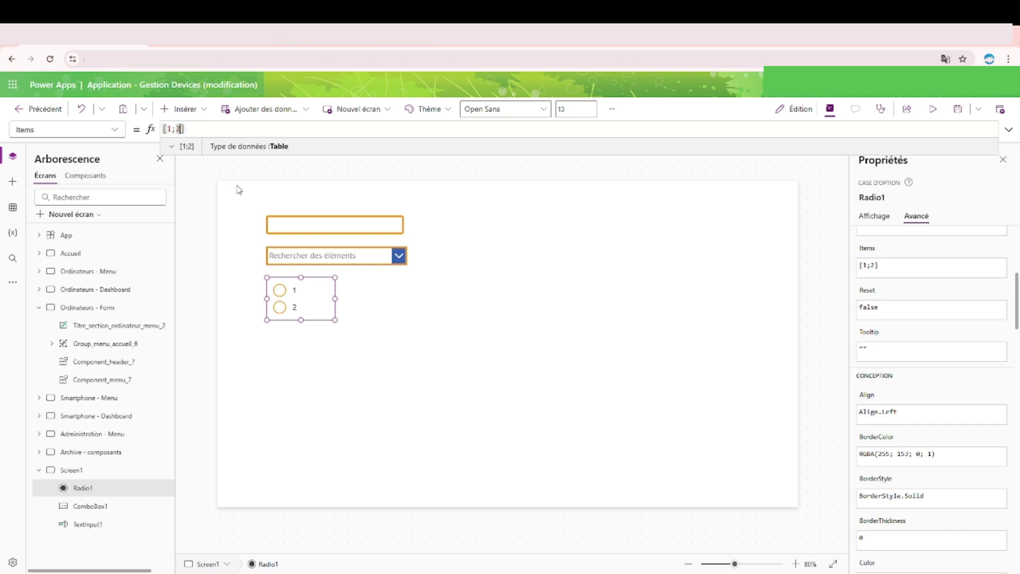
Replace the values in the radio control's Items table with the texts "Oui" and "Non"
key(BackSpace)
text("")
key(Home)
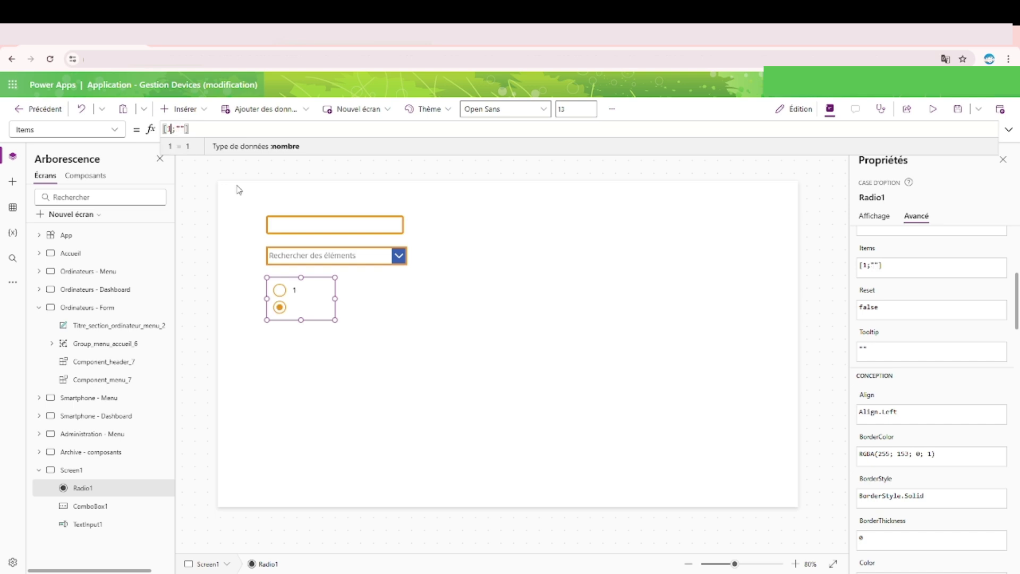
key(Delete)
text("")
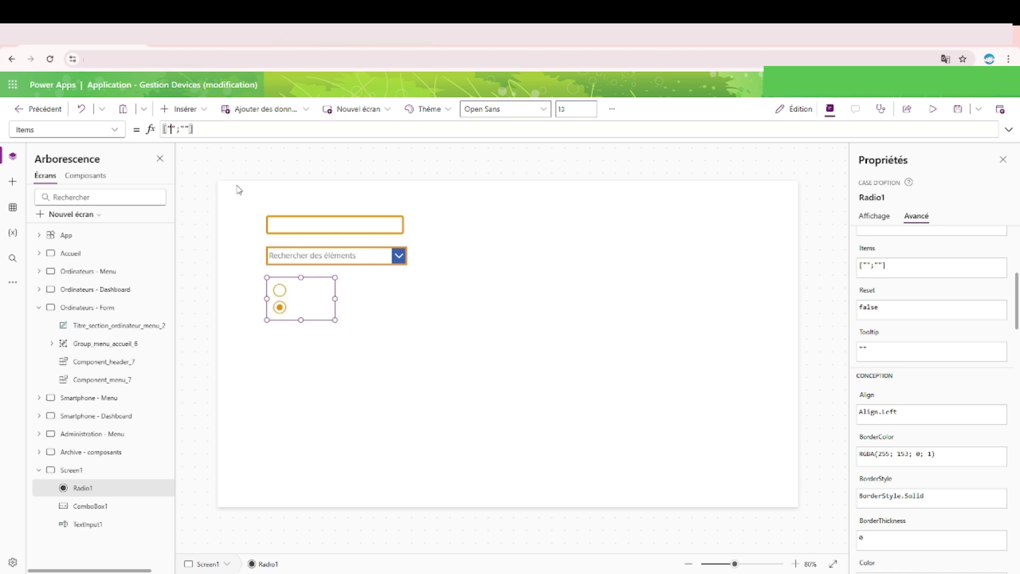
text(Oui)
key(Right)
key(Right)
key(Right)
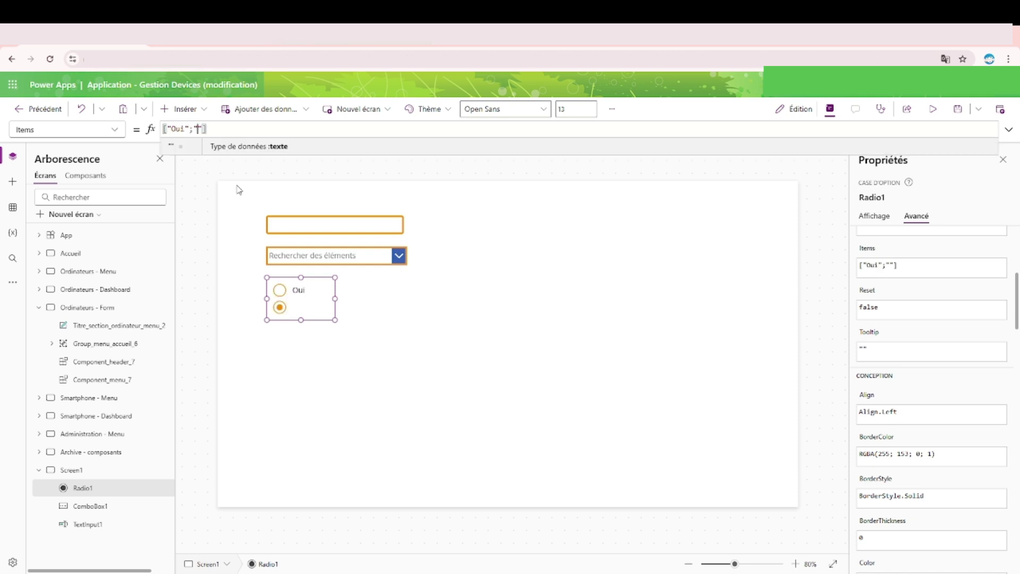
text(Non)
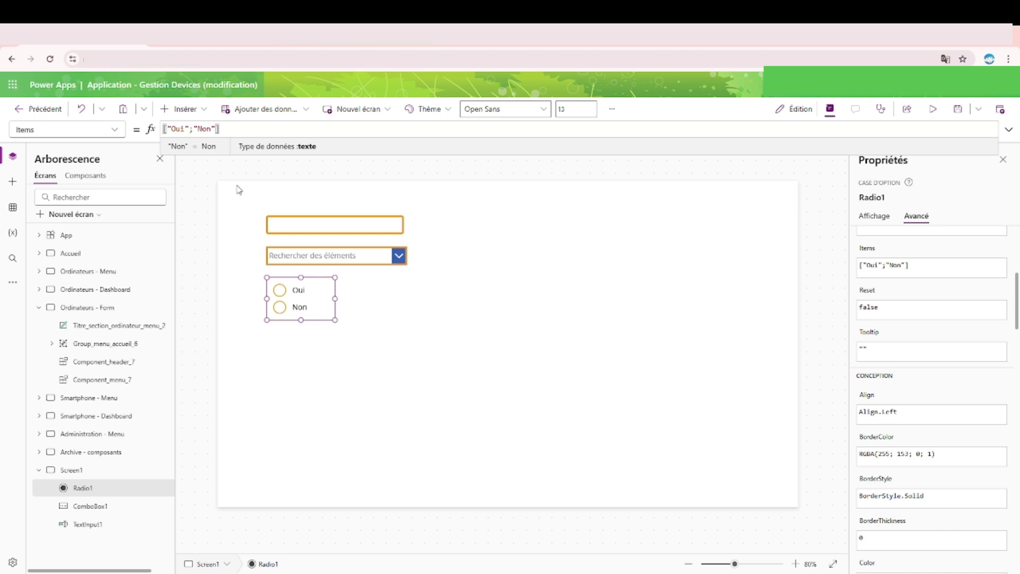
Change the radio control's items to "Smartphone" and "Ordinateur" and widen the control so each label fits on one line
double_click(178, 129)
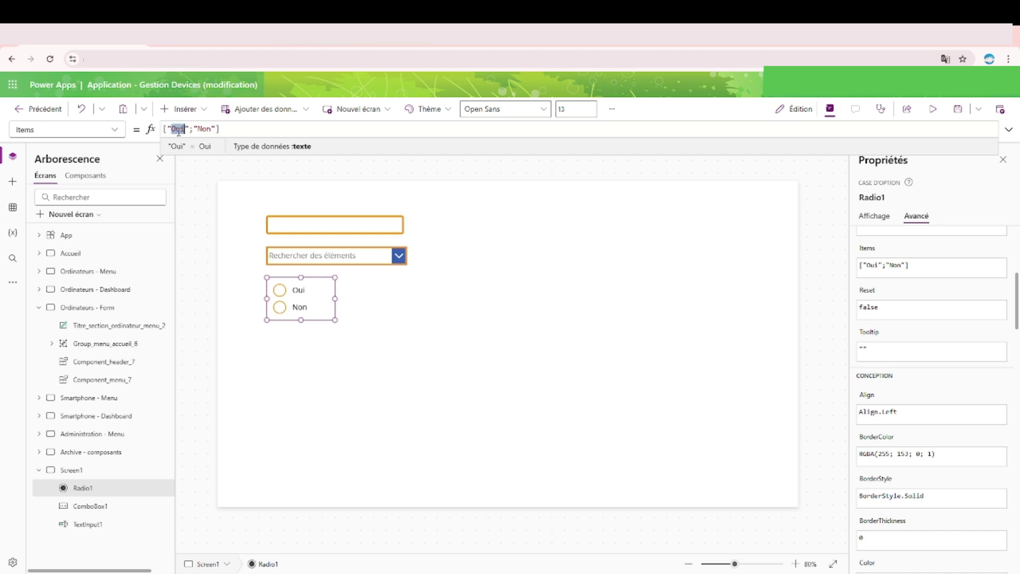
text(Smartphon)
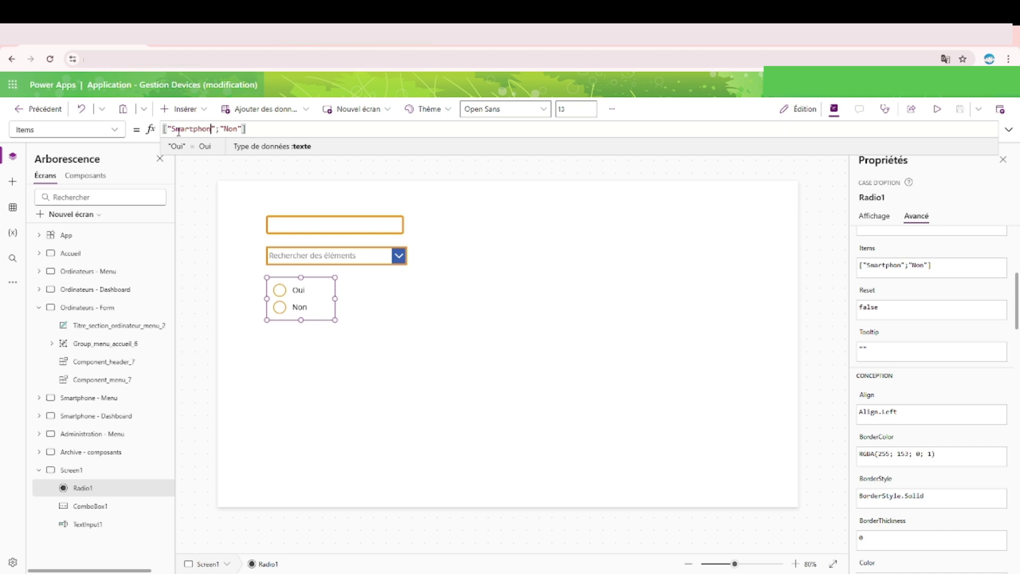
text(e)
key(End)
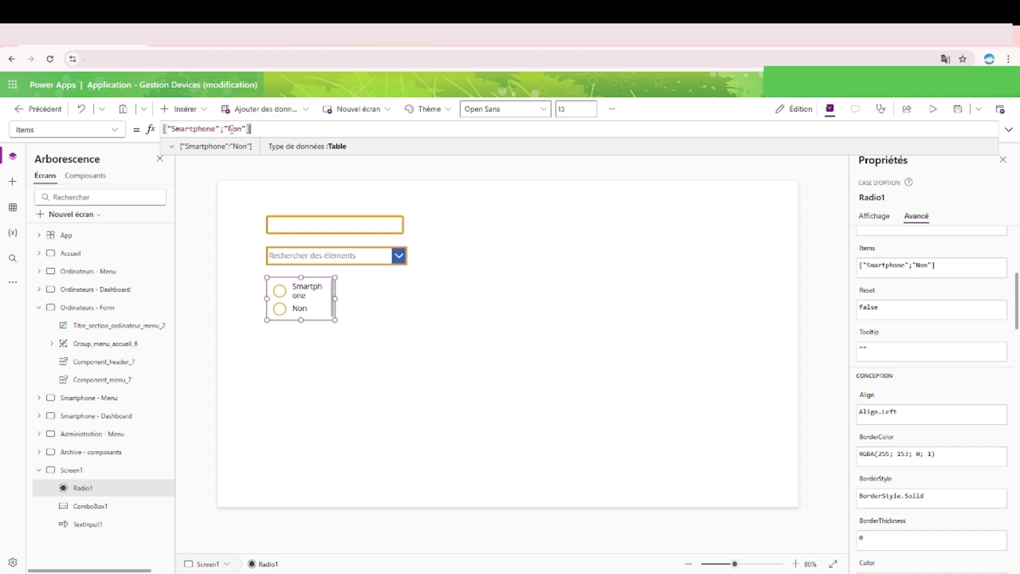
double_click(233, 128)
text(Ordi)
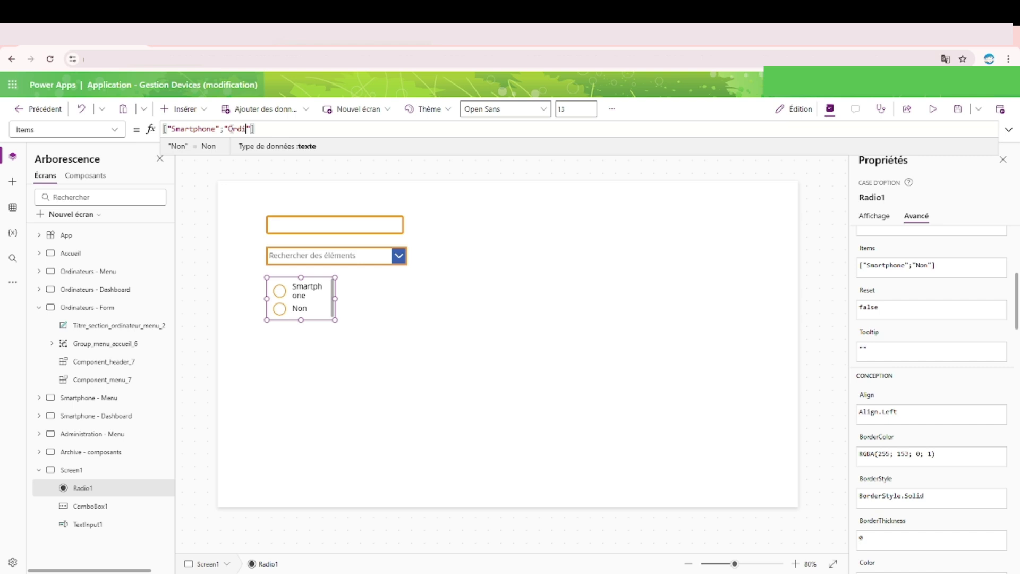
text(nateur)
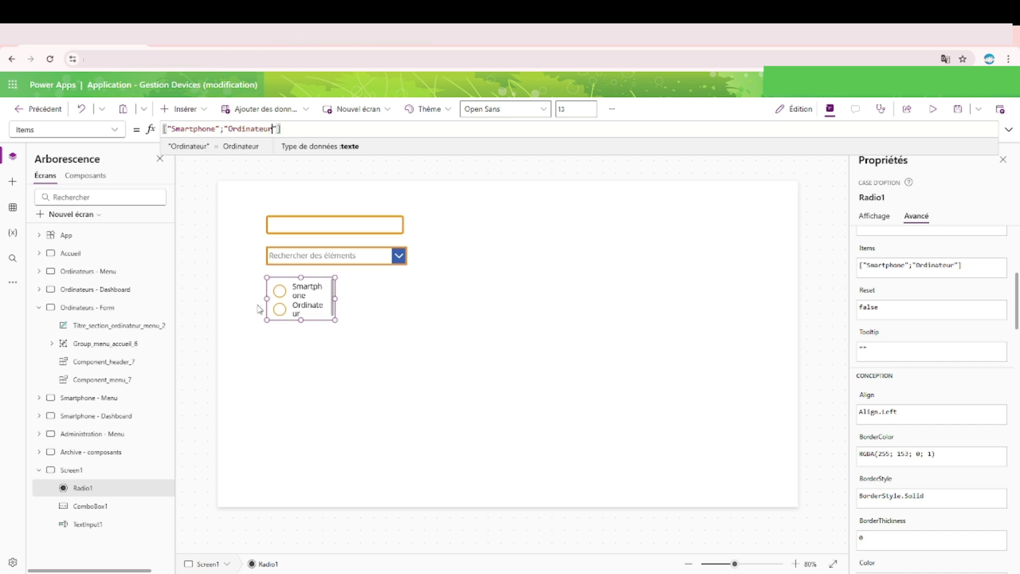
drag(335, 299, 419, 298)
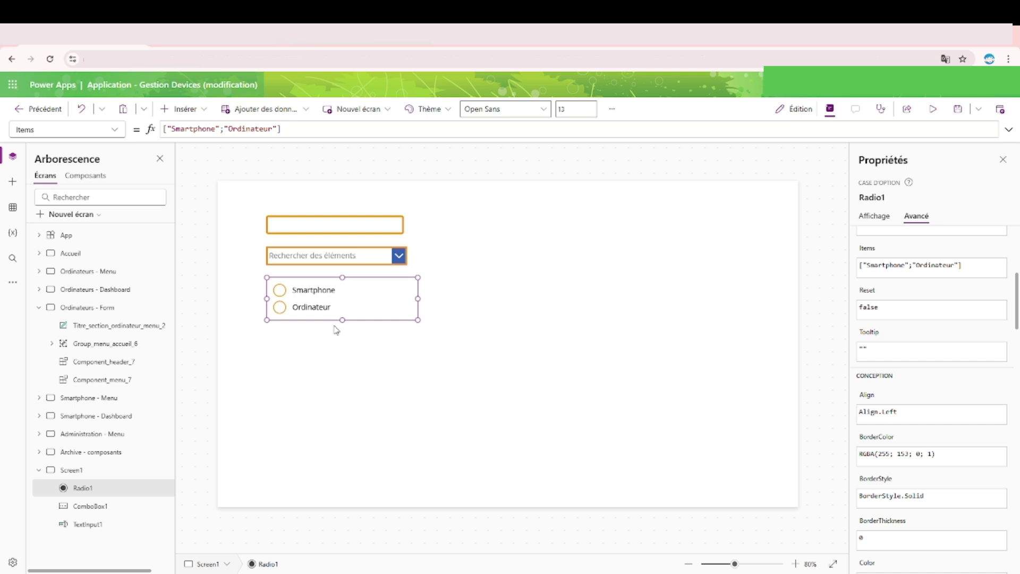
Insert a button on the Ordinateurs - Form screen and size it to about 595 by 361 at position 261, 272
click(47, 307)
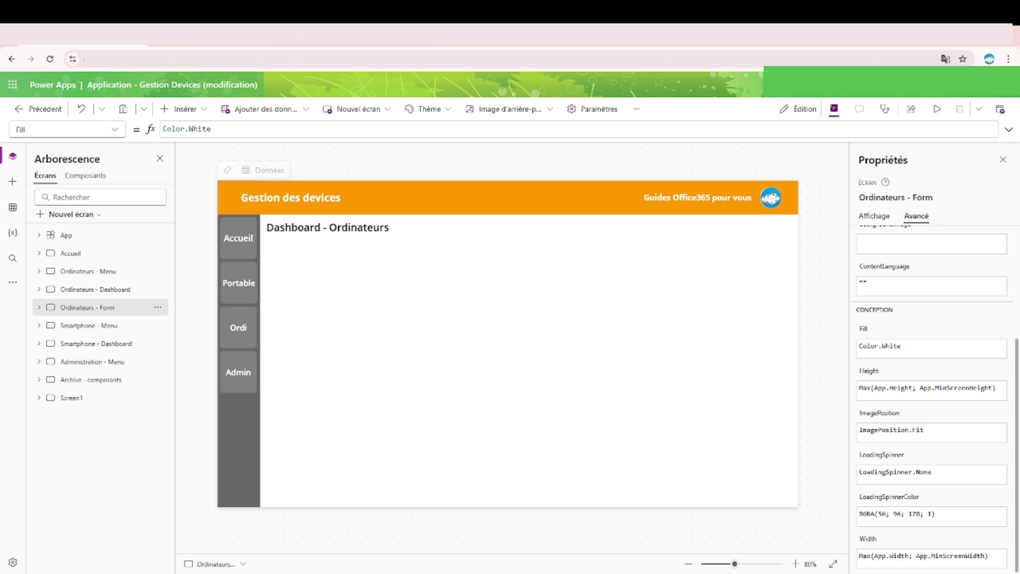
click(186, 110)
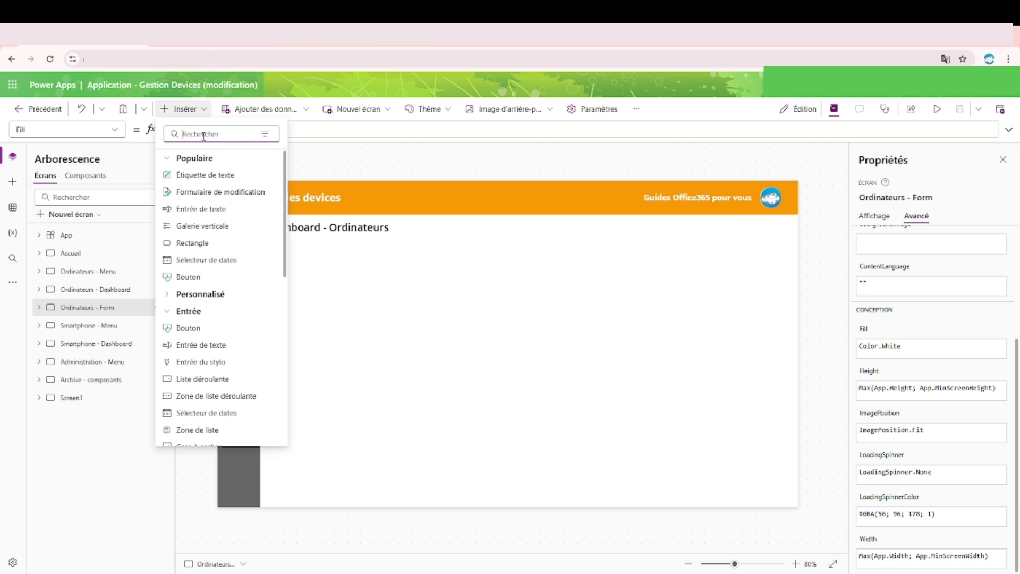
click(204, 277)
drag(281, 208, 581, 448)
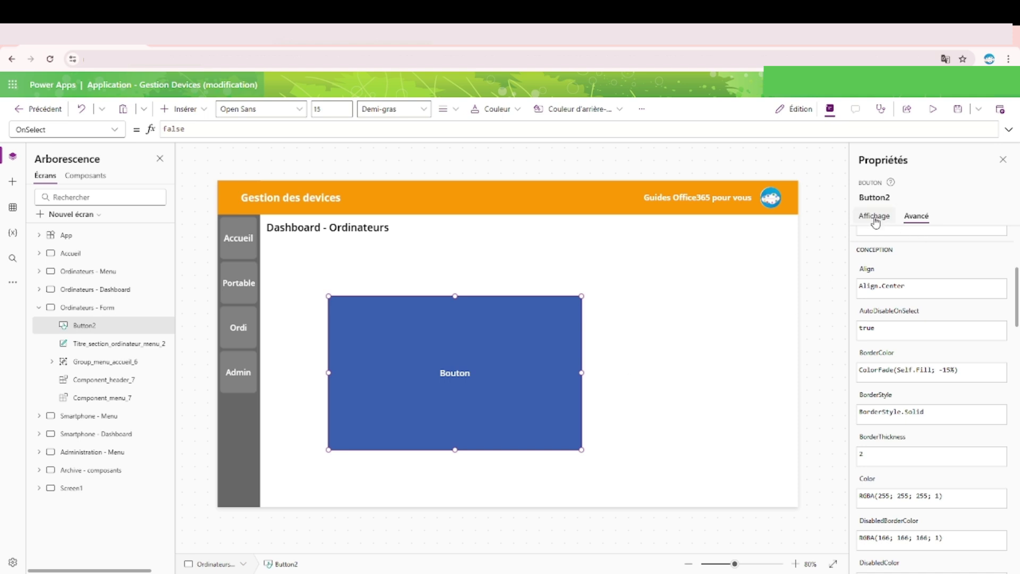
click(180, 111)
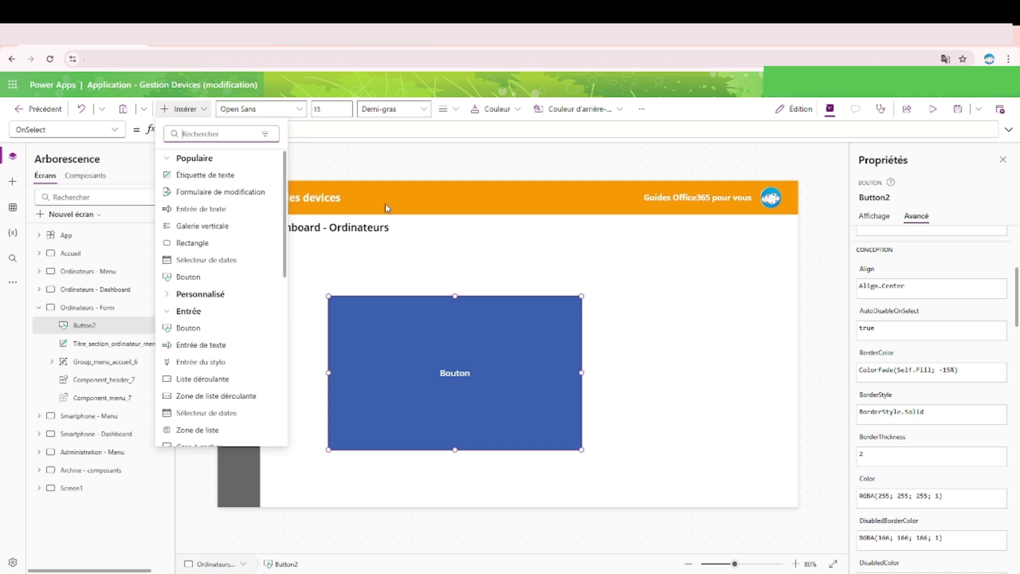
click(193, 243)
drag(273, 222, 774, 356)
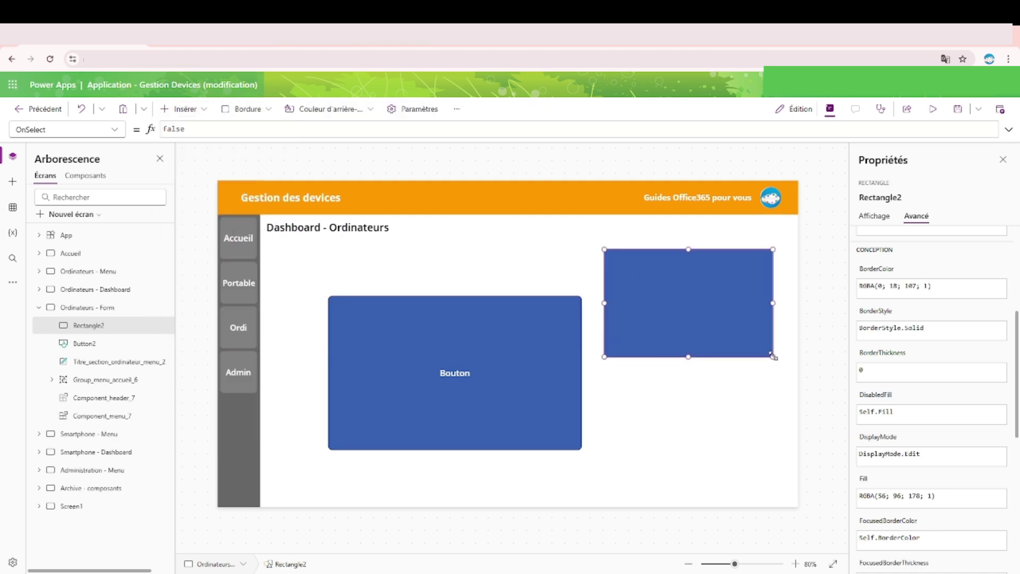
click(754, 383)
click(737, 294)
key(Delete)
Examine the large button's display properties and preview the app to compare its hover behaviour with the static title
click(476, 378)
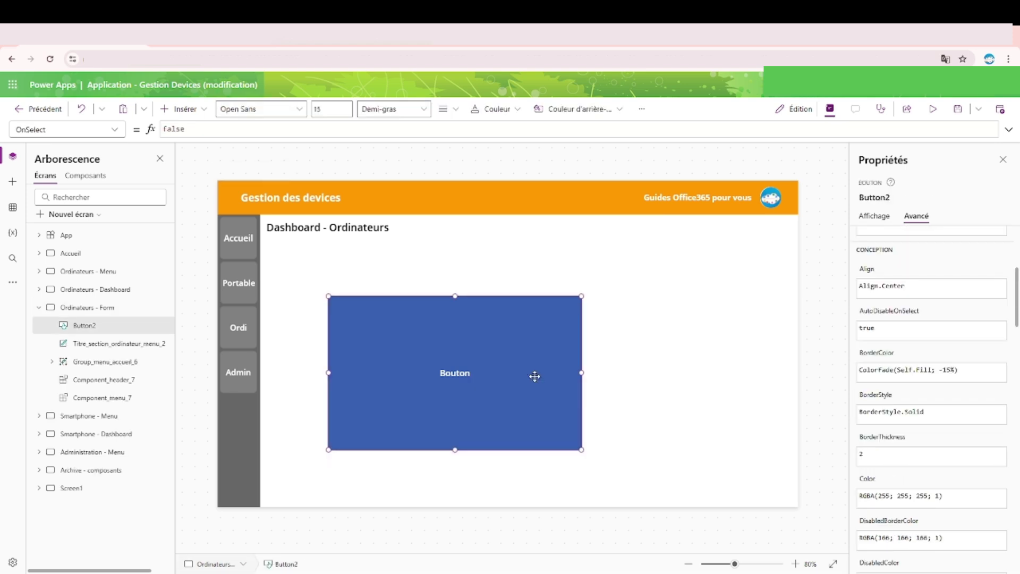
click(859, 220)
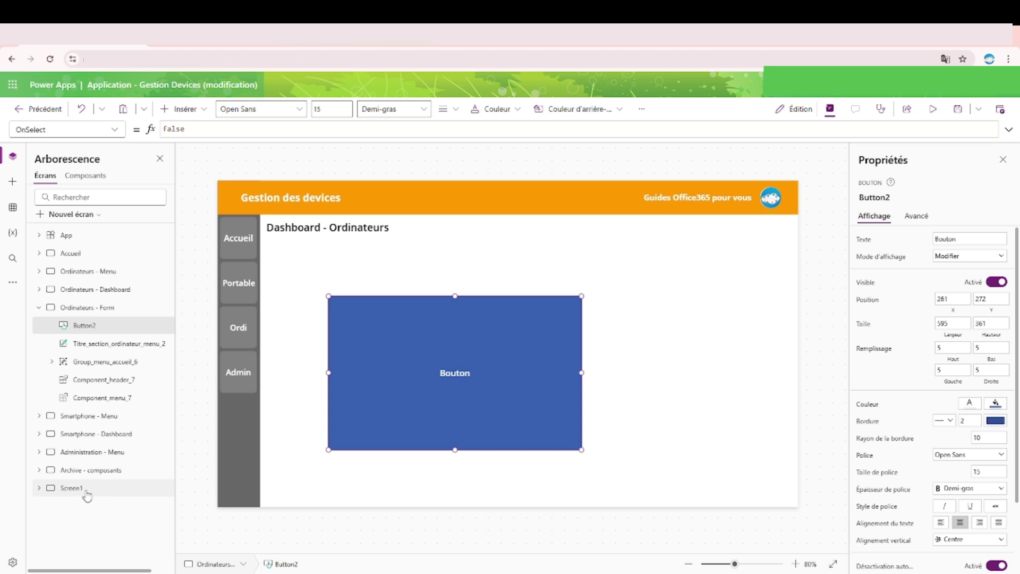
scroll(897, 409, down, 1)
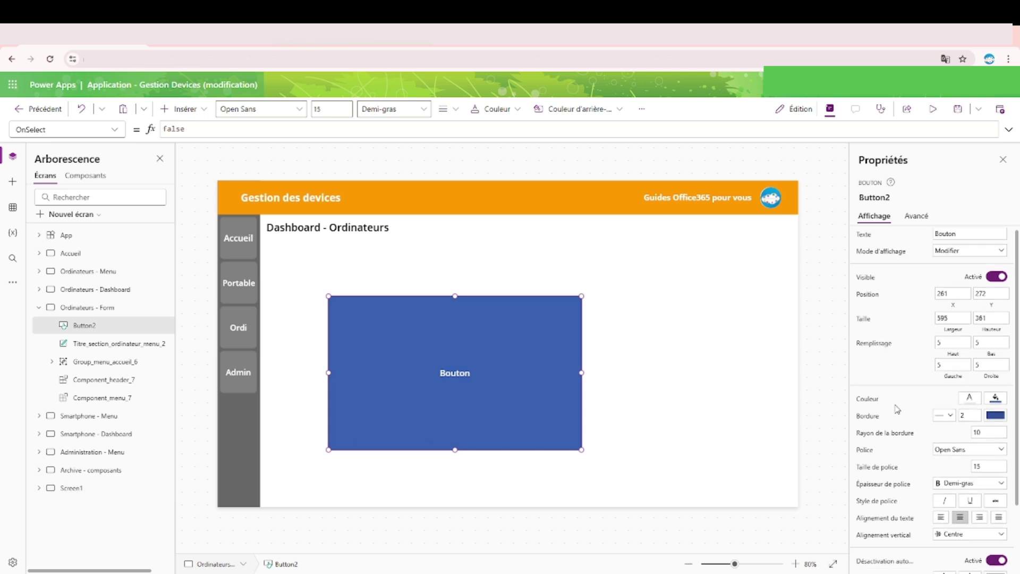
scroll(897, 409, down, 3)
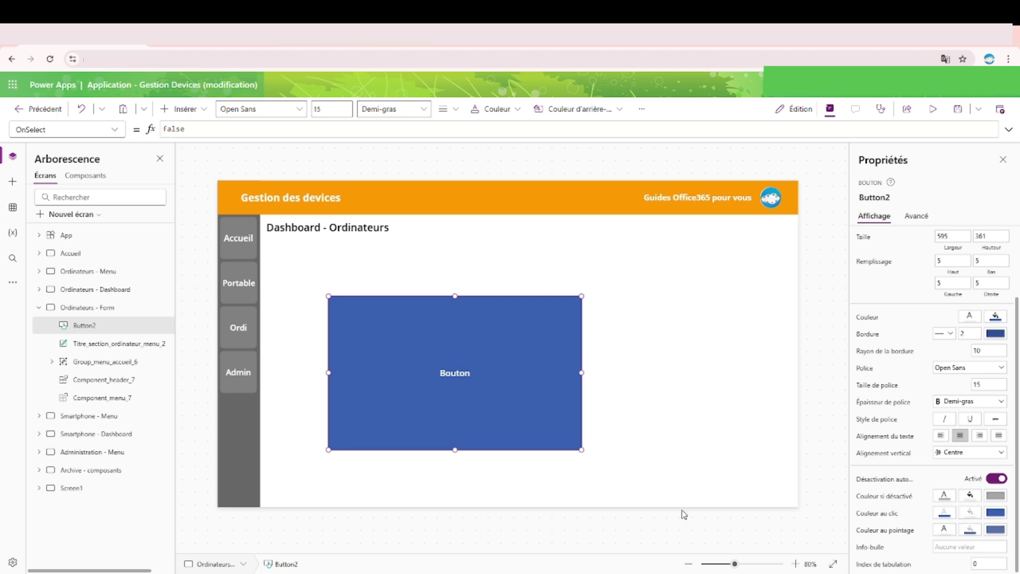
click(933, 109)
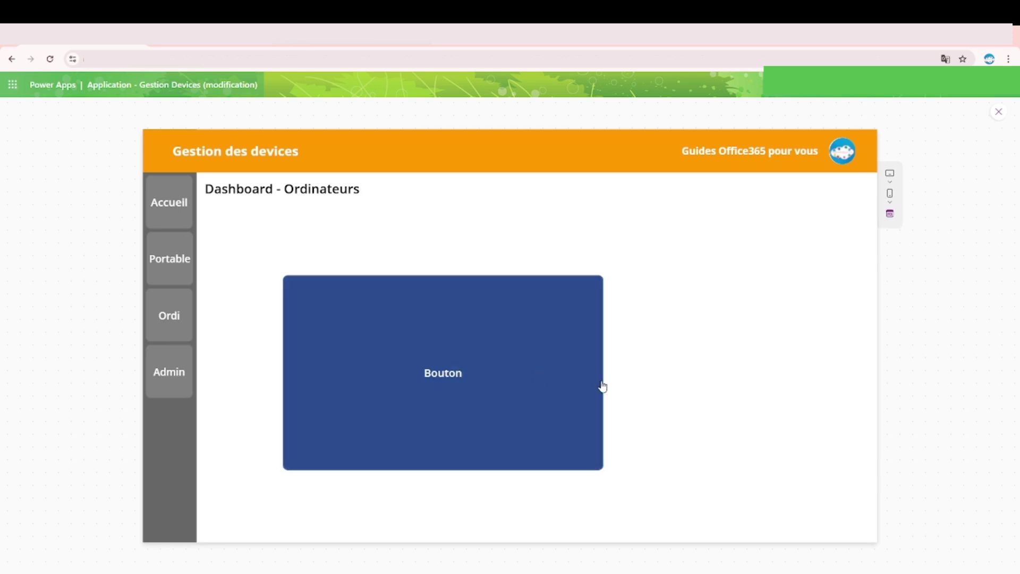
click(999, 112)
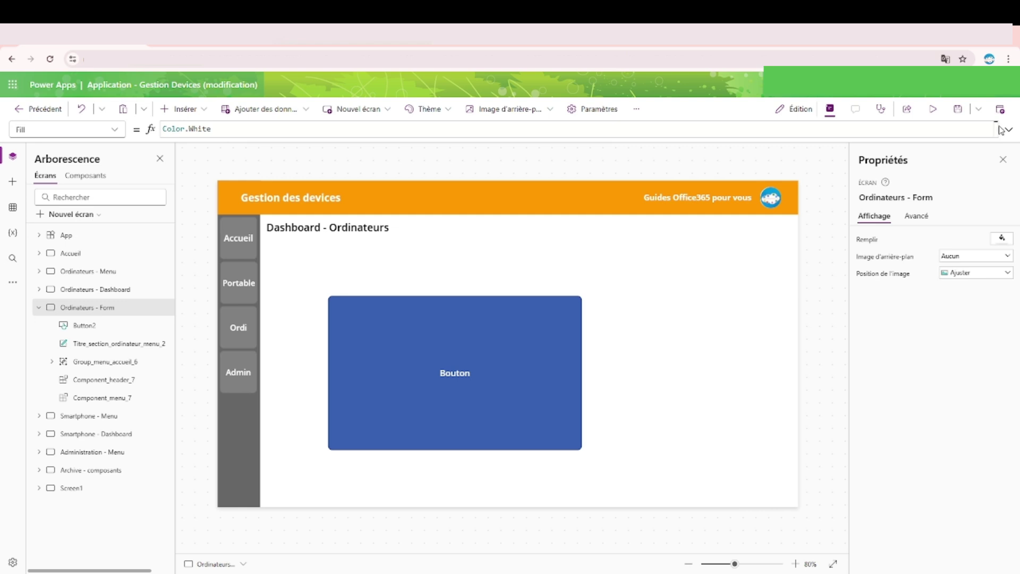
click(932, 109)
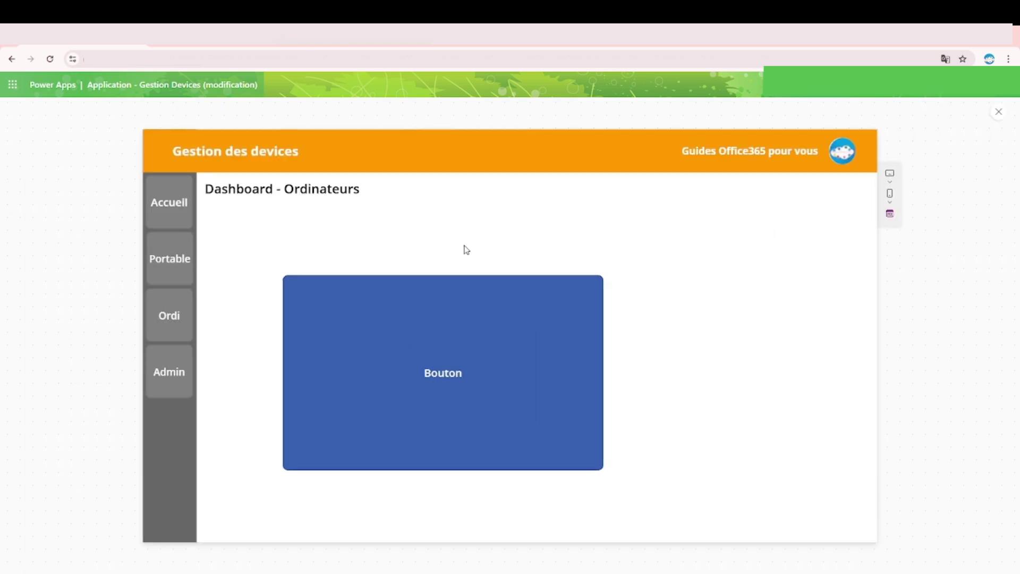
double_click(346, 190)
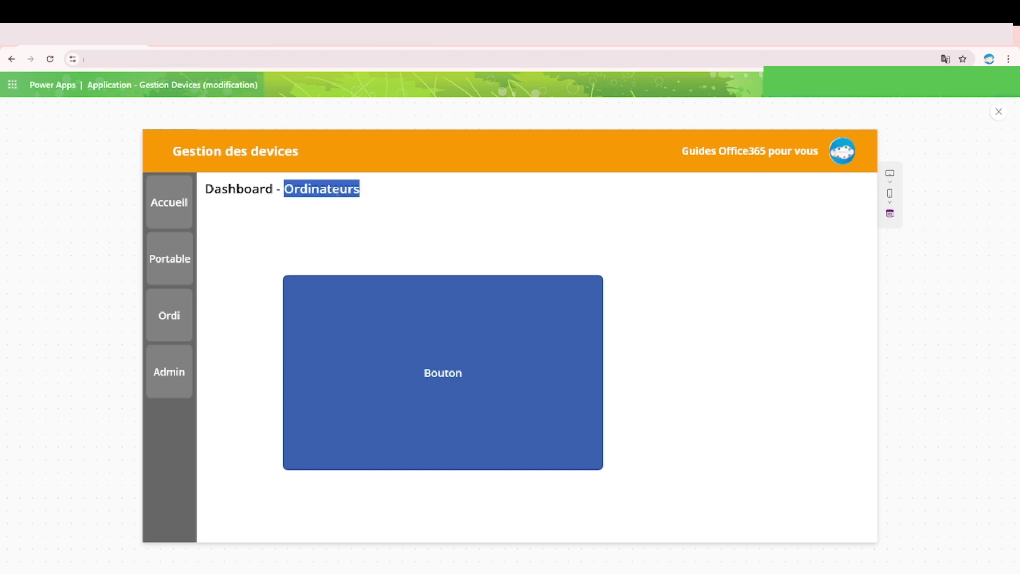
click(387, 218)
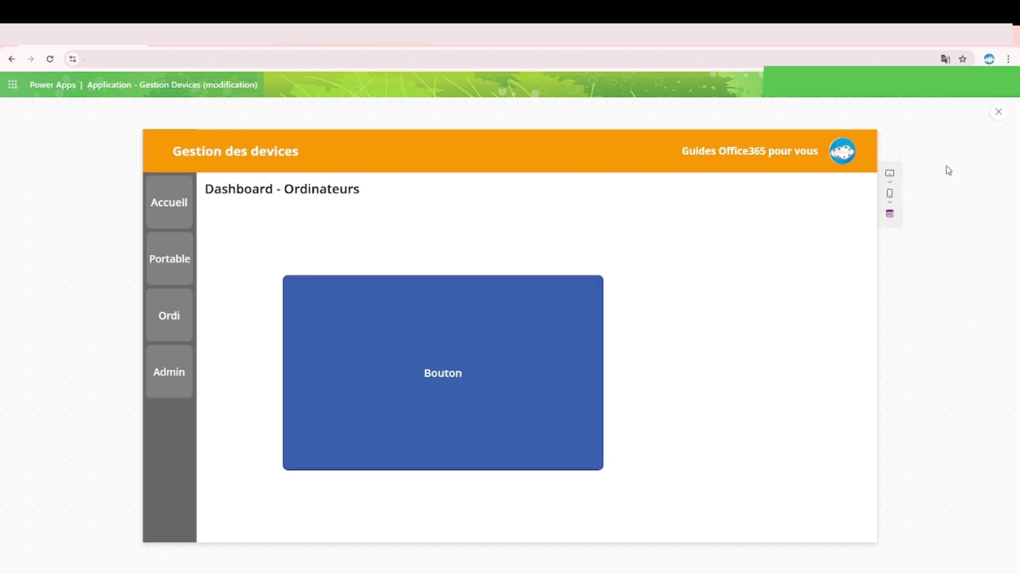
click(1001, 112)
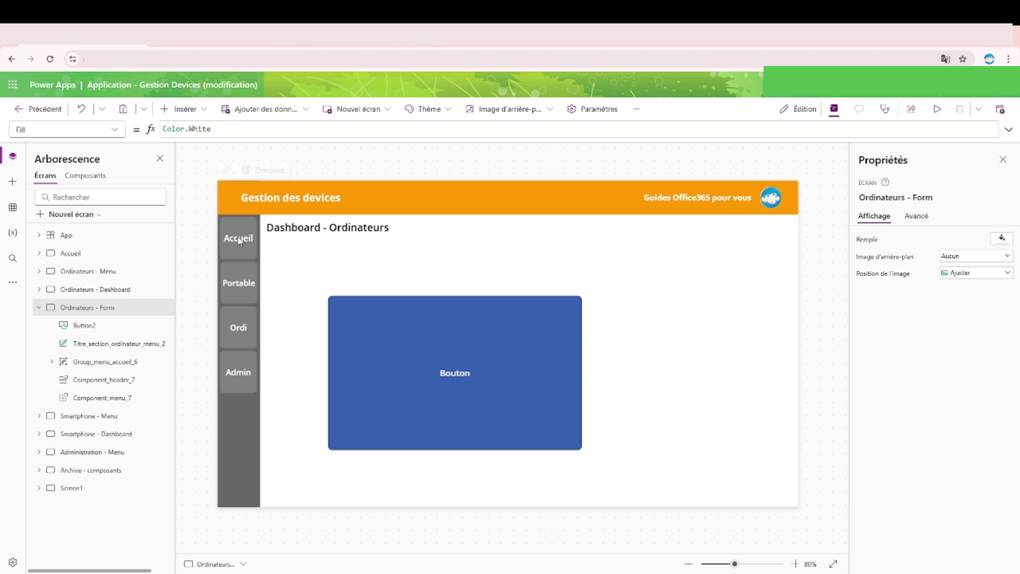
Insert a rectangle that covers the button exactly, 595 by 361 at position 261, 272
click(183, 108)
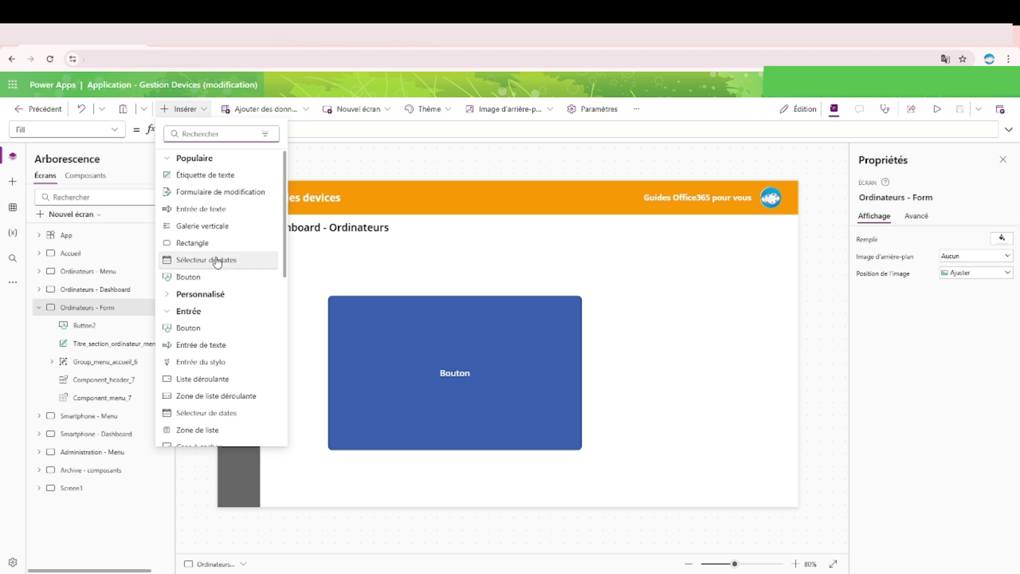
click(226, 243)
drag(247, 220, 584, 460)
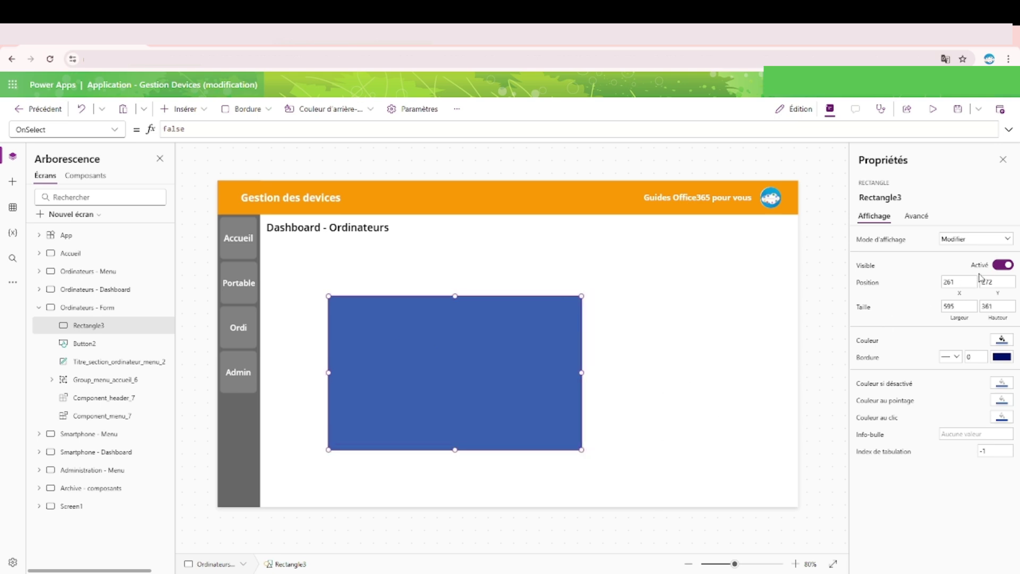
Hide the rectangle, check the button in the app preview, and make the rectangle visible again
click(1003, 264)
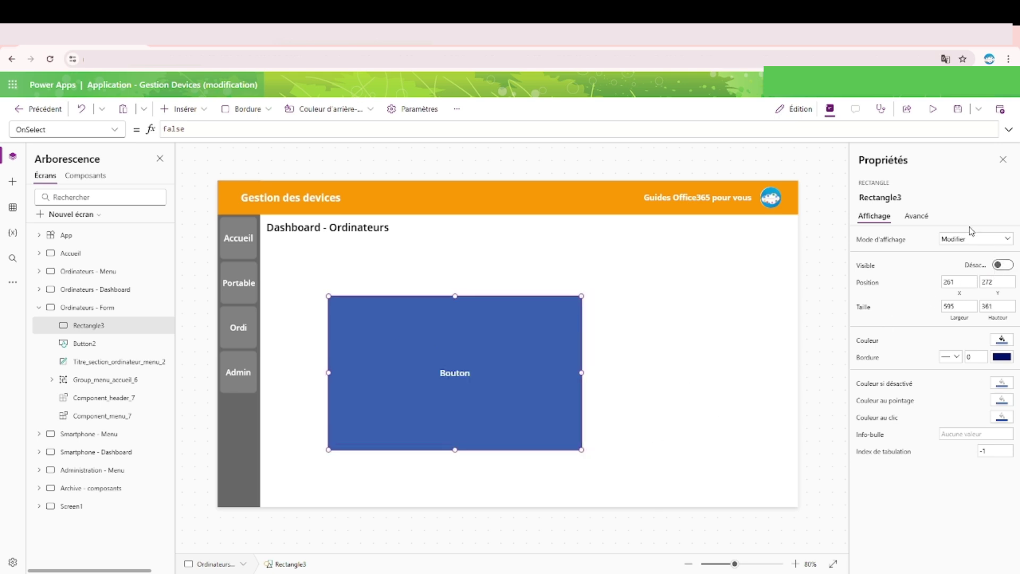
click(932, 109)
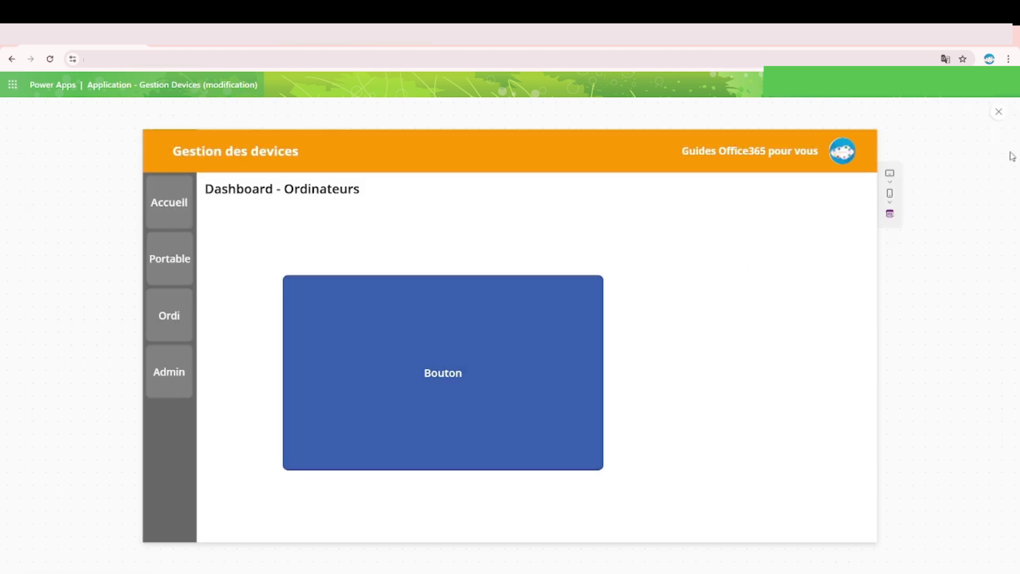
click(999, 112)
click(546, 348)
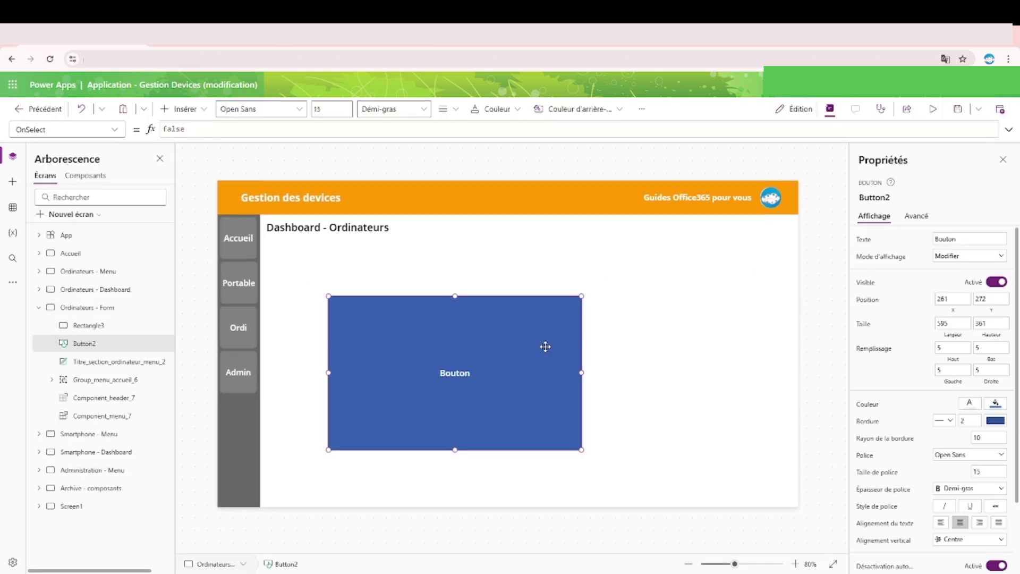
click(109, 326)
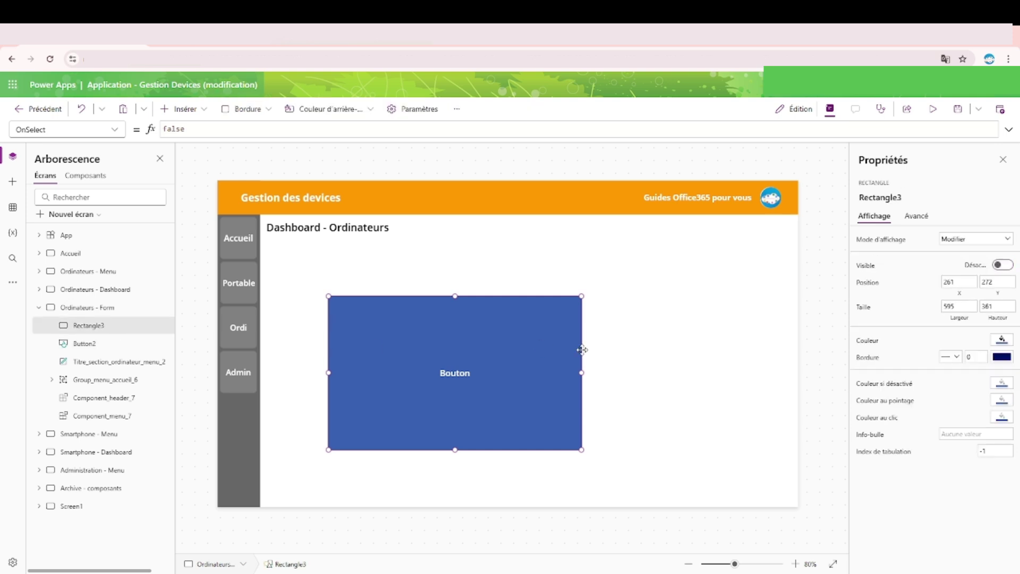
click(1003, 266)
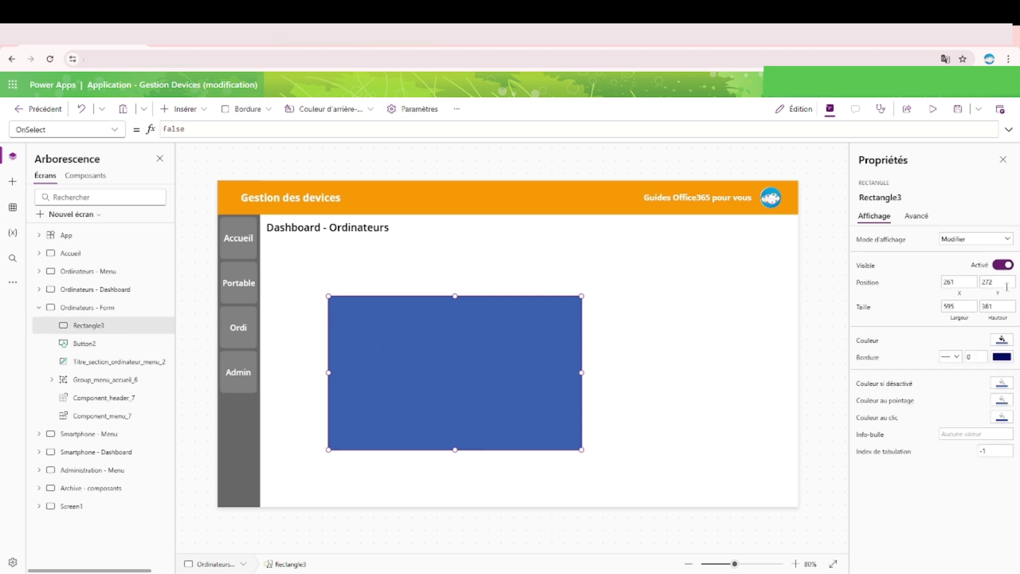
Set the rectangle's fill to transparent and test the covered button in the app preview
click(1002, 342)
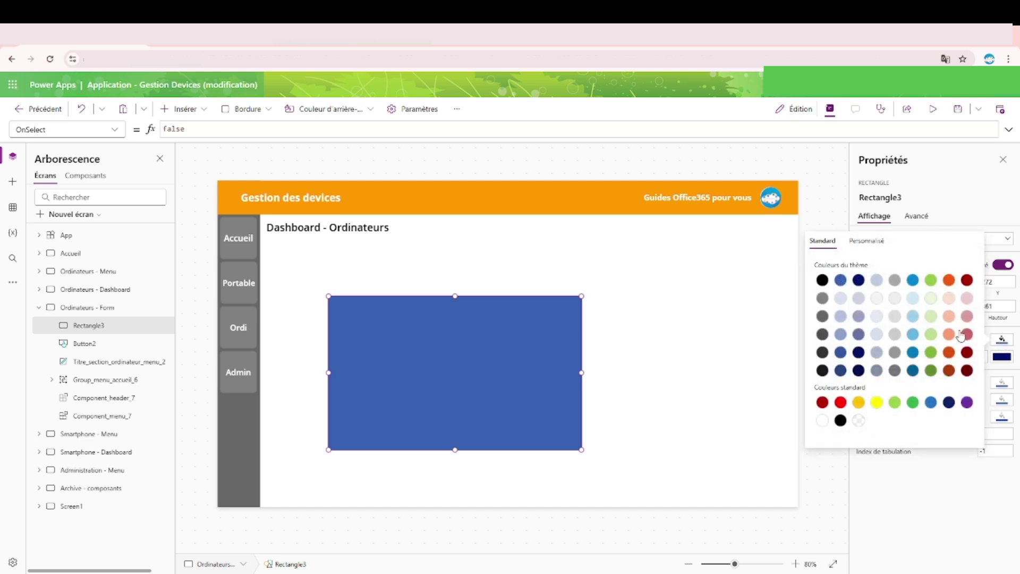
click(858, 422)
click(933, 109)
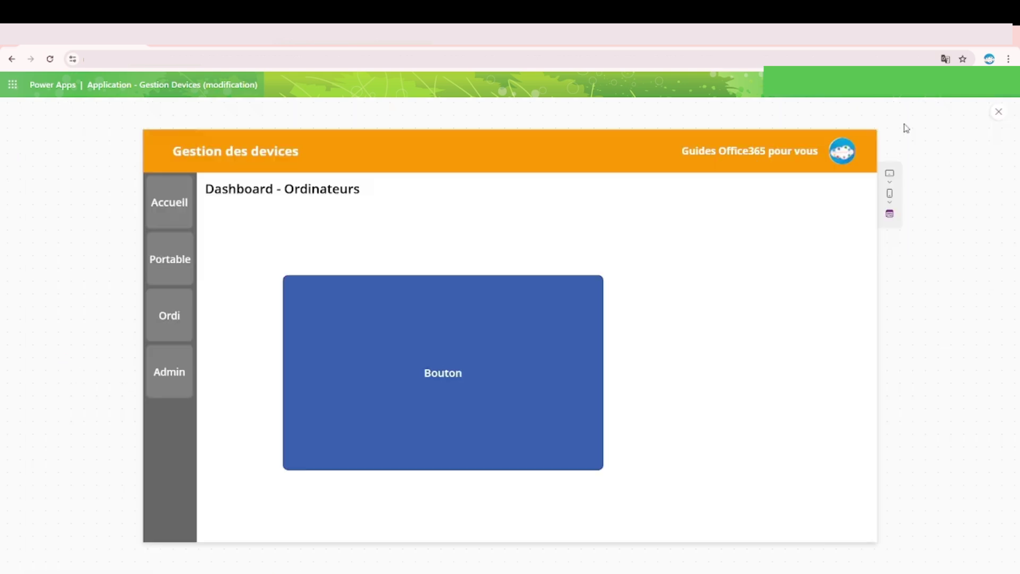
click(528, 316)
key(Escape)
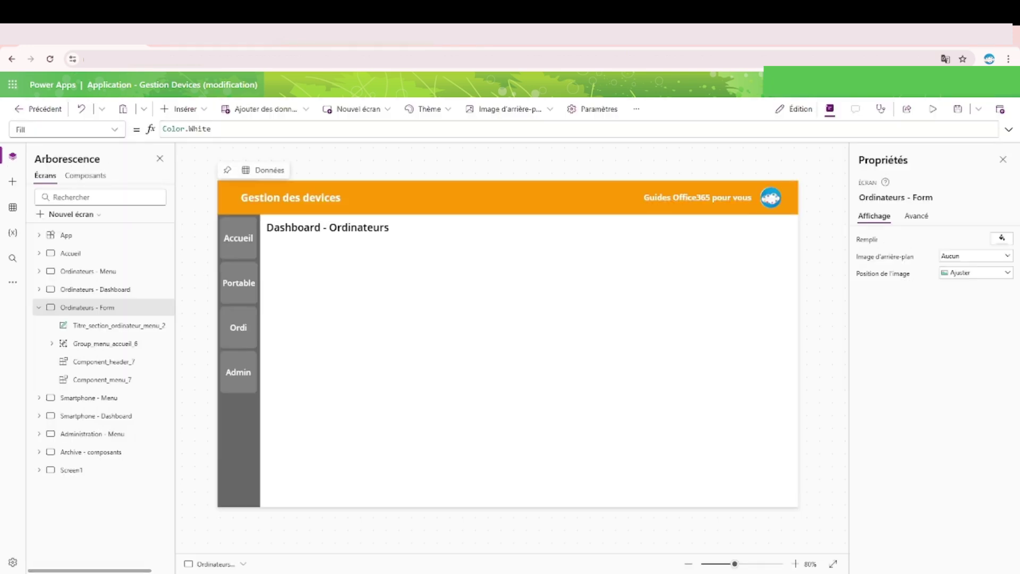
Insert a plain container on the Ordinateurs - Form screen and rename it Container_Form_Ordinateur
click(183, 111)
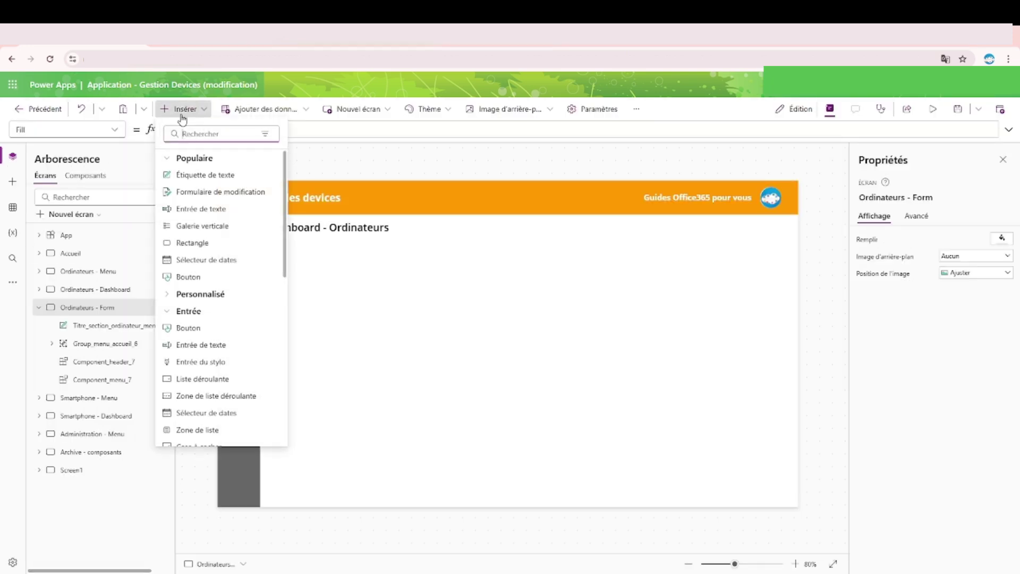
text(con)
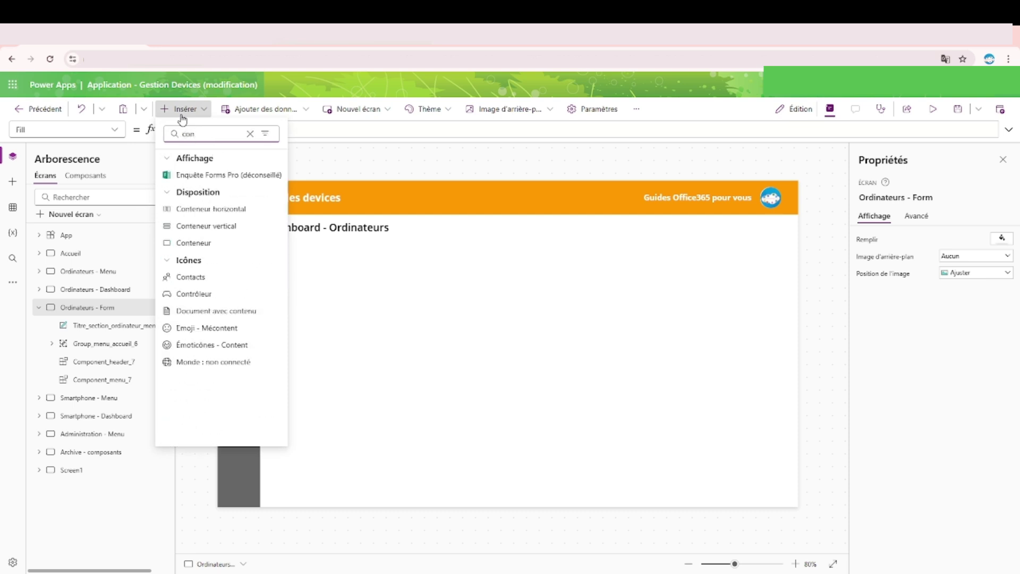
text(t)
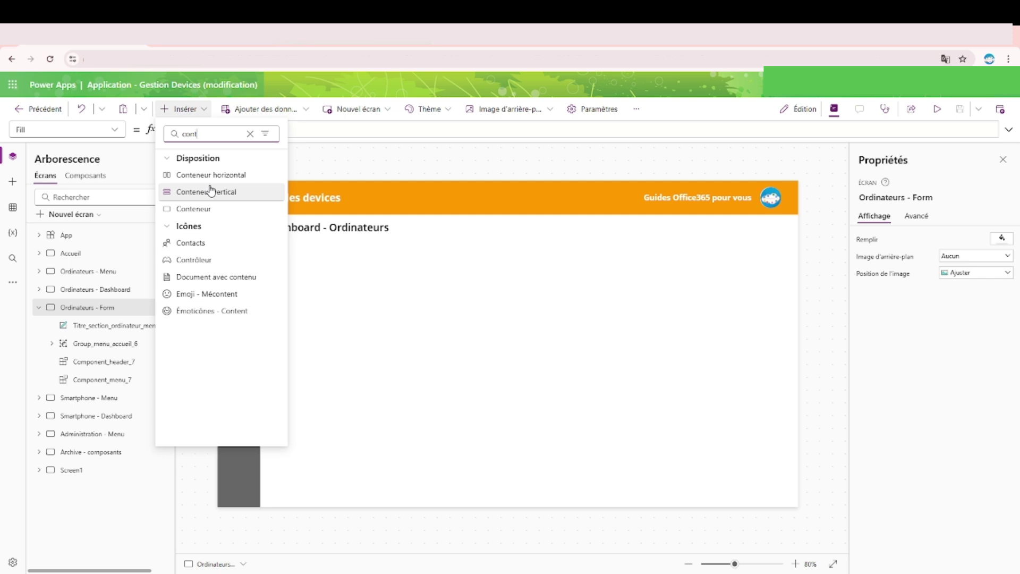
click(231, 208)
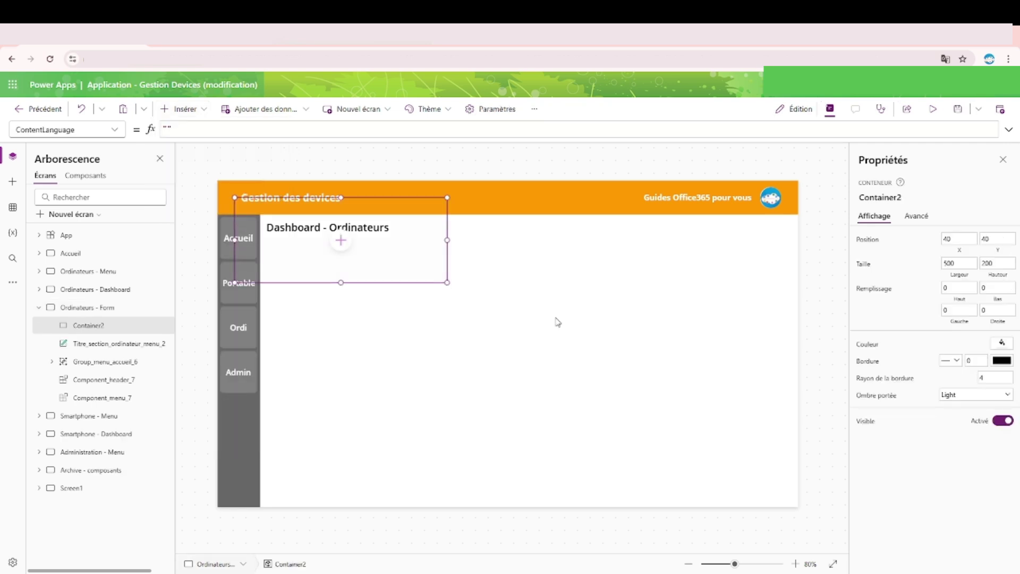
click(900, 196)
text(Container_Form_Ordinateur)
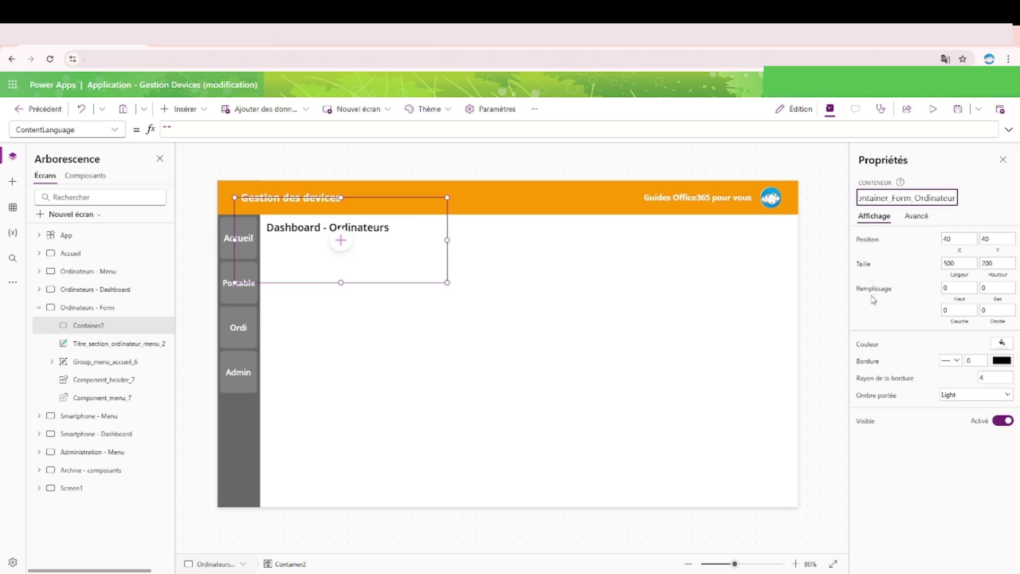
key(Return)
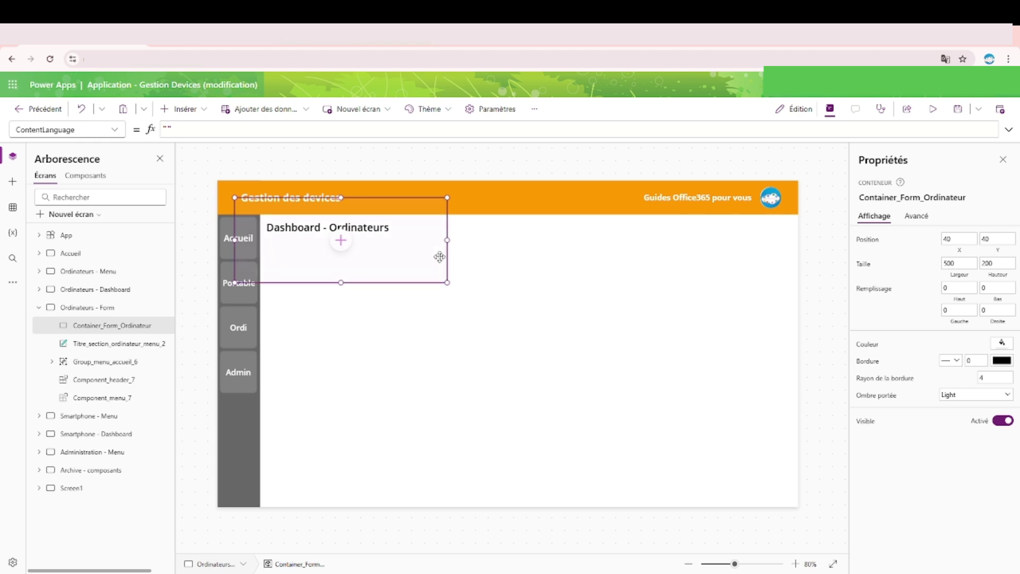
Move the container into the blank area to about 410, 295 and set its width to 1000
drag(447, 263, 606, 372)
double_click(967, 264)
text(1000)
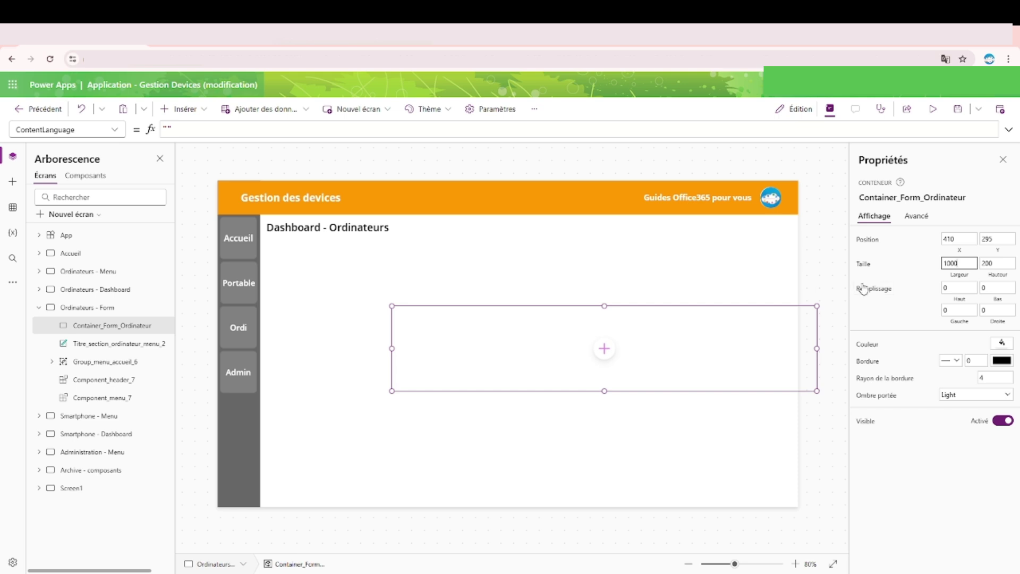
Set the container's X formula to (App.Width + 100) - Container_Form_Ordinateur.Width
click(959, 240)
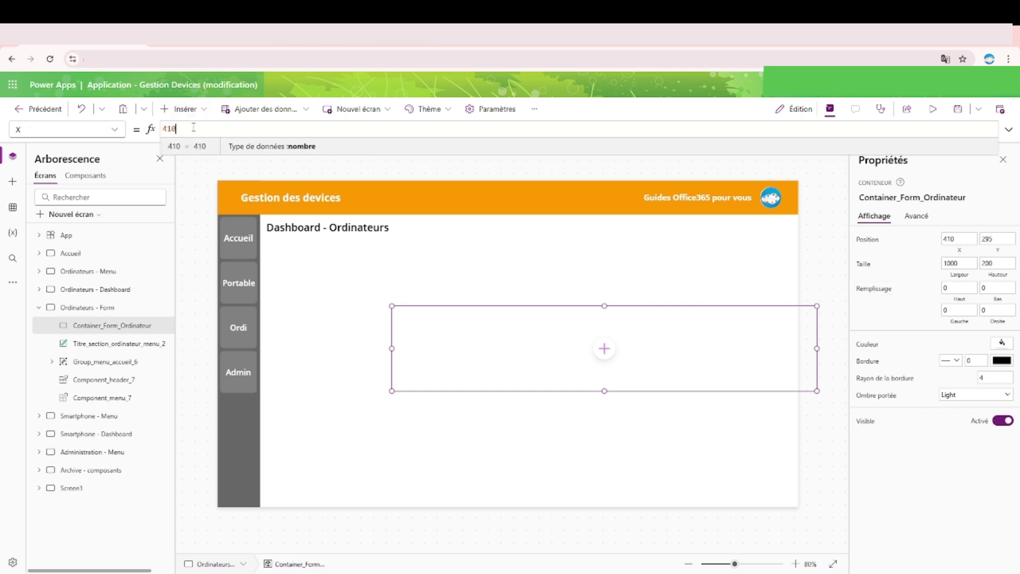
double_click(168, 128)
key(BackSpace)
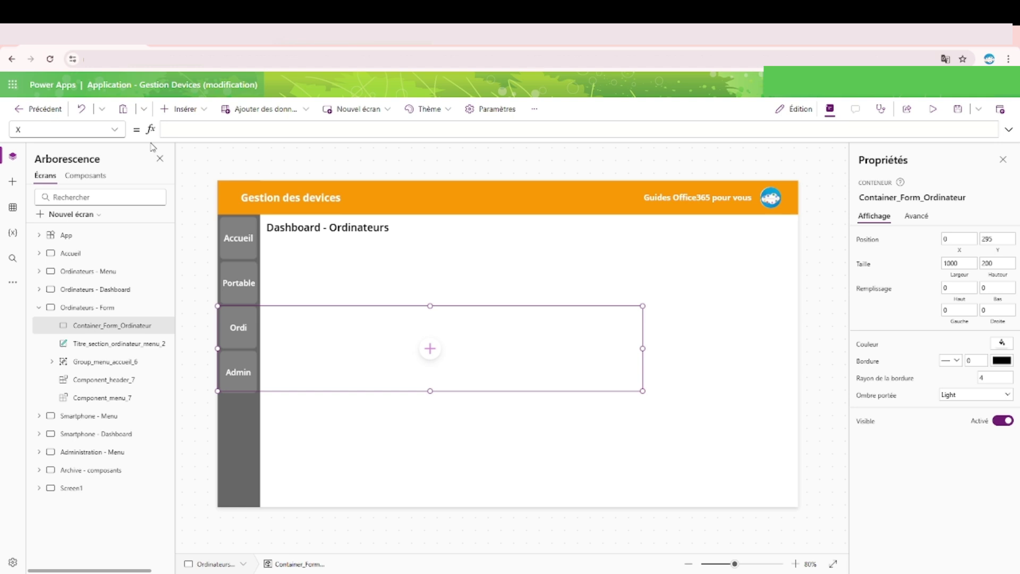
text(App.)
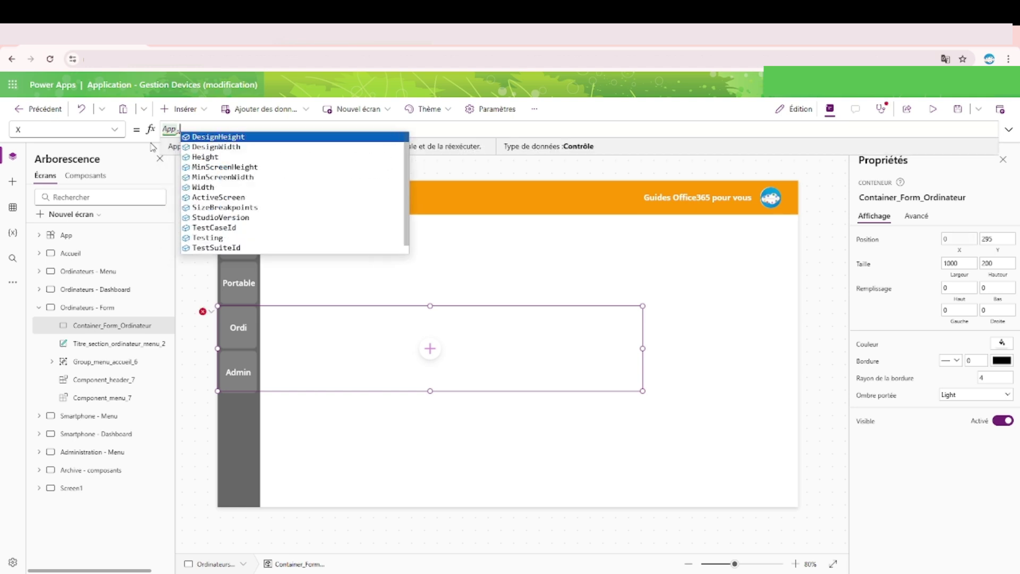
text(Width)
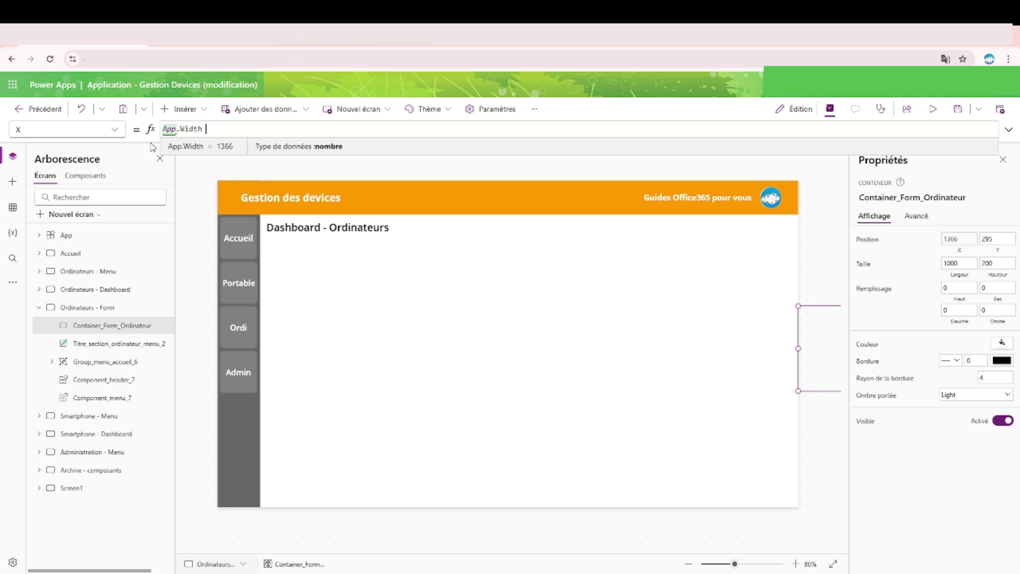
text(+ 100)
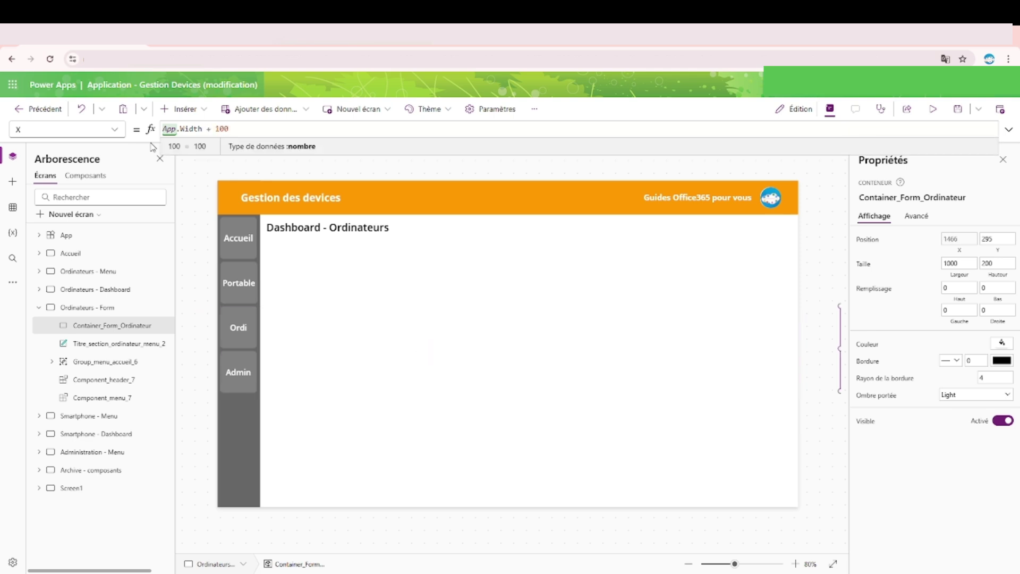
key(Home)
text(()
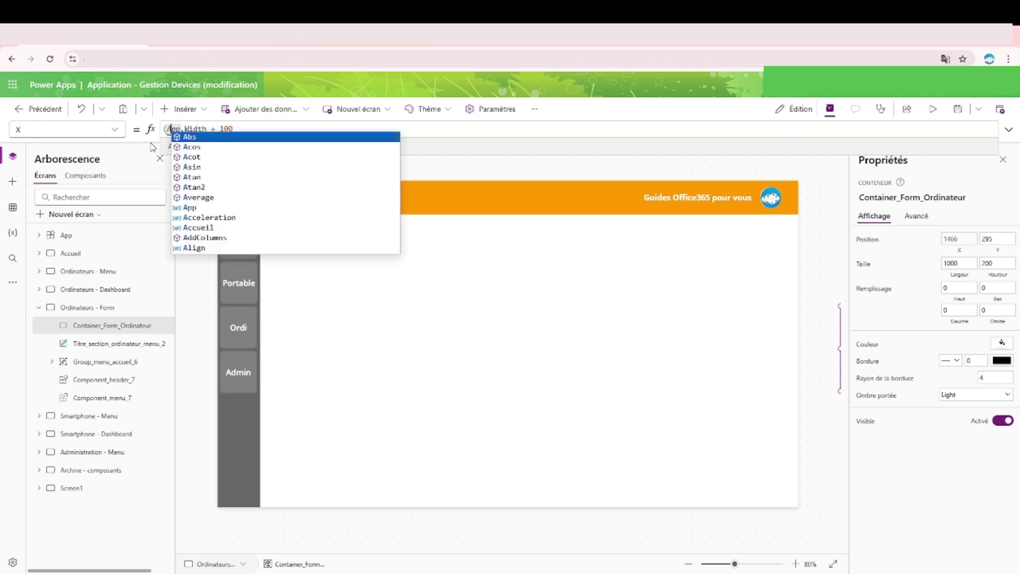
key(End)
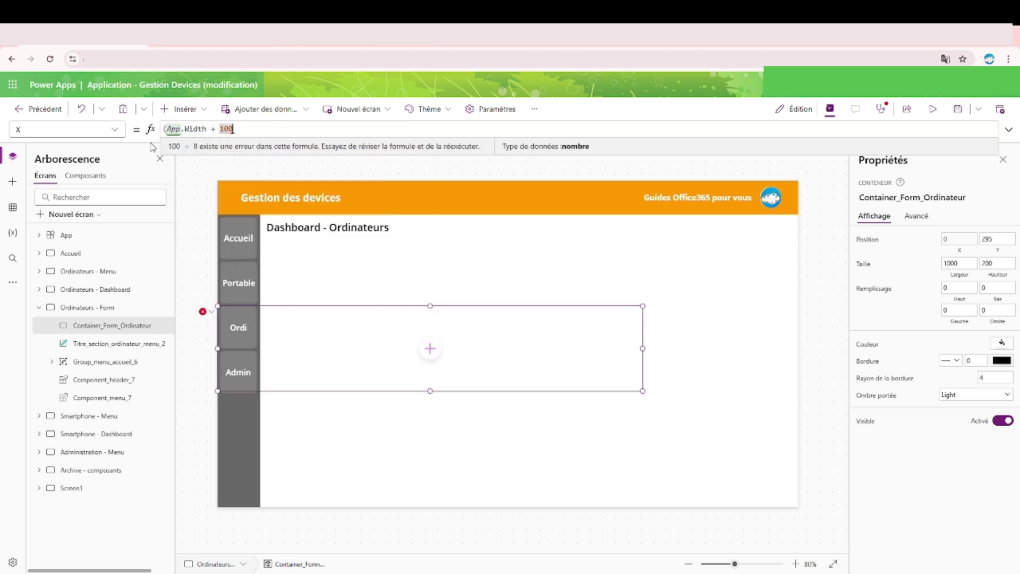
text() )
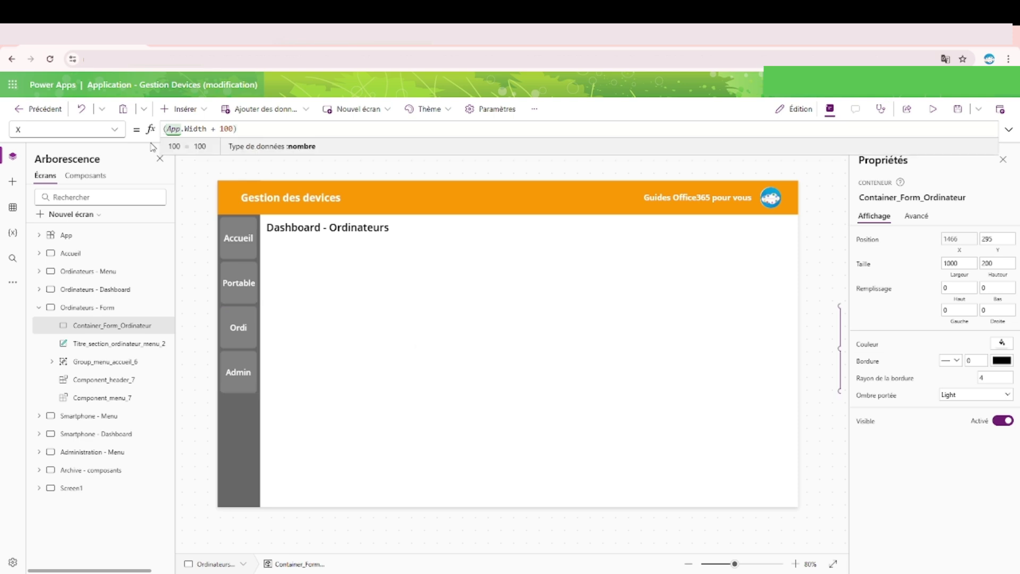
text(- )
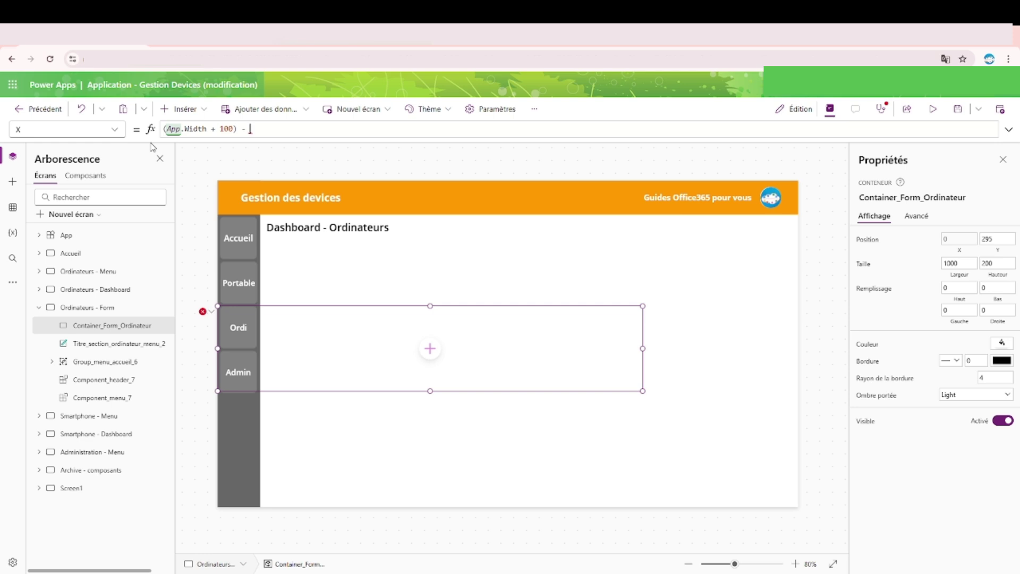
text(Container_Form_Ordinateur.w)
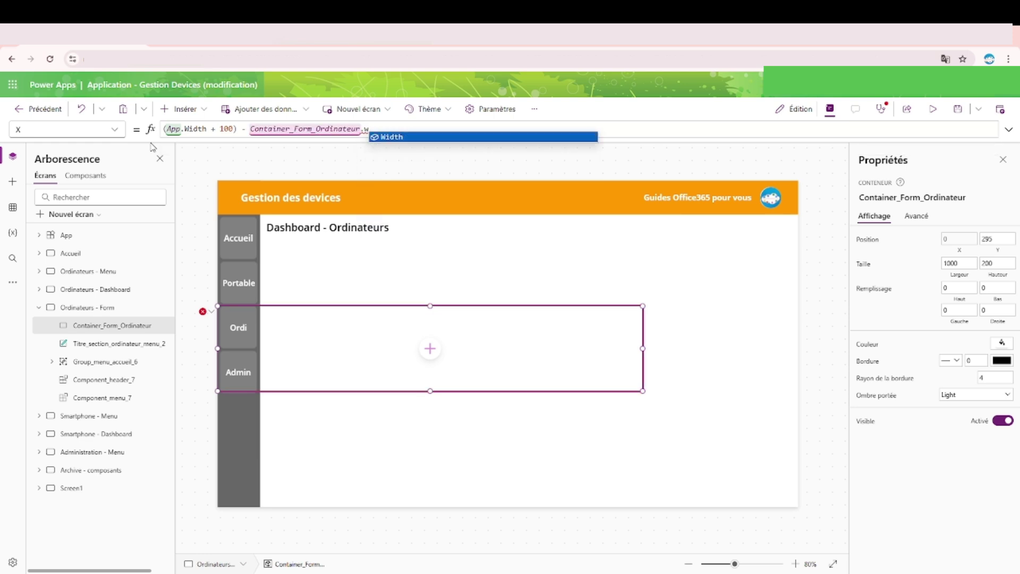
key(Tab)
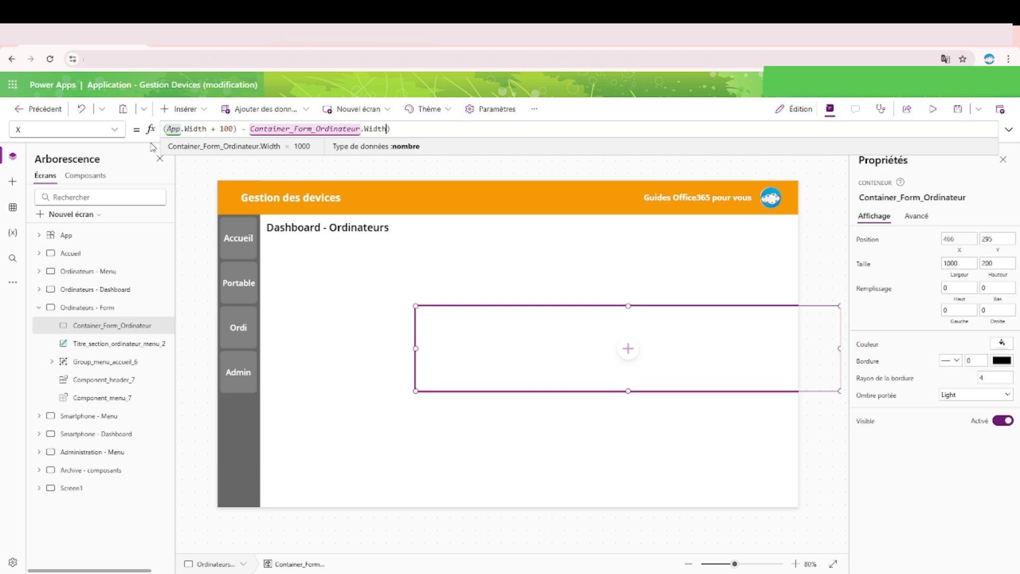
Centre the container horizontally by wrapping the whole X expression in parentheses and dividing it by 2
text())
key(ctrl+Left)
key(ctrl+Left)
key(ctrl+Left)
key(ctrl+Left)
key(ctrl+Left)
key(ctrl+Left)
key(ctrl+Left)
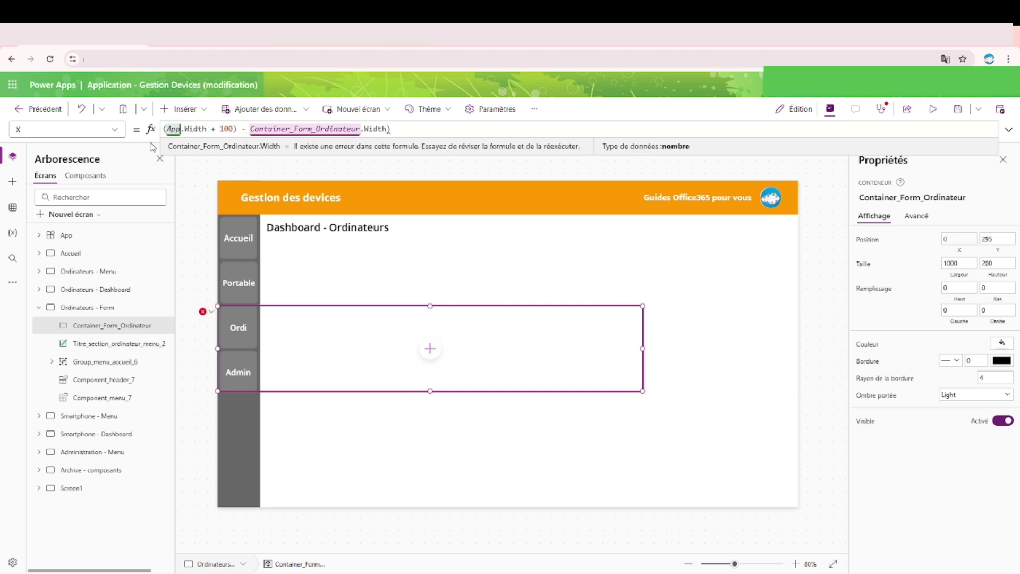
text(()
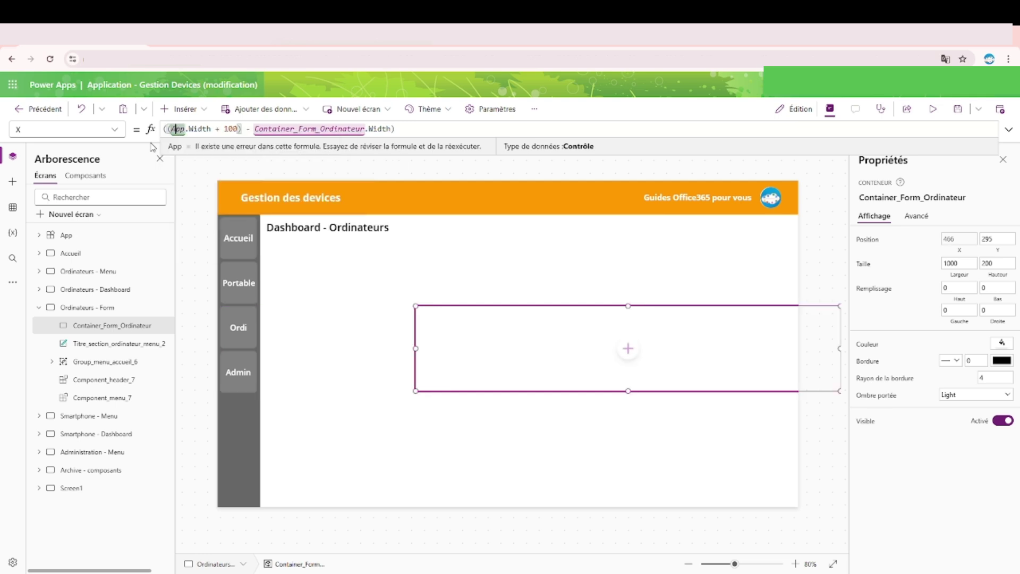
key(ctrl+Right)
key(ctrl+Right)
key(ctrl+Right)
key(ctrl+Right)
key(Right)
key(Right)
key(Right)
key(Right)
key(Right)
key(Right)
key(Right)
key(Right)
key(Right)
key(Right)
key(Right)
key(Right)
key(Right)
key(Right)
key(Right)
key(Right)
key(Right)
key(Right)
key(Right)
key(Right)
text(/ 2)
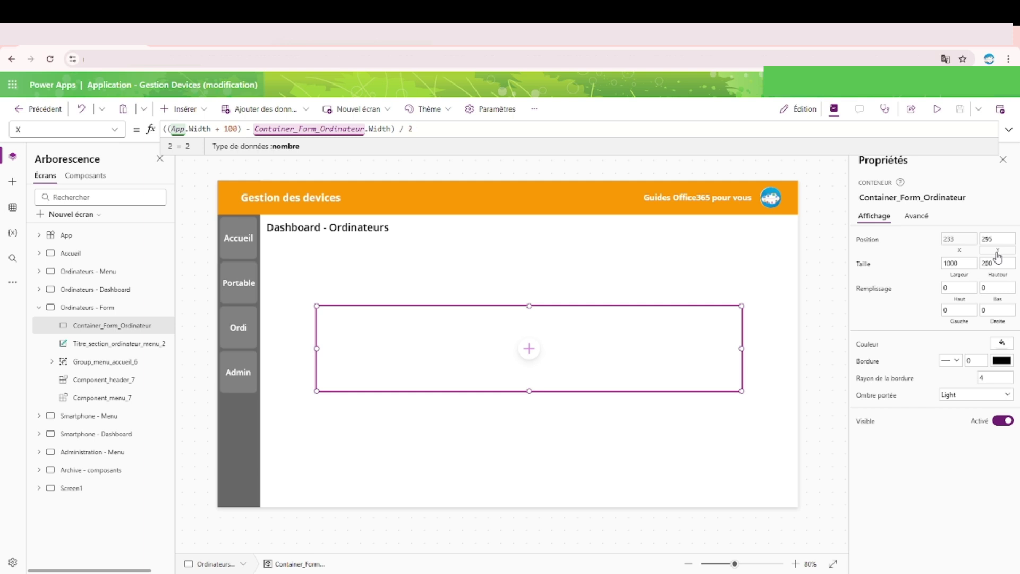
Copy the text input from Screen1 into Container_Form_Ordinateur on the Ordinateurs - Form screen and move it to about 104, 116
click(88, 307)
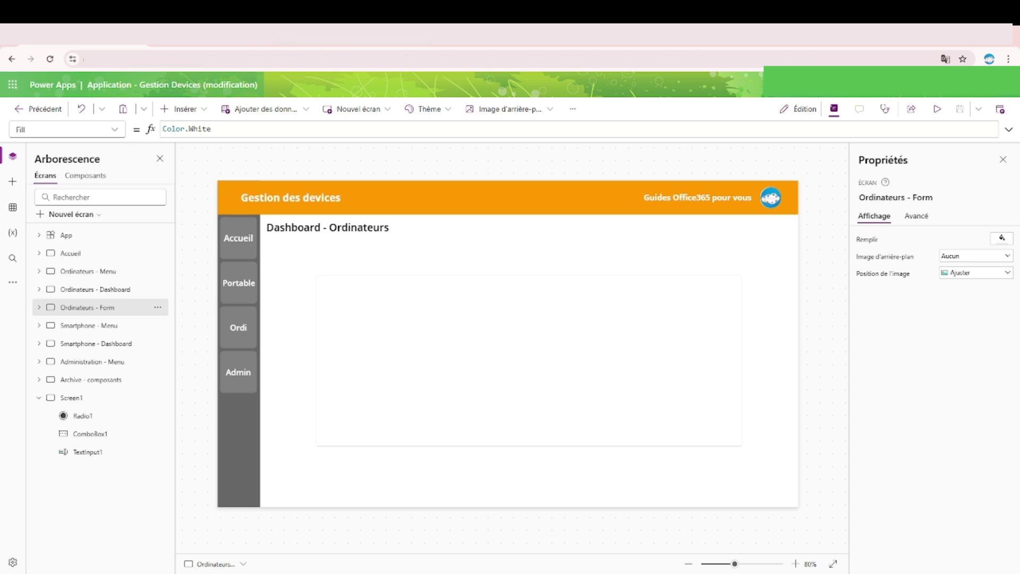
click(69, 398)
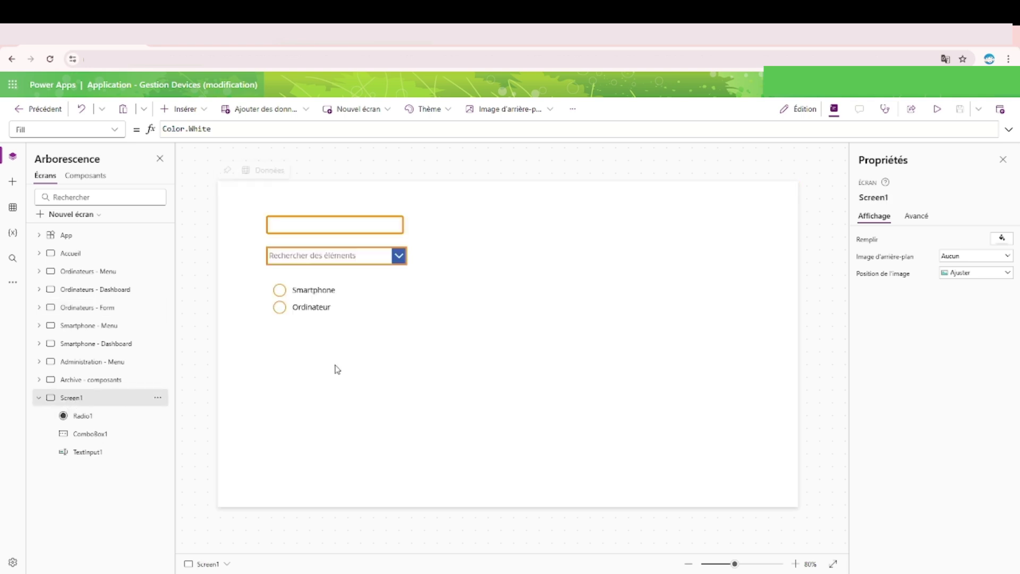
click(372, 230)
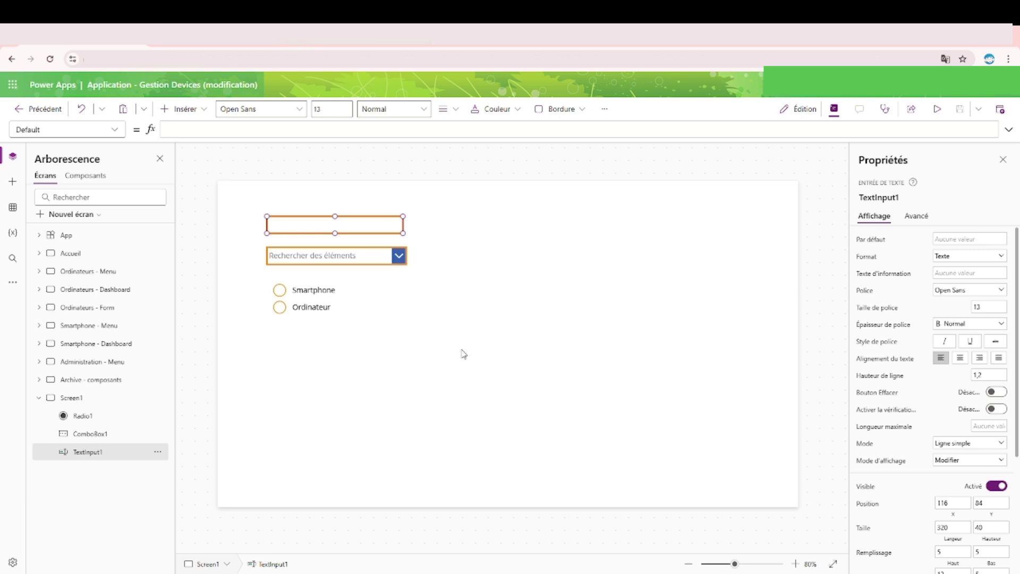
click(111, 313)
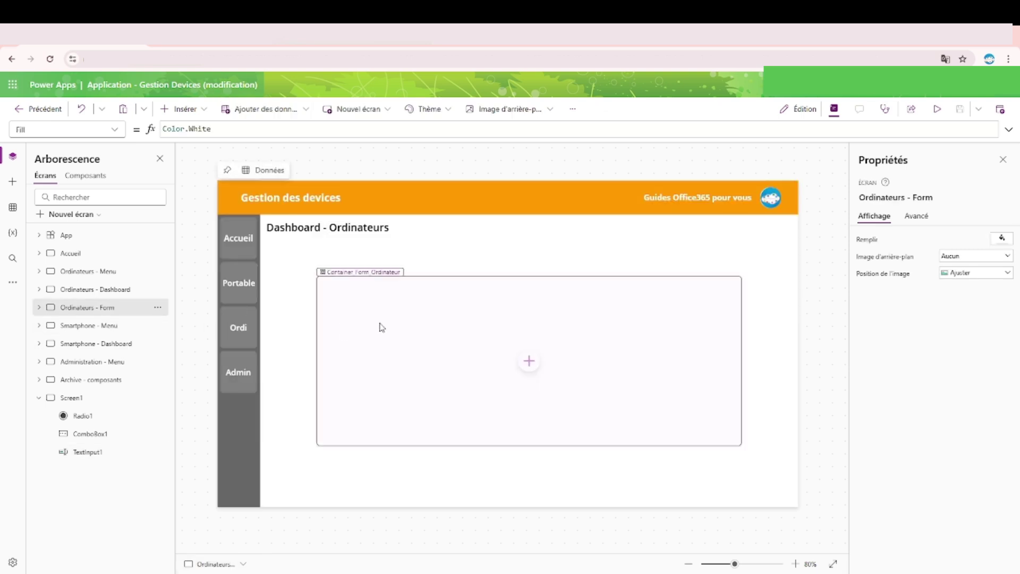
click(380, 324)
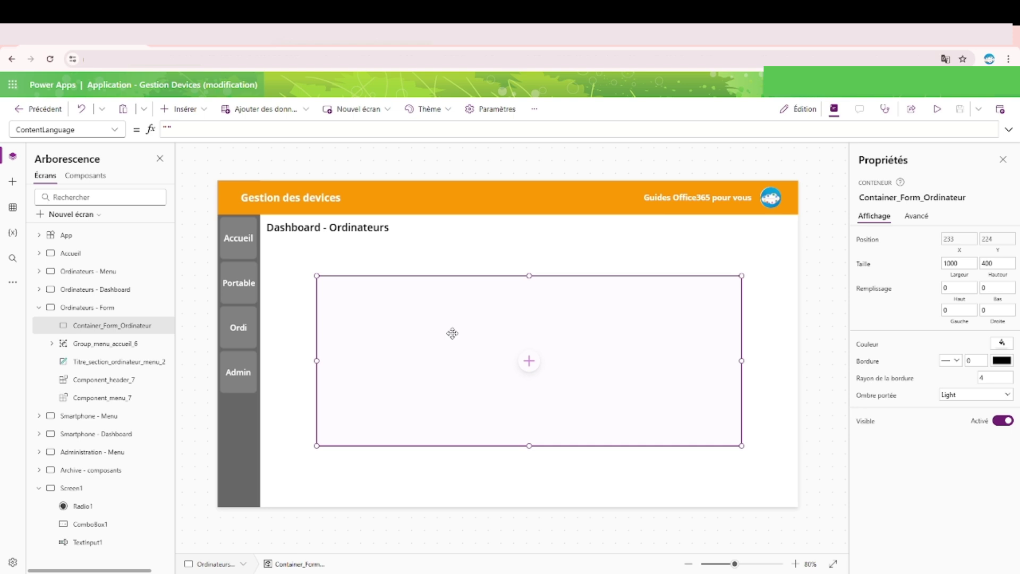
key(ctrl+v)
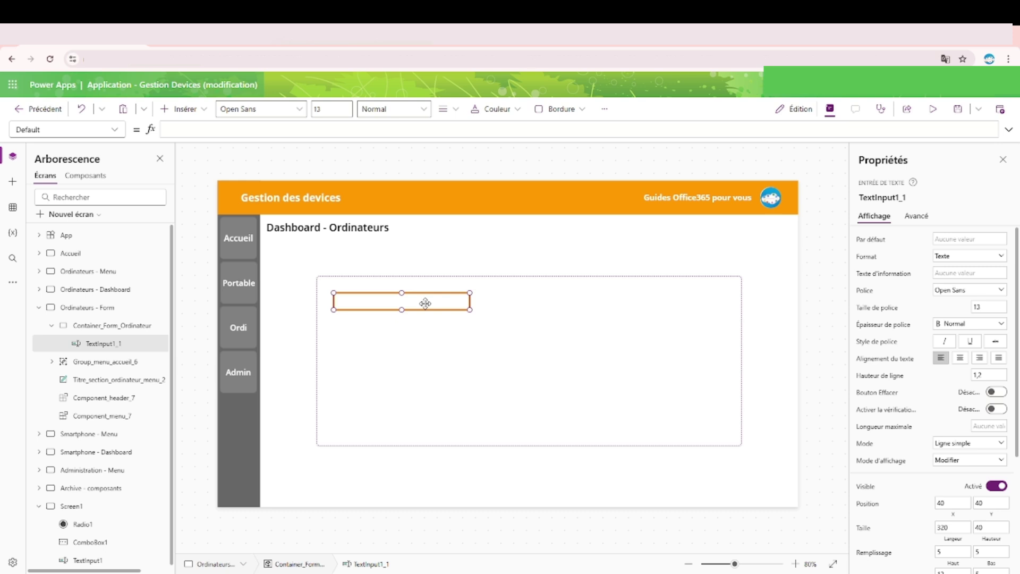
drag(426, 302, 451, 335)
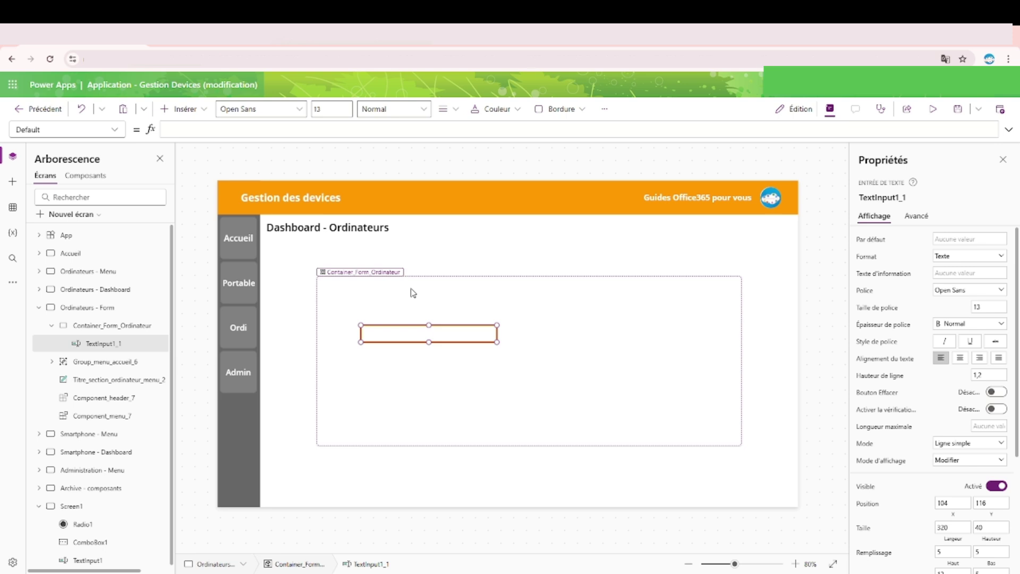
Paste a second text input directly on the form screen, place it over the container at about 629, 295, and delete it
click(350, 265)
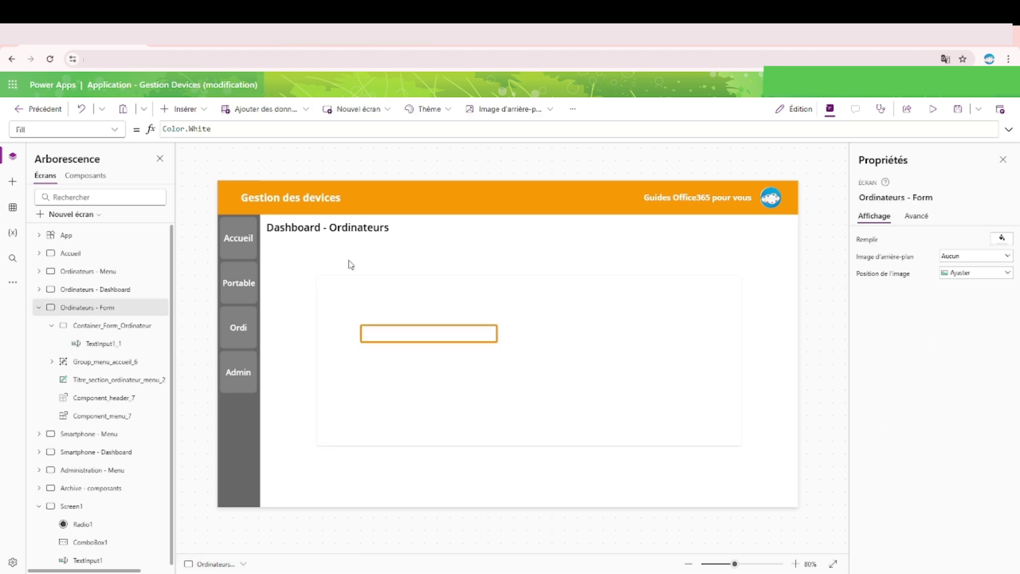
key(ctrl+v)
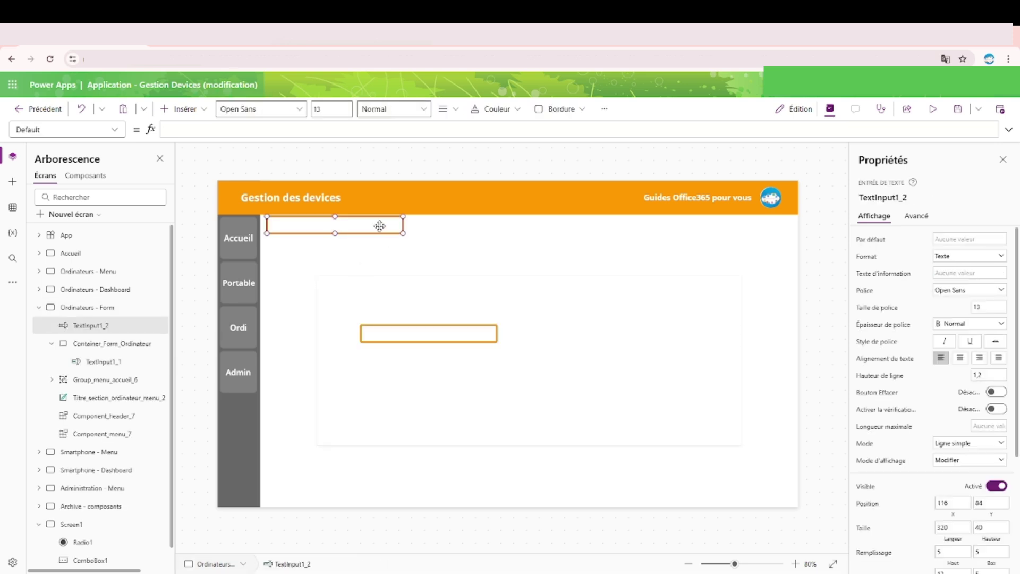
drag(378, 225, 594, 316)
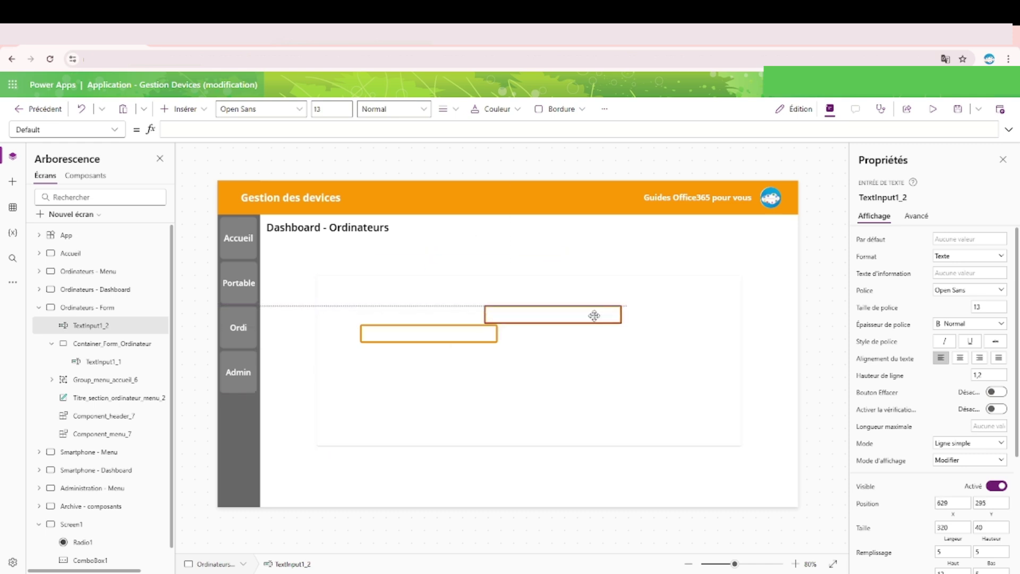
drag(594, 316, 594, 315)
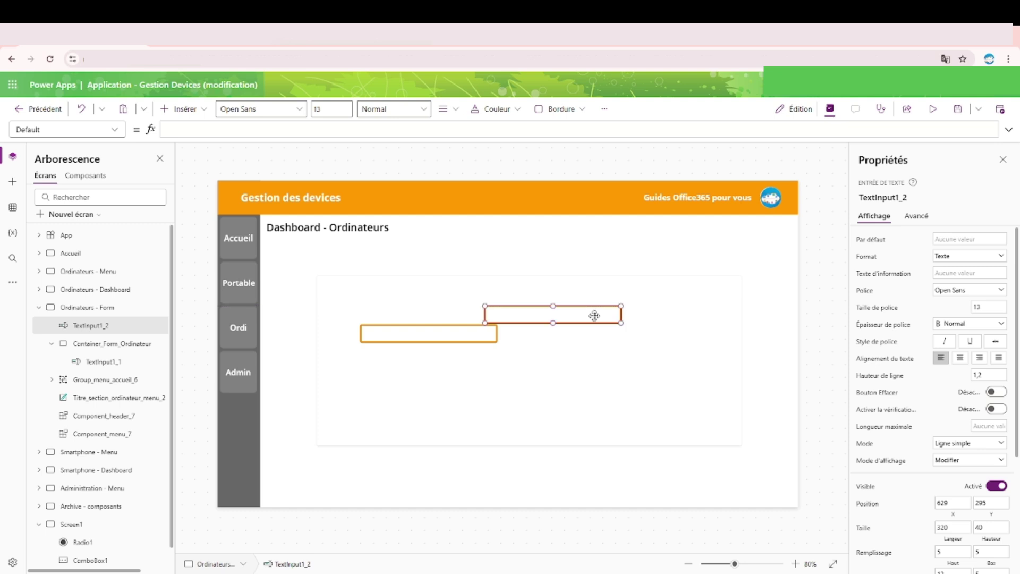
key(Delete)
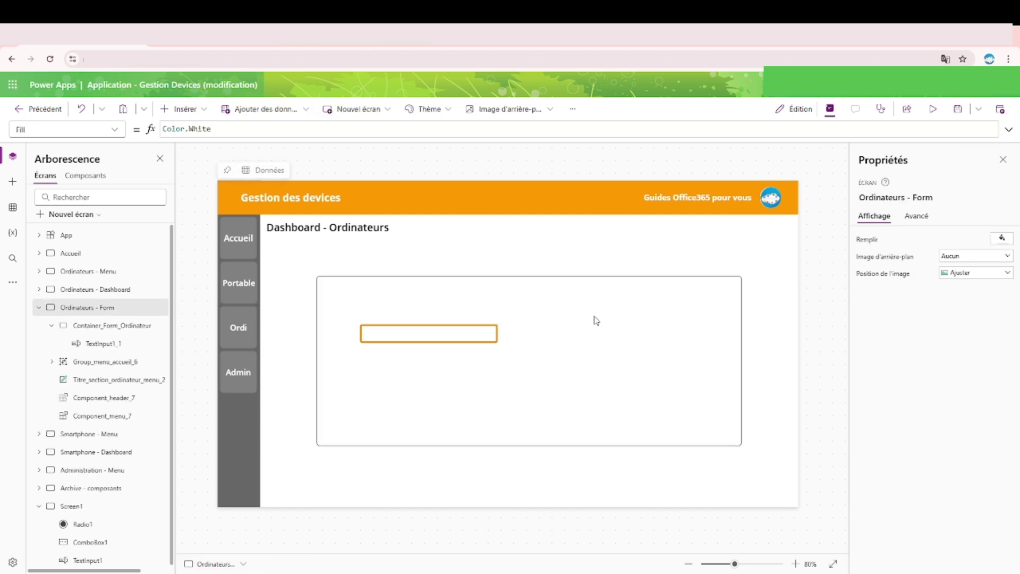
click(441, 336)
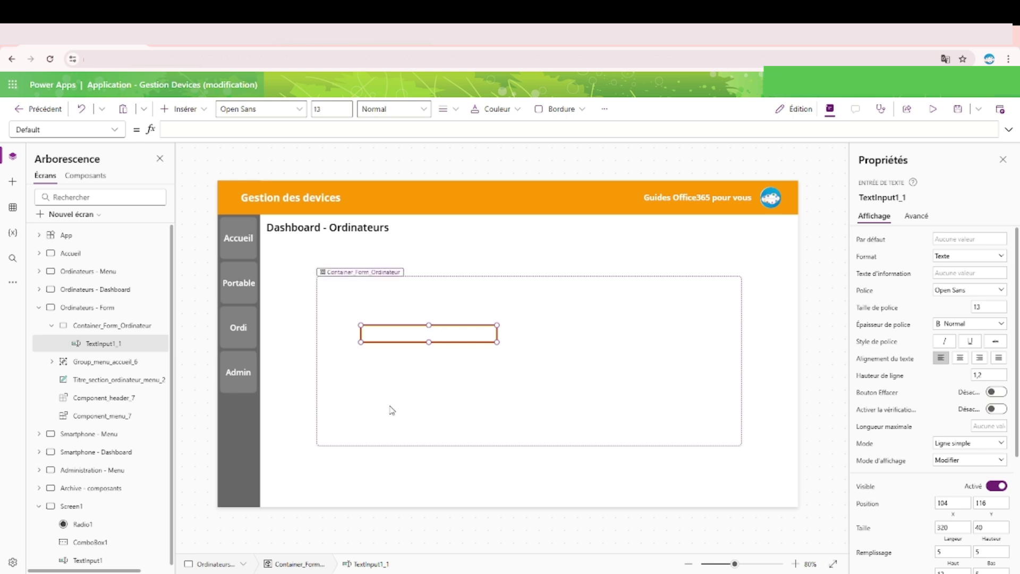
click(376, 301)
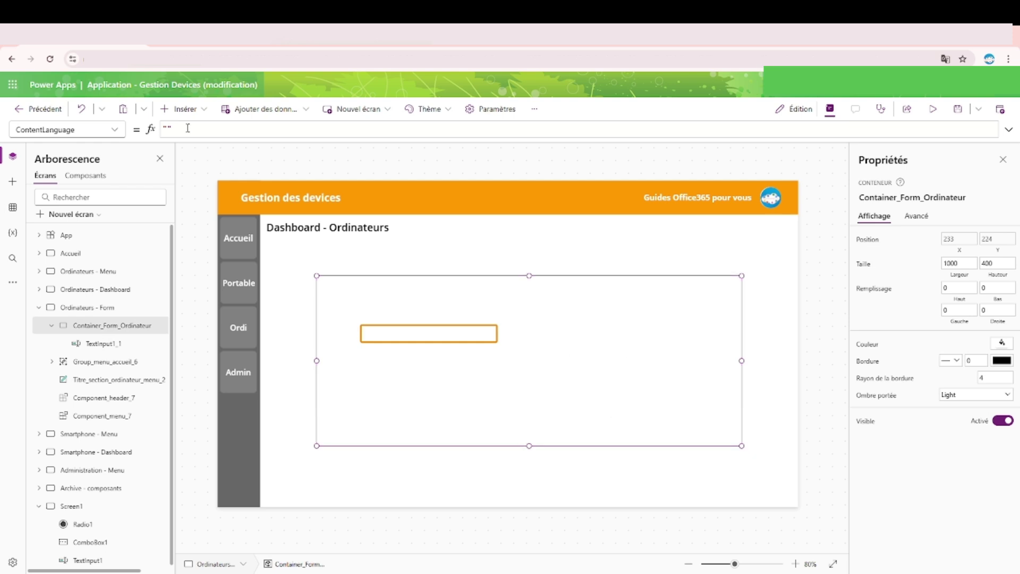
click(184, 109)
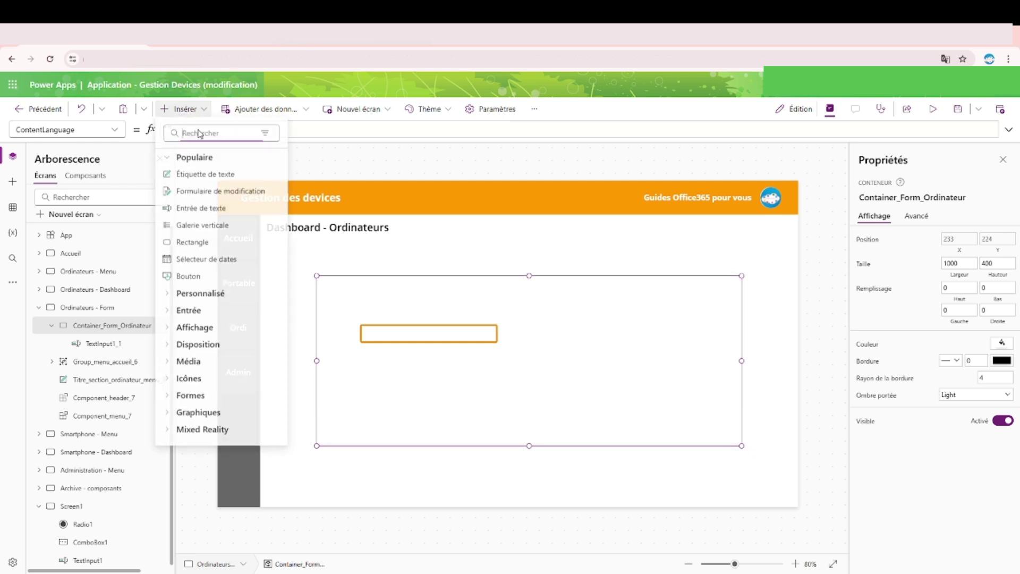
click(45, 316)
click(84, 509)
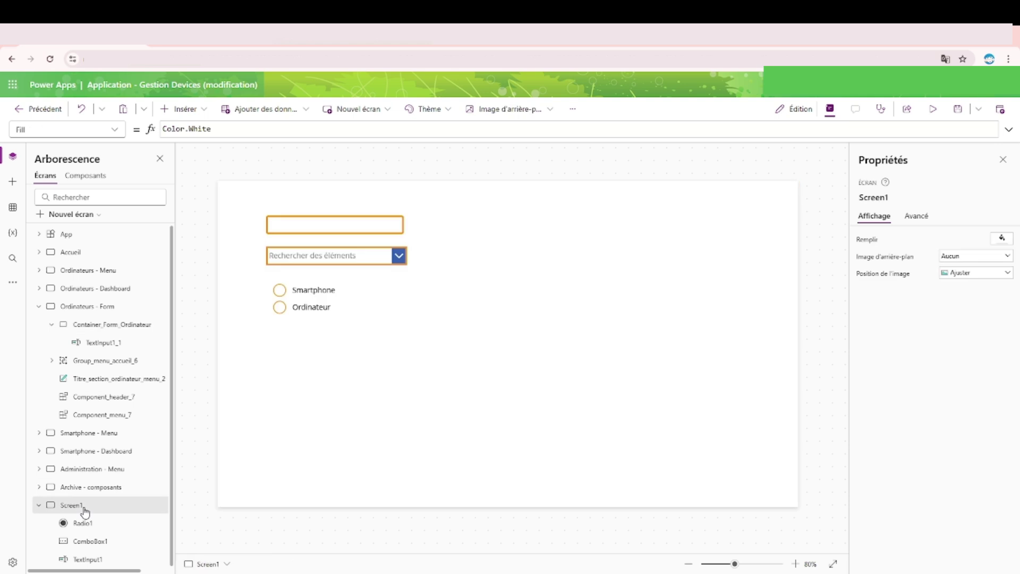
Insert a text label on the Ordinateurs - Form screen and place it just above the text input, at about 342, 295
click(105, 308)
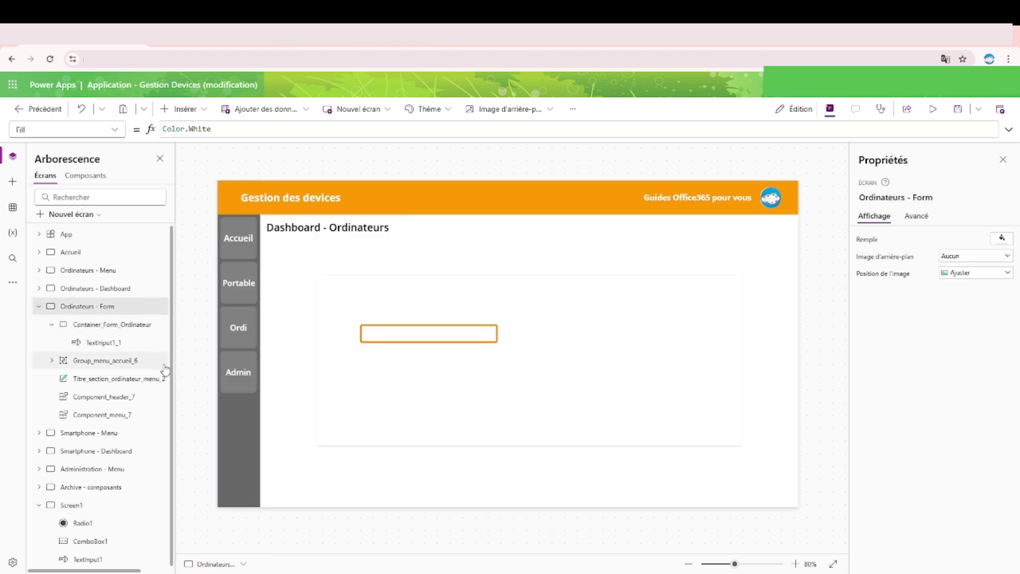
click(194, 113)
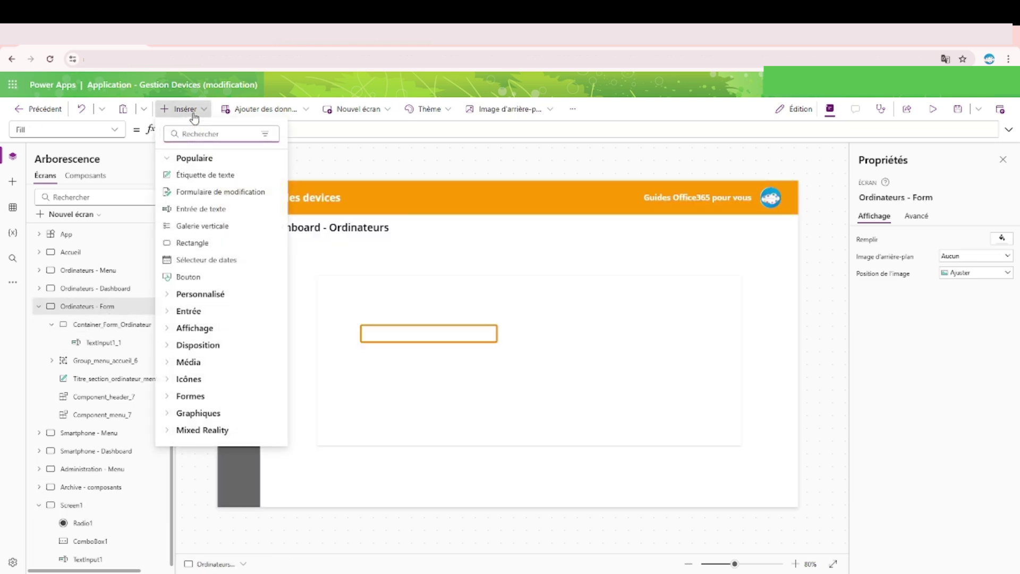
click(207, 175)
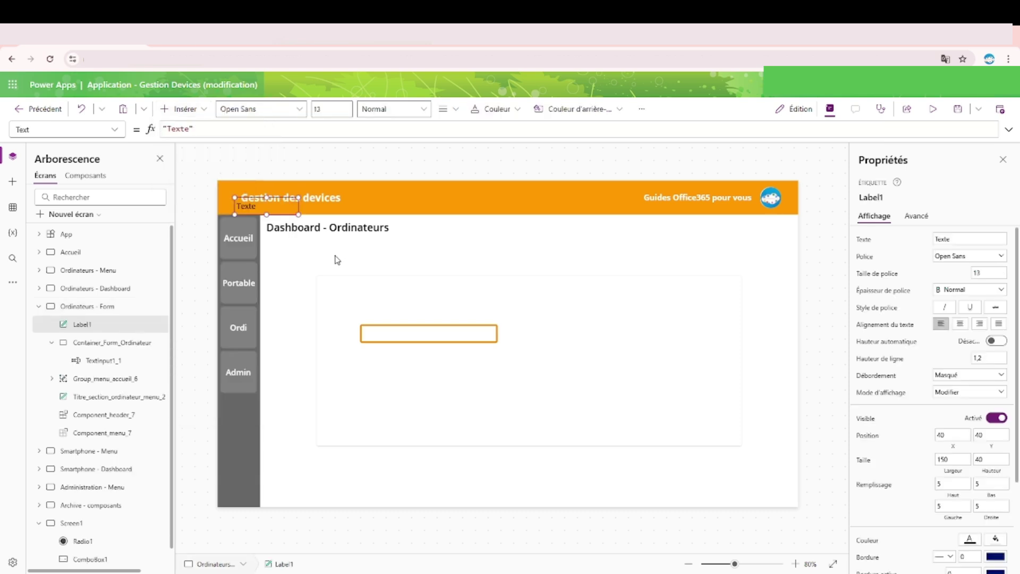
drag(277, 207, 407, 315)
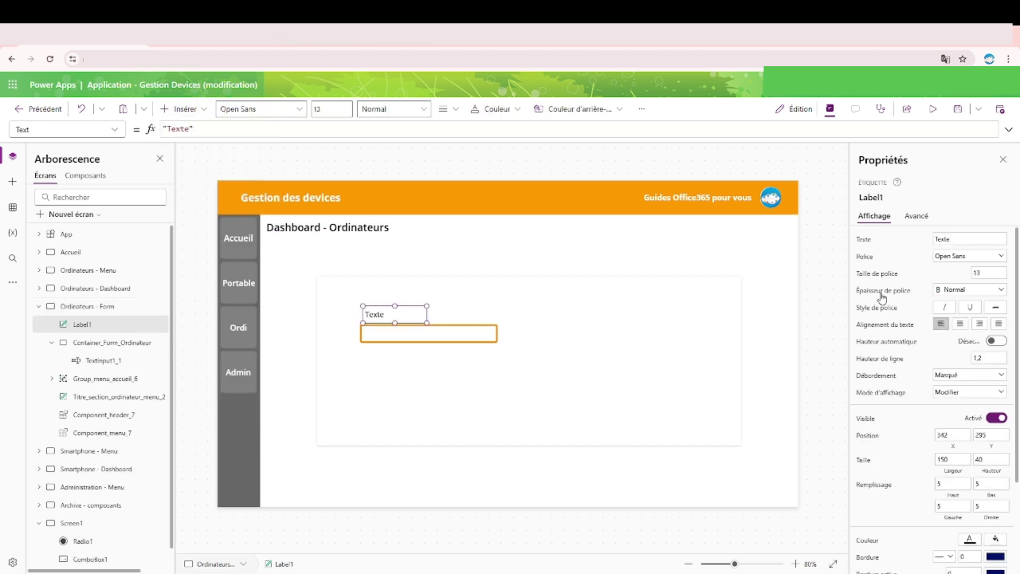
Format the new label with Demi-gras weight and font size 14, and set its text to Designation
click(972, 297)
click(964, 317)
click(996, 277)
key(BackSpace)
text(6)
text(4)
double_click(964, 238)
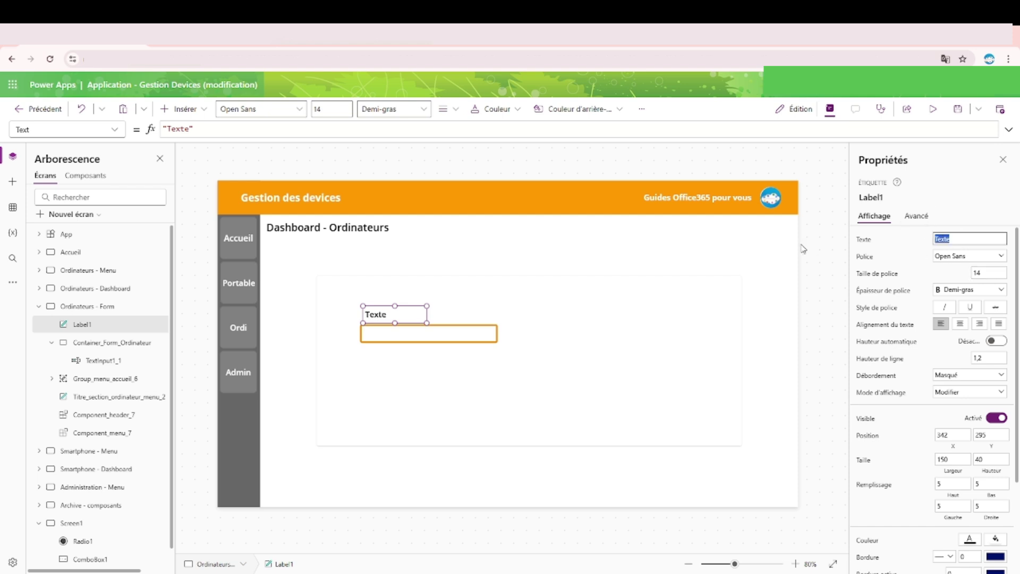
text(Designation)
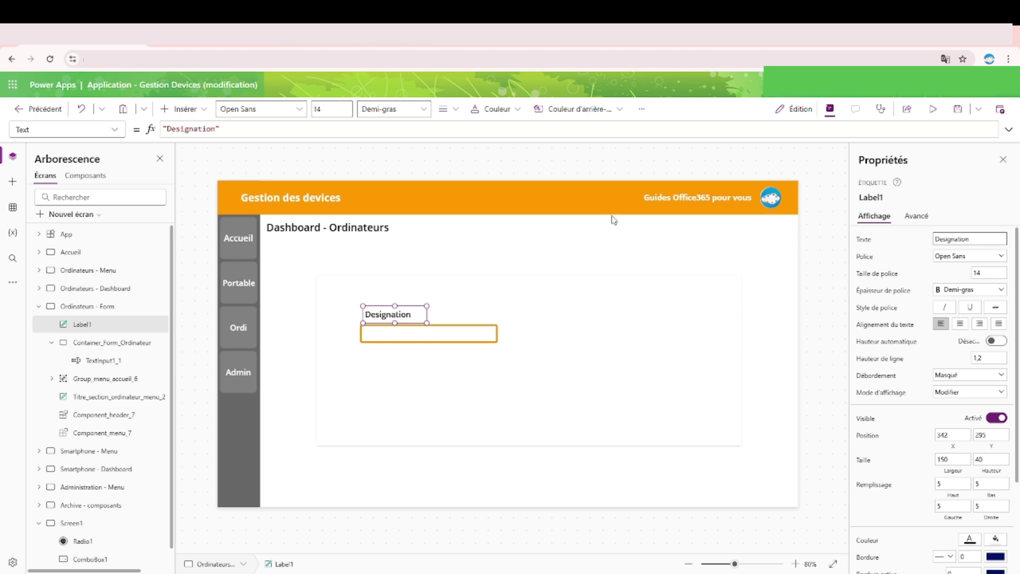
Set the Designation label's font size to 12 and shift it to about 333, 295 above the text input
click(990, 273)
key(BackSpace)
text(2)
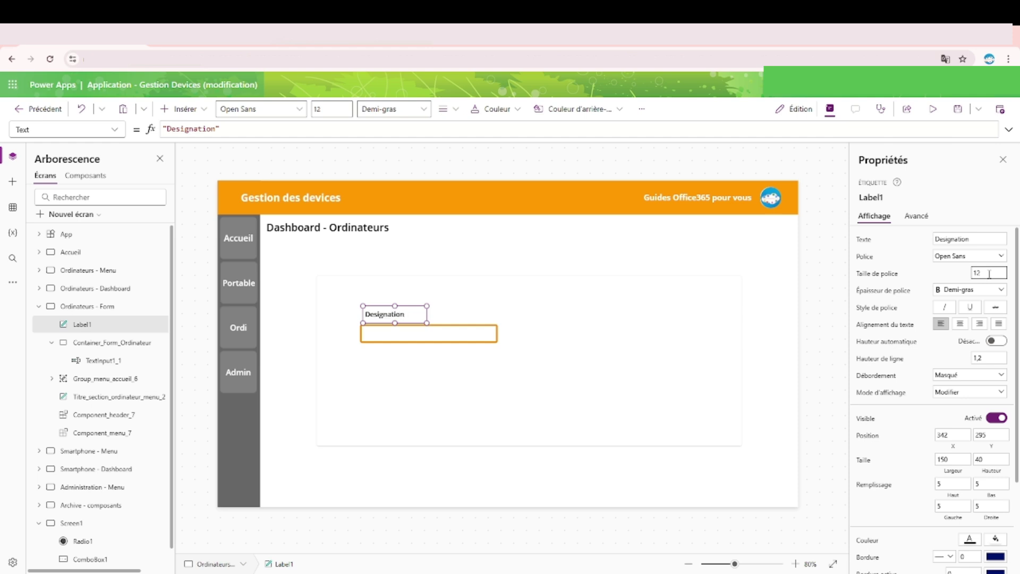
drag(400, 314, 396, 315)
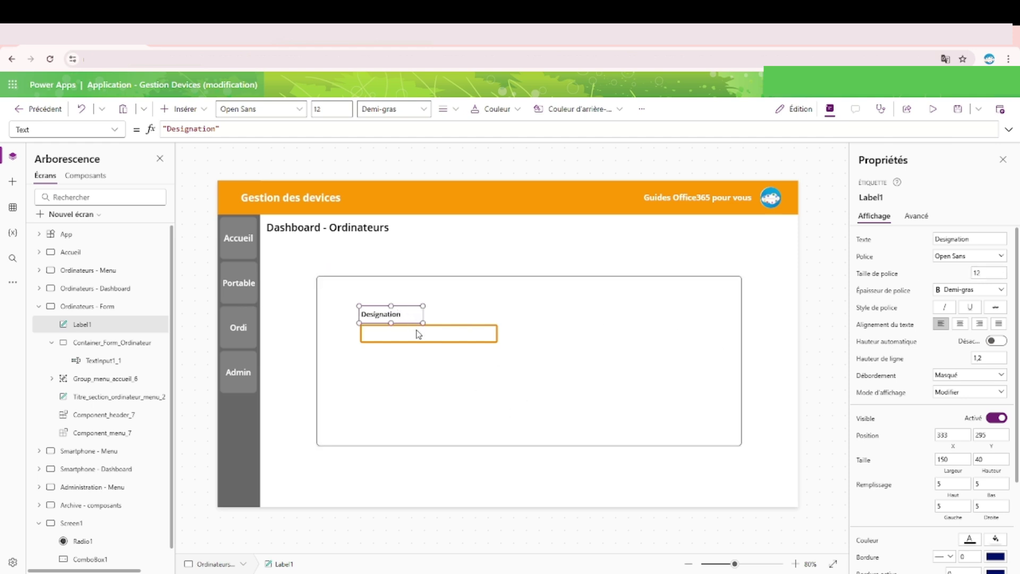
Replace the Designation label with a copy inside Container_Form_Ordinateur, placed at 104, 76 directly above the text input
click(408, 339)
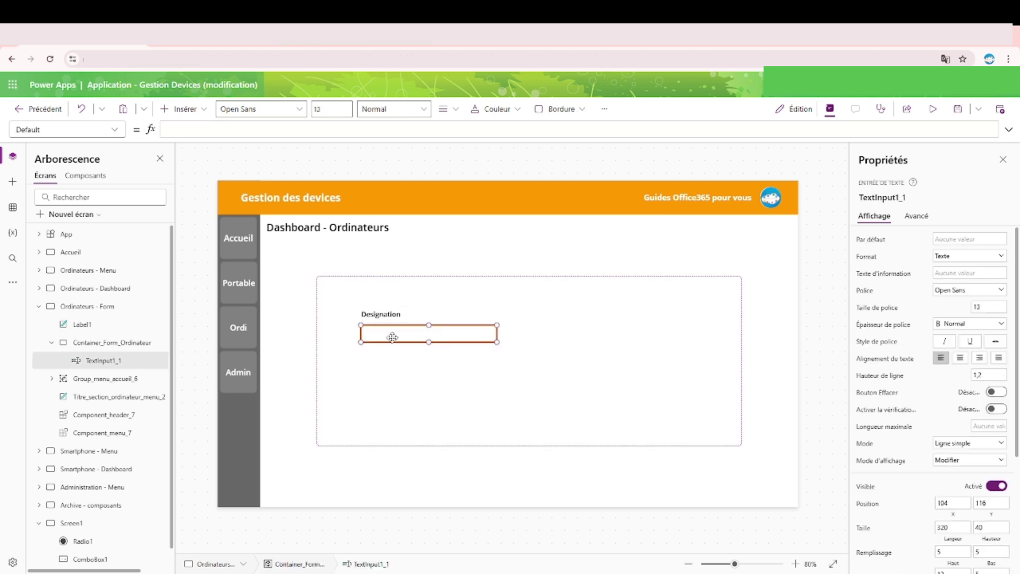
click(109, 329)
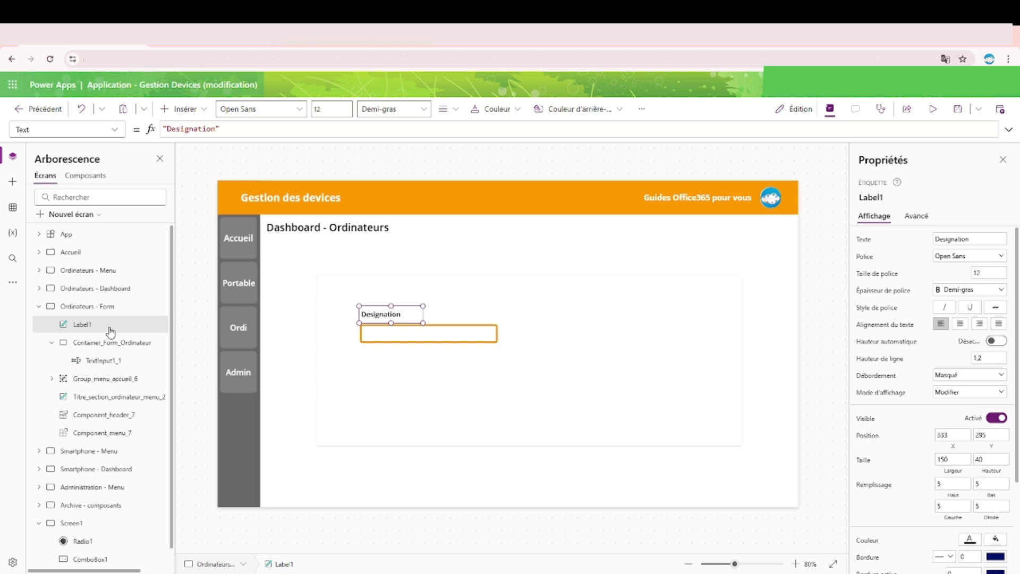
drag(400, 312, 465, 243)
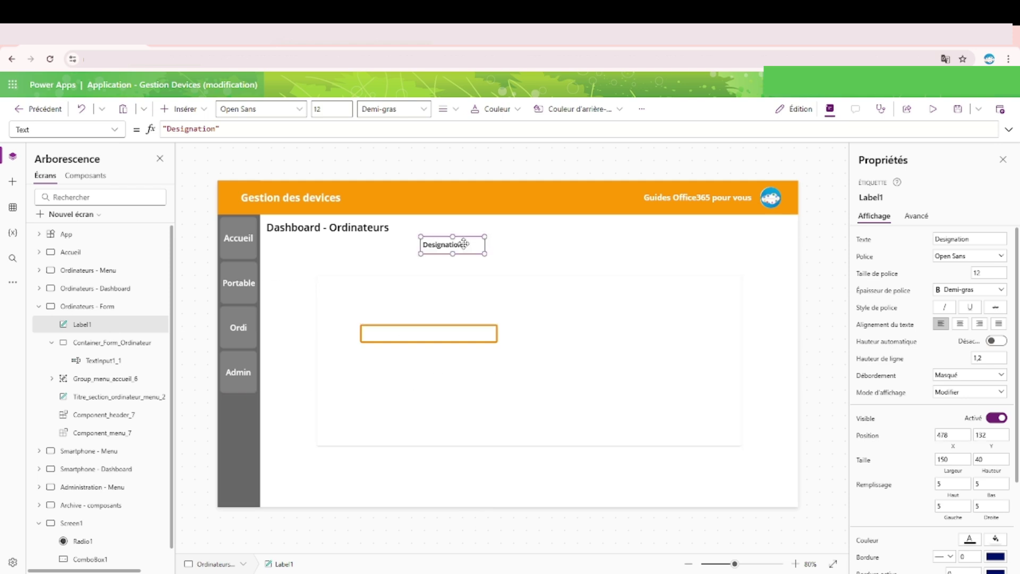
click(467, 305)
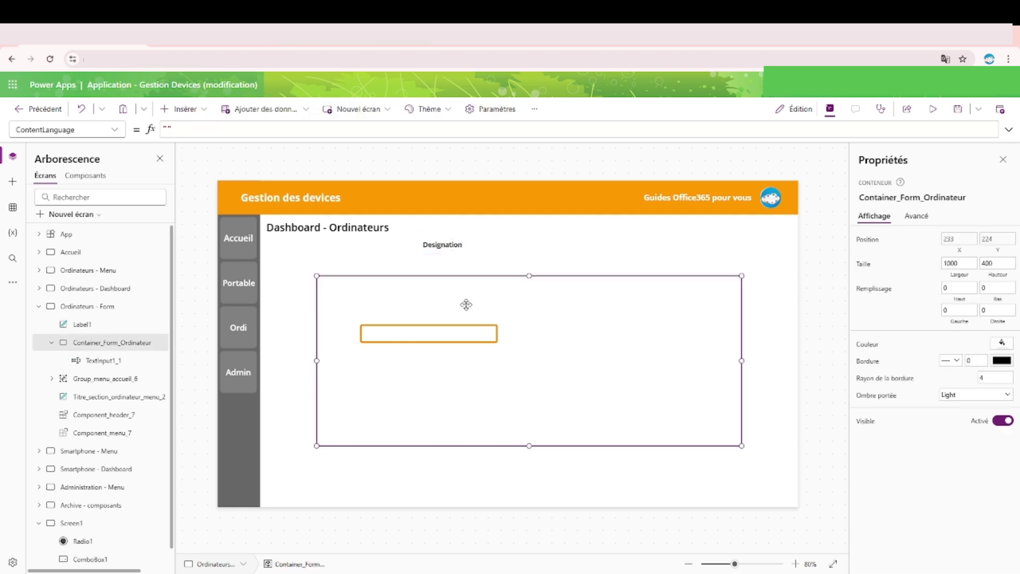
key(ctrl+v)
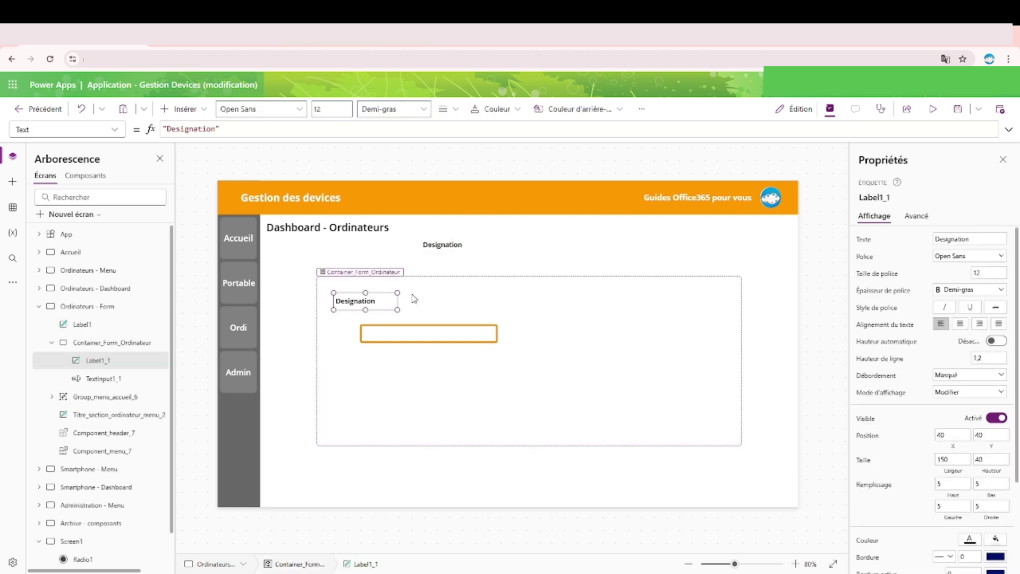
drag(390, 301, 418, 316)
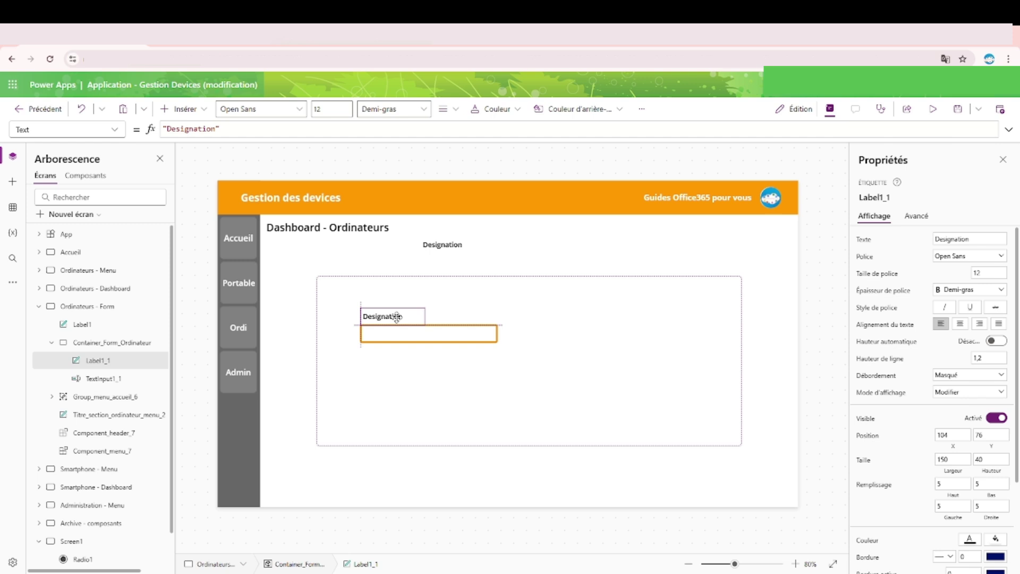
click(417, 245)
key(Delete)
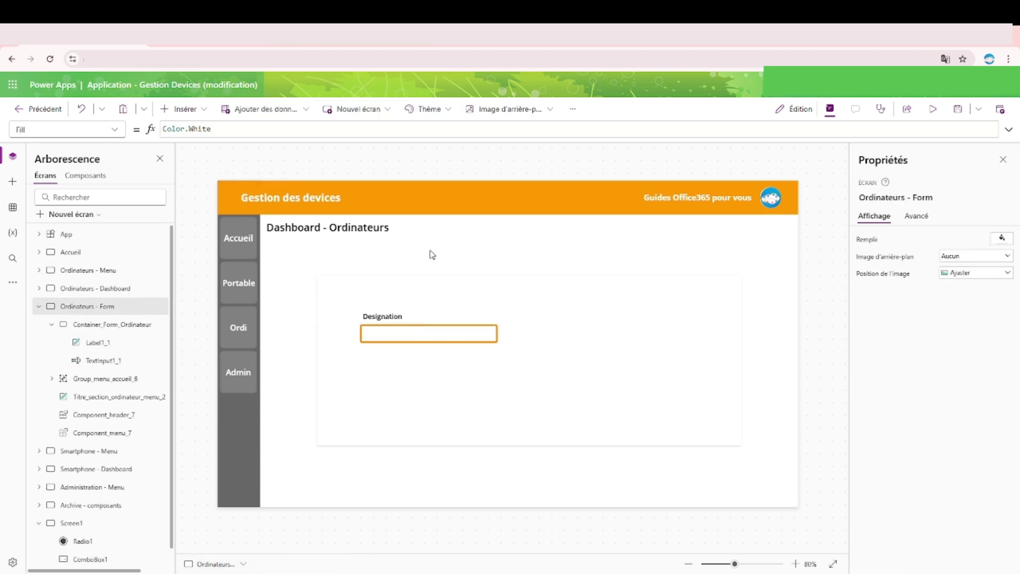
Move the Designation label and its text input together to the container's upper middle, with the label at about 372, 20
click(402, 321)
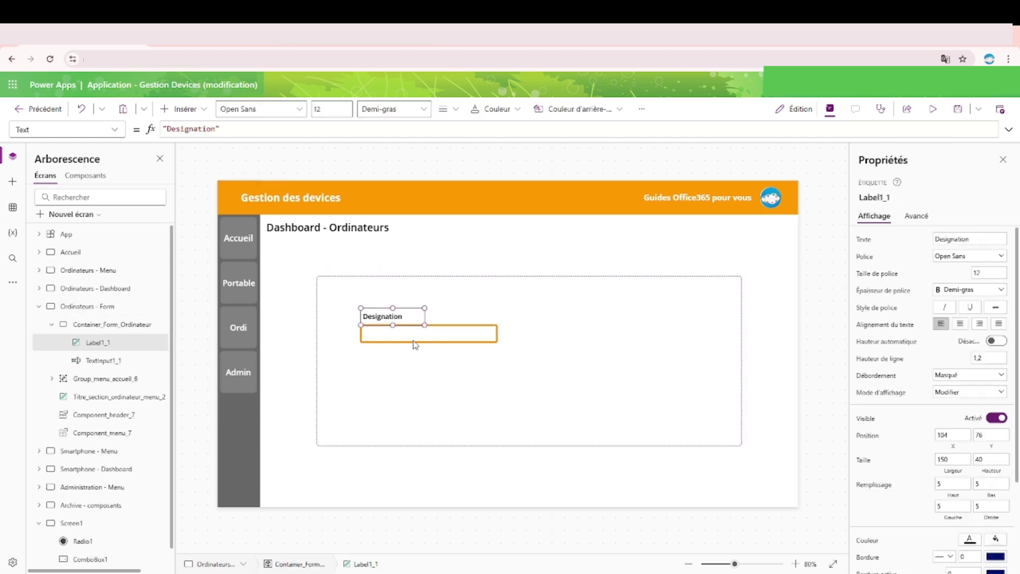
shift+click(420, 339)
drag(420, 340, 533, 315)
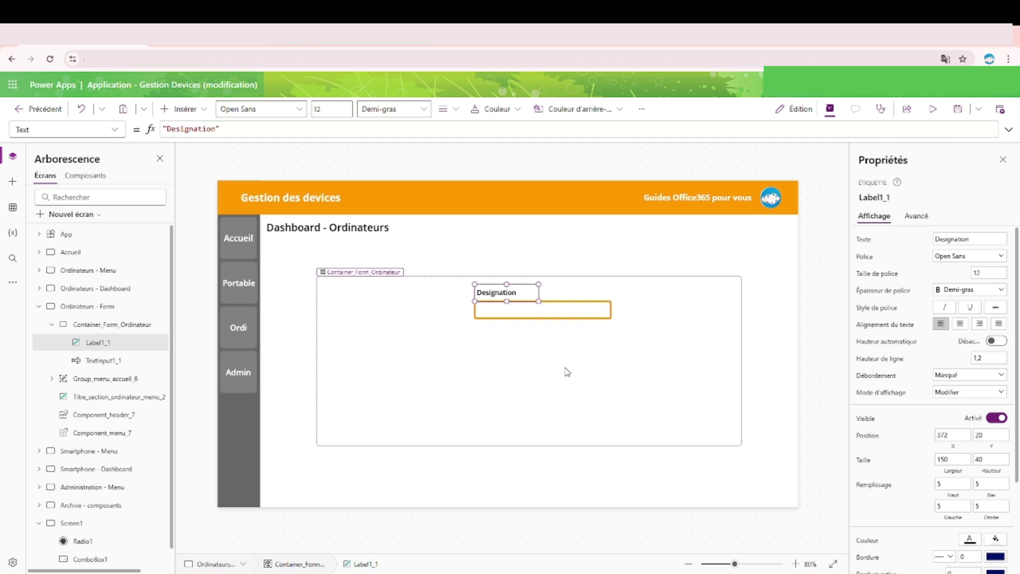
Duplicate the Designation label and text input below the first pair, at about 356, 140 and 356, 180
key(ctrl+v)
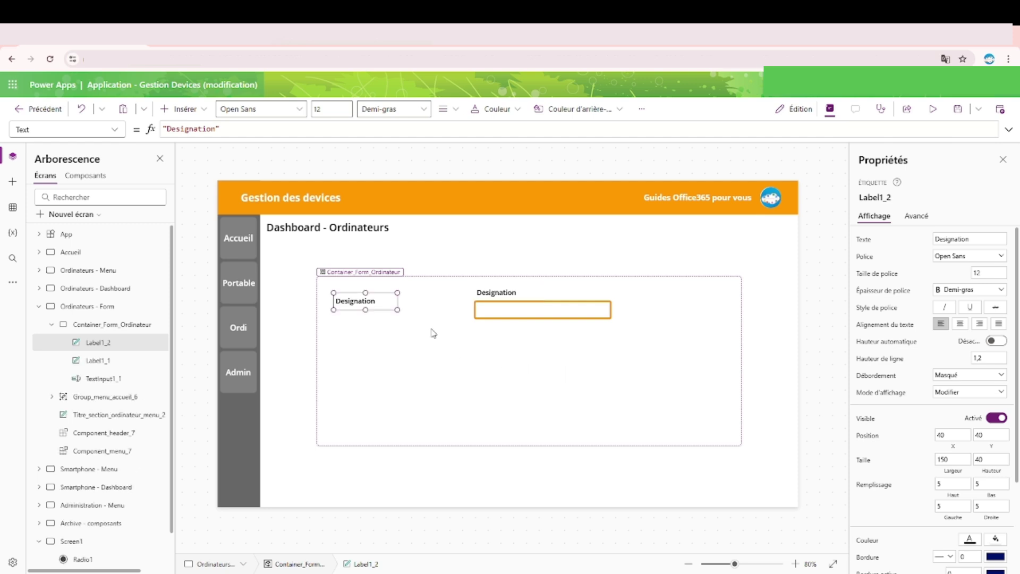
drag(375, 298, 522, 349)
click(500, 316)
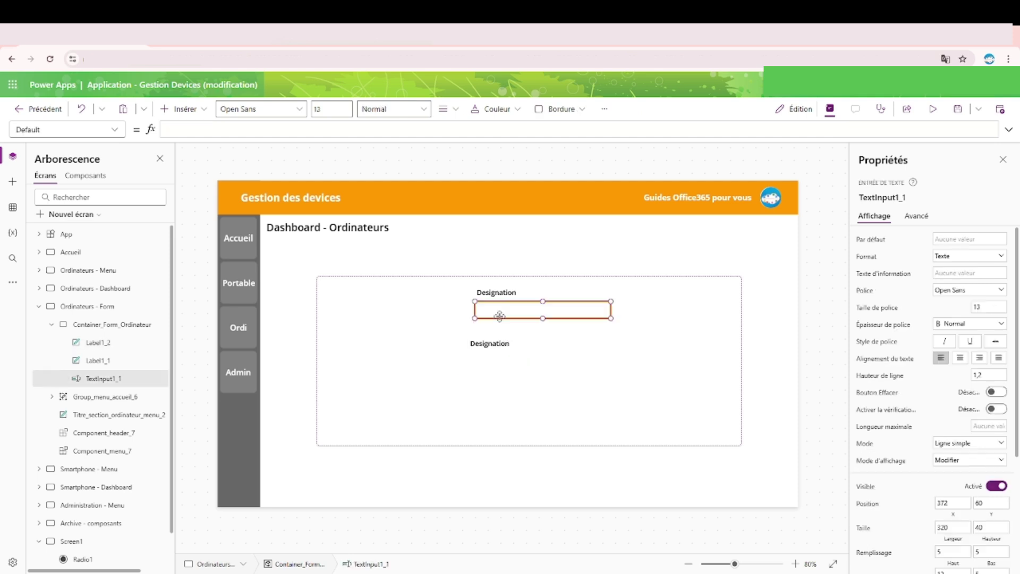
key(ctrl+c)
key(ctrl+v)
drag(399, 303, 535, 364)
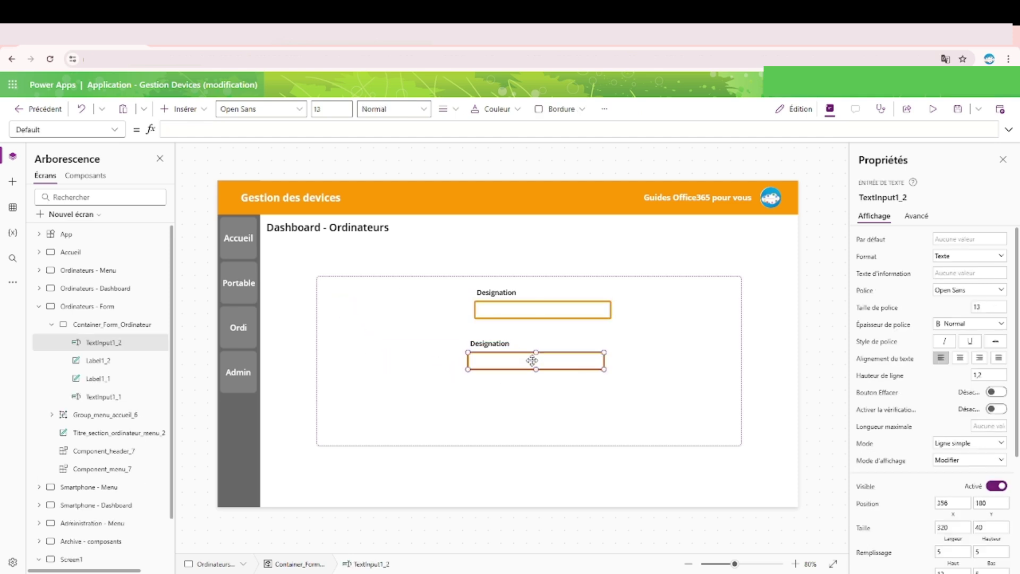
Rename the first text input as TextInput_Form_Ordinateur_Designation
click(106, 397)
click(114, 399)
key(BackSpace)
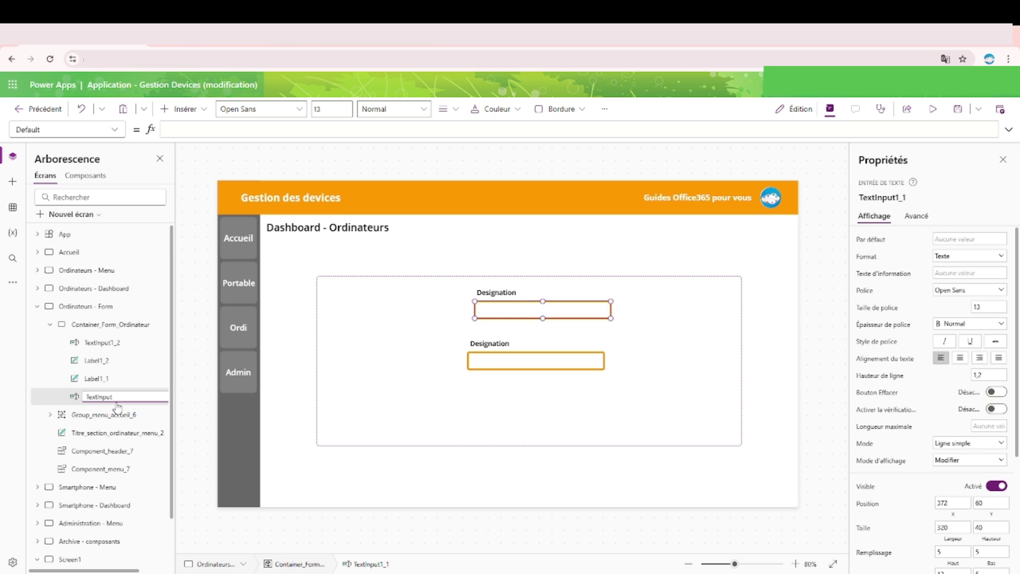
text(_Form_Ordinateur_D)
key(Escape)
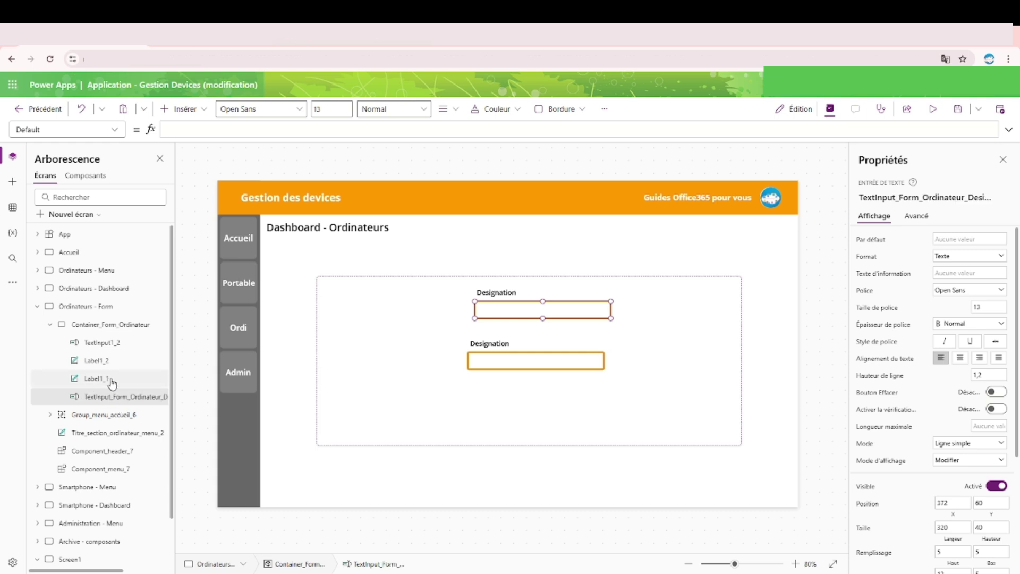
Rename the first label as Label_Form_Ordinateur_Designation, reusing the name of its text input with the prefix changed
click(893, 196)
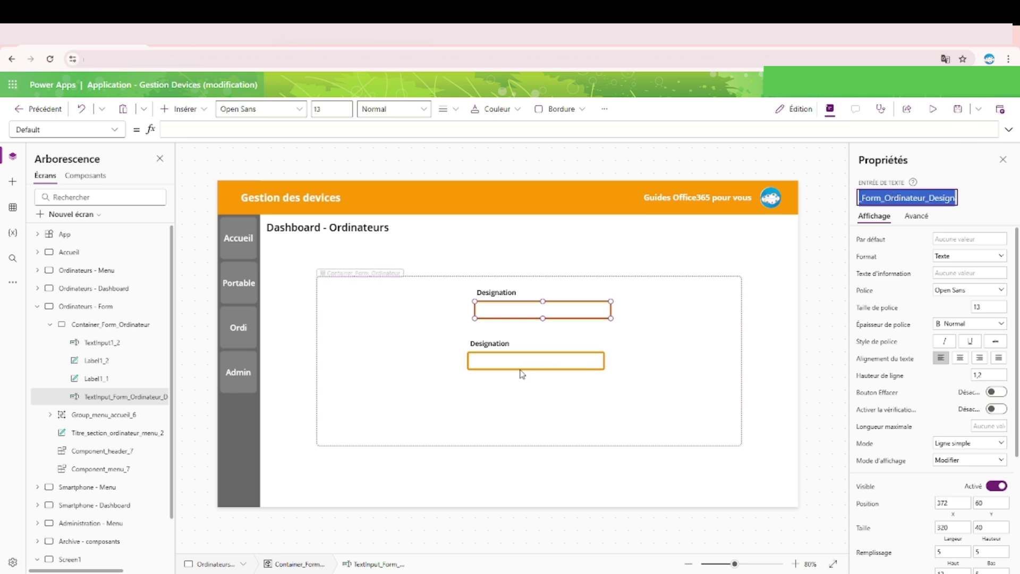
click(512, 292)
click(872, 197)
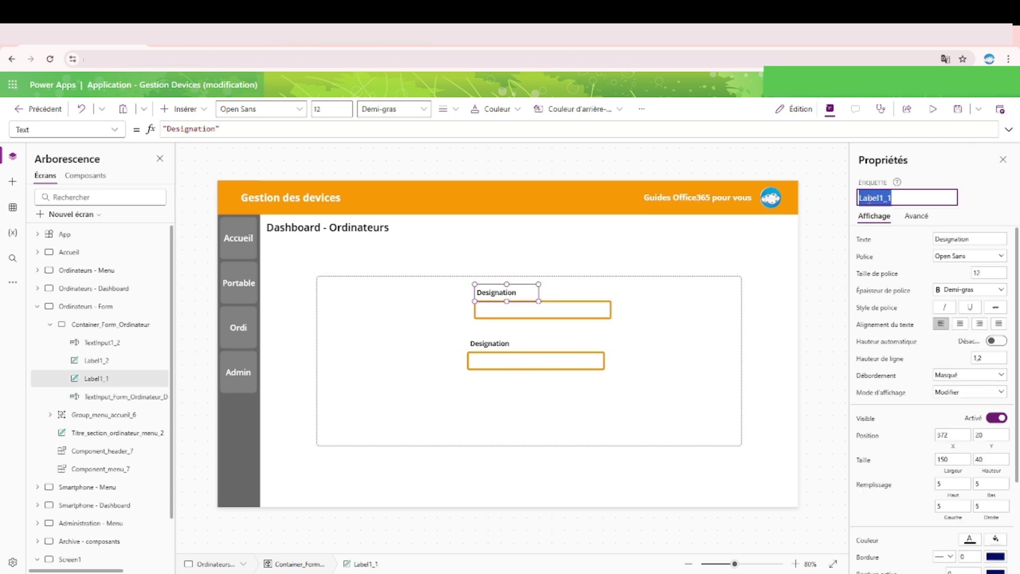
key(ctrl+v)
drag(877, 198, 858, 198)
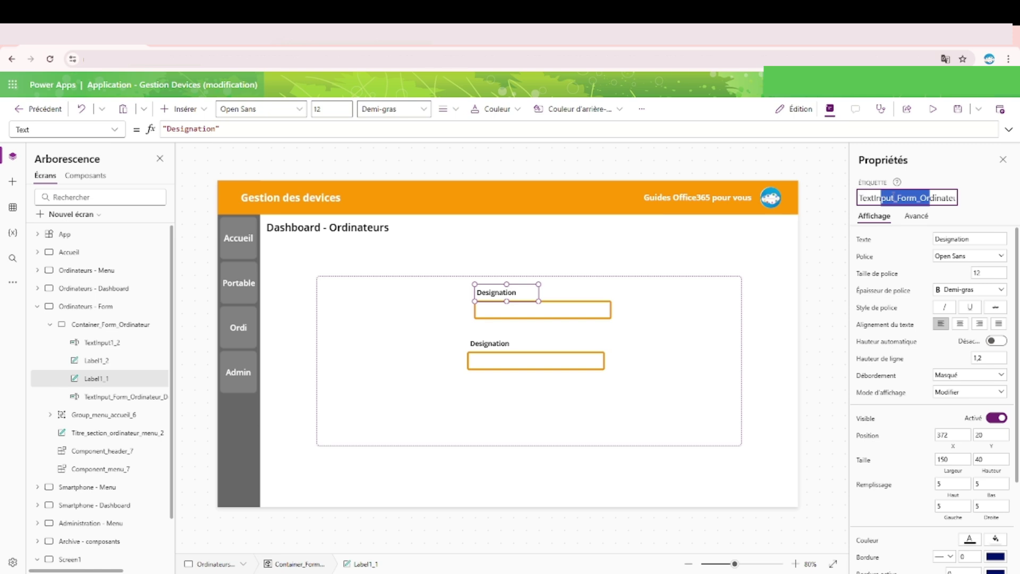
click(891, 197)
key(BackSpace)
key(BackSpace)
key(BackSpace)
key(BackSpace)
key(BackSpace)
key(BackSpace)
key(BackSpace)
key(BackSpace)
key(BackSpace)
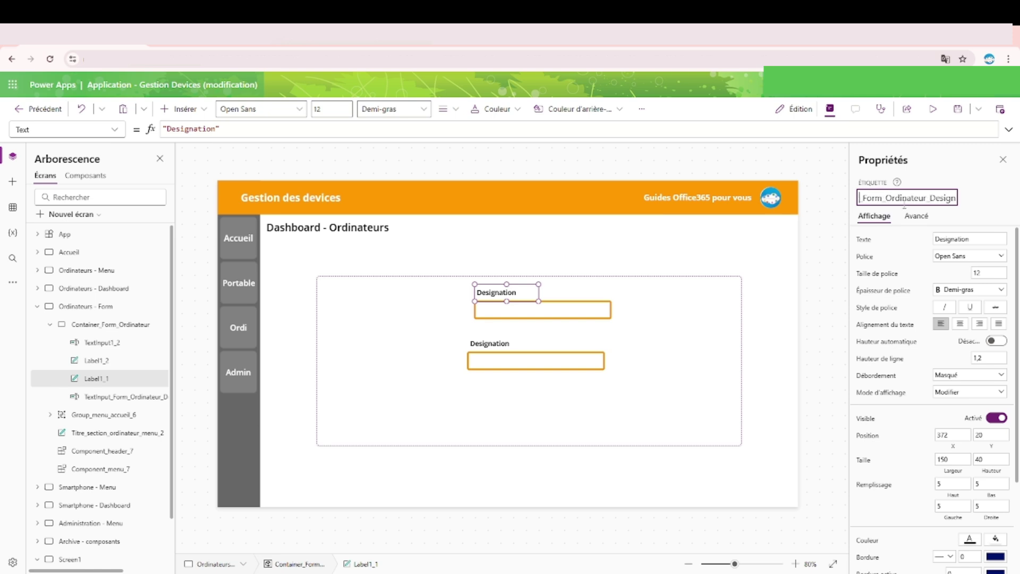
text(Label_)
key(Return)
Rename the second label as Label_Form_Ordinateur_Localisation, based on the copied text input name
click(506, 342)
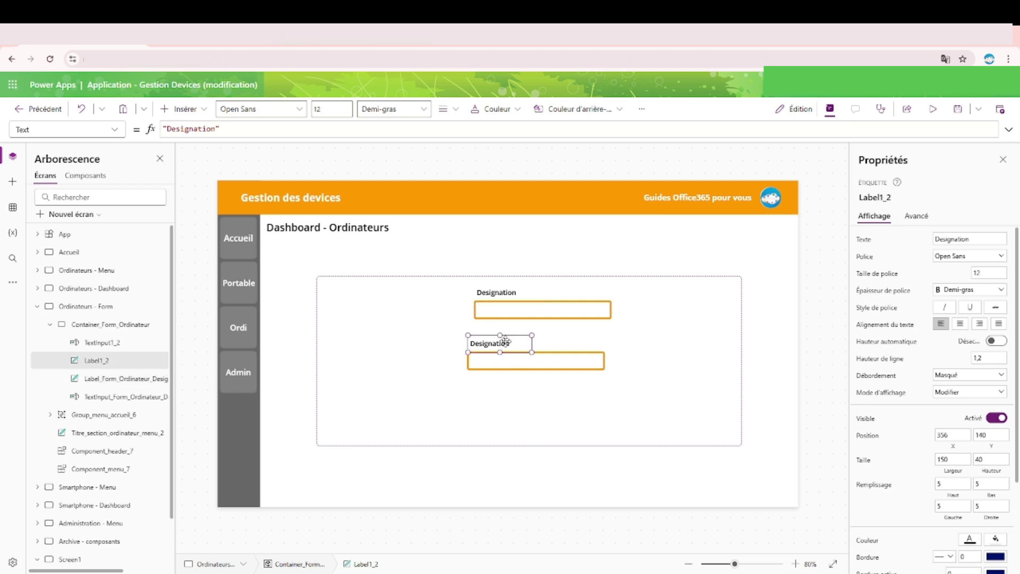
click(894, 197)
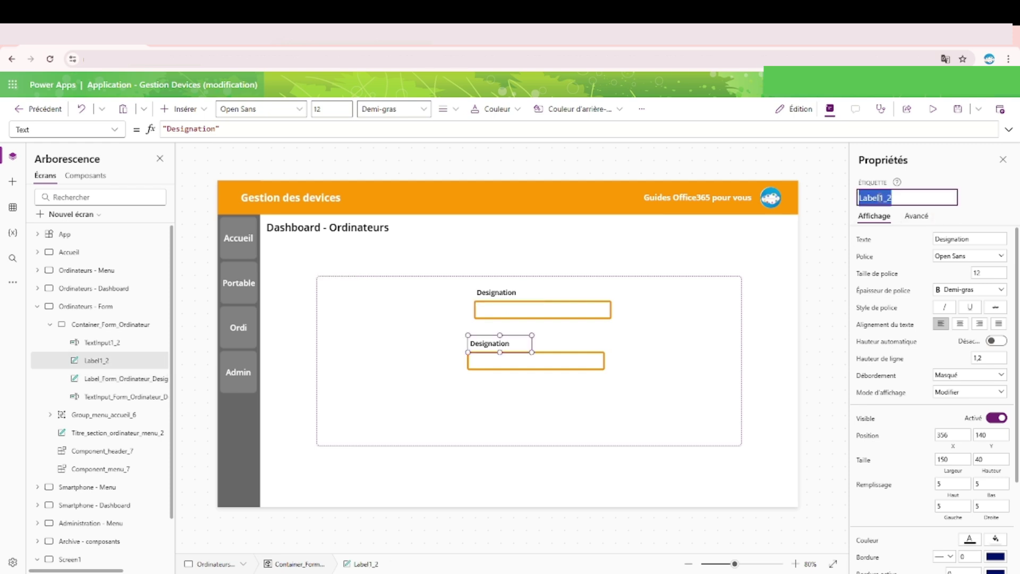
key(ctrl+v)
key(Left)
key(Left)
key(Left)
key(Left)
key(Left)
key(Left)
key(Left)
key(Left)
key(Left)
key(Left)
key(Left)
key(Left)
key(Left)
key(Left)
key(Left)
key(Left)
key(Left)
key(Left)
key(Left)
key(Left)
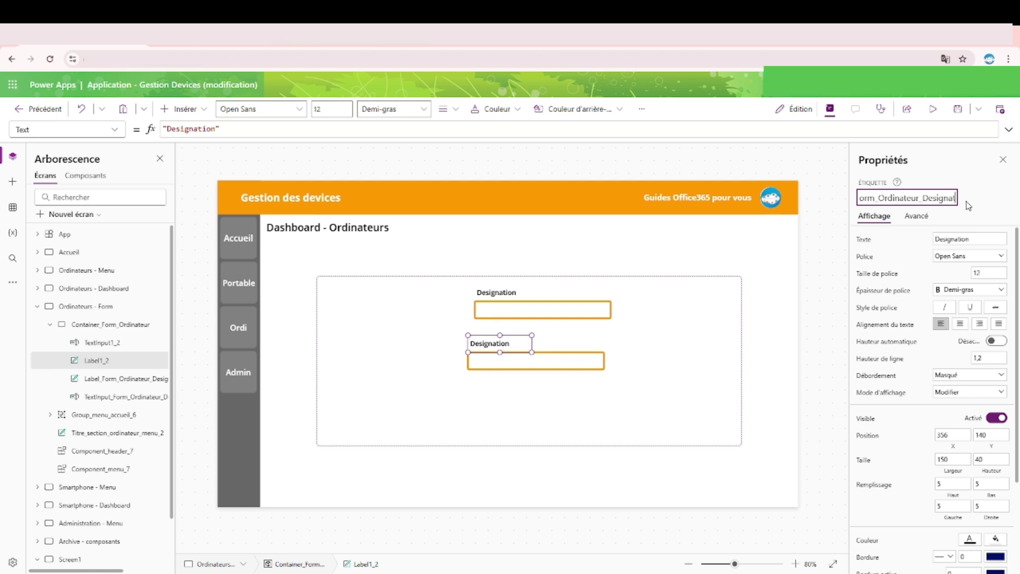
key(BackSpace)
text(Localisation)
text(Localis)
text(LK)
key(BackSpace)
text(abell)
key(Return)
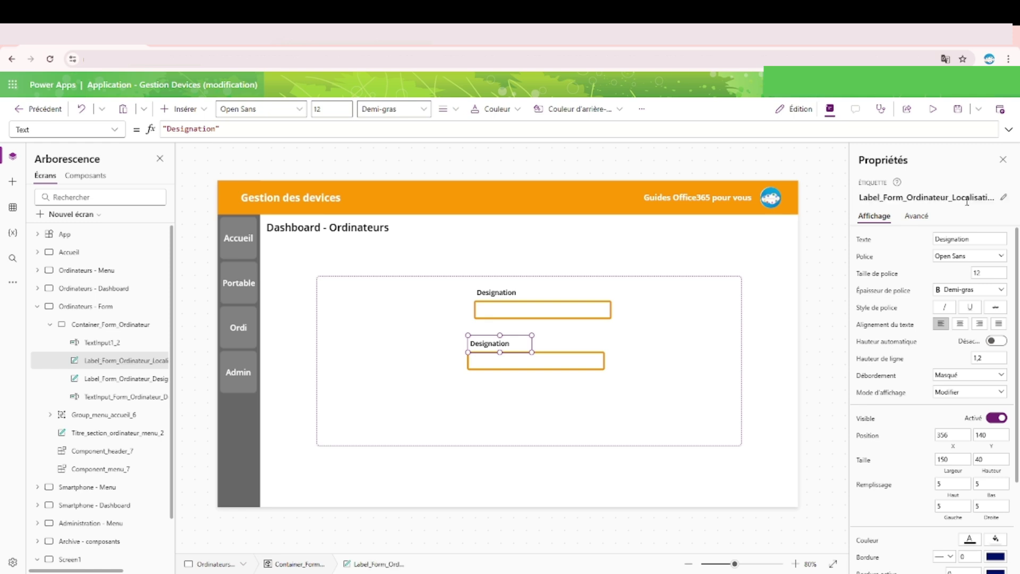
Rename the second text input as TextInput_Form_Ordinateur_Localisation, reusing the copied Designation text input name
click(552, 360)
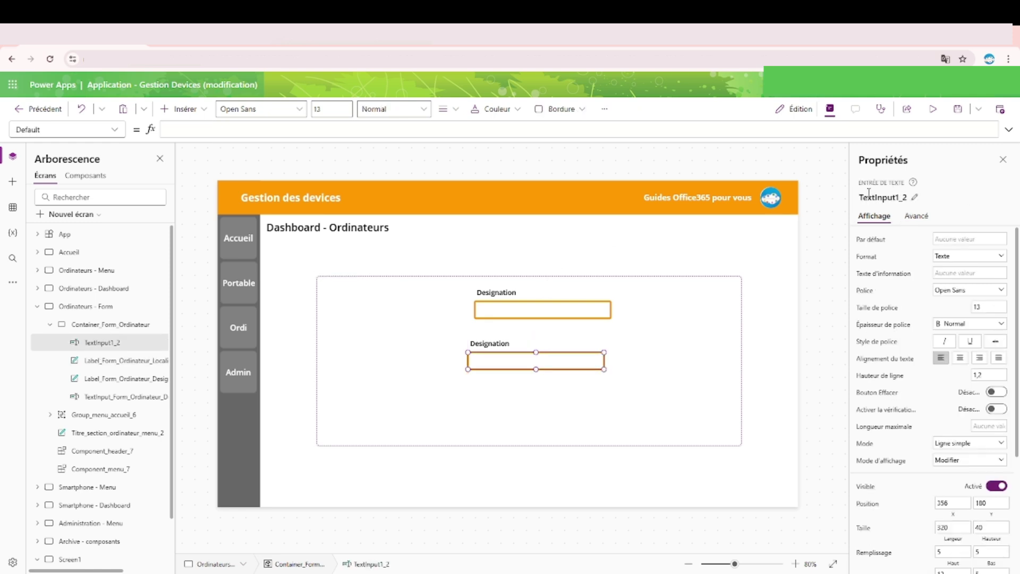
click(888, 197)
key(ctrl+v)
key(Left)
key(Left)
key(Left)
key(Left)
key(Left)
key(Left)
key(Left)
key(Left)
key(Left)
key(Left)
key(Left)
key(Left)
key(Left)
key(Left)
key(Left)
key(Left)
key(Left)
key(Left)
key(Left)
key(Left)
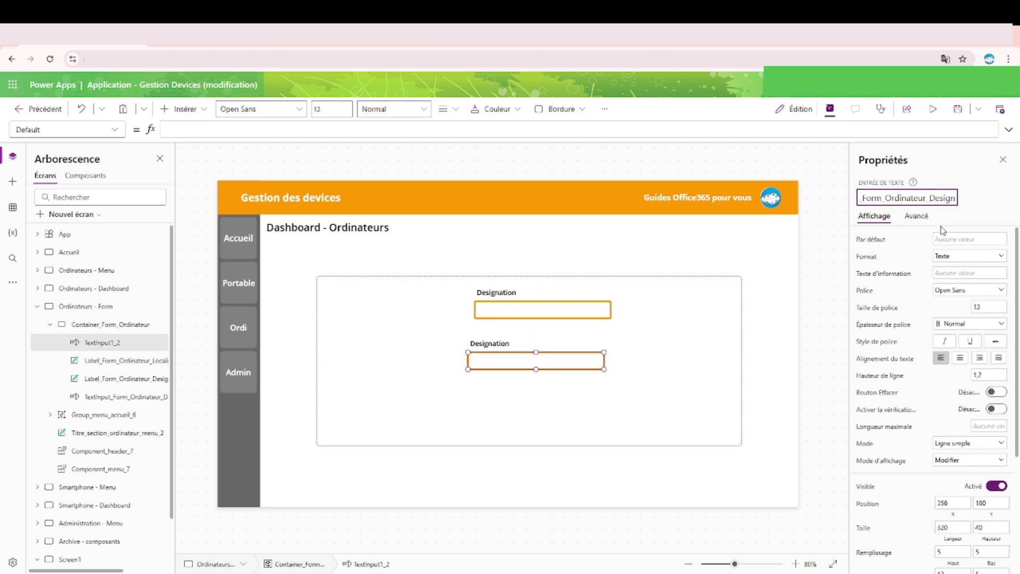
key(Left)
key(Left)
key(Left)
key(Right)
key(Right)
key(Right)
key(Right)
key(Right)
key(Right)
key(Right)
key(Right)
key(Right)
key(Right)
key(Escape)
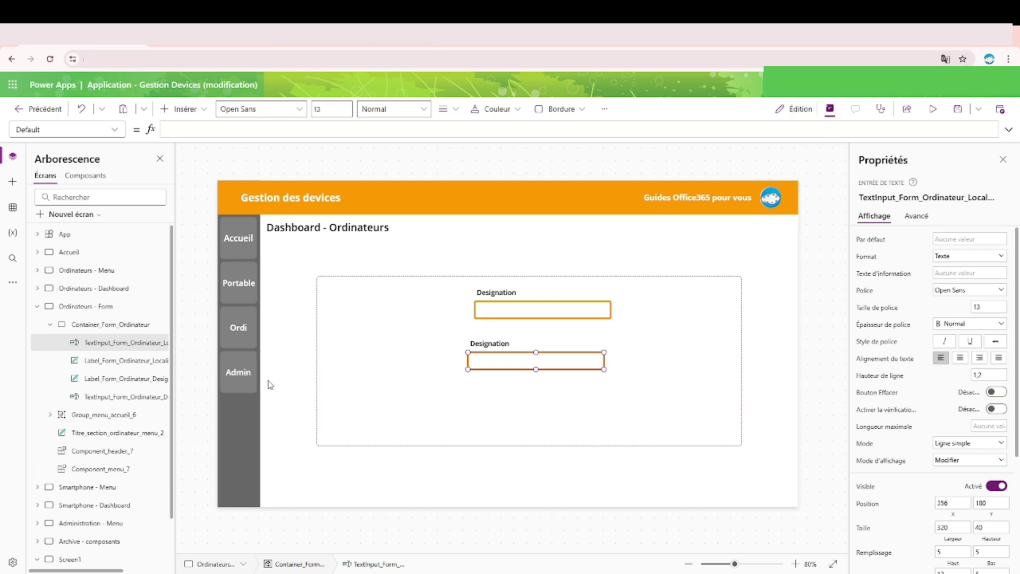
Move the second label and text input together directly beneath the first pair, left-aligned with it at X 372
shift+click(497, 349)
mouse_move(495, 361)
mouse_down()
mouse_move(513, 353)
mouse_move(504, 350)
mouse_up()
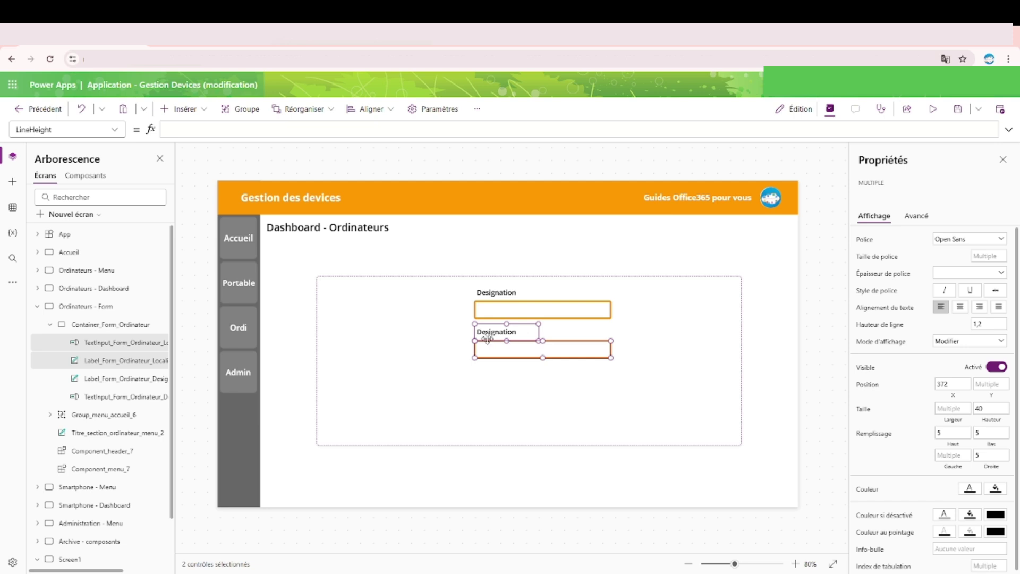
click(409, 176)
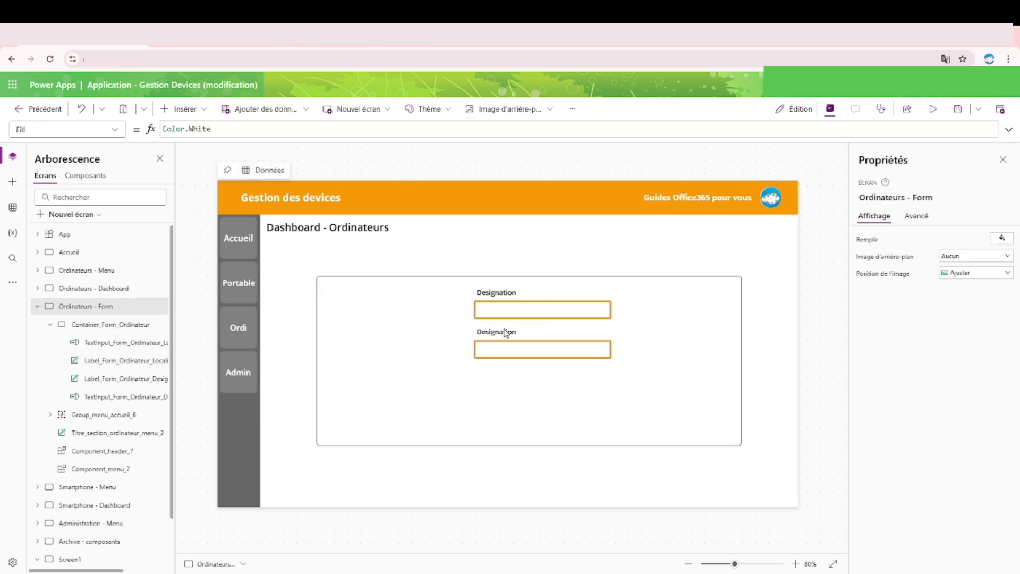
Duplicate the first Designation label and place the copy just below the second text input, at about 372, 211
click(409, 355)
click(494, 293)
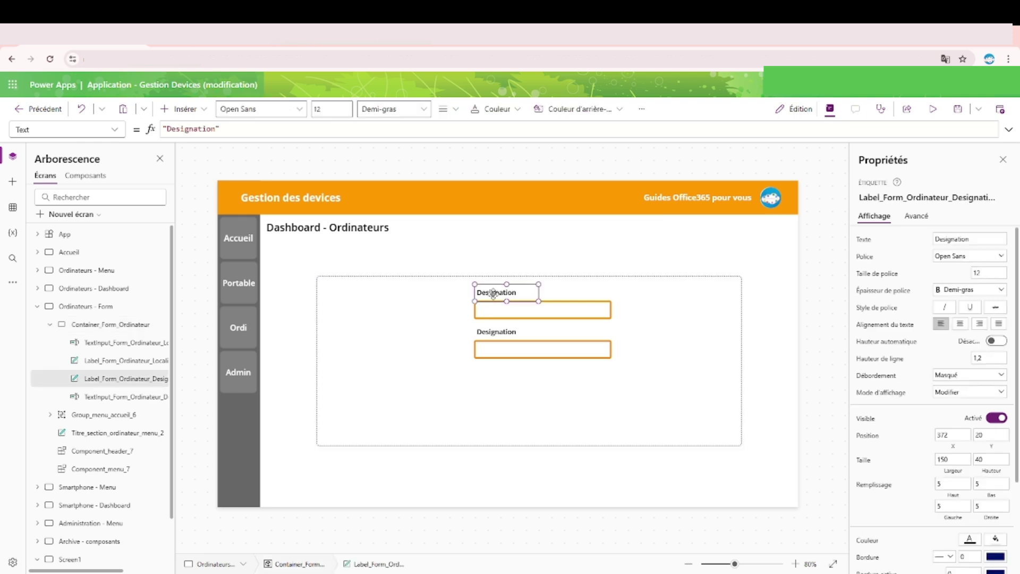
drag(493, 293, 515, 373)
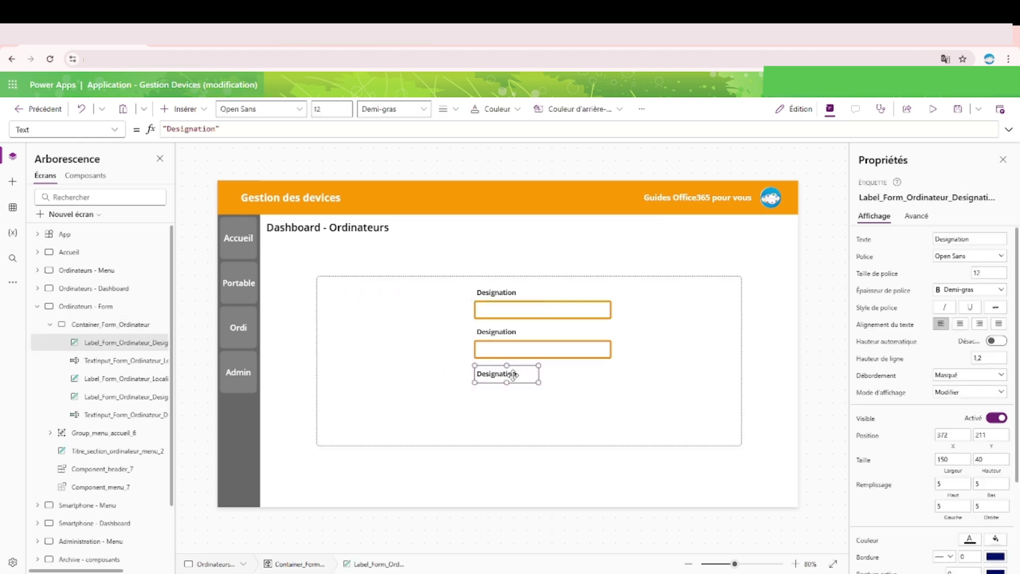
Copy the combo box from Screen1 into Container_Form_Ordinateur and place it directly under the third label, at about 372, 251
click(185, 109)
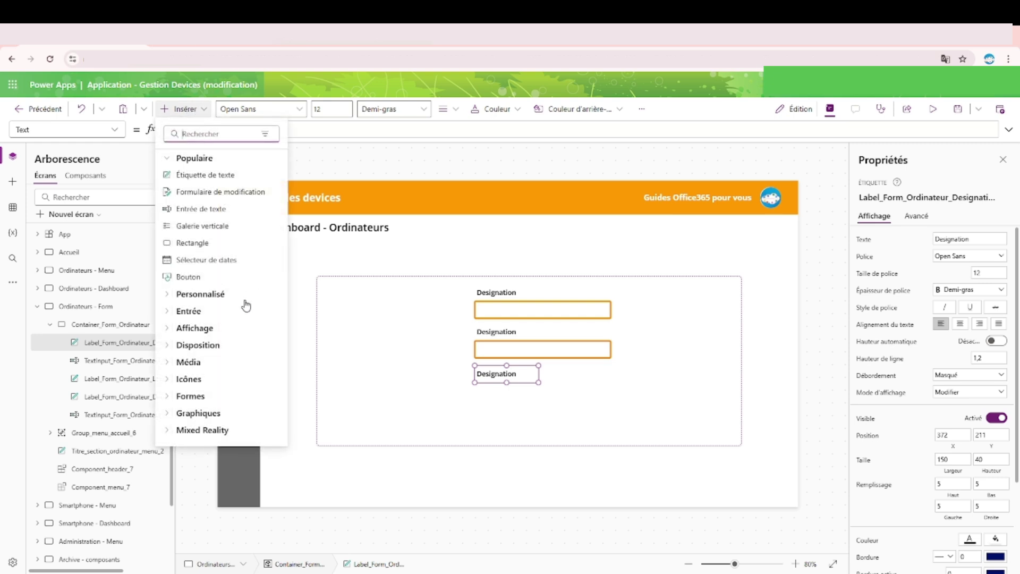
click(353, 171)
scroll(89, 522, down, 3)
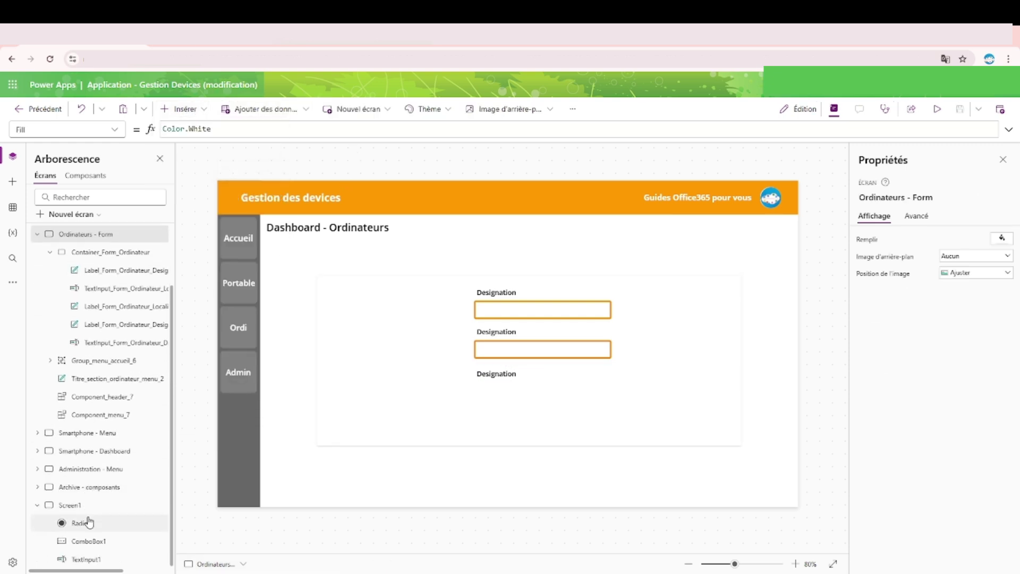
click(85, 507)
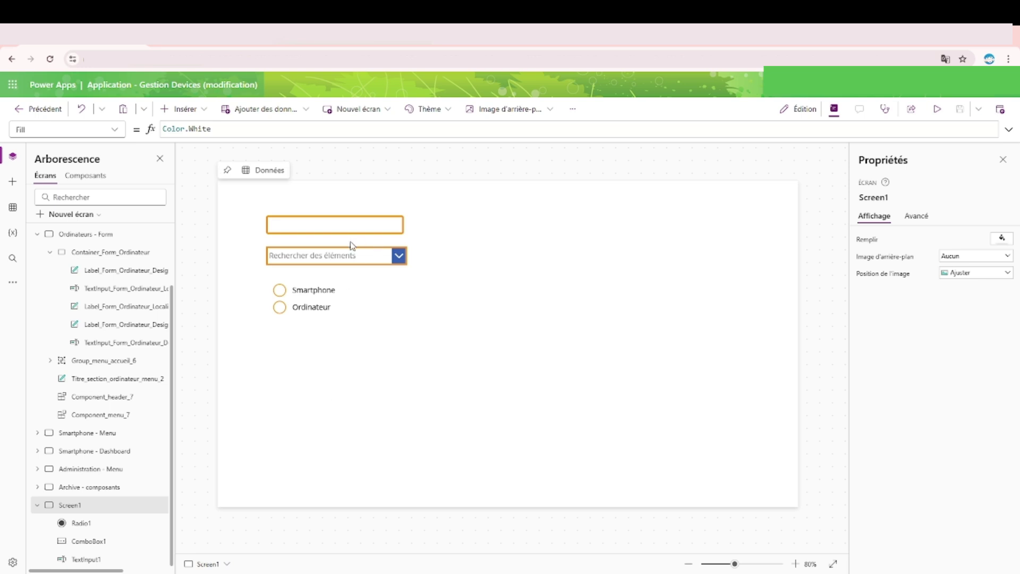
click(340, 260)
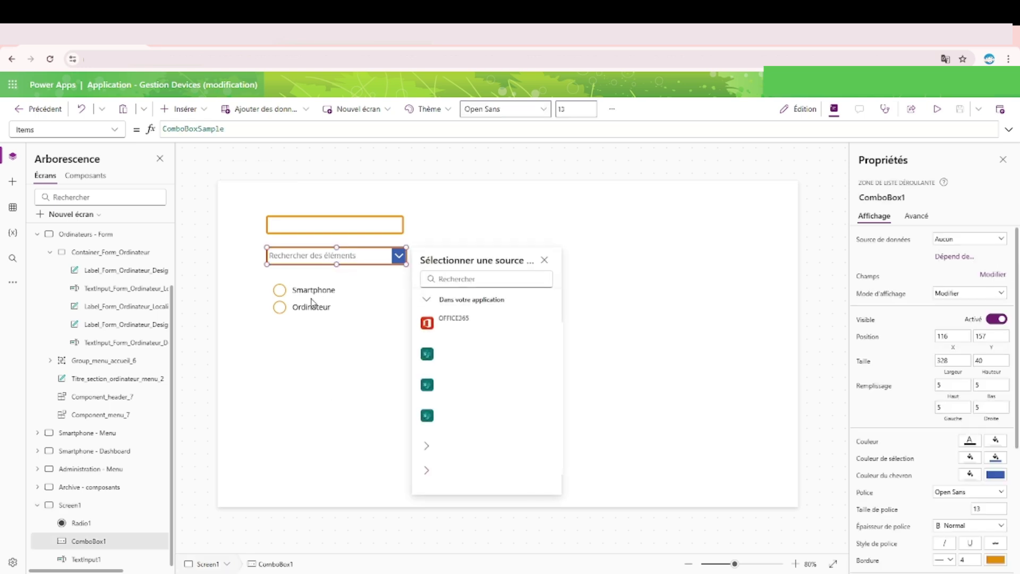
click(116, 254)
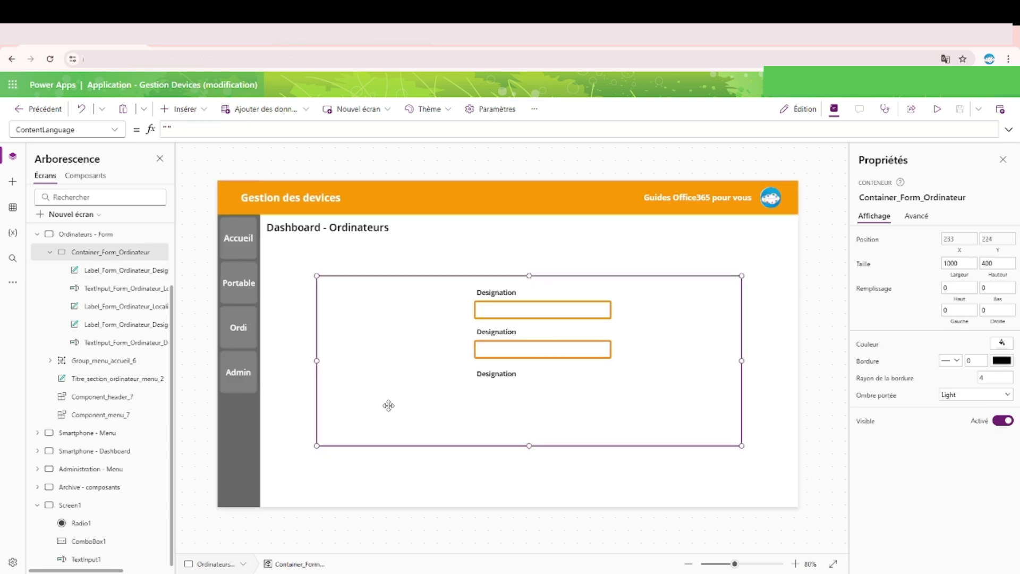
key(ctrl+v)
drag(371, 299, 511, 389)
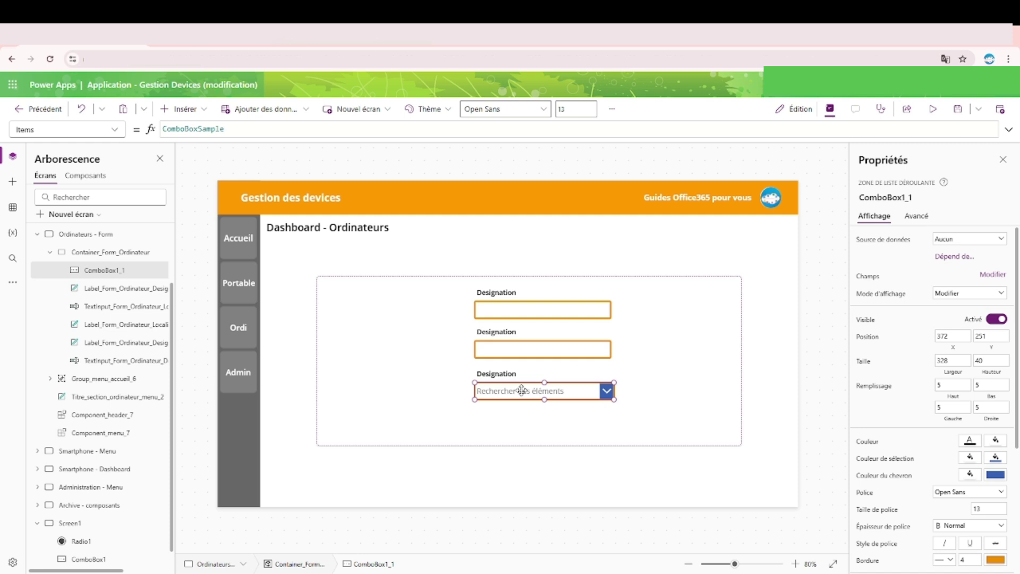
Move the third label and its combo box up against the second text input, and duplicate that pair inside the container
shift+click(501, 375)
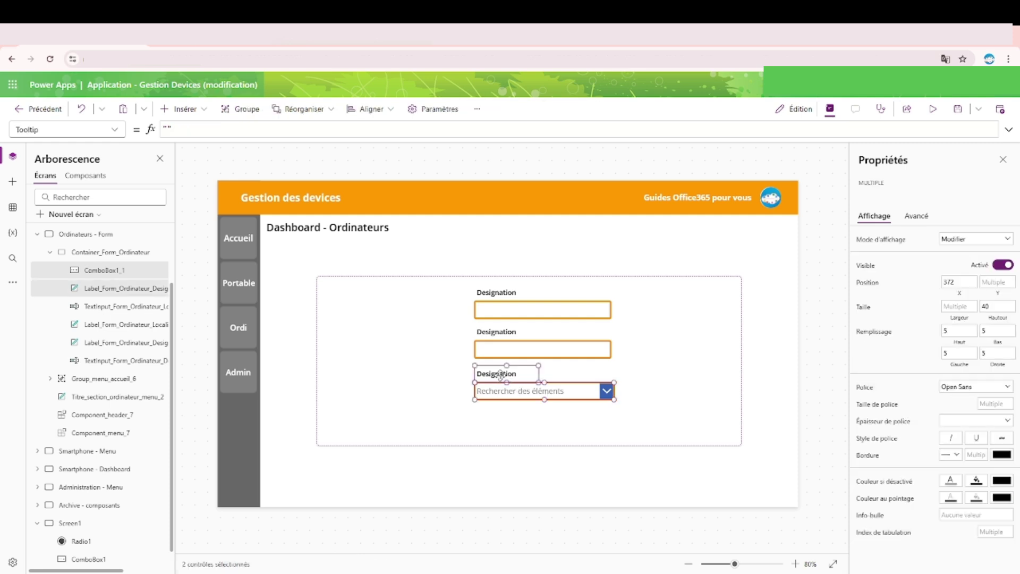
drag(500, 374, 500, 366)
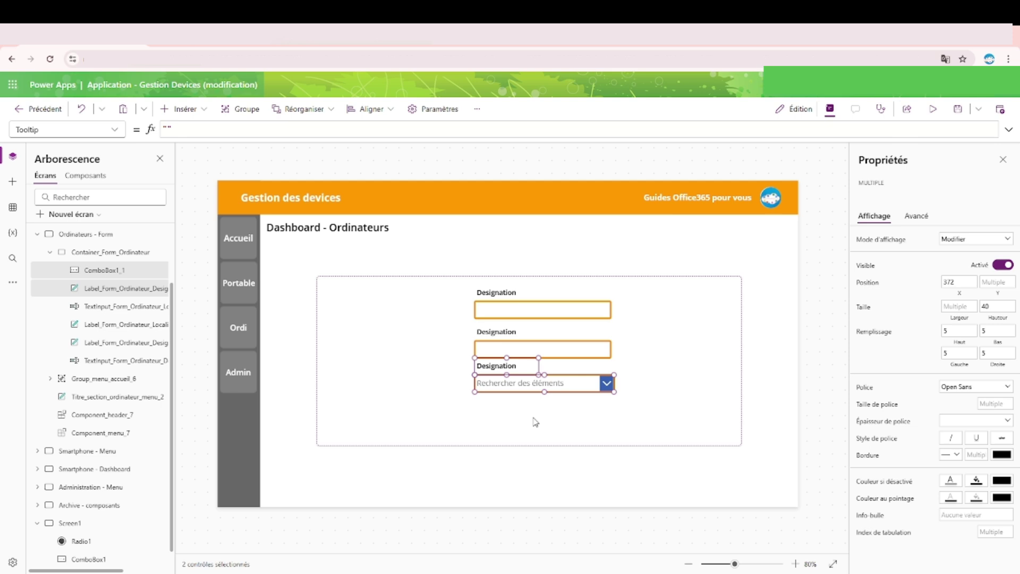
key(ctrl+v)
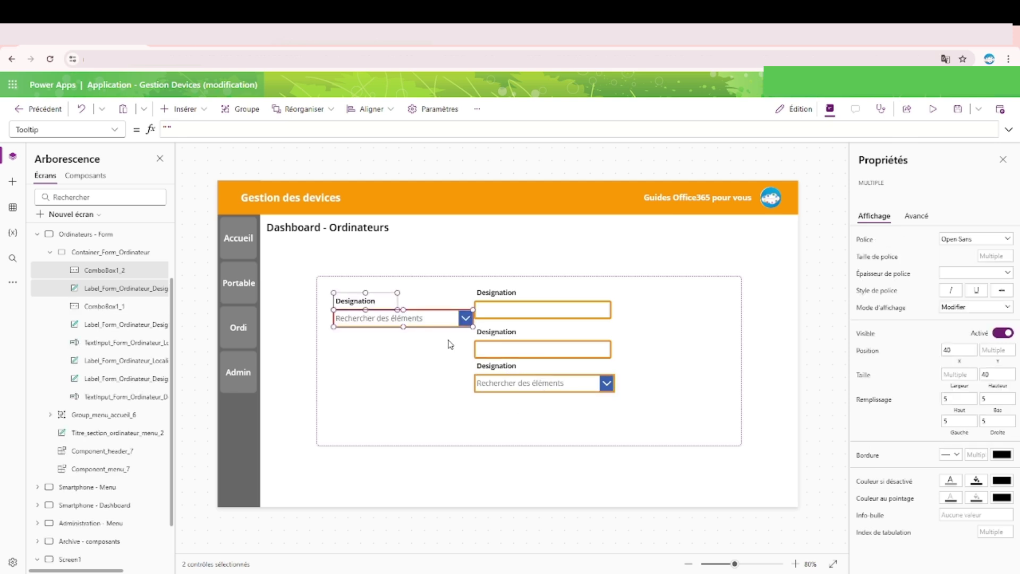
Move the copied Designation label and combo box to about X 16, Y 193 in the form container, and paste another pair beneath at about Y 302
drag(353, 301, 343, 366)
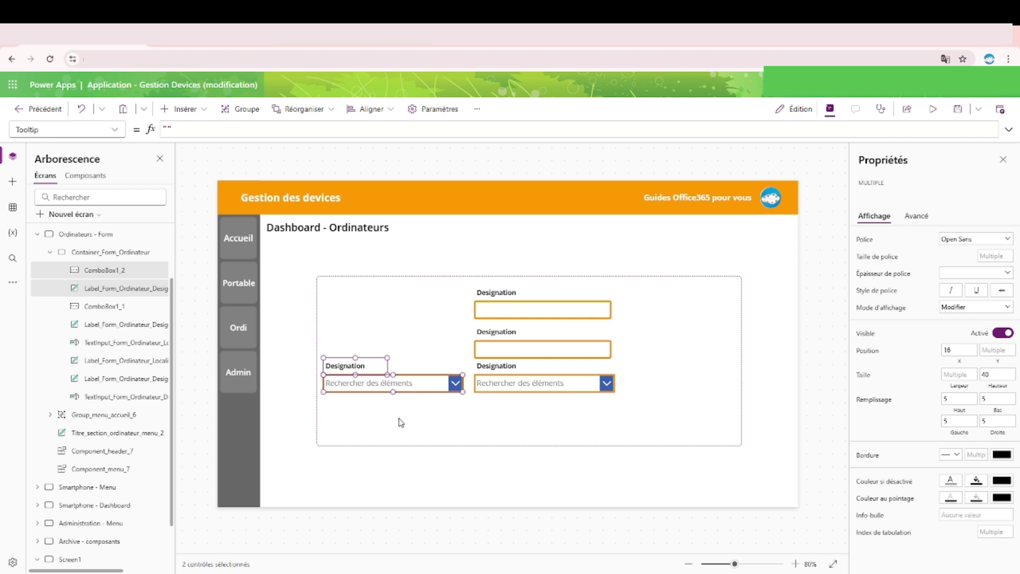
key(ctrl+v)
drag(379, 302, 366, 419)
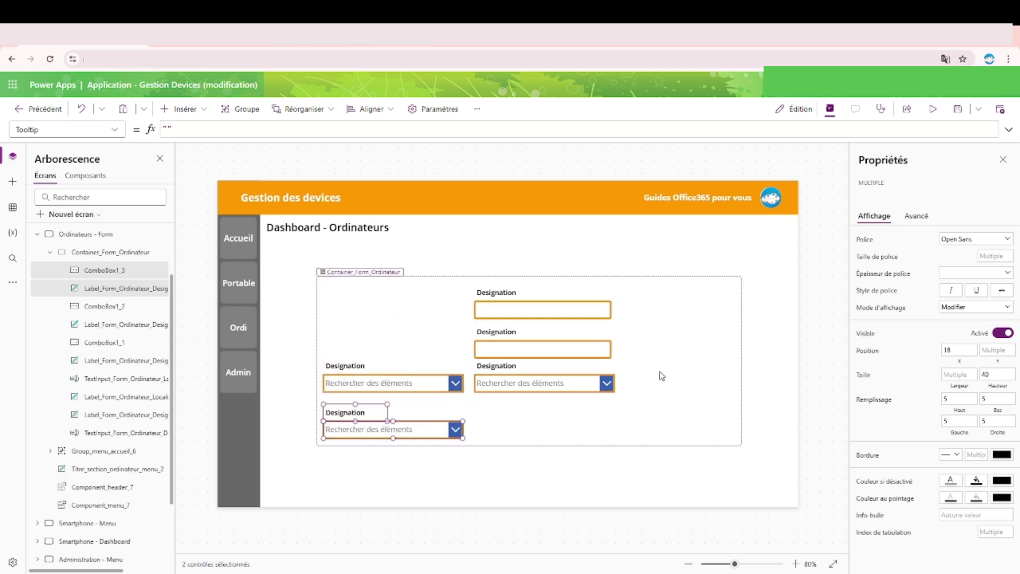
click(809, 343)
Set the text of the Designation label above the combo box in the second column to Utilisateur
click(502, 369)
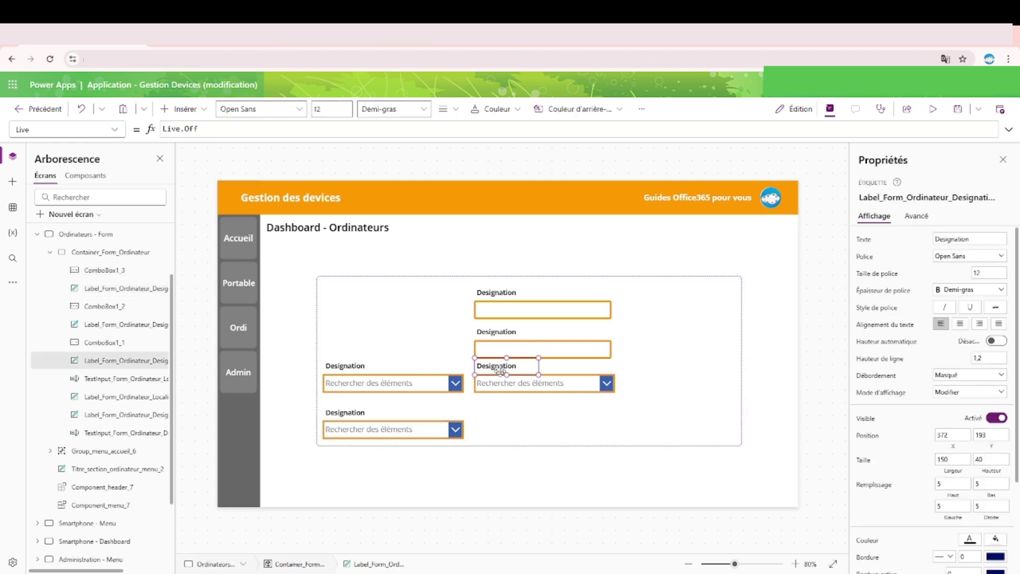
double_click(956, 236)
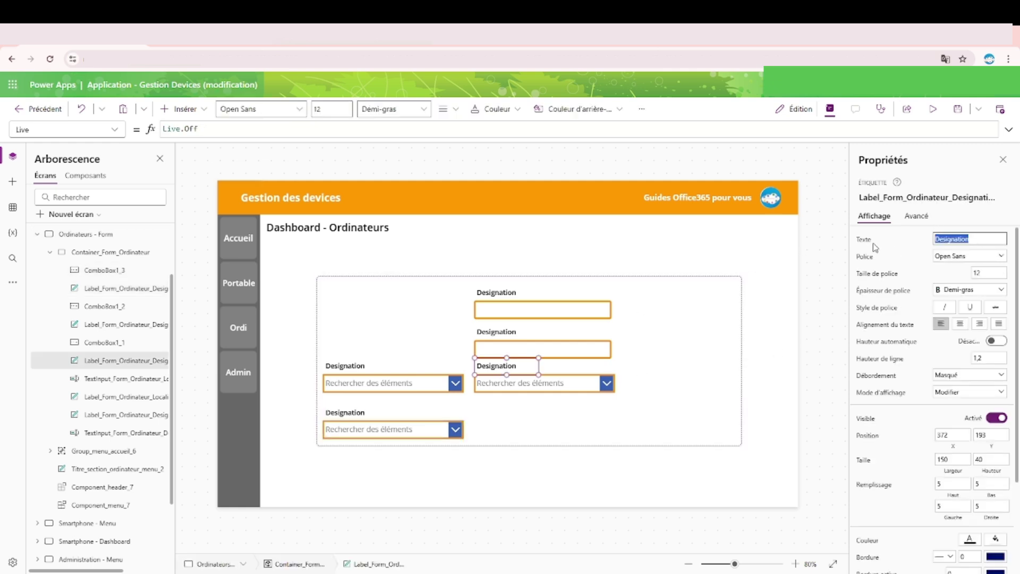
text(Utilisateur)
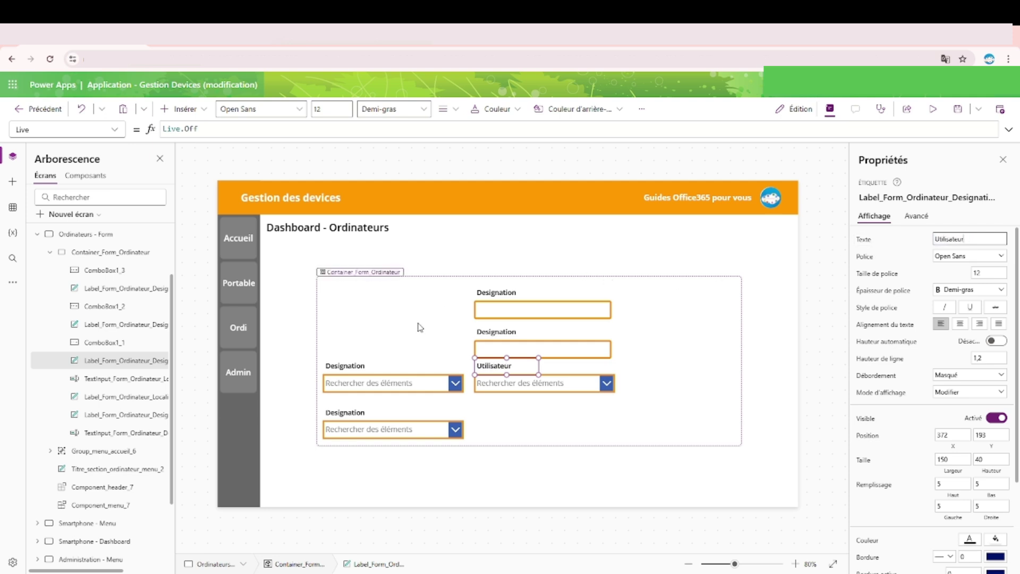
Set the first-column label texts to Marque for the upper combo box and Model for the lower one
click(355, 367)
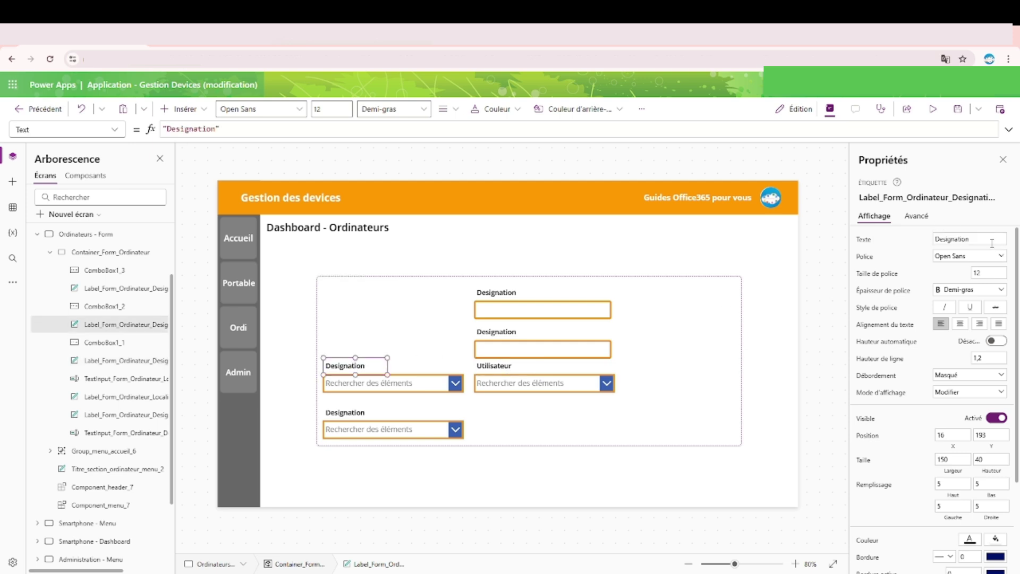
drag(999, 239, 870, 244)
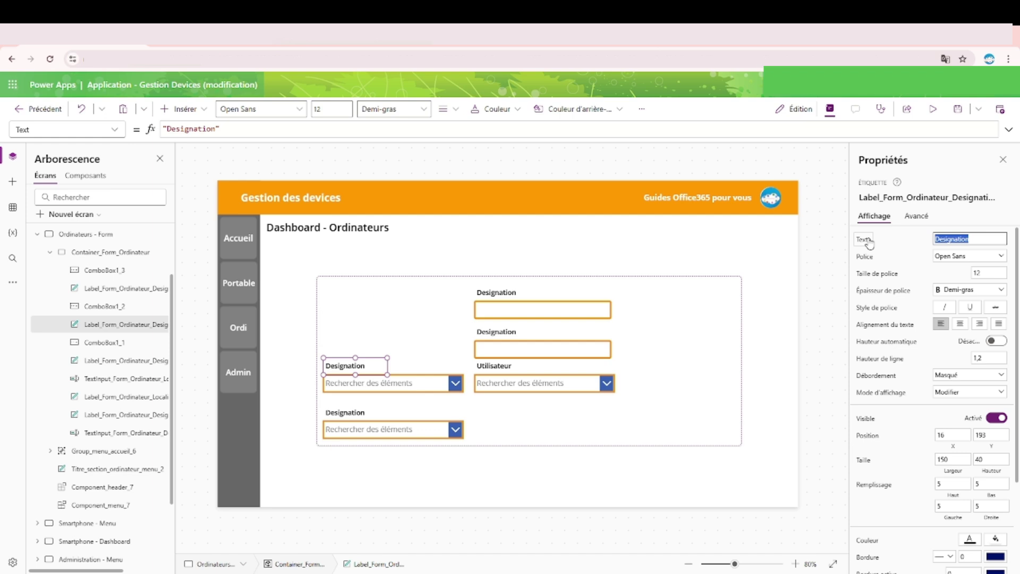
text(Marque)
click(336, 413)
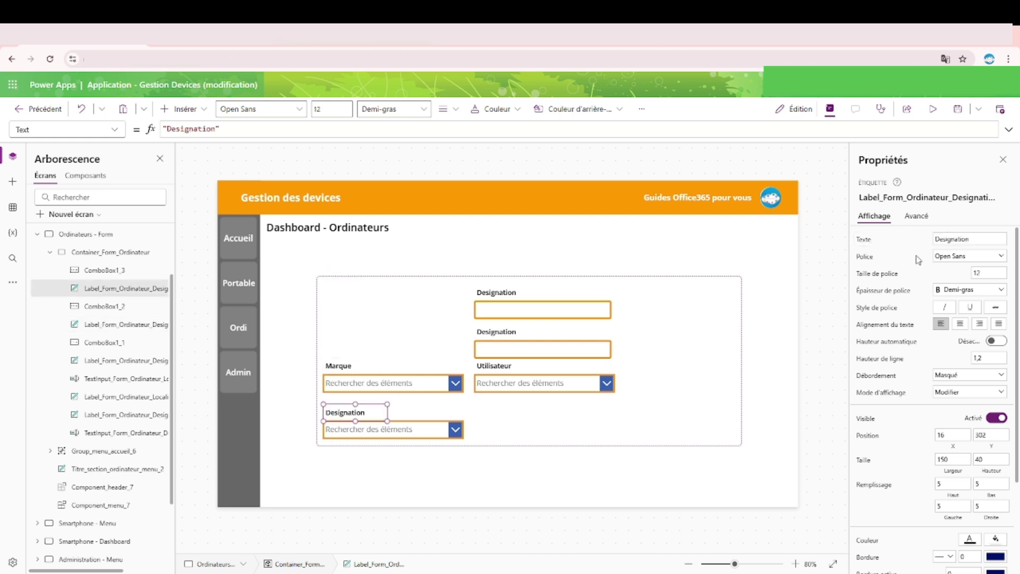
drag(980, 238, 829, 244)
text(Model)
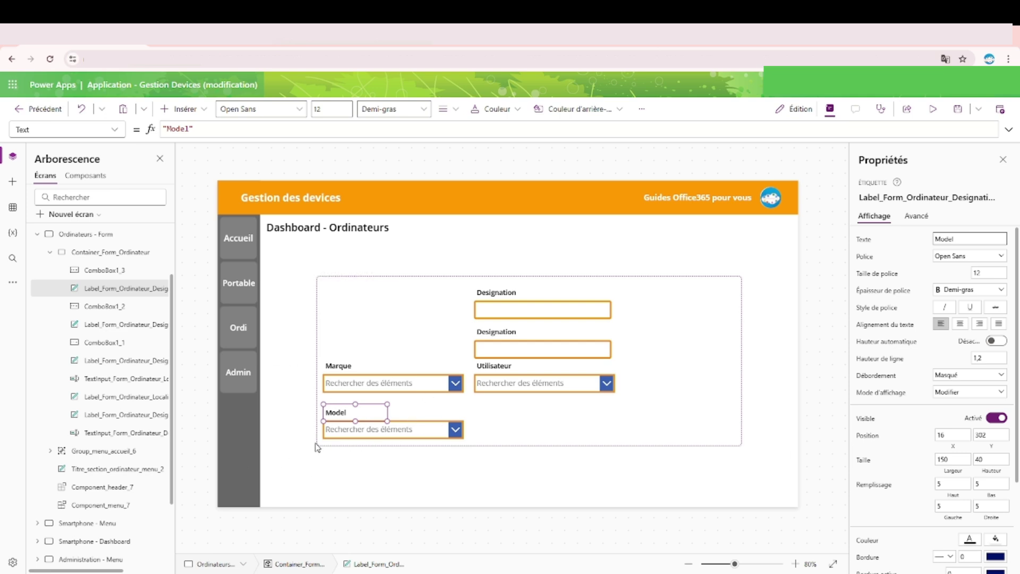
Rename the Utilisateur label control as Label_Form_Ordinateur_Utilisateur
click(506, 372)
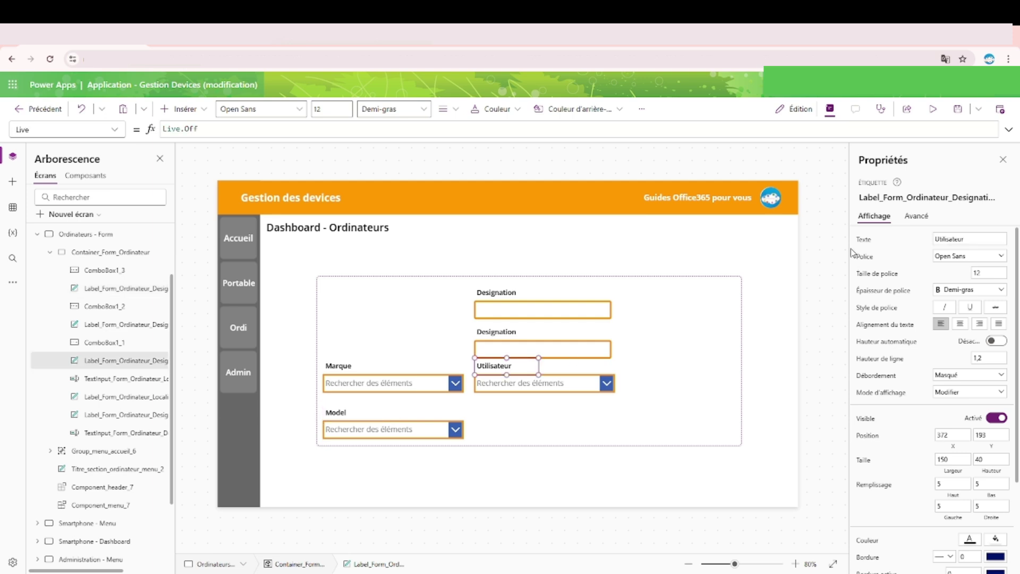
click(916, 198)
key(Left)
key(Left)
key(Left)
key(Left)
key(Left)
key(Left)
key(Left)
key(Left)
key(Left)
key(Left)
key(Left)
key(Left)
key(Left)
key(Left)
key(Left)
key(Left)
key(Left)
key(Left)
key(Left)
key(Left)
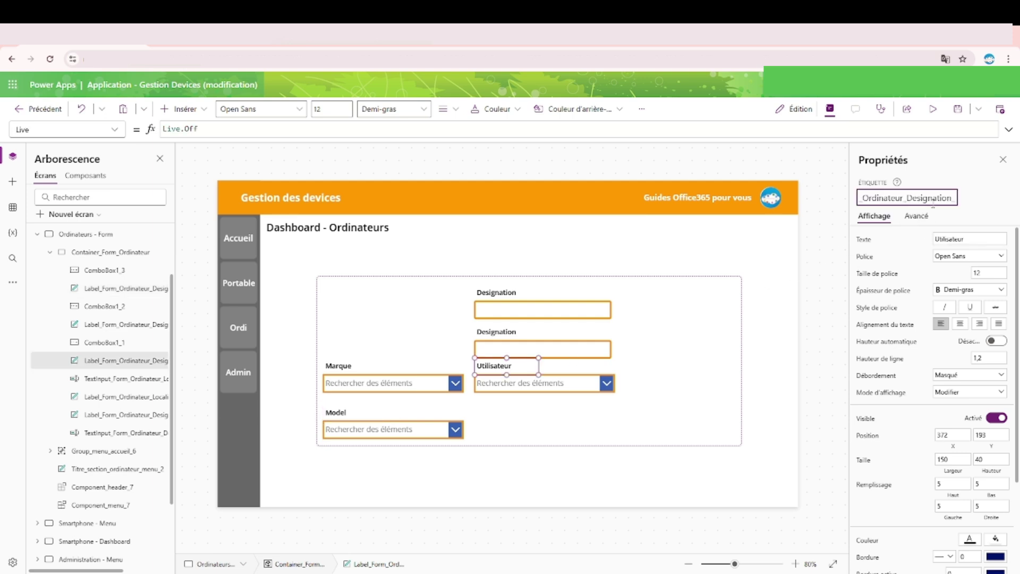
key(Left)
key(Left)
key(Left)
text(Utilisateur)
key(Return)
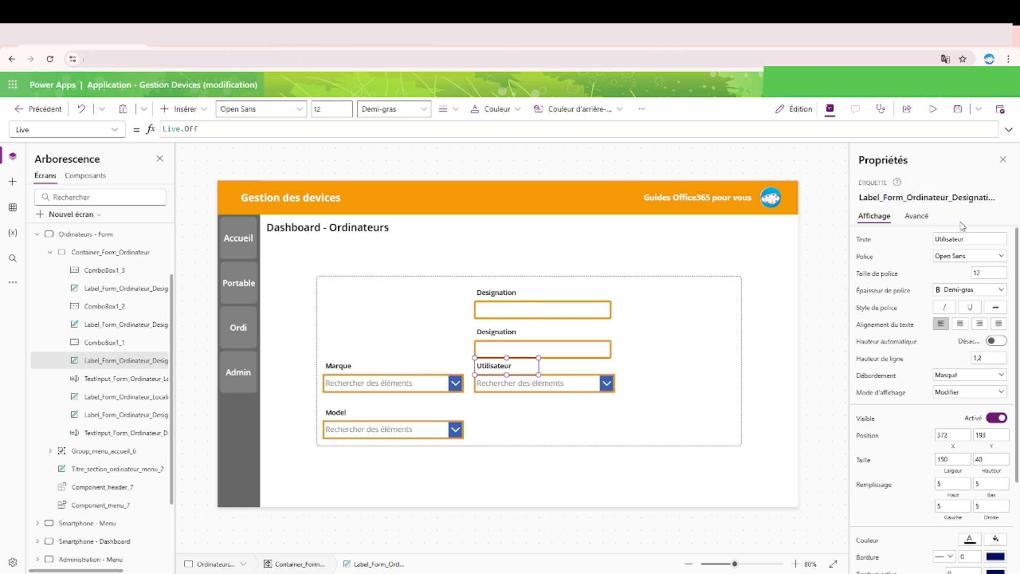
Try to rename the combo box under Utilisateur as ListeChoix_Form_Ordinateur_Utilisateur, and copy that name for reuse
click(564, 384)
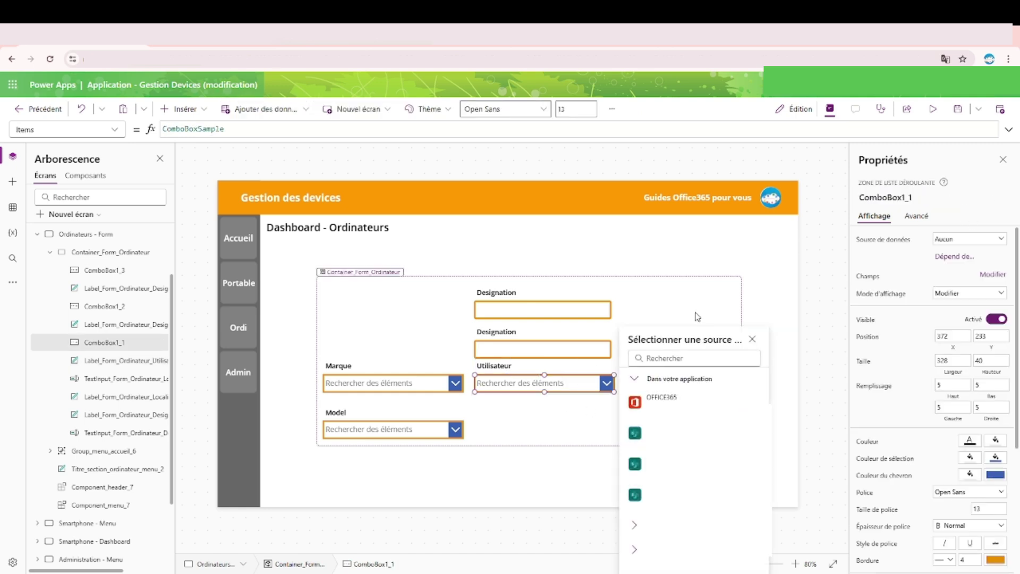
click(579, 345)
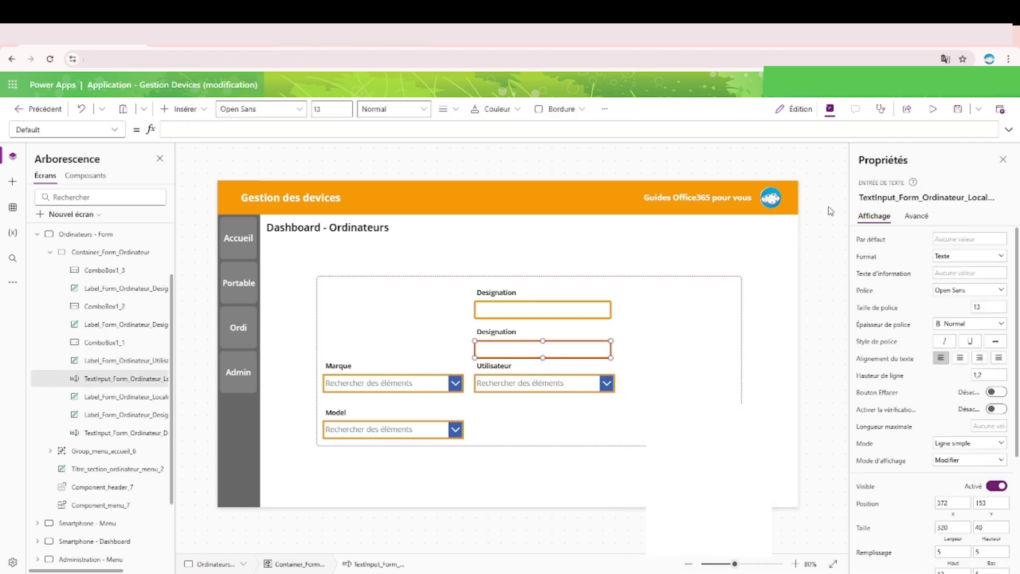
click(890, 196)
click(583, 377)
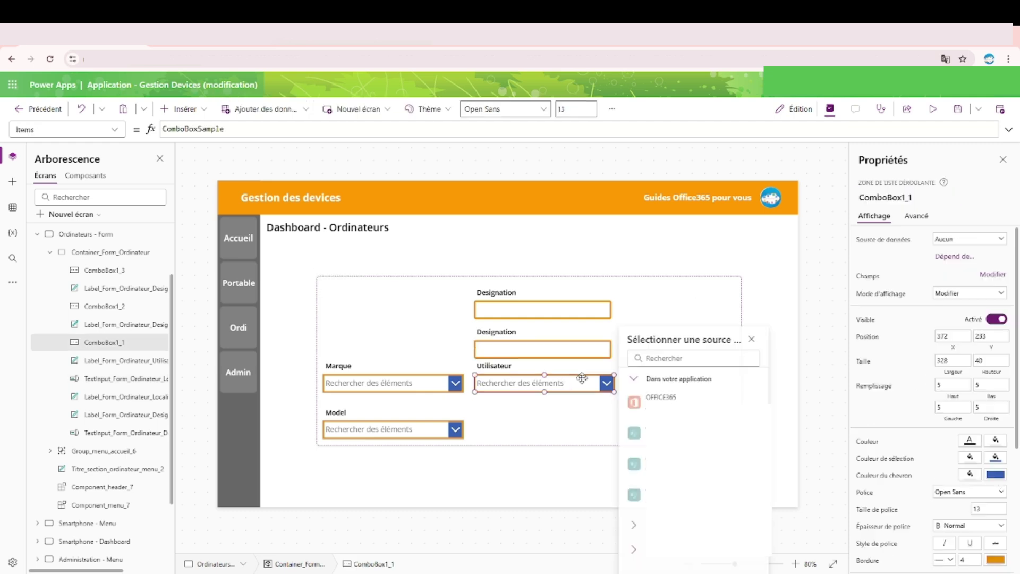
click(935, 198)
text(ComboBox_Form_Ordinateur_Localisation)
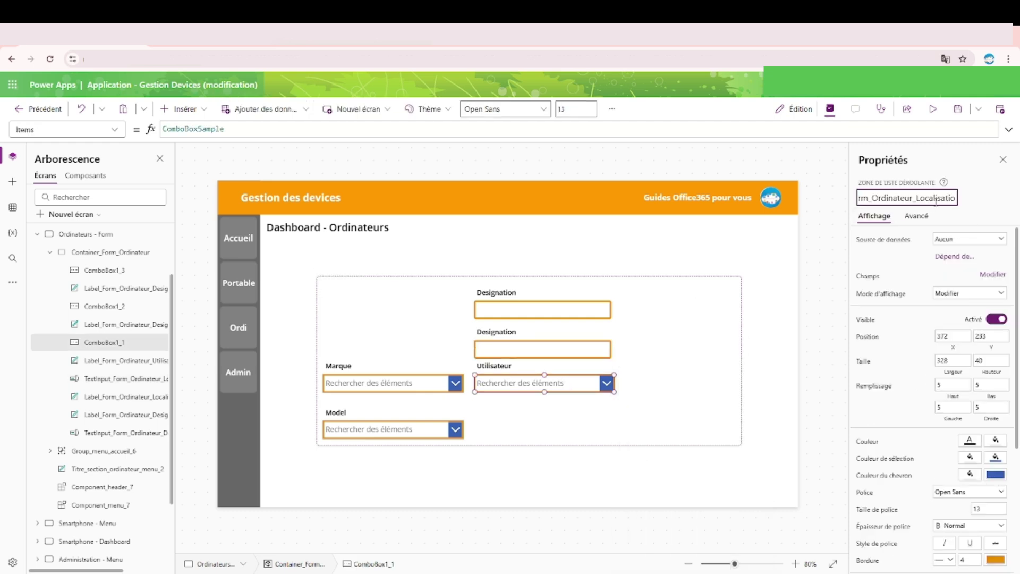
key(Left)
key(Left)
key(Left)
key(Left)
key(Left)
key(Left)
key(Left)
key(Left)
key(Left)
key(Left)
key(Left)
key(Left)
key(Left)
key(Left)
key(Left)
key(Left)
key(Left)
key(Left)
key(Left)
key(Left)
key(Delete)
key(Delete)
key(Delete)
key(Delete)
key(Delete)
key(Delete)
key(Delete)
key(Delete)
key(Delete)
key(Delete)
key(Delete)
key(Delete)
text(Utilisateur)
key(Left)
key(Left)
key(Left)
key(Left)
key(Left)
key(Left)
key(Left)
key(Left)
key(Left)
key(Left)
key(Left)
key(Left)
key(Left)
key(Left)
key(Left)
key(Left)
key(Left)
key(Left)
key(Left)
key(Left)
key(Delete)
key(Delete)
key(Delete)
key(Delete)
key(Delete)
key(Delete)
key(Delete)
key(Delete)
key(Delete)
text(Liste)
double_click(911, 197)
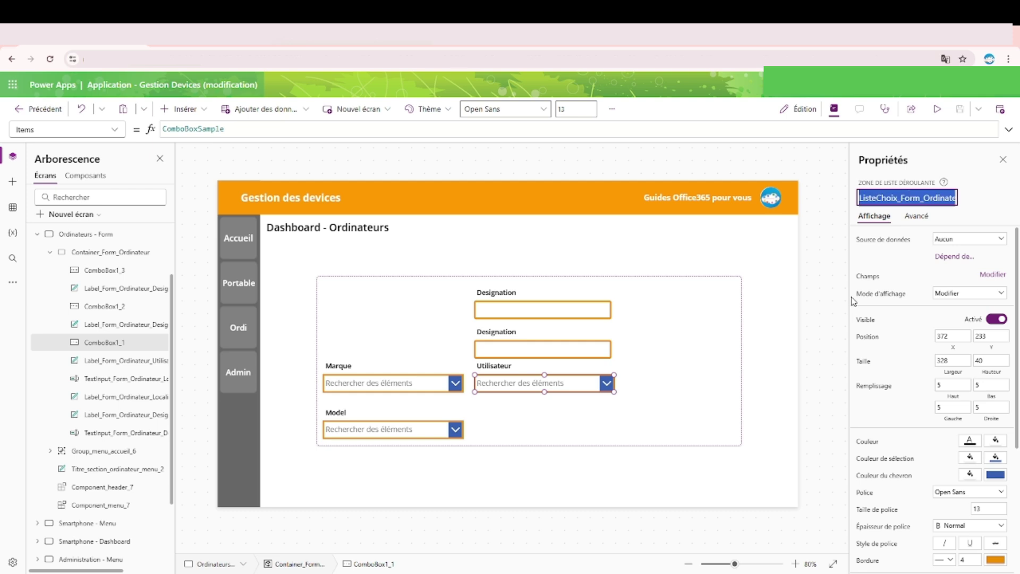
click(824, 315)
Rename the combo box under Marque as ListeChoix_Form_Ordinateur_Marque
click(369, 391)
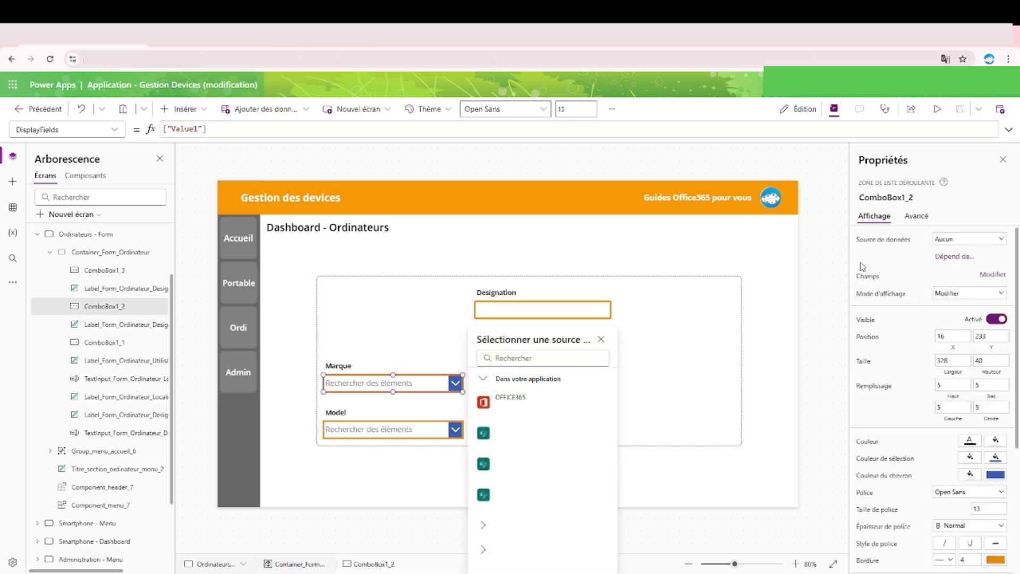
double_click(896, 198)
text(ListeChoix_Form_Ordinateur_Utilisateur)
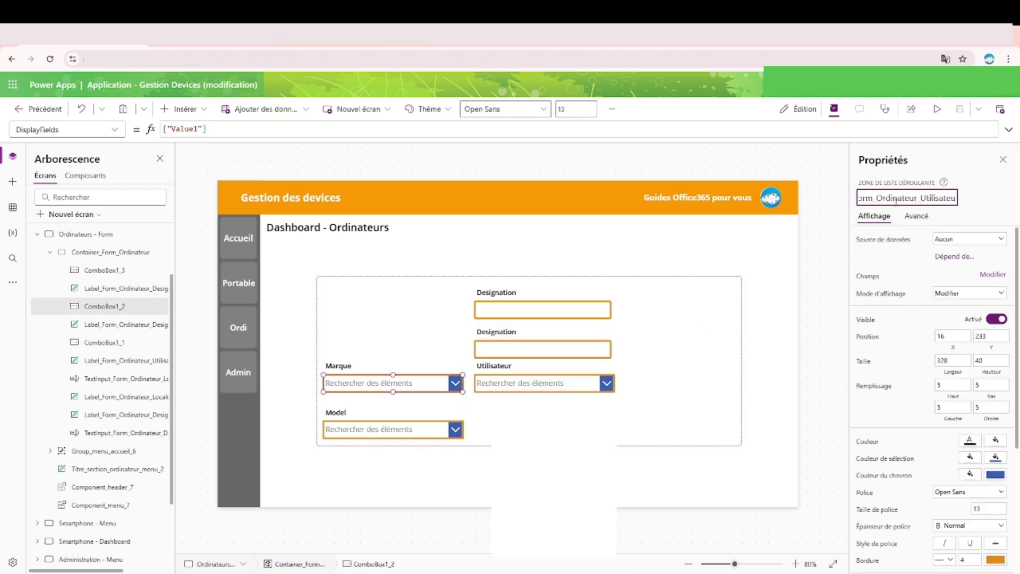
key(Left)
key(Left)
key(Left)
key(Left)
key(Left)
key(Left)
key(Left)
key(Left)
key(Left)
key(Left)
key(Left)
key(Left)
key(Left)
key(Left)
key(Left)
key(Left)
key(Left)
key(Left)
key(Left)
key(Left)
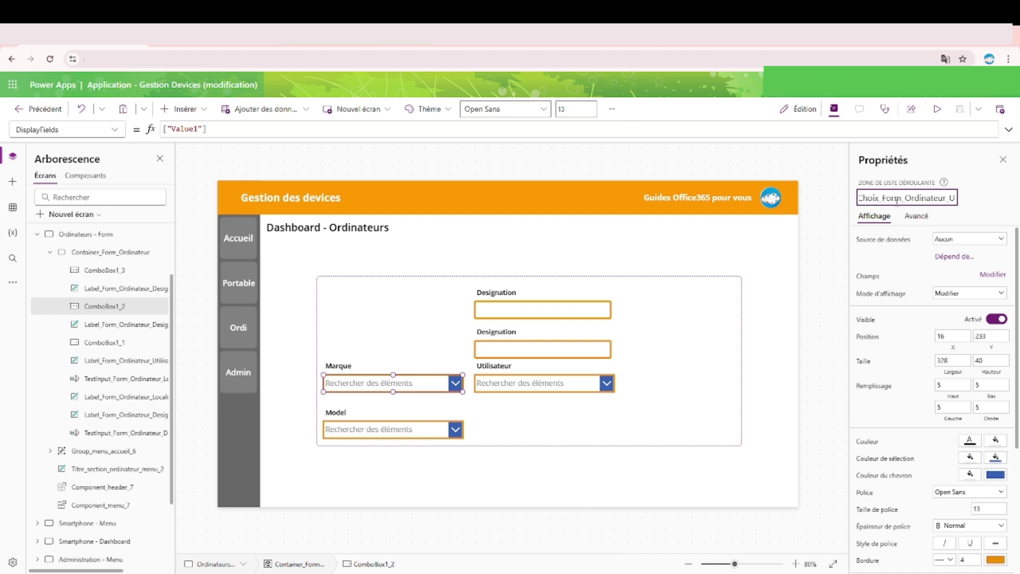
key(Left)
key(Left)
text(Marque)
key(Return)
Rename the combo box under Model as ListeChoix_Form_Ordinateur_Model
click(353, 428)
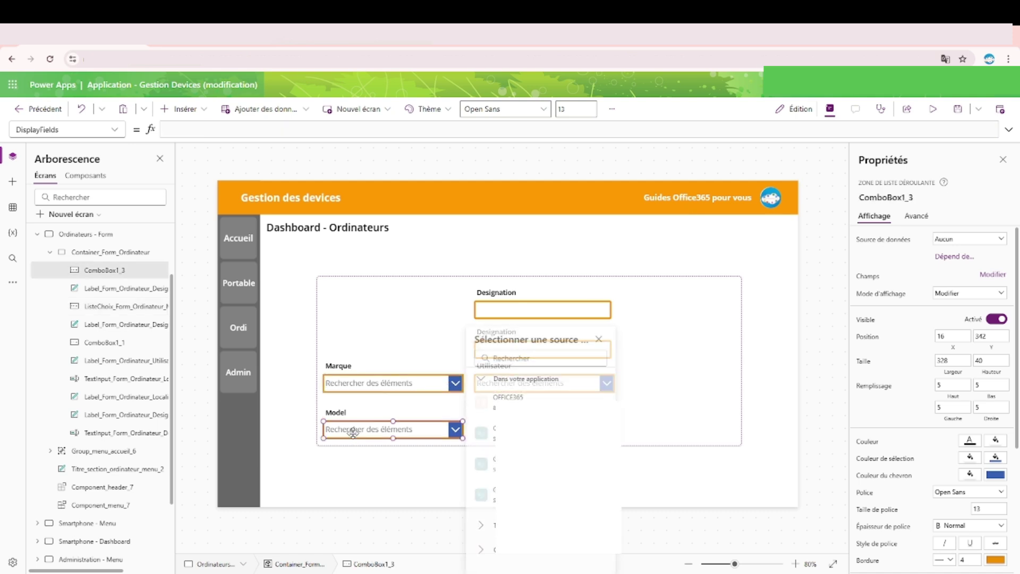
click(893, 196)
text(ListeChoix_Form_Ordinateur_Utilisateur)
key(Left)
key(Left)
key(Left)
key(Left)
key(Left)
key(Left)
key(Left)
key(Left)
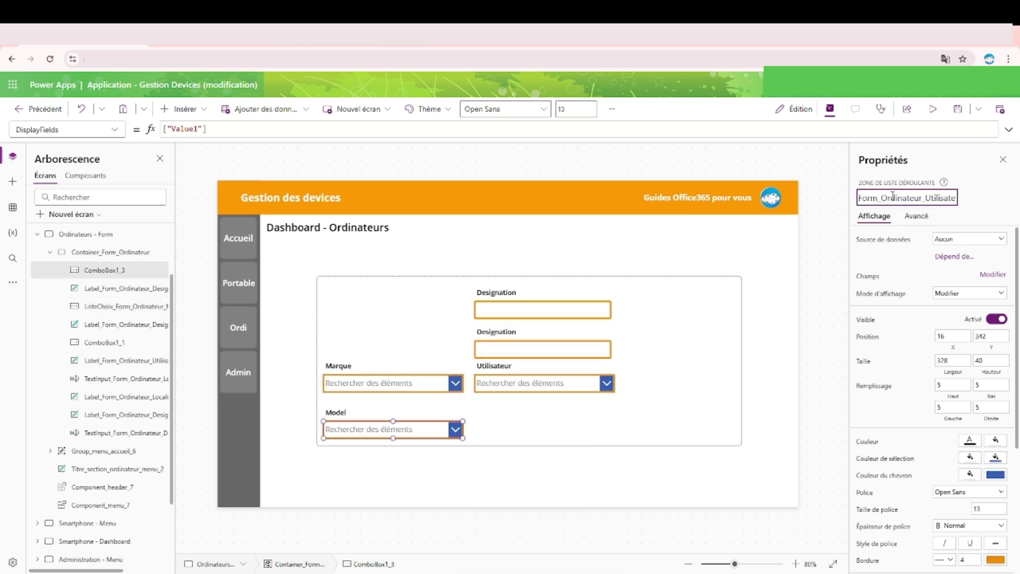
key(BackSpace)
text(Model)
key(Return)
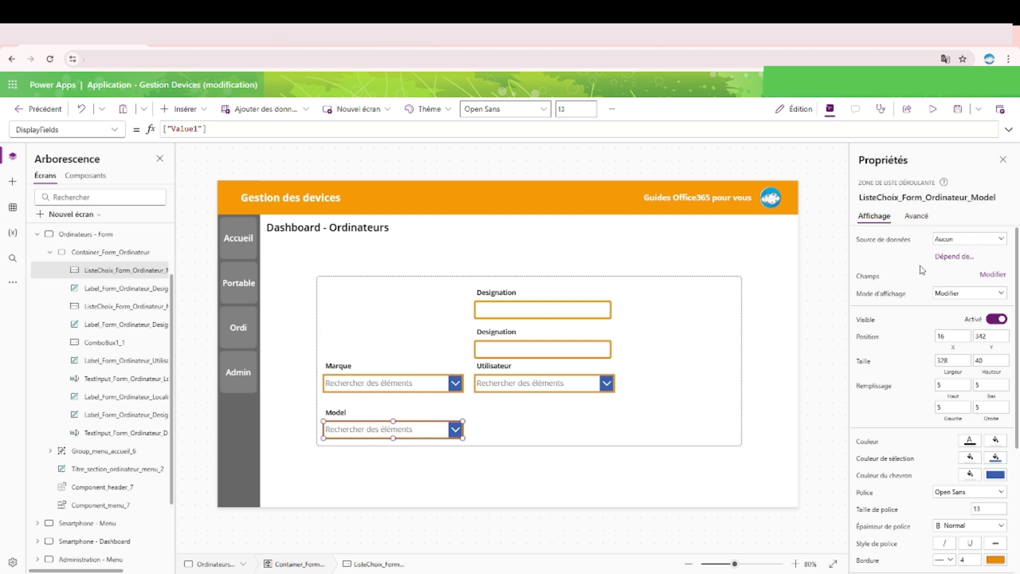
Rename the Marque label control as Label_Form_Ordinateur_Marque
click(415, 368)
click(350, 368)
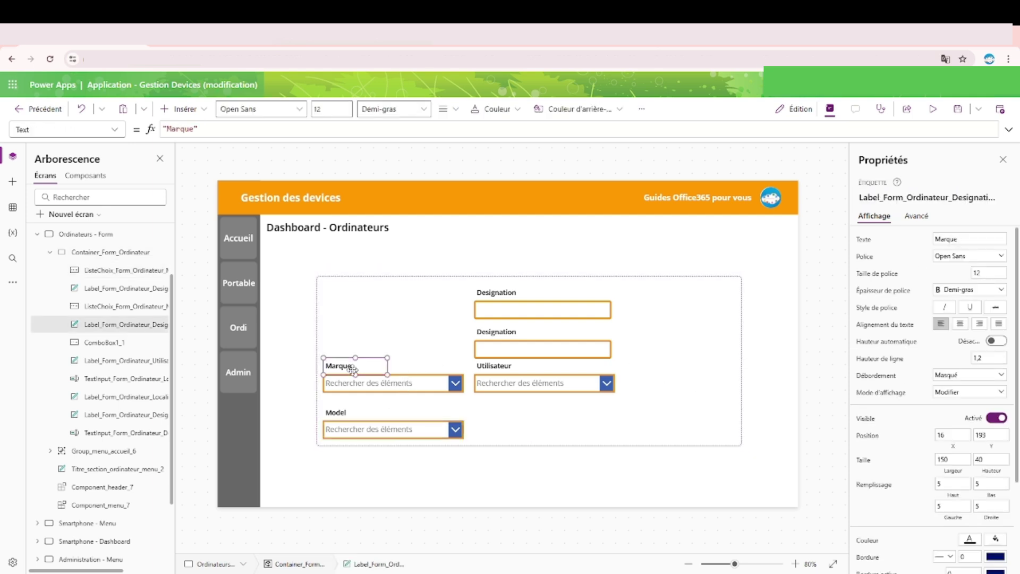
click(944, 197)
click(953, 198)
key(BackSpace)
key(BackSpace)
key(BackSpace)
key(BackSpace)
key(BackSpace)
key(BackSpace)
key(BackSpace)
key(BackSpace)
key(BackSpace)
key(BackSpace)
key(BackSpace)
key(BackSpace)
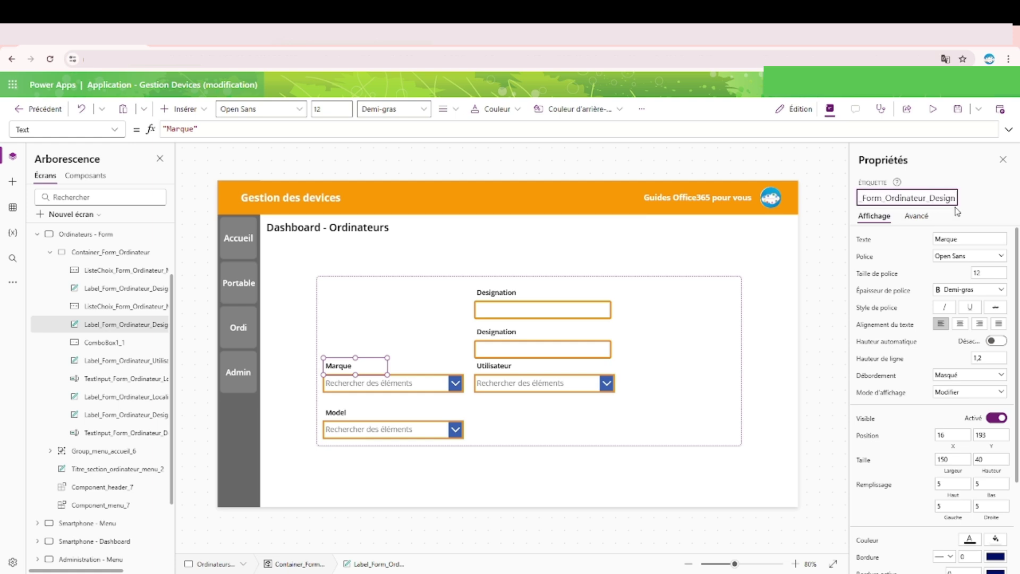
key(BackSpace)
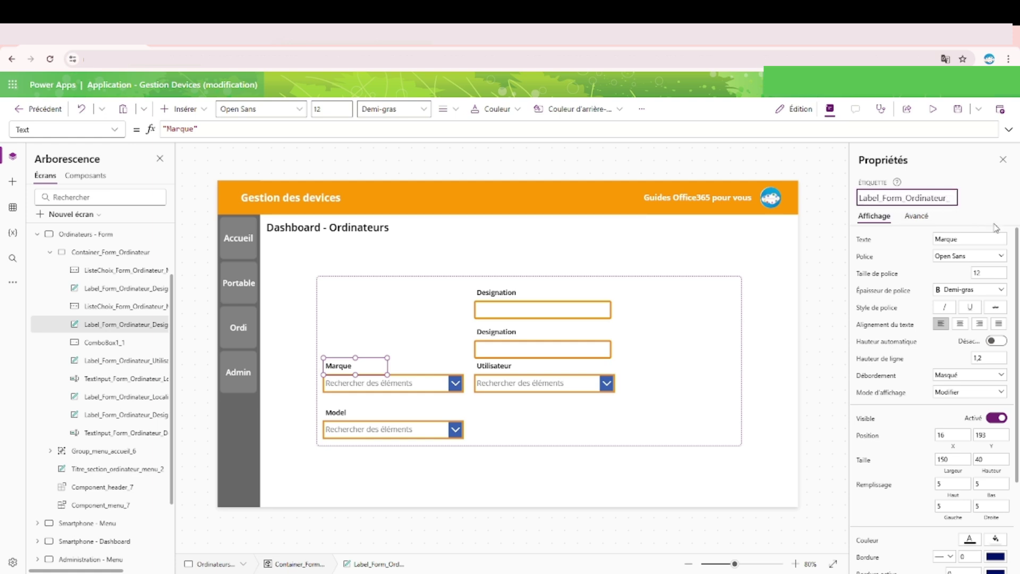
text(Marque)
key(Return)
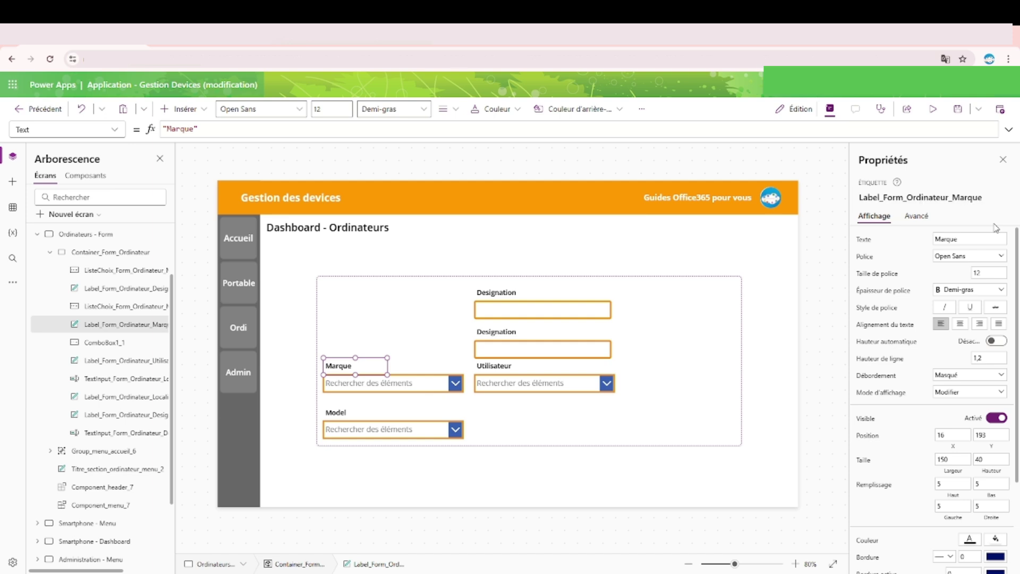
Rename the Model label control as Label_Form_Ordinateur_Model
click(348, 409)
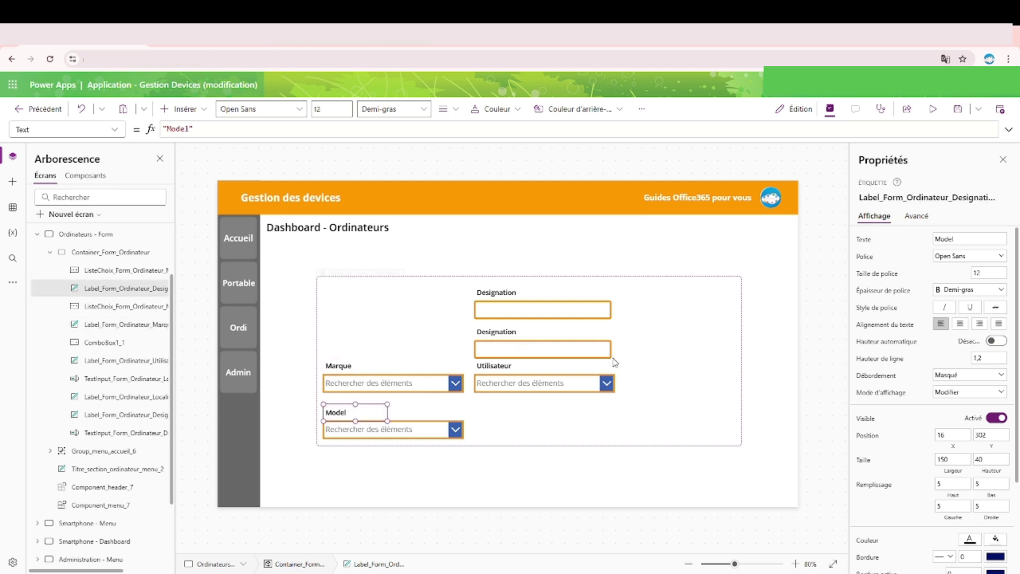
click(885, 196)
key(End)
key(BackSpace)
key(BackSpace)
key(BackSpace)
key(BackSpace)
key(BackSpace)
key(BackSpace)
key(BackSpace)
key(BackSpace)
key(BackSpace)
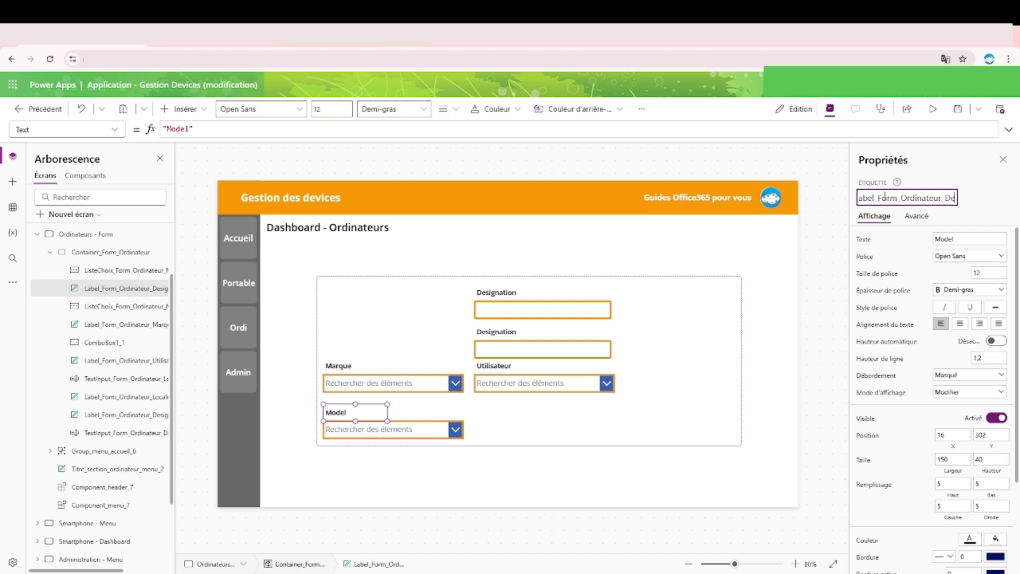
key(BackSpace)
key(BackSpace)
text(Model)
key(Return)
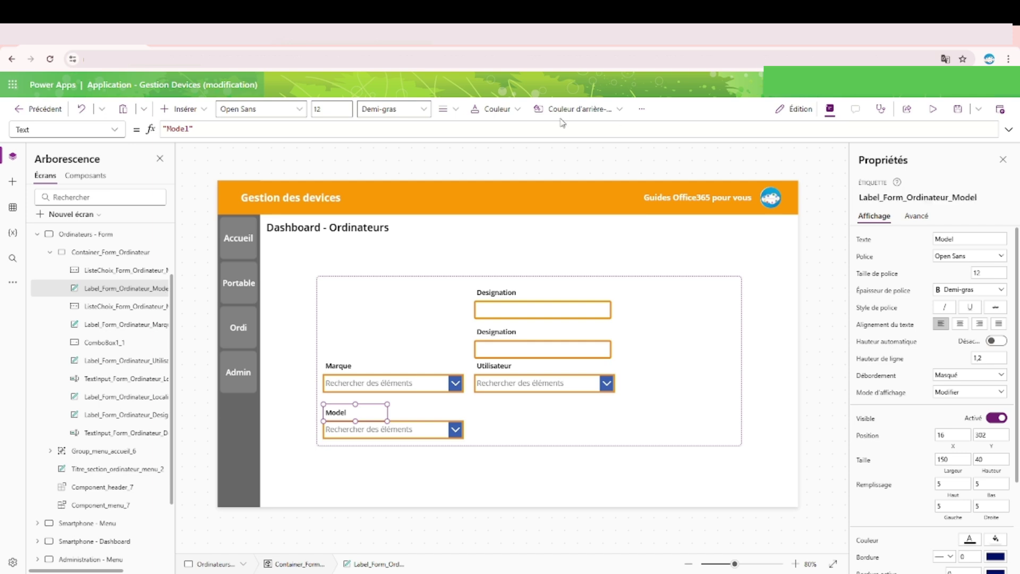
Move the upper Designation label and its text input together into the form's first column, above Marque
click(502, 366)
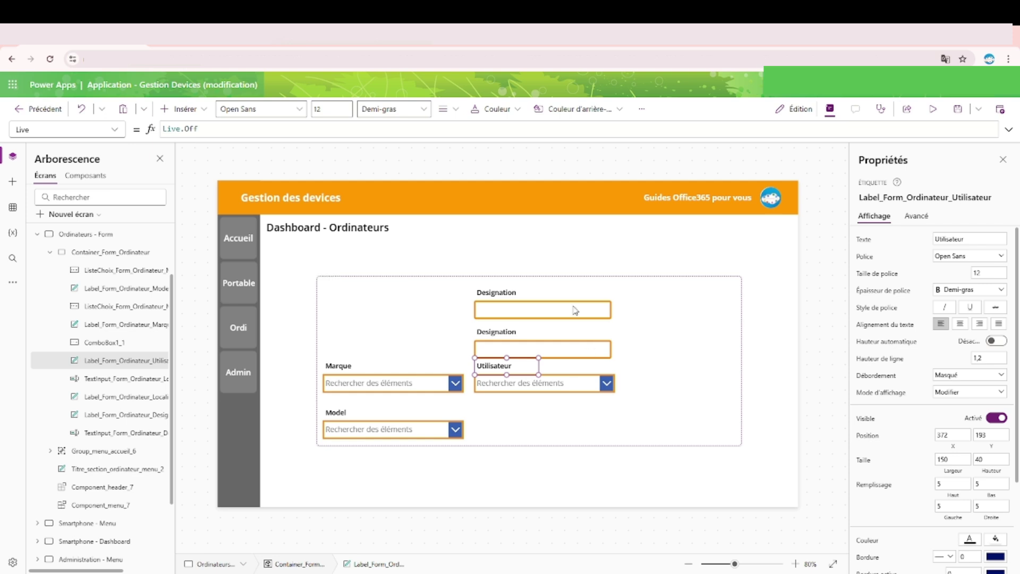
click(492, 294)
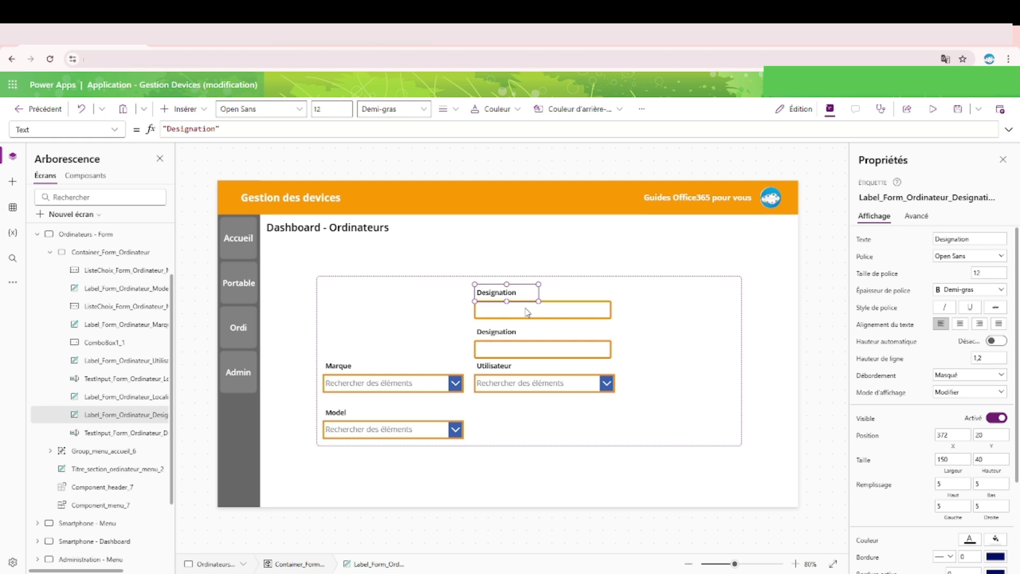
shift+click(522, 310)
drag(522, 310, 407, 316)
Move the remaining Designation label and its text input to about X 479, level with the first Designation field
click(509, 336)
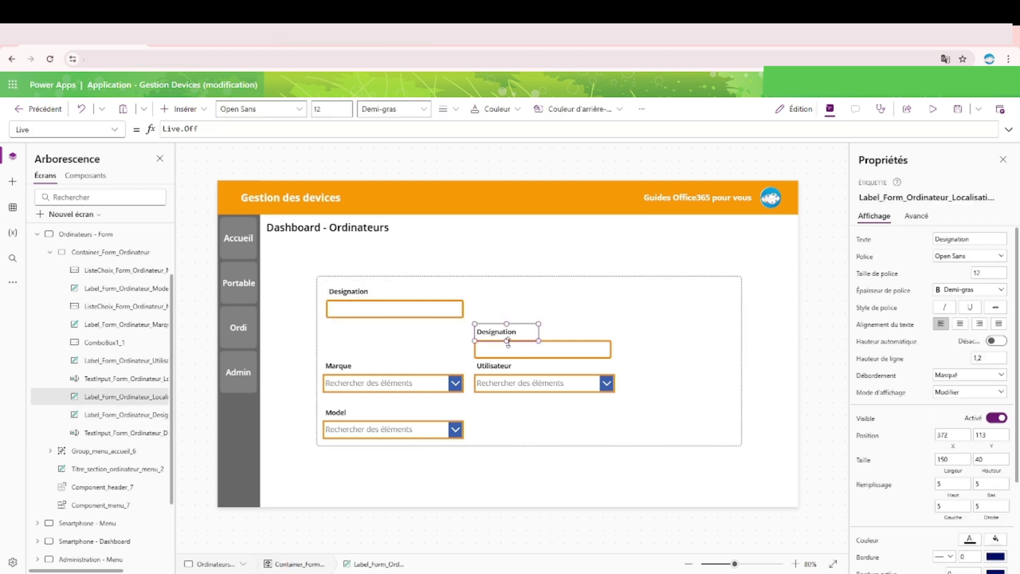
shift+click(509, 351)
drag(510, 351, 555, 310)
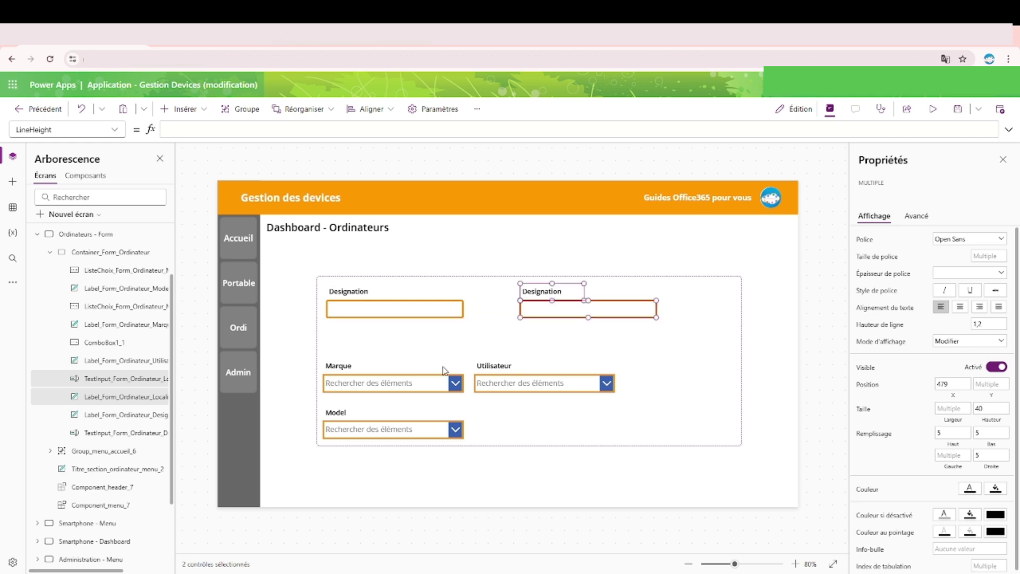
Move the Marque, Utilisateur and Model labels with their combo boxes up together, just beneath the Designation row
click(491, 371)
shift+click(379, 369)
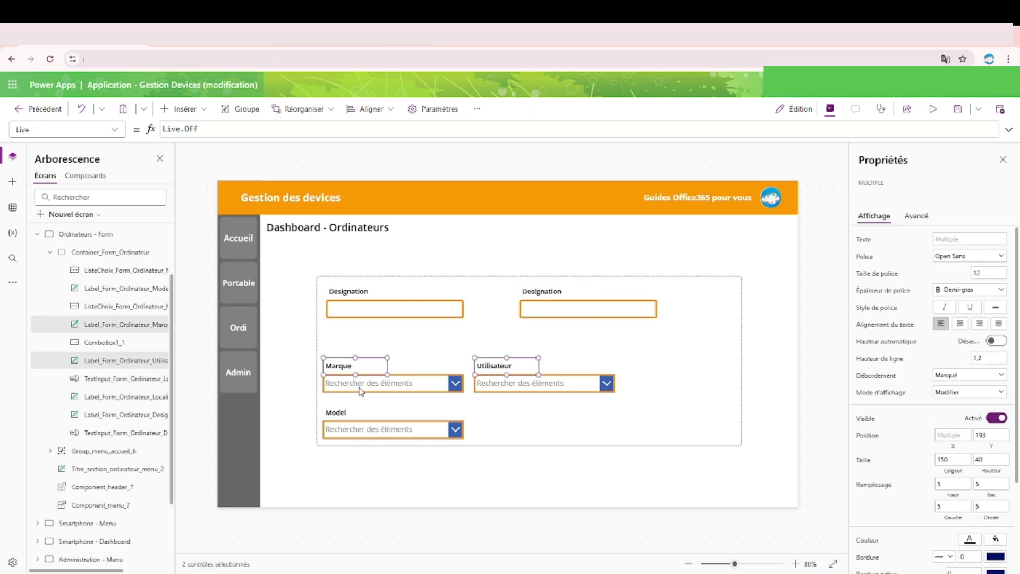
shift+click(359, 386)
shift+click(482, 386)
shift+click(350, 417)
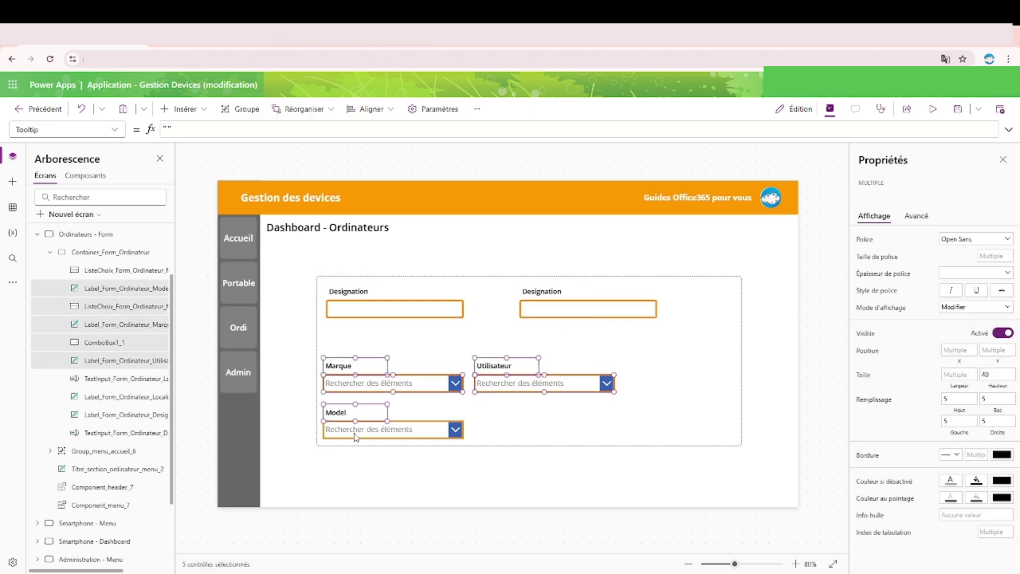
shift+click(363, 433)
drag(363, 433, 367, 401)
click(610, 389)
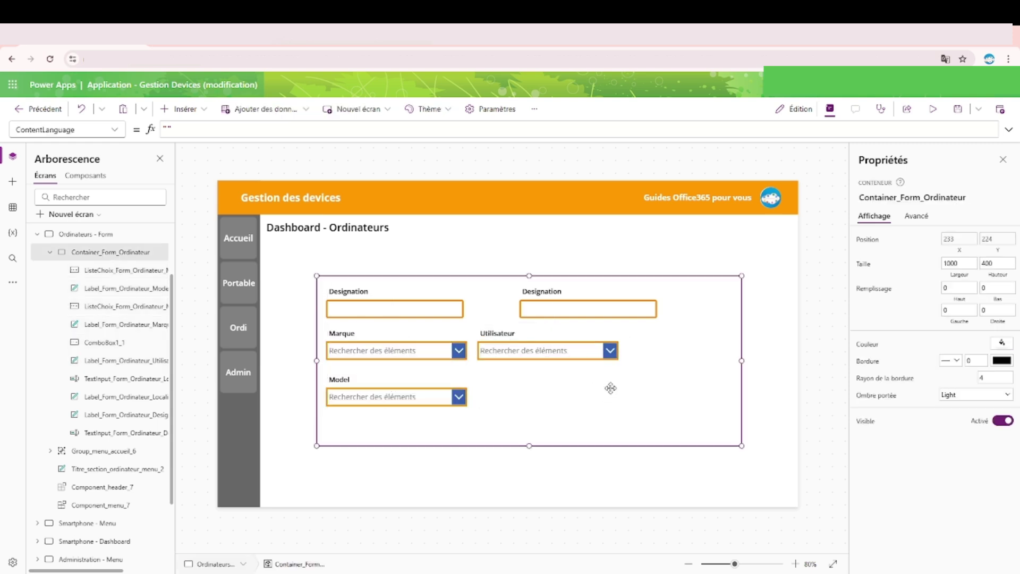
click(820, 322)
Move the Utilisateur label and its combo box to about X 479, aligned under the second Designation field
click(499, 334)
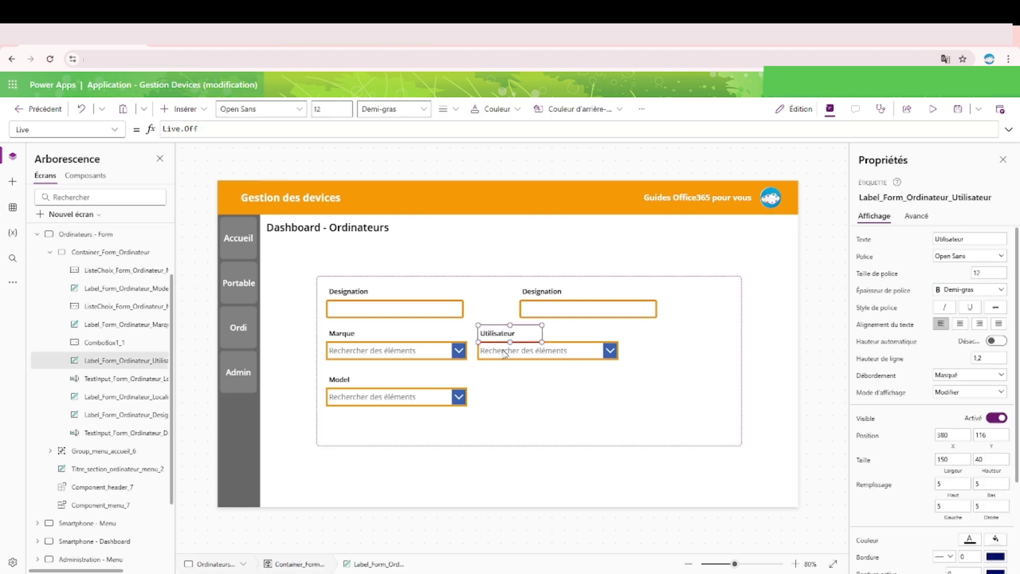
shift+click(500, 353)
drag(500, 353, 542, 354)
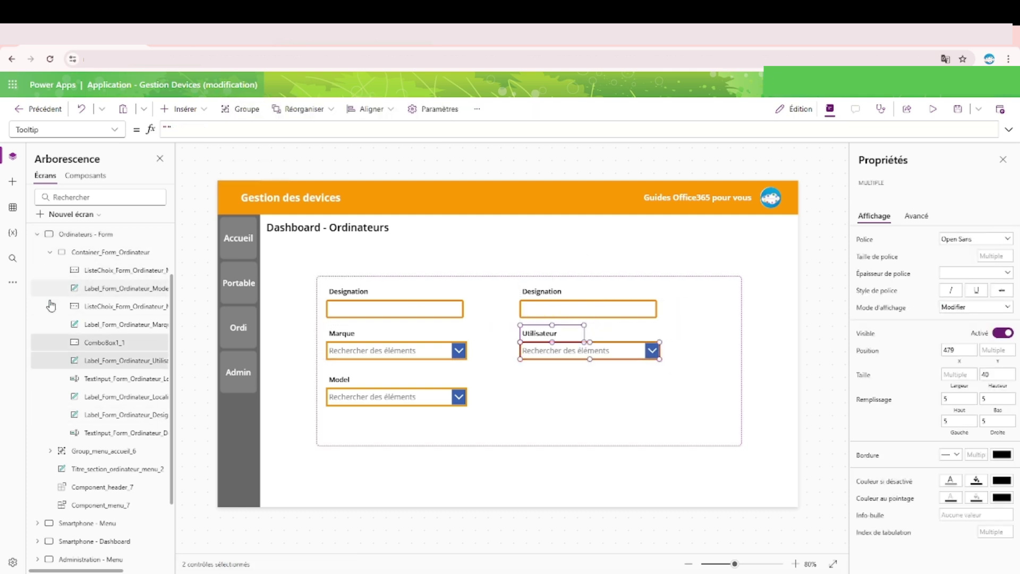
Insert a button on Screen1 below the radio options, and place a copy of it beside the original
scroll(68, 405, down, 2)
click(80, 503)
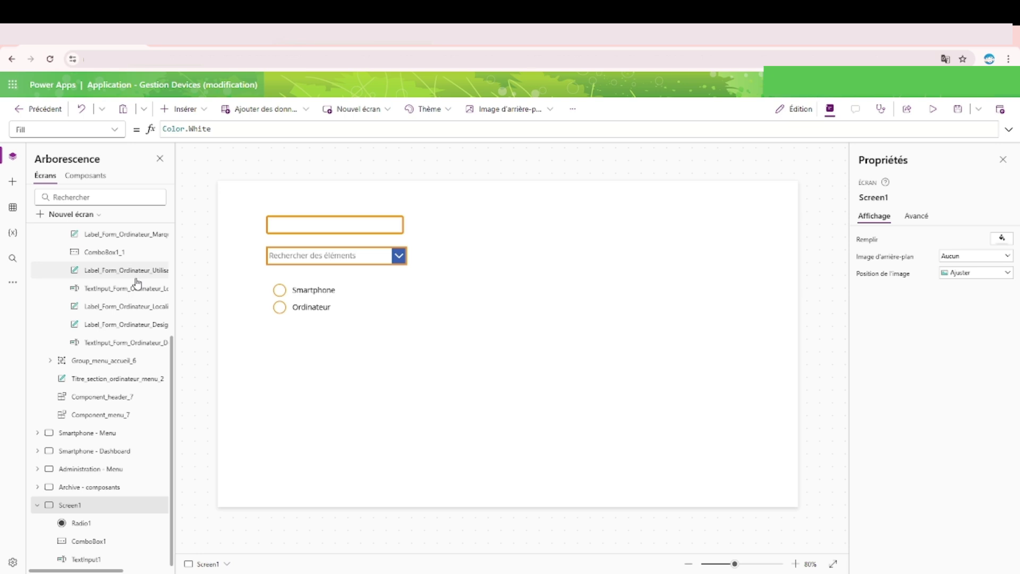
click(197, 109)
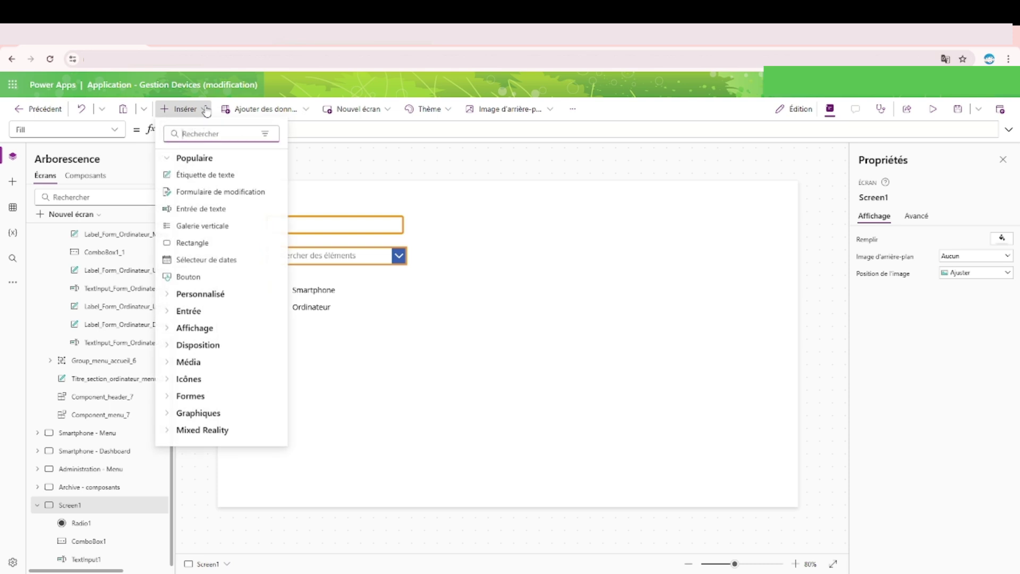
click(255, 277)
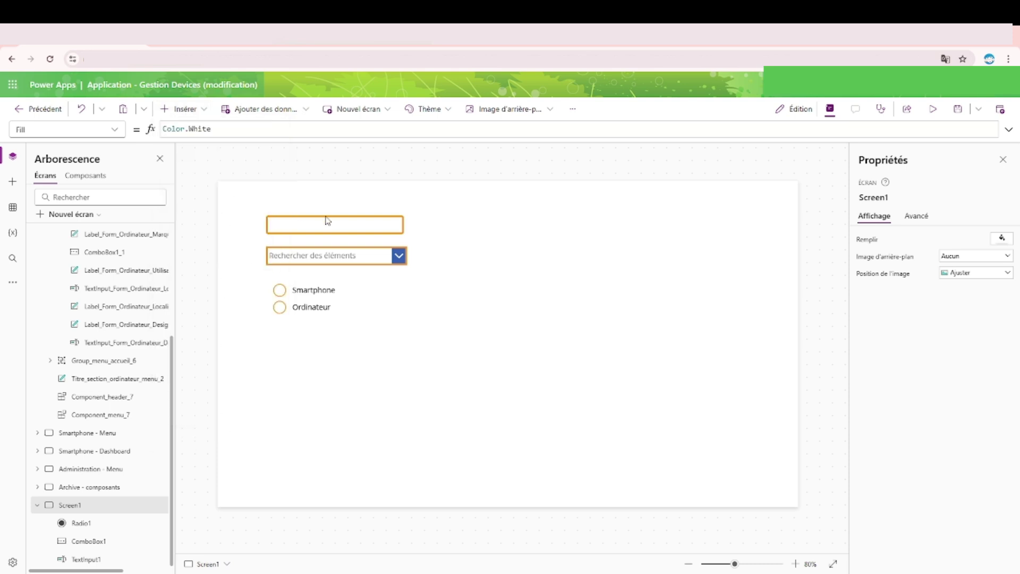
drag(278, 204, 410, 352)
key(ctrl+c)
key(ctrl+v)
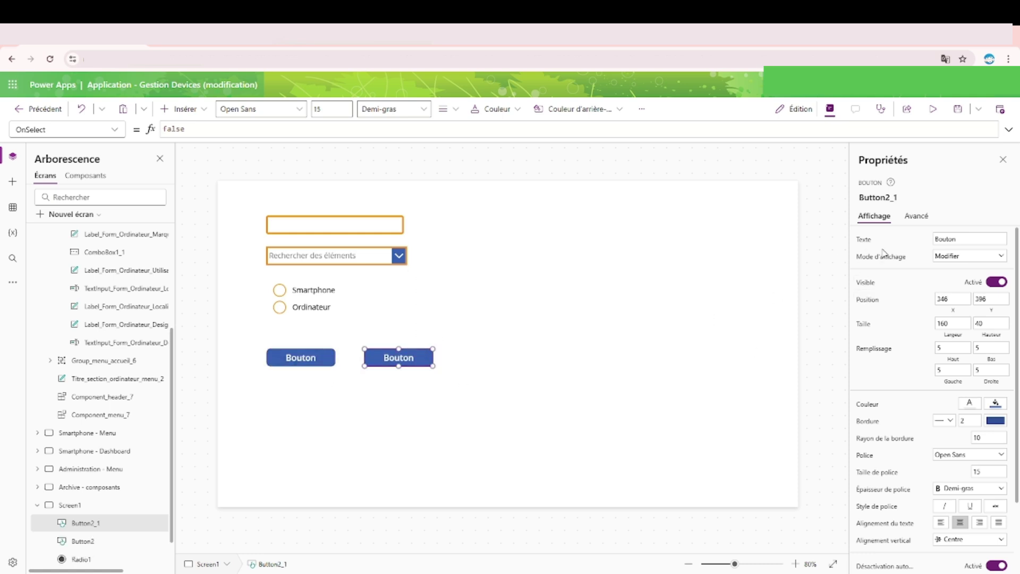
Set the copied button's text to Enregistrer and the original button's text to Annuler
click(985, 240)
text(Enregistrer)
click(315, 362)
click(973, 238)
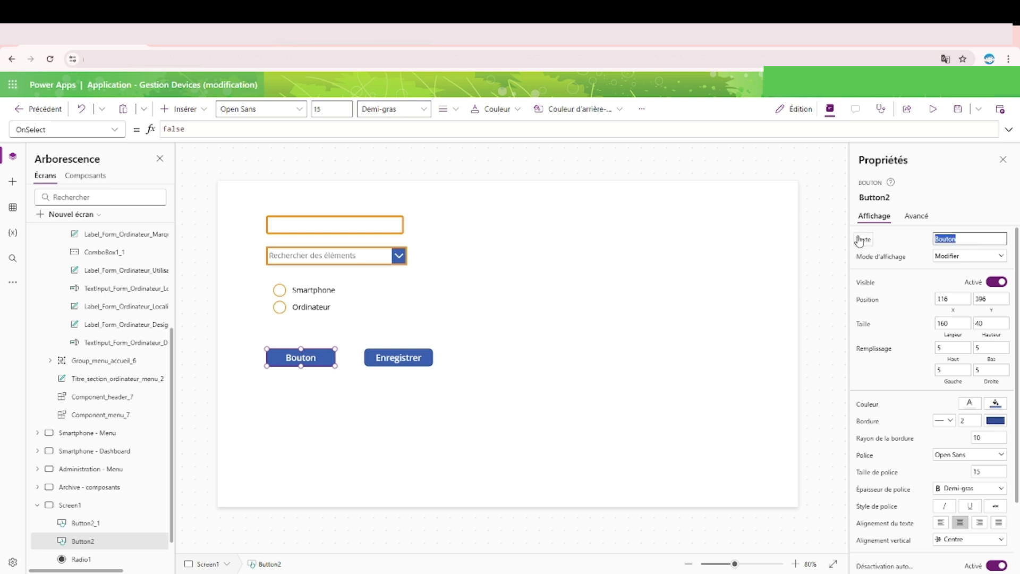
text(Annuler)
Fill the Annuler button with theme grey and the Enregistrer button with theme green
click(996, 405)
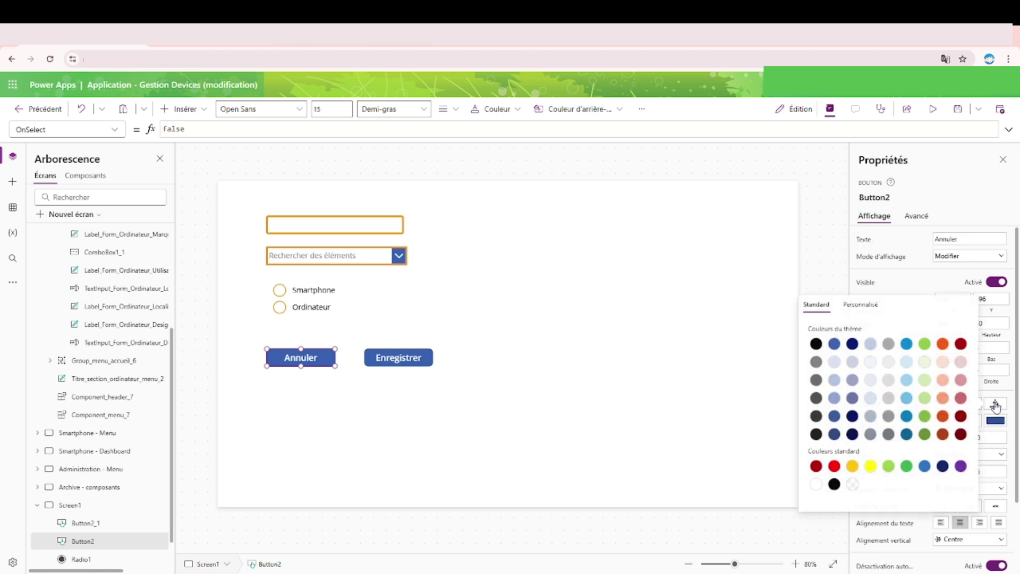
click(888, 363)
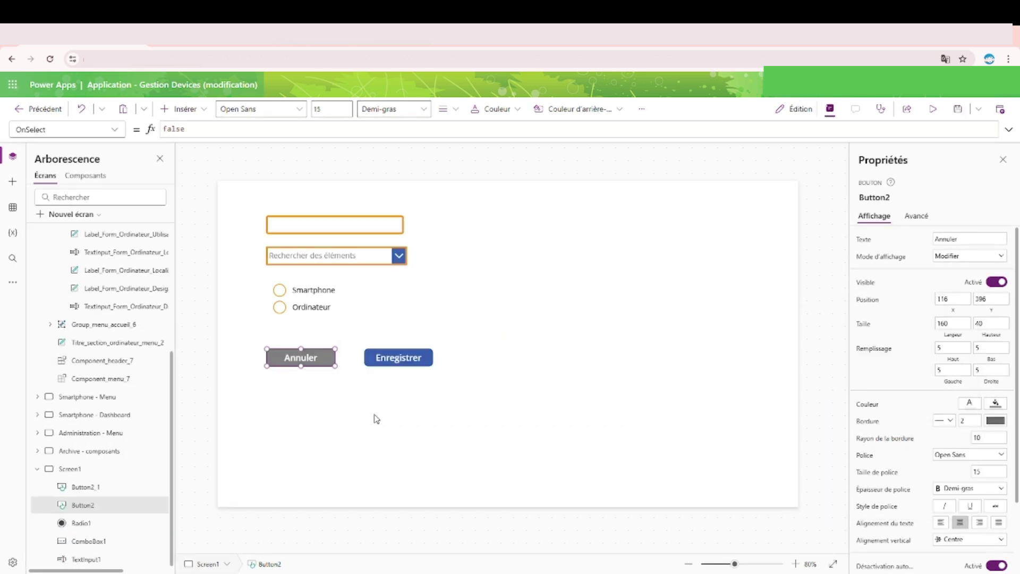
click(411, 357)
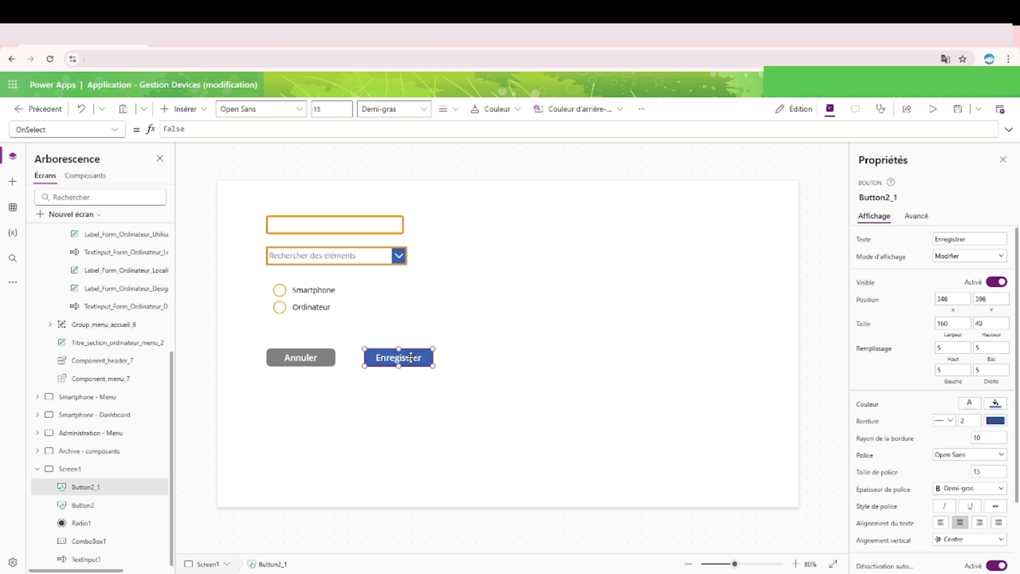
click(996, 404)
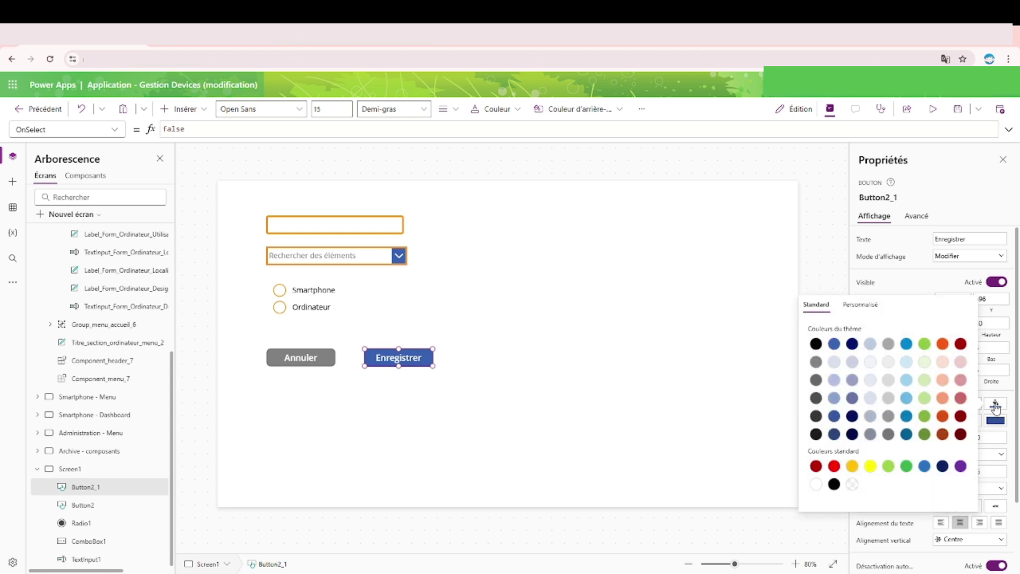
click(925, 417)
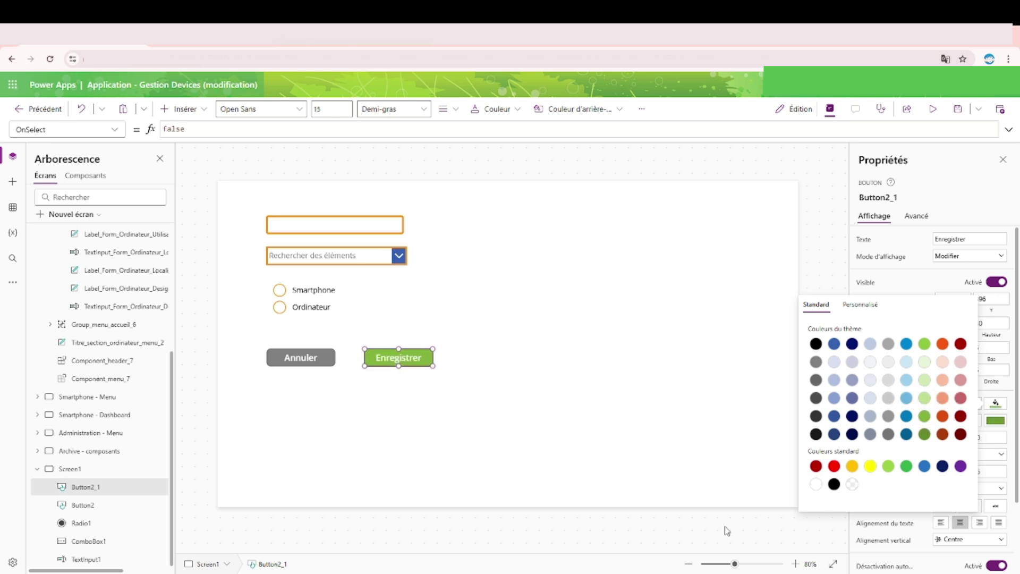
click(709, 528)
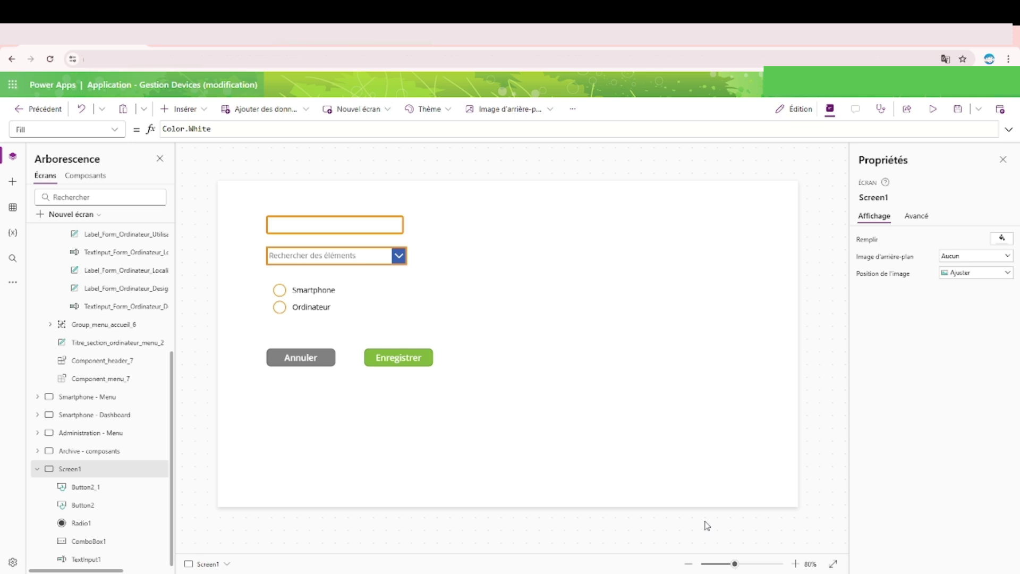
Move the Enregistrer button closer to Annuler, to about X 311 on the same line
click(403, 355)
drag(402, 355, 388, 356)
click(544, 532)
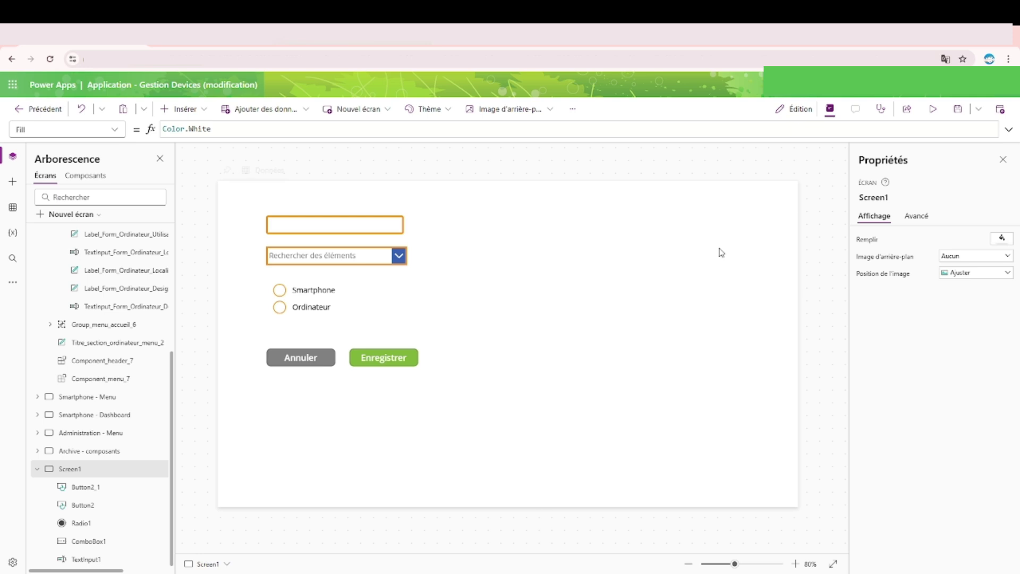
Preview Screen1, test the hover and pressed colours of the Enregistrer and Annuler buttons, and close the preview
click(933, 109)
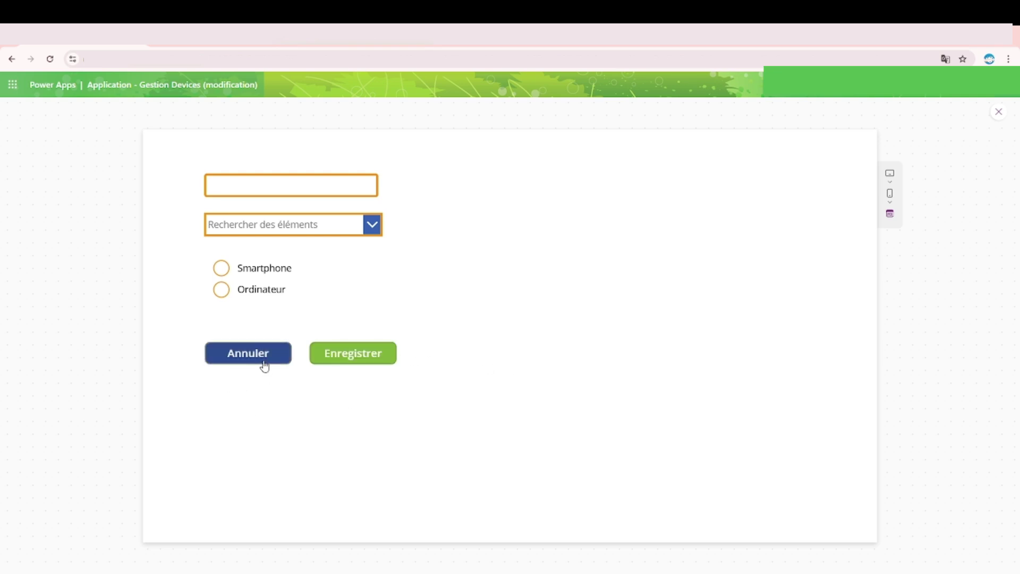
click(377, 362)
click(378, 363)
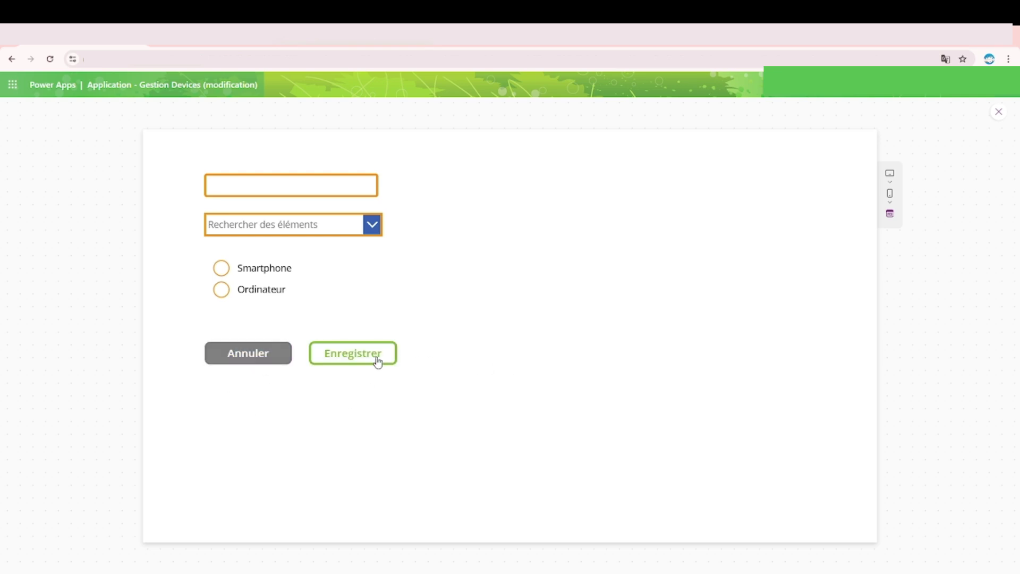
click(378, 363)
click(377, 362)
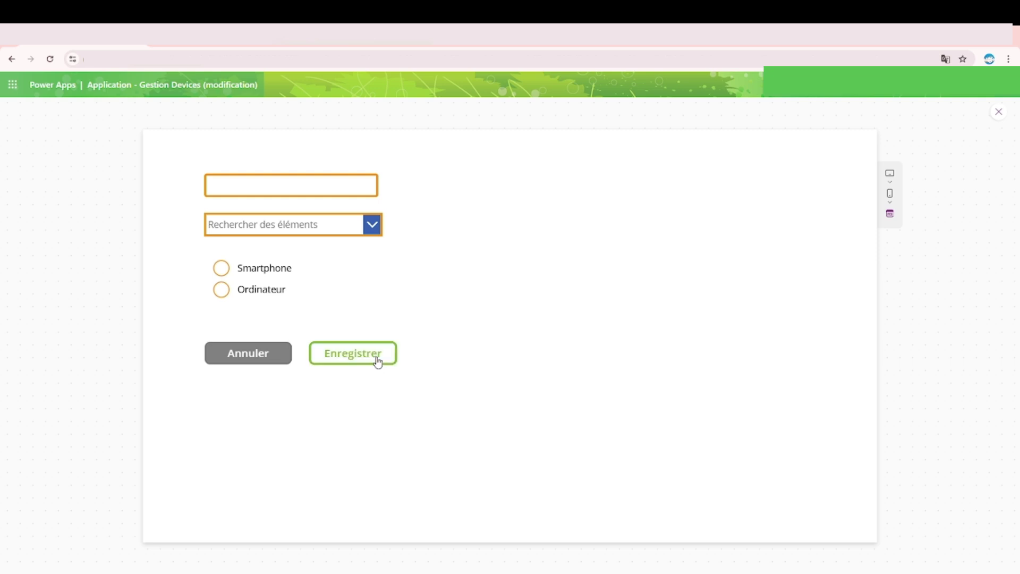
click(250, 368)
click(251, 368)
click(250, 368)
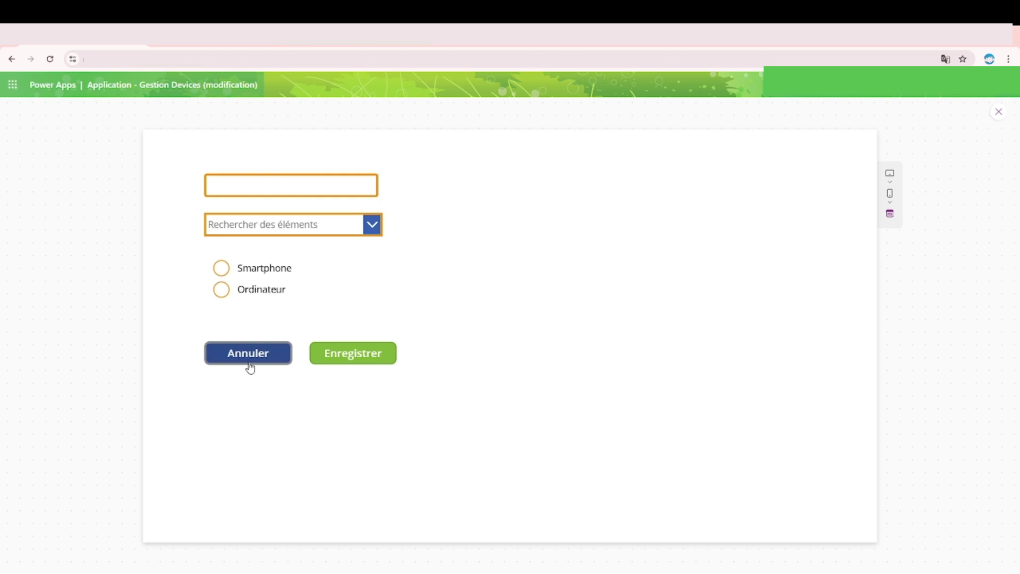
click(250, 368)
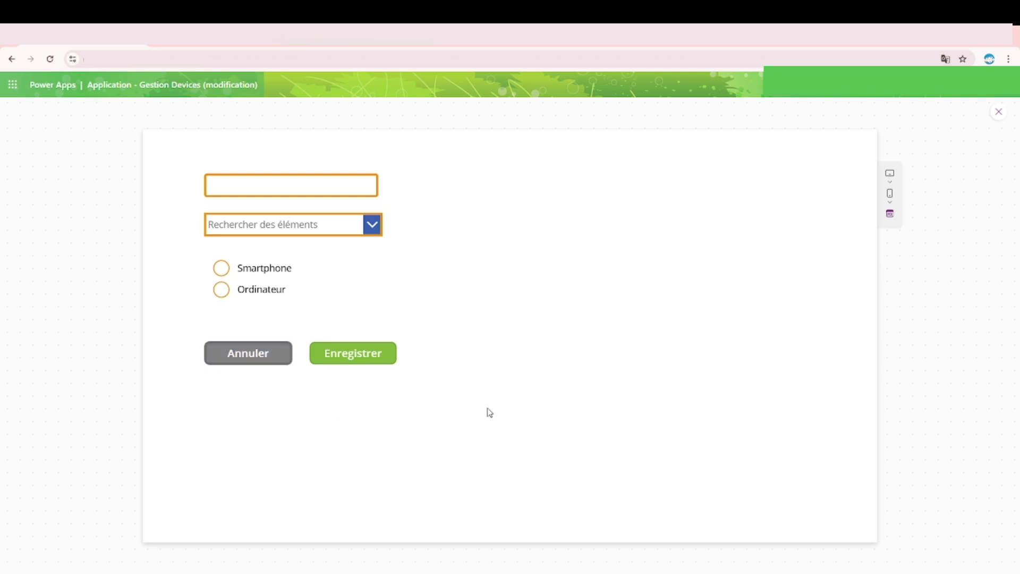
click(998, 112)
Set the Enregistrer button's HoverFill formula to Button2_1.Fill so it takes the button's own fill colour
click(377, 366)
scroll(904, 451, down, 5)
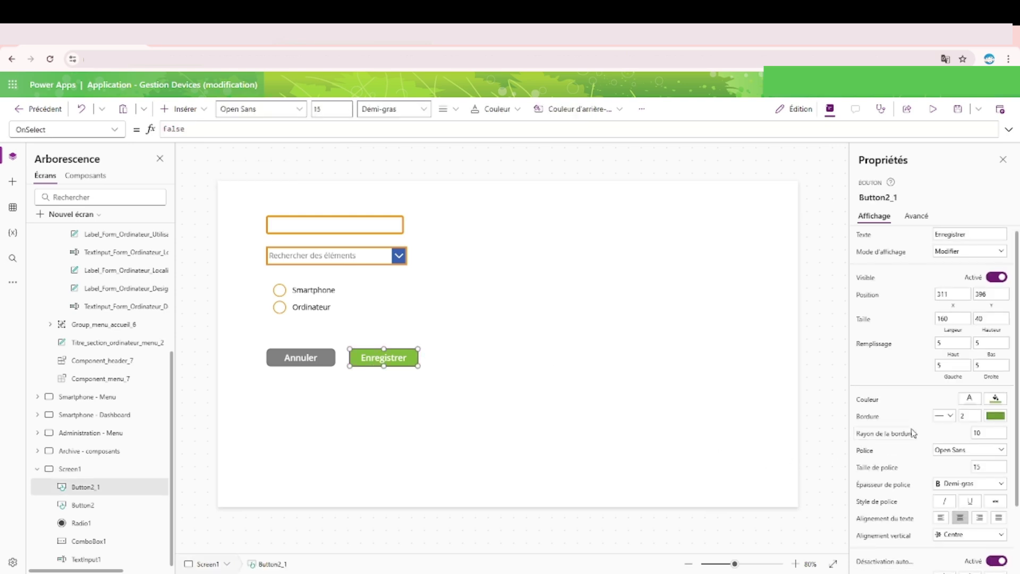
click(971, 530)
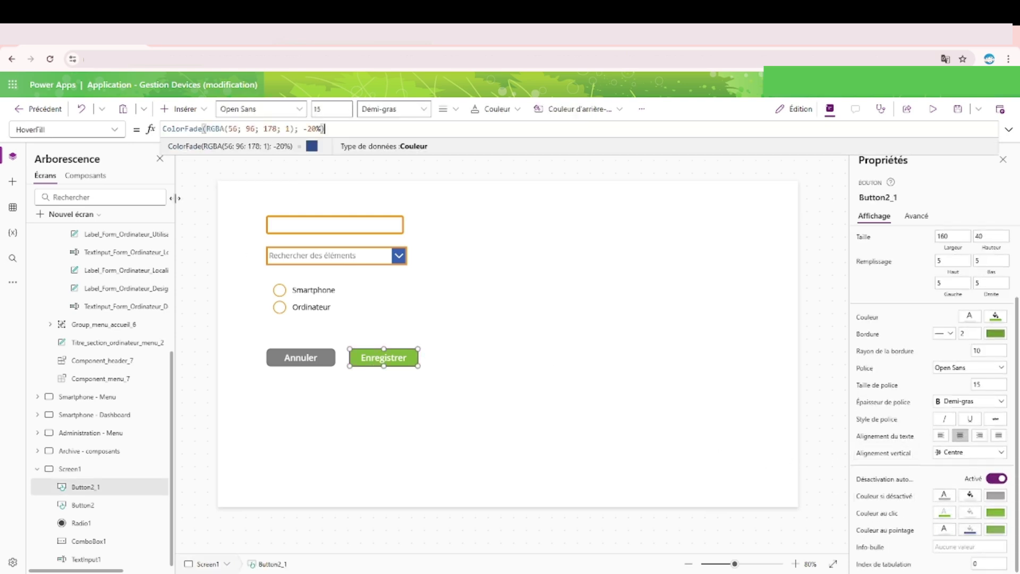
drag(342, 129, 142, 122)
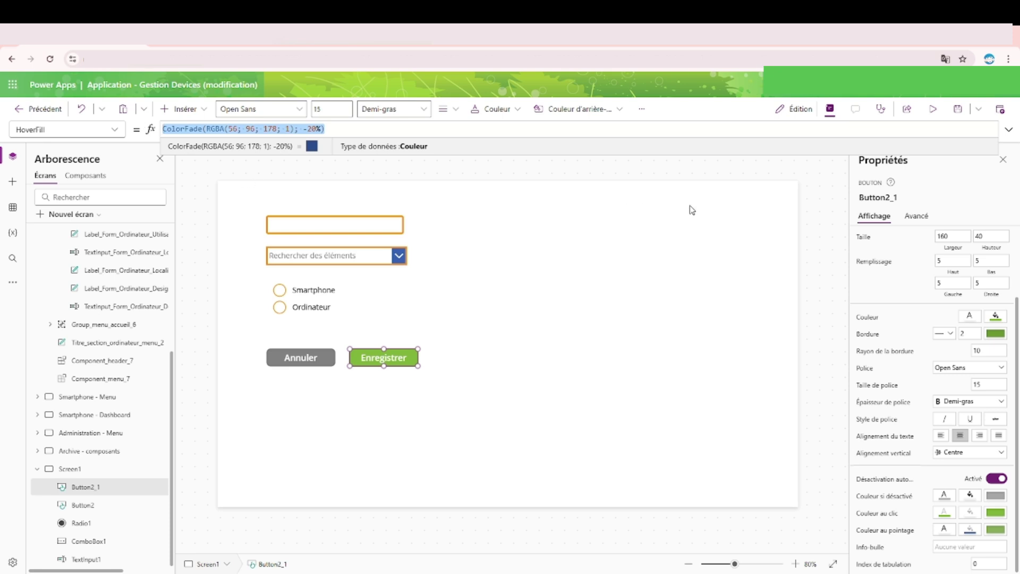
click(875, 197)
key(ctrl+c)
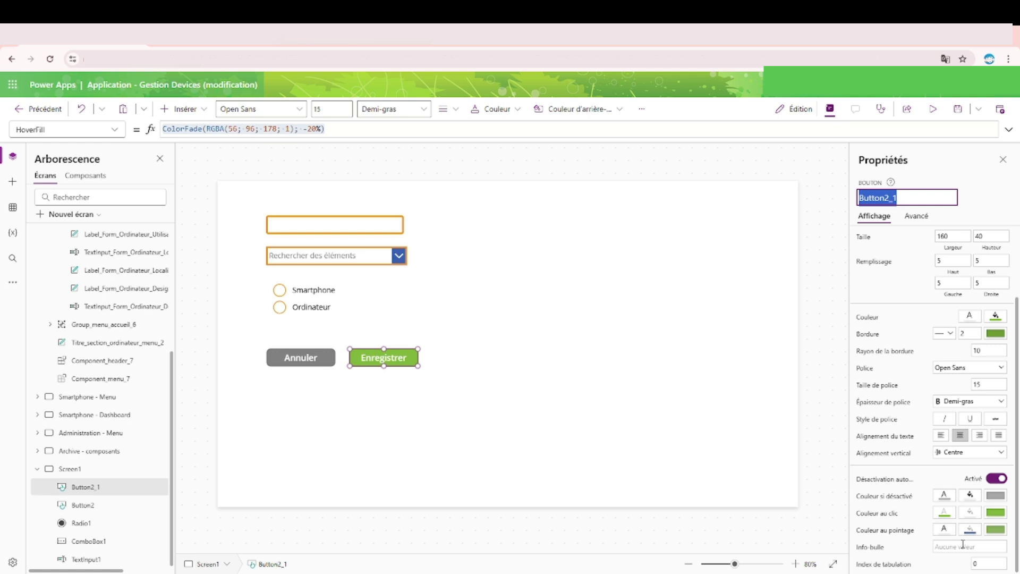
key(Return)
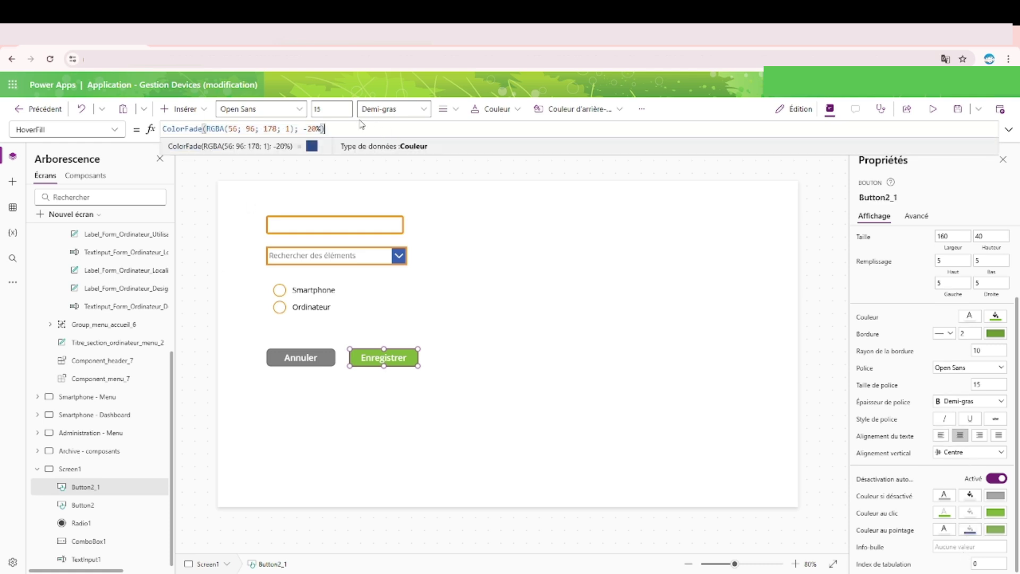
key(ctrl+a)
key(ctrl+v)
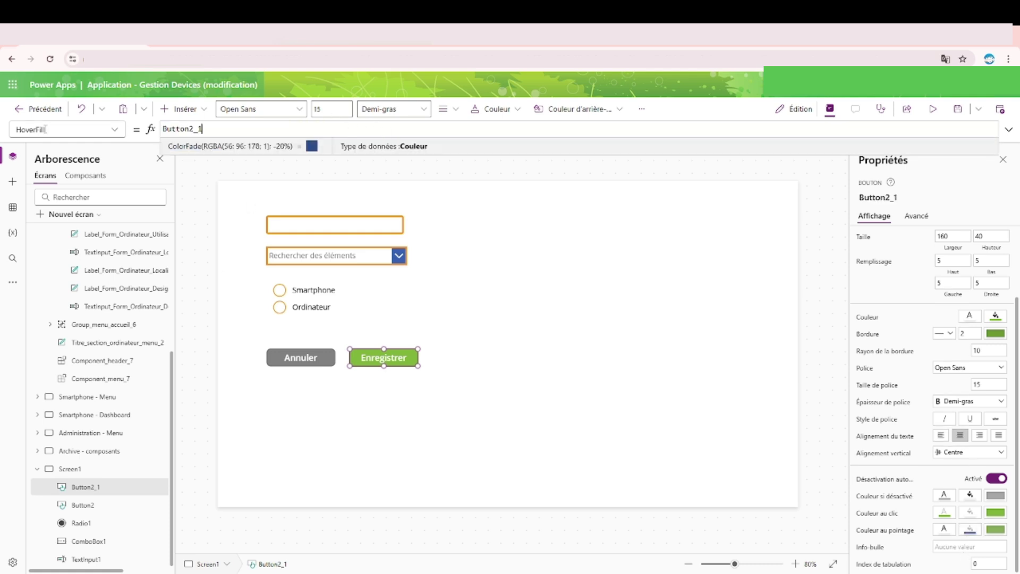
text(.)
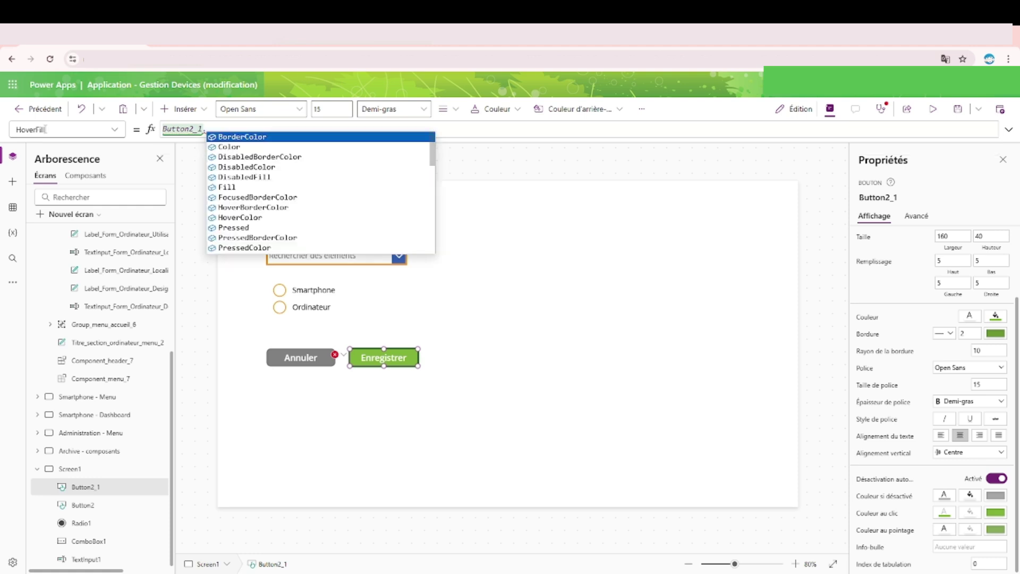
text(Fill)
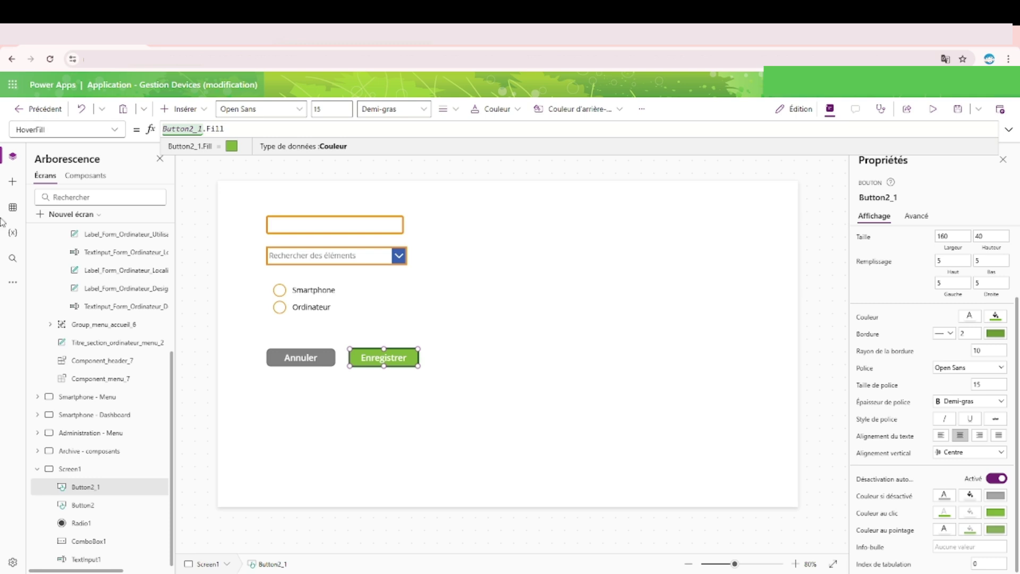
Set the Annuler button's HoverFill formula to Button2.Fill
click(313, 359)
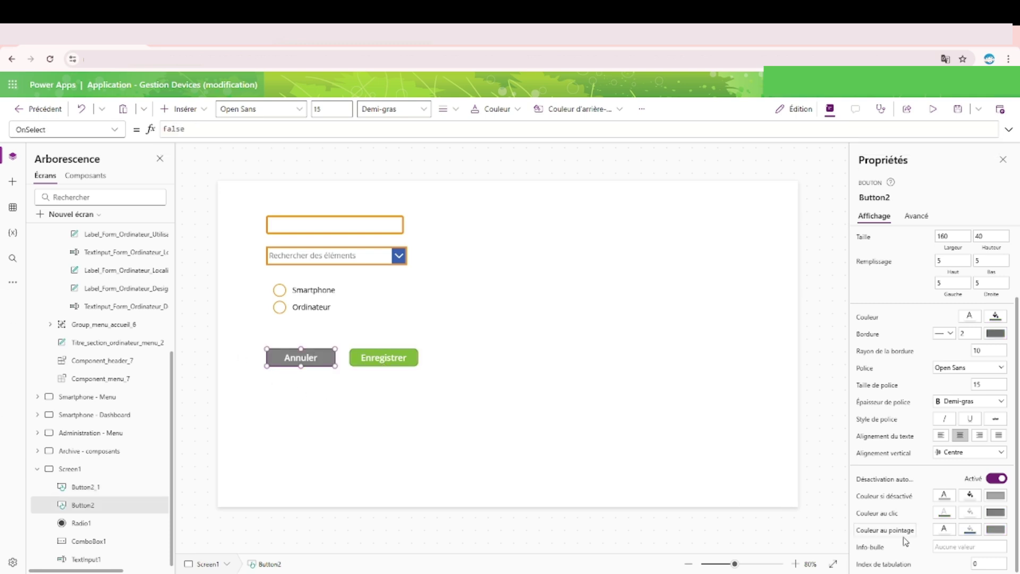
click(971, 529)
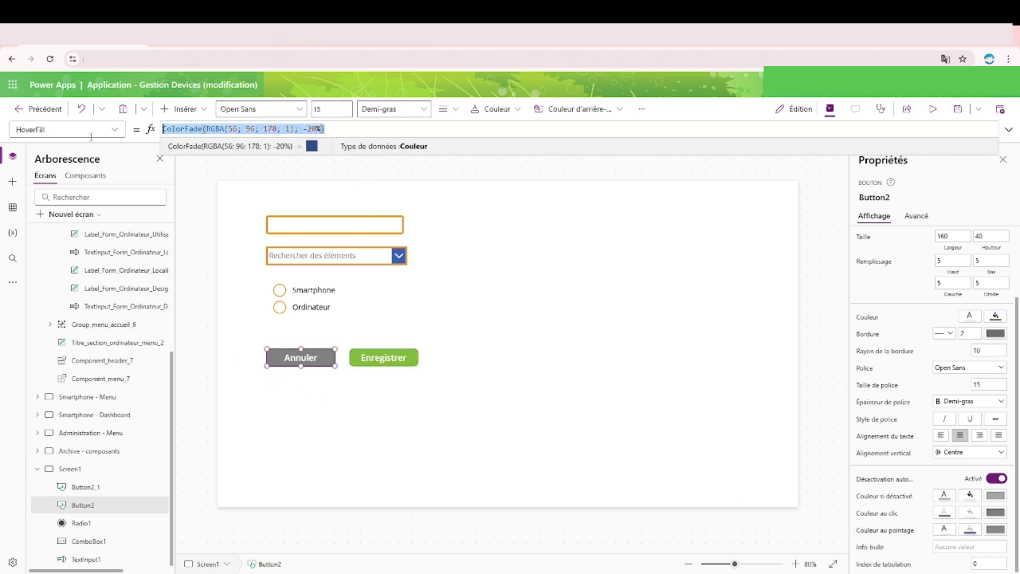
key(ctrl+v)
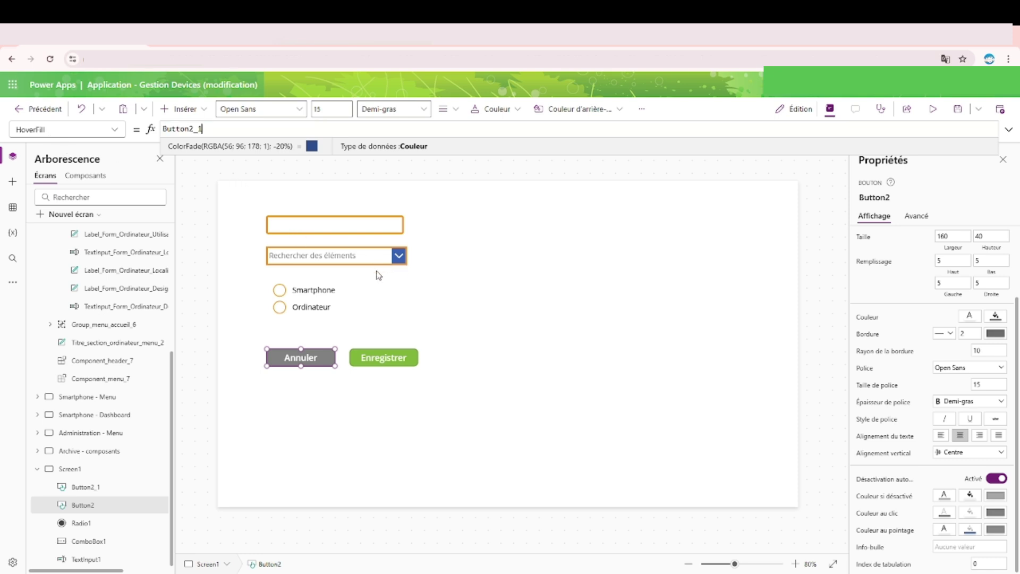
key(BackSpace)
key(BackSpace)
text(.)
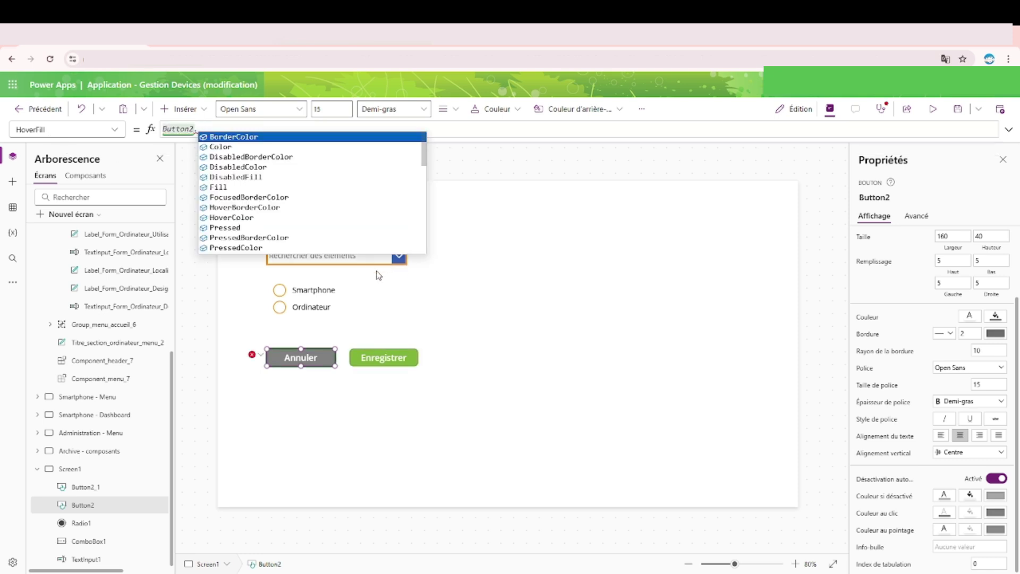
text(Fill)
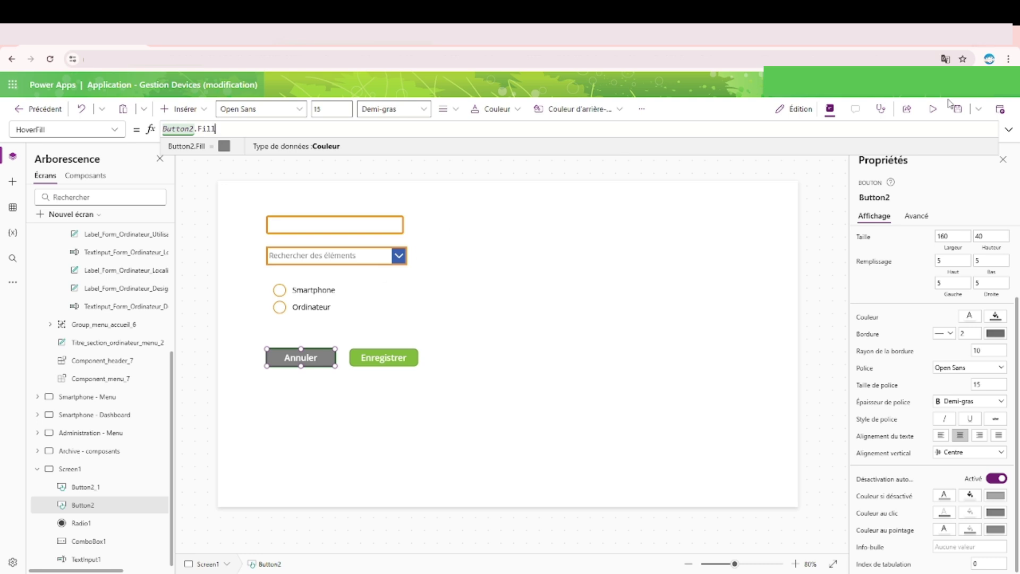
Preview Screen1, test the hover and pressed colours of both buttons, and close the preview
click(933, 109)
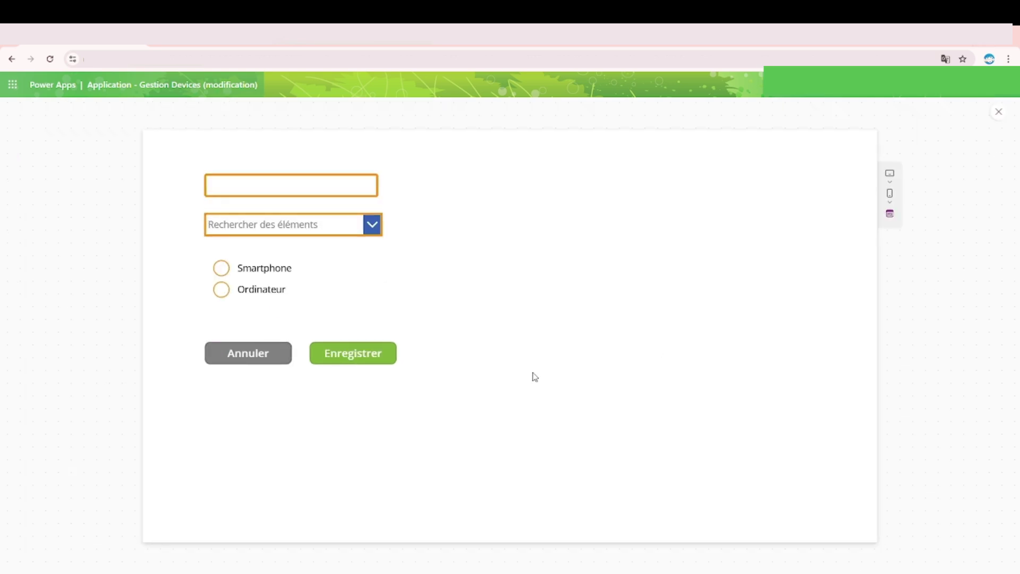
click(372, 353)
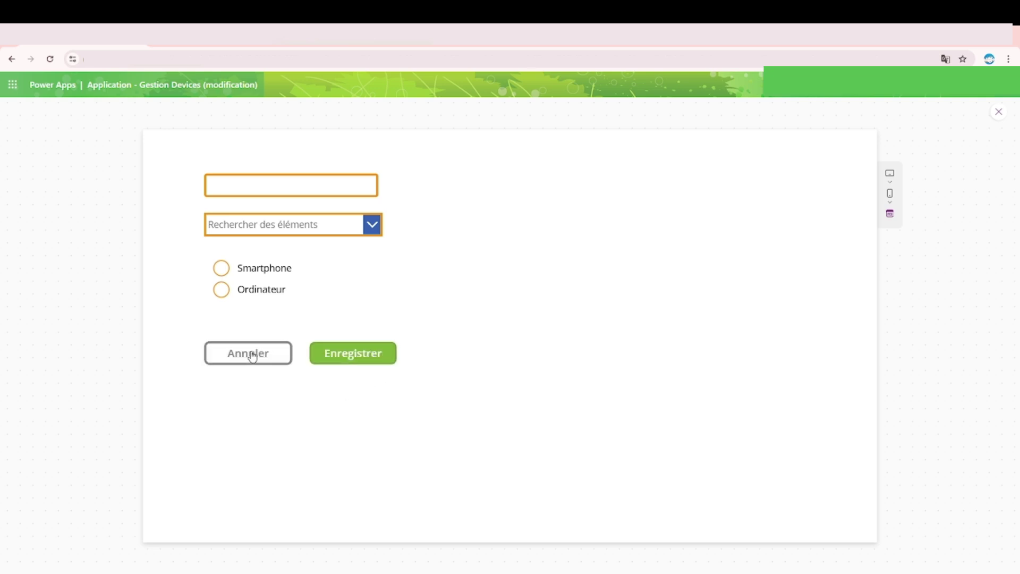
click(999, 112)
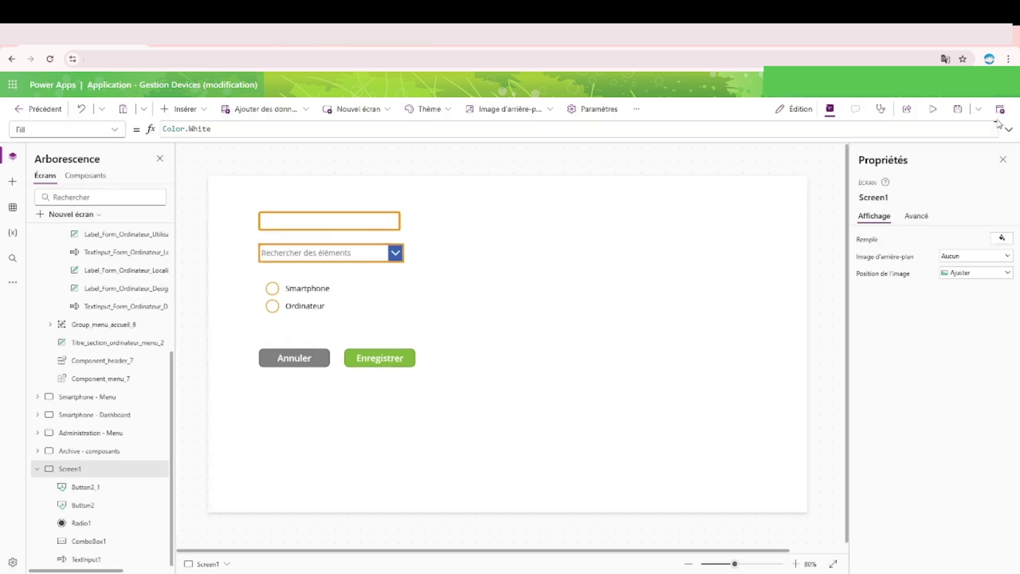
Check the Enregistrer button's HoverFill formula and rename the button Button_Save
click(391, 352)
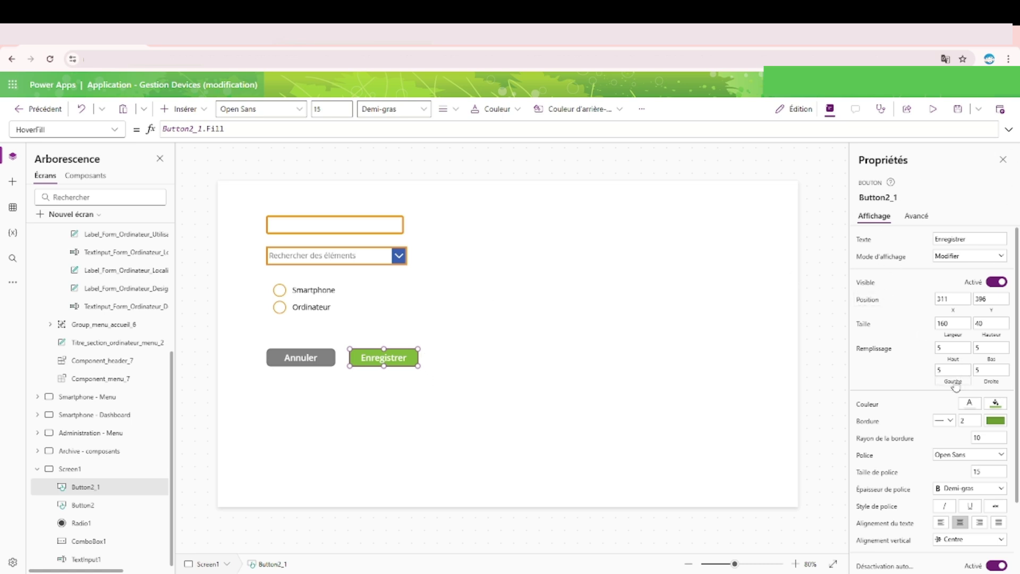
scroll(919, 399, down, 2)
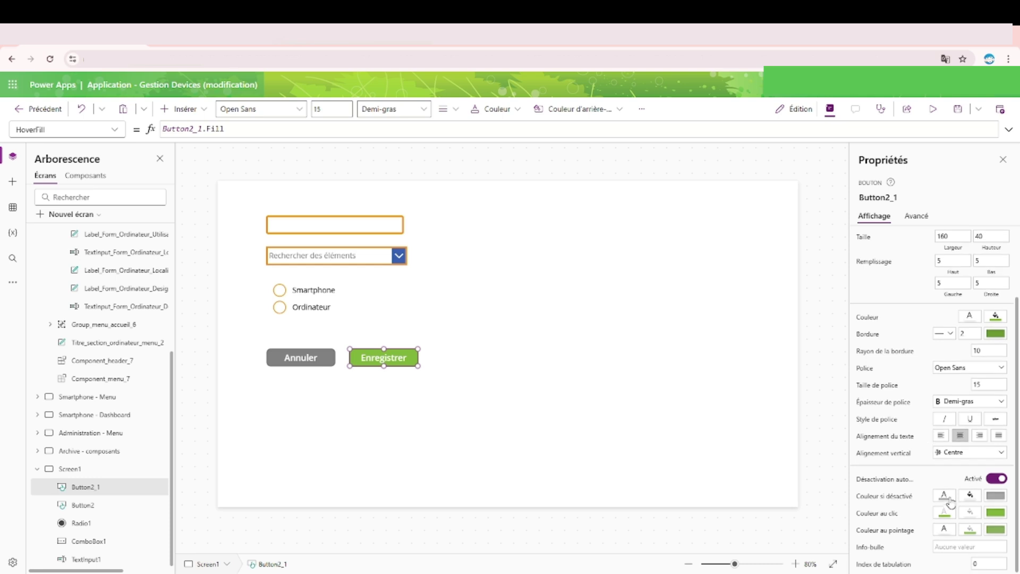
click(969, 530)
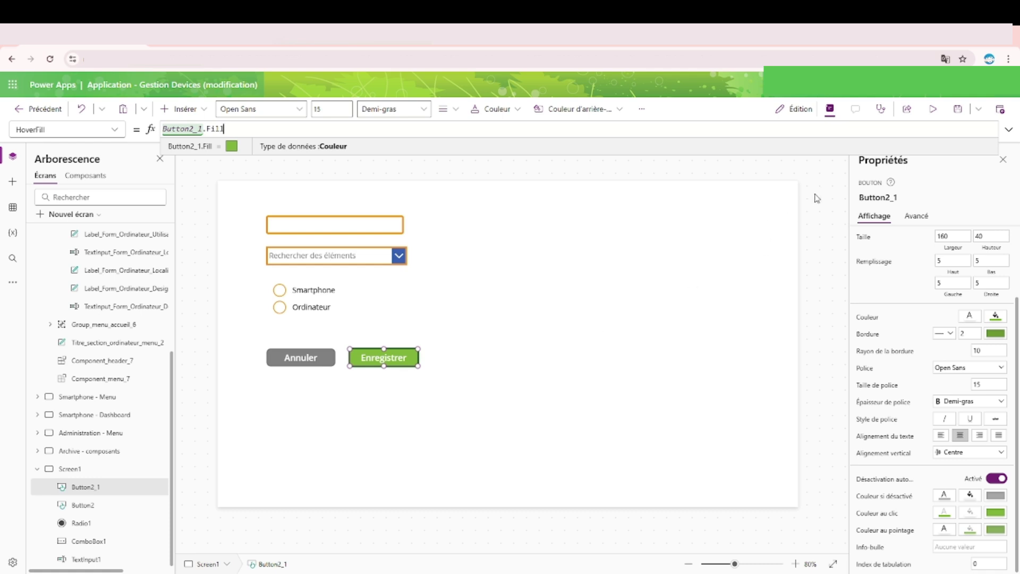
click(904, 197)
key(End)
key(BackSpace)
key(BackSpace)
key(BackSpace)
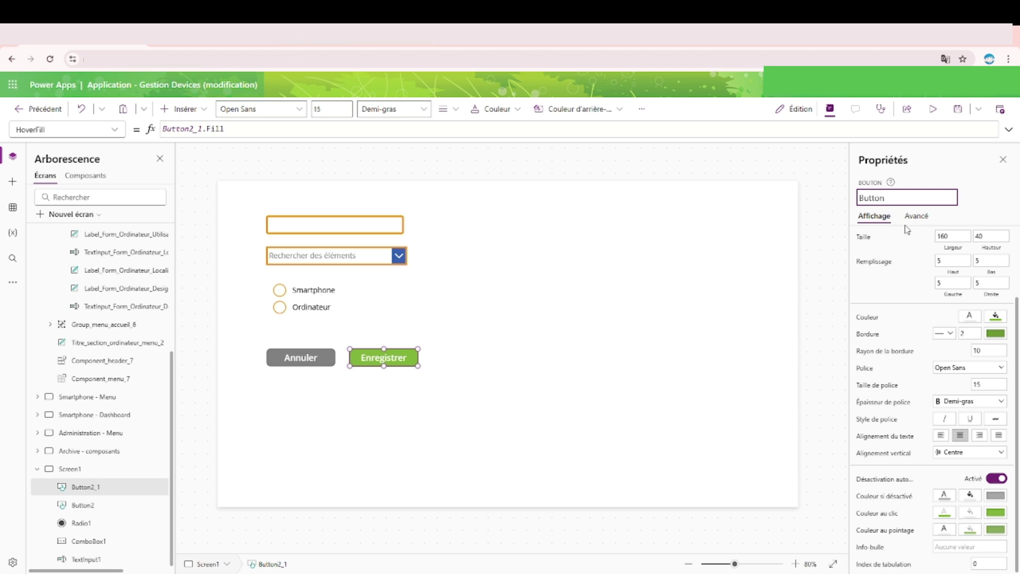
text(_Save)
key(Return)
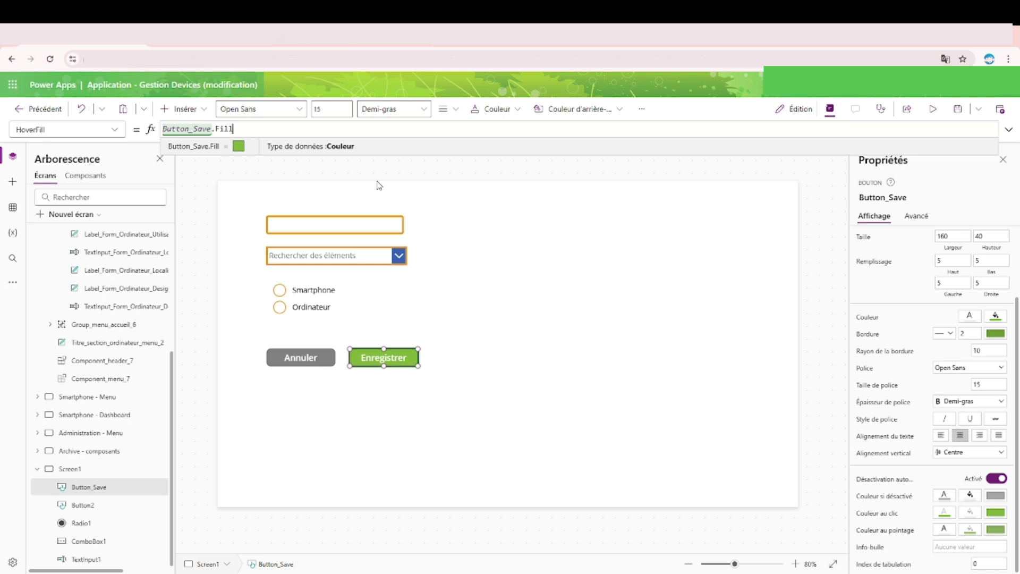
click(416, 406)
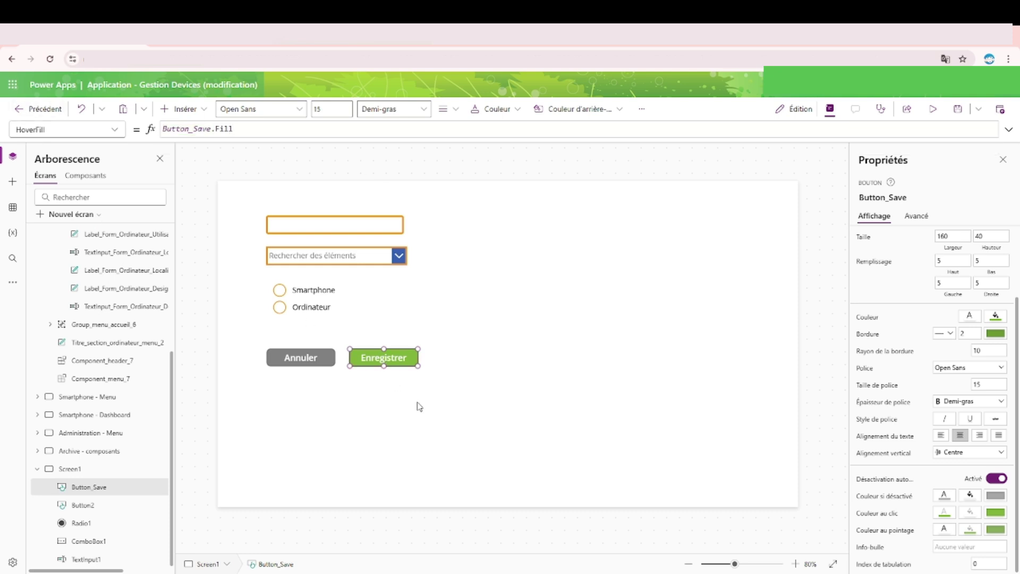
Rename the Annuler button Button_Annuler
click(307, 358)
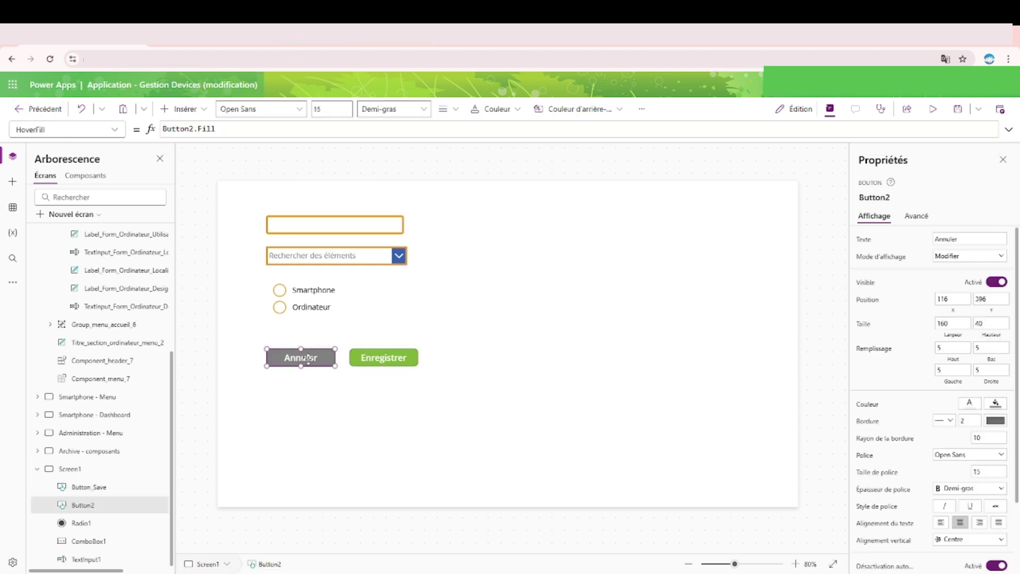
click(886, 200)
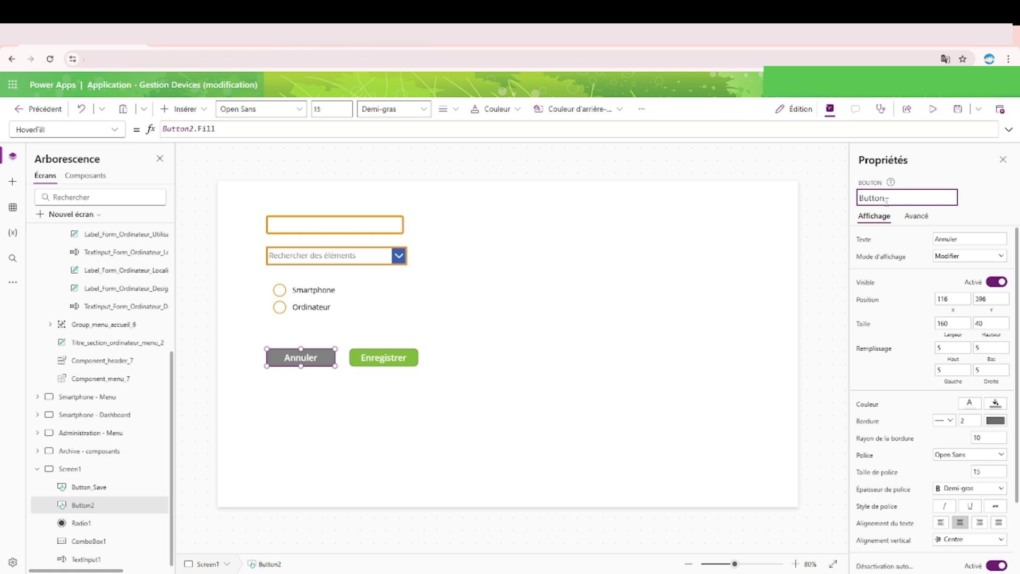
text(_Annuler)
key(Return)
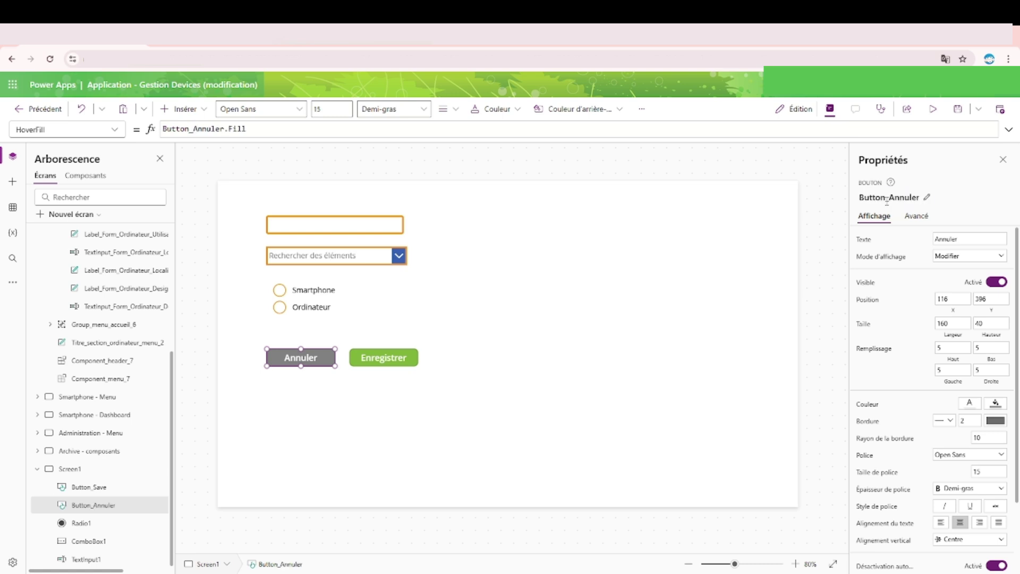
Copy the Annuler and Enregistrer buttons into Container_Form_Ordinateur and place them below the Utilisateur field, at about Y 342
shift+click(388, 355)
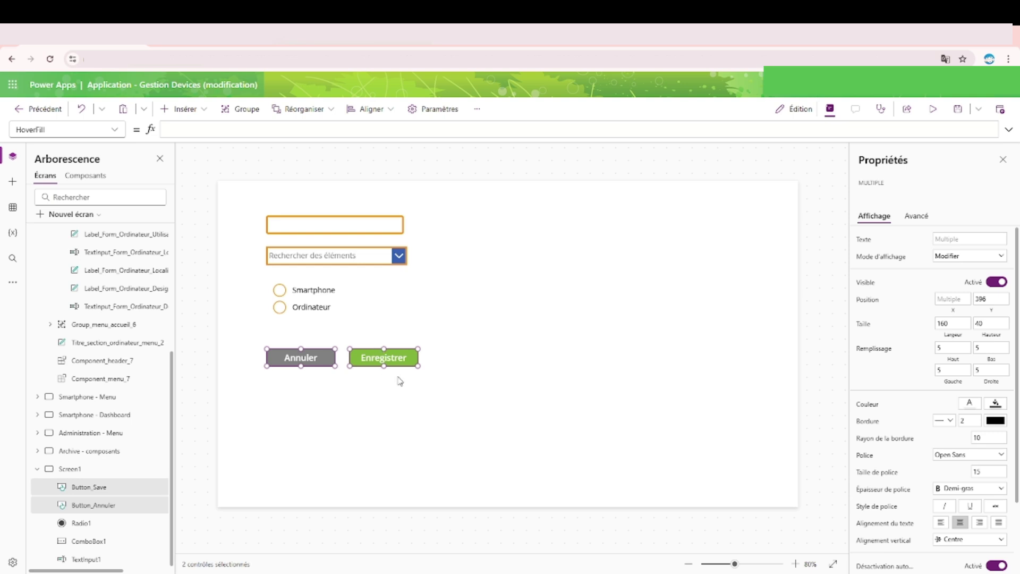
scroll(104, 372, up, 4)
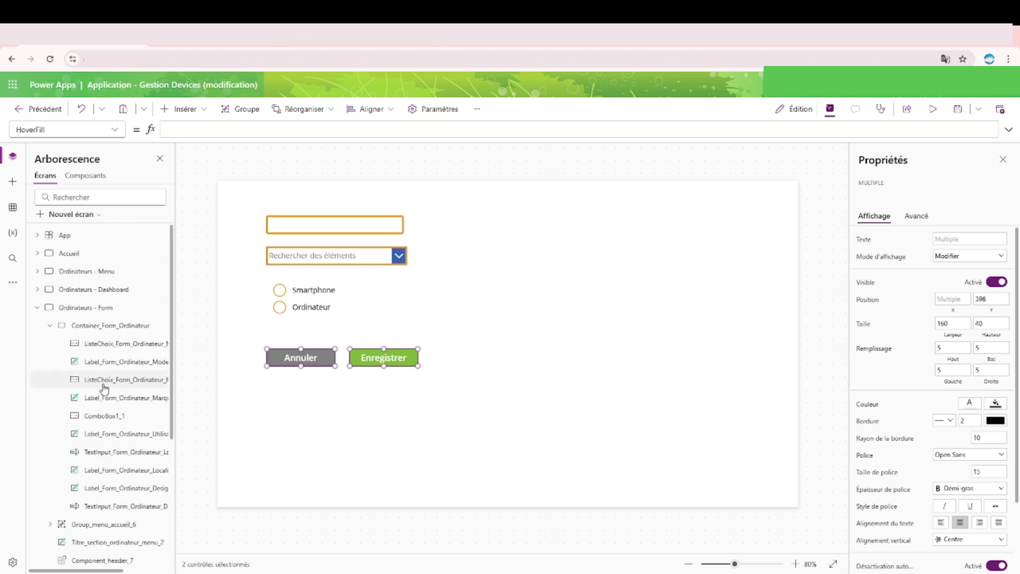
click(102, 326)
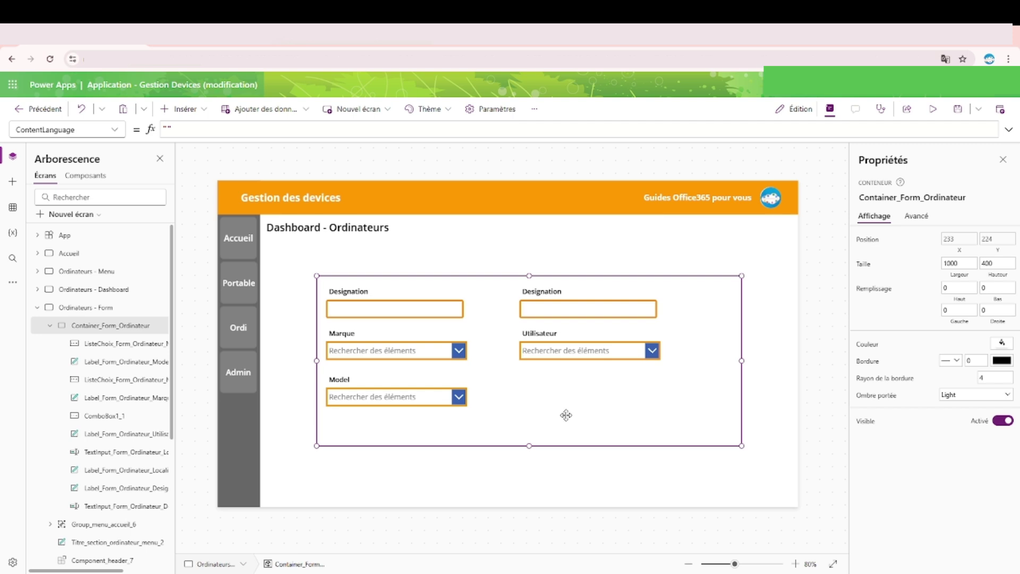
key(ctrl+v)
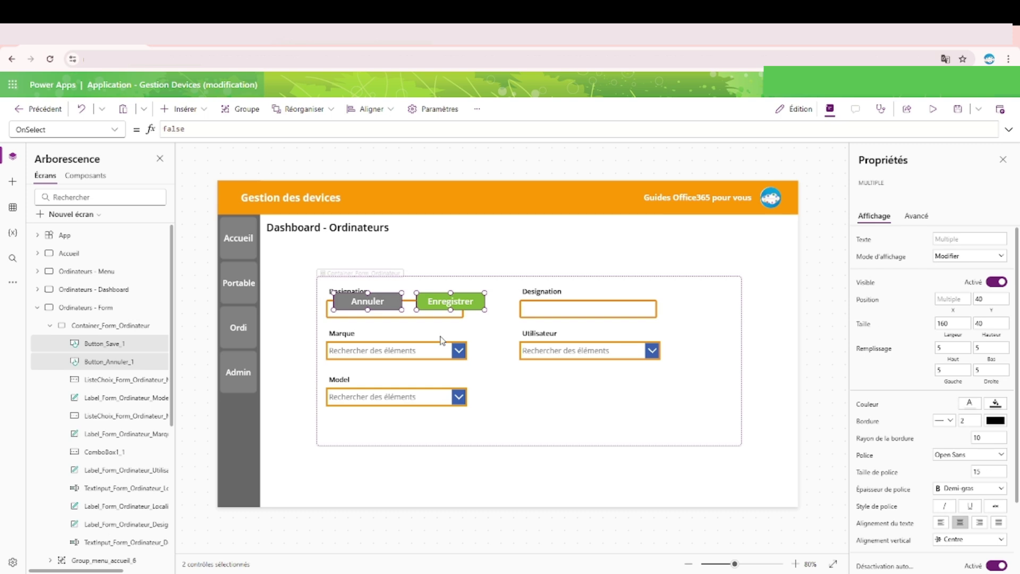
drag(442, 302, 638, 429)
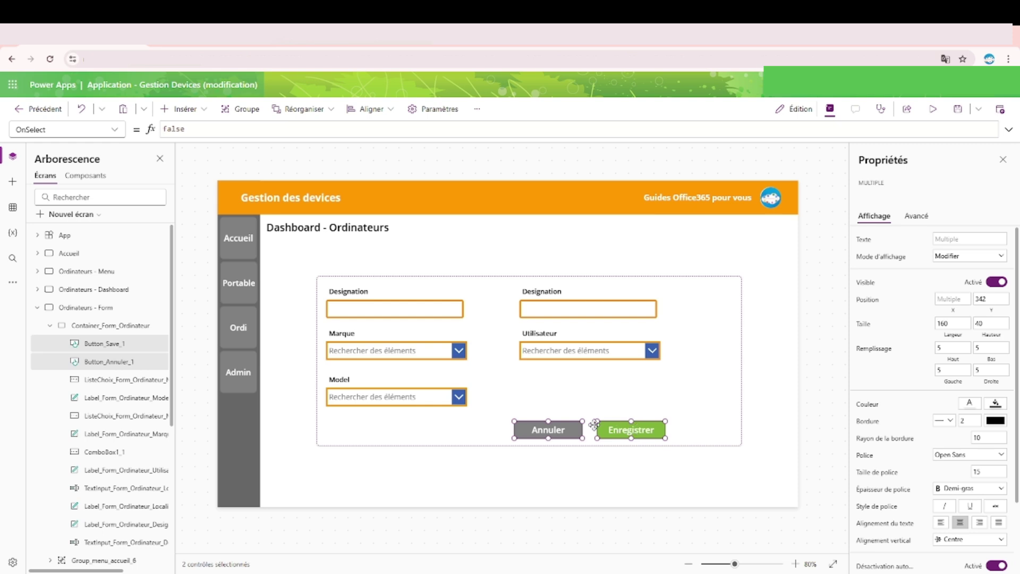
Set the Marque combo box's data source to GestionDevices_Marques
click(395, 352)
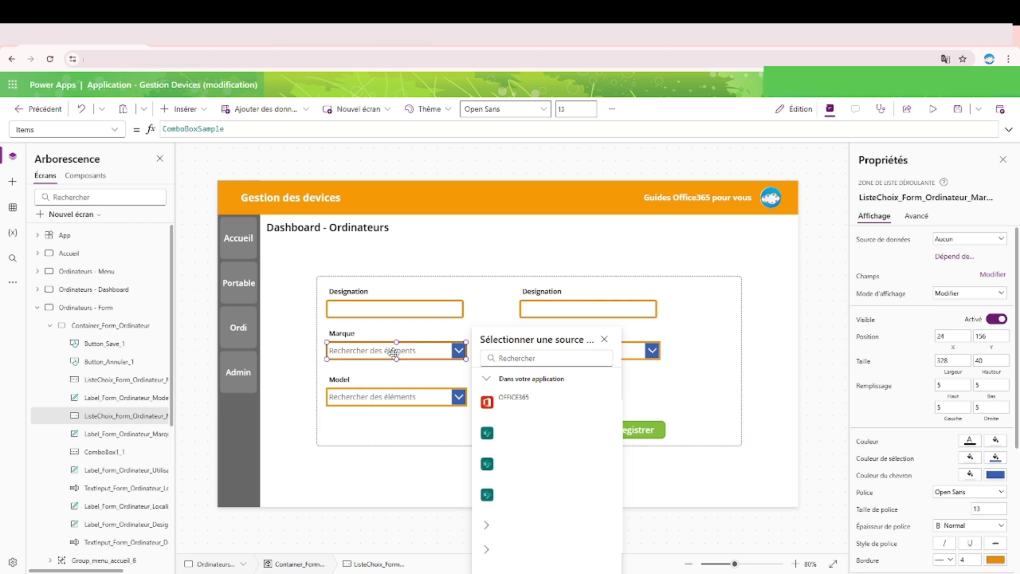
mouse_move(487, 464)
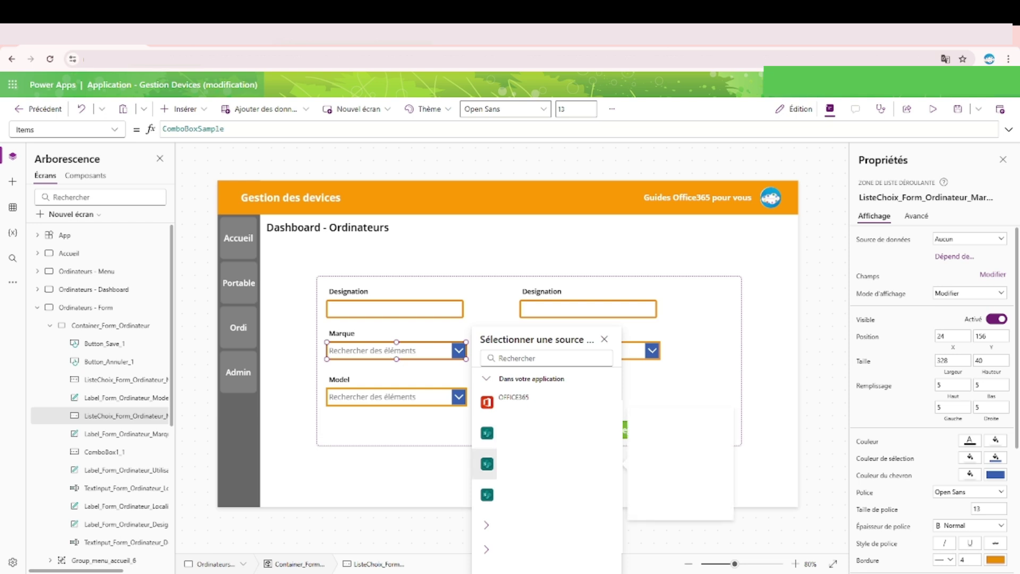
click(487, 464)
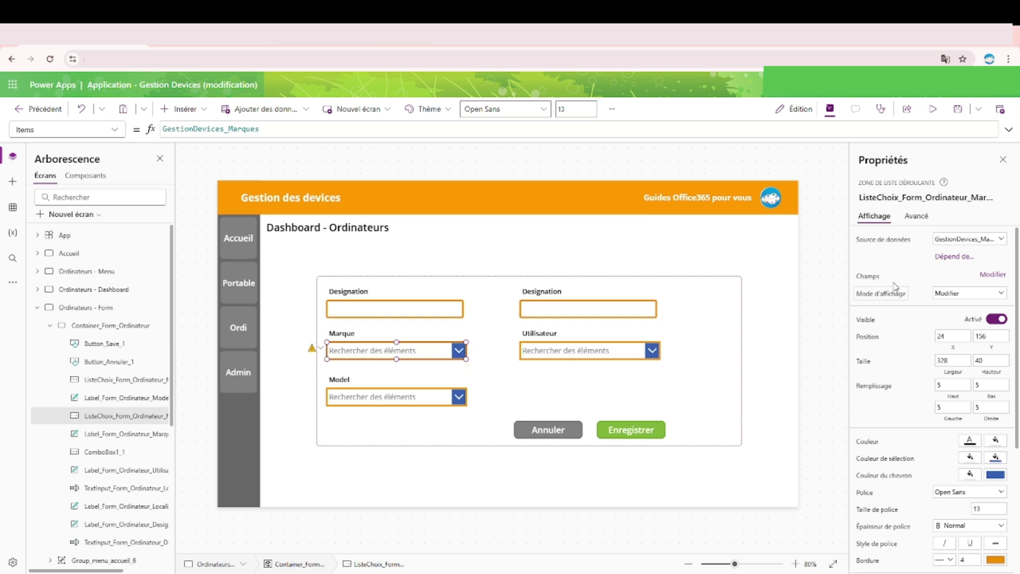
Preview the app and check the entries in the Marque list, then return to editing
click(994, 275)
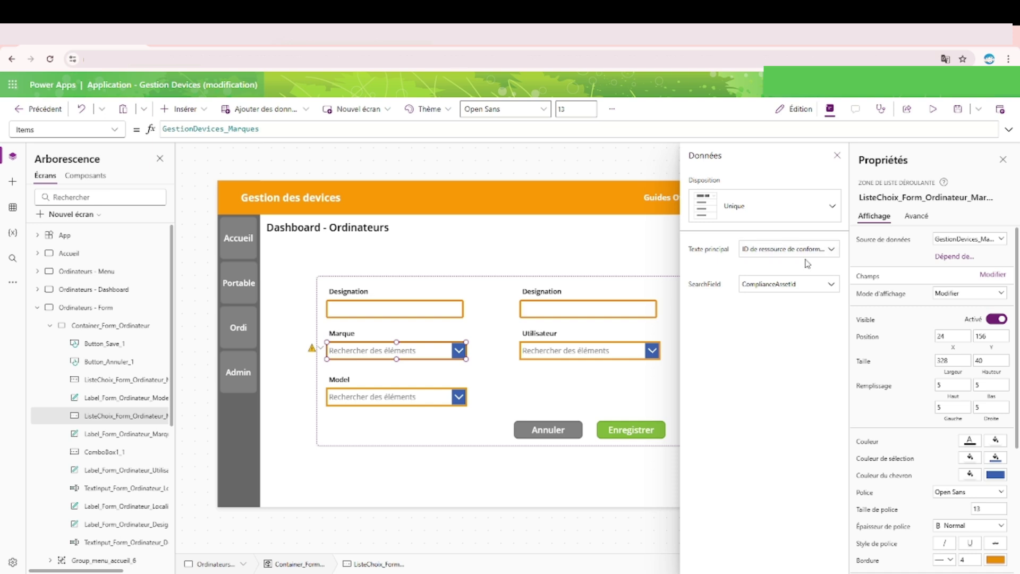
click(933, 108)
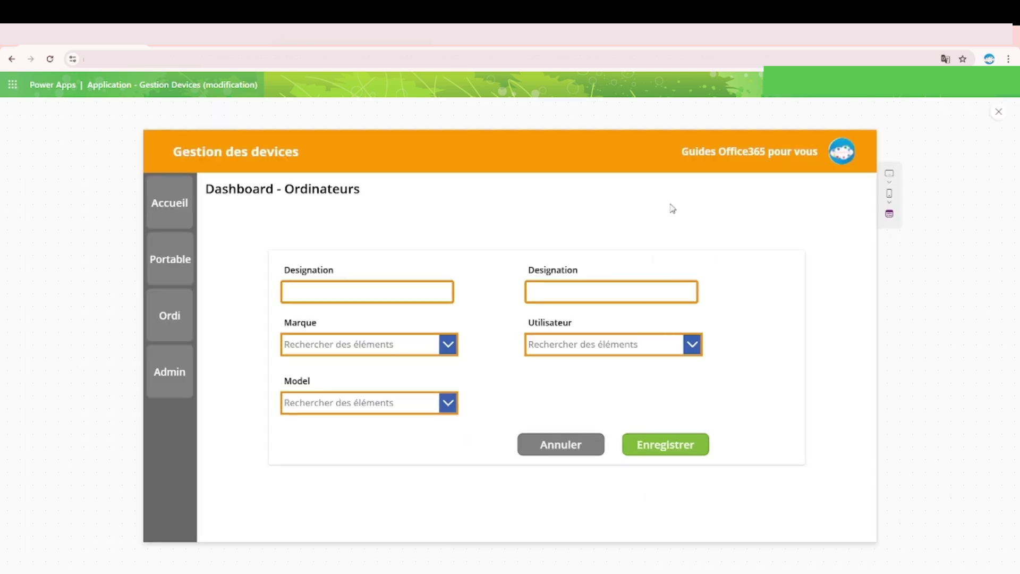
click(371, 346)
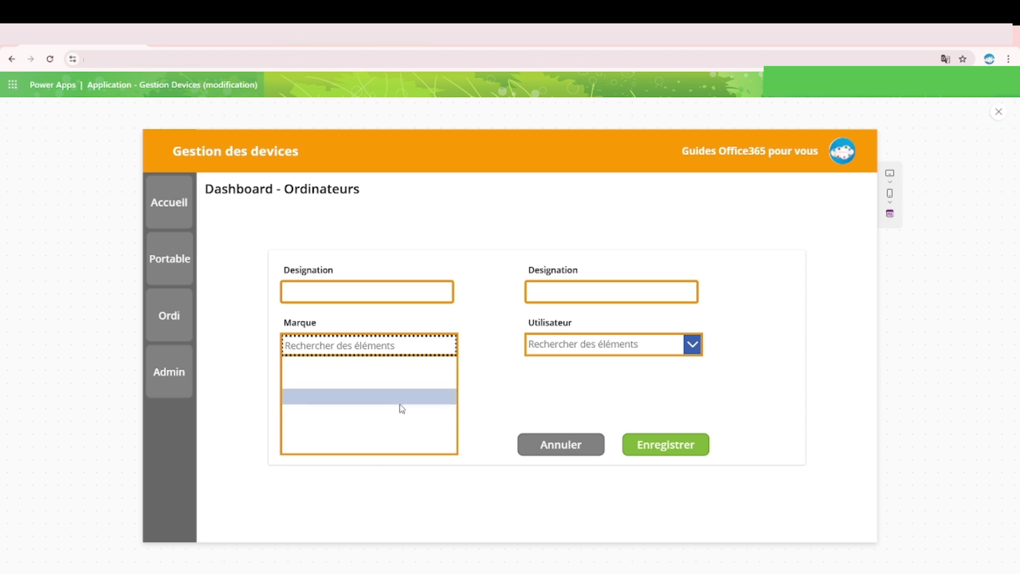
click(944, 280)
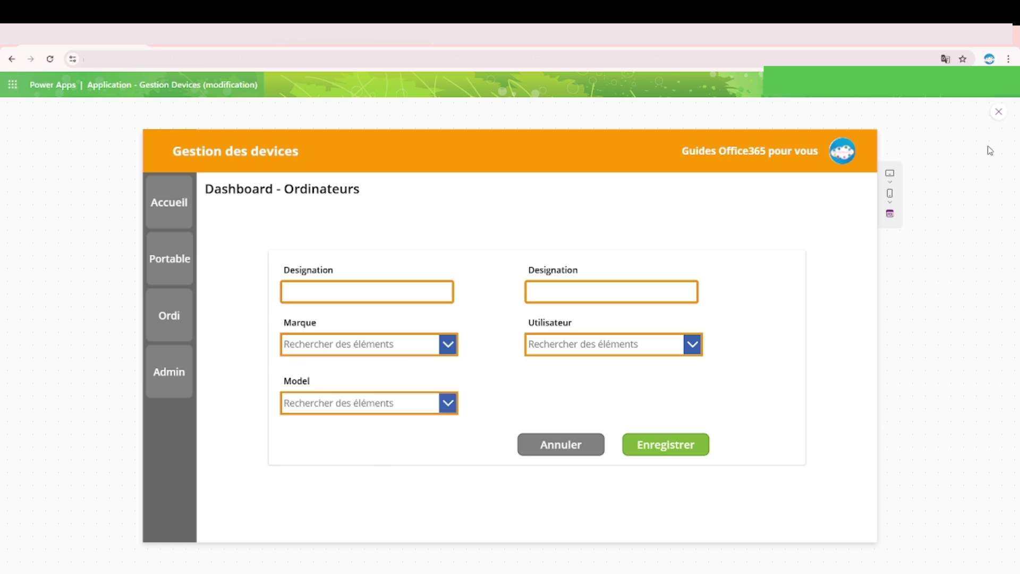
click(998, 112)
Set both the primary text and the SearchField of the Marque combo box to Designation
click(400, 361)
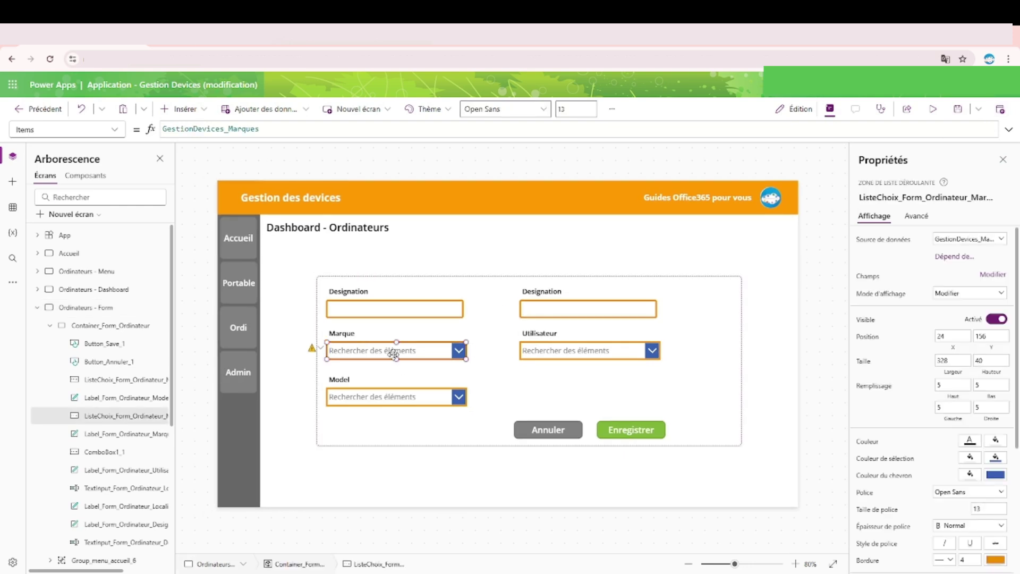
click(993, 275)
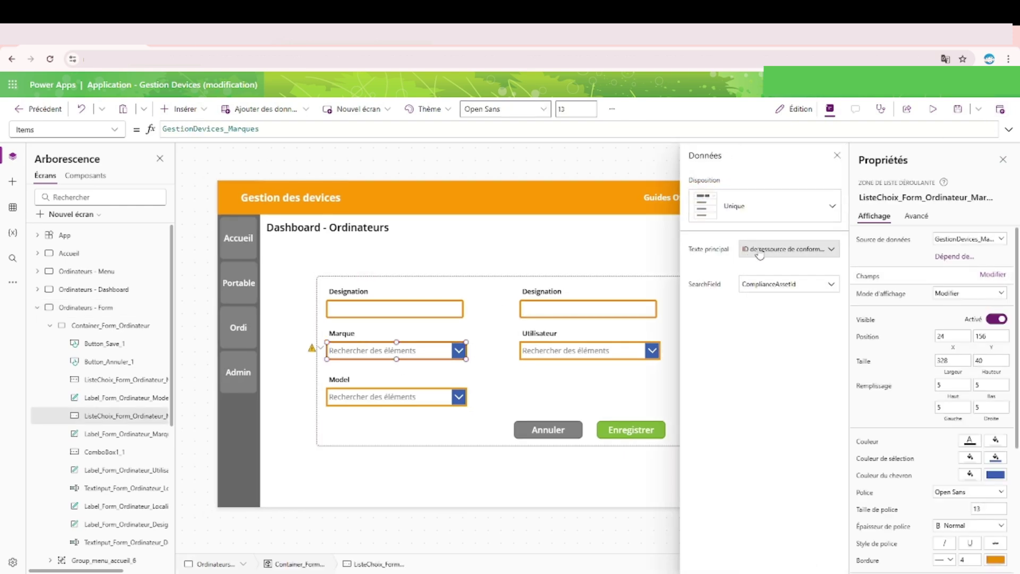
click(761, 249)
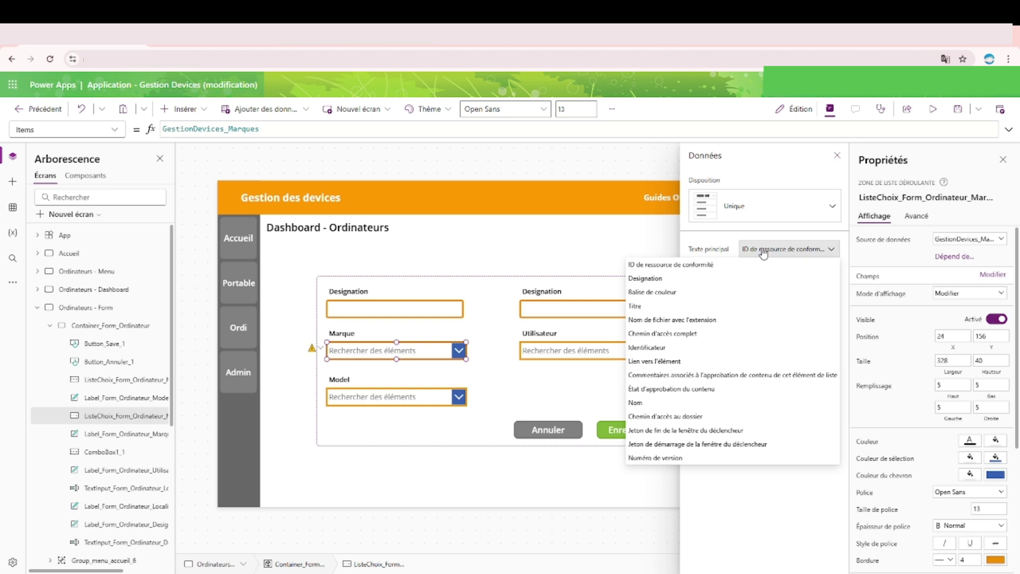
click(712, 279)
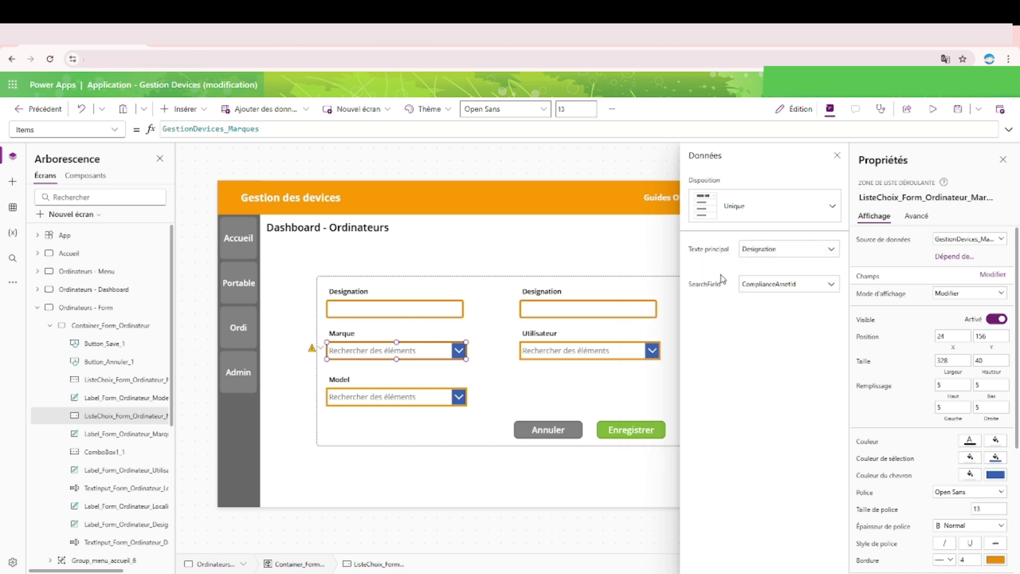
click(786, 285)
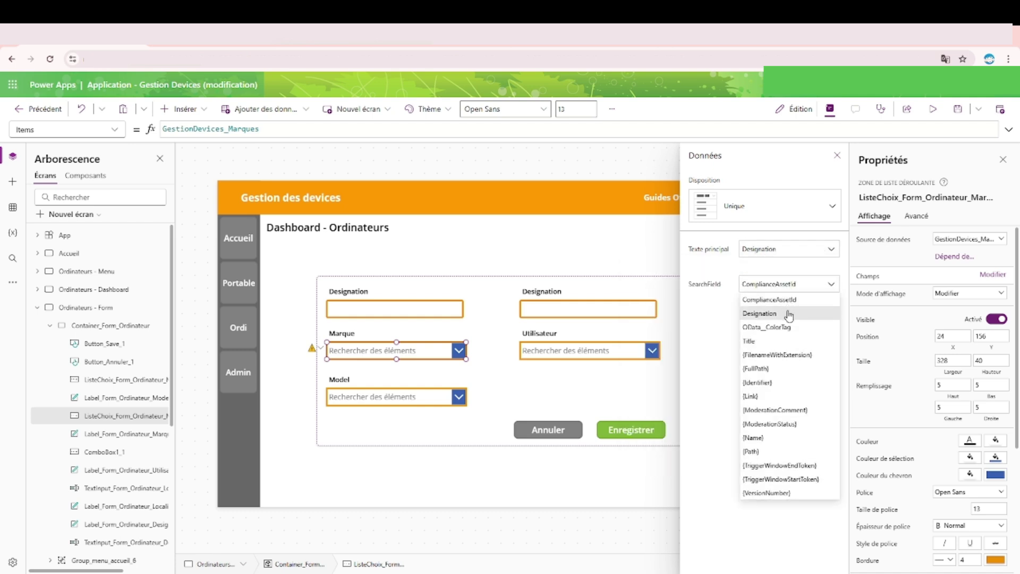
click(789, 314)
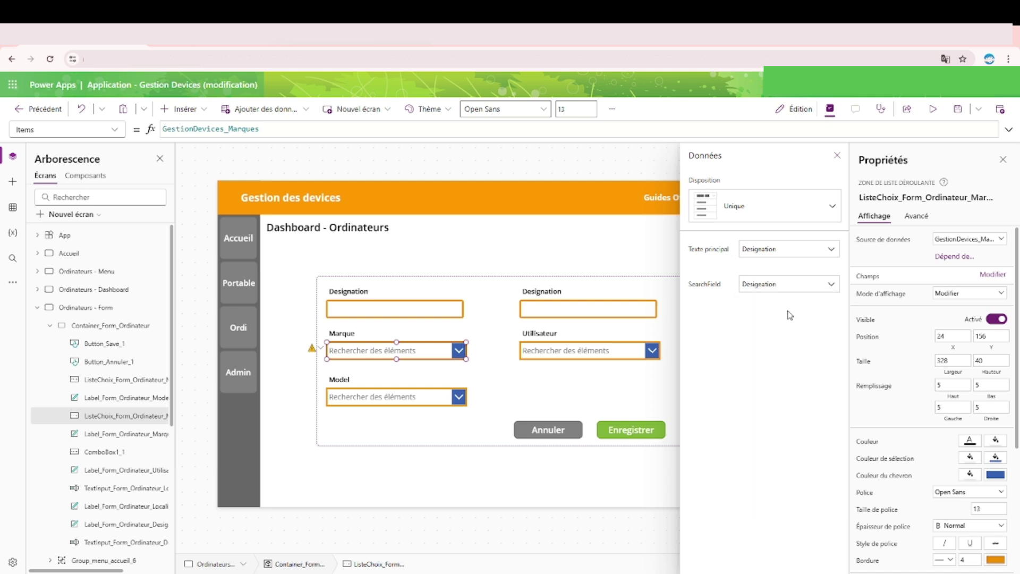
Test the Marque combo box in the app preview by opening its brand list, and close the preview
click(933, 109)
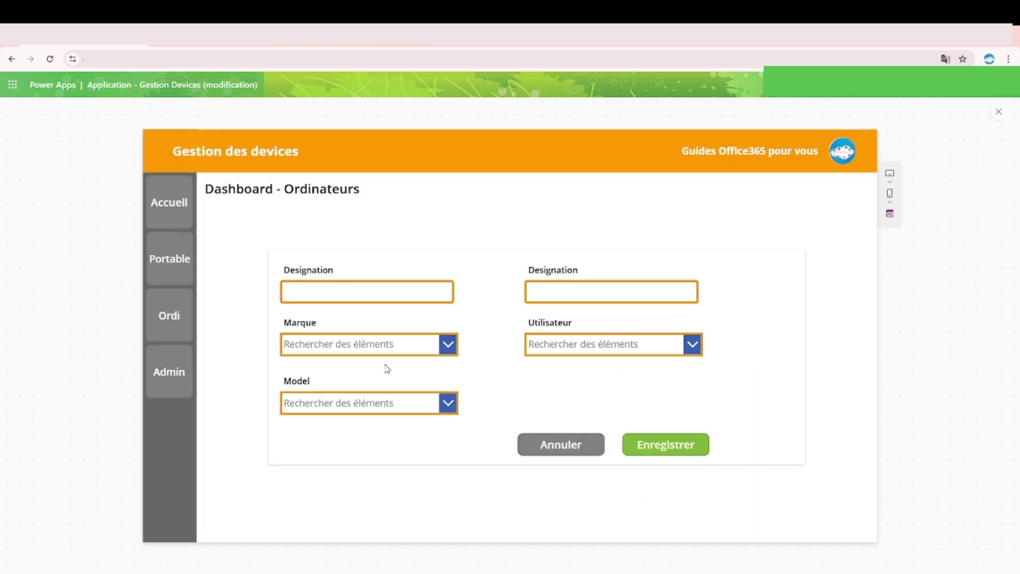
click(385, 348)
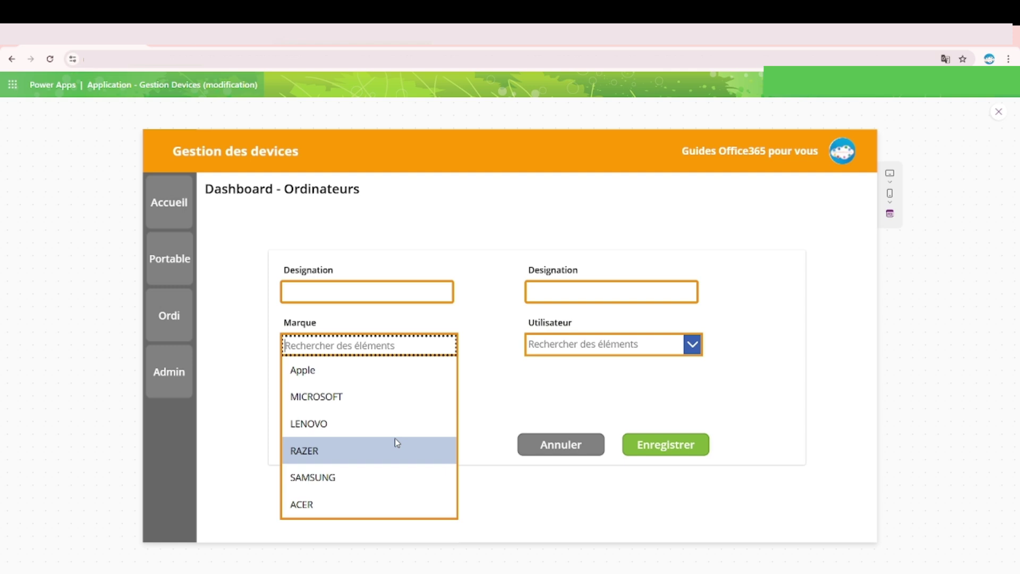
click(998, 113)
click(998, 113)
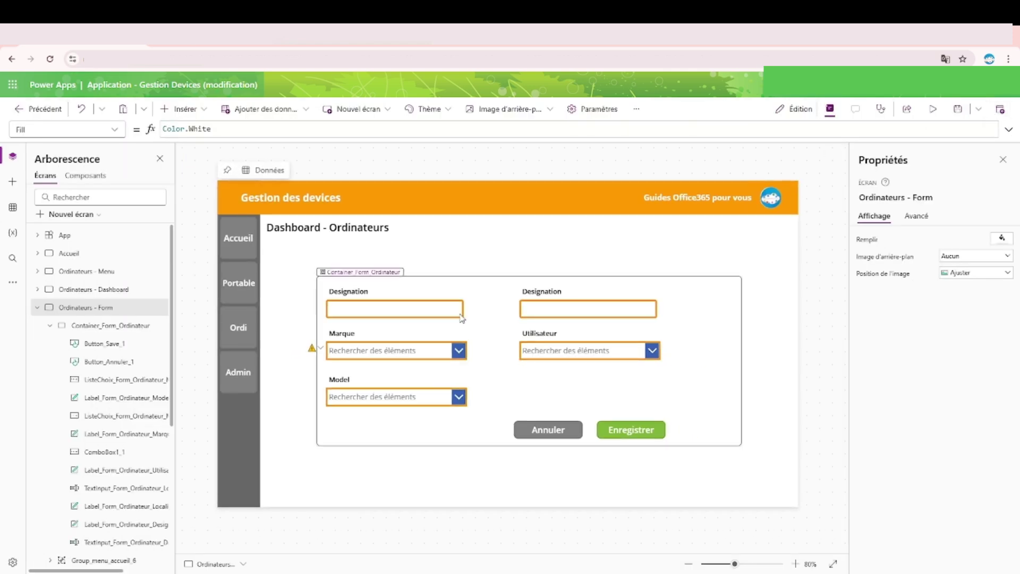
Review the Unique, Double and Personne layout options for the Marque combo box's fields, keeping Unique
click(409, 350)
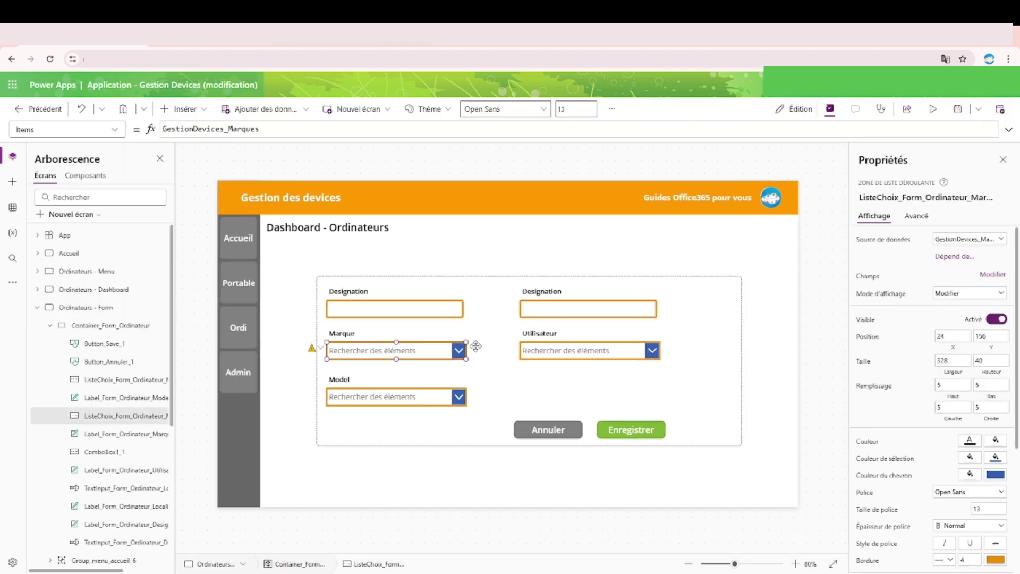
click(992, 275)
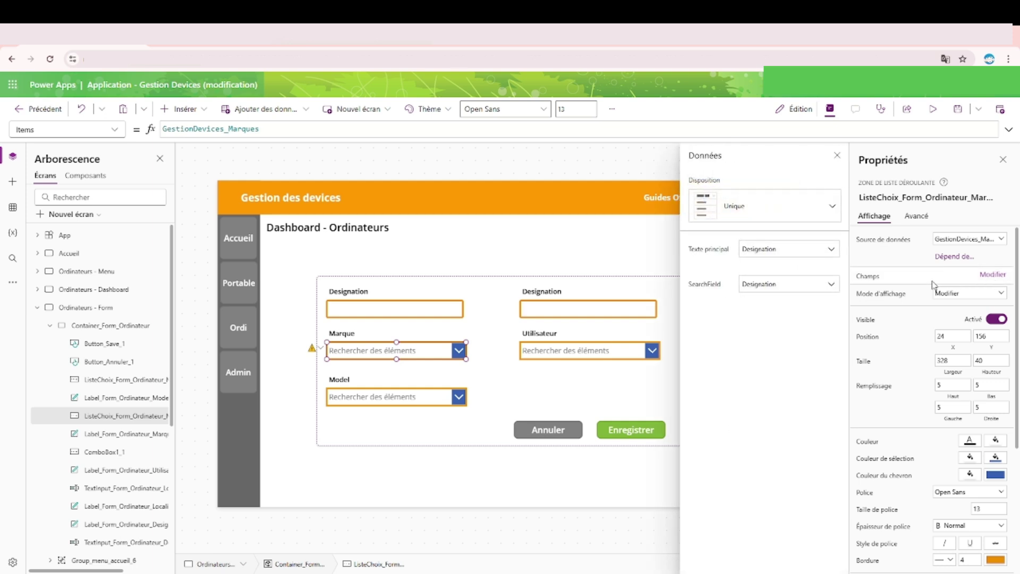
click(810, 218)
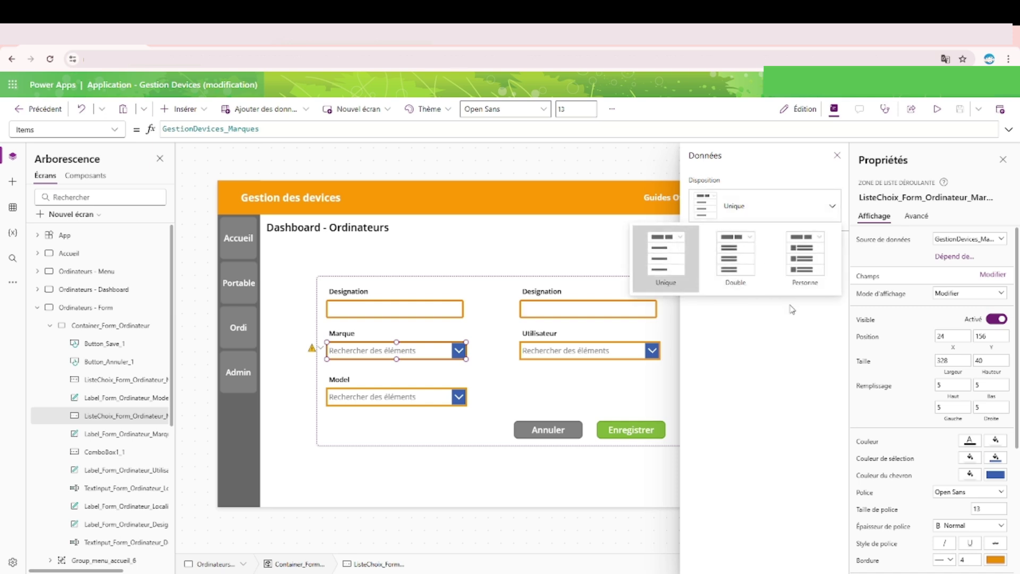
click(799, 330)
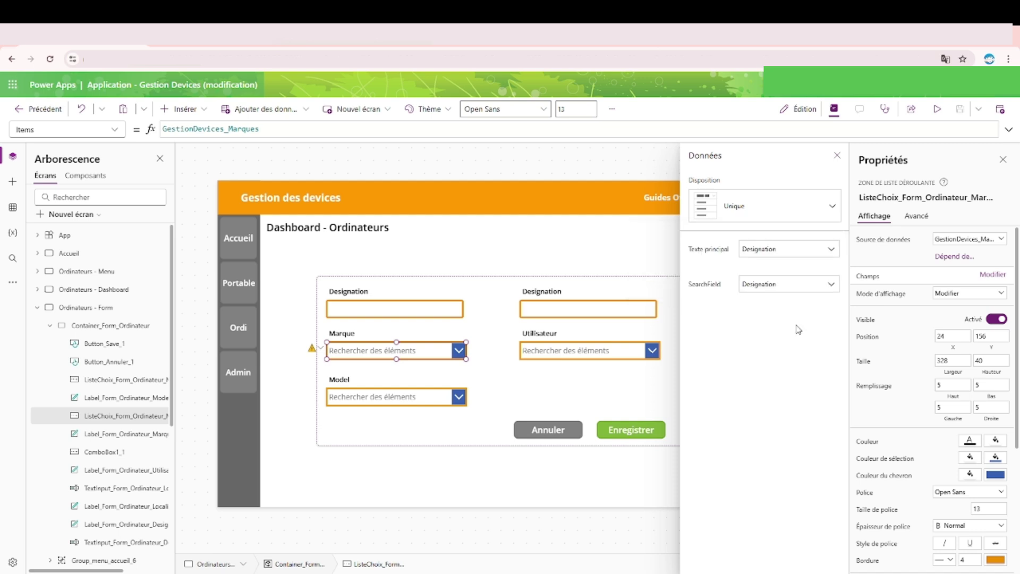
click(800, 210)
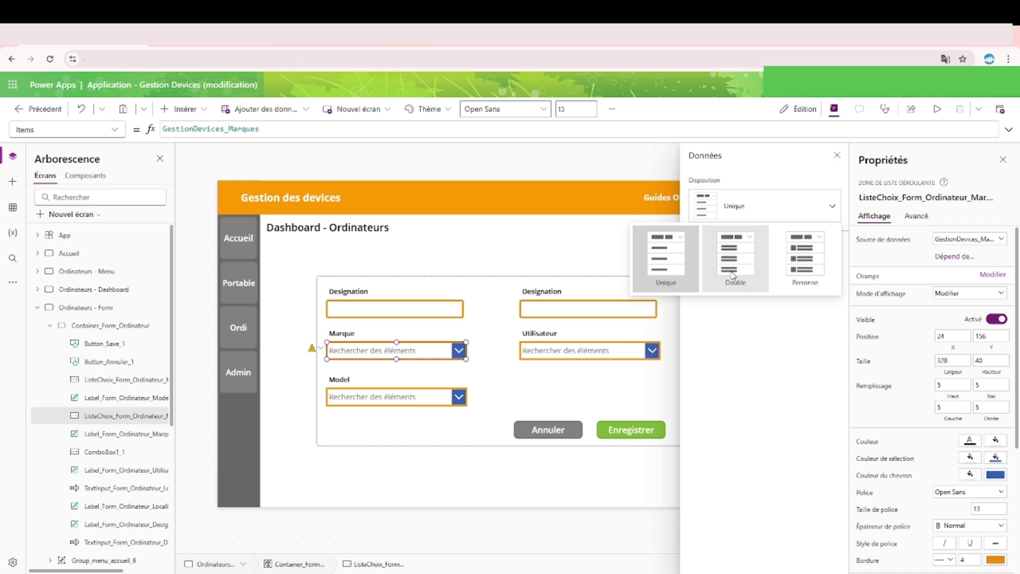
click(671, 291)
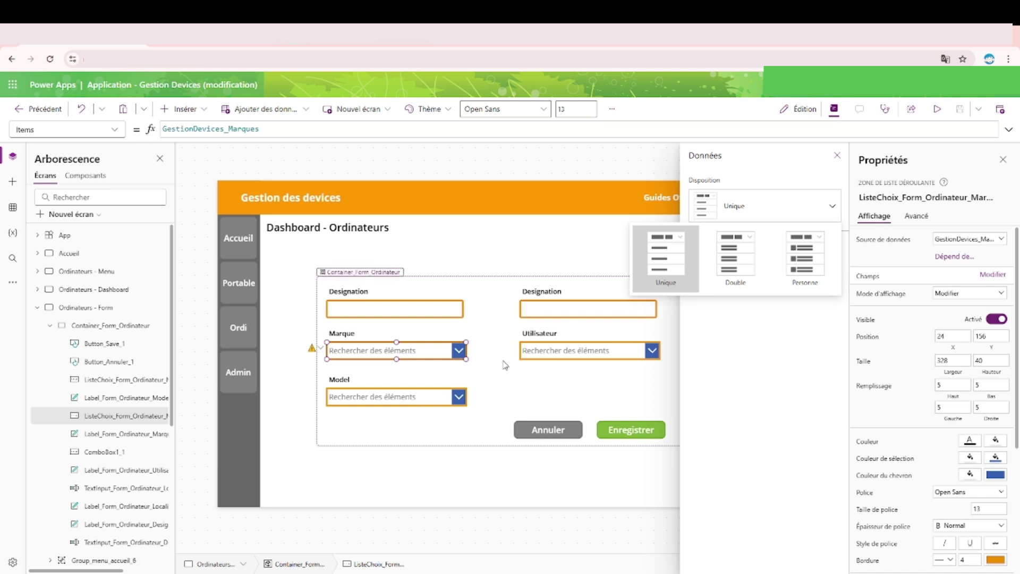
Connect the Model combo box to GestionDevices_Models, with Designation as both primary text and SearchField
click(436, 402)
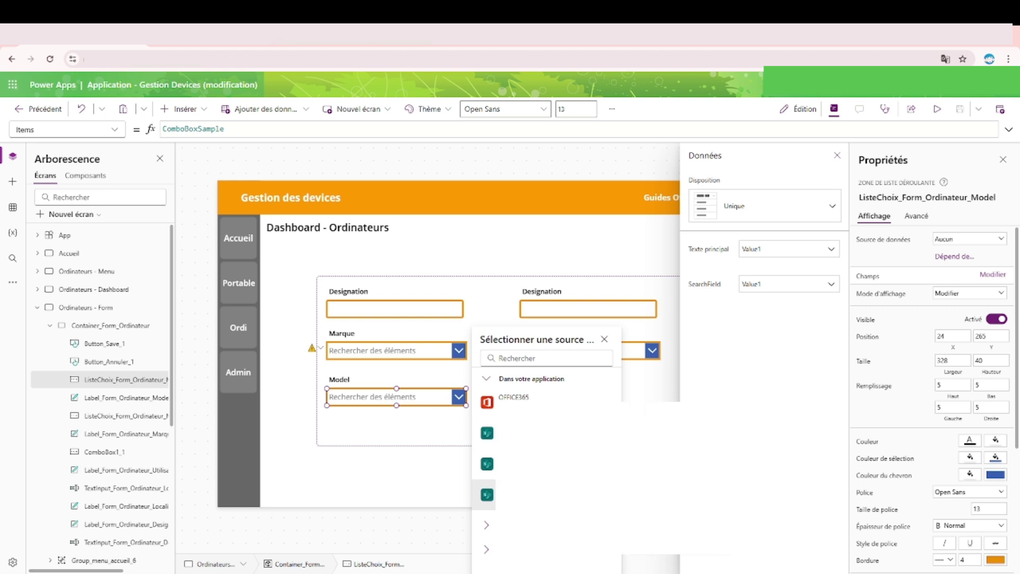
click(487, 495)
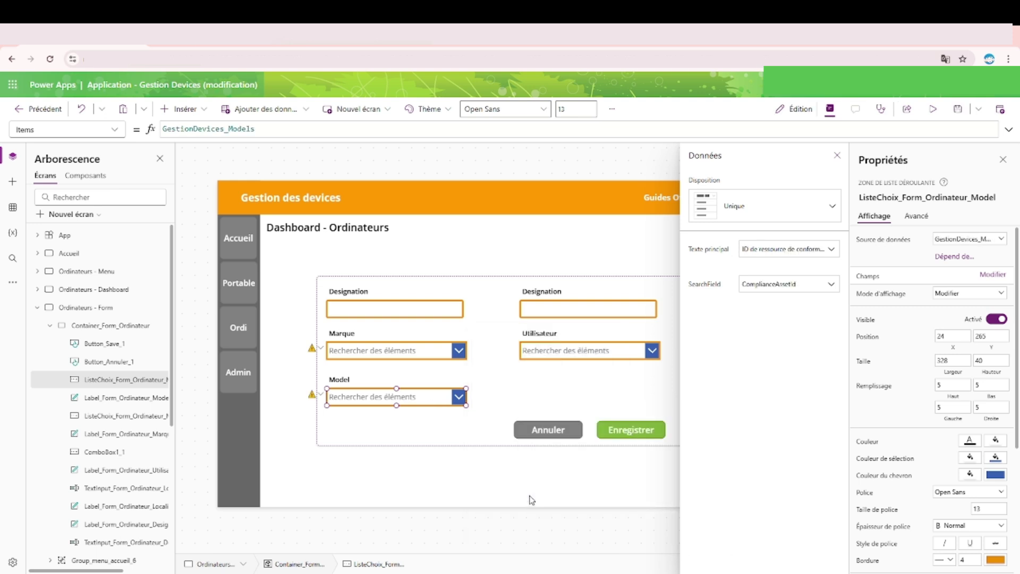
click(794, 249)
click(712, 278)
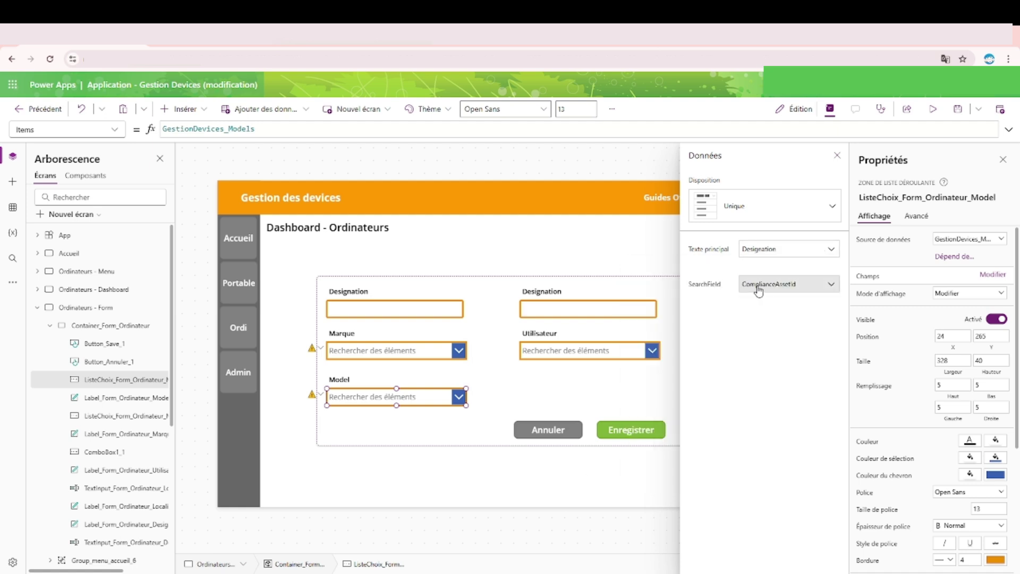
click(760, 285)
click(755, 319)
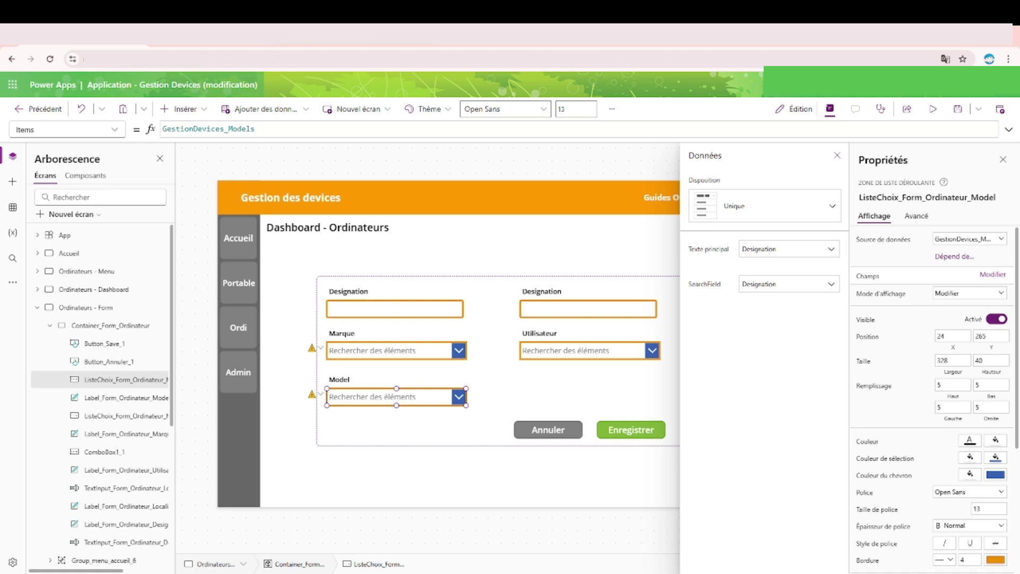
click(1003, 159)
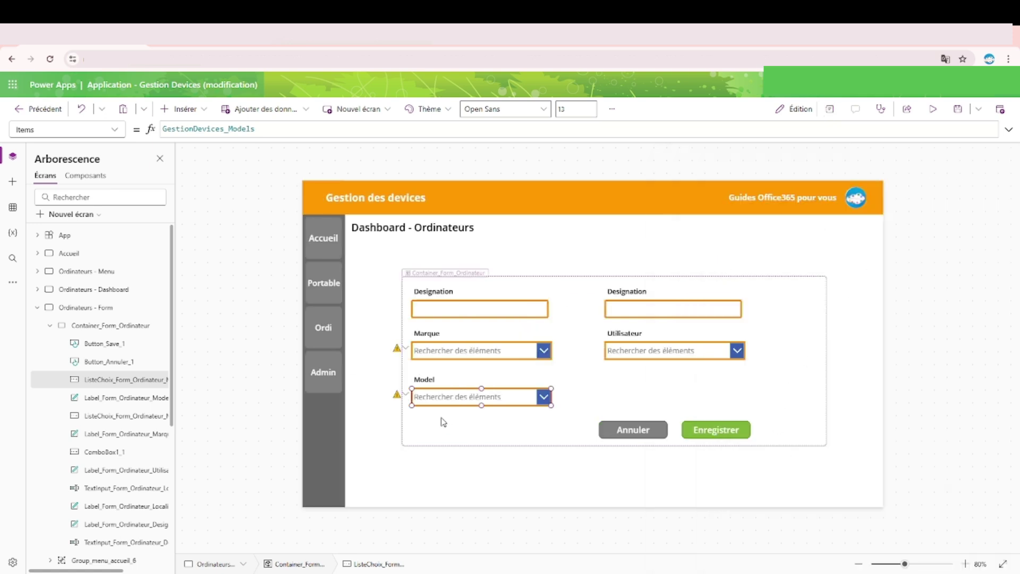
Check the Model combo box's layout, primary text and SearchField settings
click(831, 109)
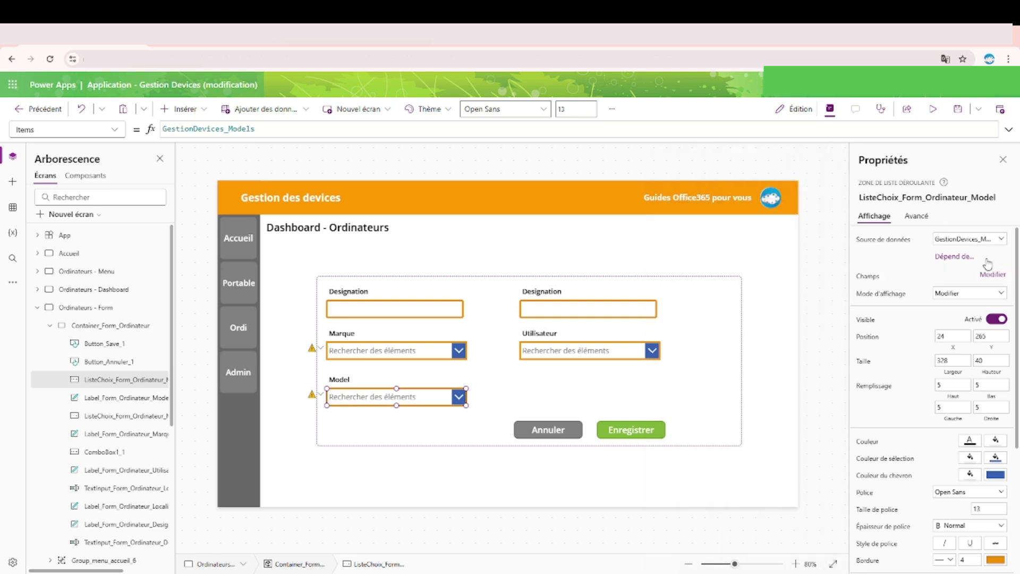
click(982, 276)
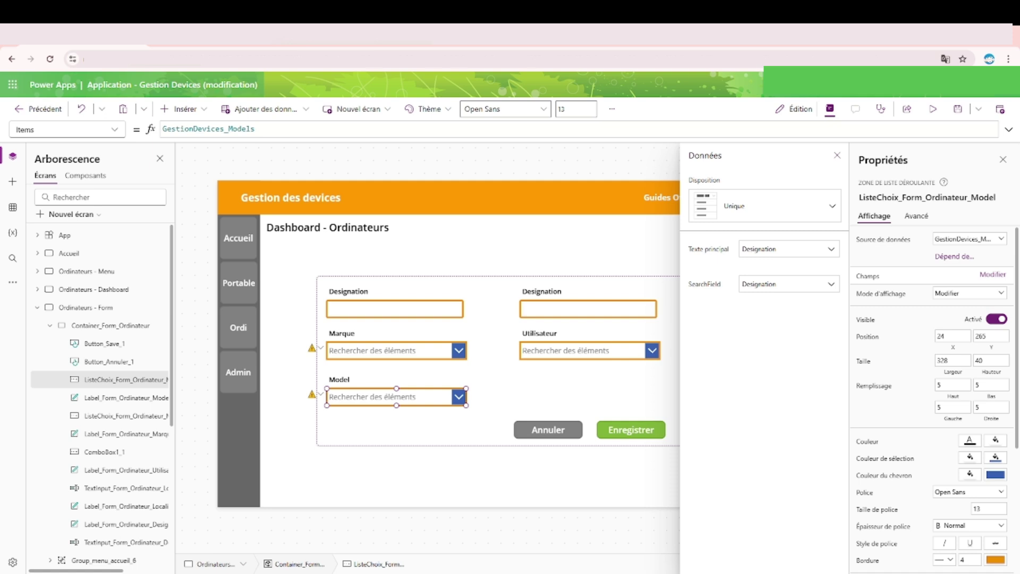
click(1003, 159)
Preview the app and browse the entries in the Marque and Model lists
click(933, 109)
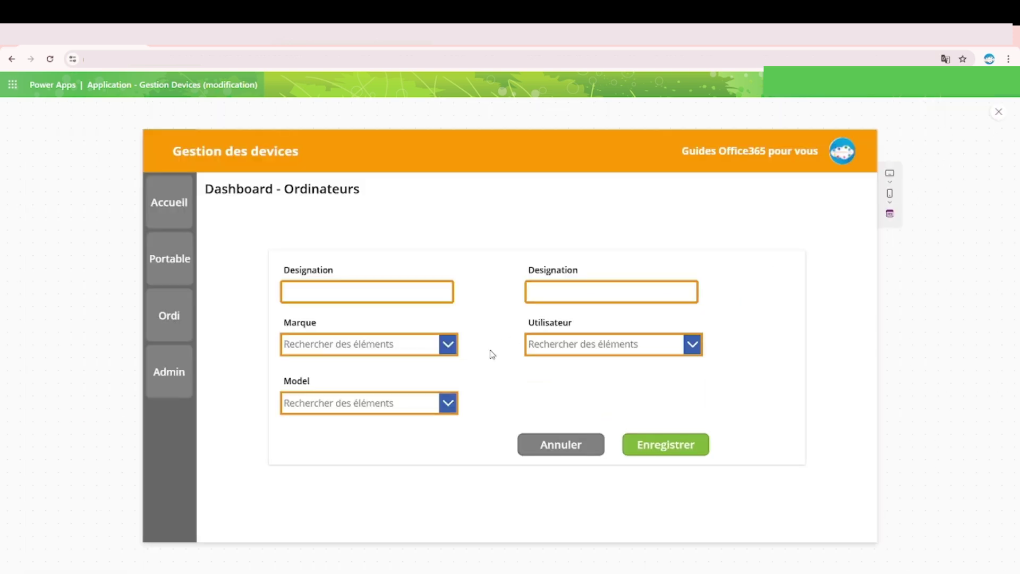
click(410, 344)
click(481, 432)
click(404, 406)
scroll(347, 309, down, 3)
scroll(347, 310, up, 3)
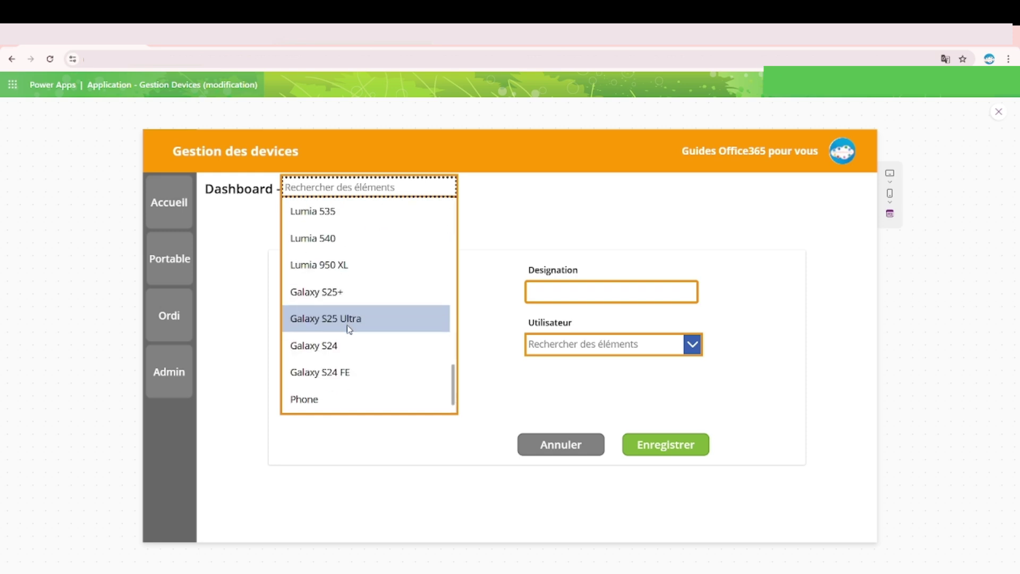
click(516, 402)
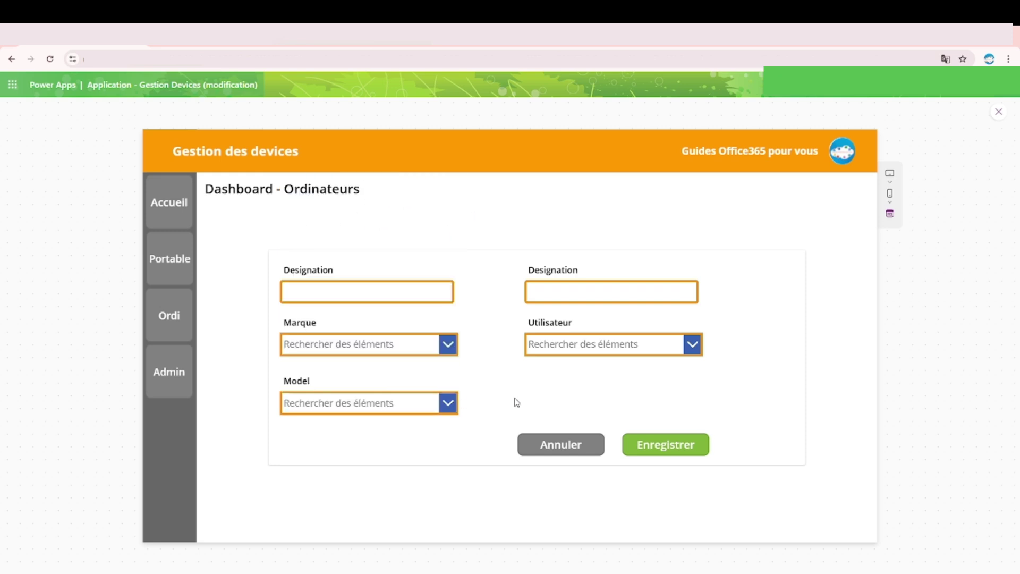
click(353, 404)
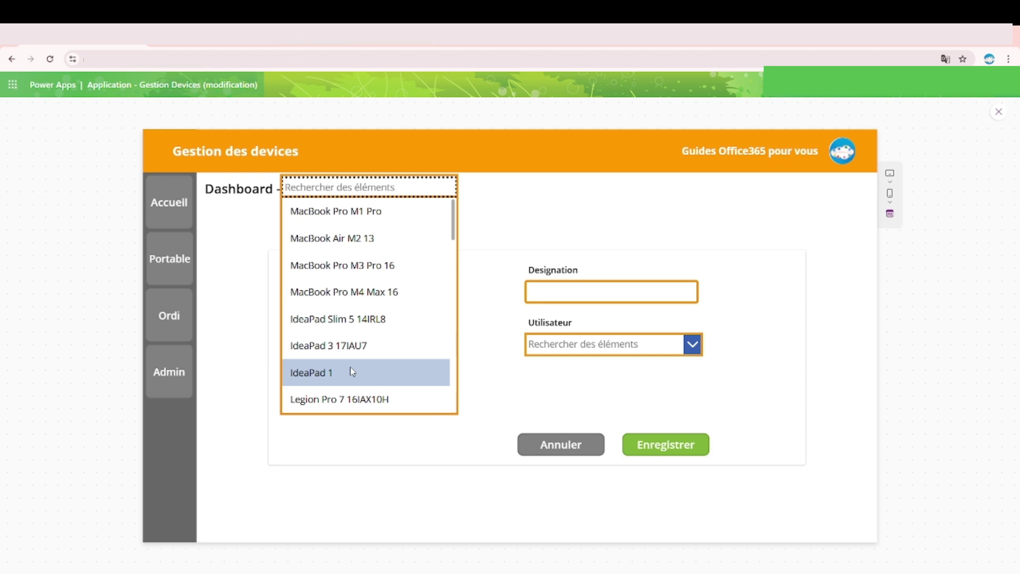
click(492, 389)
Choose Apple as the Marque in the preview and examine whether the Model list depends on the chosen brand
click(371, 344)
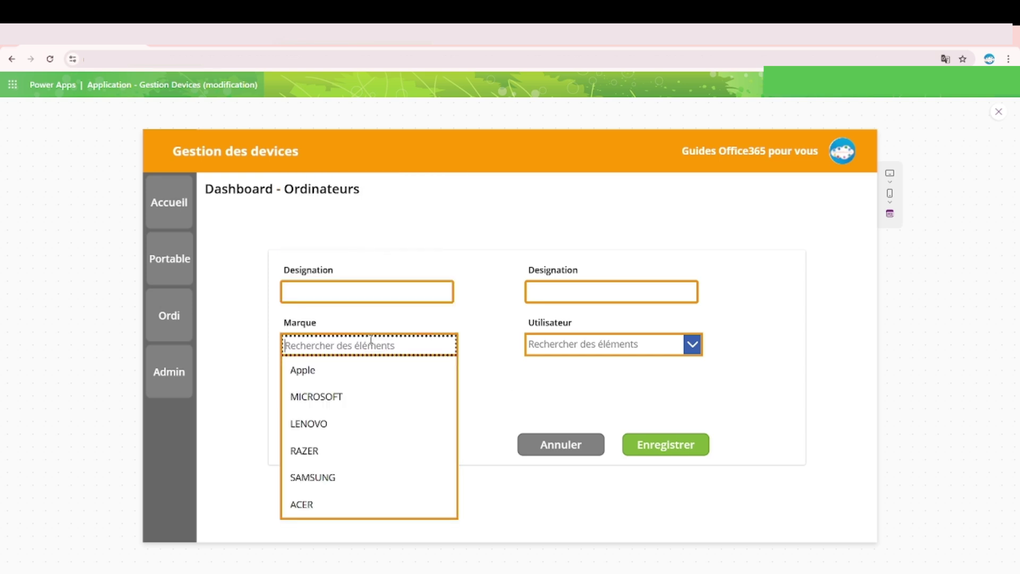
click(353, 371)
click(466, 406)
click(416, 407)
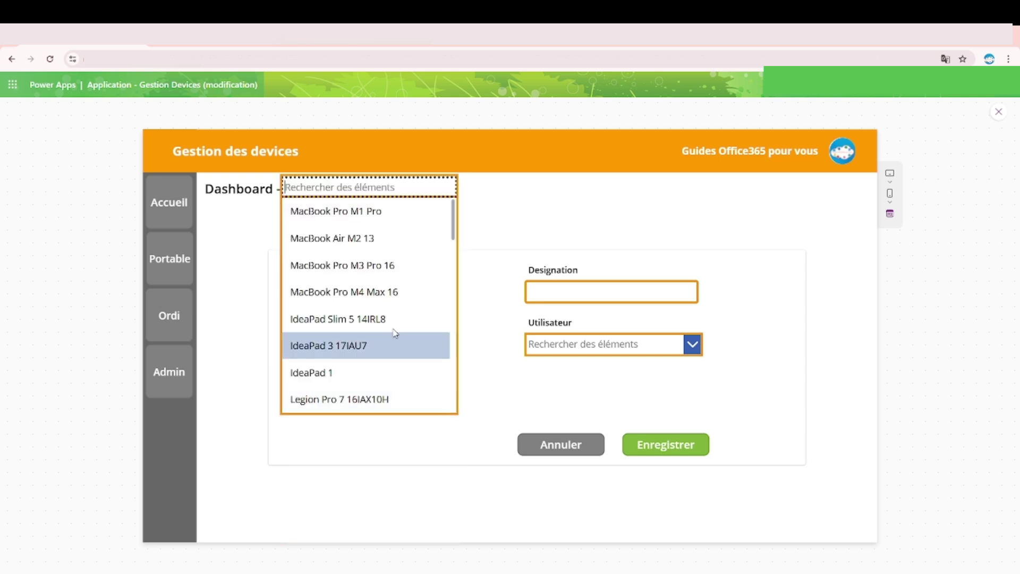
scroll(366, 295, down, 3)
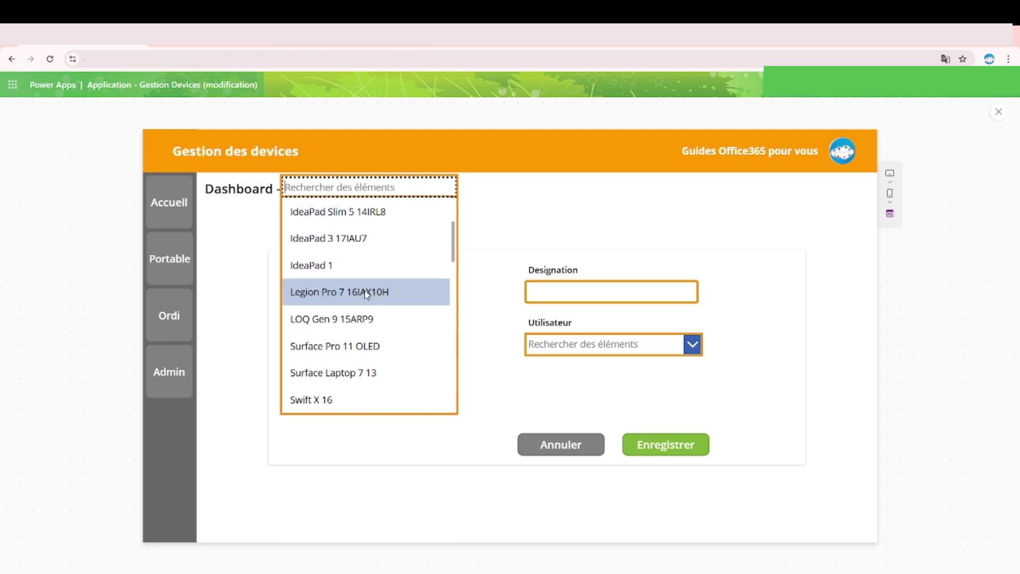
scroll(382, 337, up, 3)
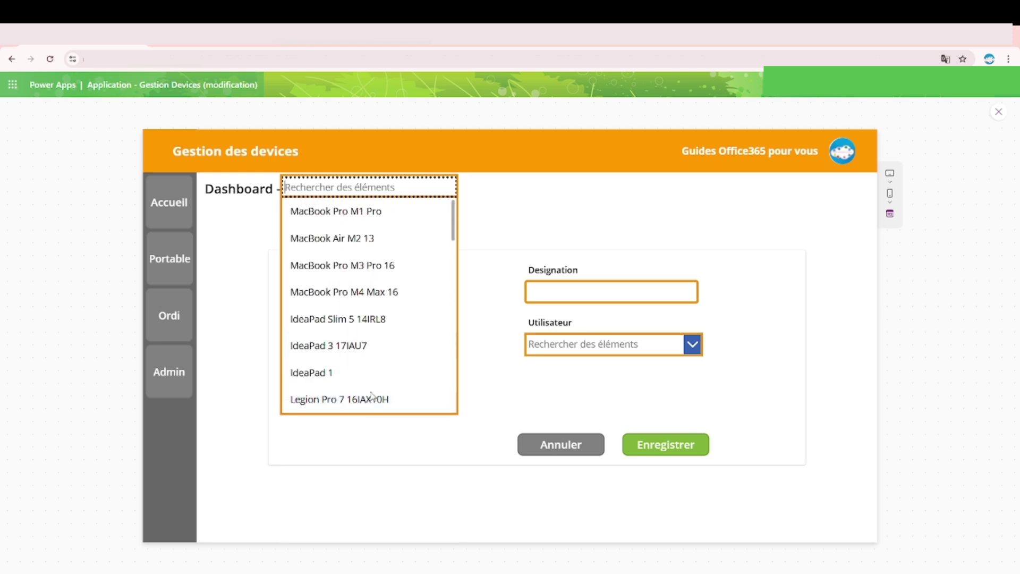
click(437, 450)
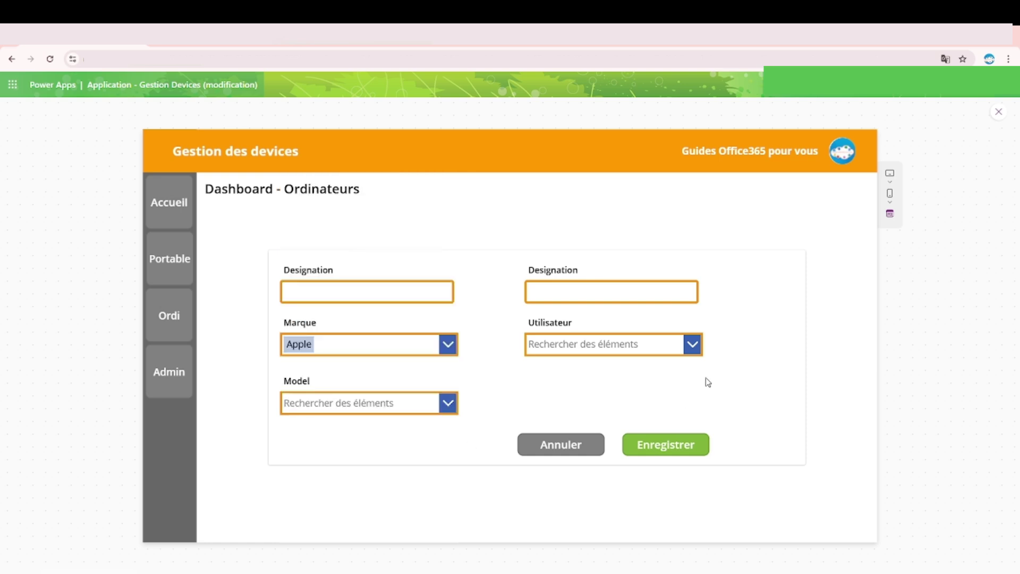
Examine the brand of each model in the GestionDevices_Models SharePoint list, then return to Power Apps and close the preview
click(207, 46)
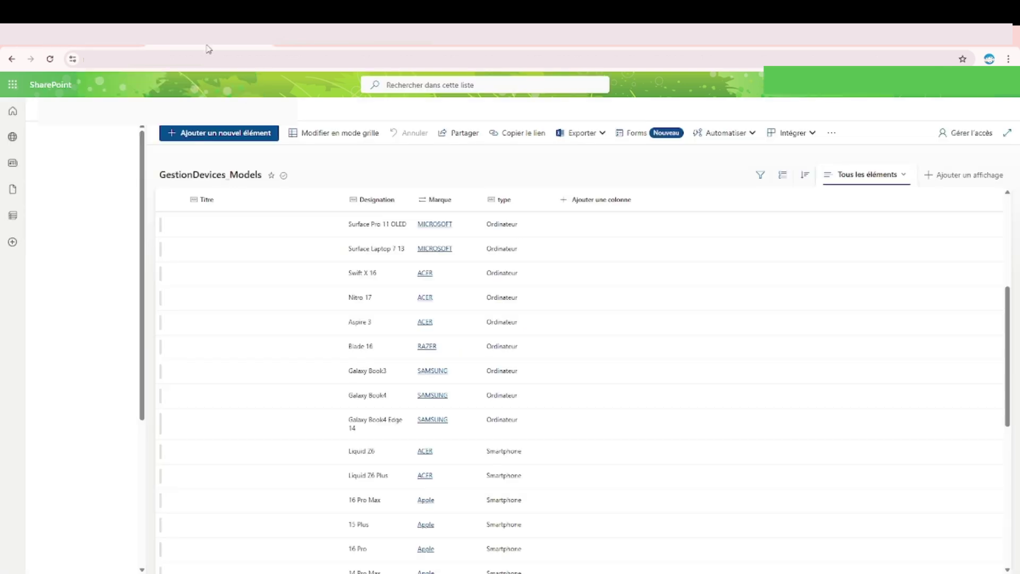
scroll(481, 384, up, 6)
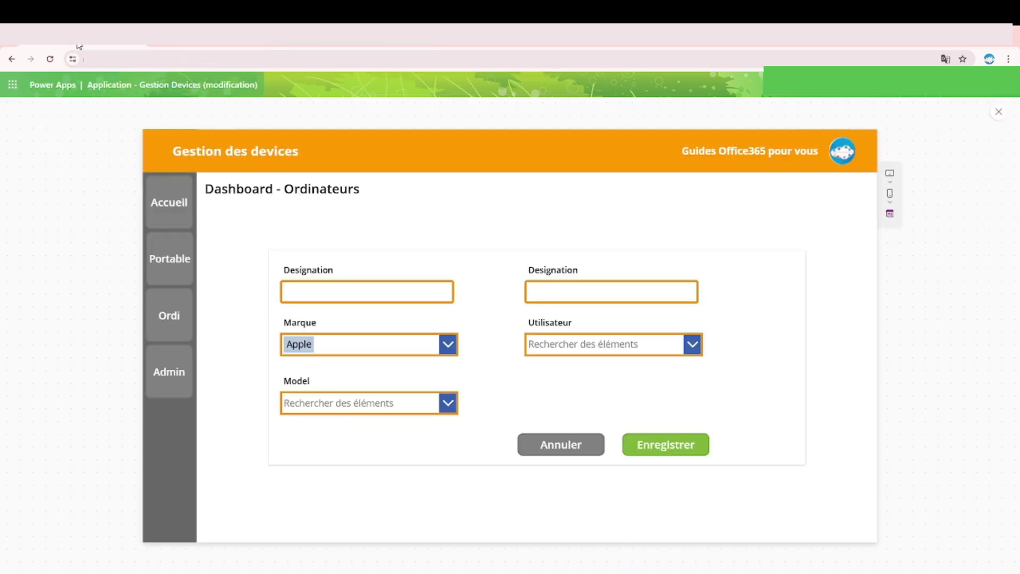
click(433, 410)
click(997, 137)
click(1000, 113)
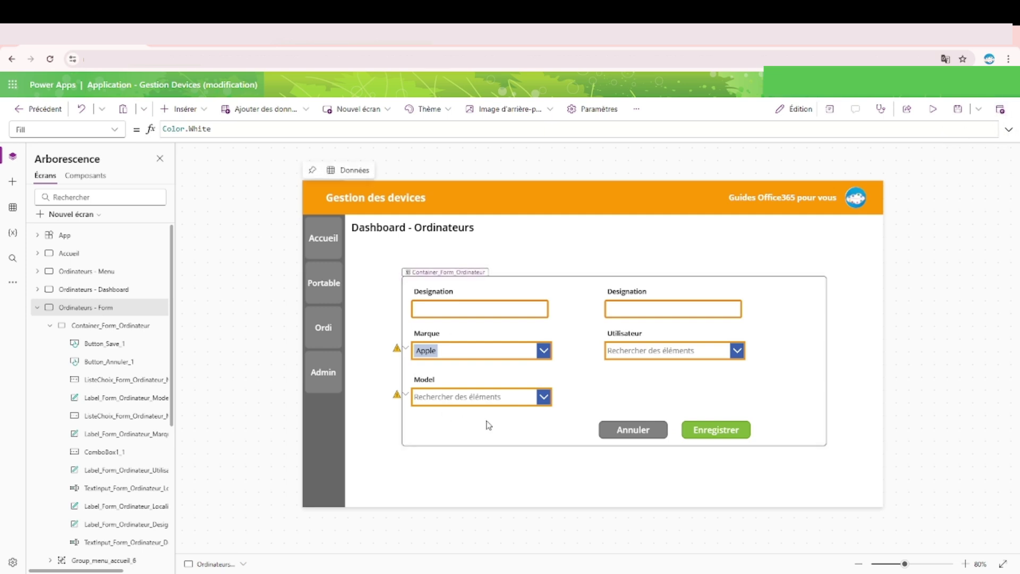
Begin the Model combo box's Items formula with Filter(GestionDevices_Models; and check the columns in the source SharePoint list
click(495, 404)
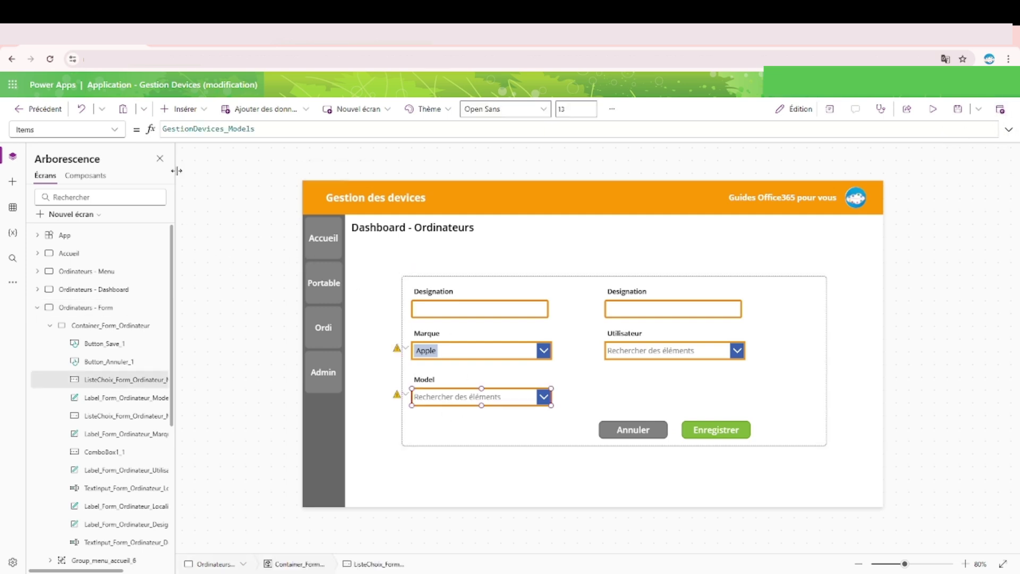
double_click(223, 128)
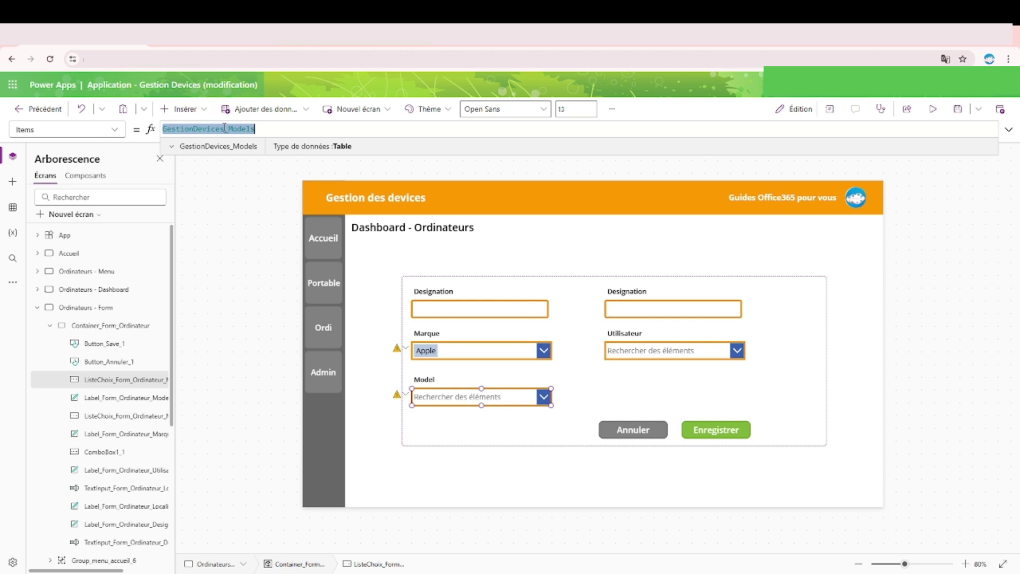
text(Filt)
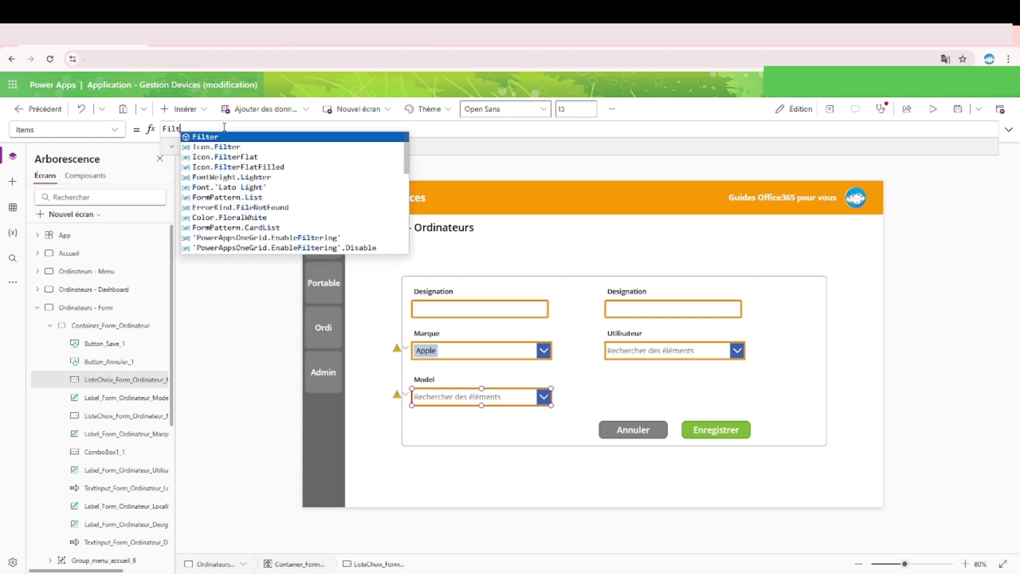
text(er()
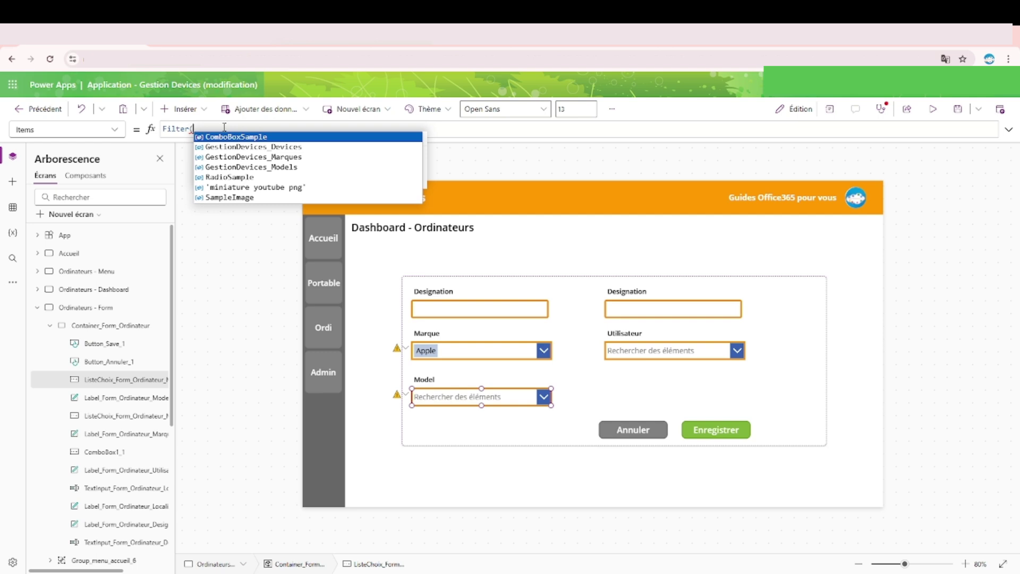
text(GestionDevices_Models)
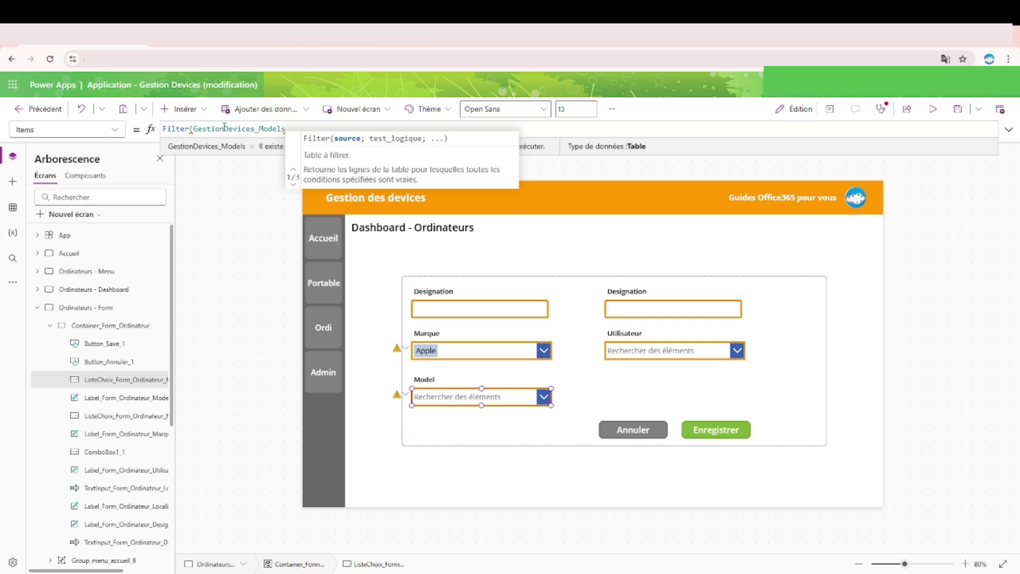
text(;)
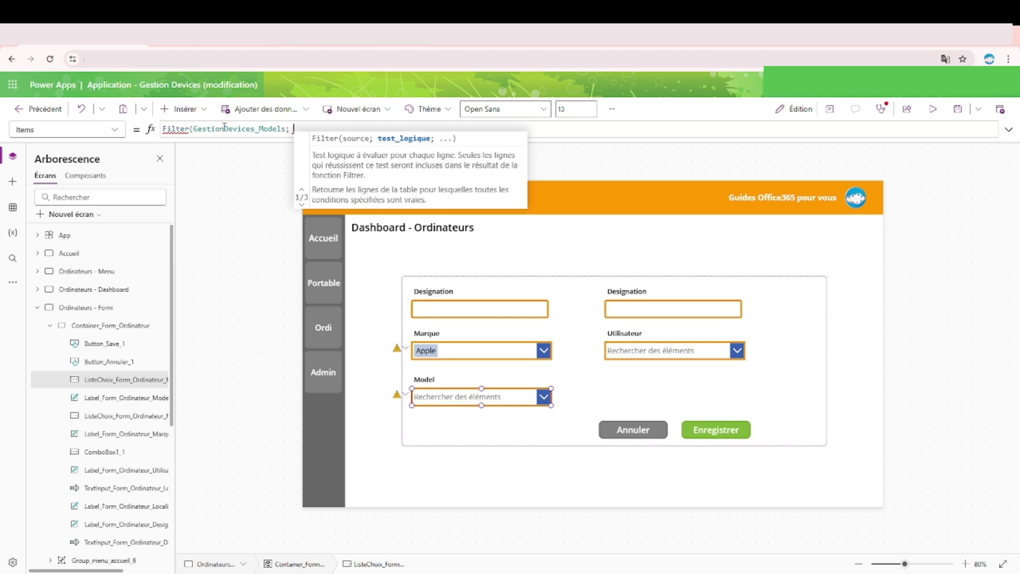
click(213, 36)
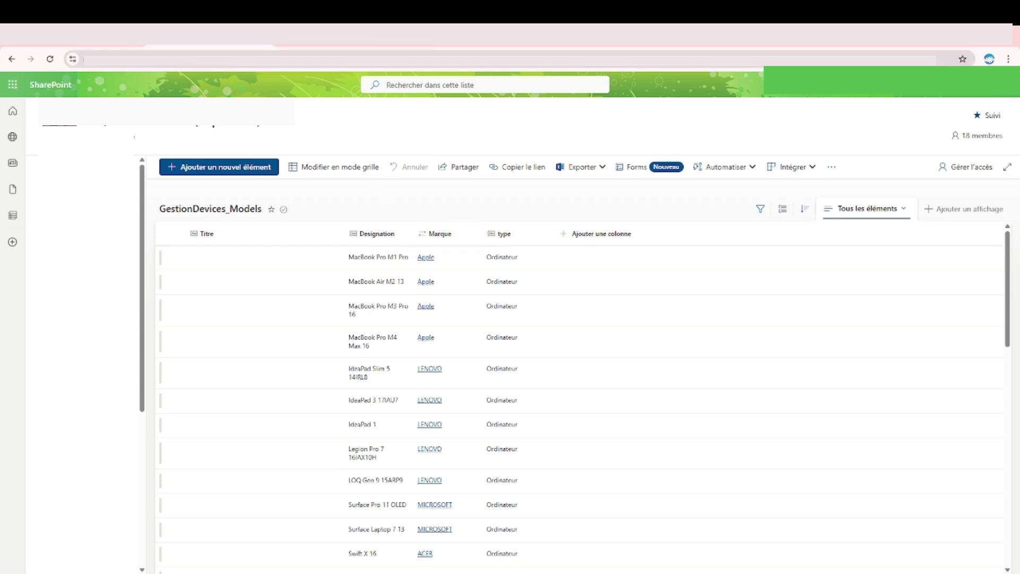
click(80, 36)
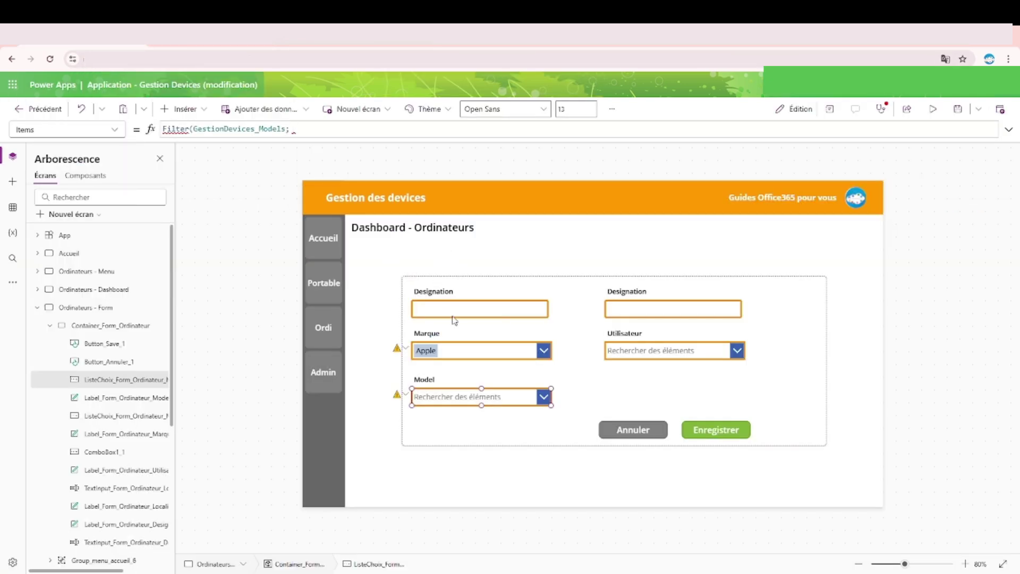
Copy the control name of the Marque combo box from its properties
click(470, 356)
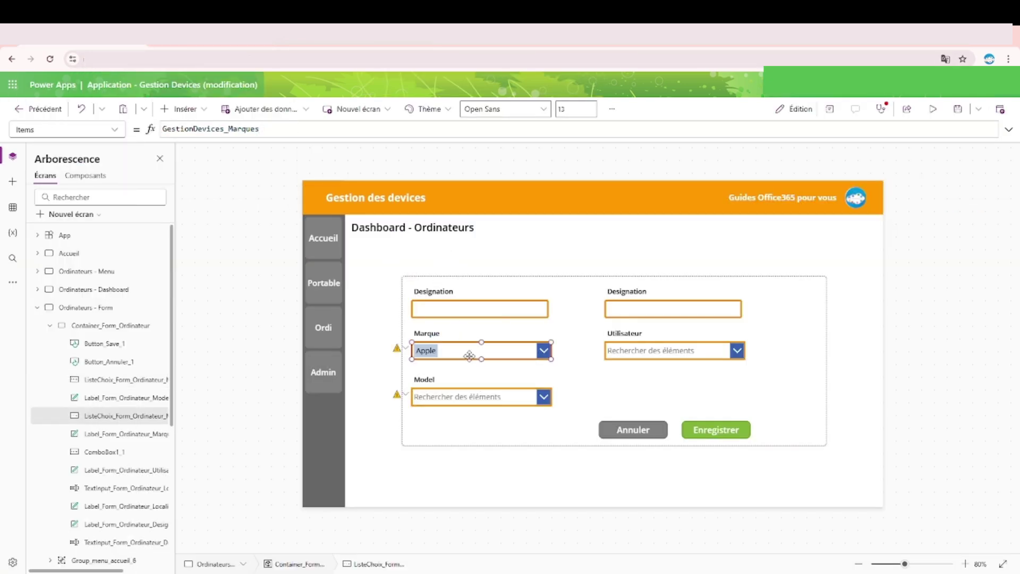
click(830, 109)
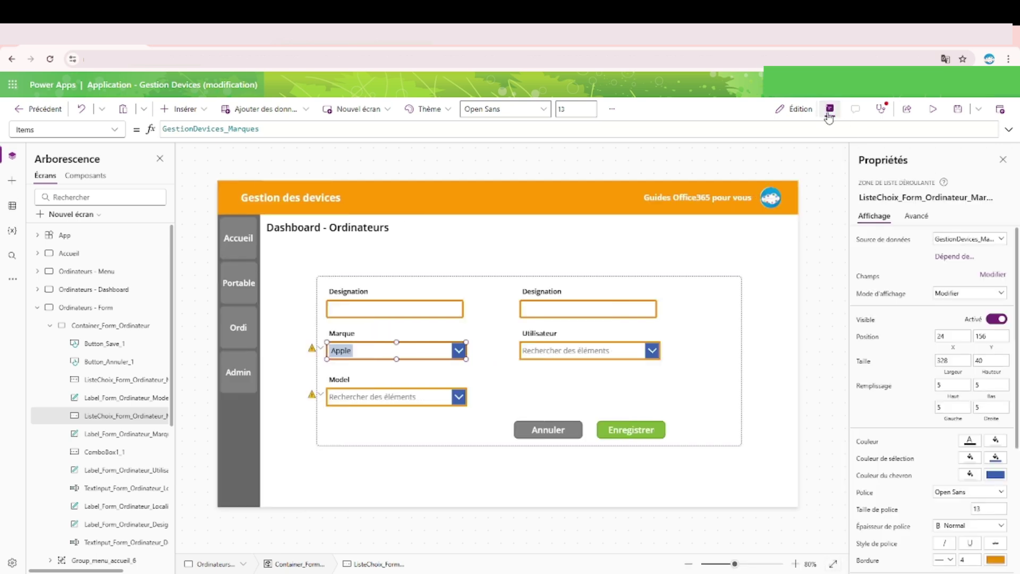
click(914, 198)
key(ctrl+c)
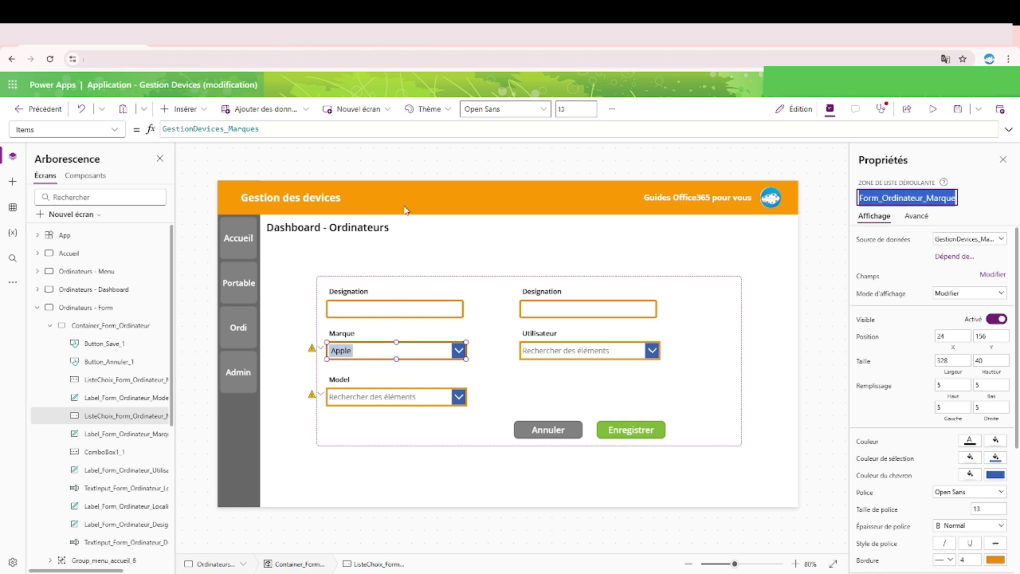
Insert a text label on the Ordinateurs - Form screen and place it beside the Dashboard - Ordinateurs heading
click(468, 166)
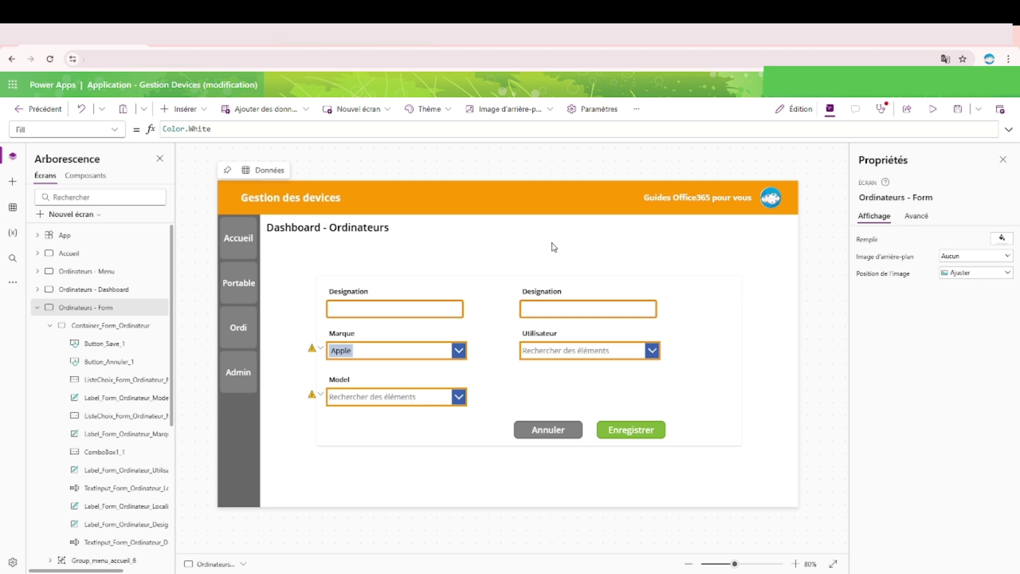
click(183, 109)
click(207, 172)
drag(260, 208, 471, 231)
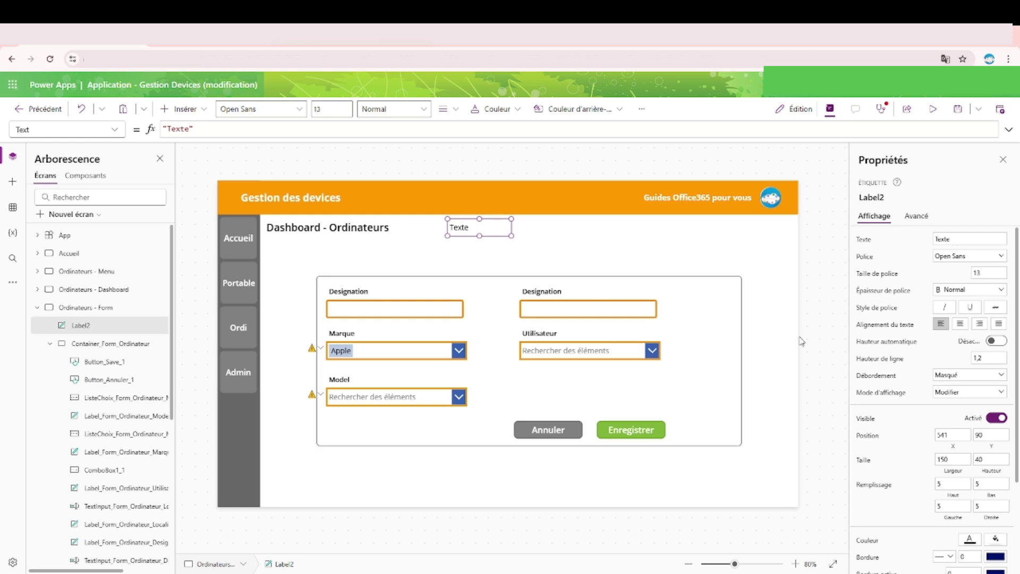
click(996, 418)
click(996, 418)
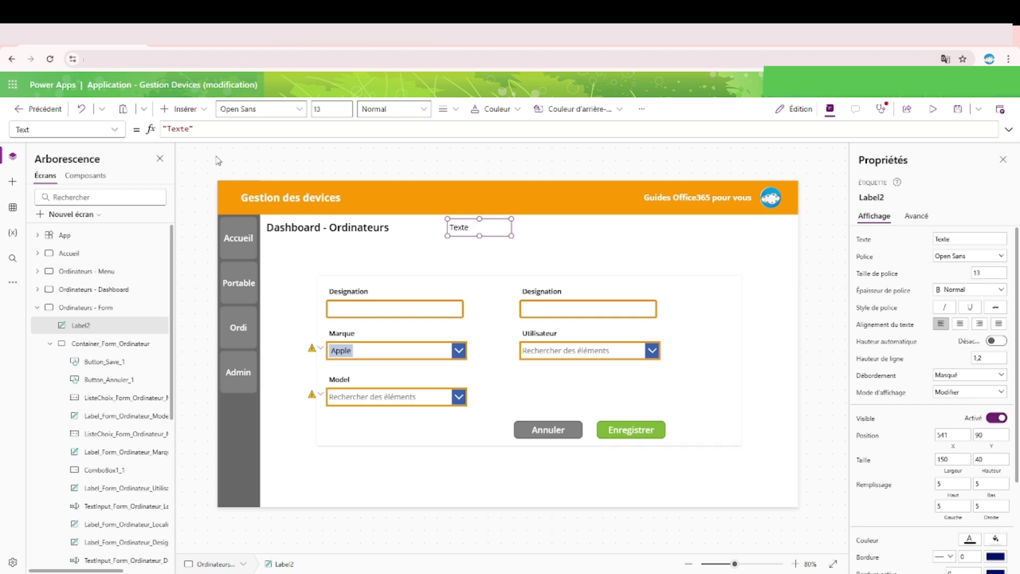
Set the new label's Text formula to ListeChoix_Form_Ordinateur_Marque.Selected.Designation
triple_click(210, 129)
key(ctrl+v)
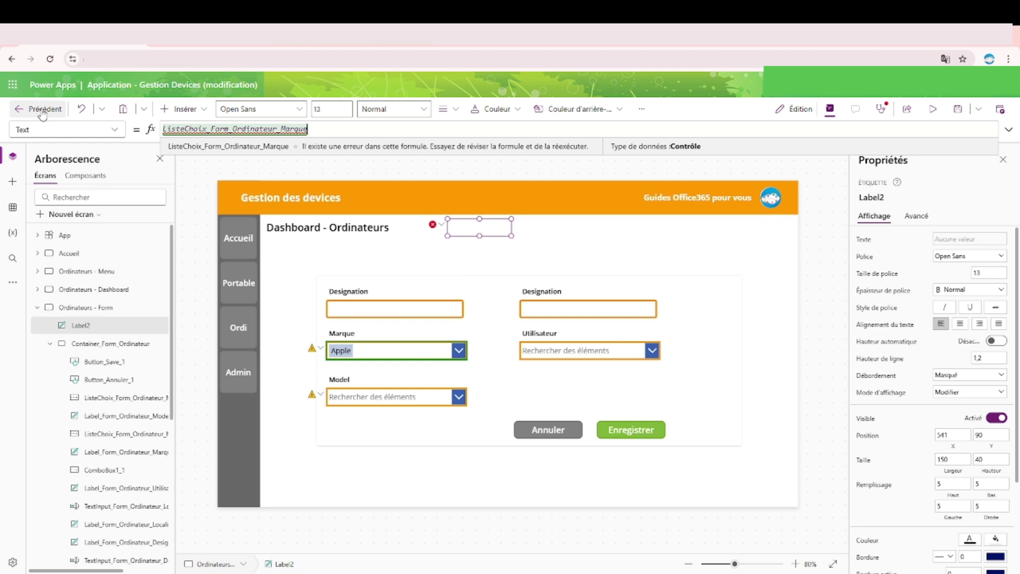
text(.)
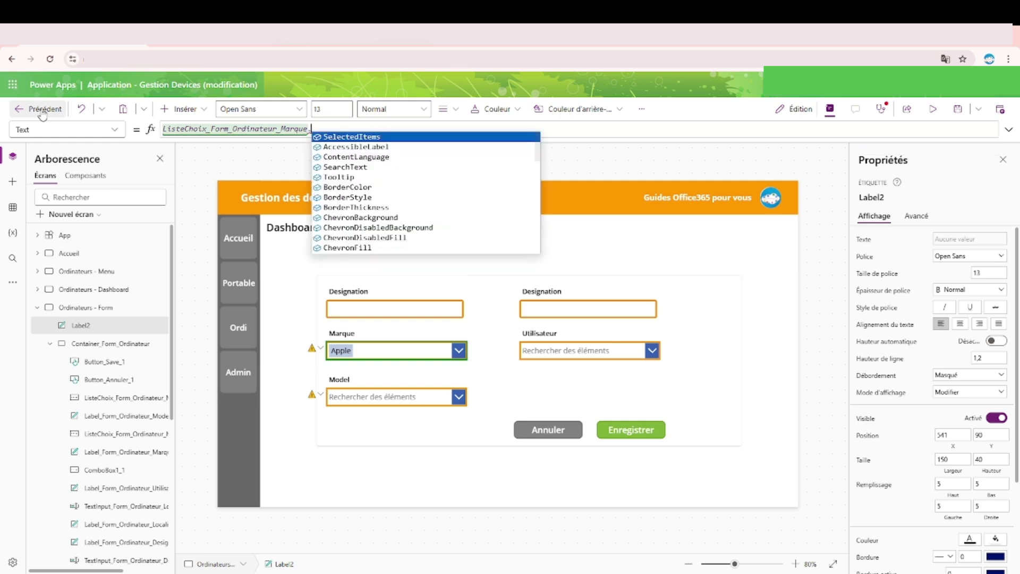
text(sele)
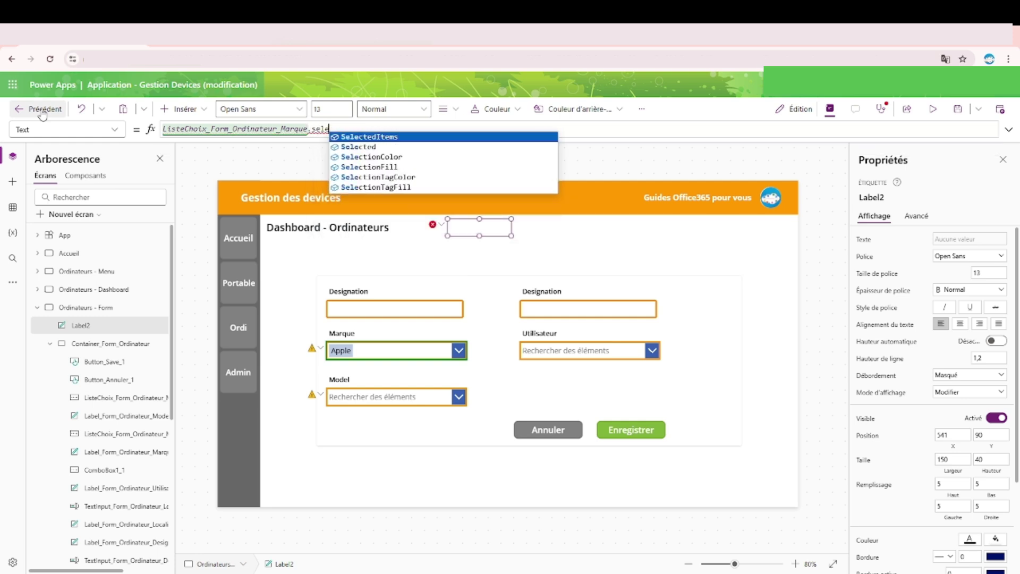
key(Down)
key(Tab)
text(.)
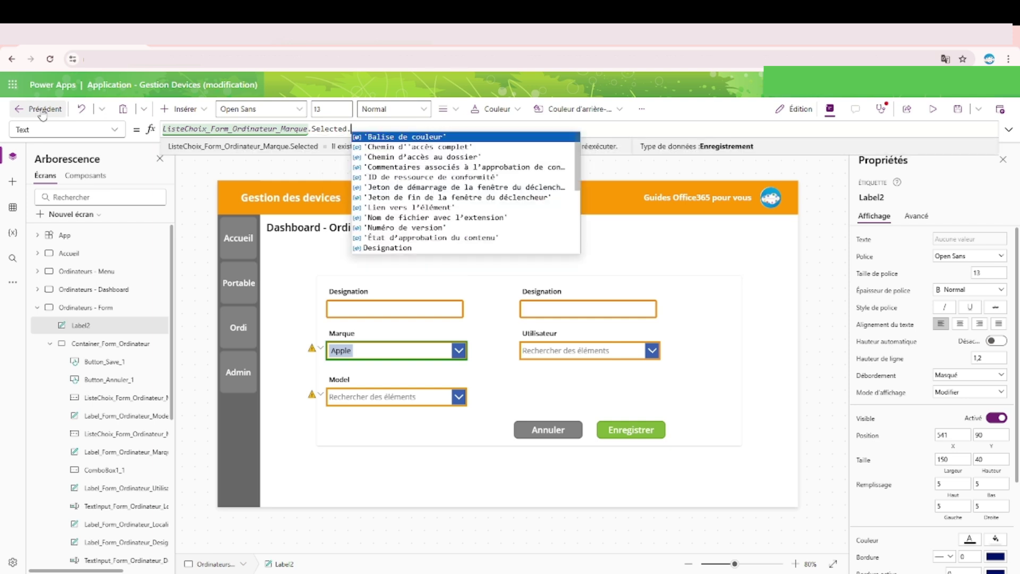
scroll(410, 203, down, 1)
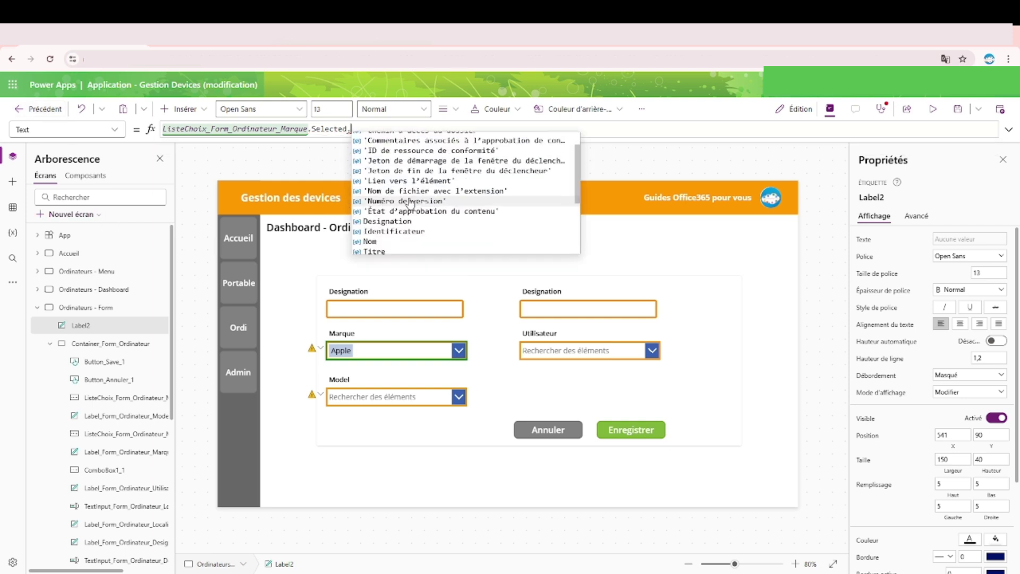
click(410, 221)
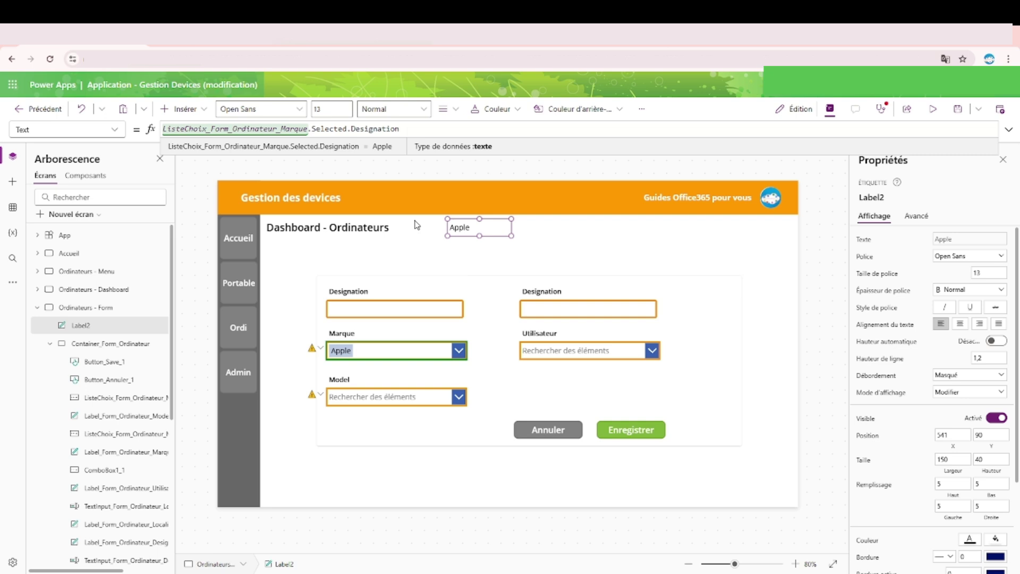
Set SelectMultiple to false for the Marque, Model and Utilisateur combo boxes together
click(388, 353)
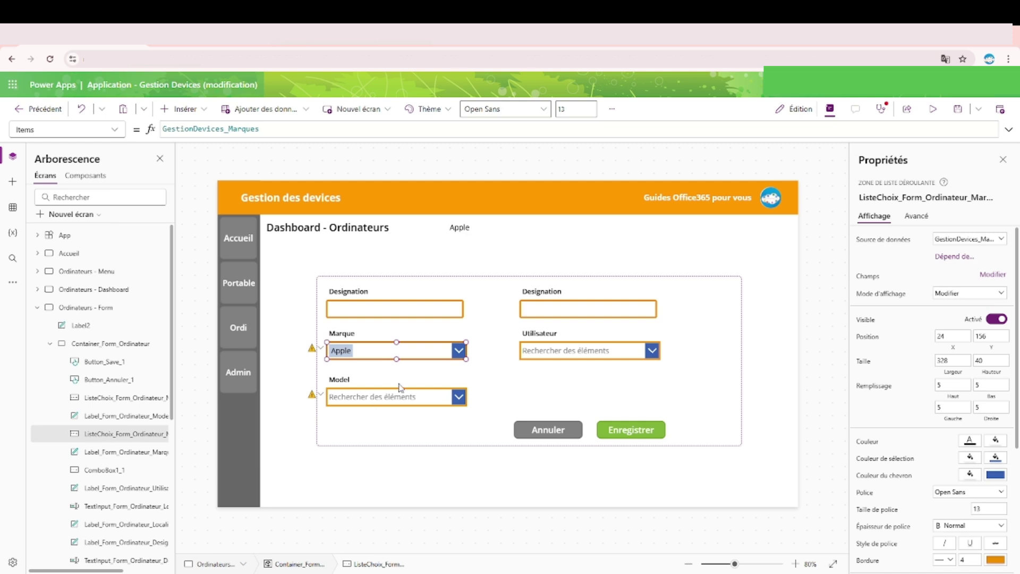
click(918, 216)
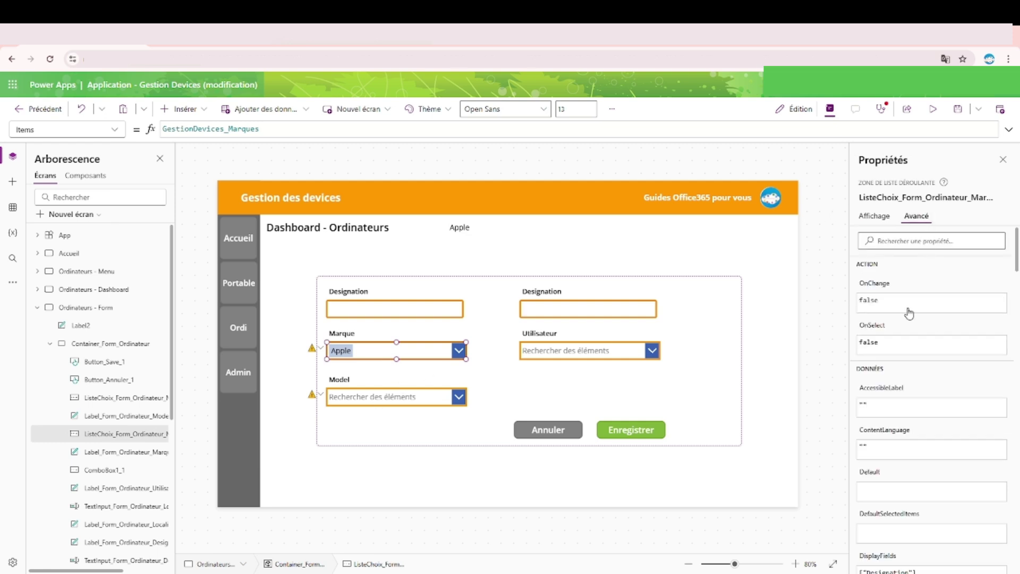
scroll(910, 311, down, 3)
scroll(918, 305, down, 5)
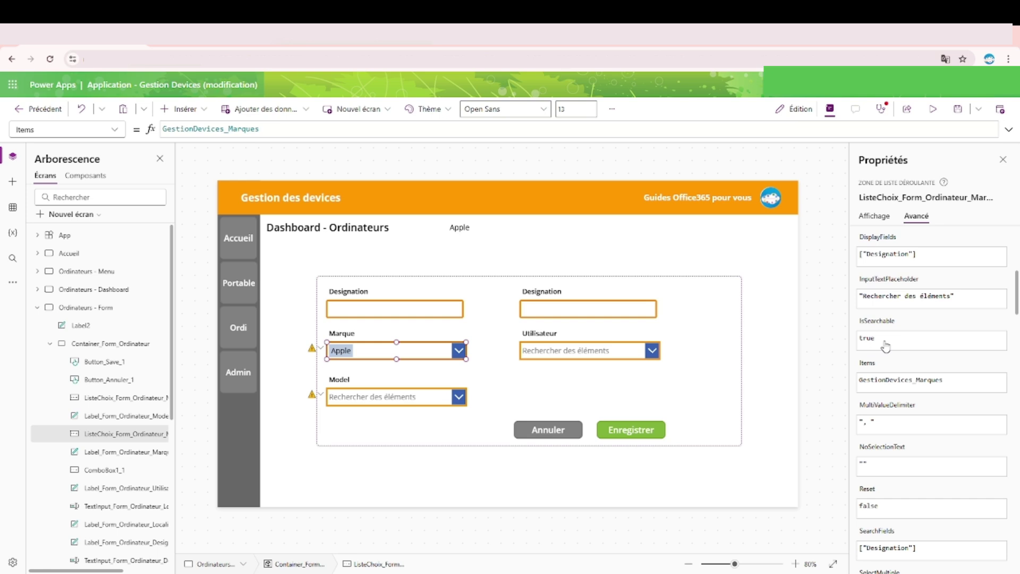
scroll(885, 346, down, 2)
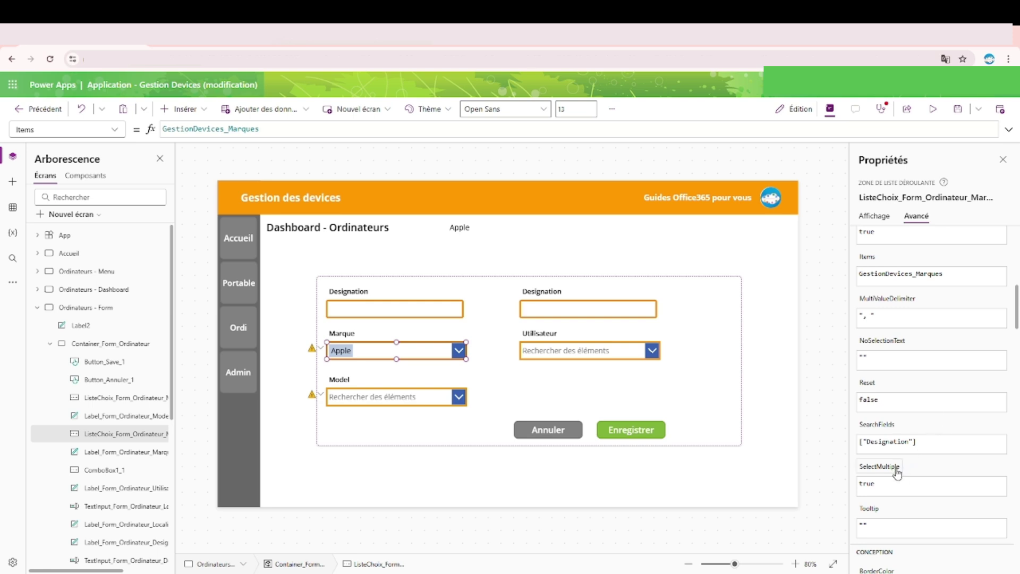
shift+click(408, 405)
shift+click(588, 350)
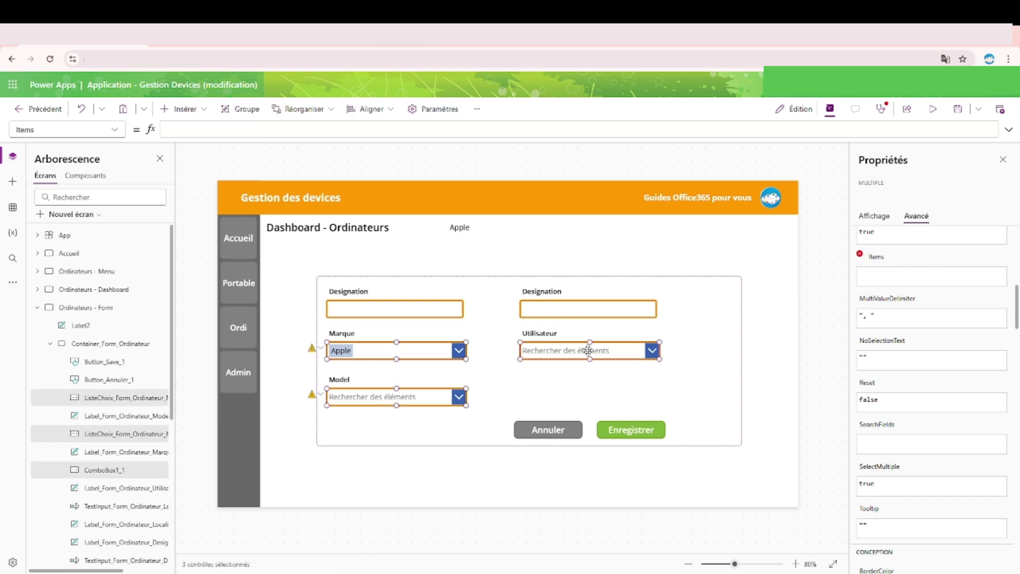
click(875, 485)
double_click(870, 485)
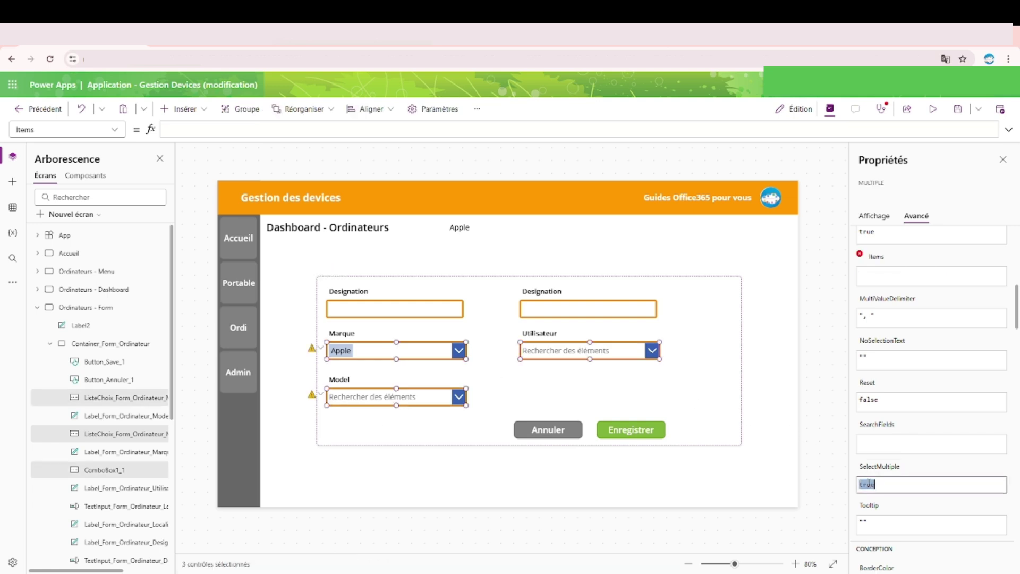
text(false)
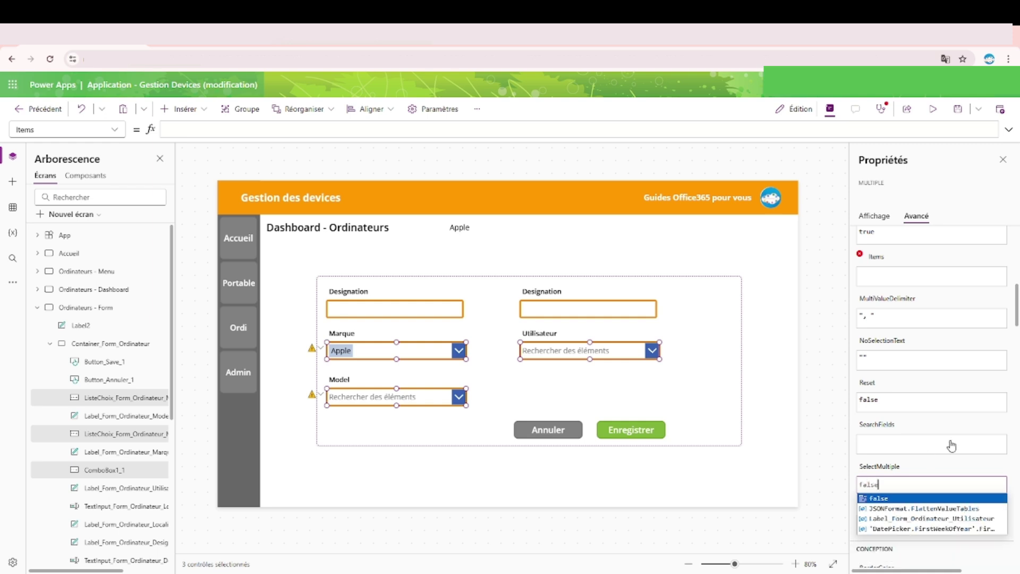
click(881, 498)
scroll(908, 342, up, 2)
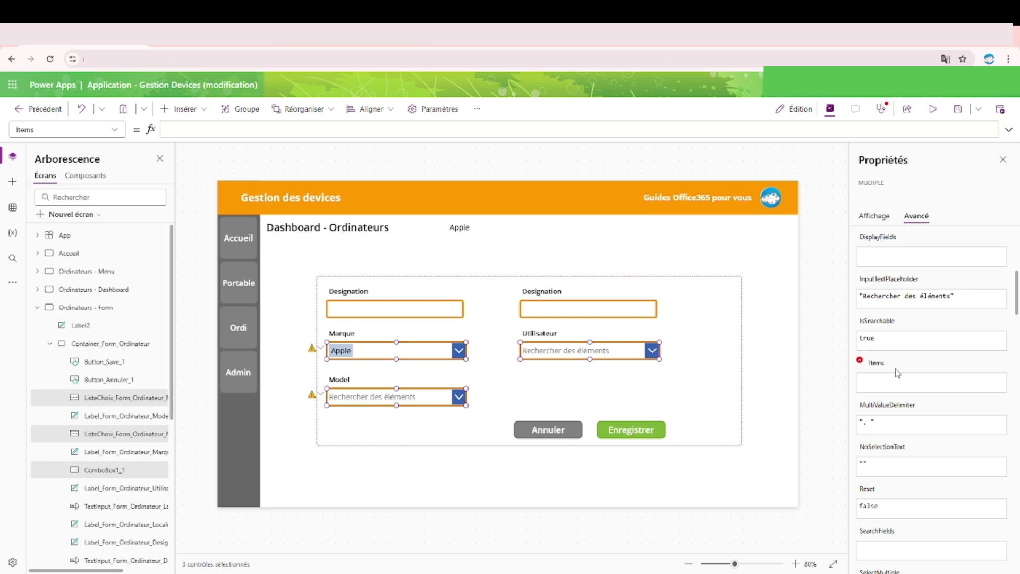
click(836, 353)
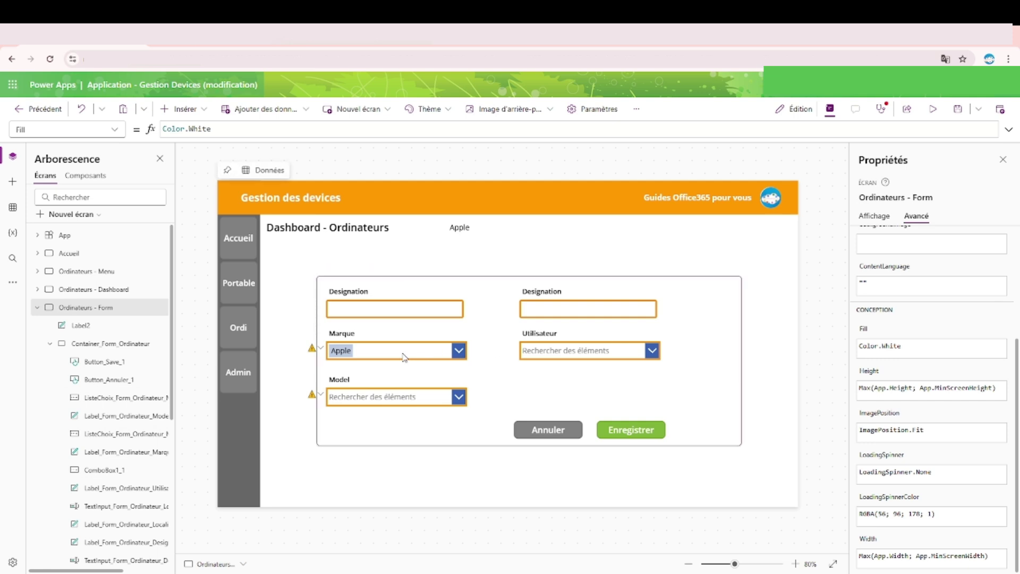
Copy the Marque combo box's control name and start the Model combo box's Items formula with Filter(GestionDevices_Models; Marque.Value
click(348, 351)
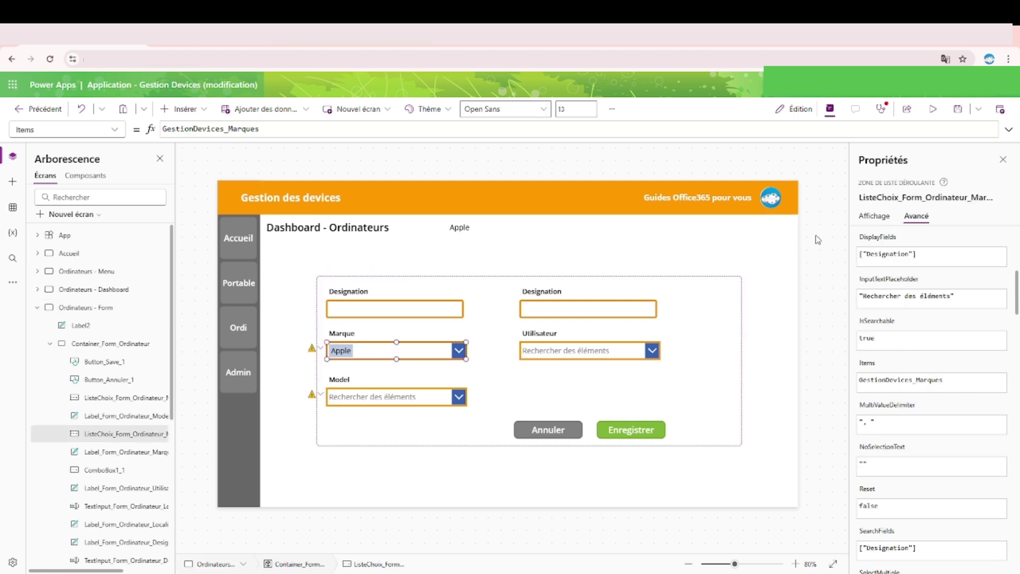
click(898, 204)
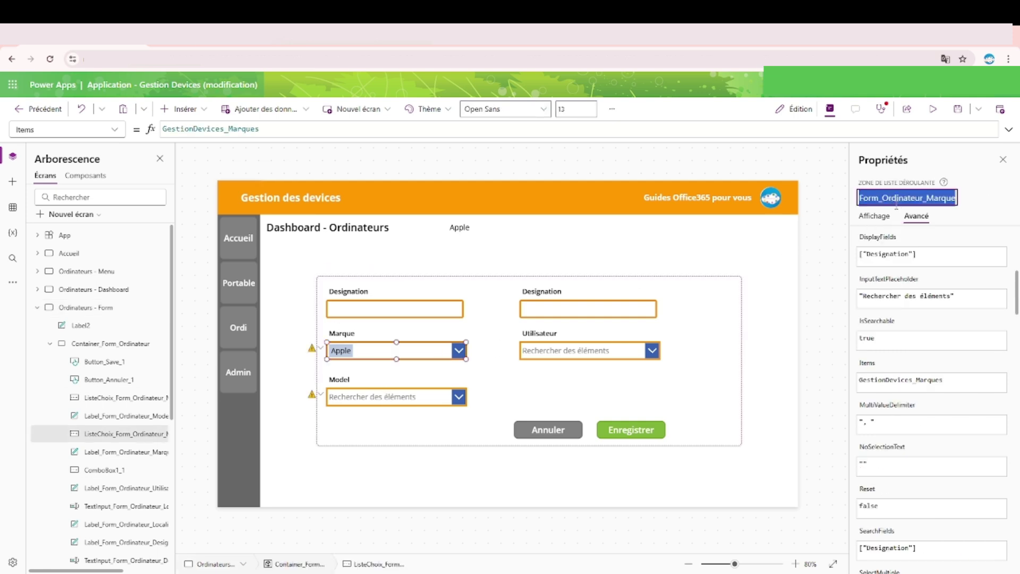
click(376, 405)
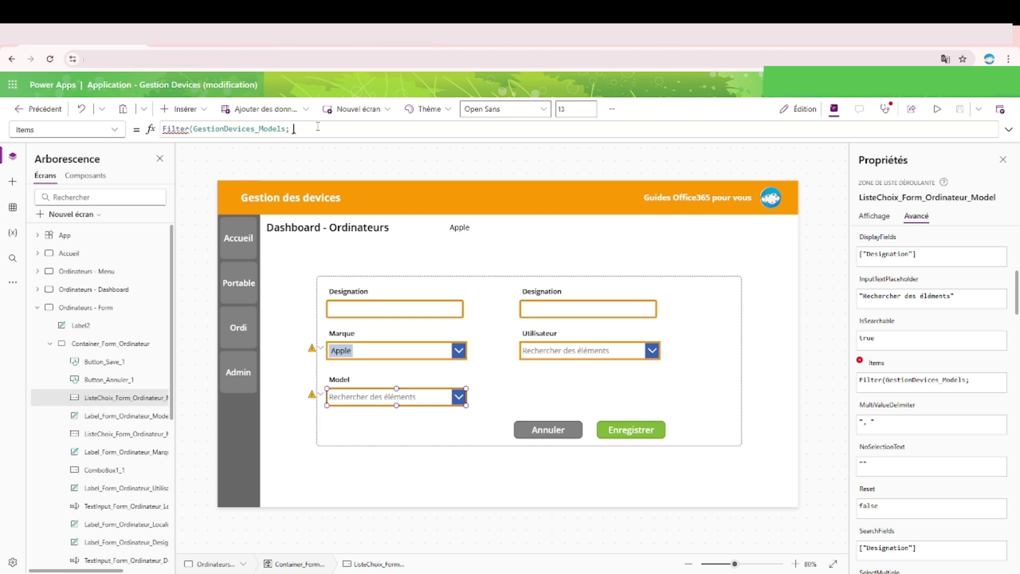
text(Mar)
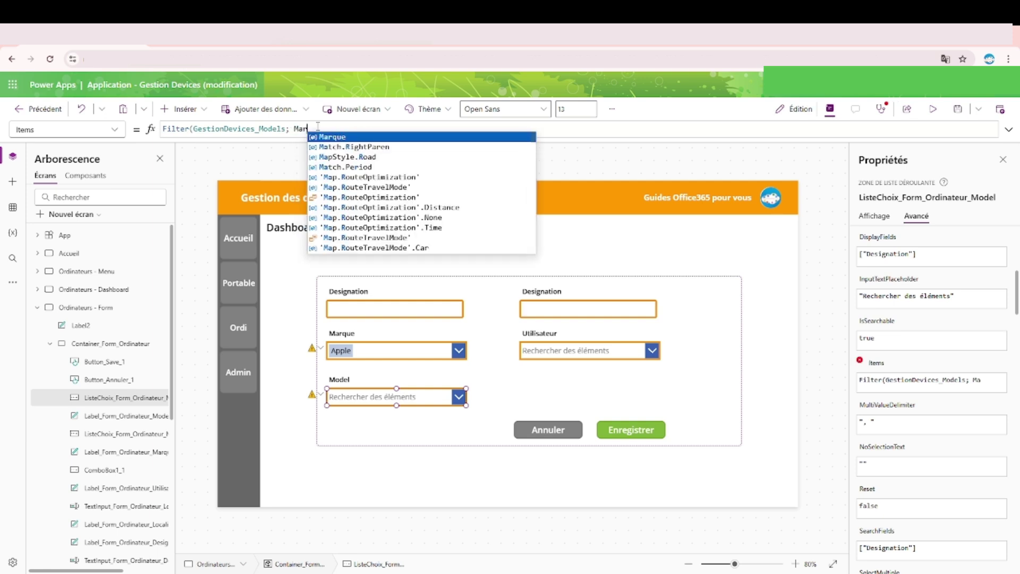
key(Tab)
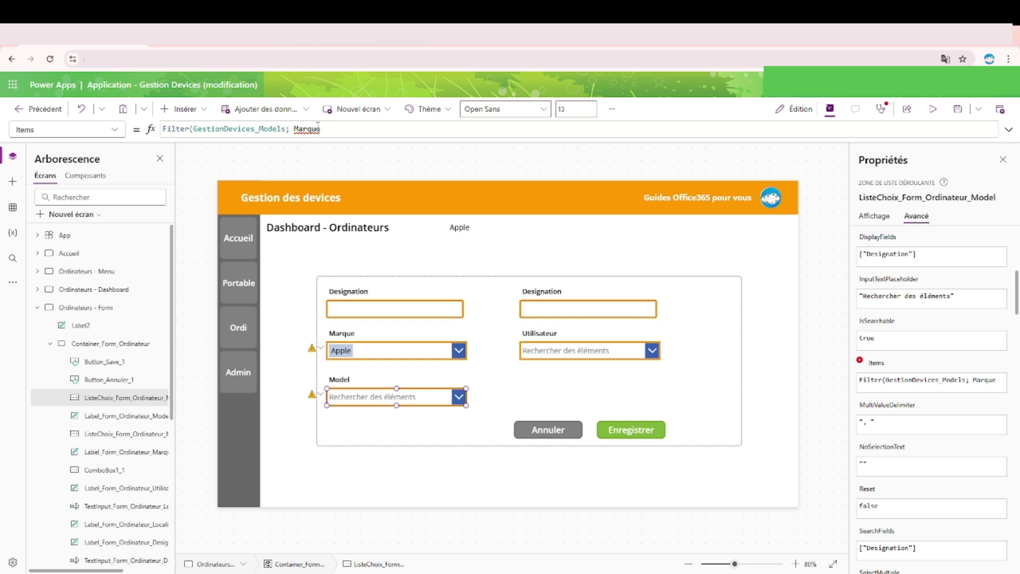
text(.)
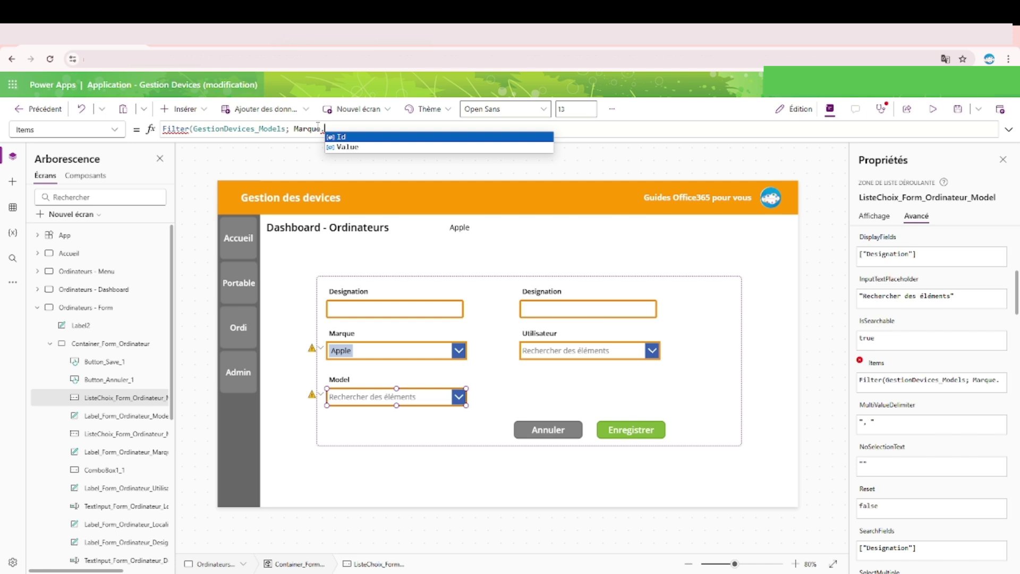
key(Down)
key(Return)
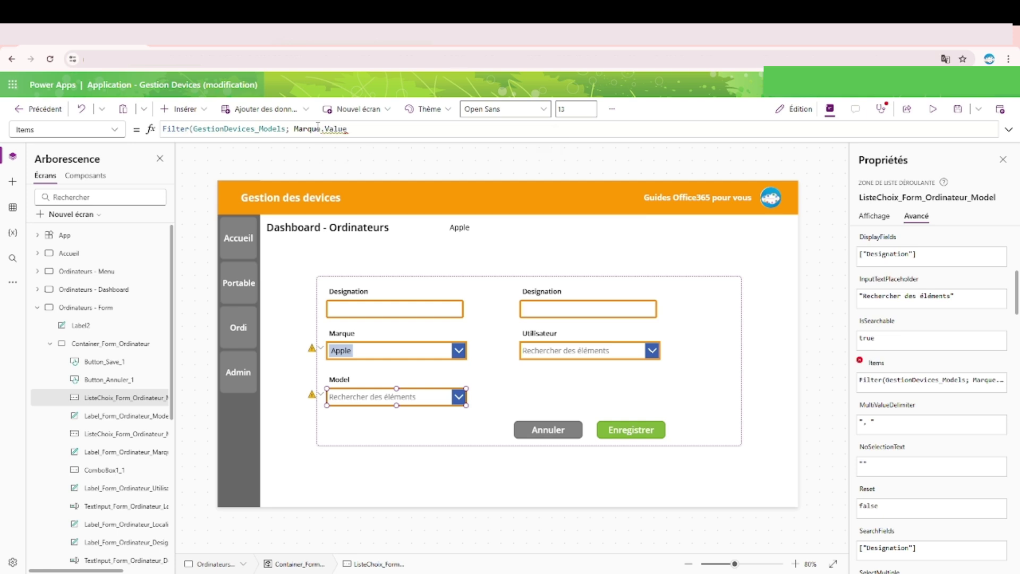
Add the comparison = ListeChoix_Form_Ordinateur_Marque.Selected.Designation to the filter condition in the Model combo box's Items formula
text(= ListeChoix_Form_Ordinateur_Marque)
key(Return)
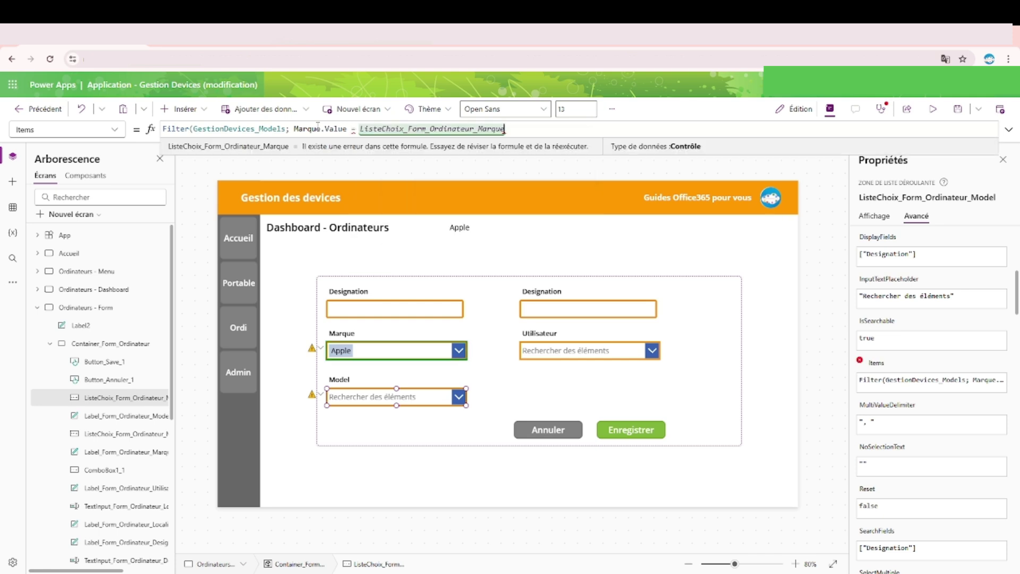
text(.)
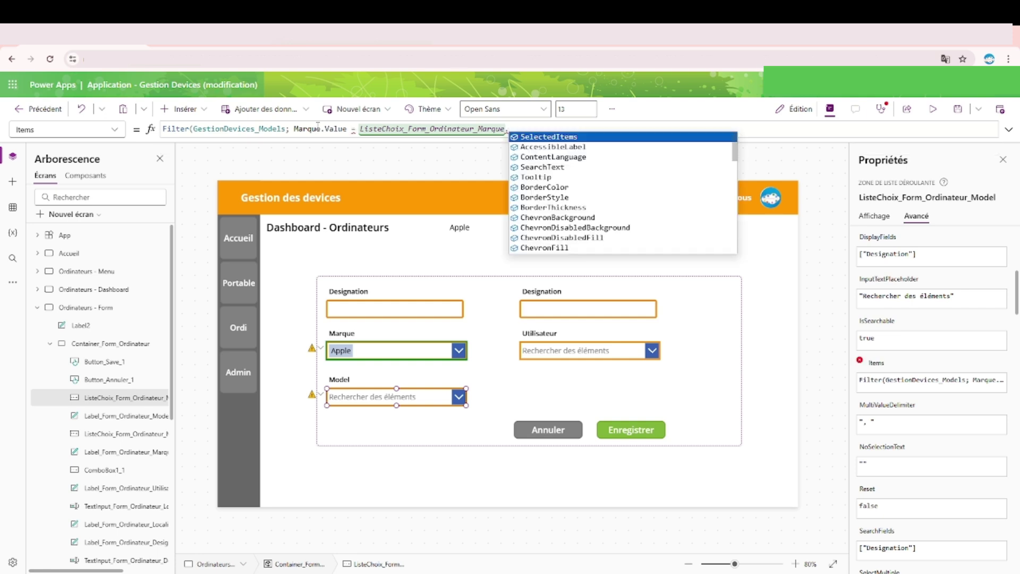
text(Selected)
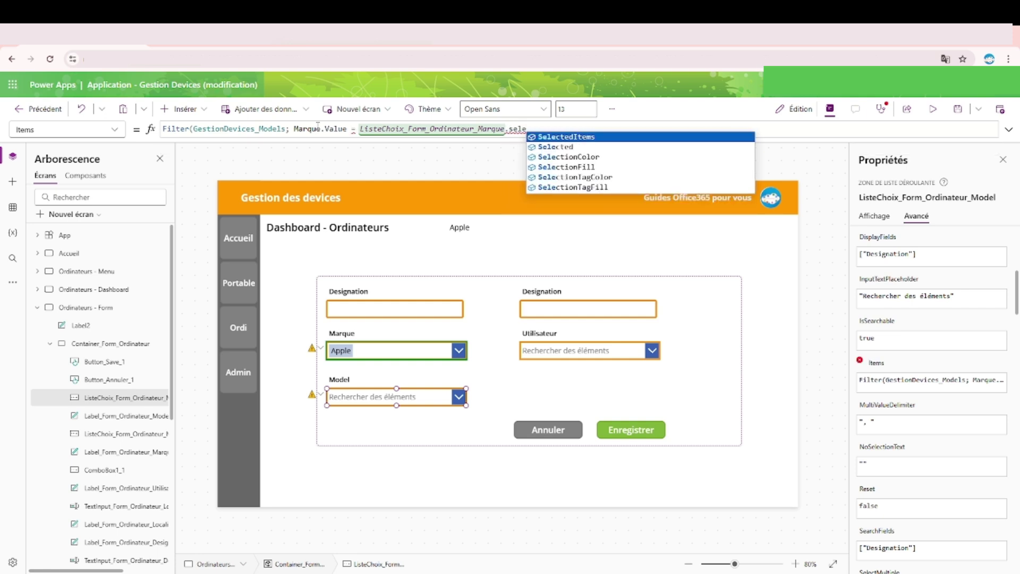
text(.)
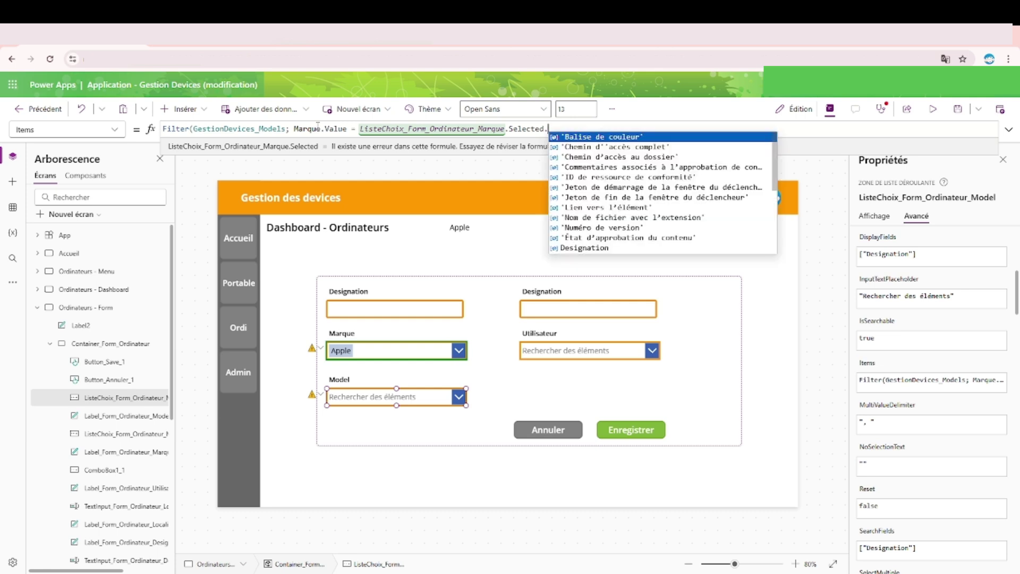
click(636, 248)
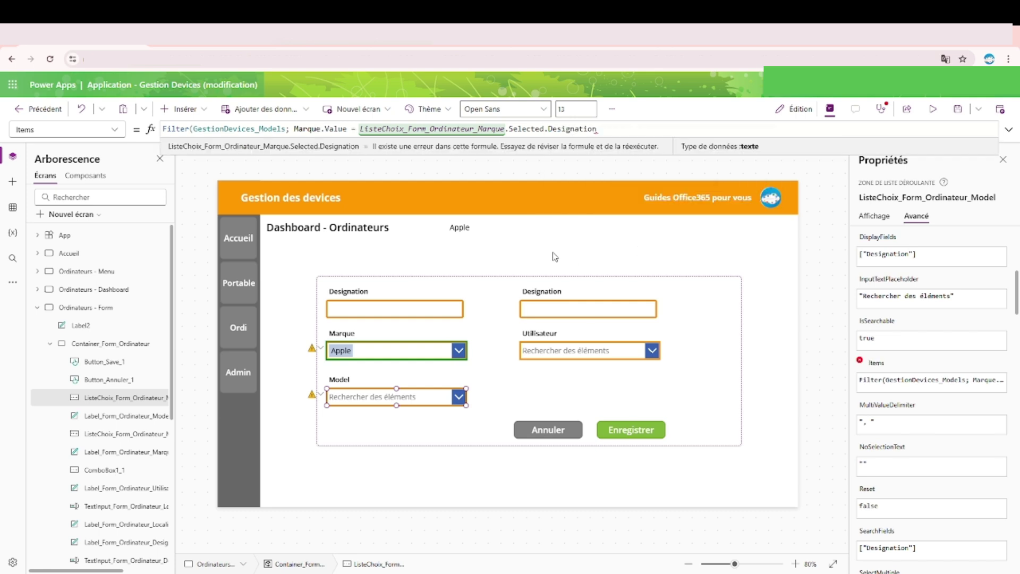
Go through each part of the Model combo box's Items formula and add the closing parenthesis of the Filter function
click(249, 130)
click(305, 129)
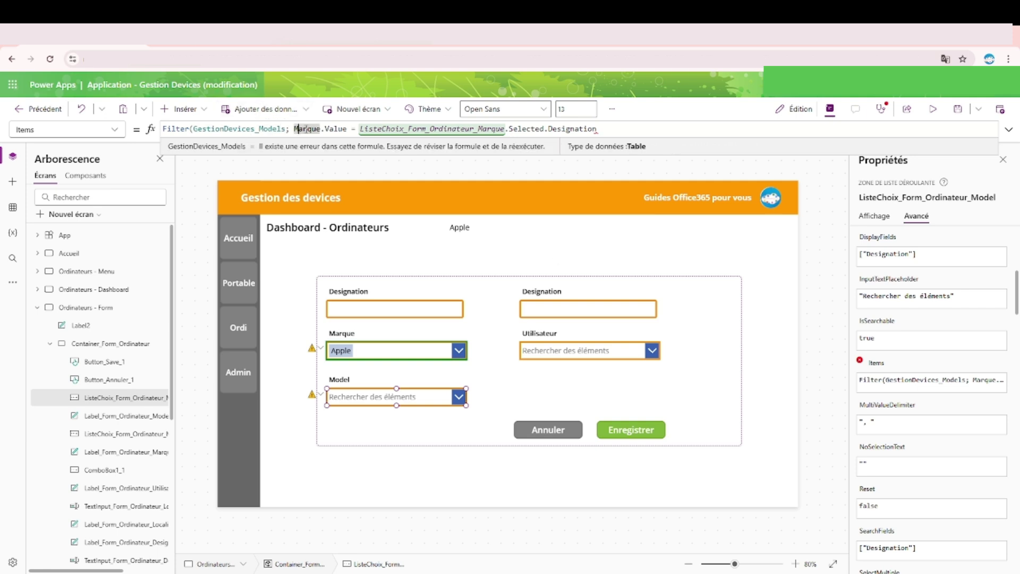
click(336, 129)
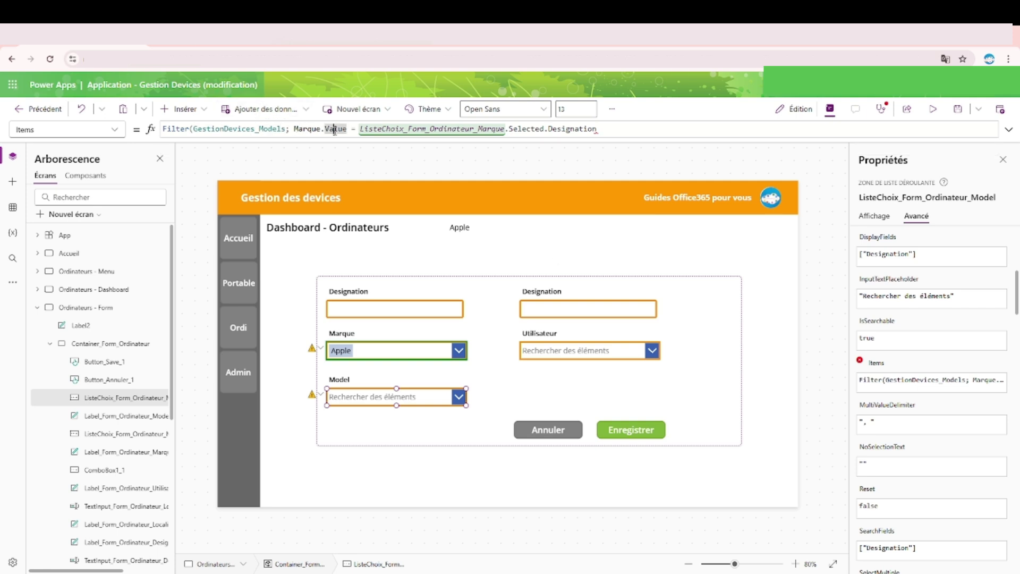
click(398, 129)
click(522, 130)
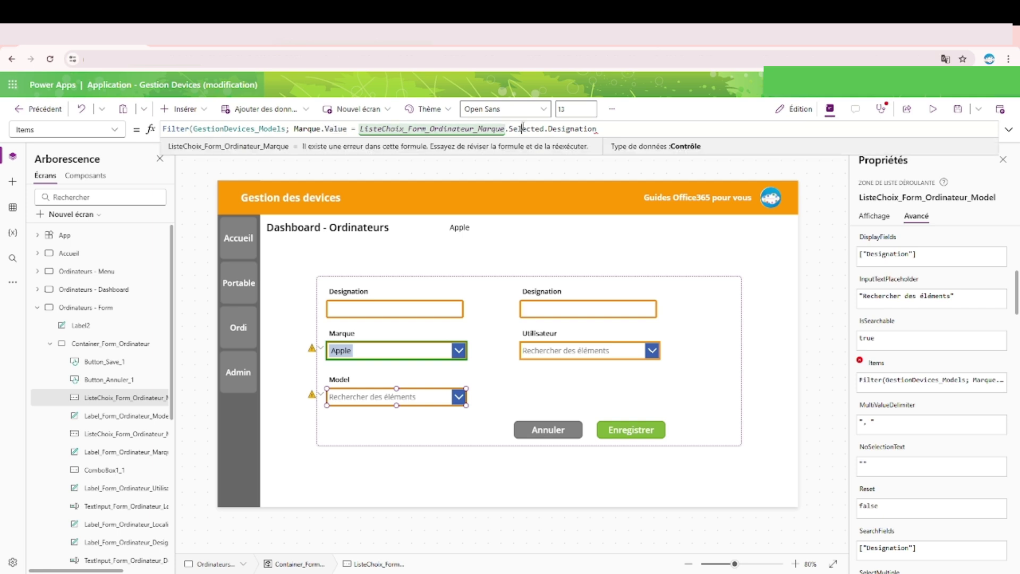
click(567, 129)
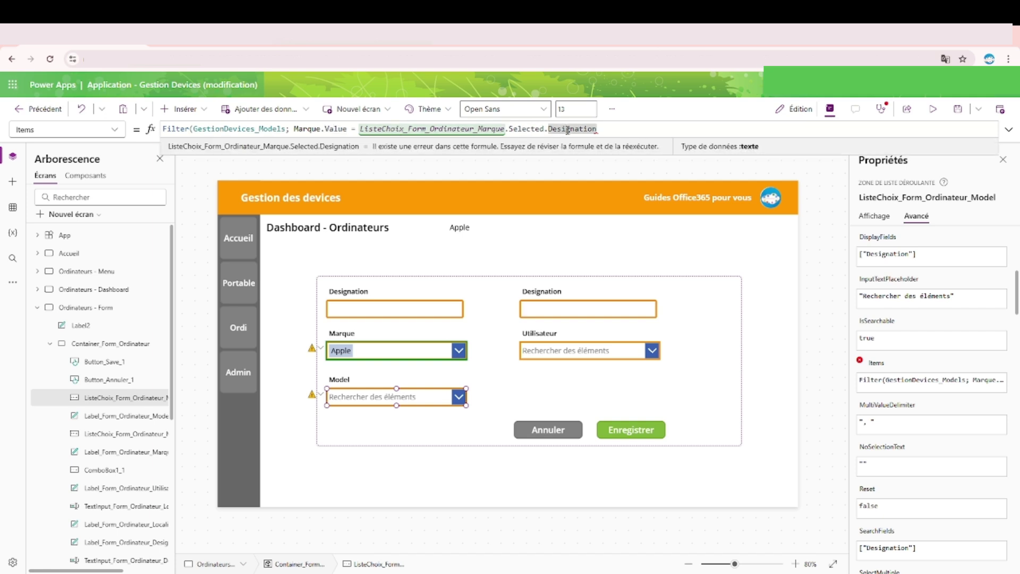
click(608, 130)
text())
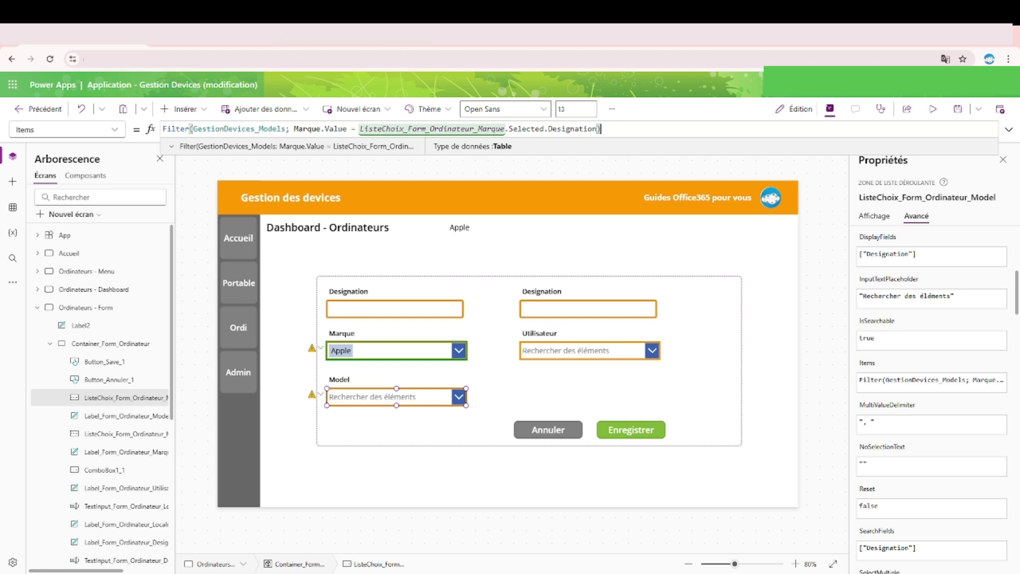
Preview the app and examine the models offered in the Model list while Marque is set to Apple
click(932, 109)
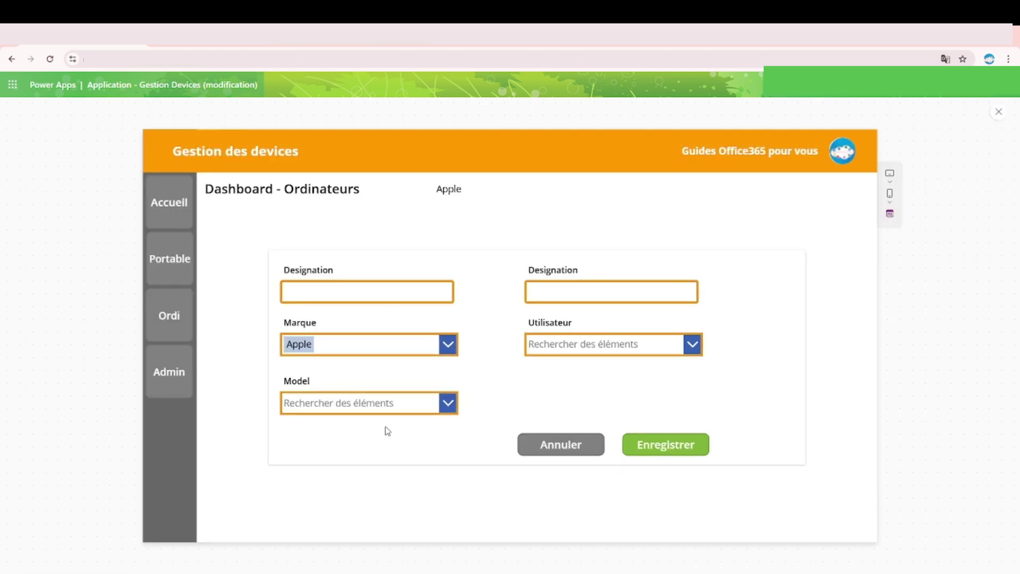
click(389, 405)
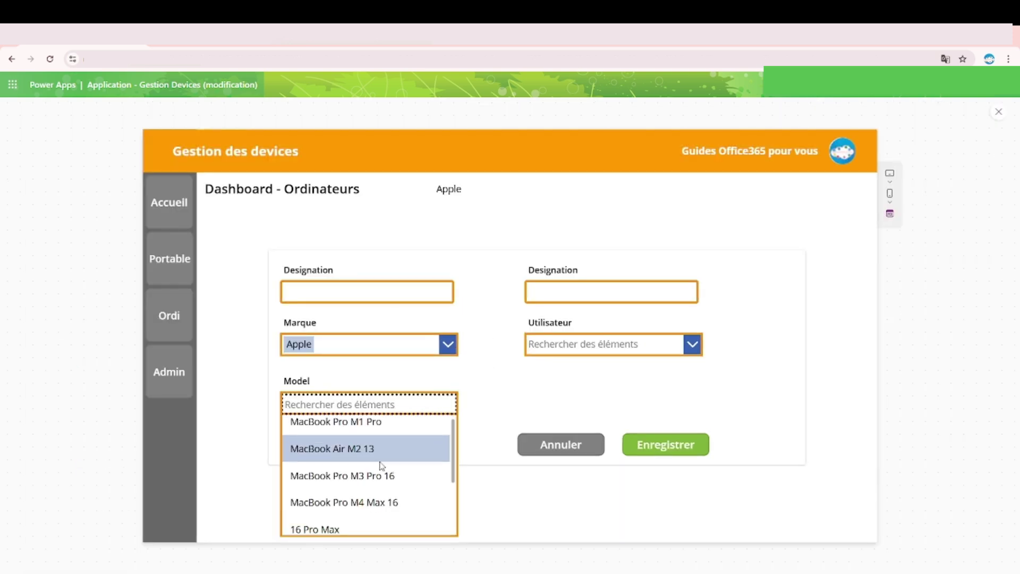
scroll(383, 468, down, 3)
scroll(382, 499, up, 3)
scroll(382, 504, down, 1)
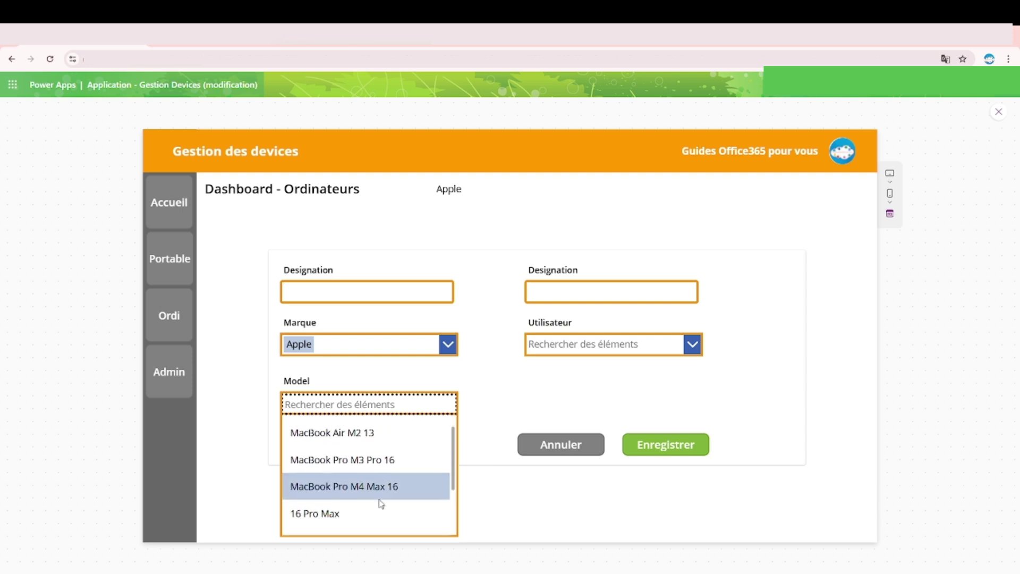
scroll(381, 504, down, 2)
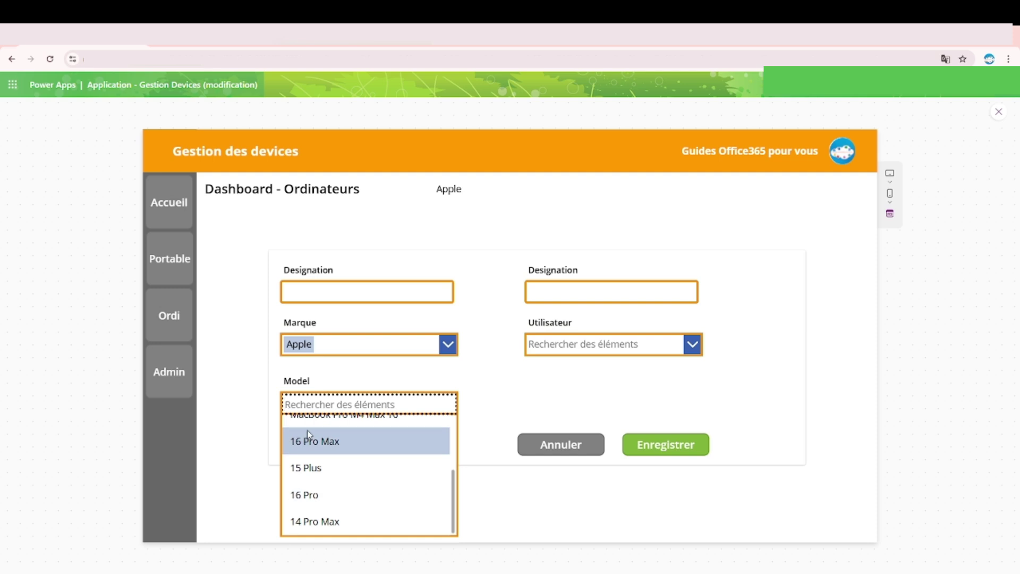
scroll(376, 497, up, 3)
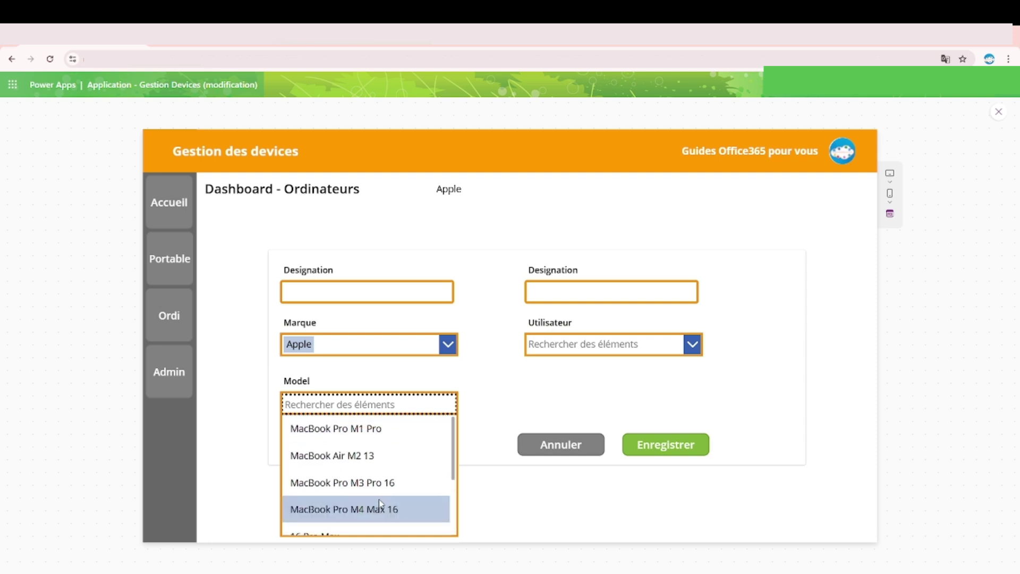
Choose MICROSOFT as the Marque in the preview and examine the models offered in the Model list
click(367, 349)
click(322, 346)
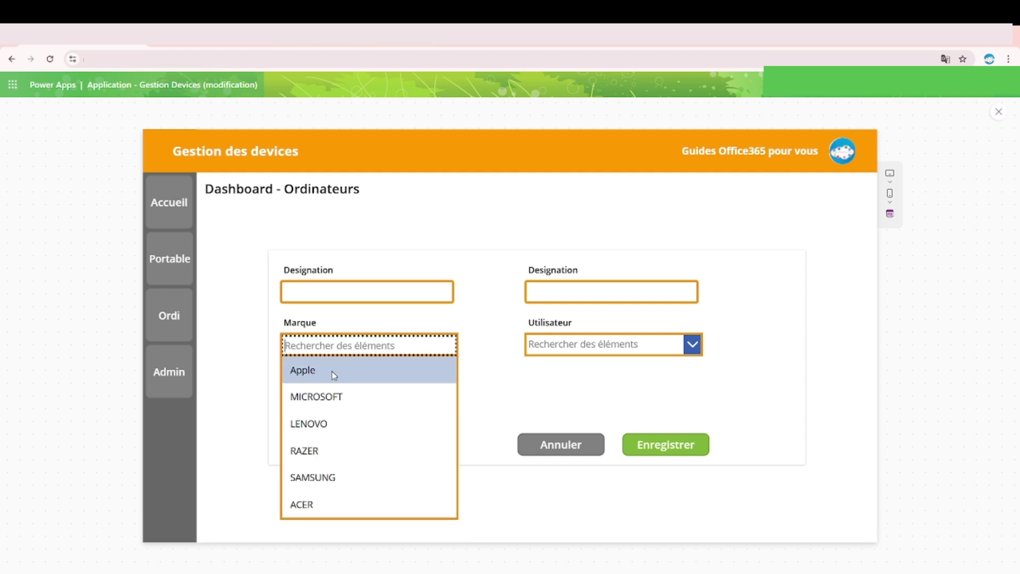
click(340, 397)
click(442, 403)
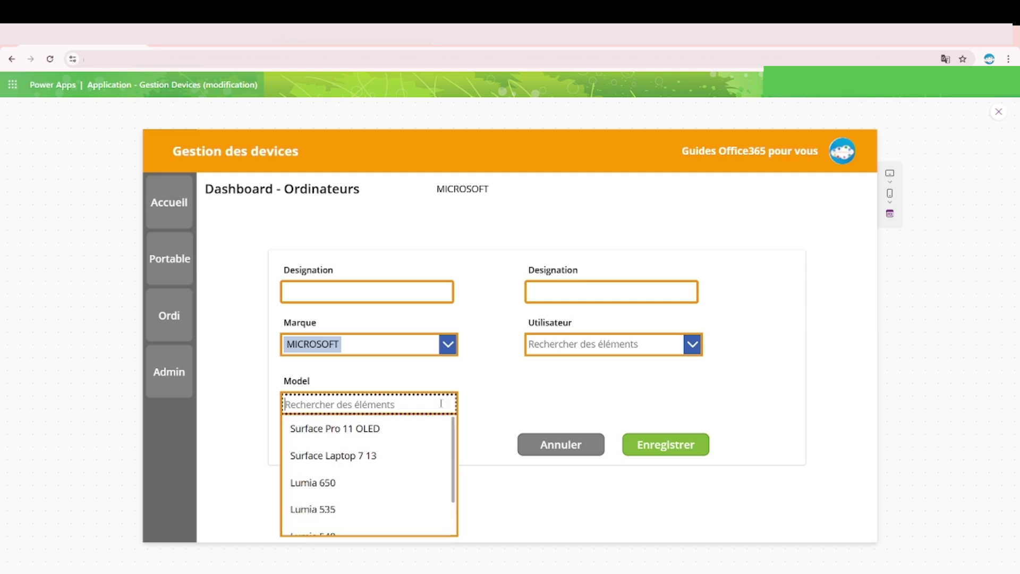
scroll(382, 468, down, 3)
scroll(356, 485, up, 2)
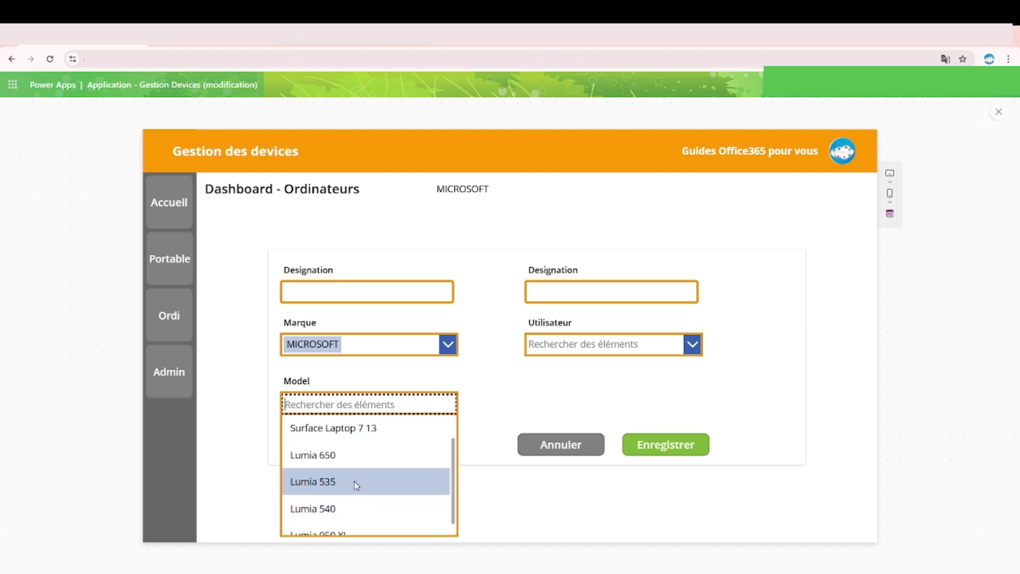
scroll(357, 485, up, 1)
click(475, 417)
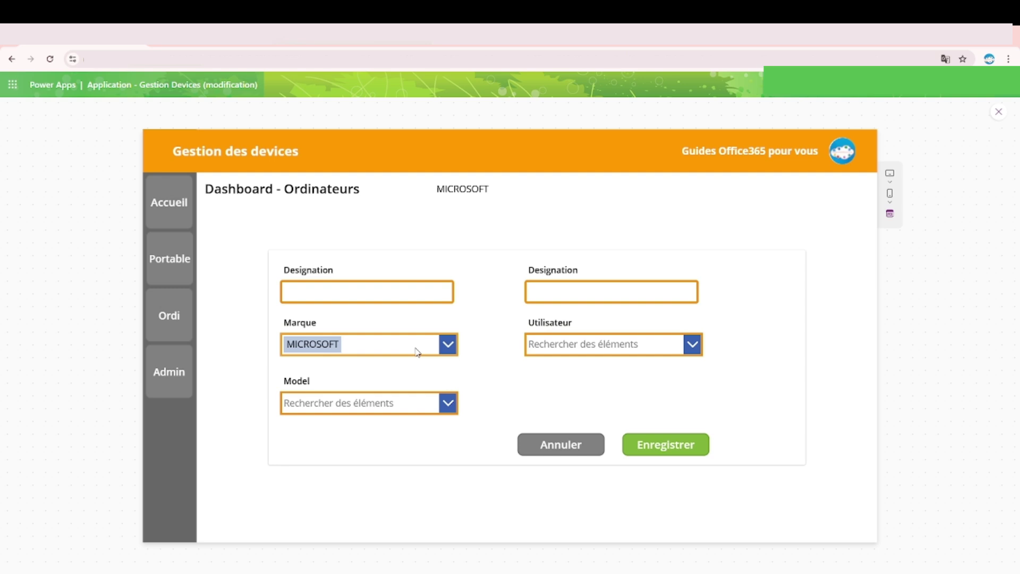
Clear the Marque selection in the preview, check the Model list without a brand, and return to editing the app
click(416, 351)
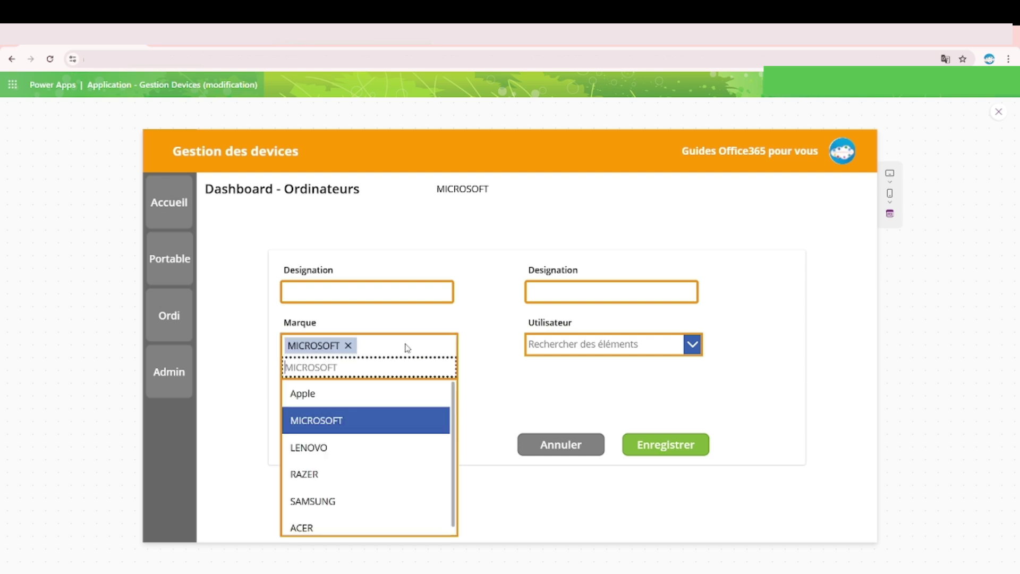
click(348, 346)
click(482, 336)
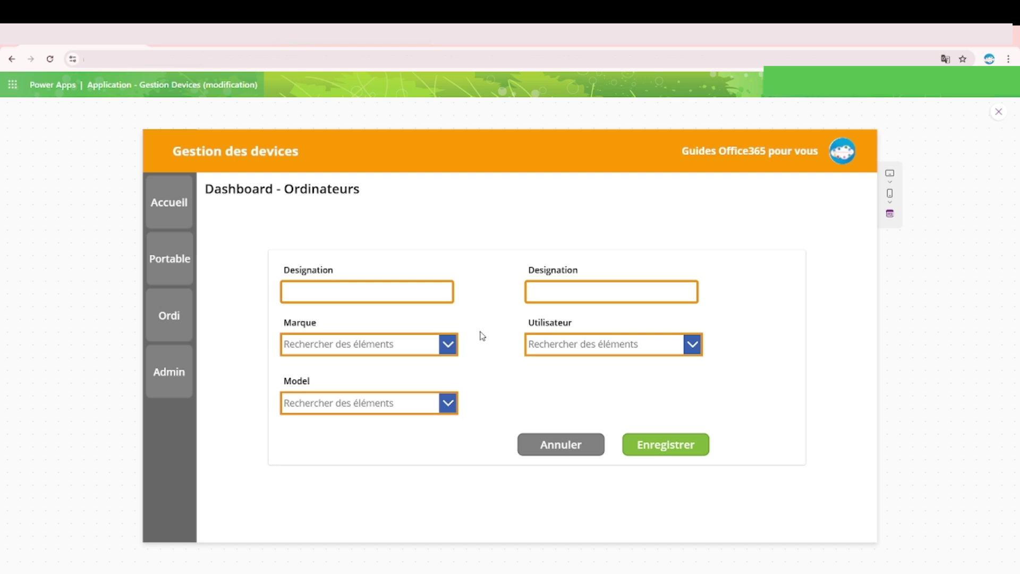
click(383, 404)
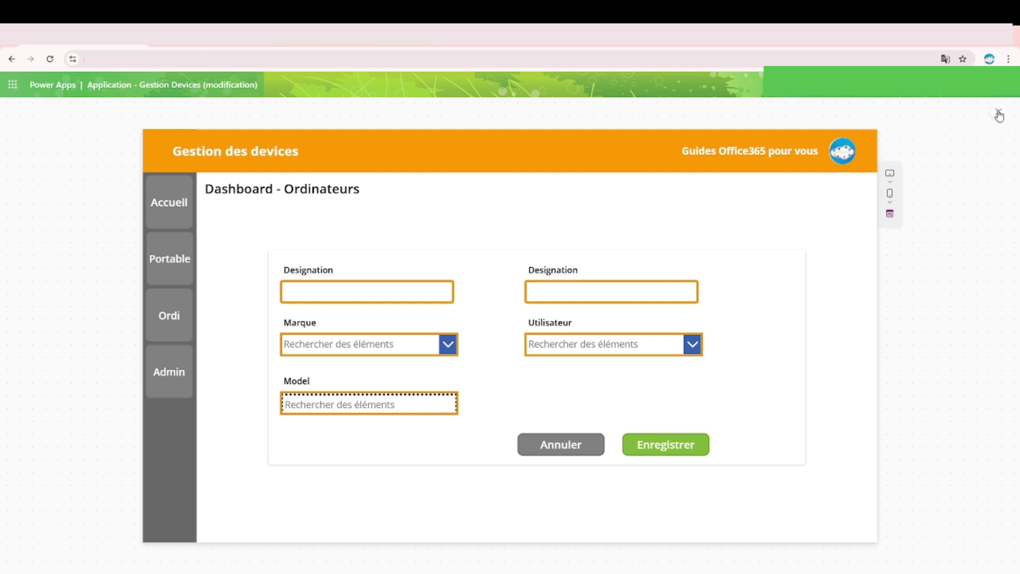
click(512, 388)
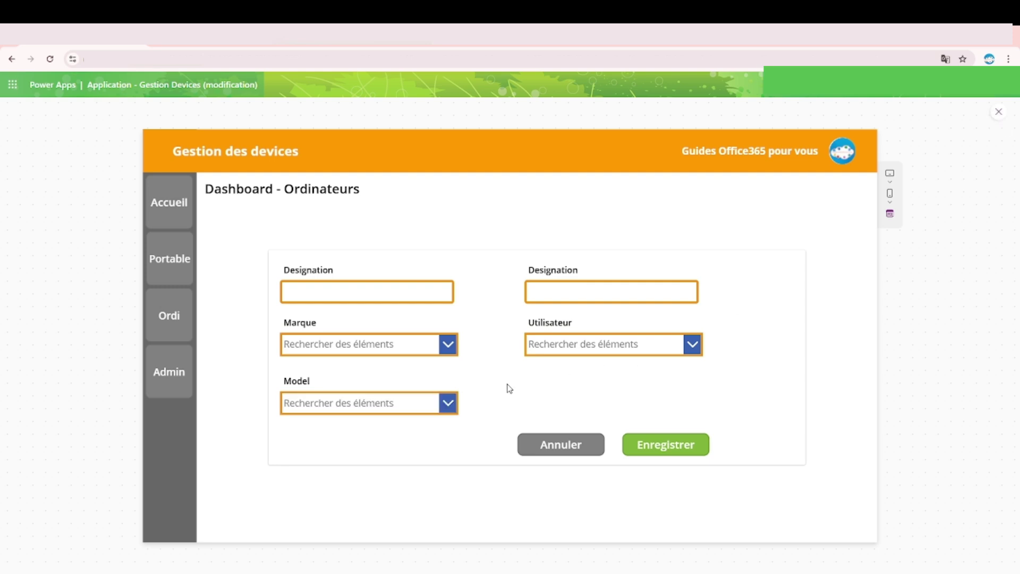
click(414, 411)
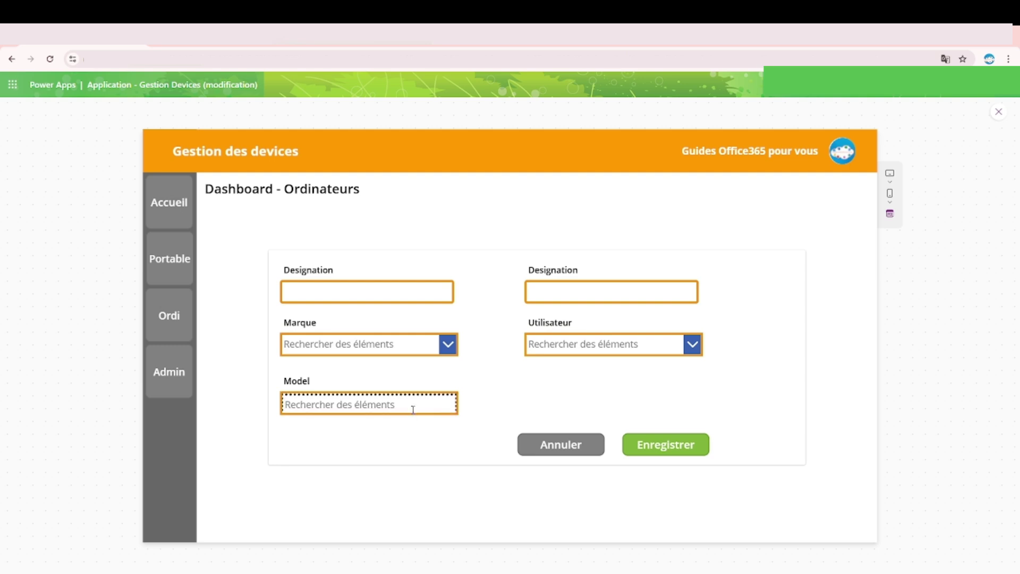
click(443, 436)
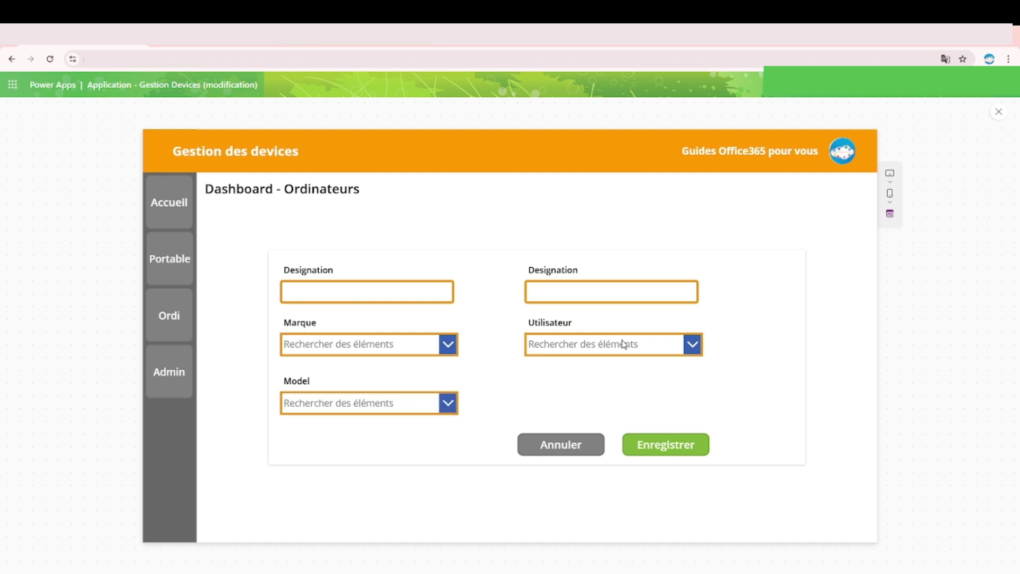
click(1000, 112)
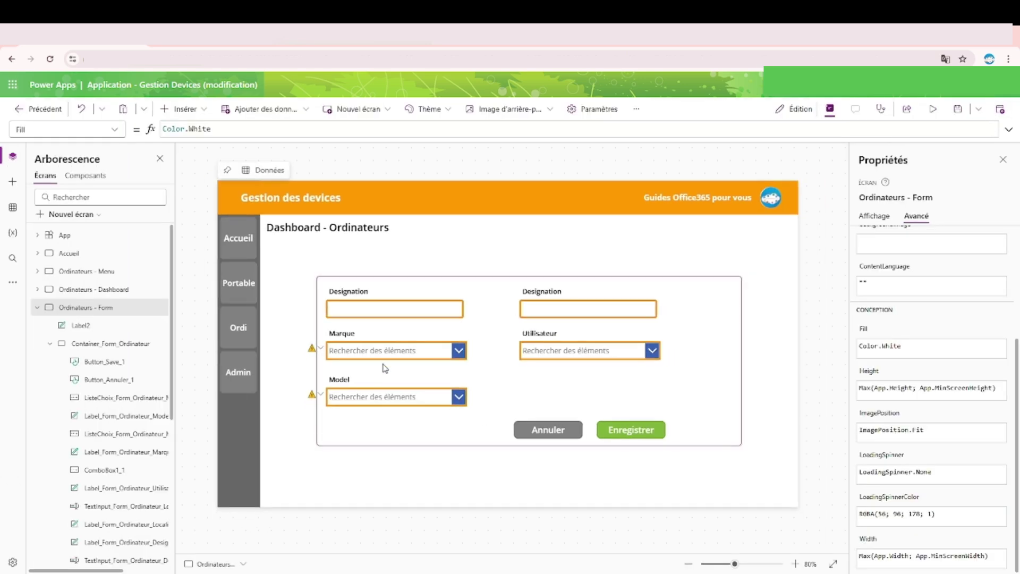
Insert a text label on the Ordinateurs - Form screen and place it above the form at about X 493, Y 115
click(400, 396)
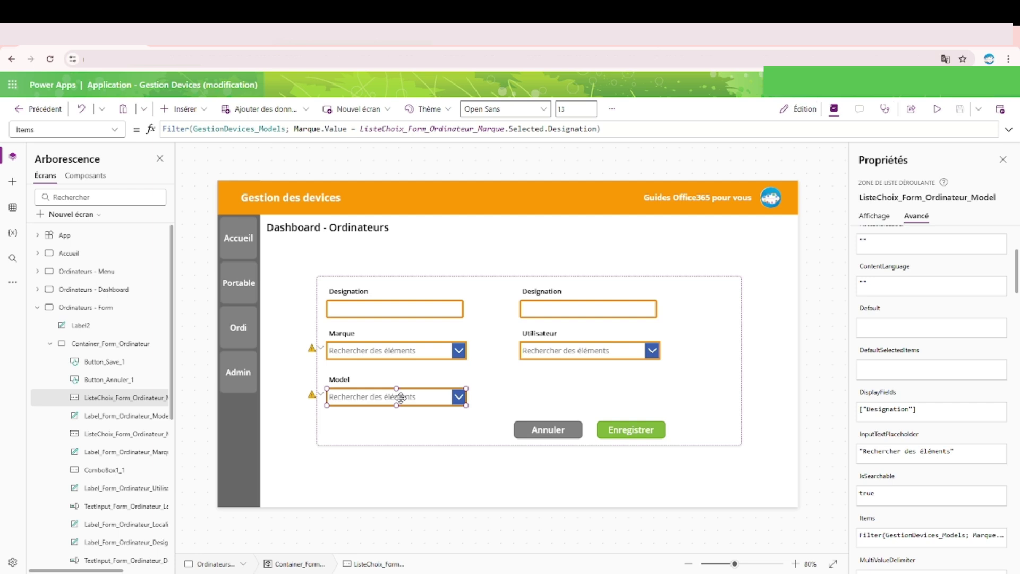
click(337, 160)
click(182, 109)
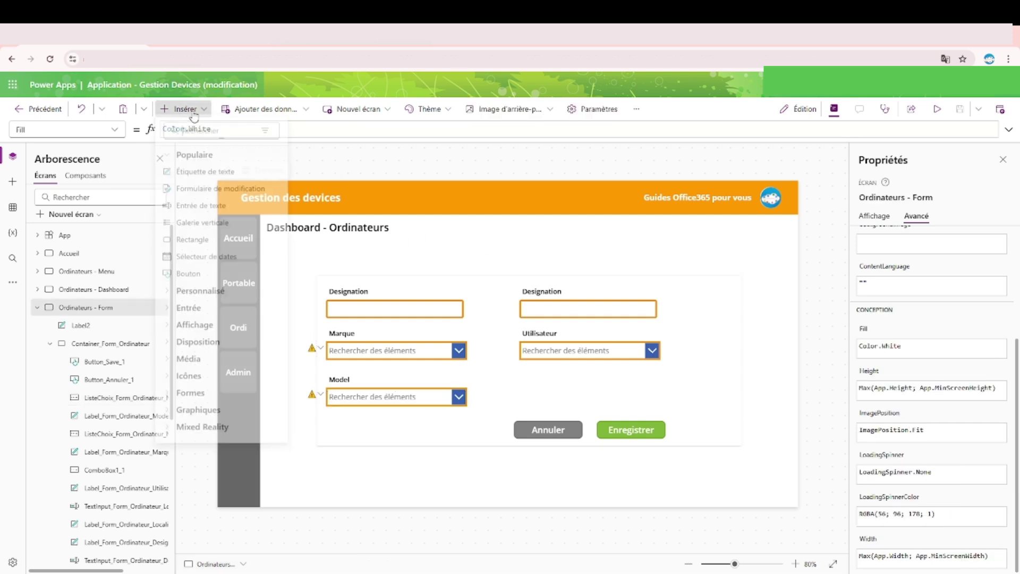
click(202, 179)
drag(303, 226, 444, 241)
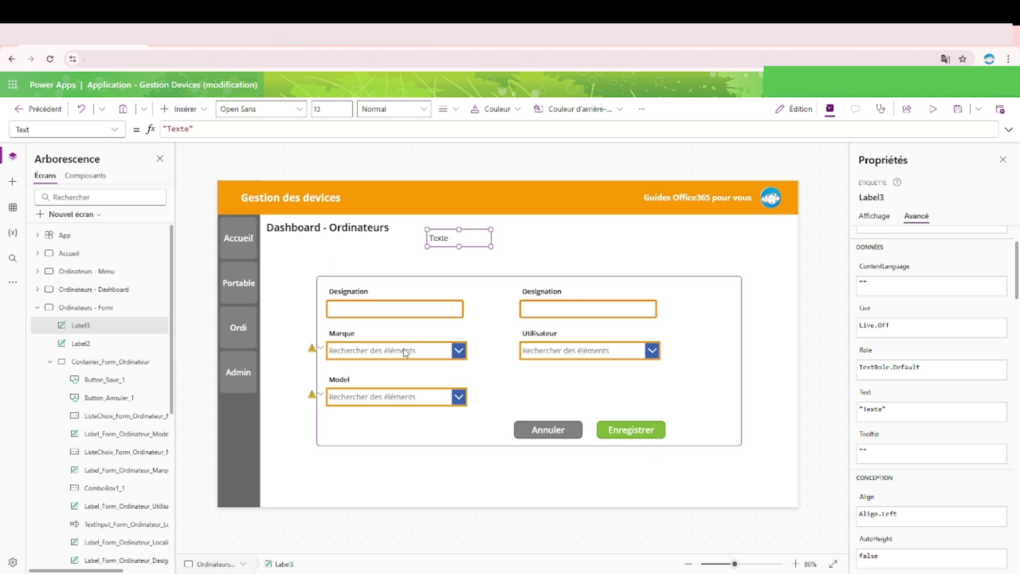
Replace Label2's text formula with "xccwxc" and move the label clear of the new one, to about X 846, Y 115
click(403, 349)
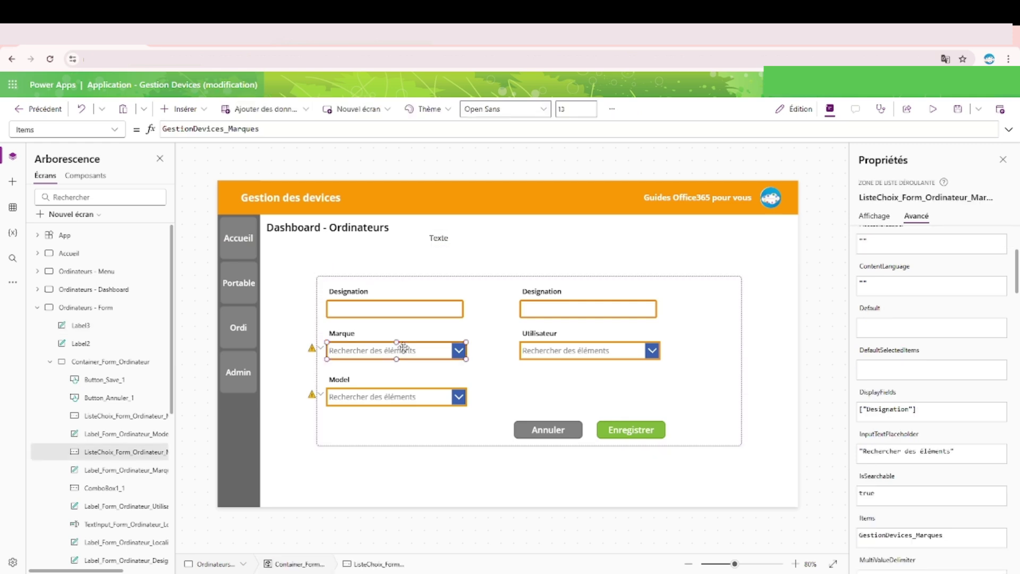
click(85, 325)
click(97, 344)
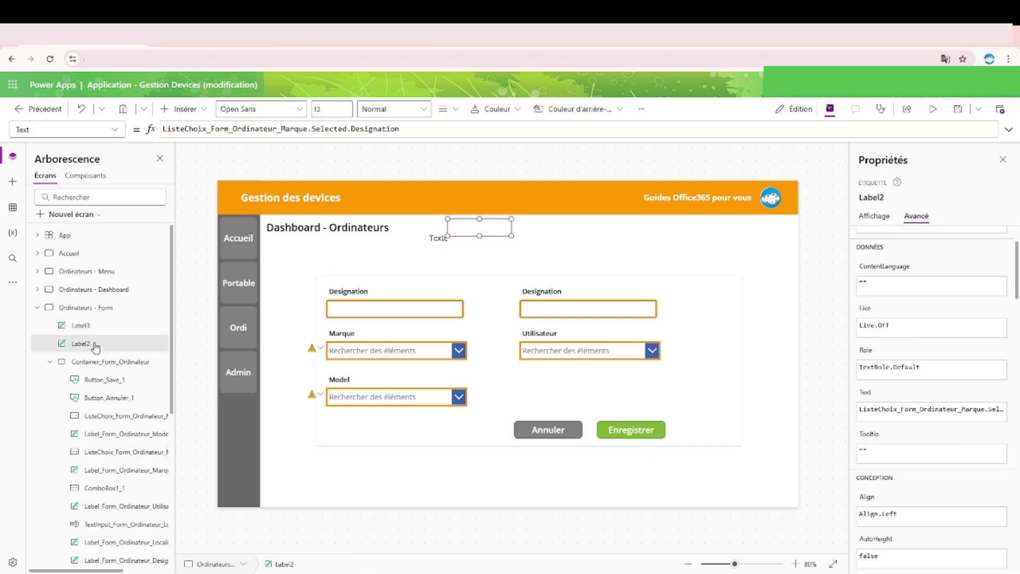
click(875, 216)
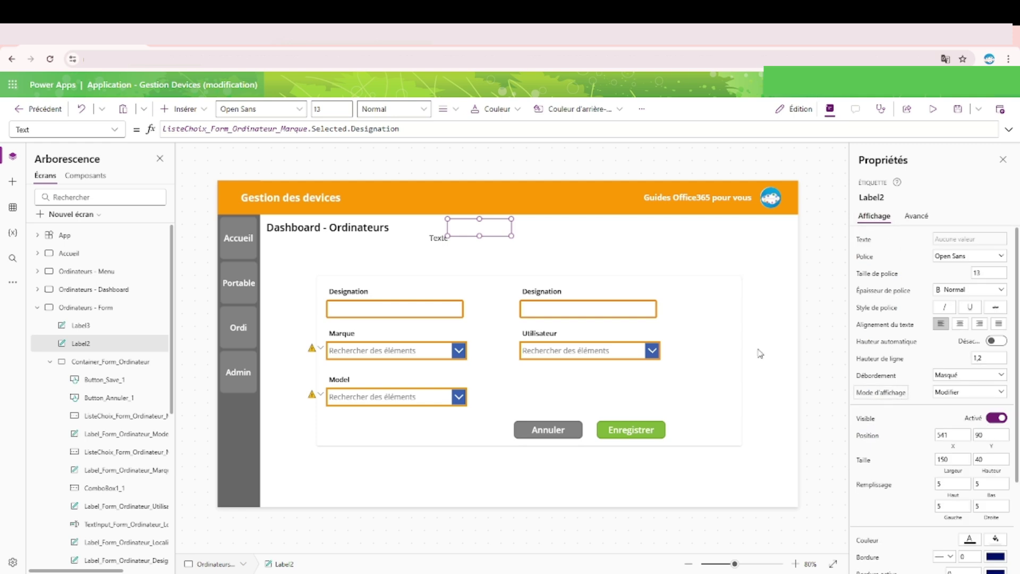
click(334, 129)
key(ctrl+a)
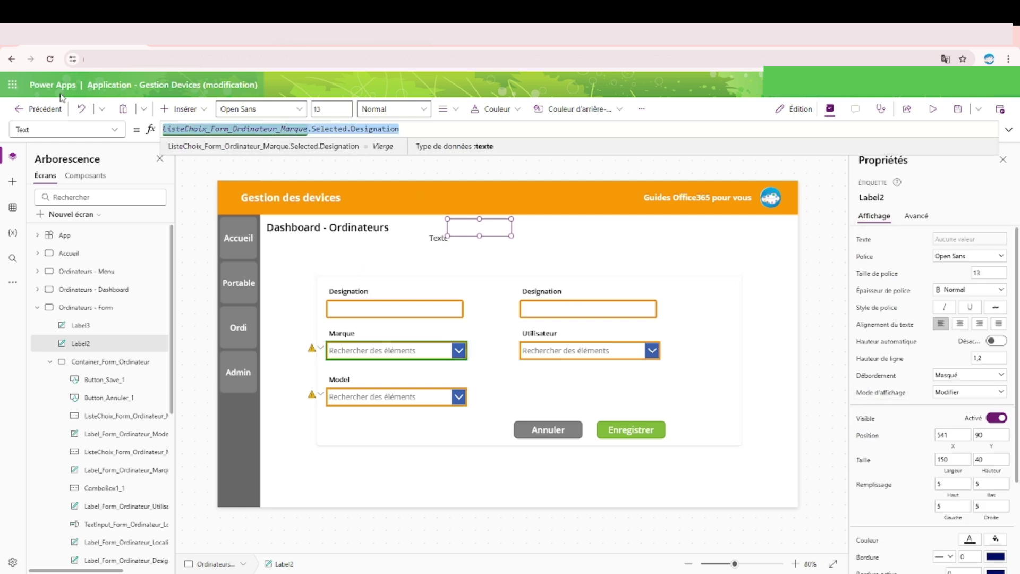
text("")
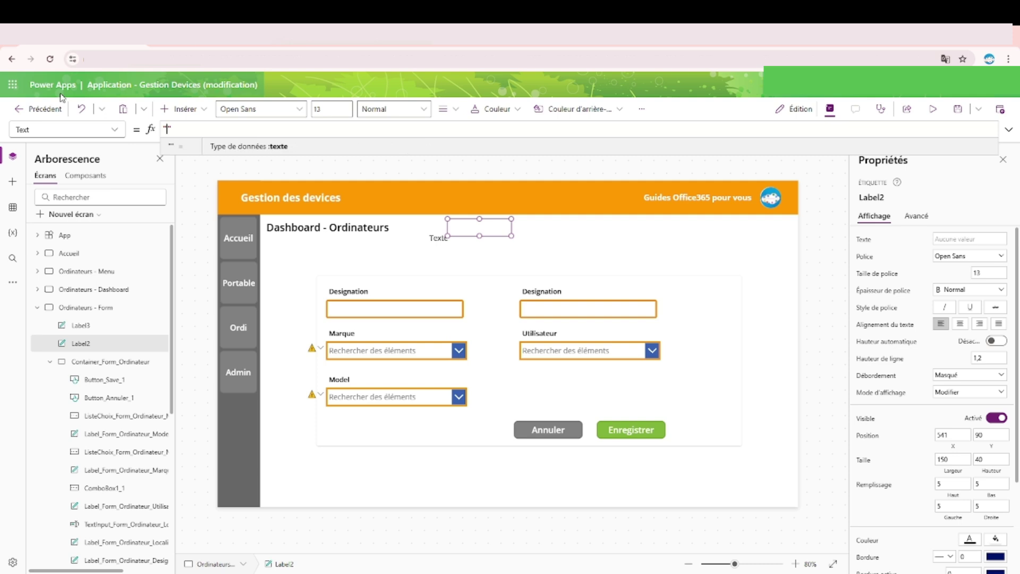
text(xccwxc)
click(503, 231)
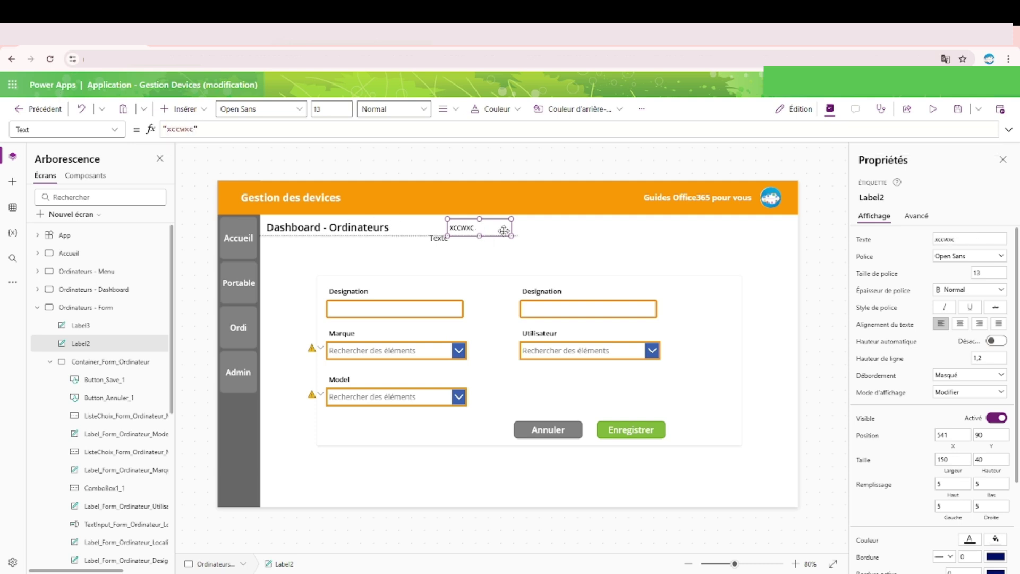
drag(497, 226, 627, 236)
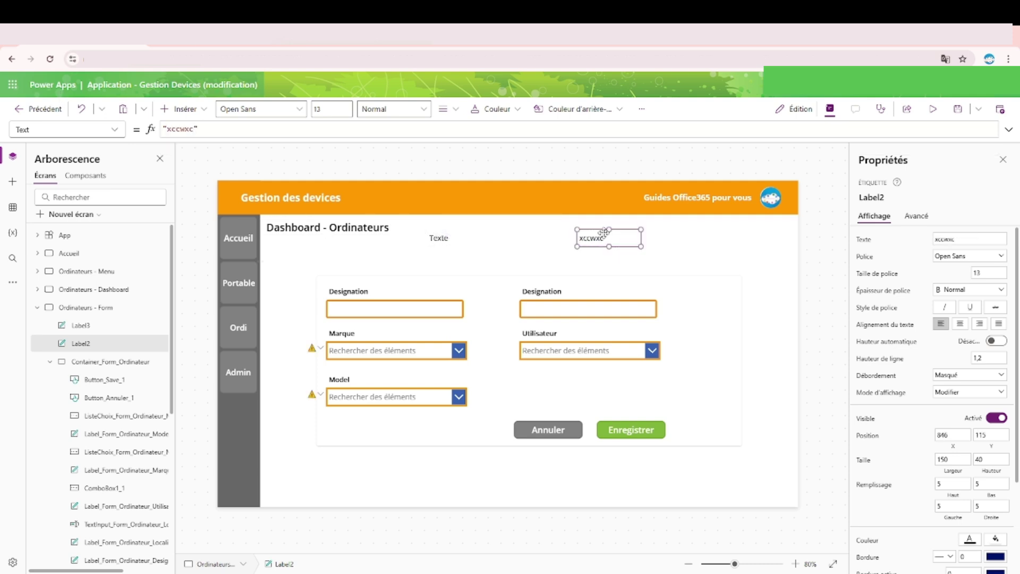
Set the new label's Text formula to ListeChoix_Form_Ordinateur_Marque.Selected, reusing the Marque combo box's control name
click(388, 352)
click(921, 197)
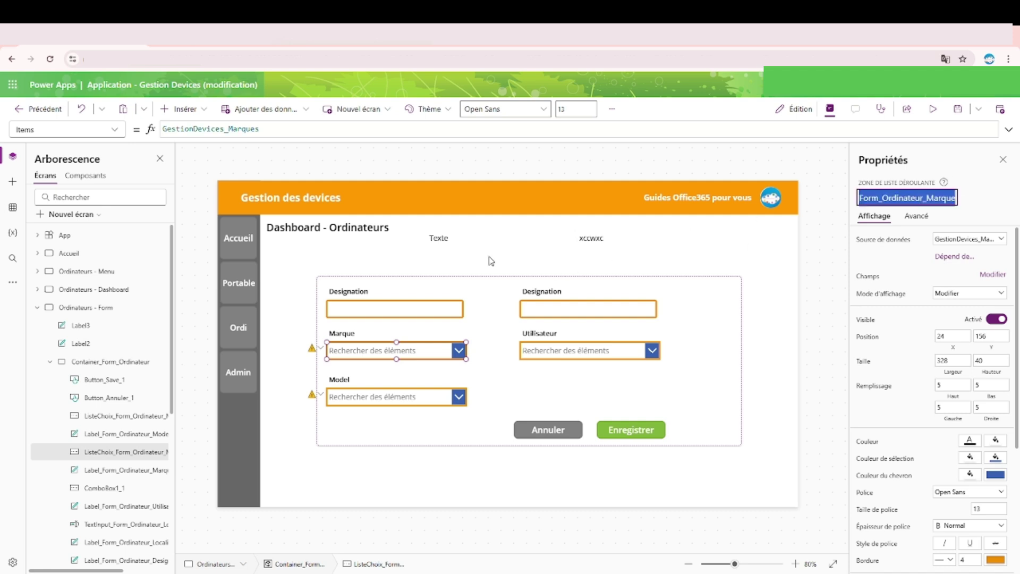
click(443, 244)
drag(198, 129, 95, 123)
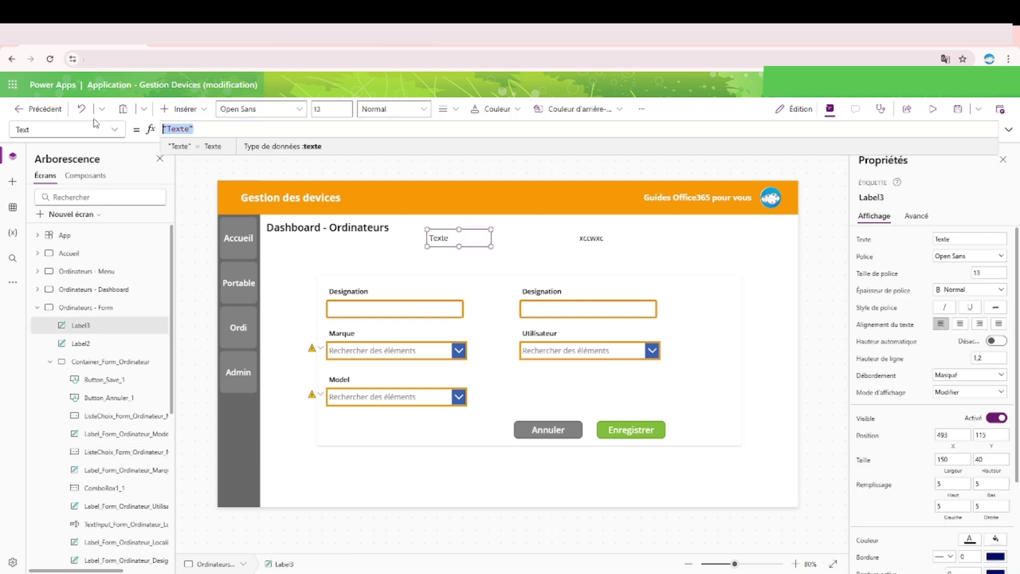
text(ListeChoix_Form_Ordinateur_Marque)
text(.sel)
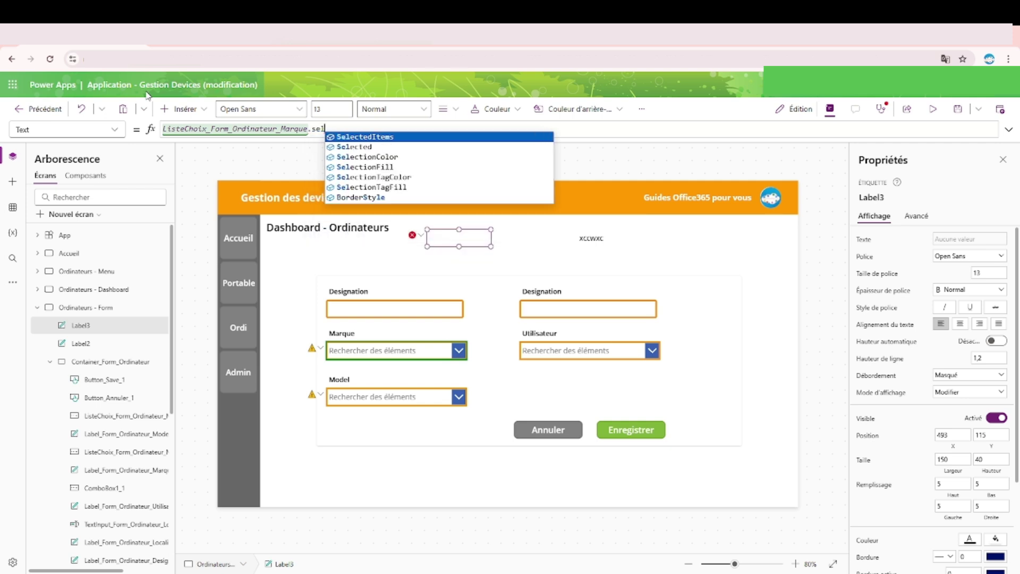
key(Down)
key(Tab)
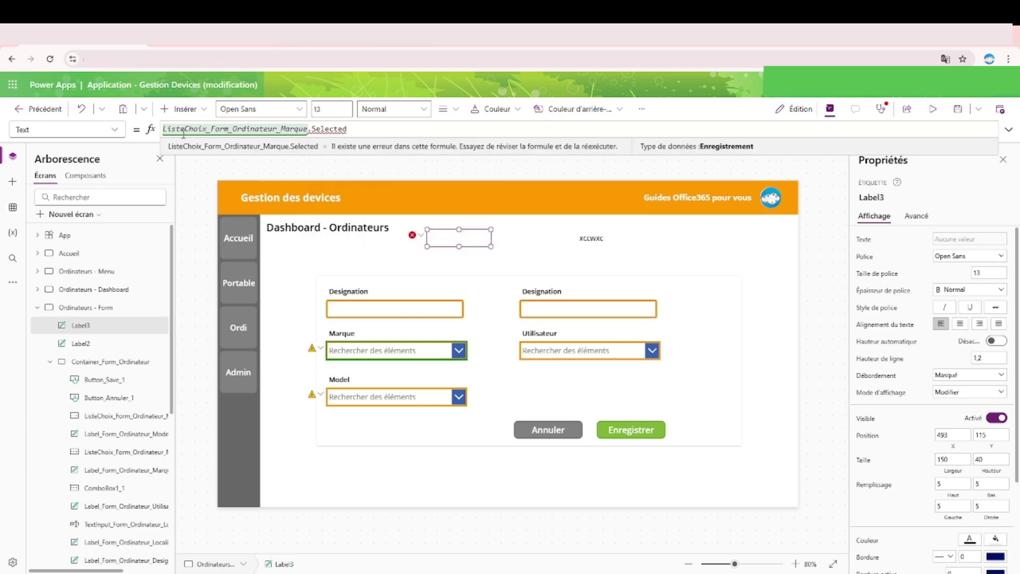
Wrap the new label's formula in a blank test: IsBlank(ListeChoix_Form_Ordinateur_Marque.Selected)
drag(370, 132, 160, 129)
key(ctrl+c)
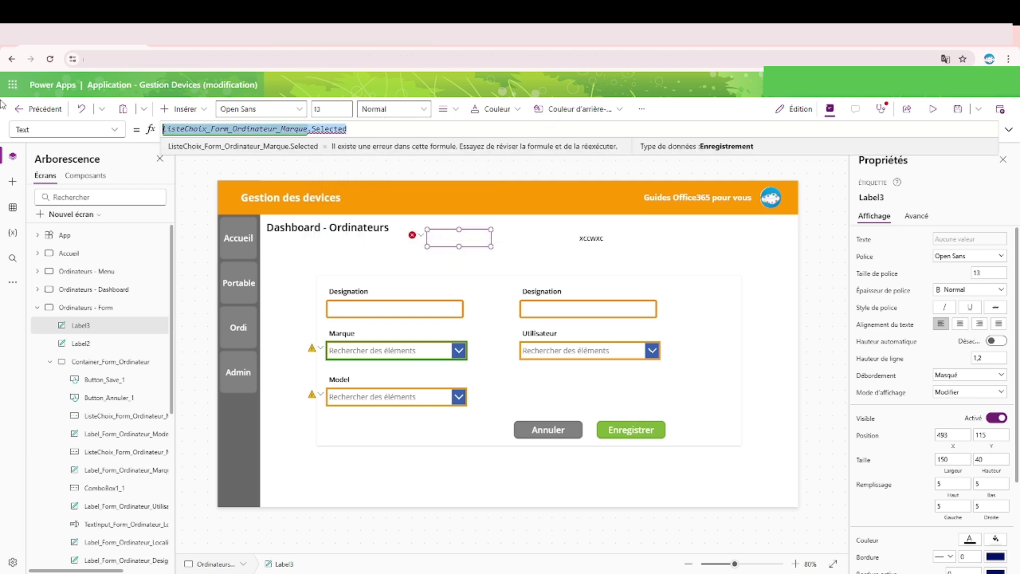
text(IsBlank()
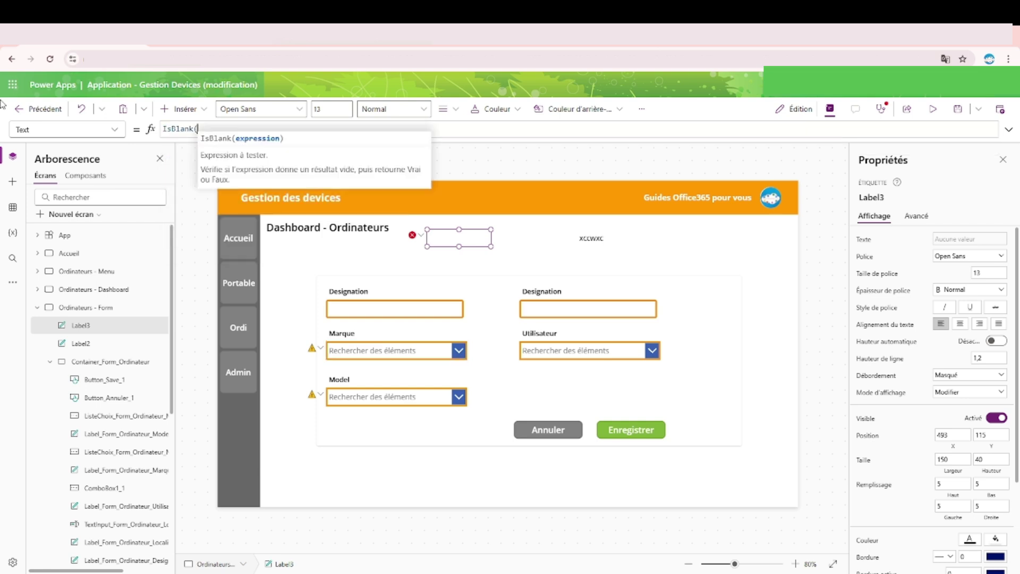
key(ctrl+v)
text())
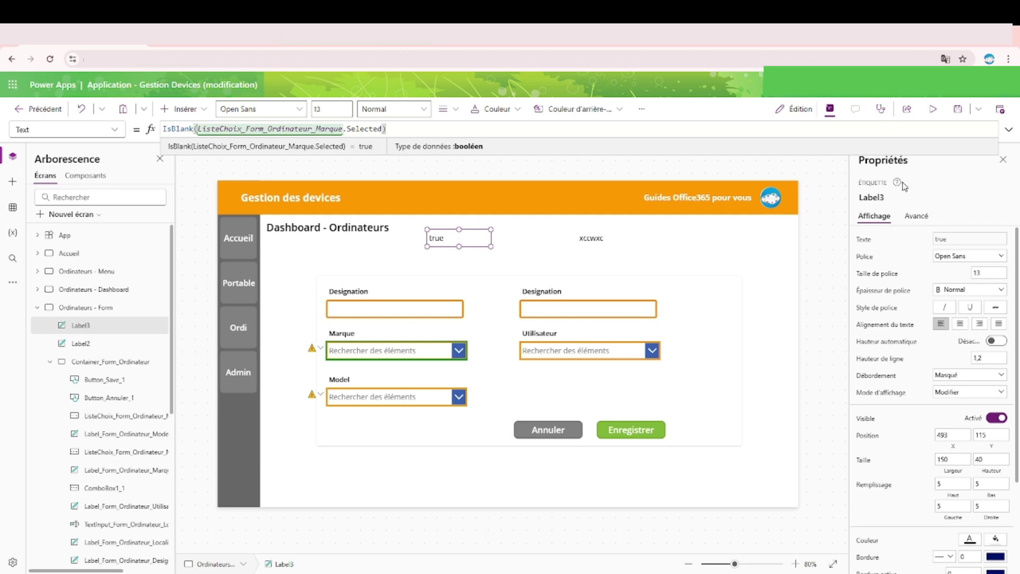
Preview the app, check the IsBlank label while choosing MICROSOFT as the Marque and clearing it again, and return to editing
click(933, 109)
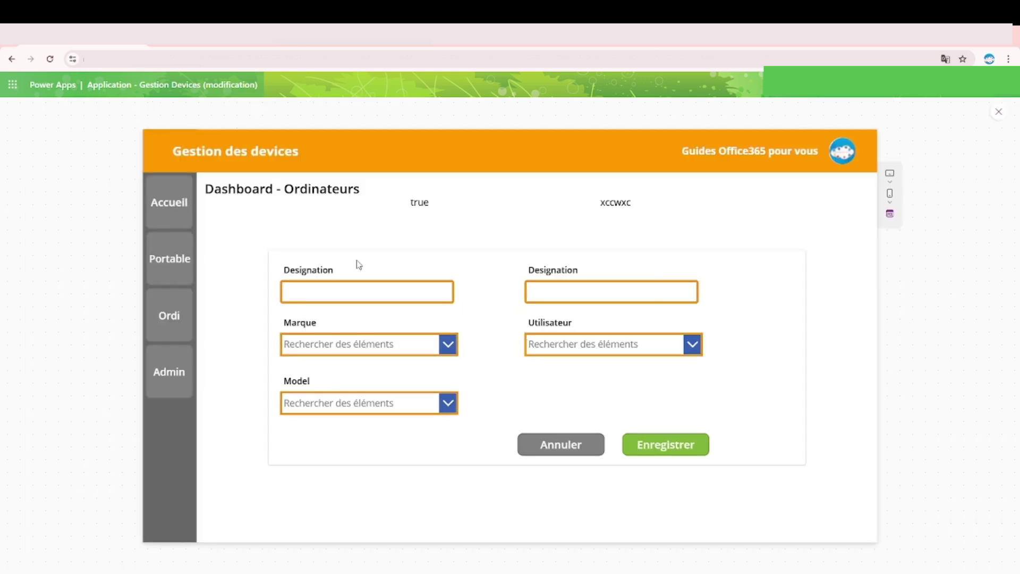
click(417, 343)
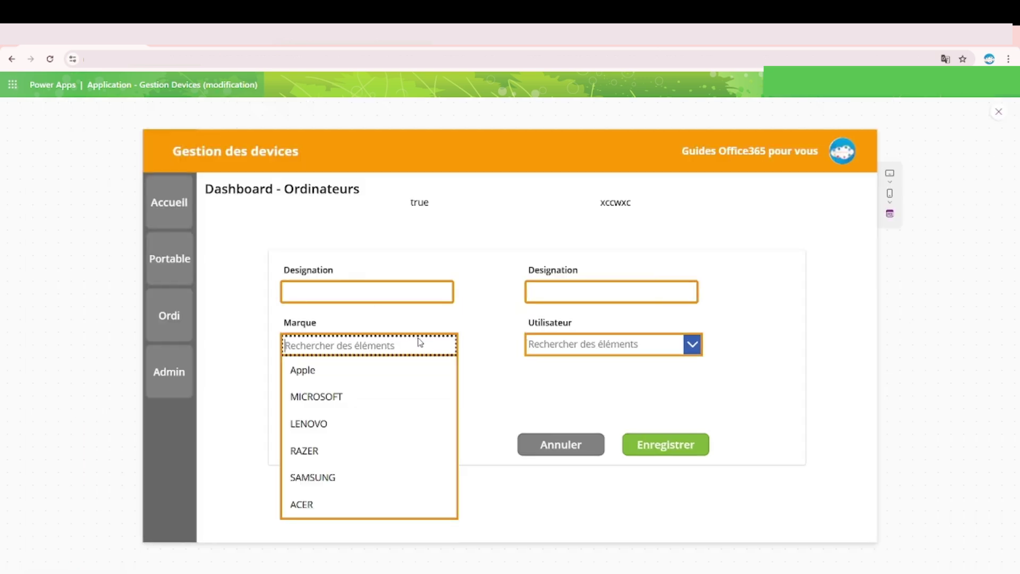
click(350, 402)
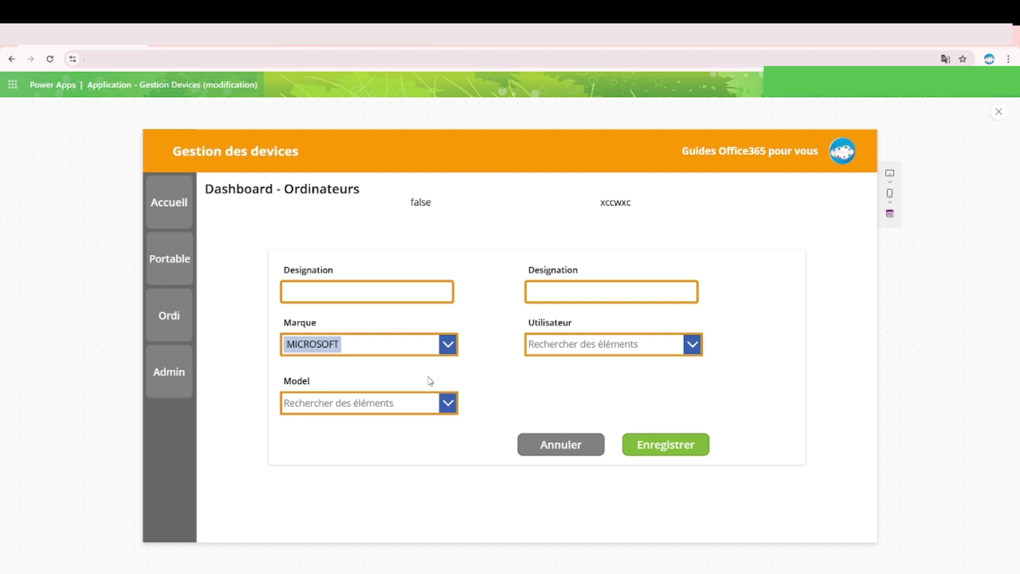
click(413, 348)
click(349, 346)
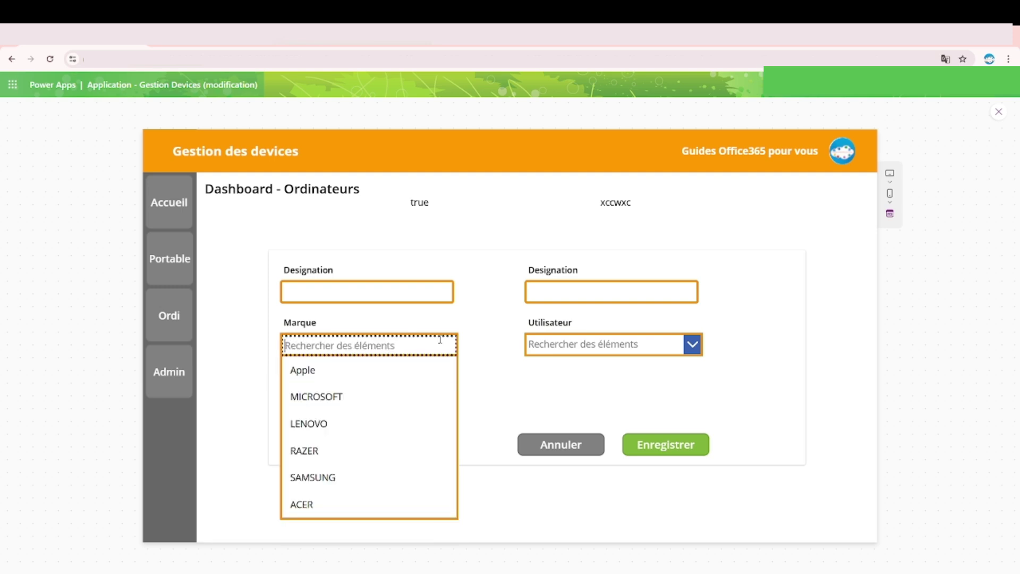
click(489, 329)
click(999, 112)
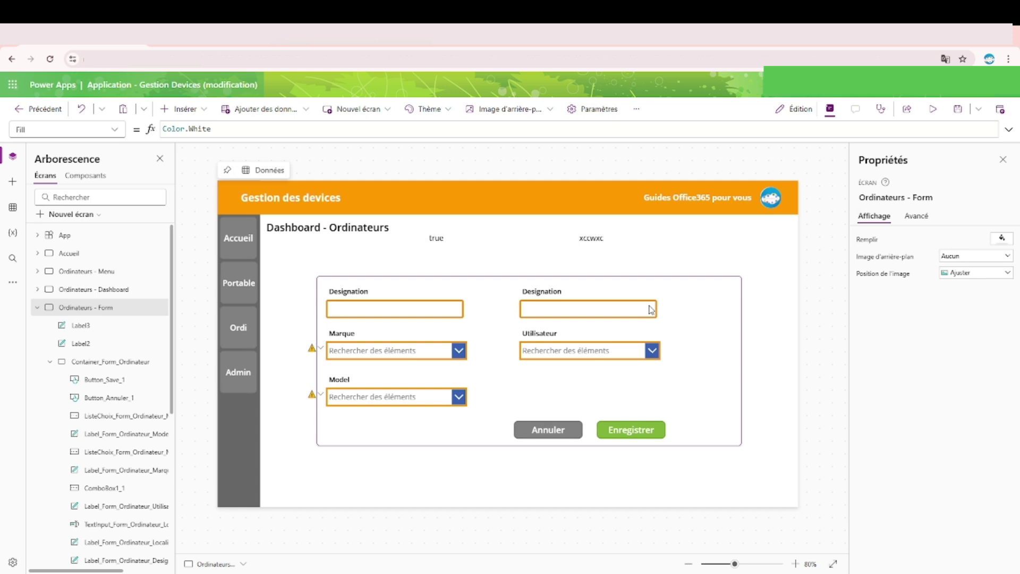
Move the "xccwxc" label directly under the Model combo box, at about X 256, Y 536, and widen it to about 332
click(588, 240)
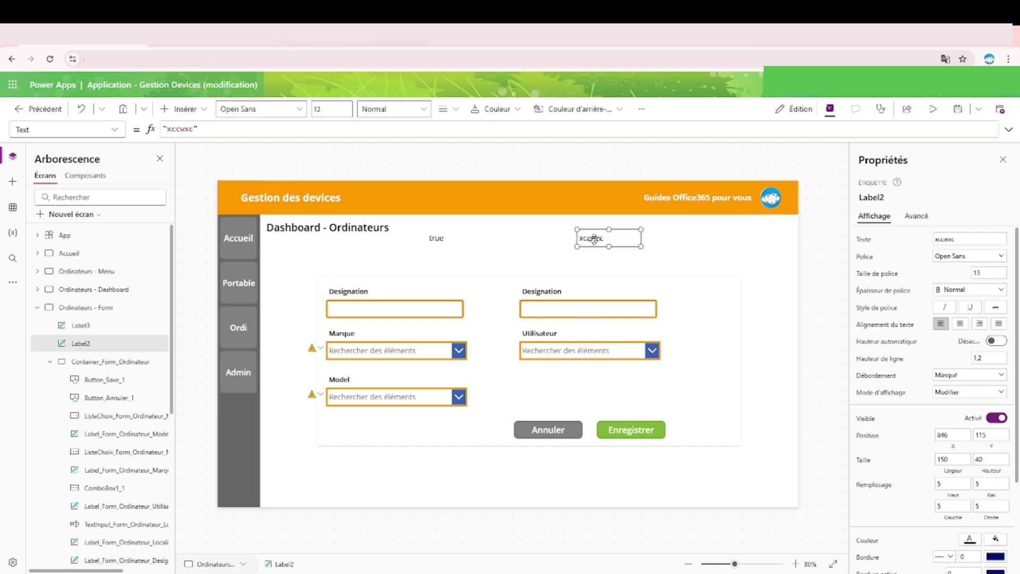
drag(594, 239, 343, 418)
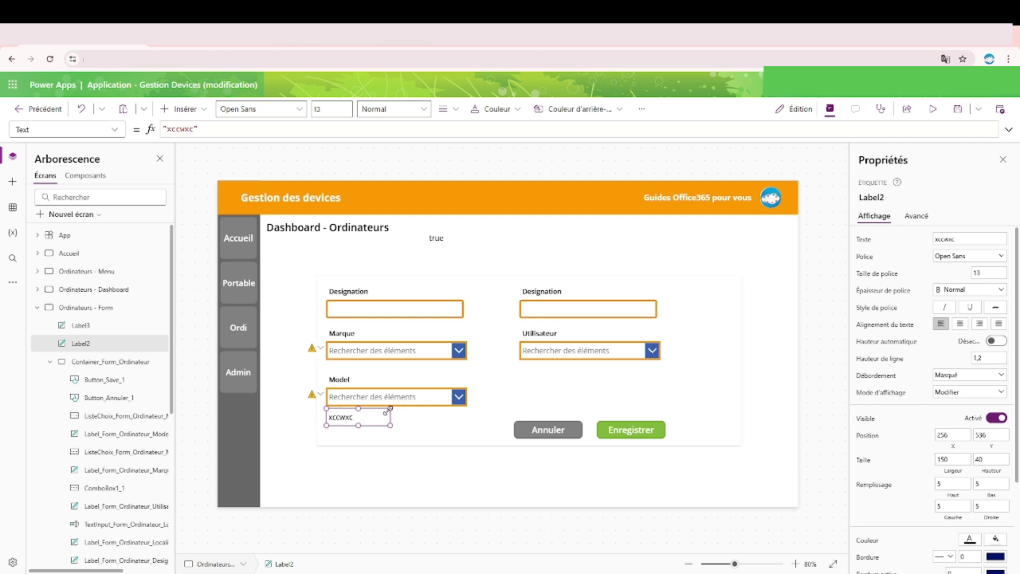
drag(390, 408, 466, 408)
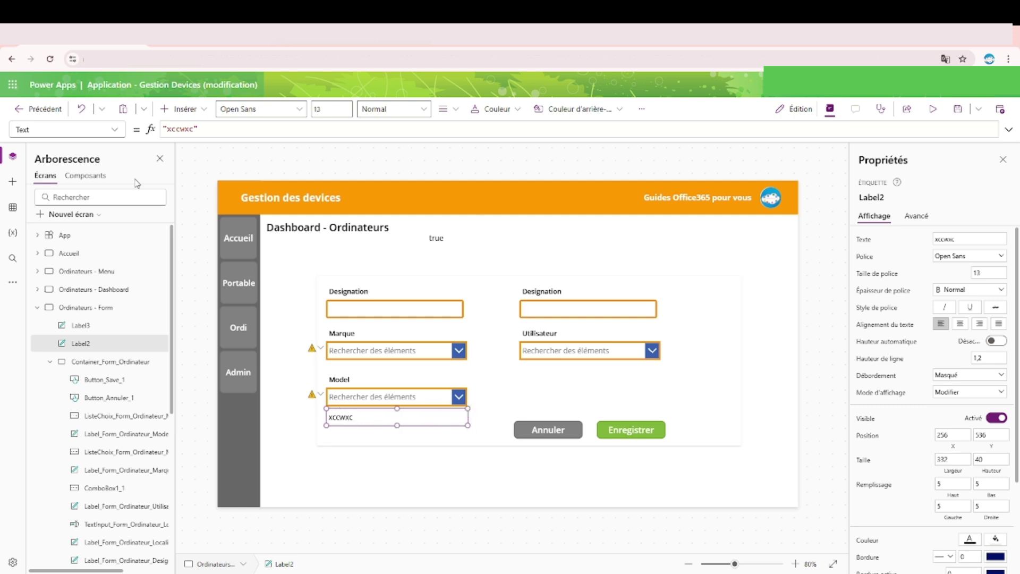
Change the text of the label under the Model combo box to "Erreur"
click(177, 131)
double_click(177, 131)
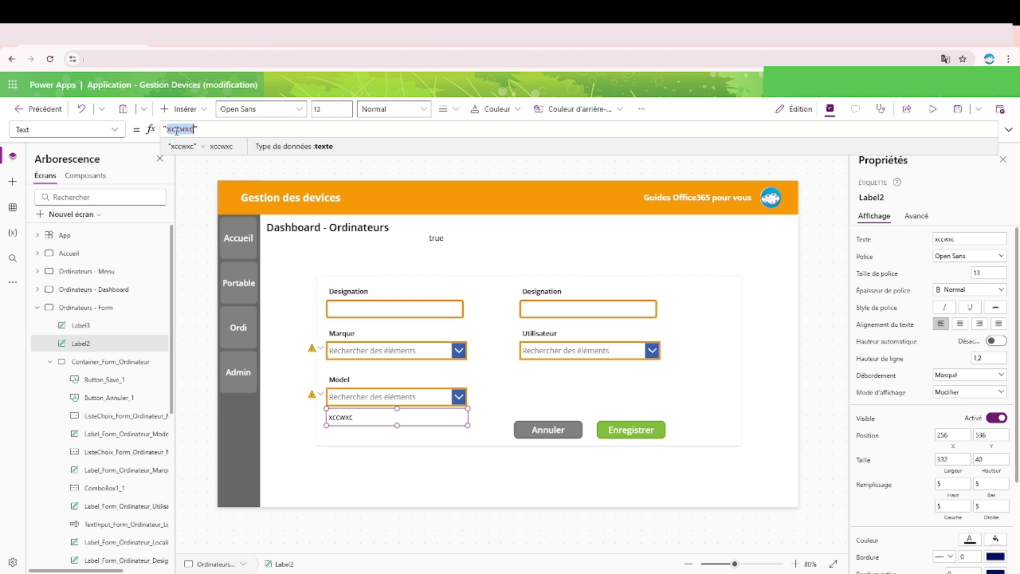
text(Erreur)
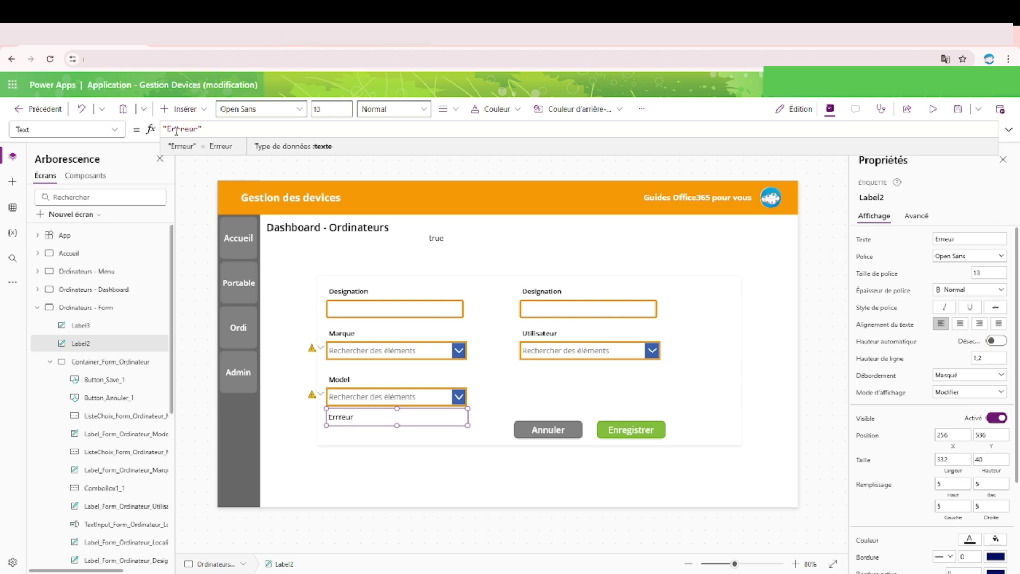
double_click(177, 132)
click(396, 171)
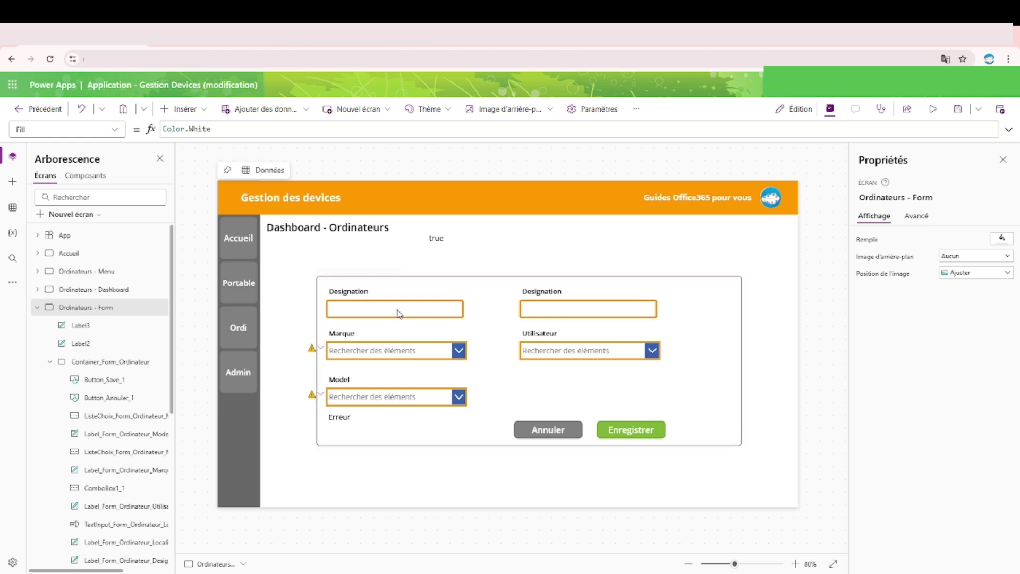
Copy the test label's formula IsBlank(ListeChoix_Form_Ordinateur_Marque.Selected) into the Visible property of the Erreur label
click(437, 238)
triple_click(393, 129)
key(ctrl+c)
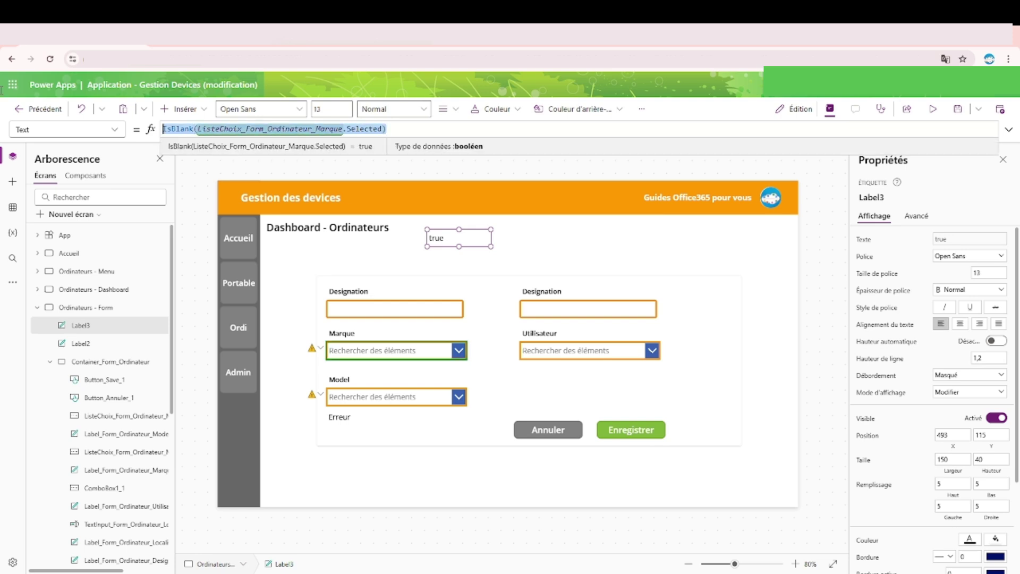
click(335, 415)
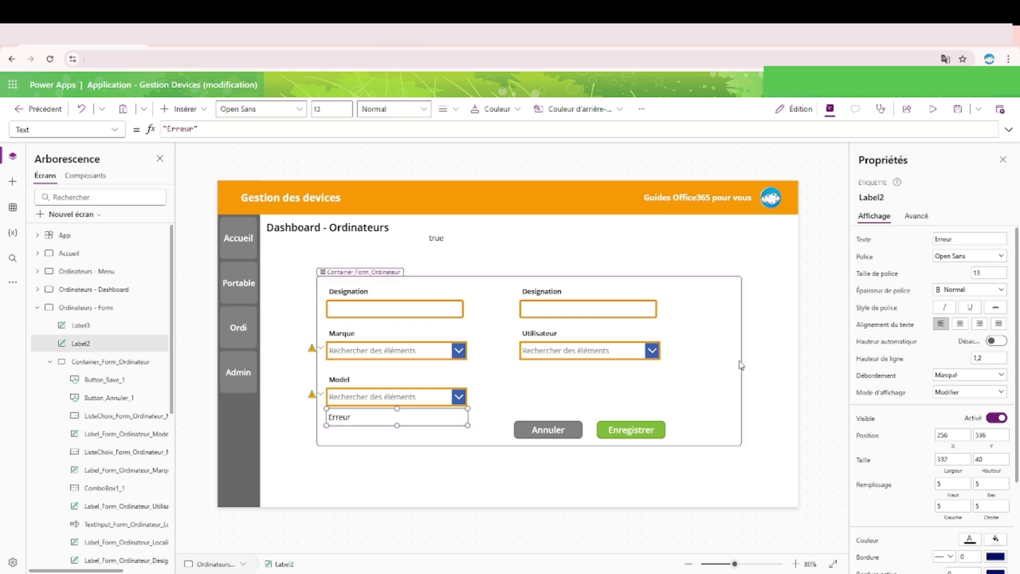
click(865, 420)
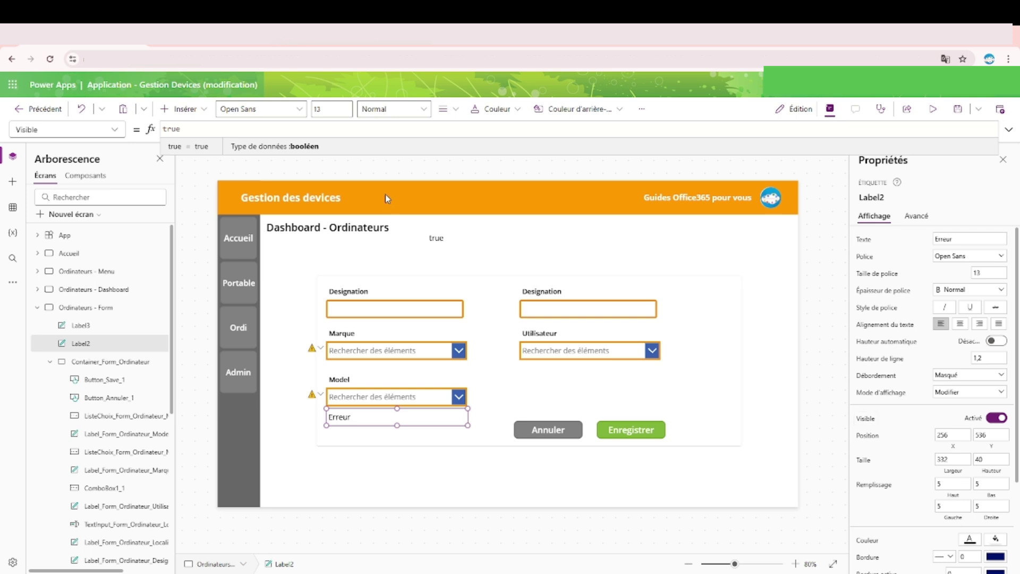
drag(199, 128, 104, 123)
key(ctrl+v)
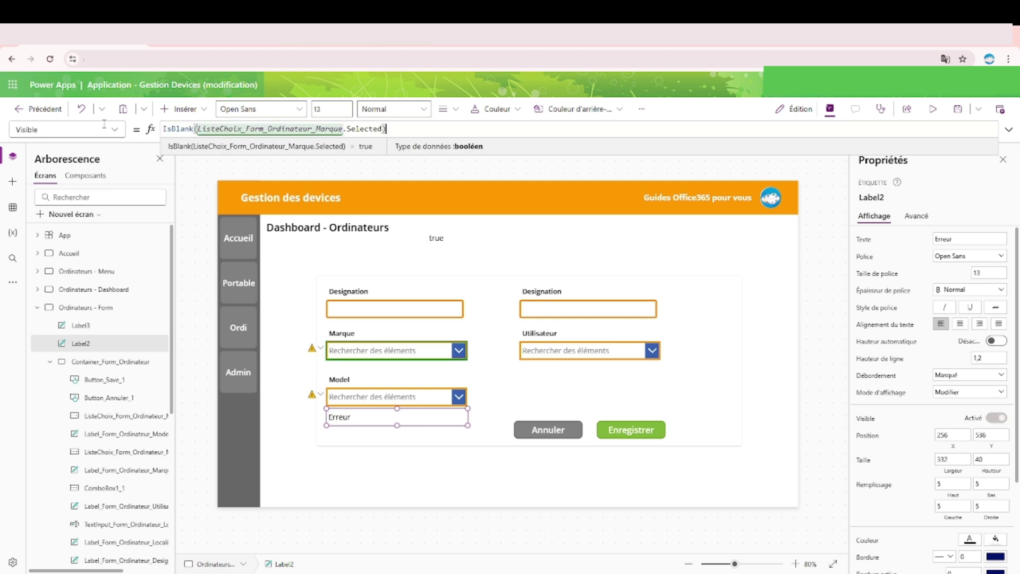
click(826, 184)
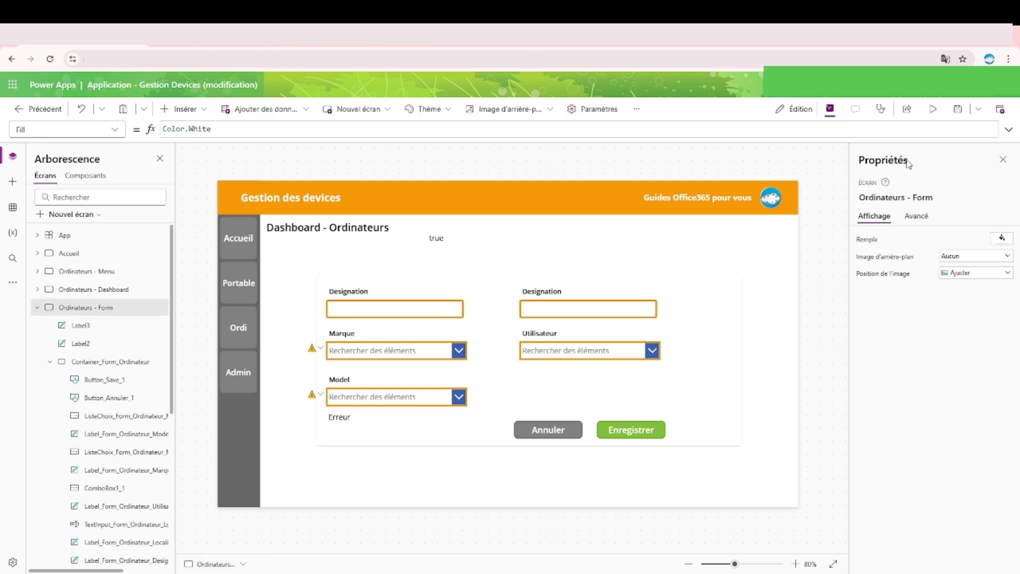
Preview the app and choose MICROSOFT as the Marque to test the Erreur label's visibility
click(931, 109)
click(412, 337)
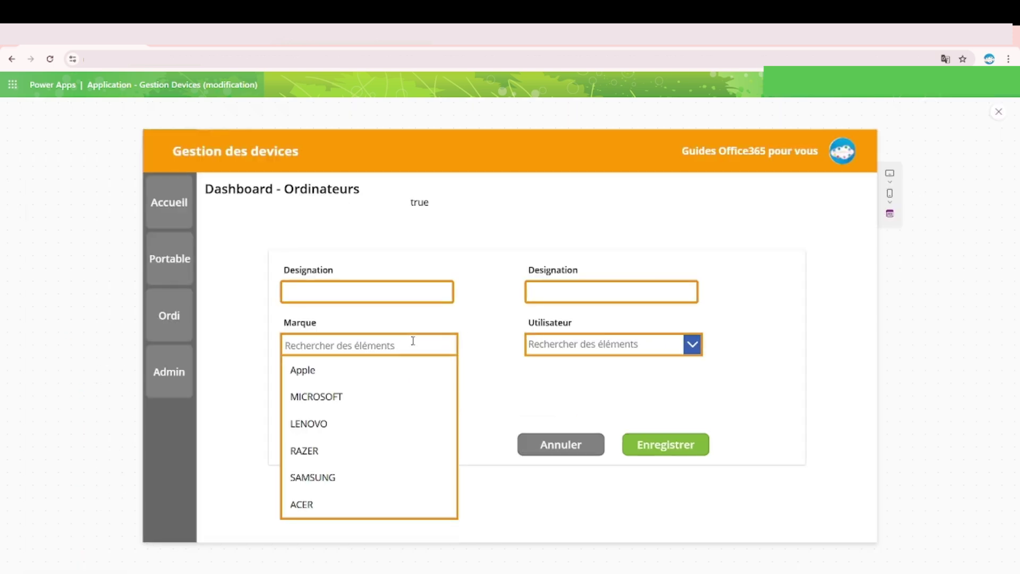
click(315, 401)
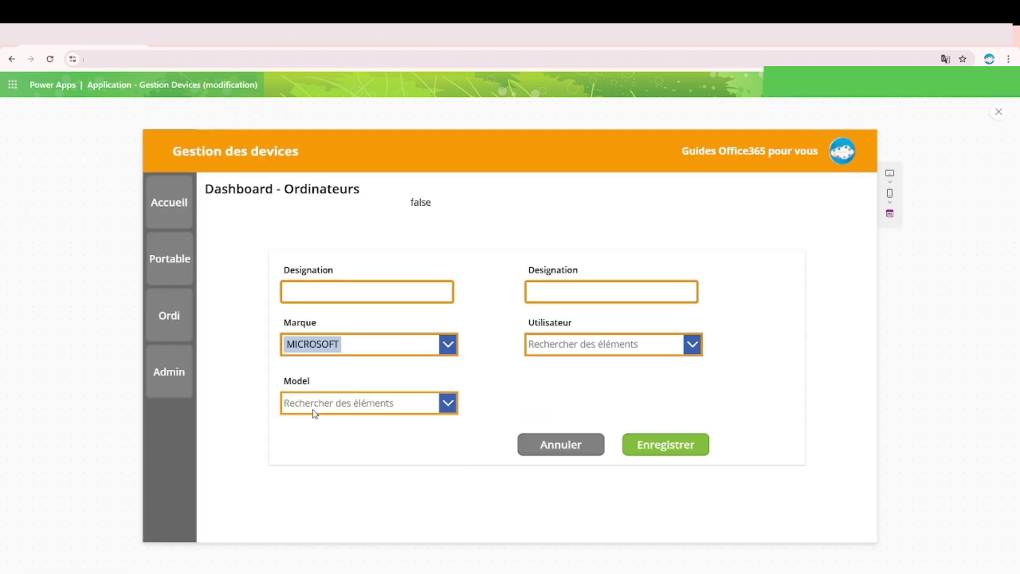
Clear the MICROSOFT choice from Marque in the preview to test the Erreur label's visibility, and close the preview
click(396, 351)
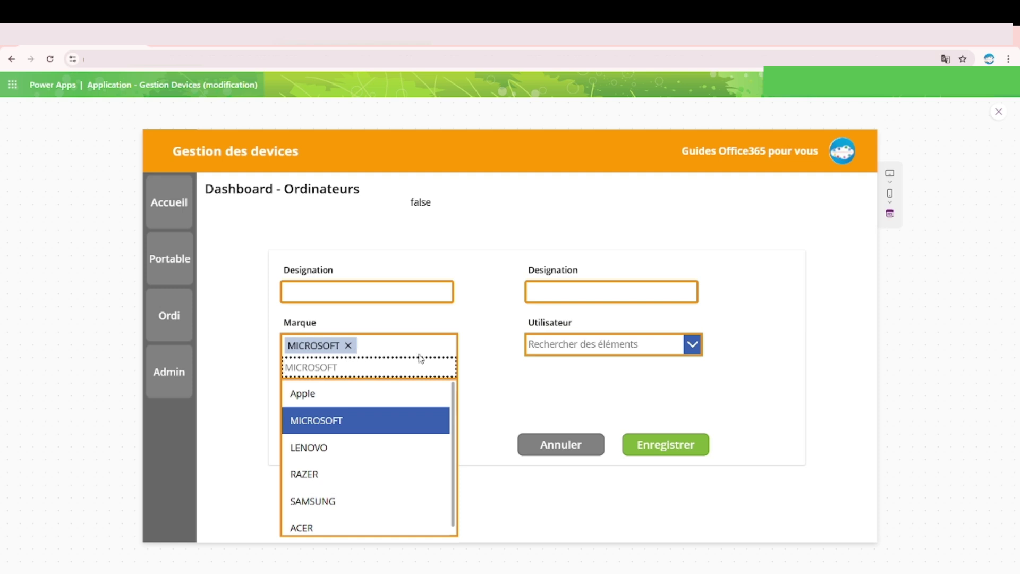
click(483, 363)
click(400, 404)
click(458, 411)
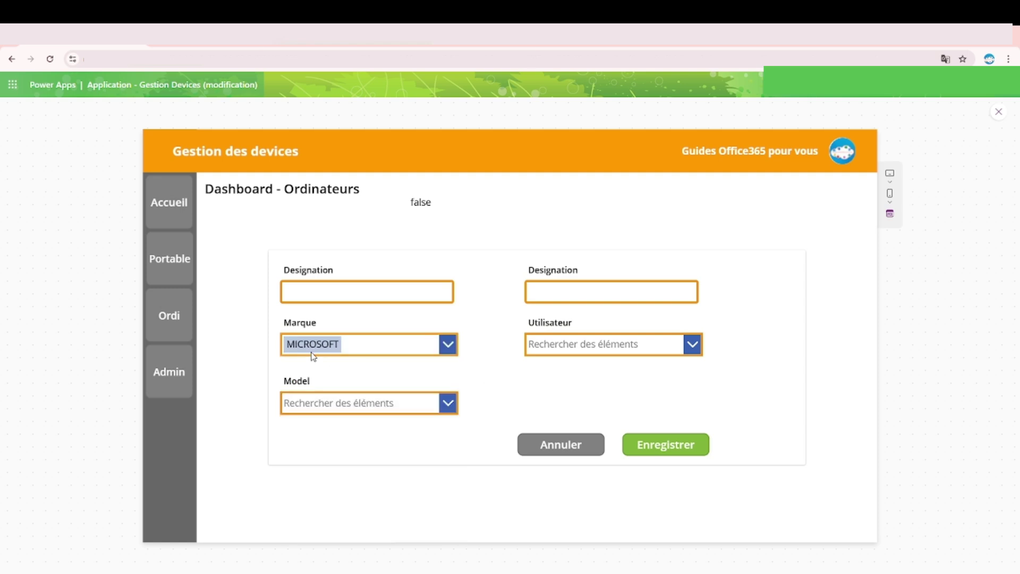
click(314, 355)
click(349, 346)
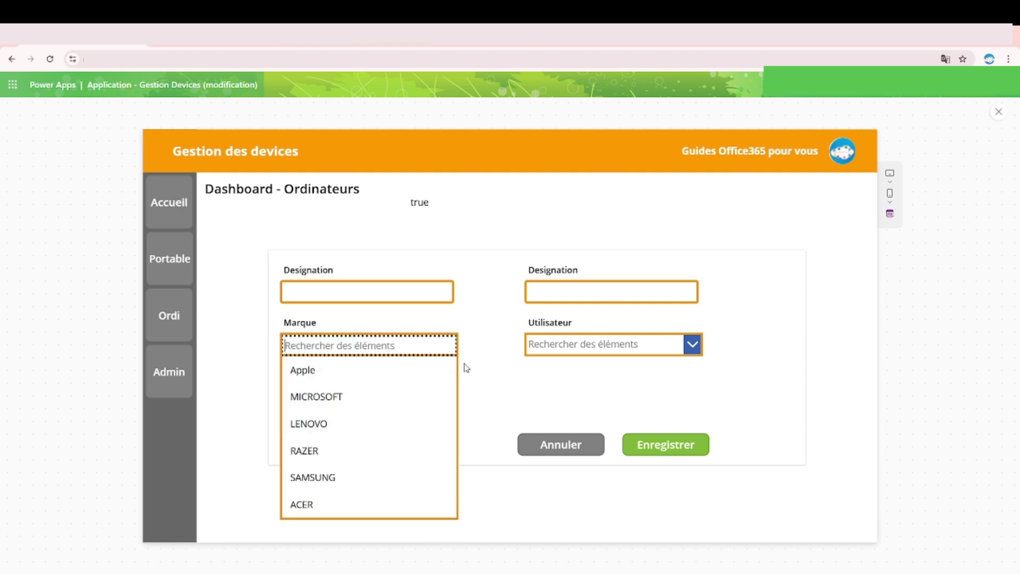
click(481, 352)
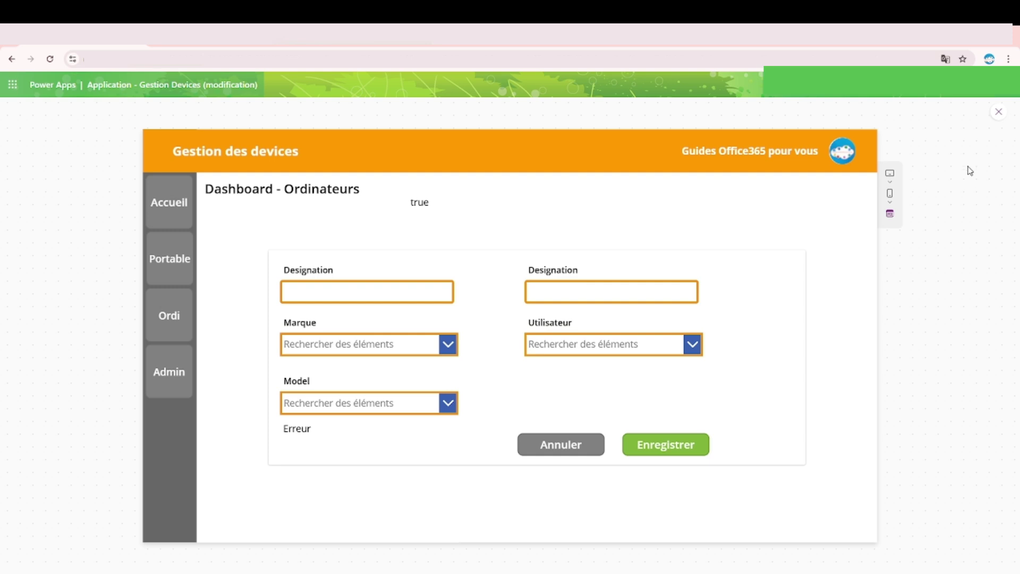
click(999, 112)
Set the OnVisible property of the Ordinateurs - Form screen to UpdateContext({isClick: false})
click(140, 313)
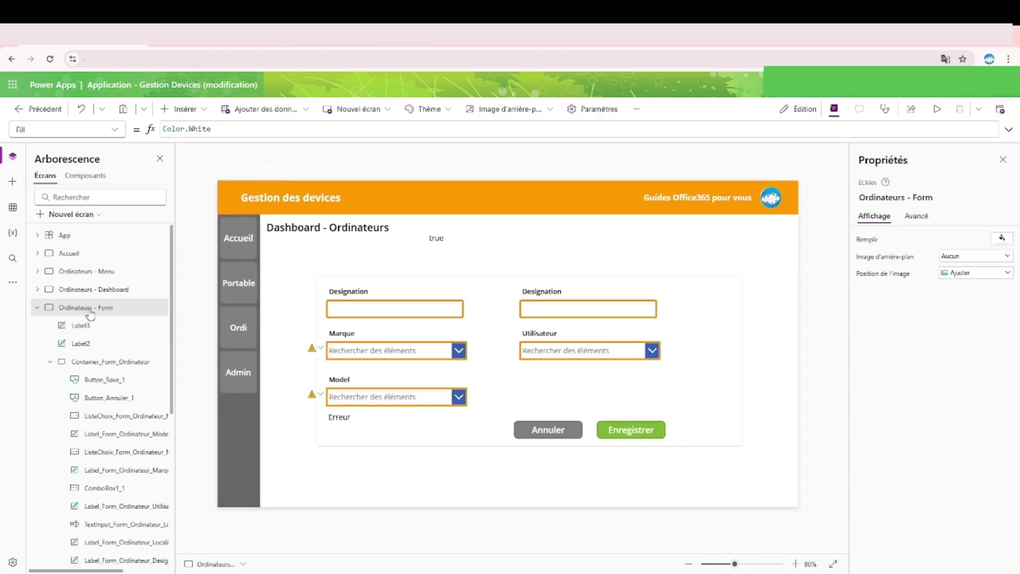
click(917, 218)
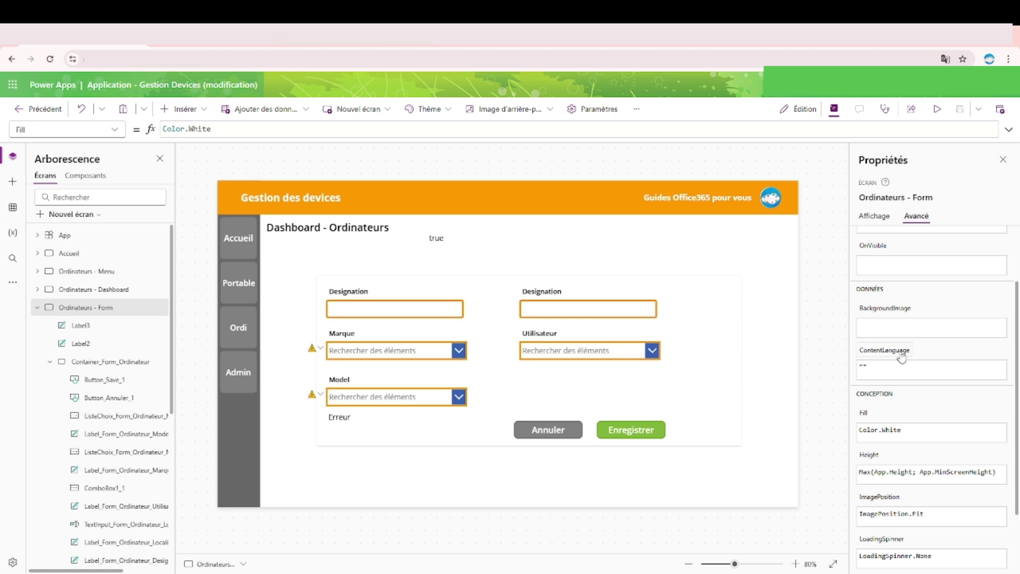
scroll(903, 356, up, 2)
click(880, 326)
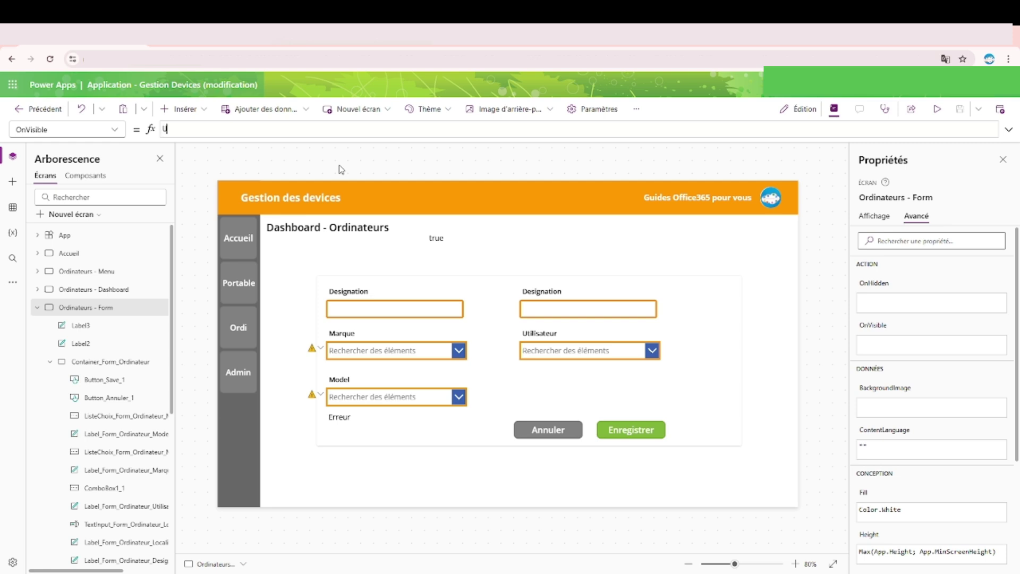
key(Tab)
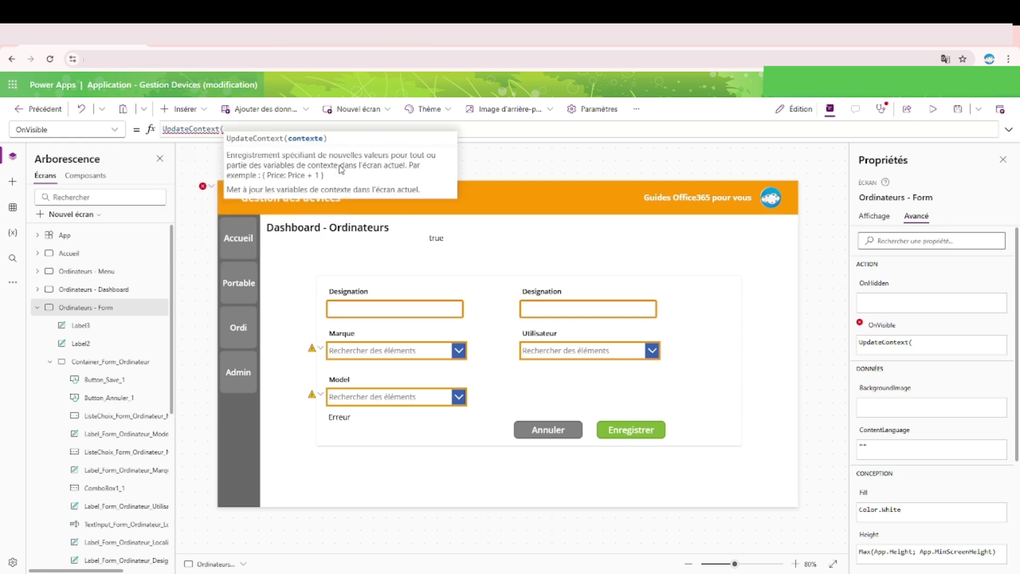
text({}))
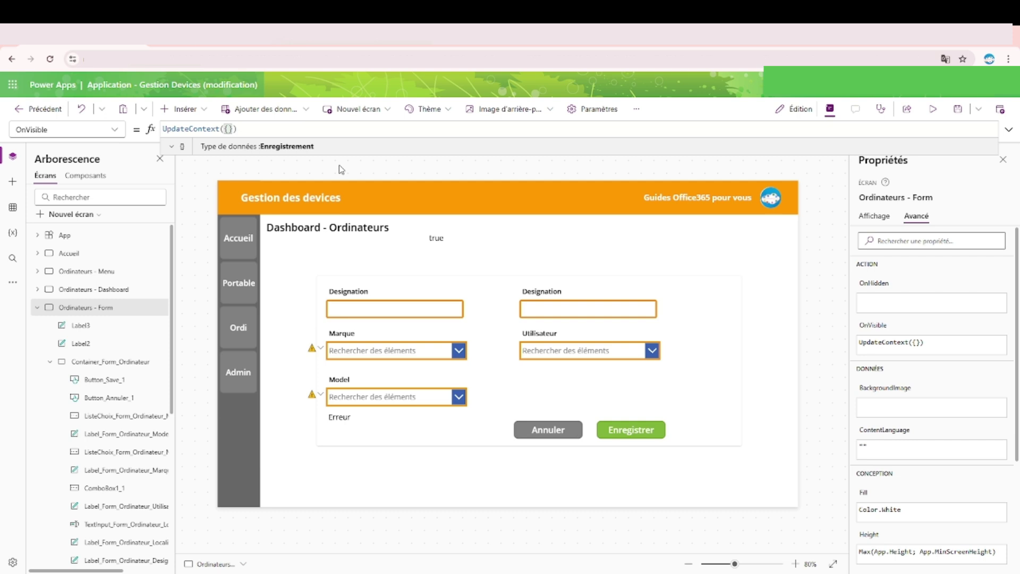
text(isClick)
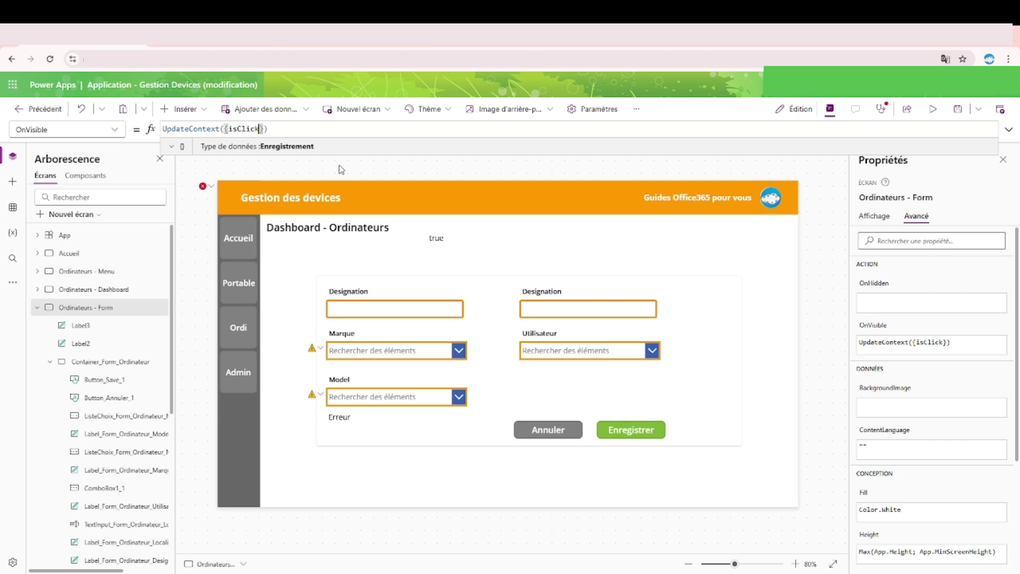
text(; fals)
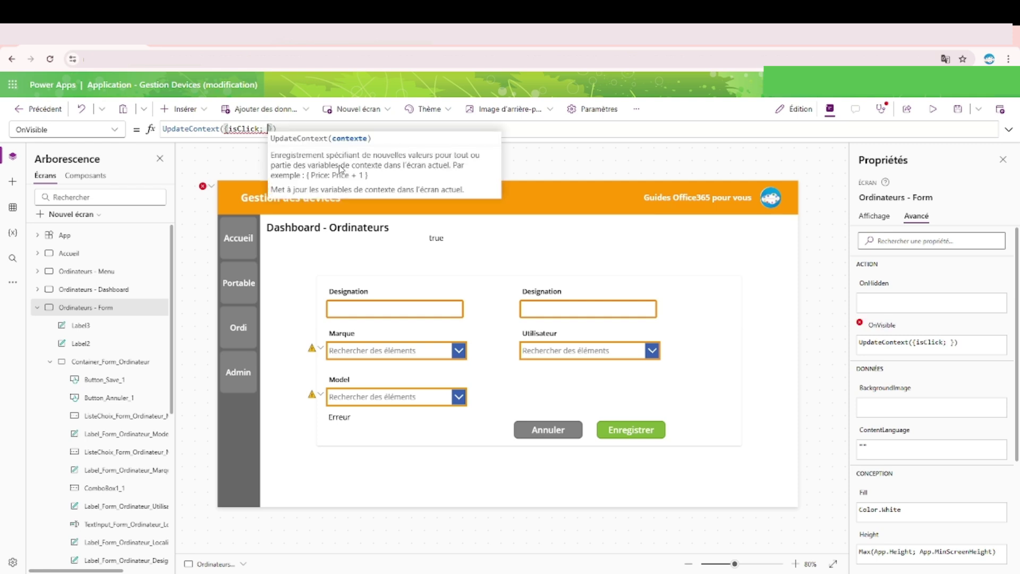
text(e)
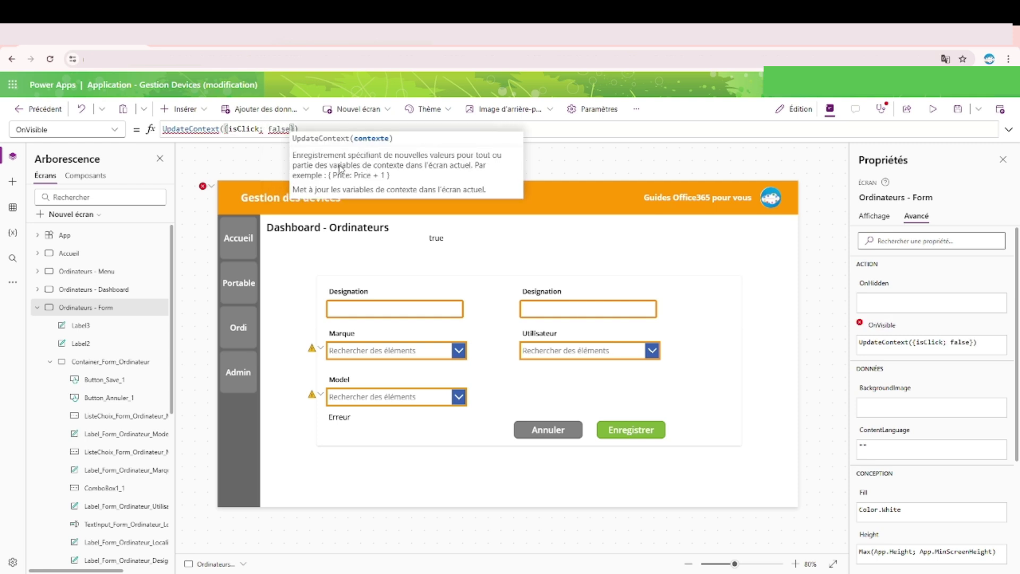
key(BackSpace)
key(BackSpace)
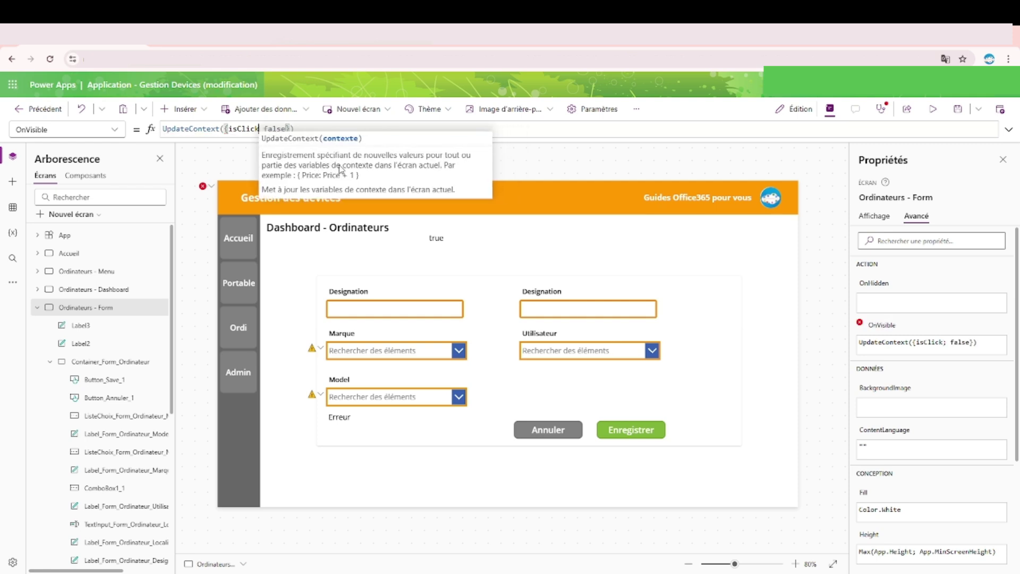
text(:)
key(Escape)
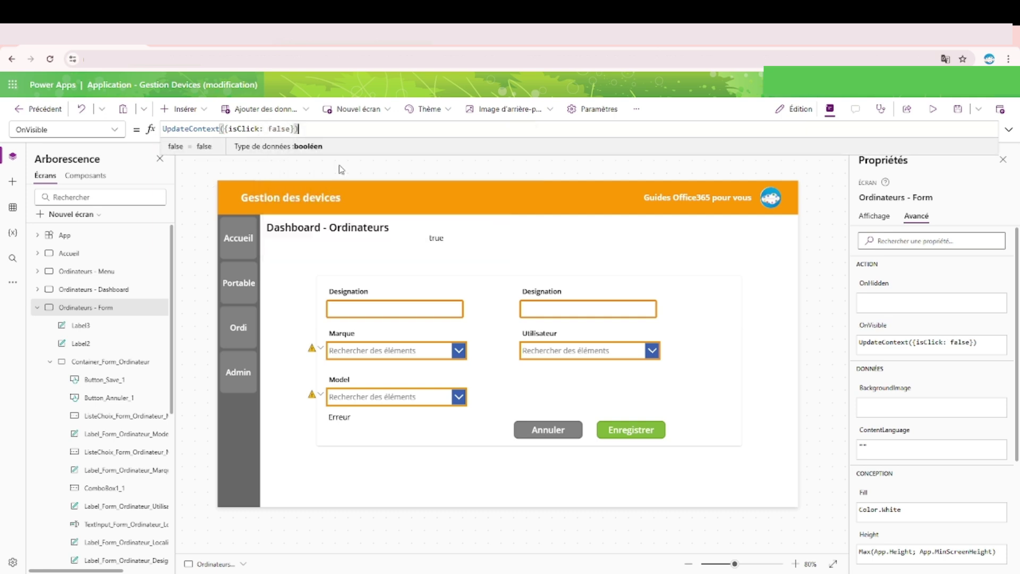
click(341, 169)
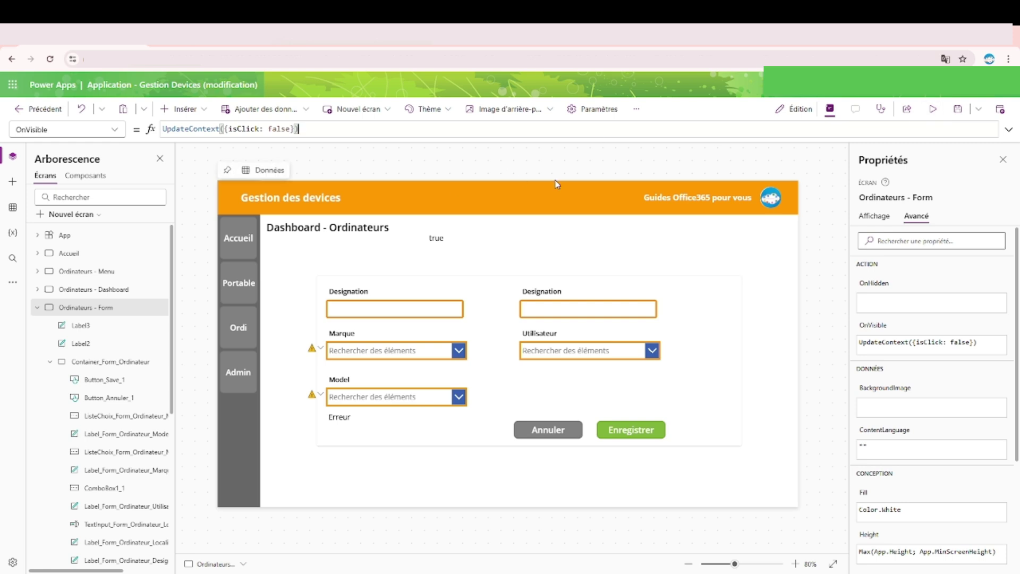
Preview the form briefly, and switch to the Ordinateurs - Dashboard screen and back to Ordinateurs - Form to run its OnVisible formula
click(239, 129)
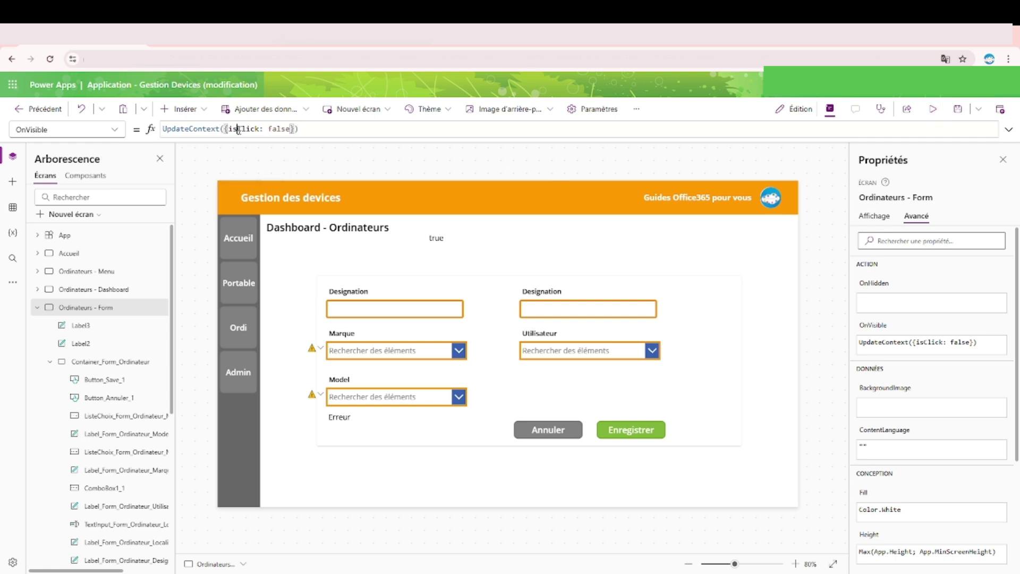
double_click(238, 129)
click(933, 109)
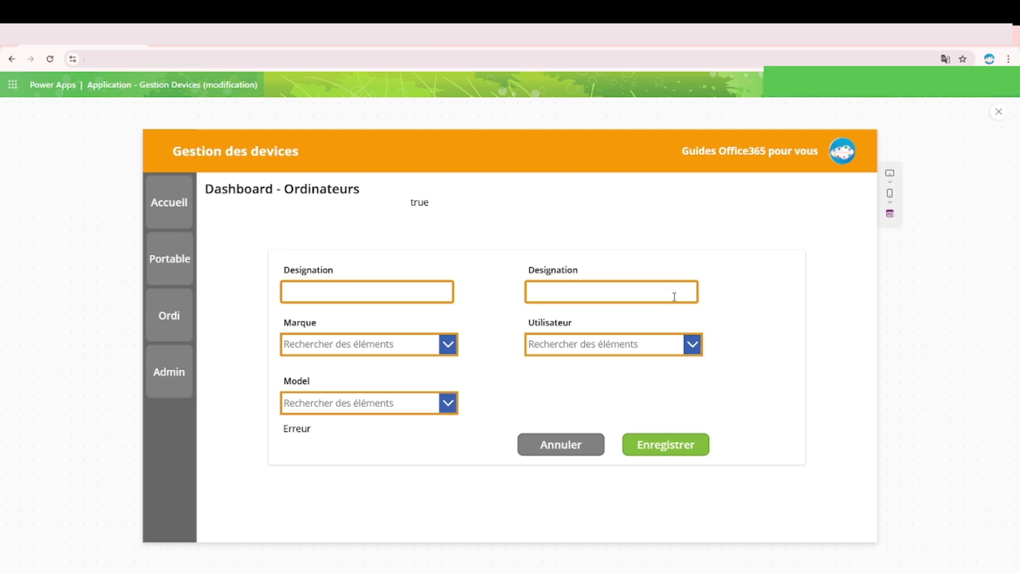
click(998, 112)
click(103, 290)
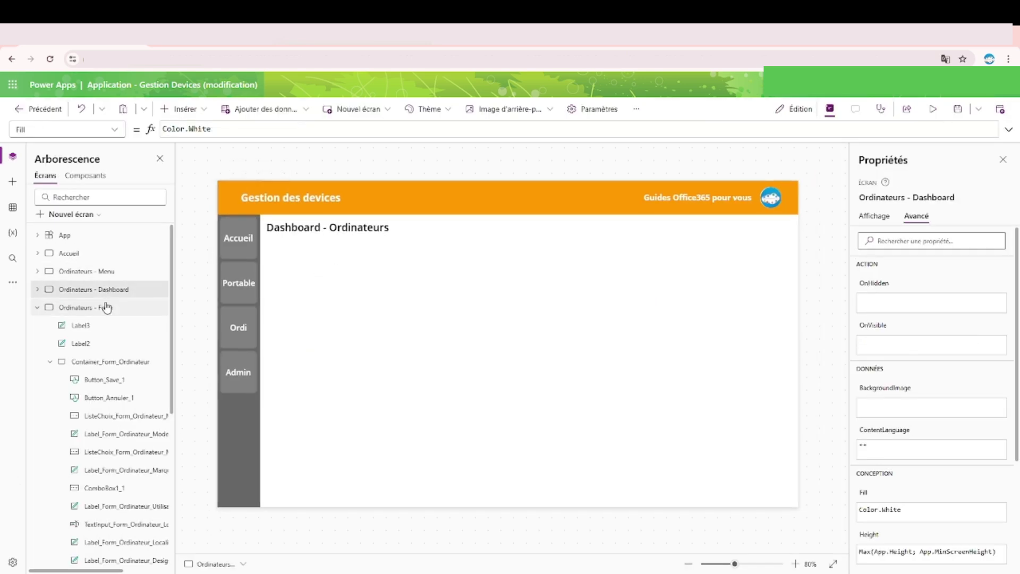
click(107, 309)
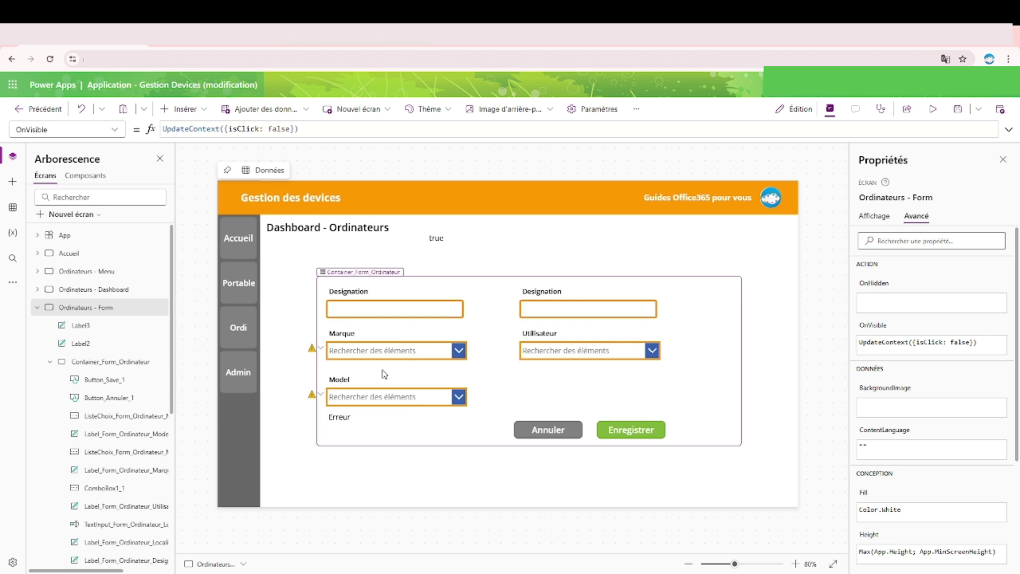
Change the Erreur label's Visible formula to isClick && IsBlank(ListeChoix_Form_Ordinateur_Marque.Selected) and check the form in the preview
click(365, 420)
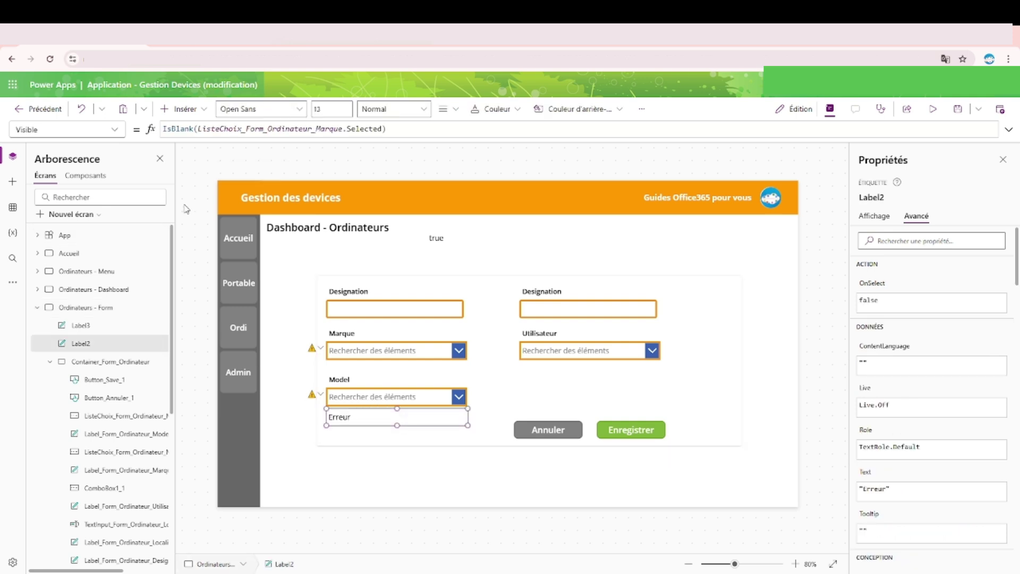
click(167, 129)
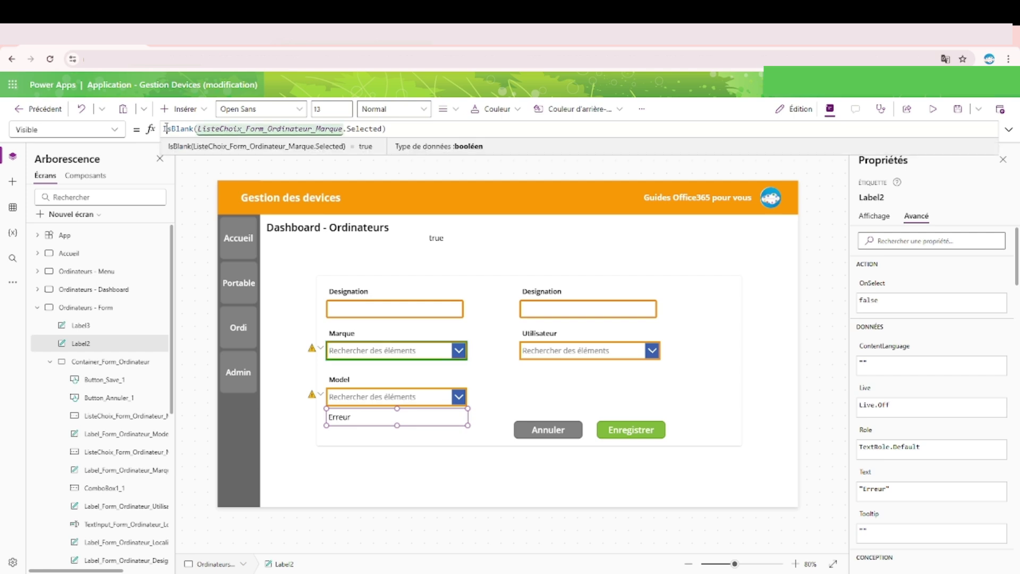
double_click(181, 130)
text(isClick )
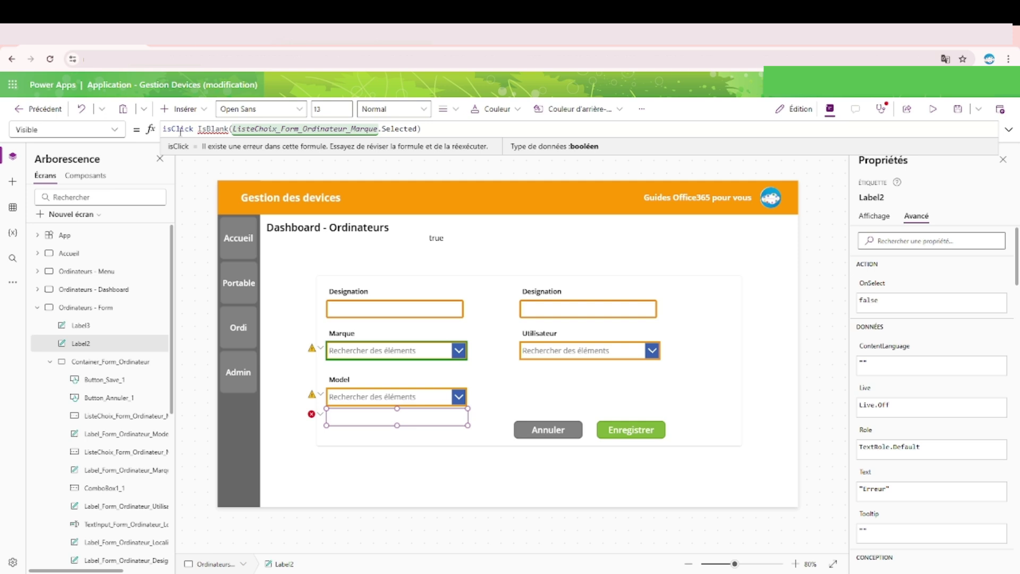
text(&&)
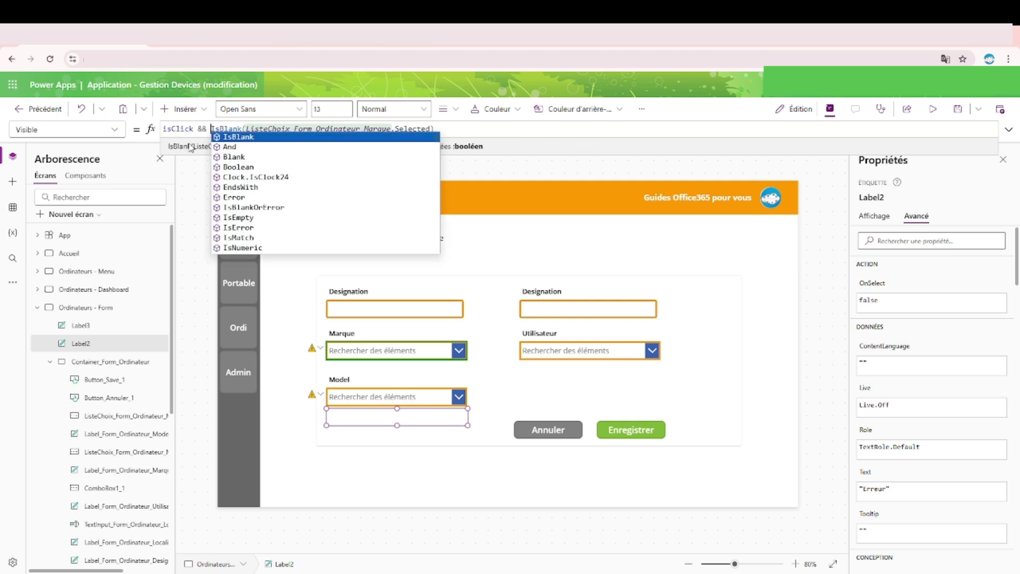
click(192, 131)
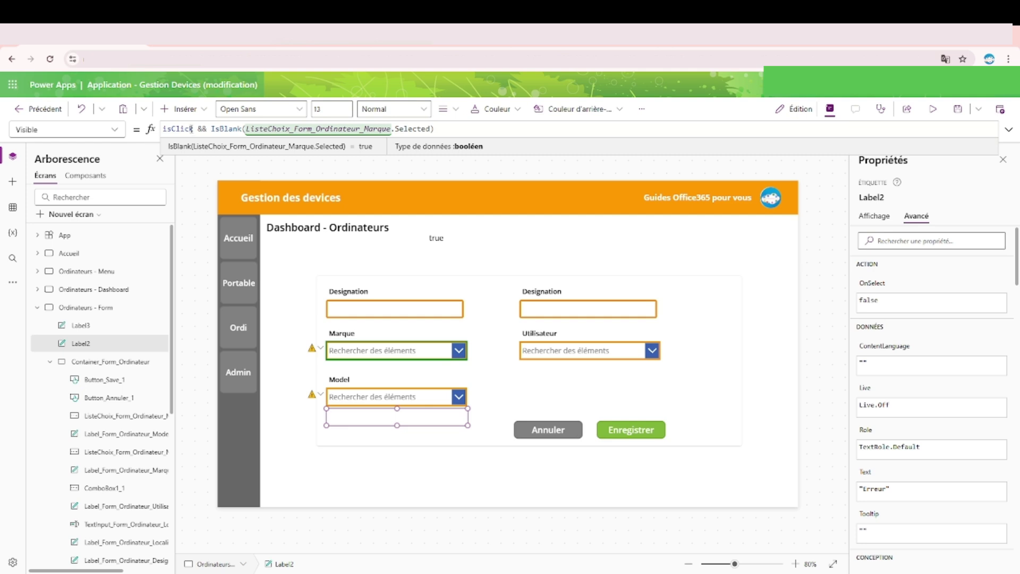
double_click(187, 129)
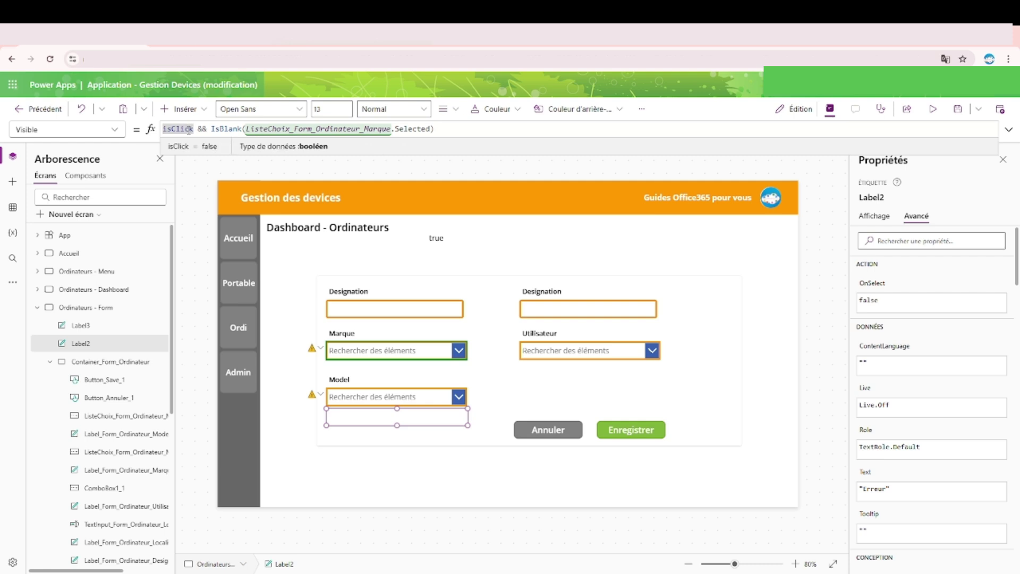
double_click(228, 129)
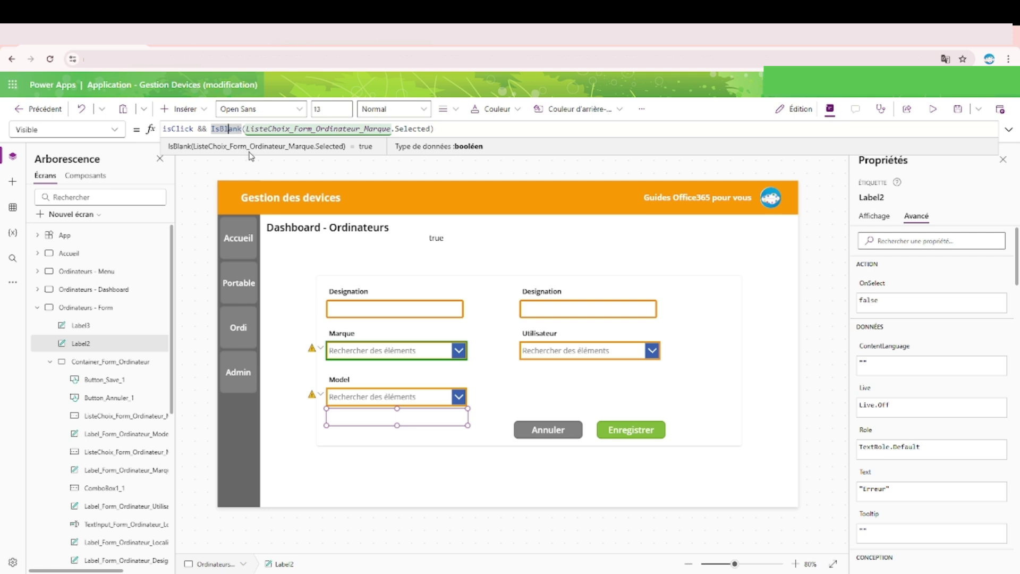
click(933, 109)
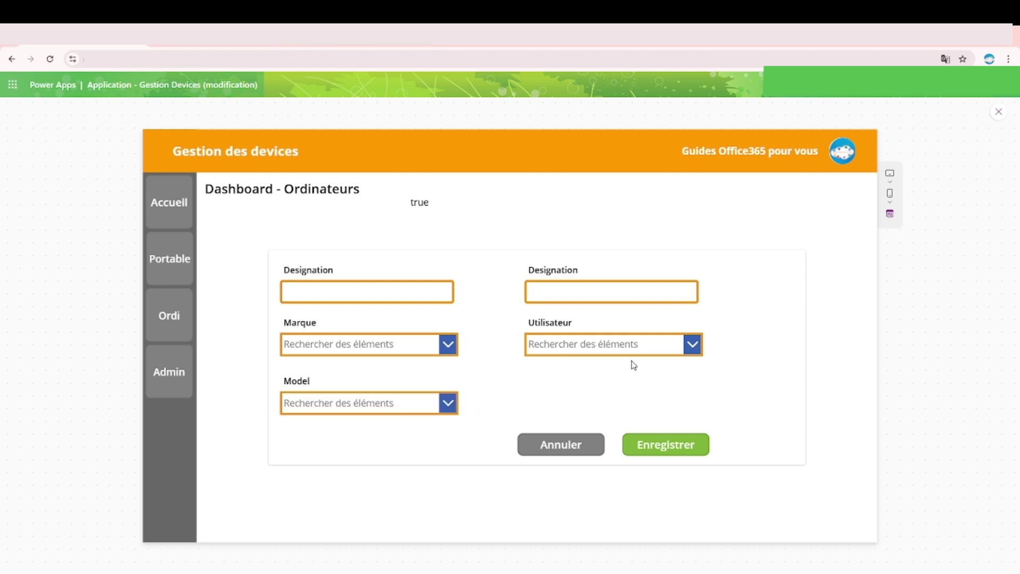
click(999, 112)
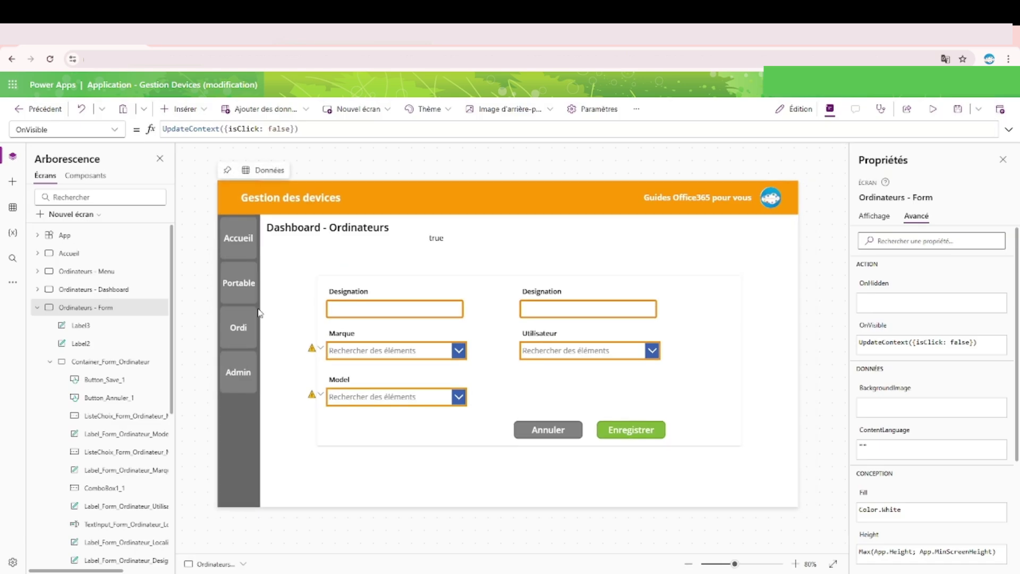
Copy the screen's OnVisible formula into the Model combo box's OnChange property and edit it to UpdateContext({isClick: true})
drag(332, 128, 37, 126)
key(ctrl+c)
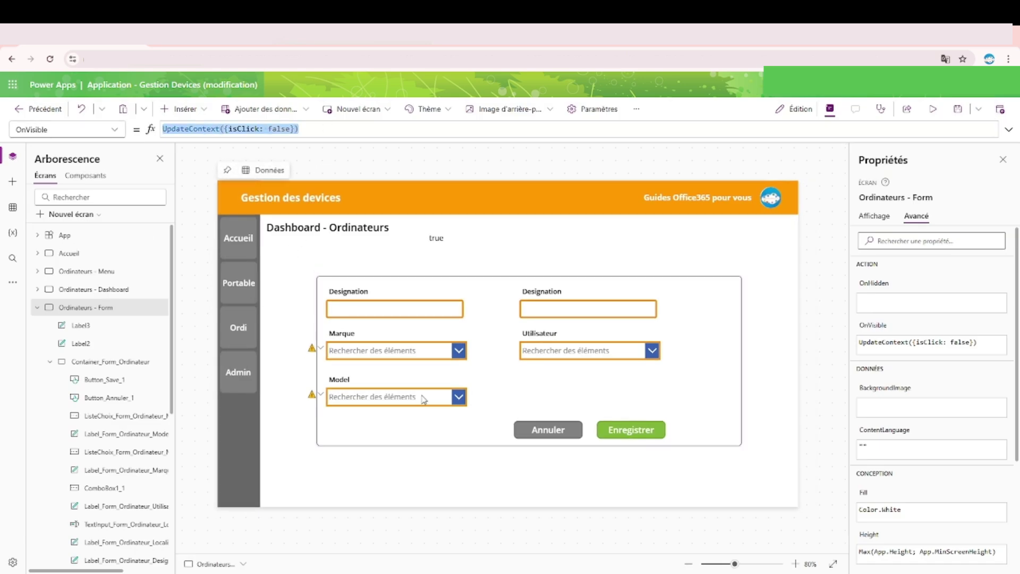
click(454, 396)
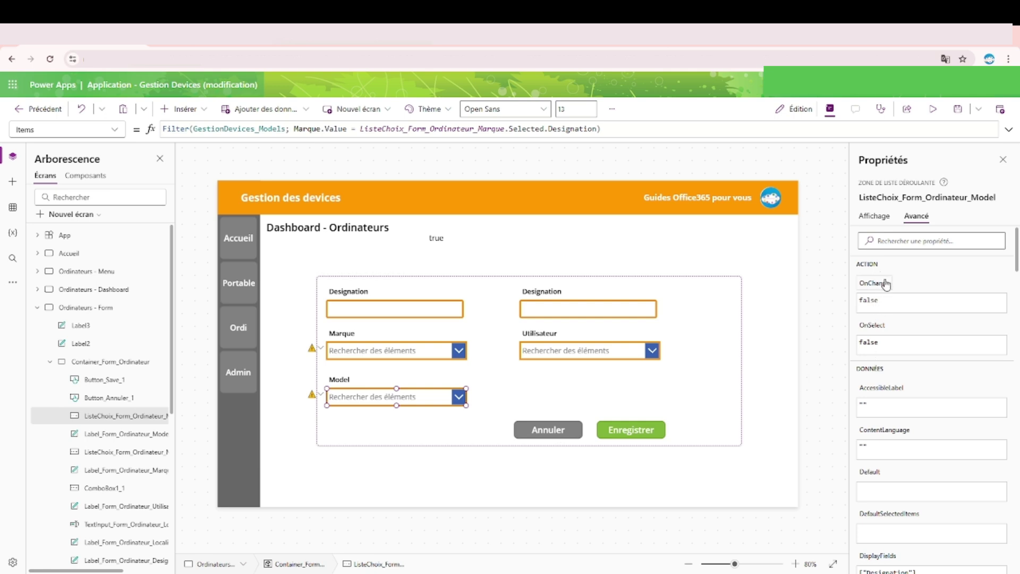
click(883, 299)
key(ctrl+a)
key(ctrl+v)
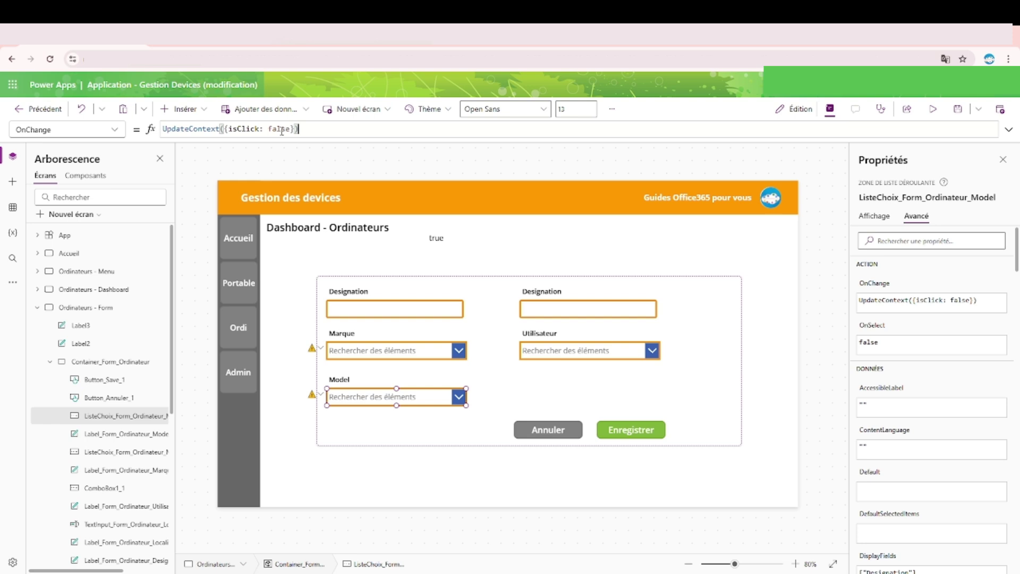
double_click(281, 129)
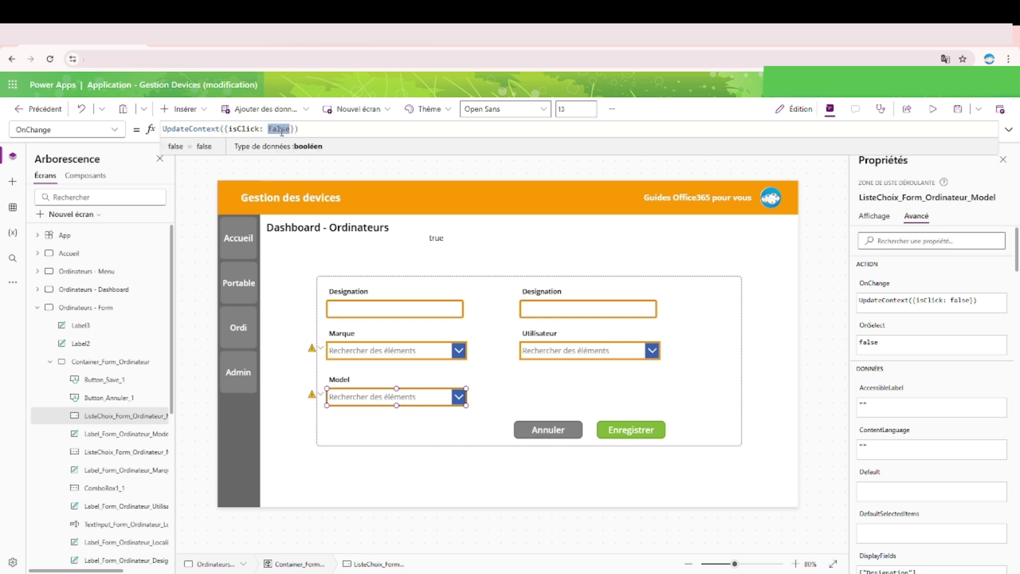
text(true)
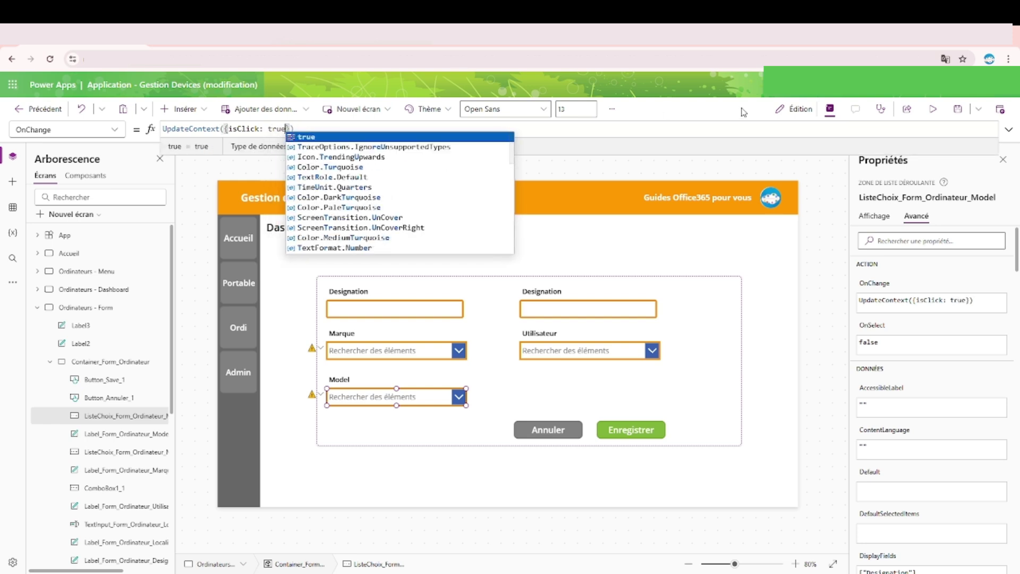
Preview the form and test how the Erreur label responds to using the Model combo box
click(935, 109)
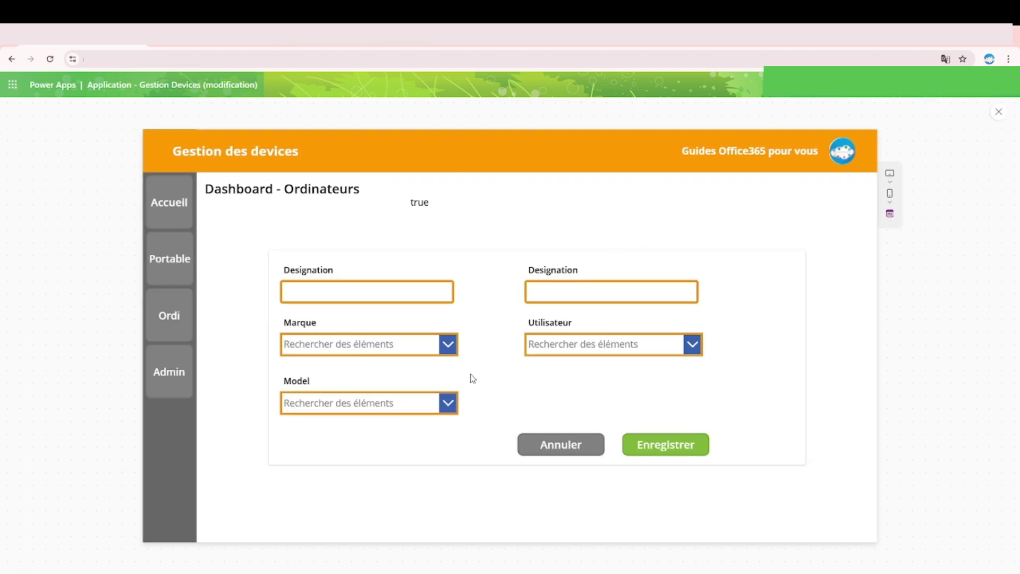
click(397, 405)
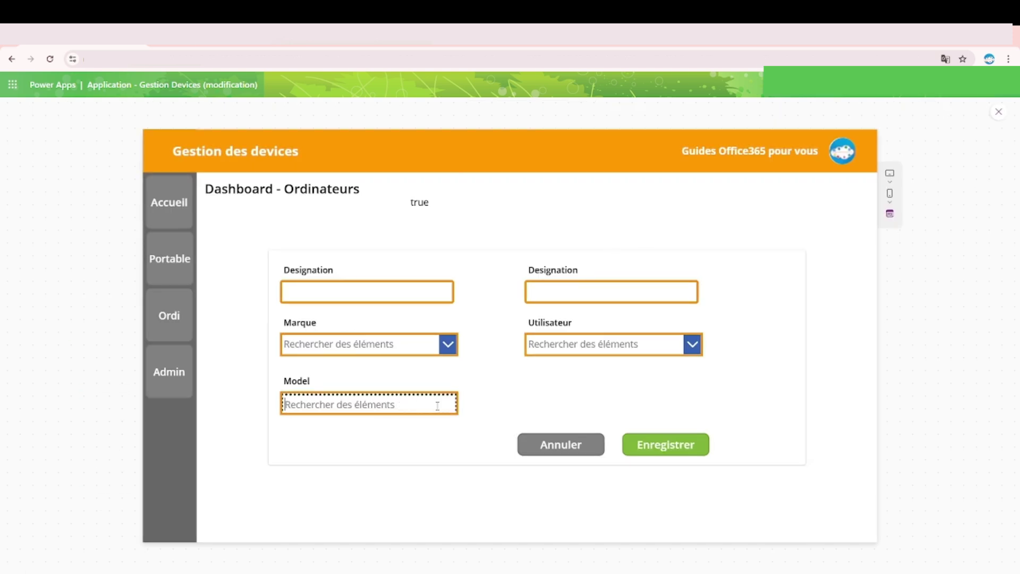
click(479, 406)
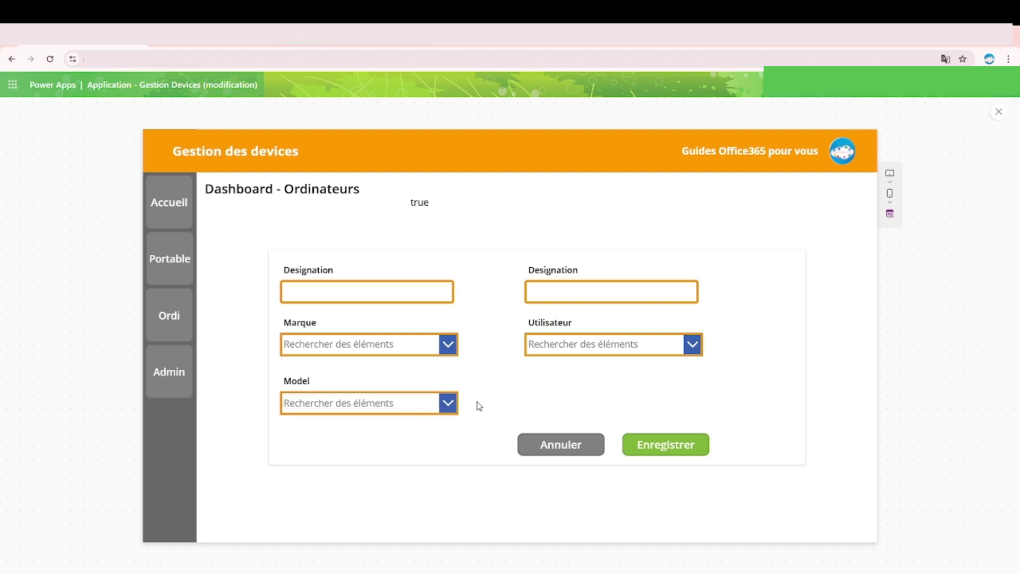
click(999, 112)
Set the Model combo box's OnChange property to false and its OnSelect property to UpdateContext({isClick: true})
click(445, 394)
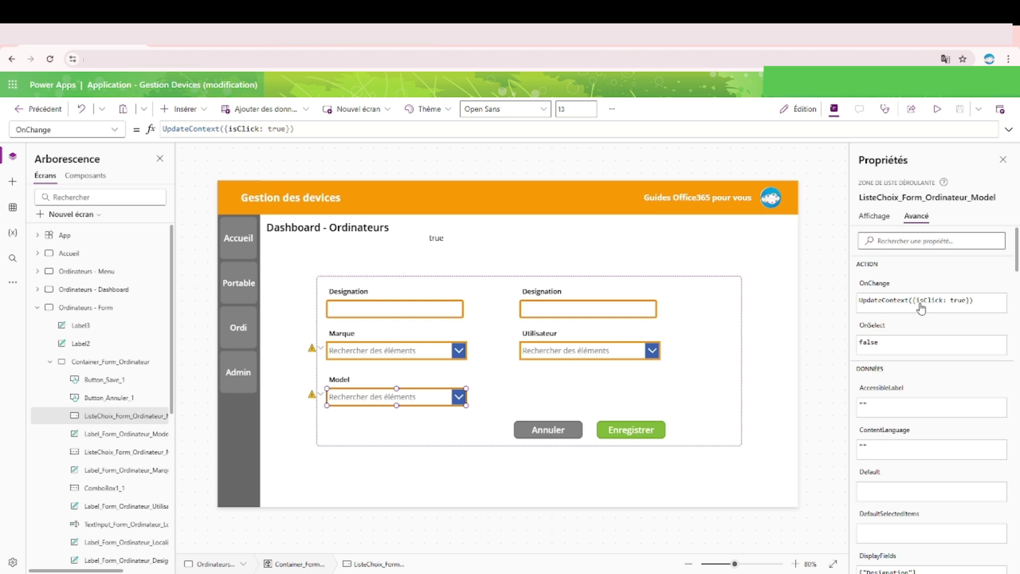
click(969, 301)
key(ctrl+a)
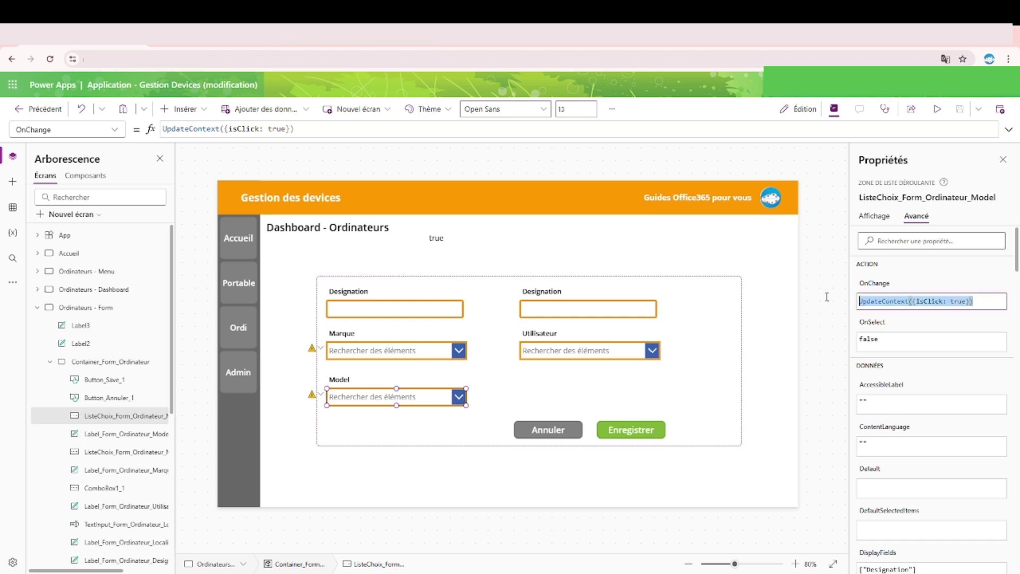
text(false)
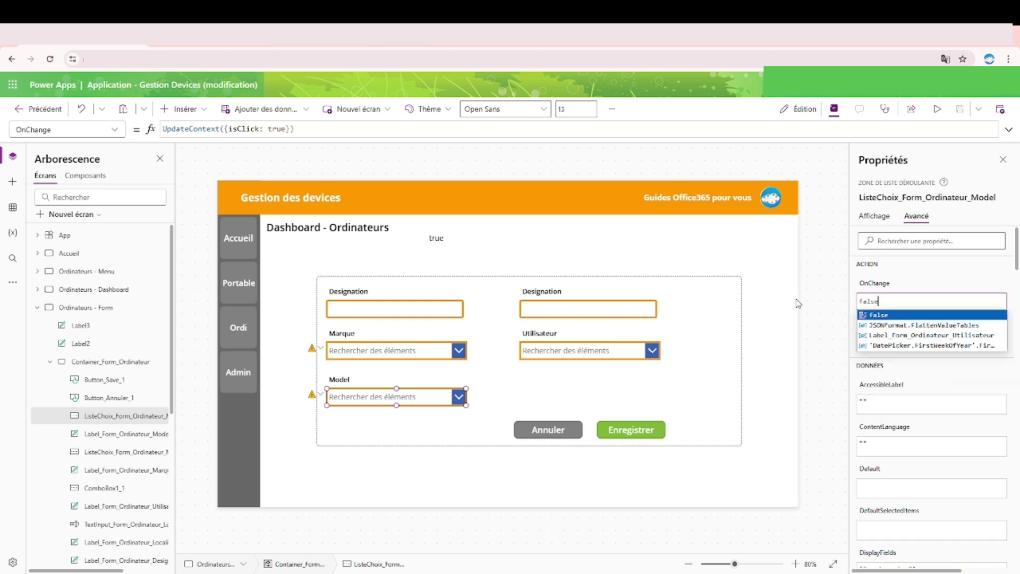
key(Tab)
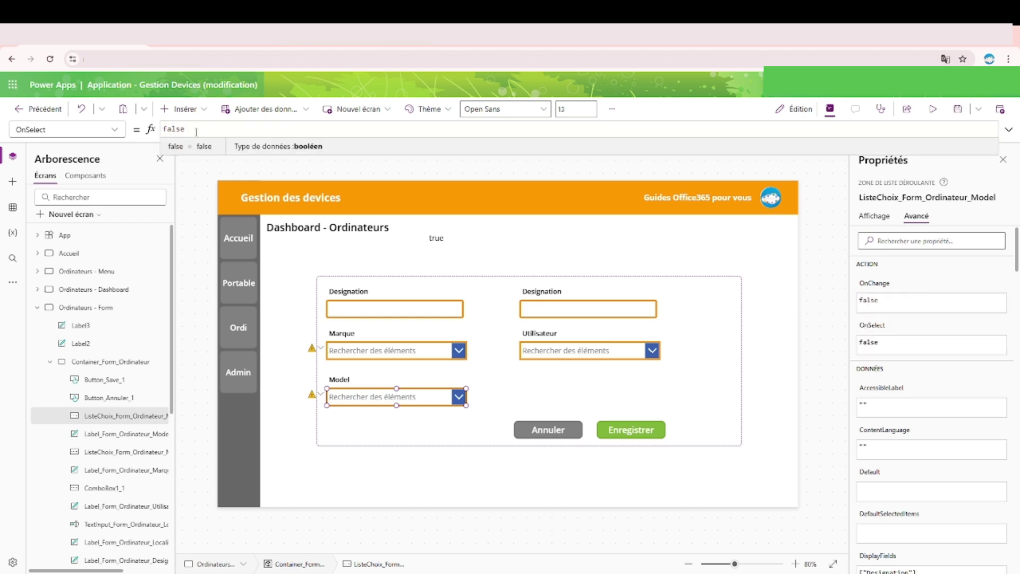
key(ctrl+a)
text(UpdateContext({isClick: true}))
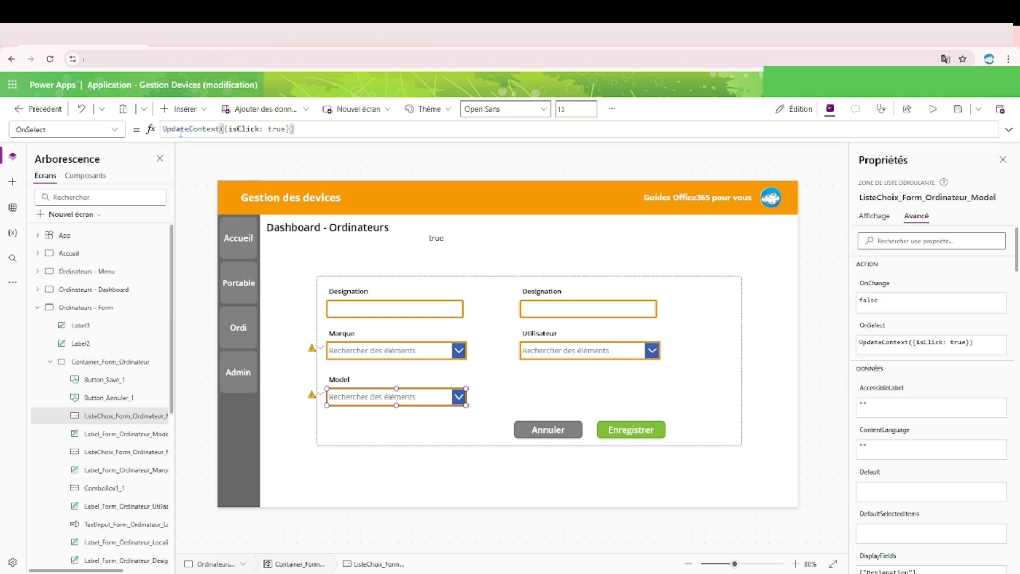
Test the Model combo box's OnSelect formula in the preview with Marque left empty
click(933, 109)
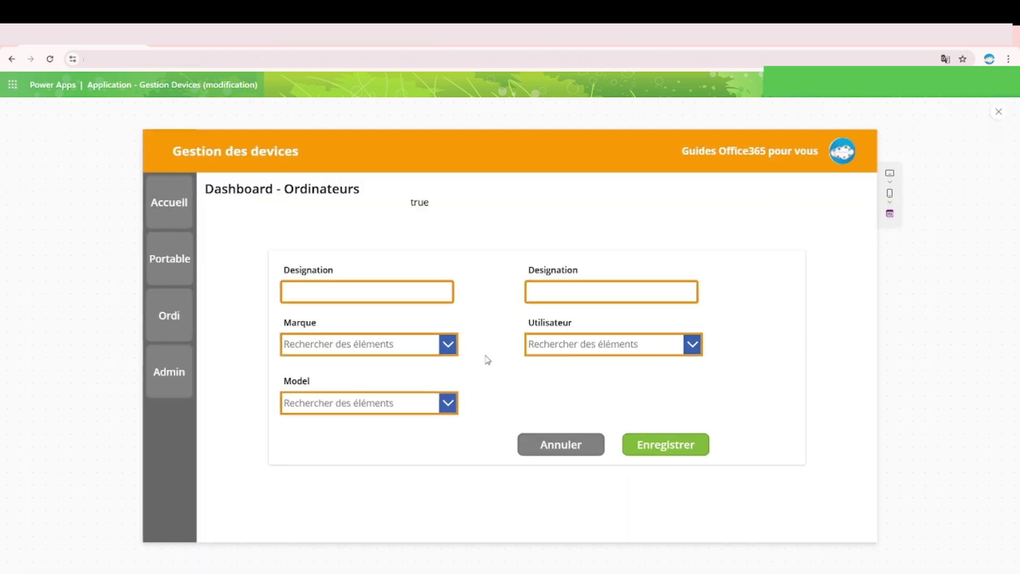
click(445, 399)
click(506, 402)
click(999, 112)
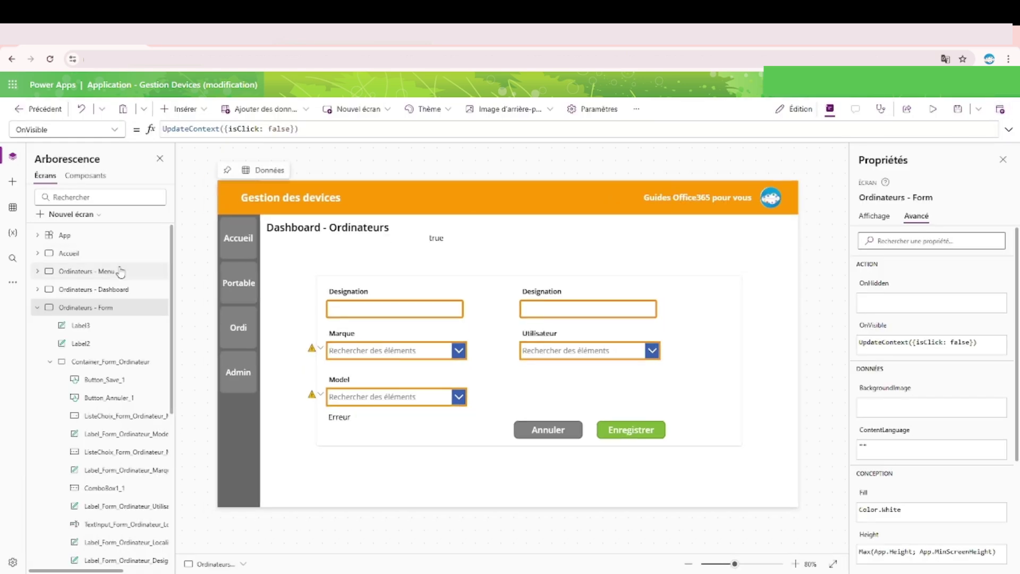
Reload Ordinateurs - Form by way of Ordinateurs - Dashboard and retest the Model combo box in the preview
click(119, 290)
click(119, 310)
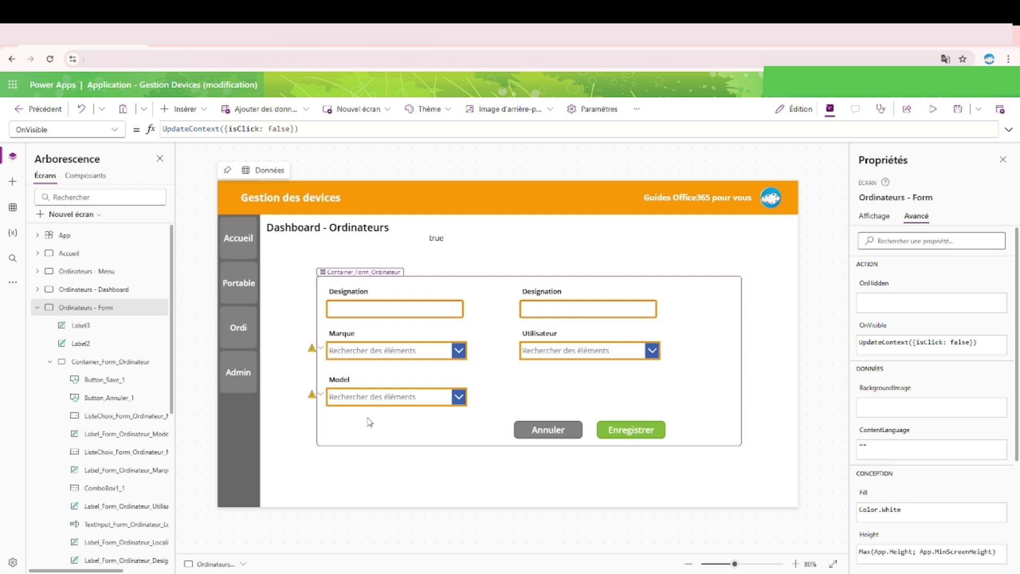
click(933, 109)
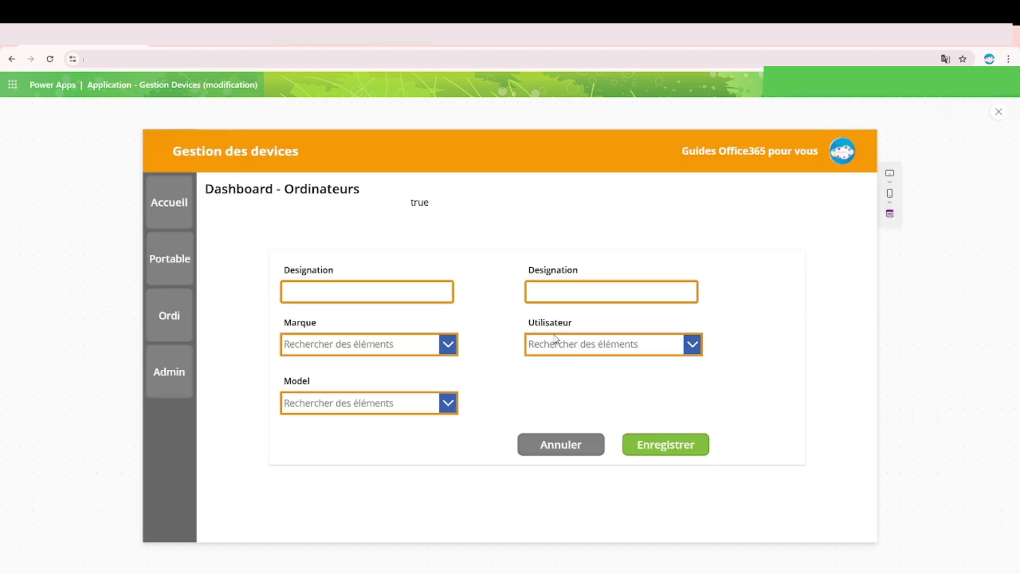
click(397, 397)
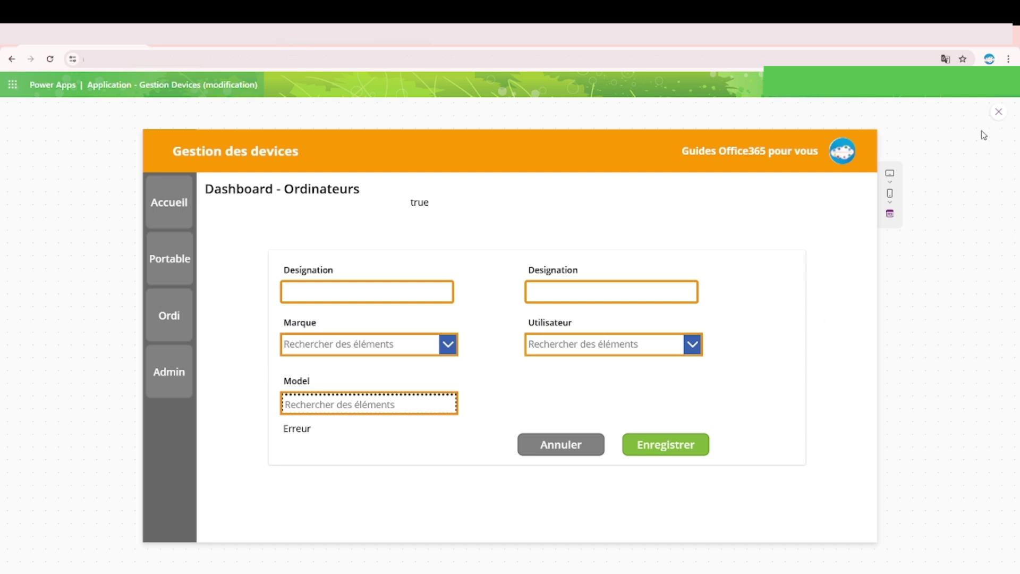
click(998, 113)
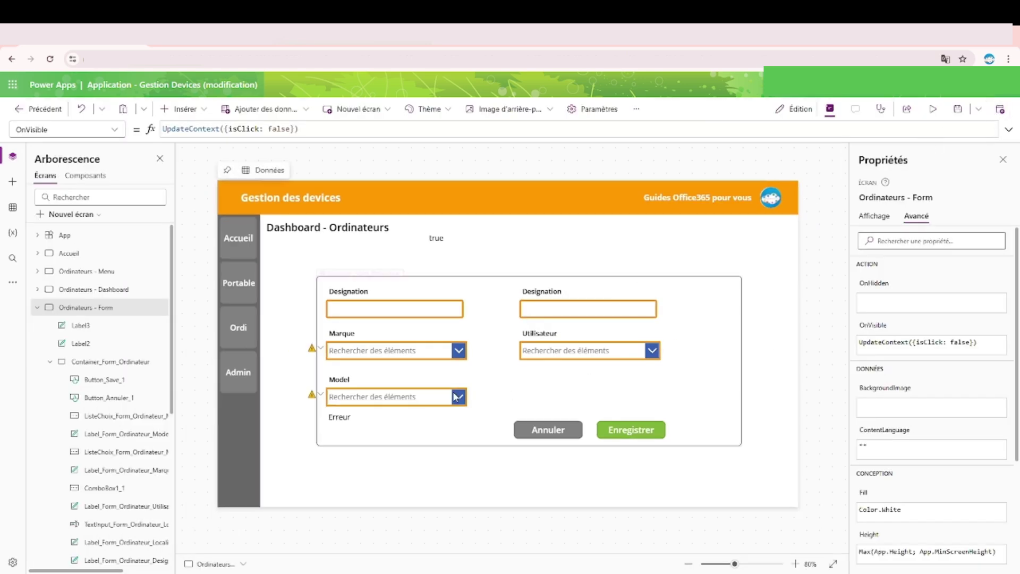
Copy the Model combo box's OnSelect formula into the Marque combo box's OnChange property and edit it to UpdateContext({isClick: false})
click(398, 421)
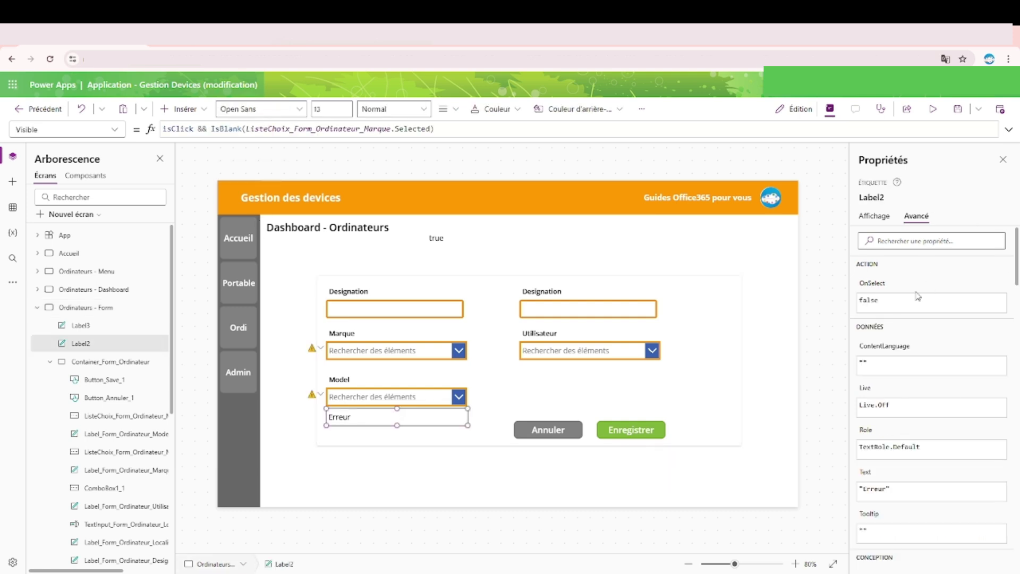
click(452, 394)
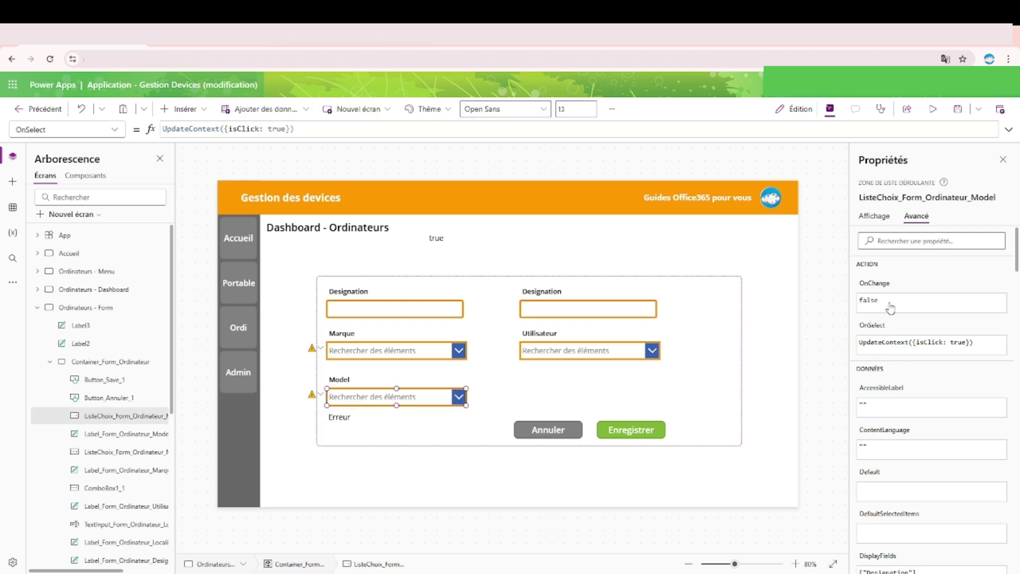
click(973, 343)
drag(984, 343, 857, 343)
key(ctrl+c)
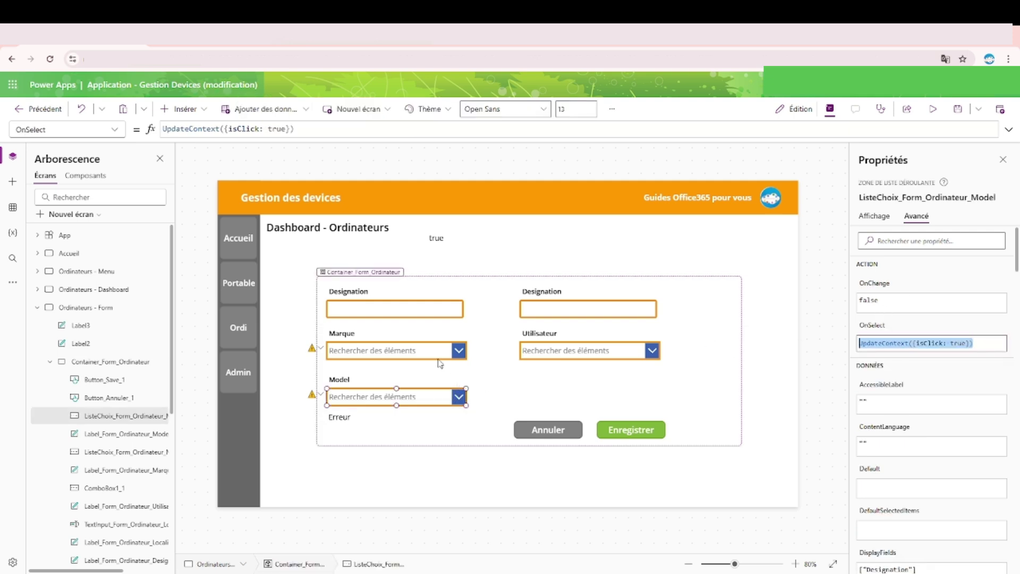
click(429, 350)
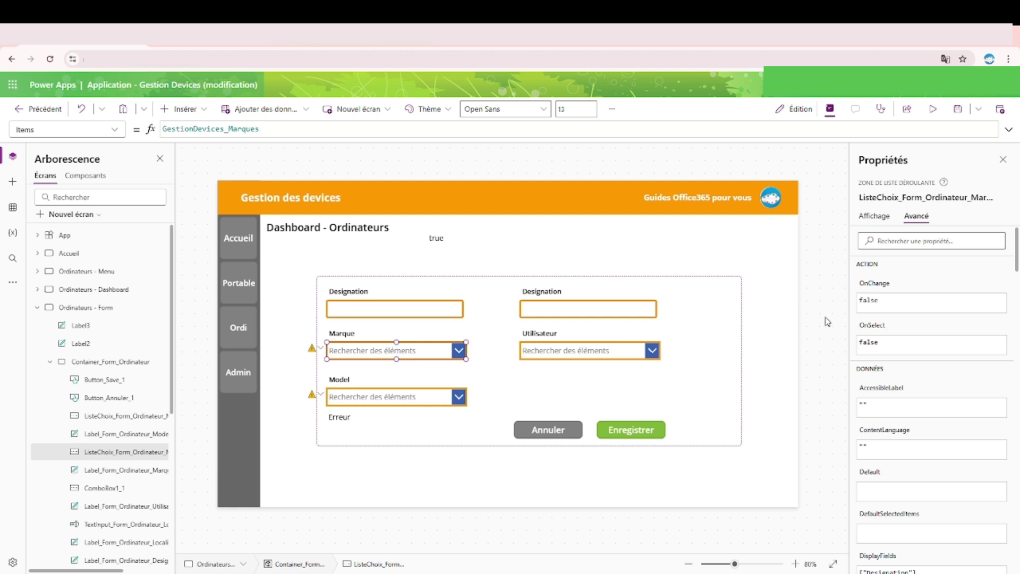
click(872, 300)
double_click(873, 300)
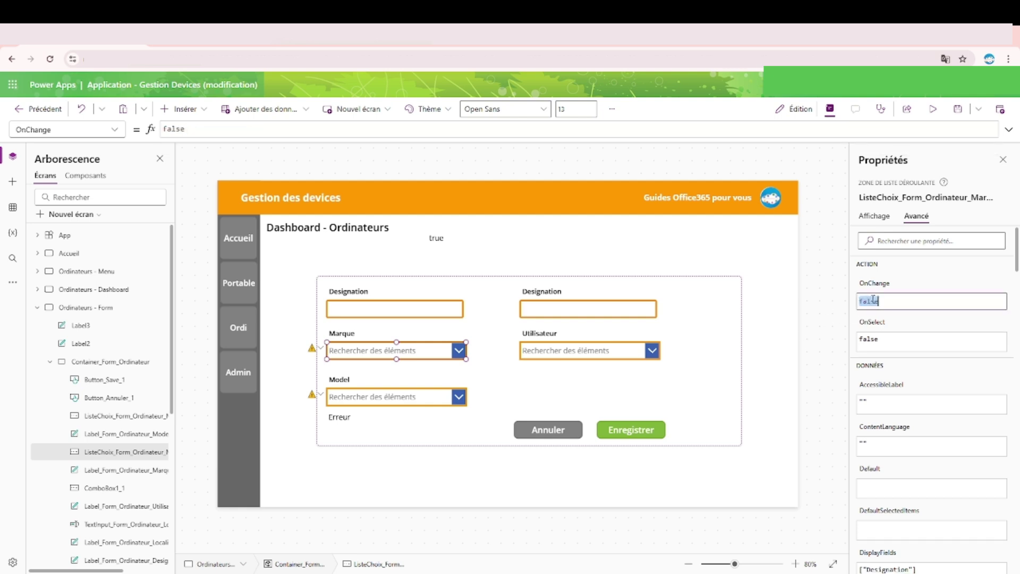
key(ctrl+v)
double_click(958, 301)
text(false)
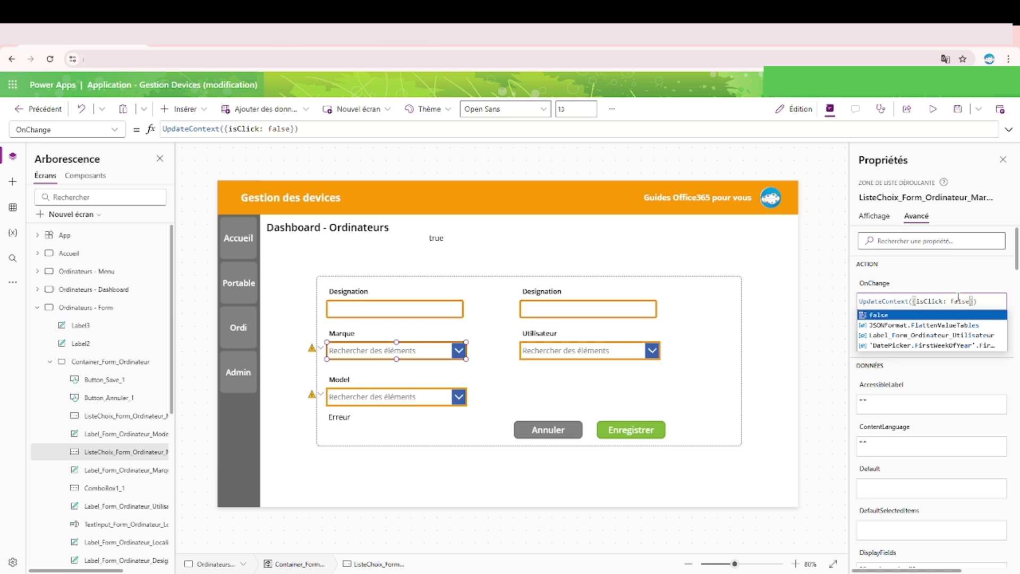
click(960, 267)
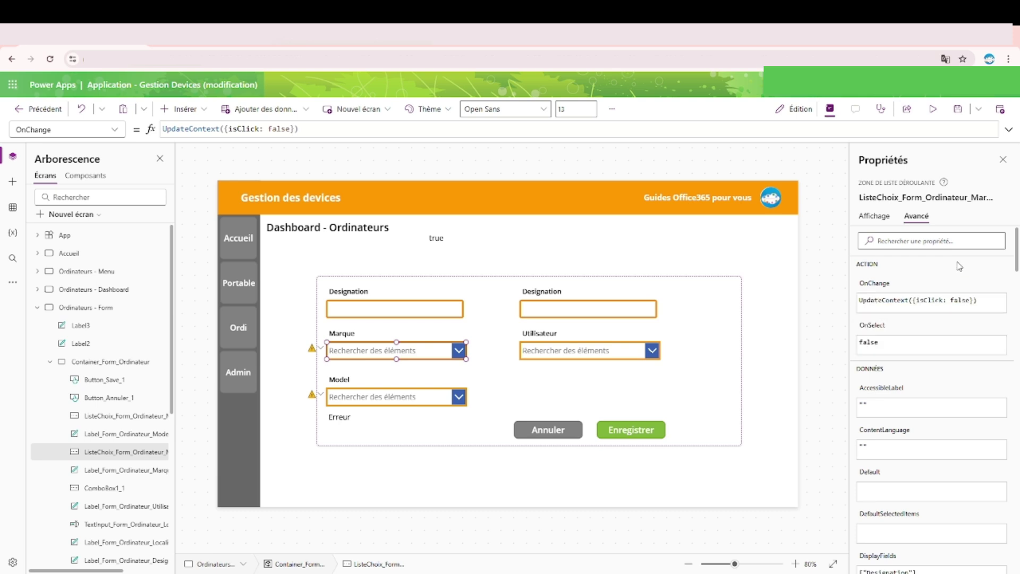
Preview the form, use Model with Marque empty, and open and close the Marque list without choosing a brand
click(934, 109)
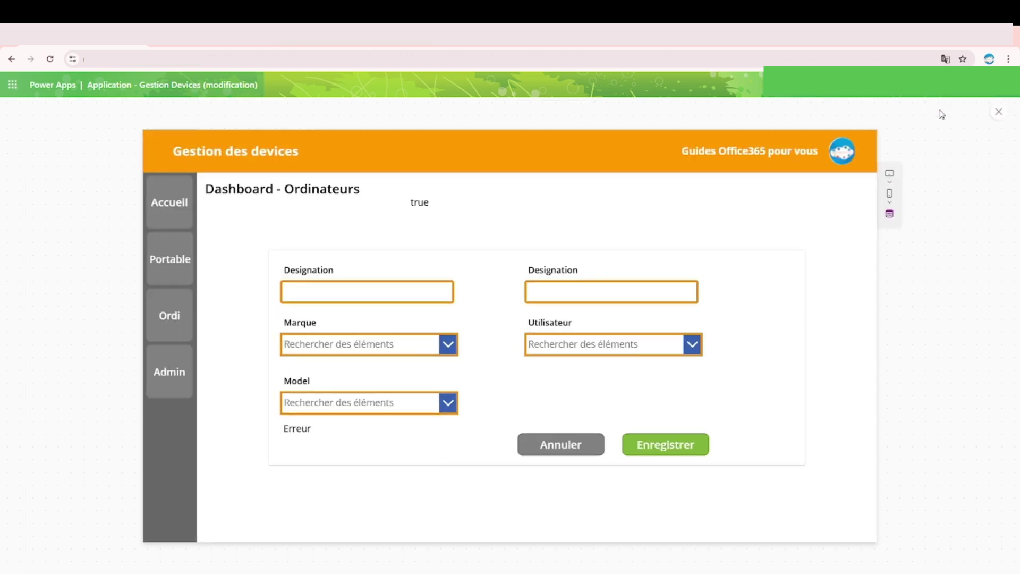
click(329, 404)
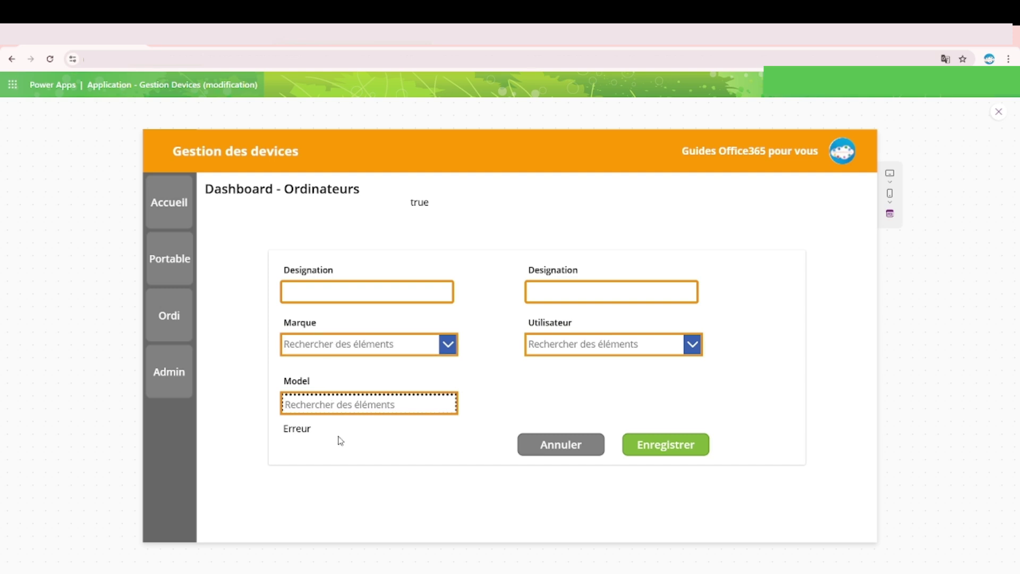
click(321, 346)
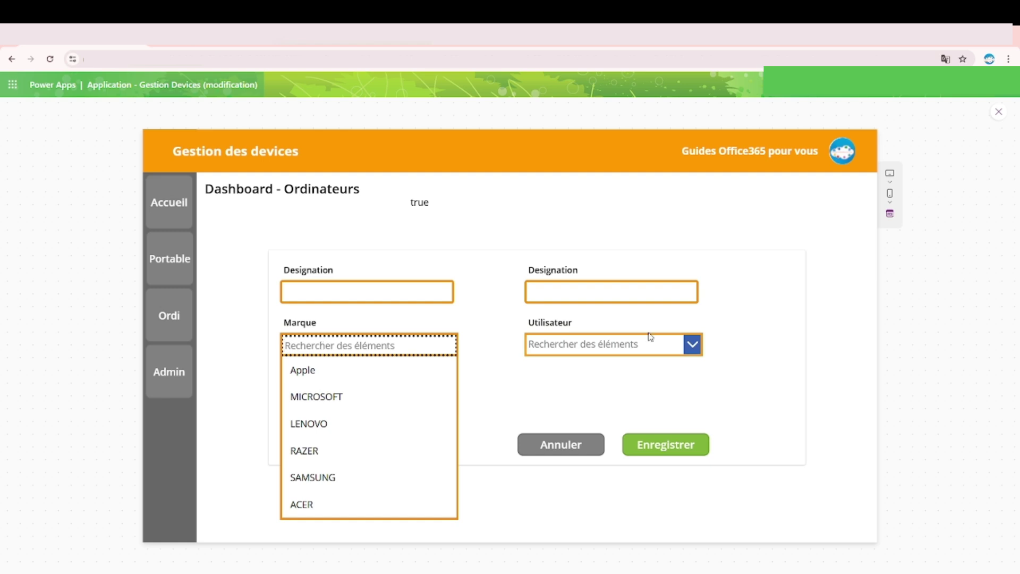
click(505, 360)
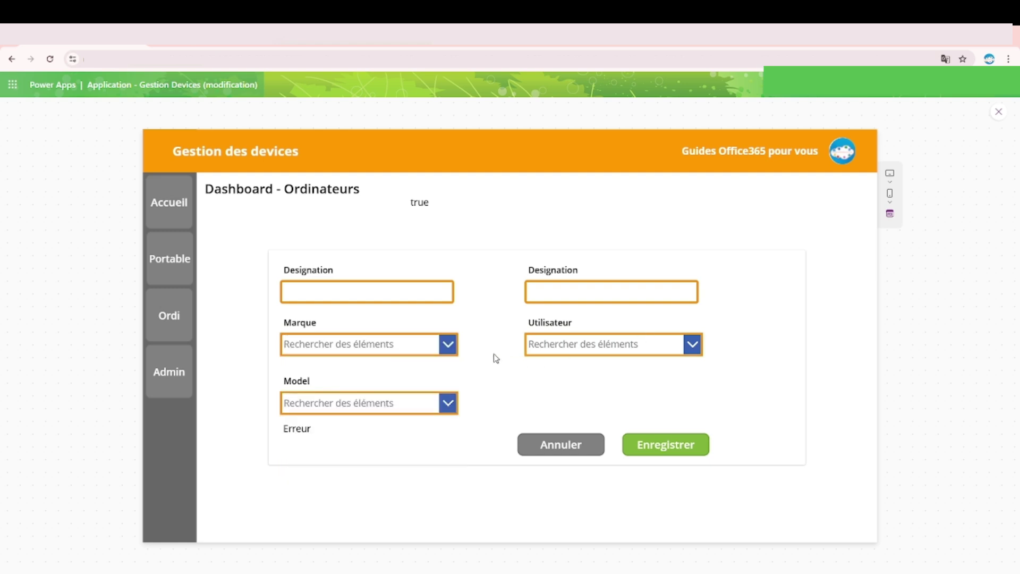
Choose MICROSOFT as Marque and Surface Laptop 7 13 as Model in the preview, and return to the editor
click(410, 349)
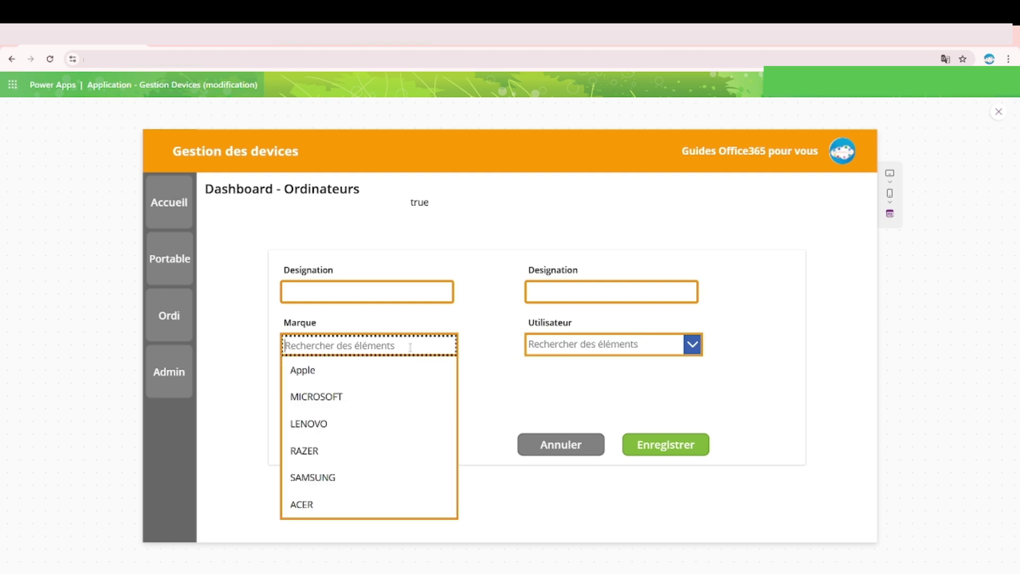
click(341, 396)
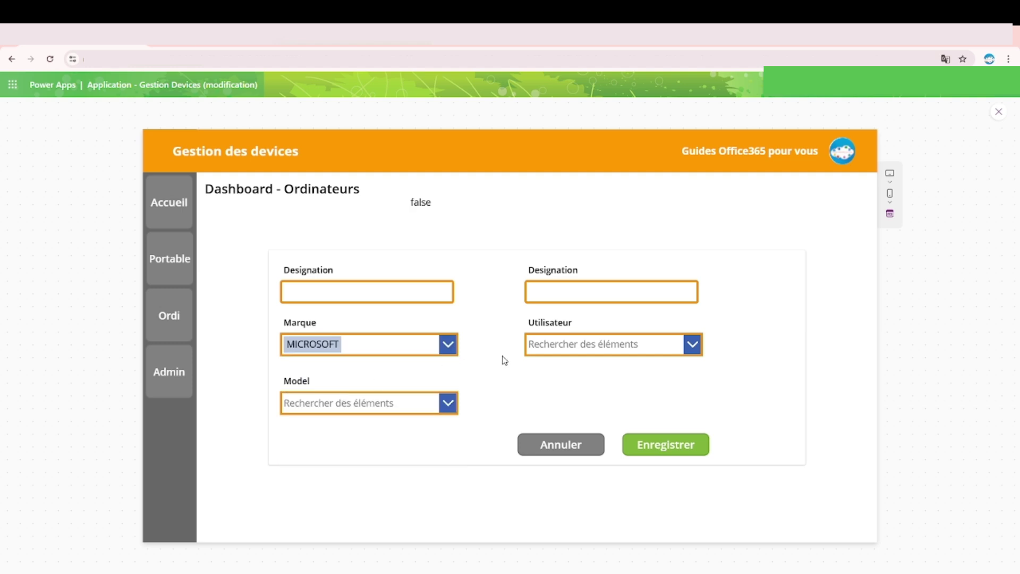
click(411, 404)
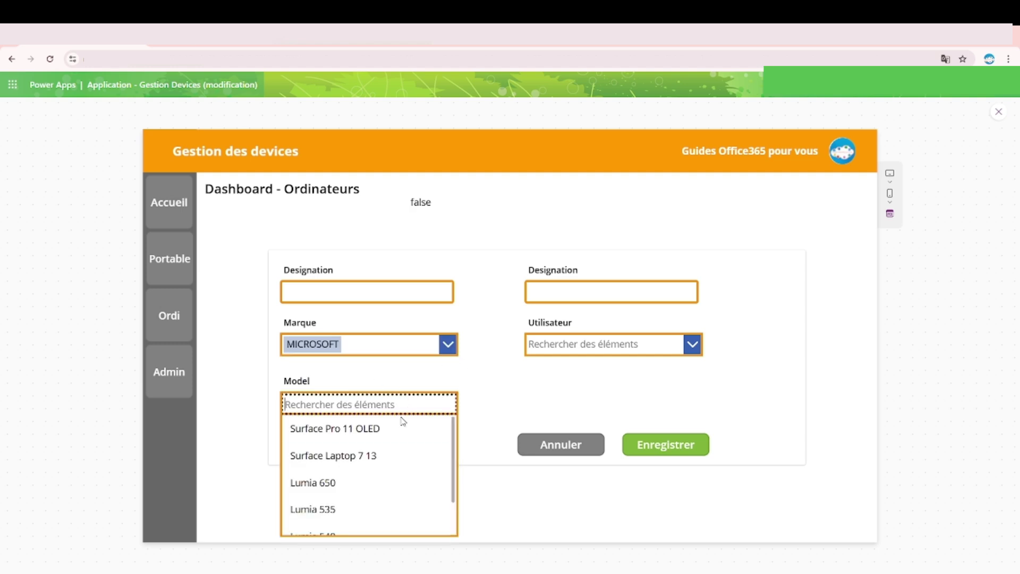
click(472, 397)
click(431, 404)
click(428, 456)
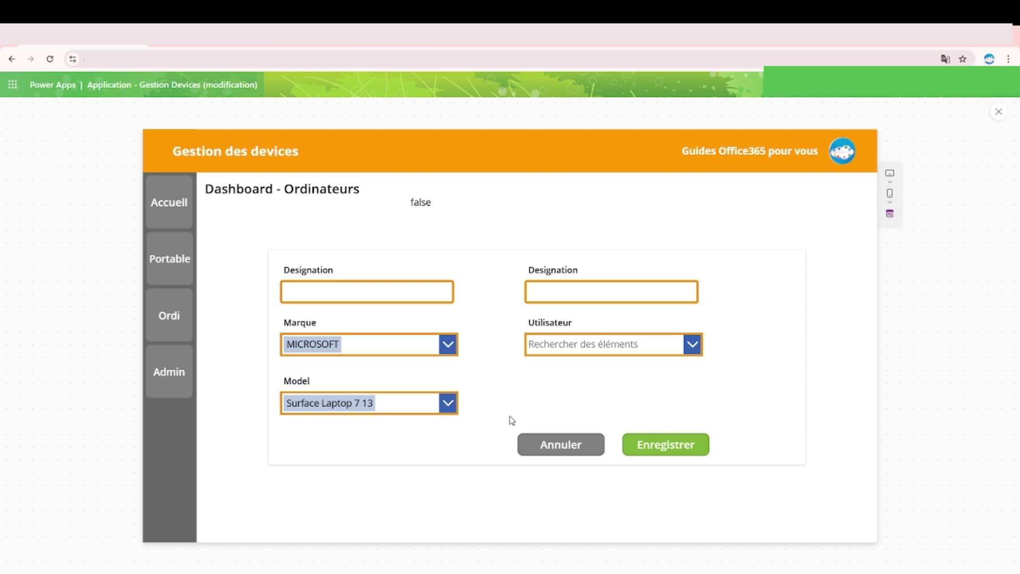
click(428, 415)
click(998, 113)
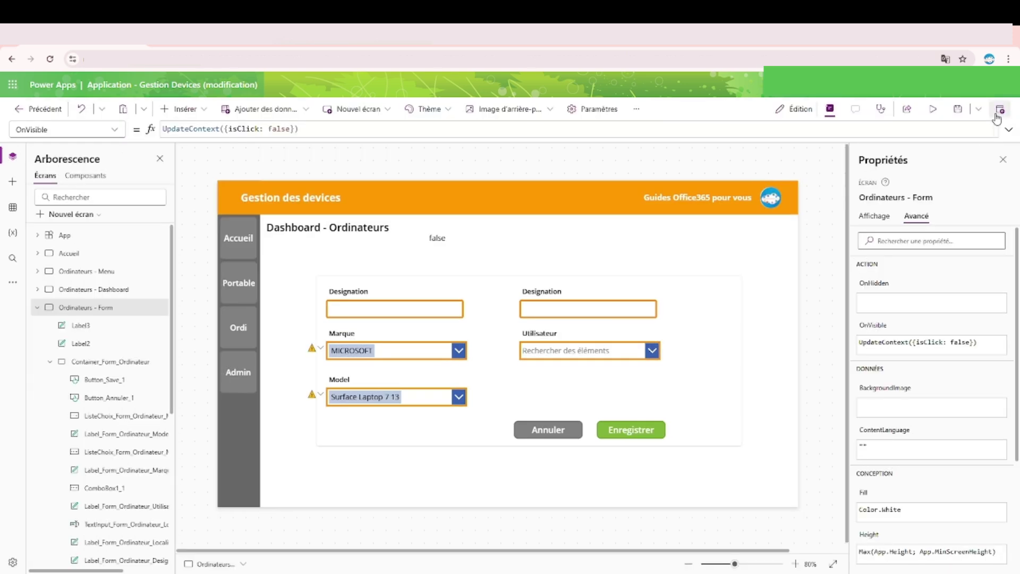
Copy the name of the Marque combo box
click(436, 349)
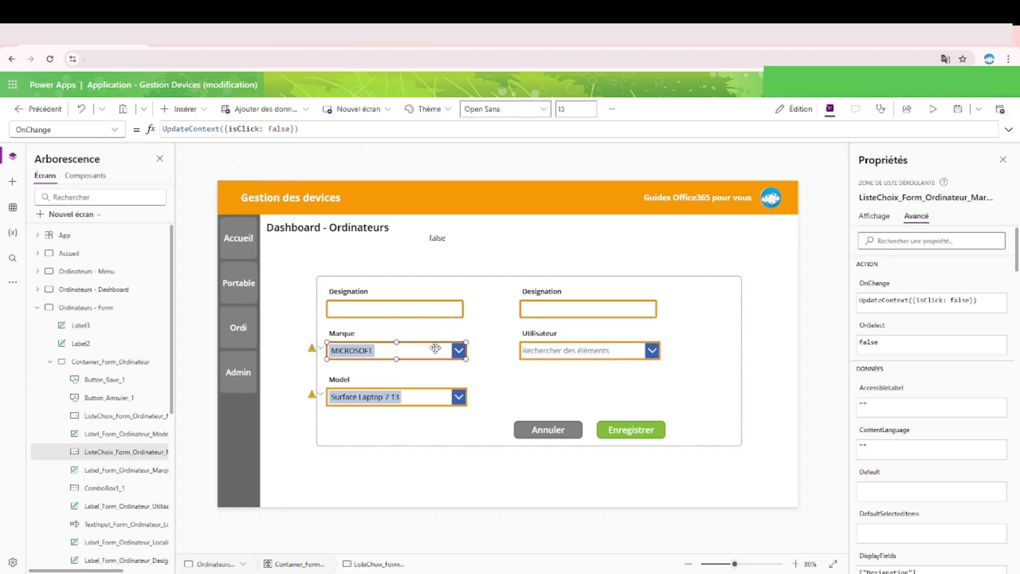
click(902, 193)
key(ctrl+c)
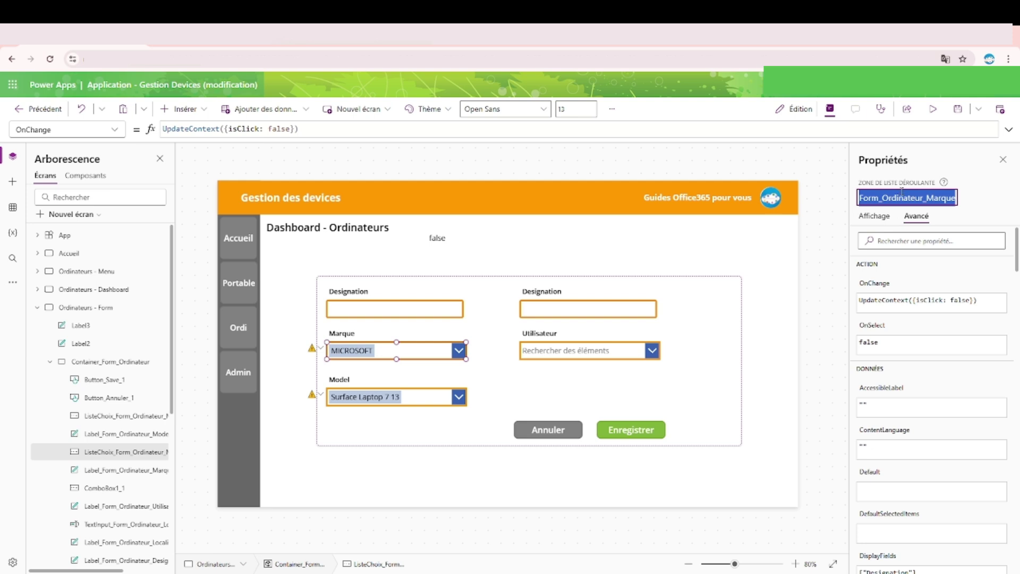
In the Model combo box's DisplayMode formula, insert If( and the copied ListeChoix_Form_Ordinateur_Marque before DisplayMode.Edit
click(425, 400)
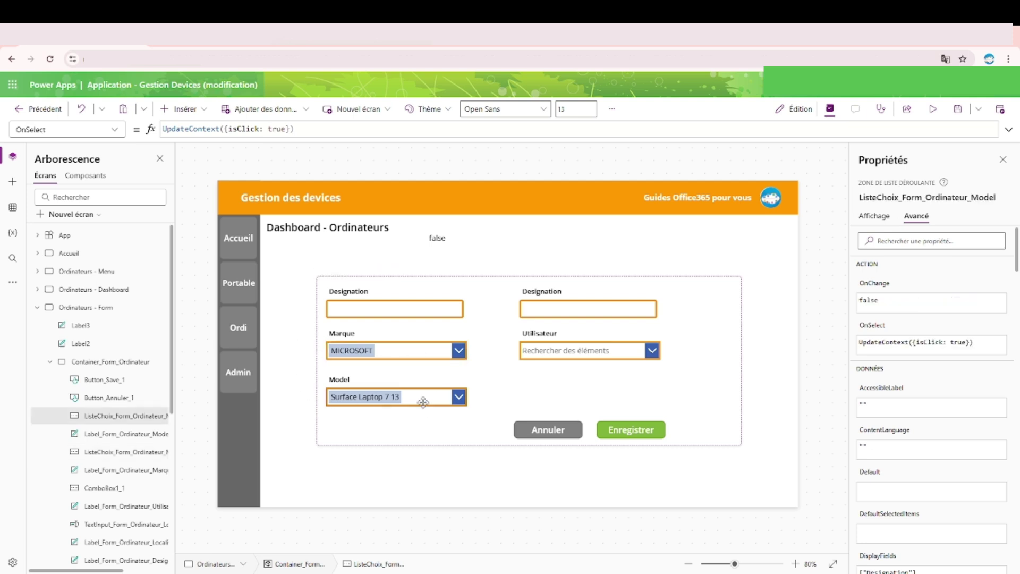
click(866, 224)
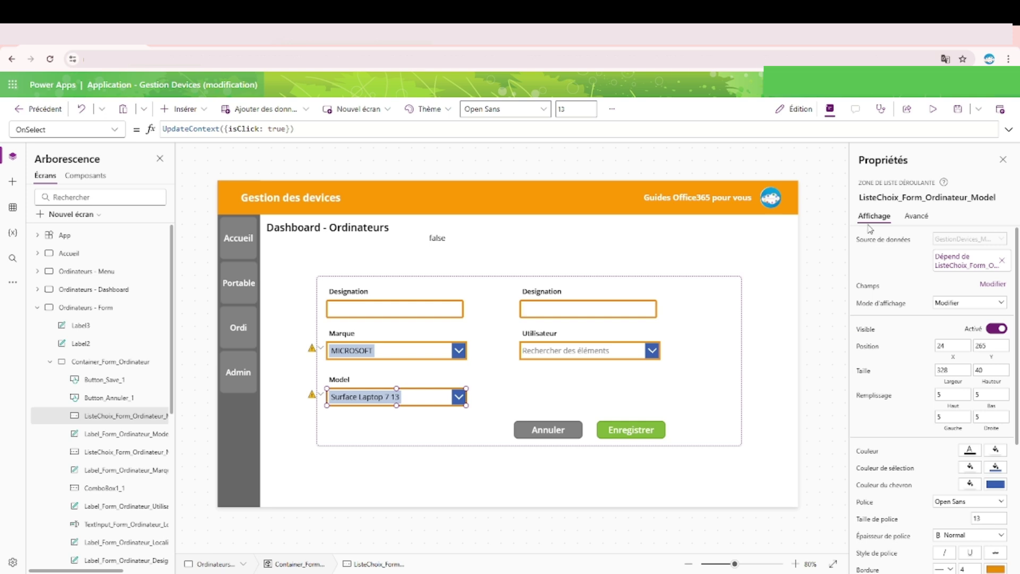
click(898, 308)
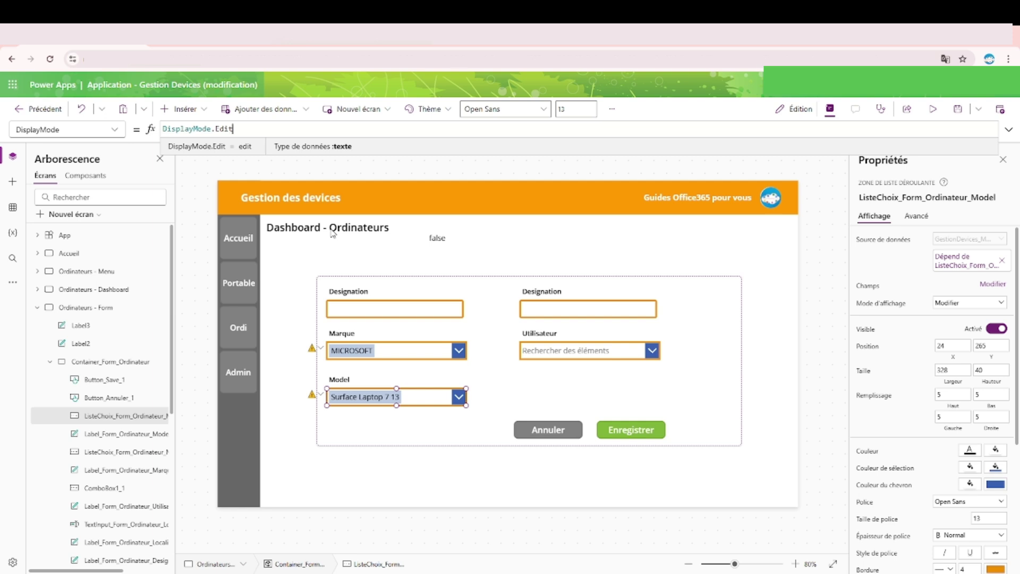
key(Left)
key(Left)
key(Left)
key(Left)
key(Left)
key(Left)
key(Left)
key(Left)
key(Left)
key(Left)
key(Left)
key(Left)
key(Left)
key(Left)
key(Left)
key(Left)
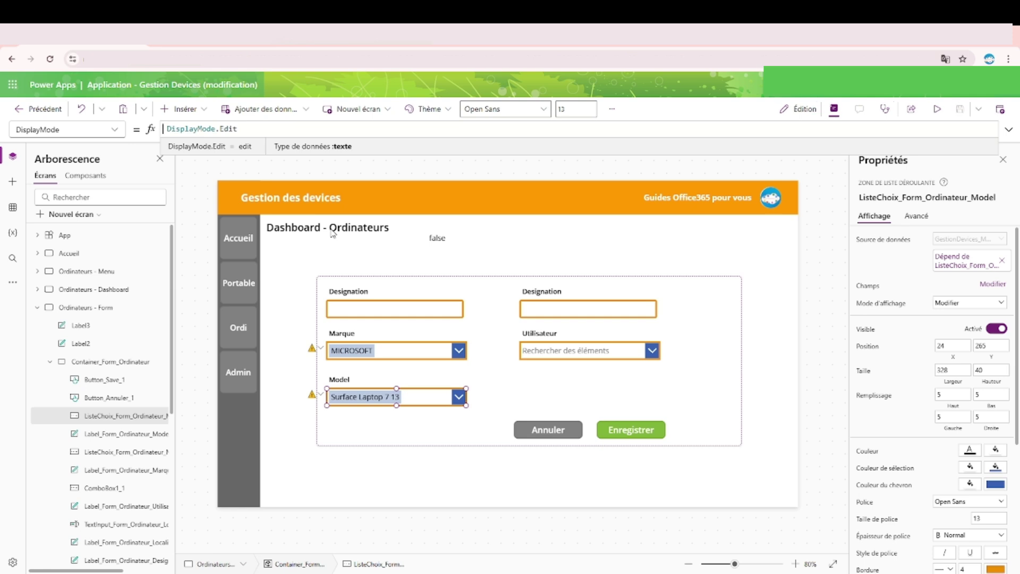
text(If()
key(ctrl+v)
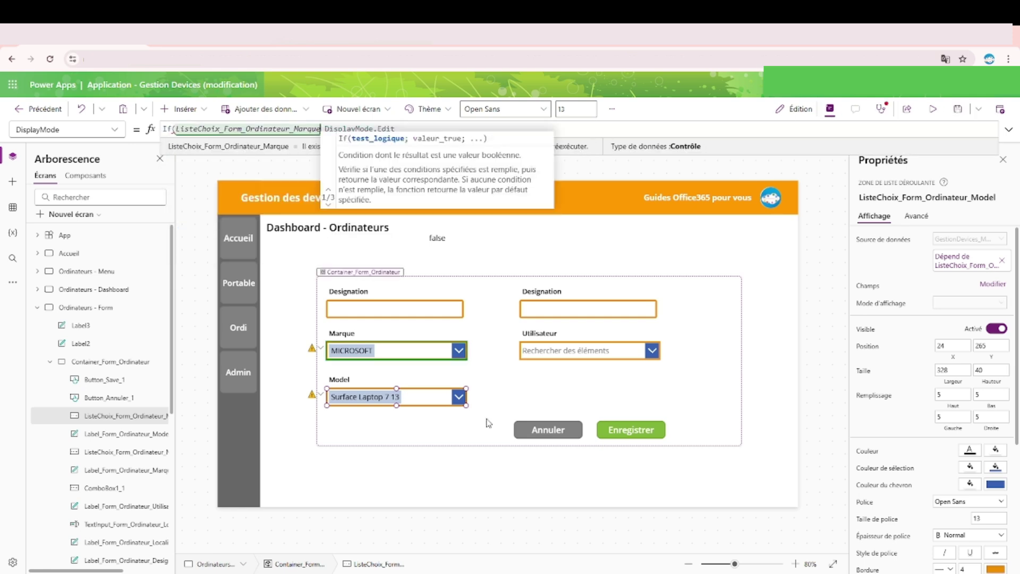
Rewrite the If condition in Model's DisplayMode as IsBlank(ListeChoix_Form_Ordinateur_Marque.Selected); ahead of DisplayMode.Edit
click(417, 354)
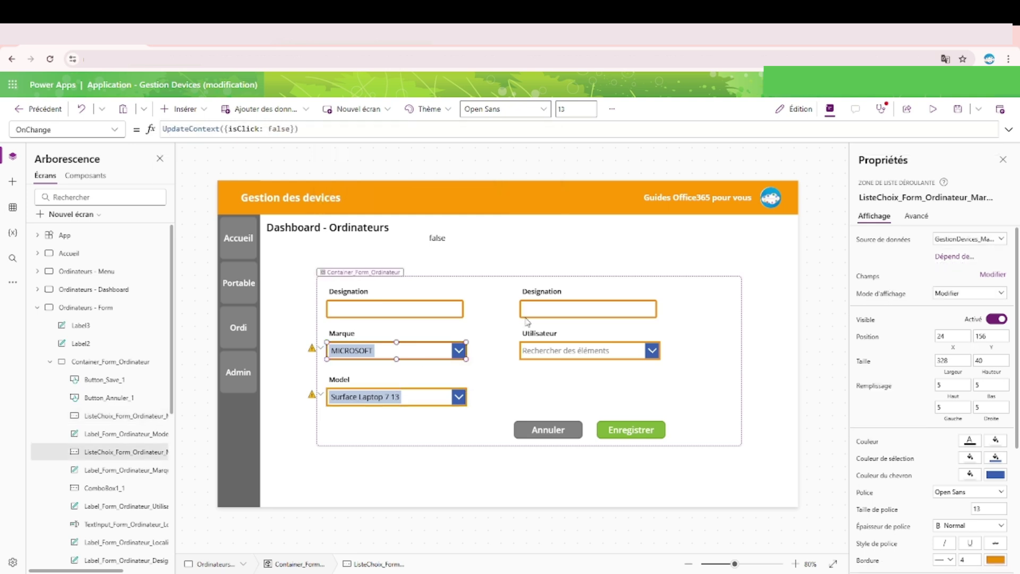
click(444, 397)
click(207, 129)
double_click(206, 129)
key(ctrl+c)
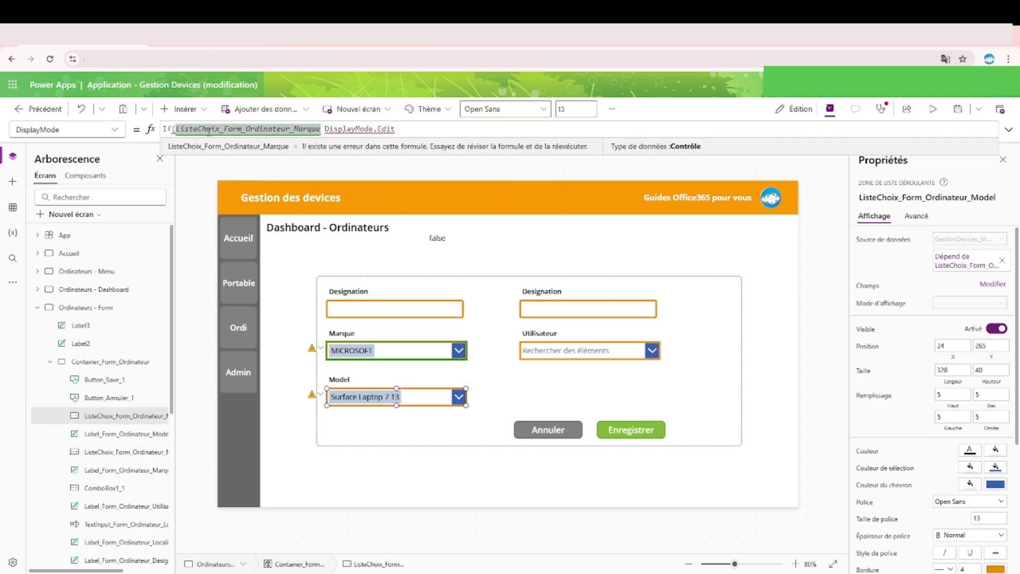
key(BackSpace)
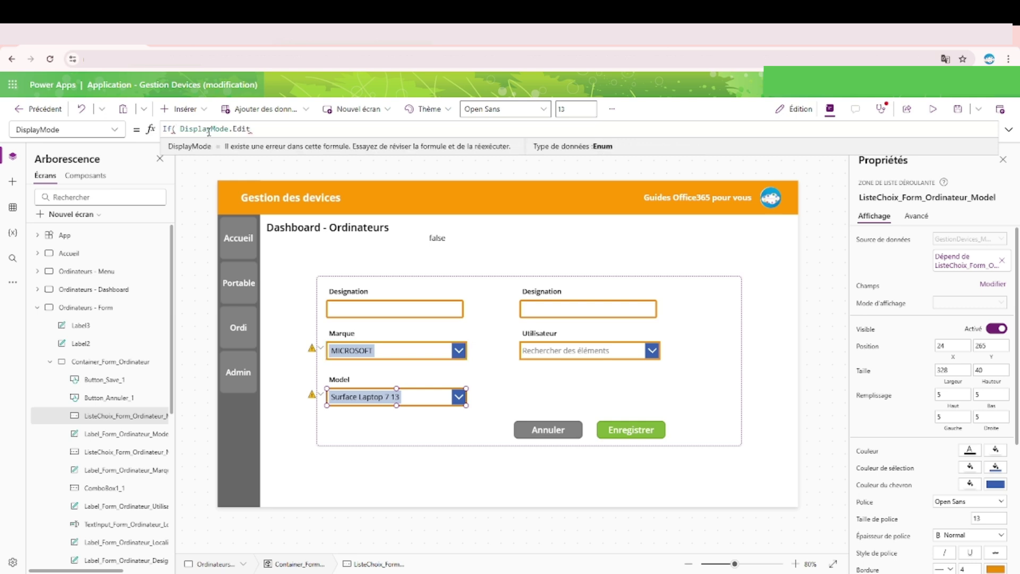
text(is)
click(211, 147)
key(ctrl+v)
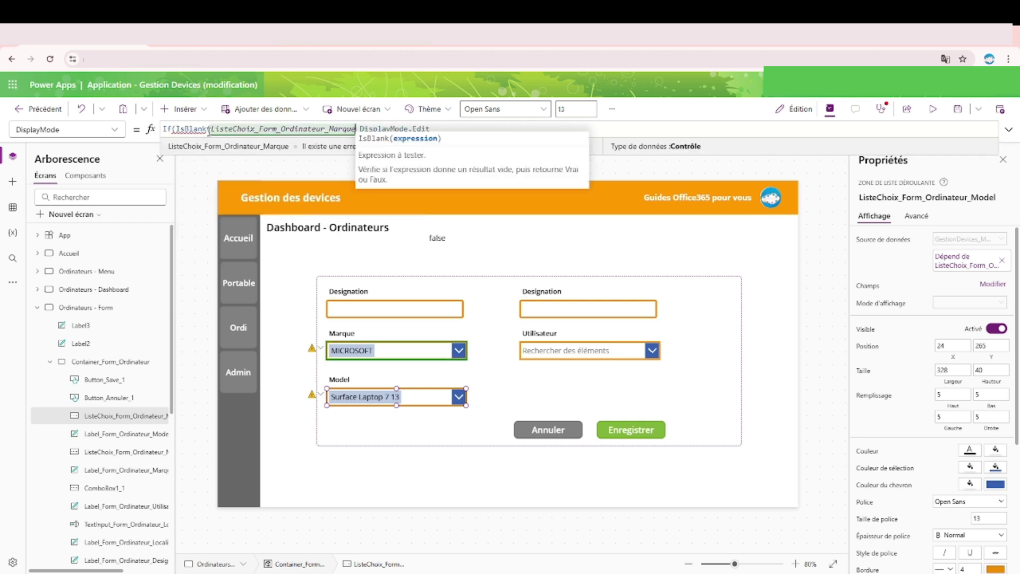
text(.sele)
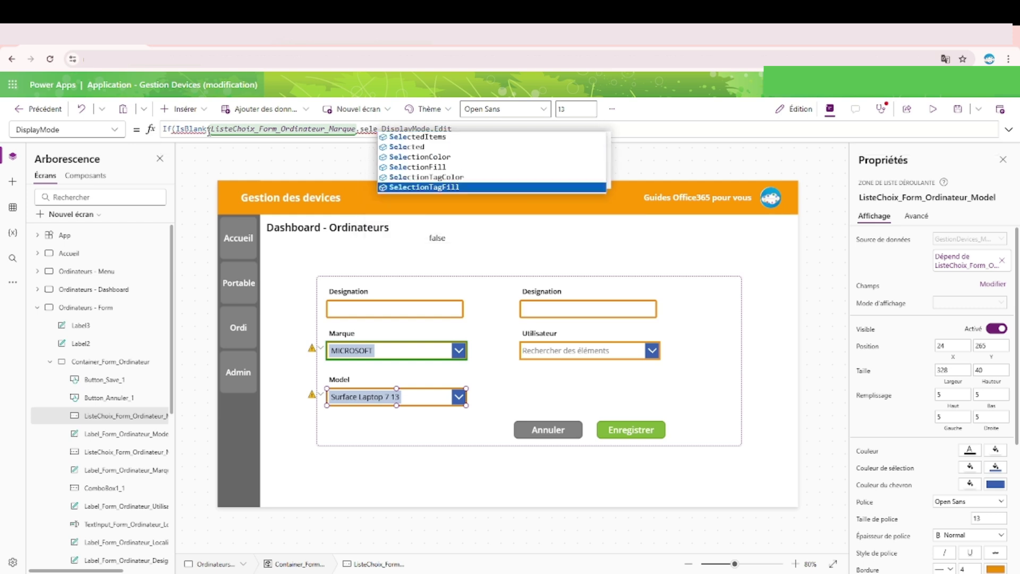
key(Down)
key(Down)
key(Tab)
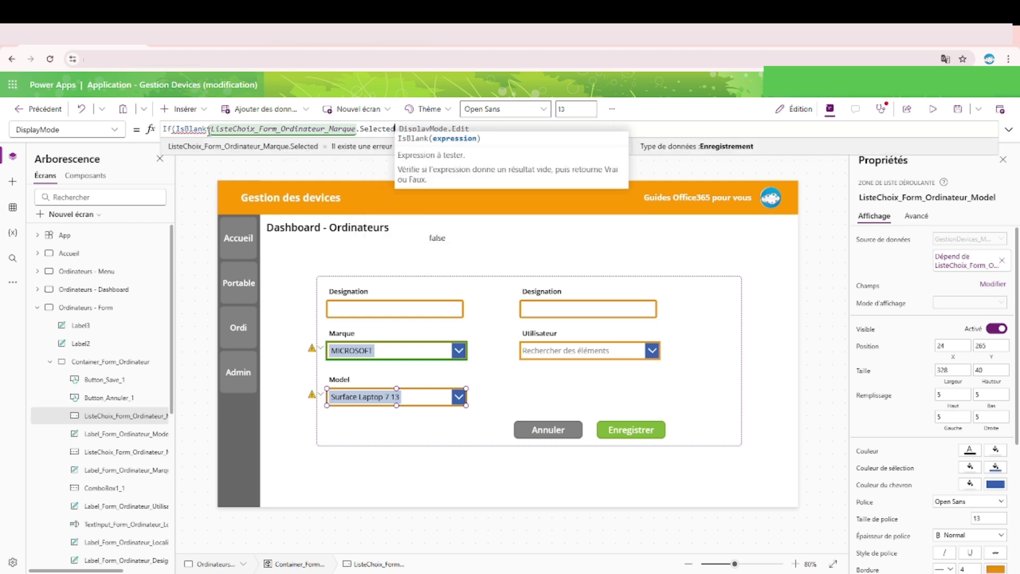
text();)
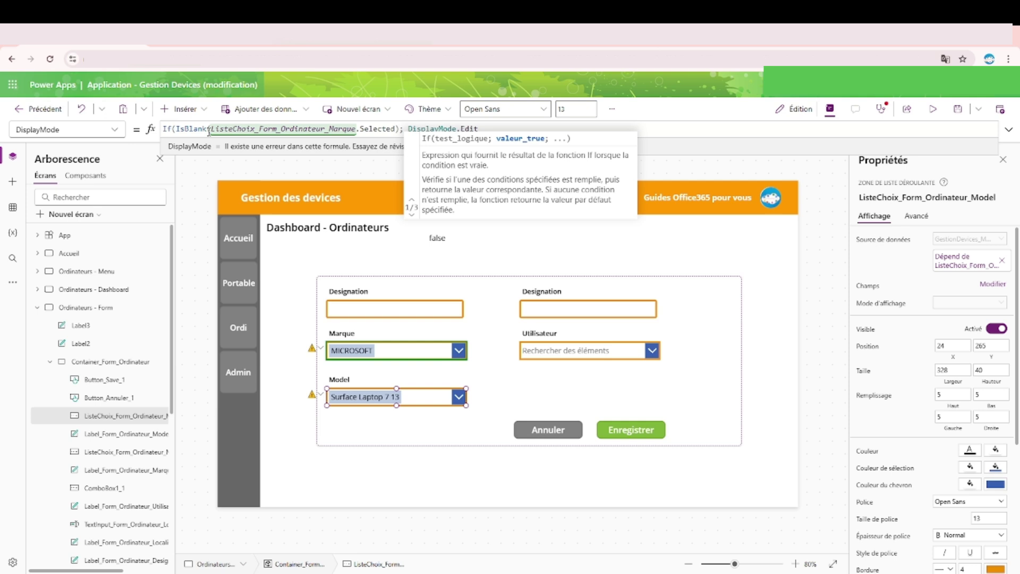
Complete Model's DisplayMode formula with DisplayMode.Disabled as the true result and DisplayMode.Edit as the alternative, closing the If
key(Right)
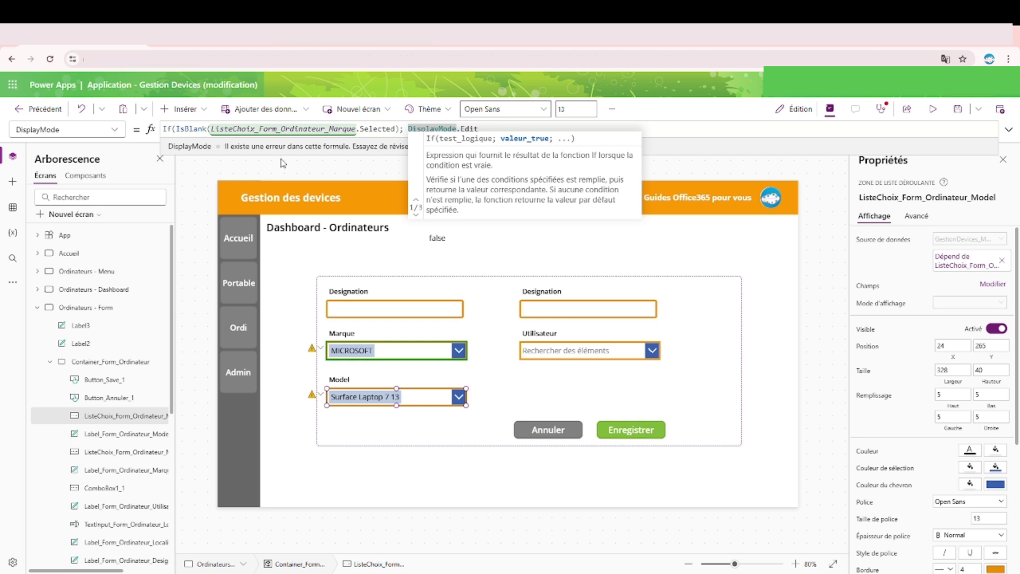
text(Displ)
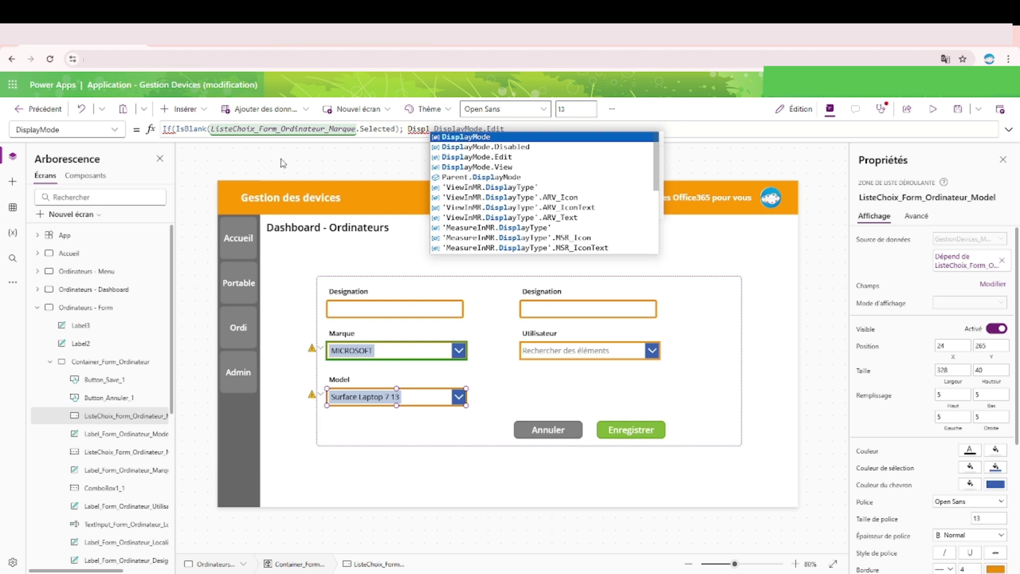
key(Down)
key(Tab)
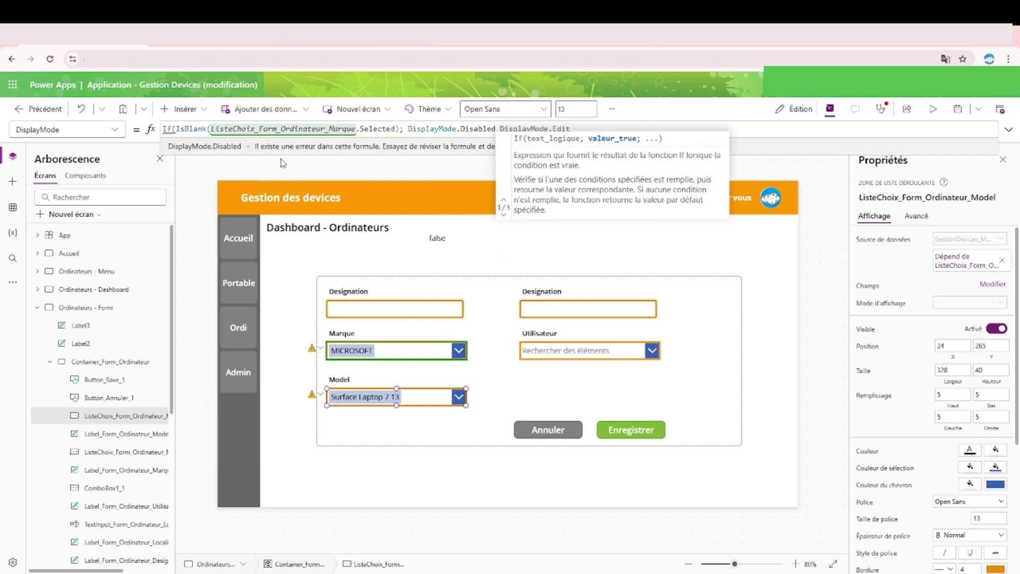
text(;)
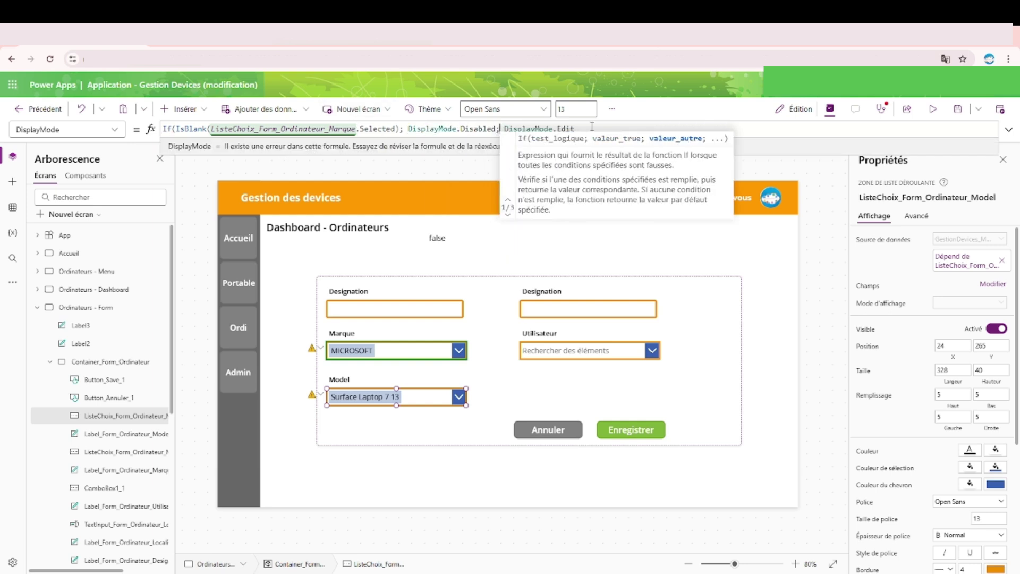
text())
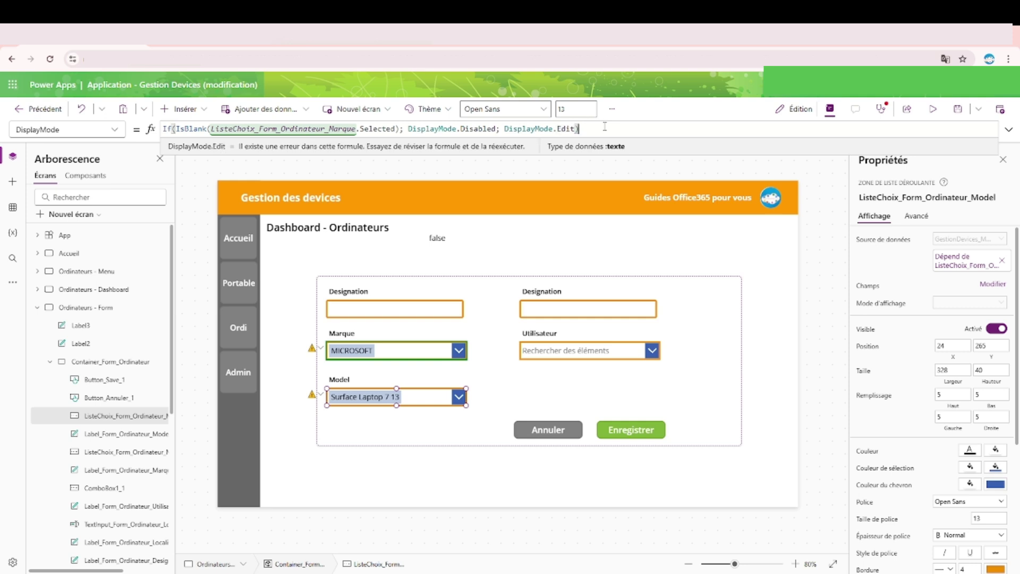
Test the Model combo box in the preview by clearing Model and Marque in turn, and return to the editor
click(933, 109)
click(375, 415)
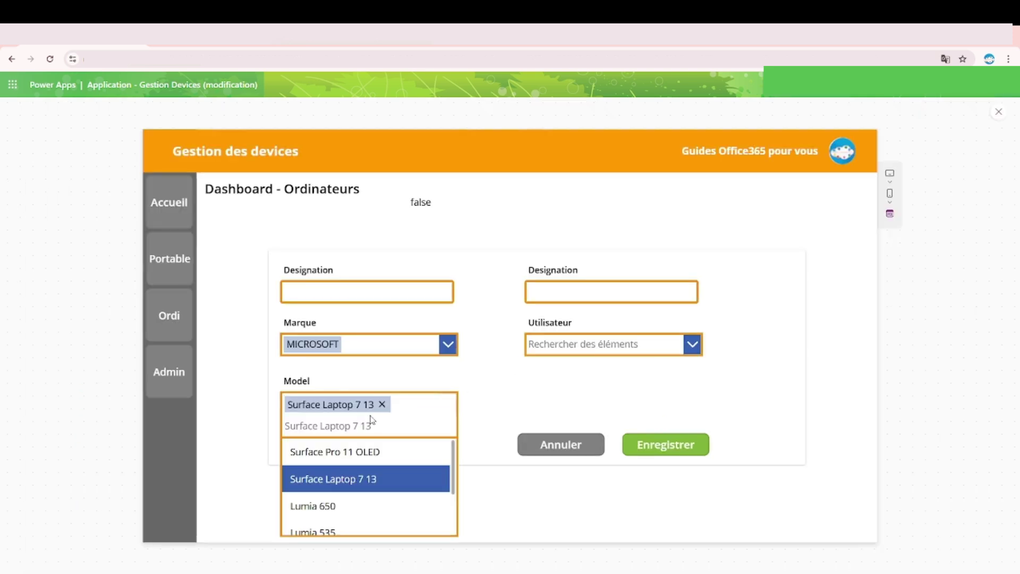
click(383, 404)
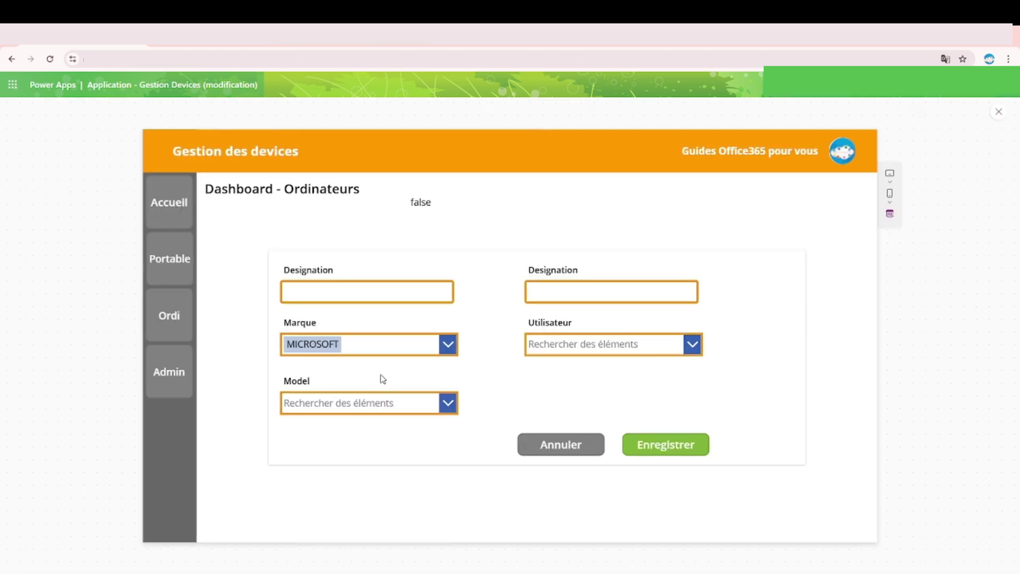
click(357, 408)
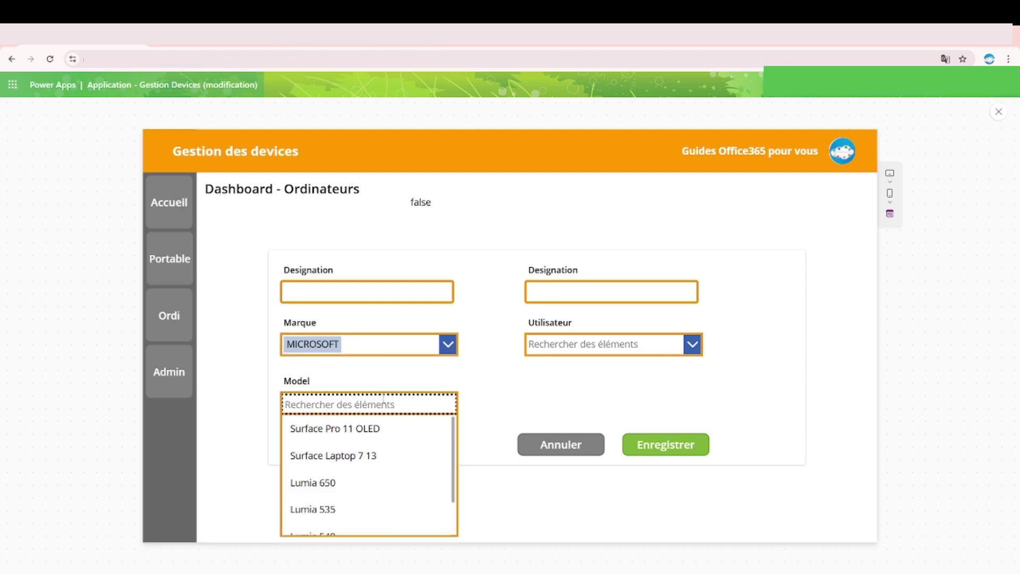
click(355, 346)
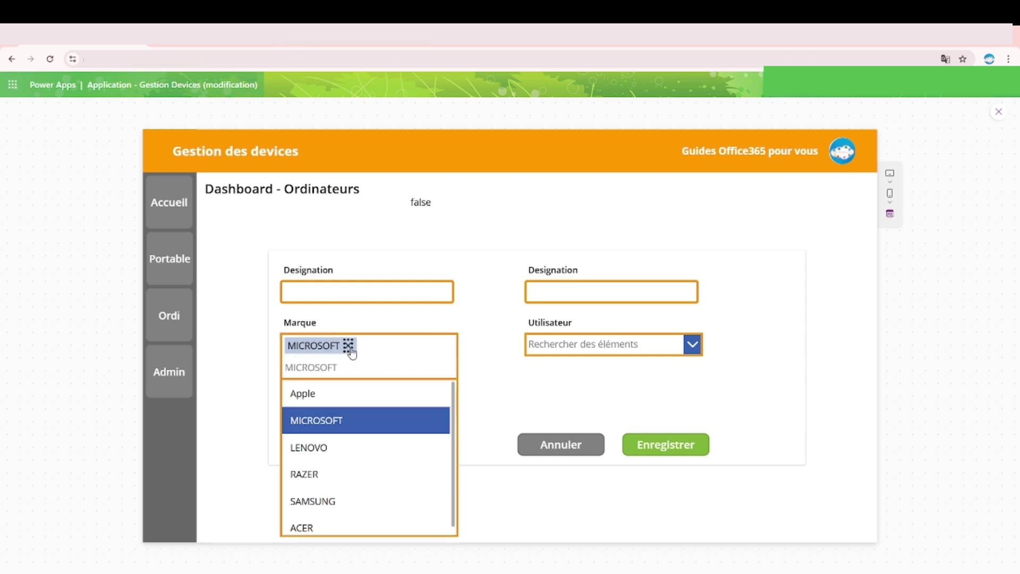
click(348, 346)
click(405, 326)
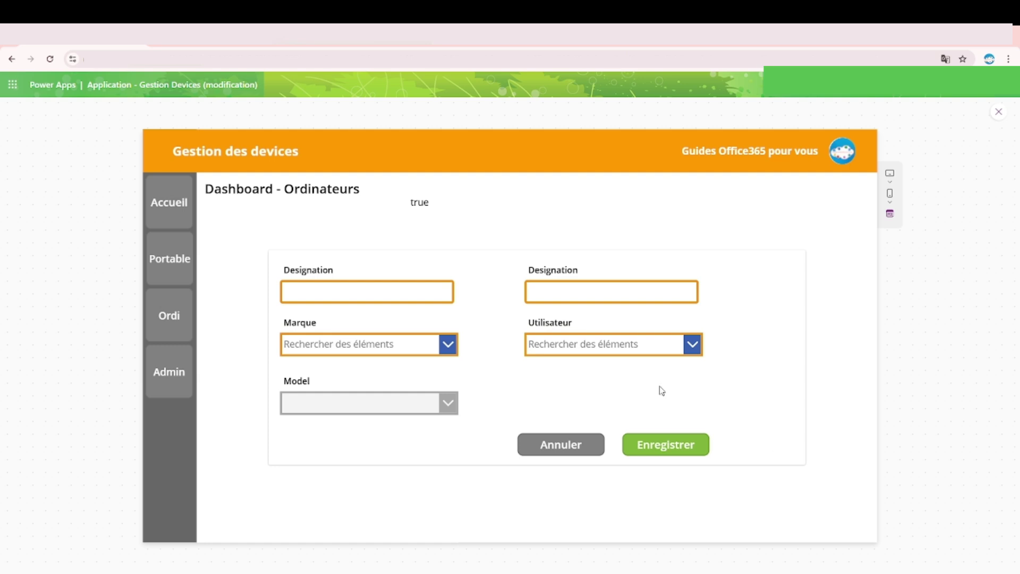
key(Escape)
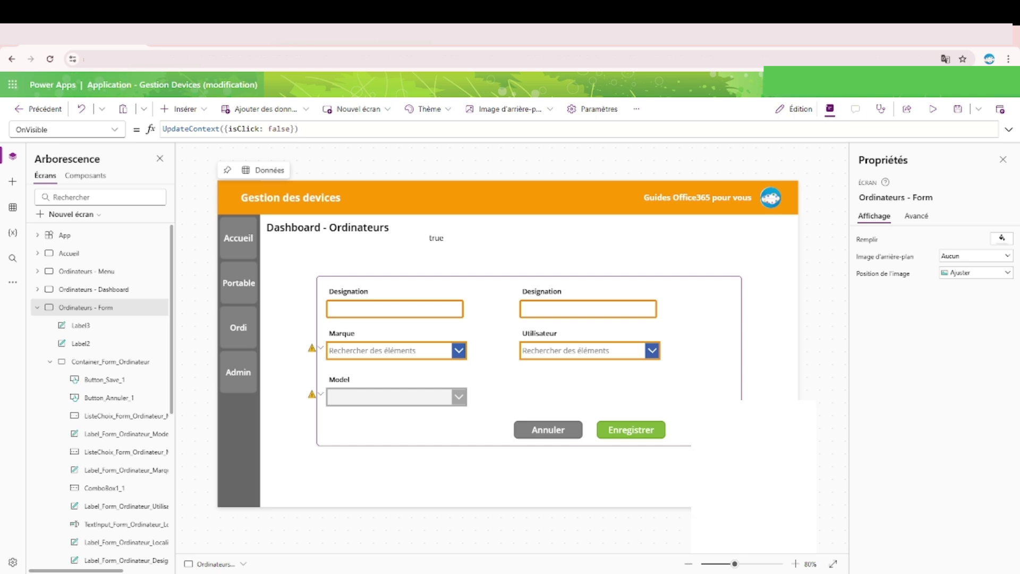
Replace the Utilisateur combo box's Items formula with Choices(GestionDevices_Devices
click(588, 350)
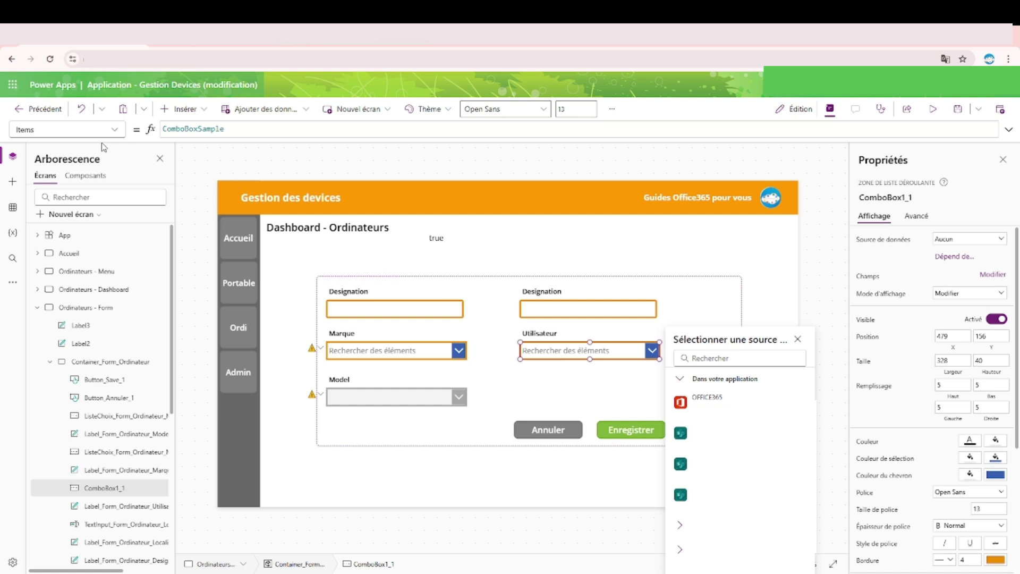
double_click(213, 128)
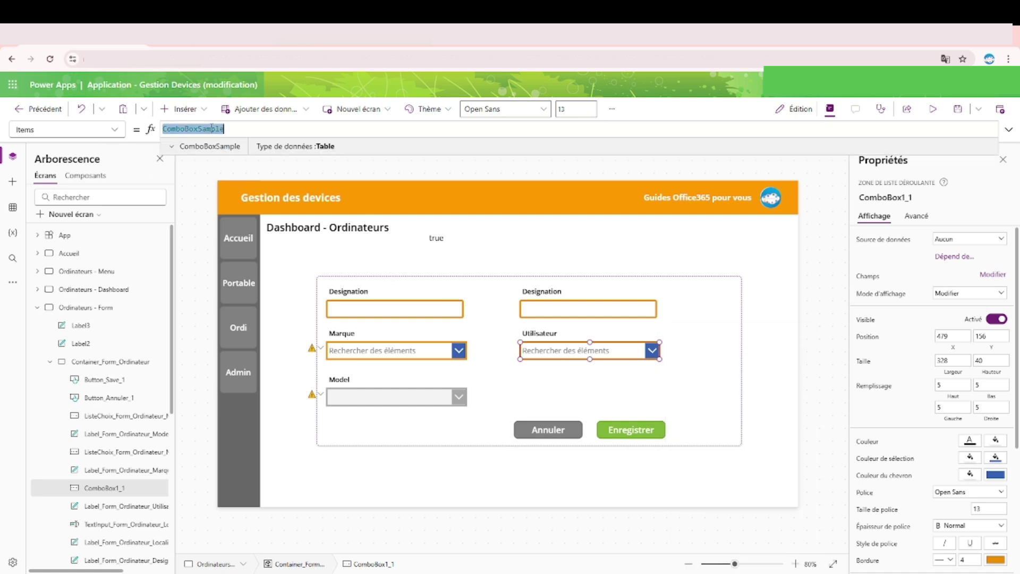
text(Cho)
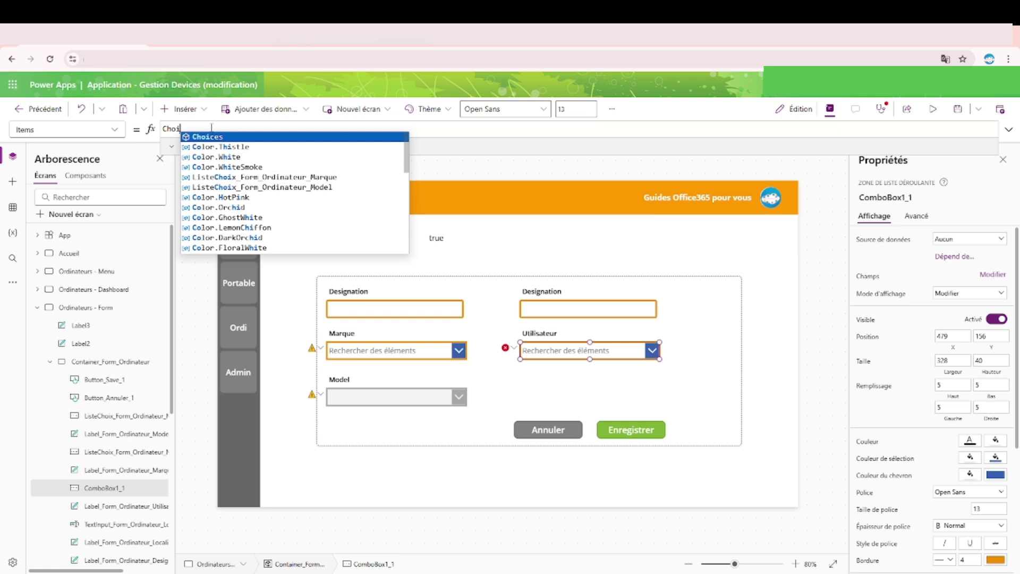
key(Tab)
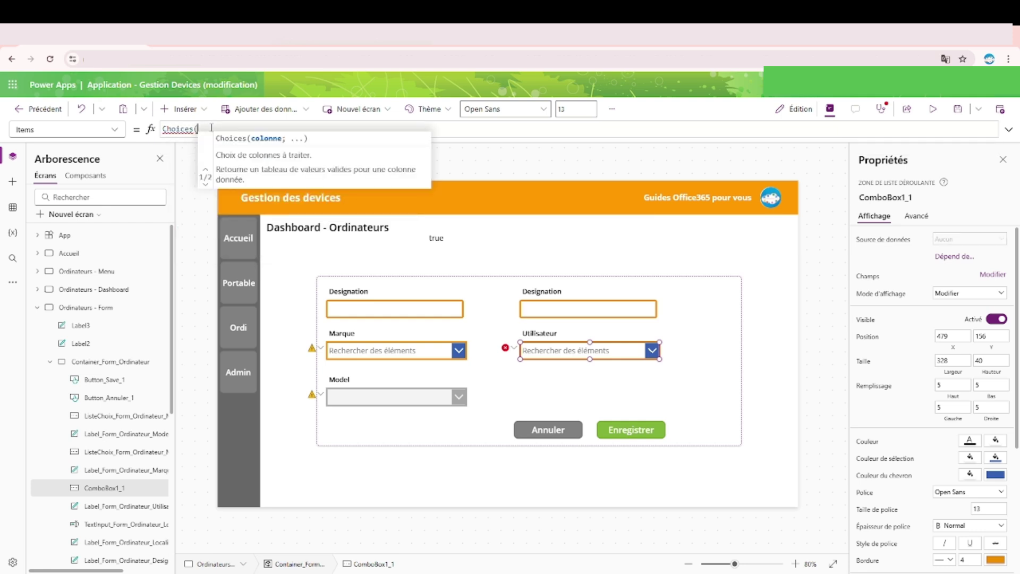
text(ges)
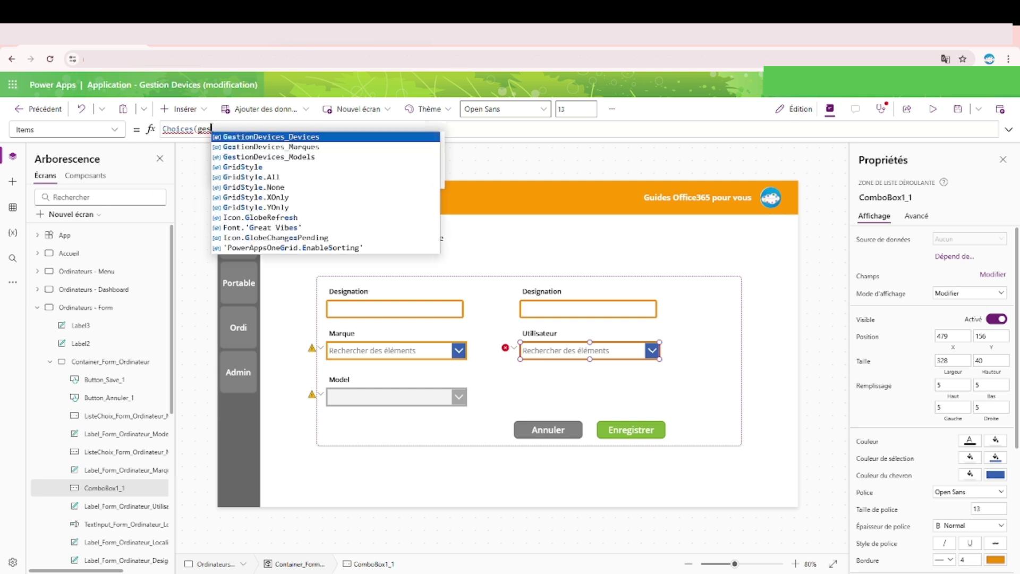
key(Tab)
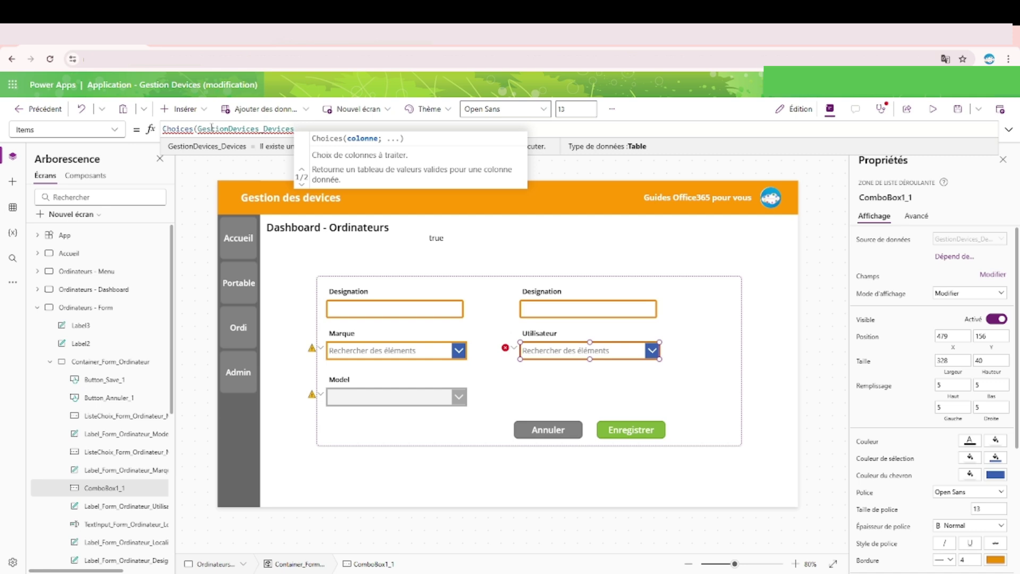
Complete the Utilisateur combo box's Items formula as Choices(GestionDevices_Devices.Utilisateur)
text(.U)
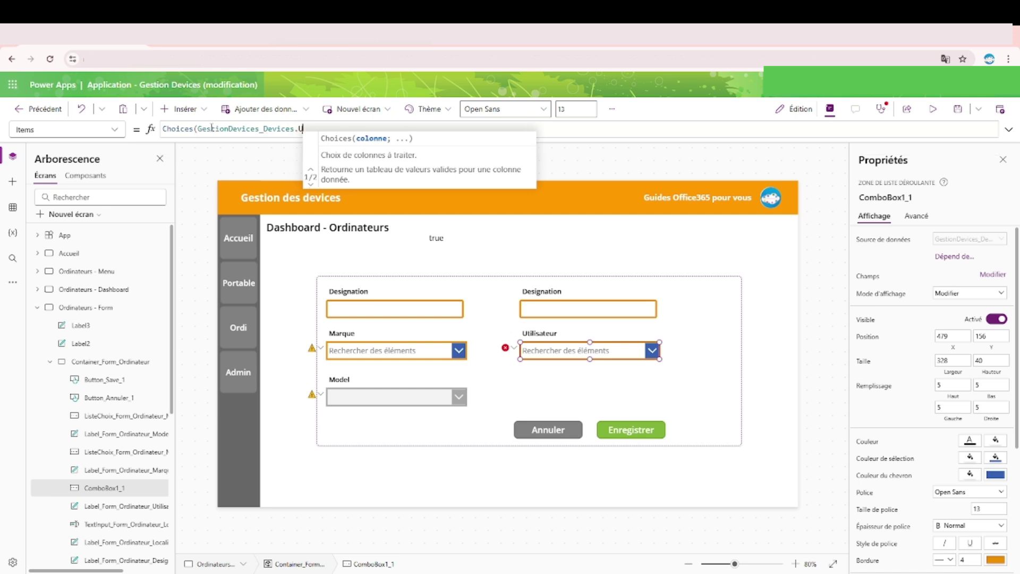
text(tilisateur)
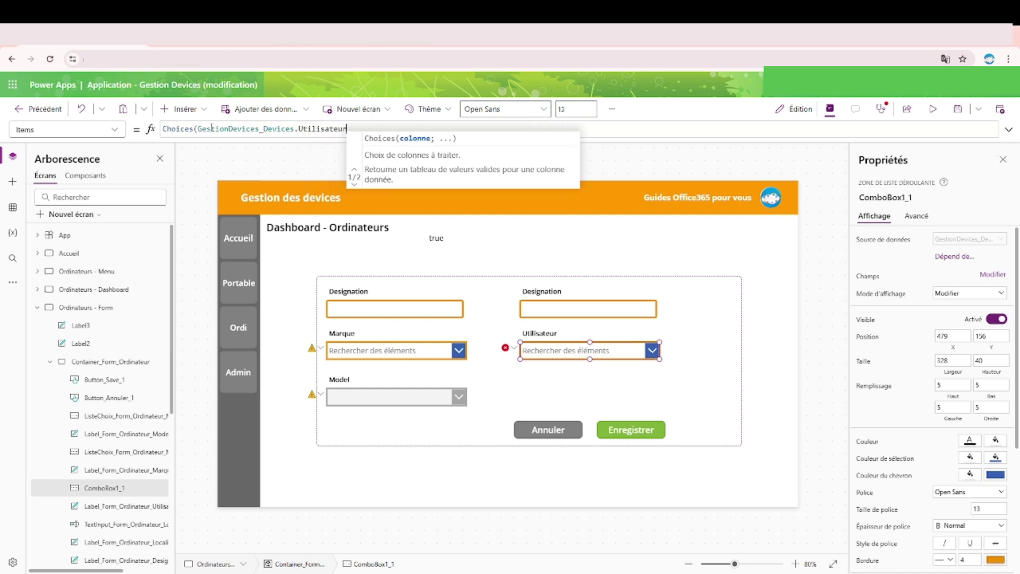
text())
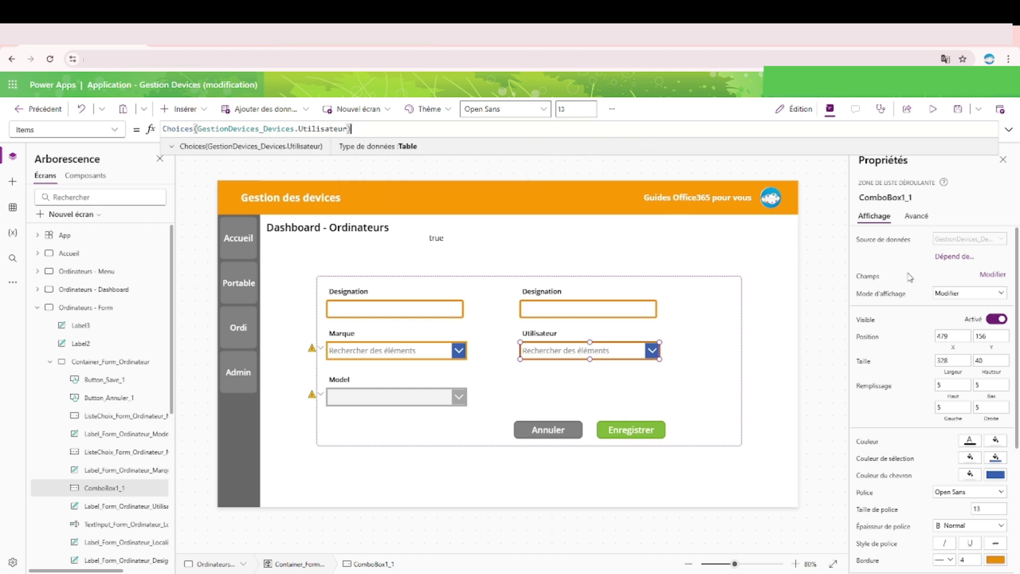
Set both the primary text and the SearchField of the Utilisateur combo box to DisplayName
click(989, 277)
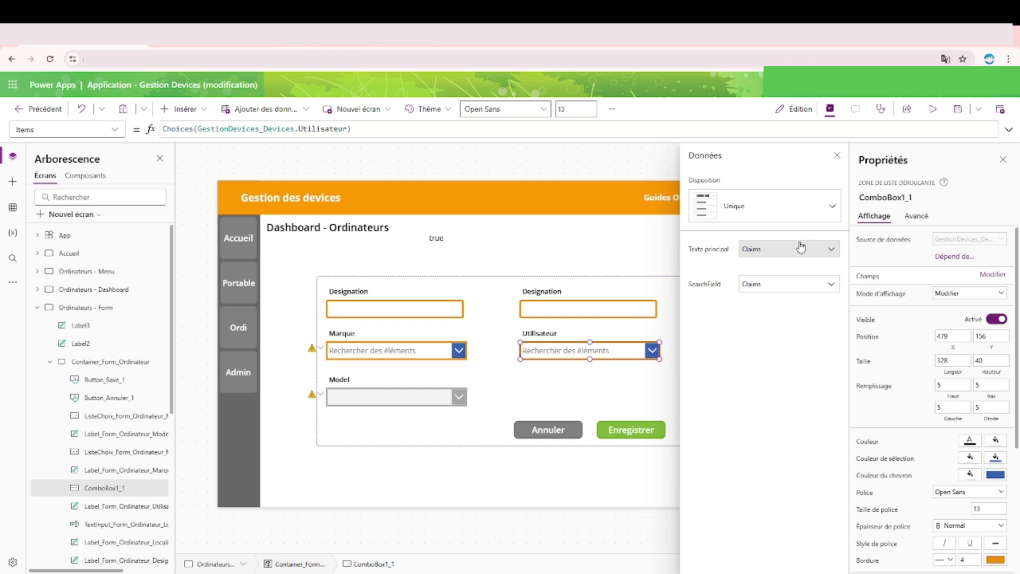
click(801, 247)
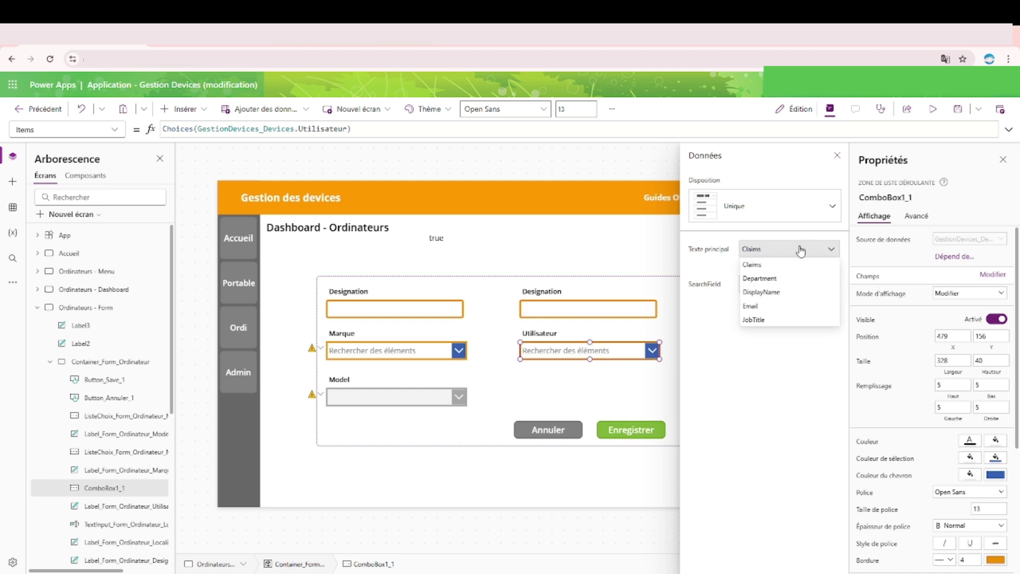
click(786, 292)
click(788, 295)
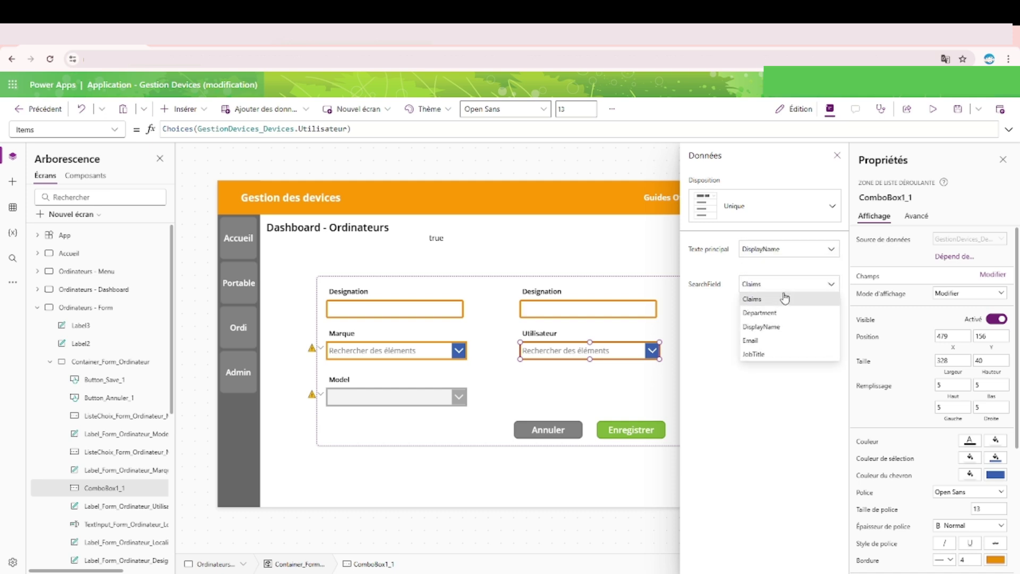
click(797, 327)
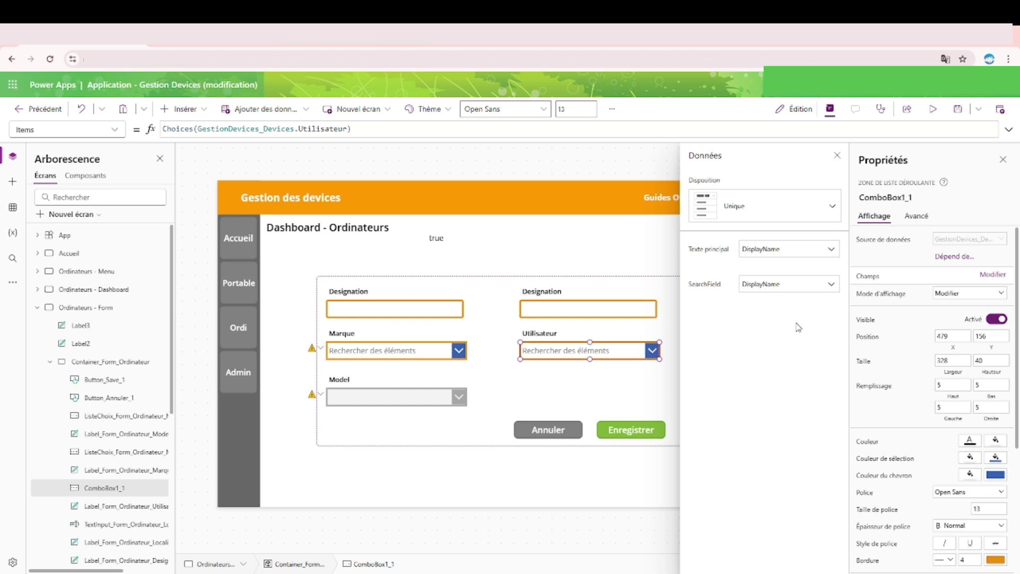
click(837, 155)
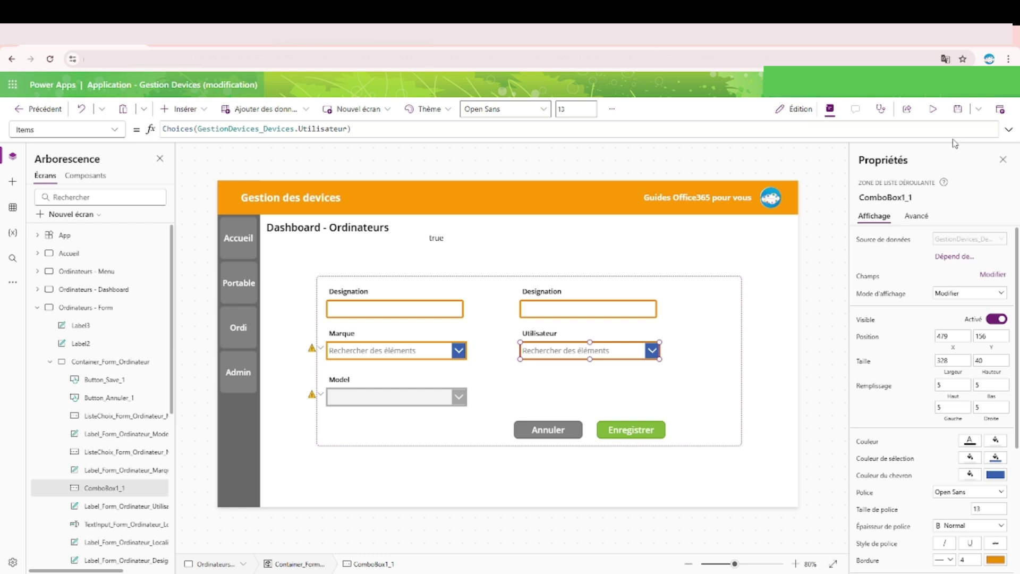
Preview the app, search the Utilisateur combo box for a person's first name, and return to editing
click(934, 109)
click(669, 345)
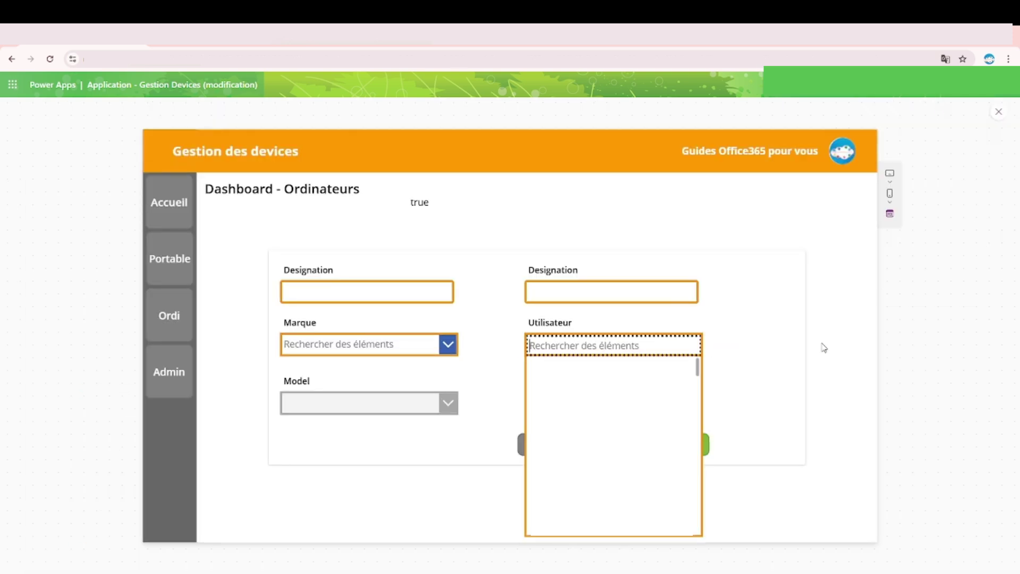
text(nicol)
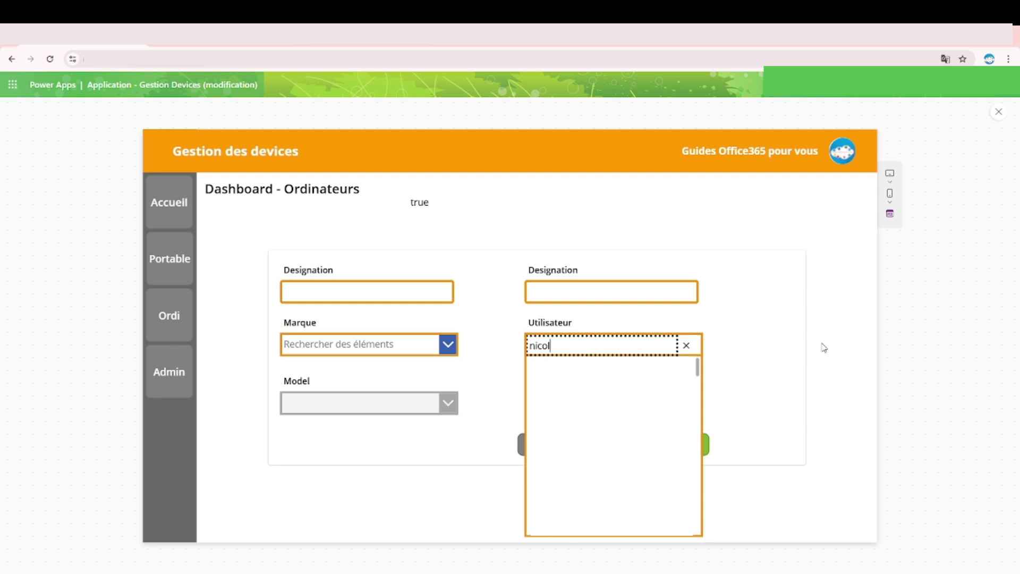
text(as)
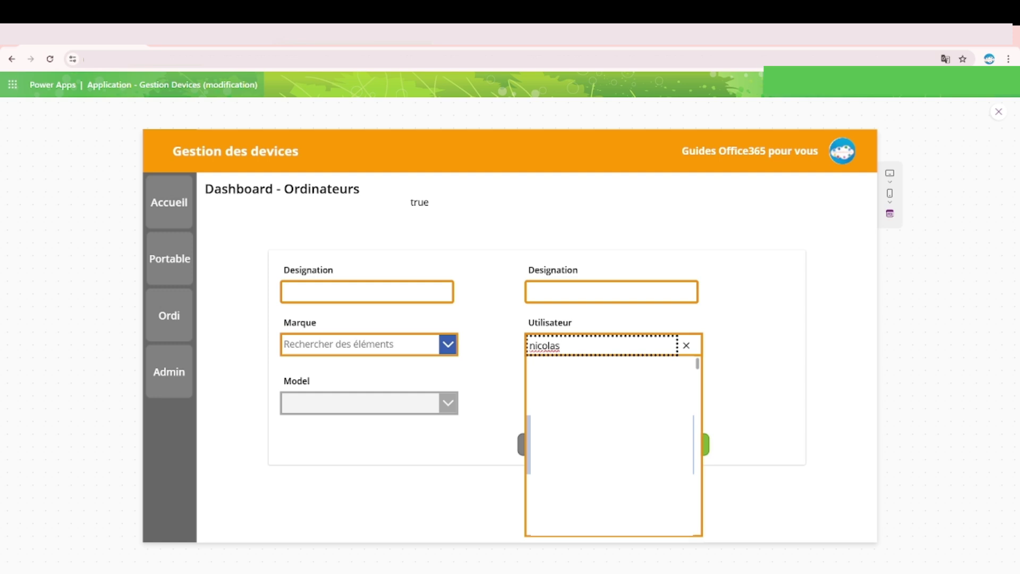
click(771, 354)
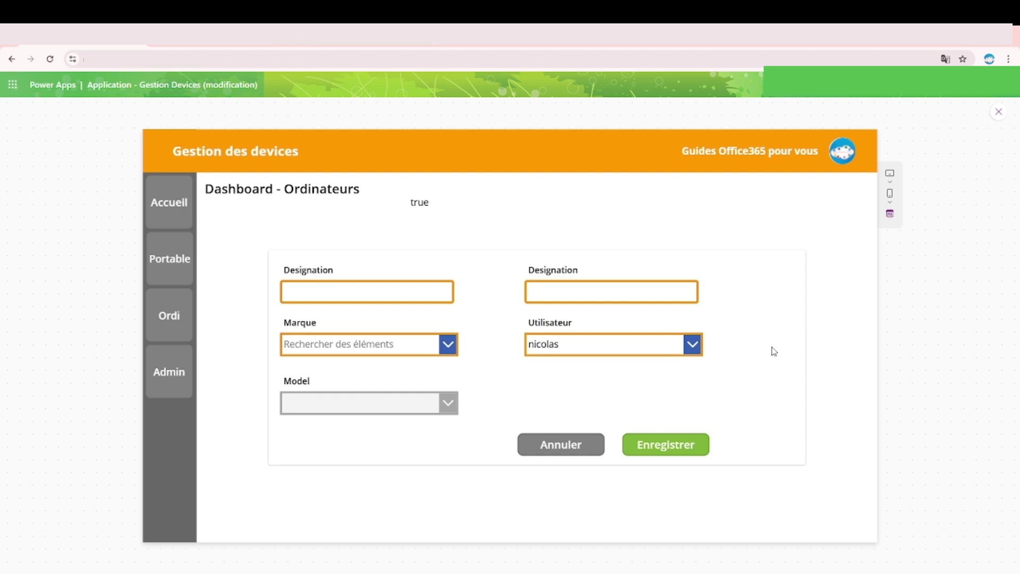
click(998, 118)
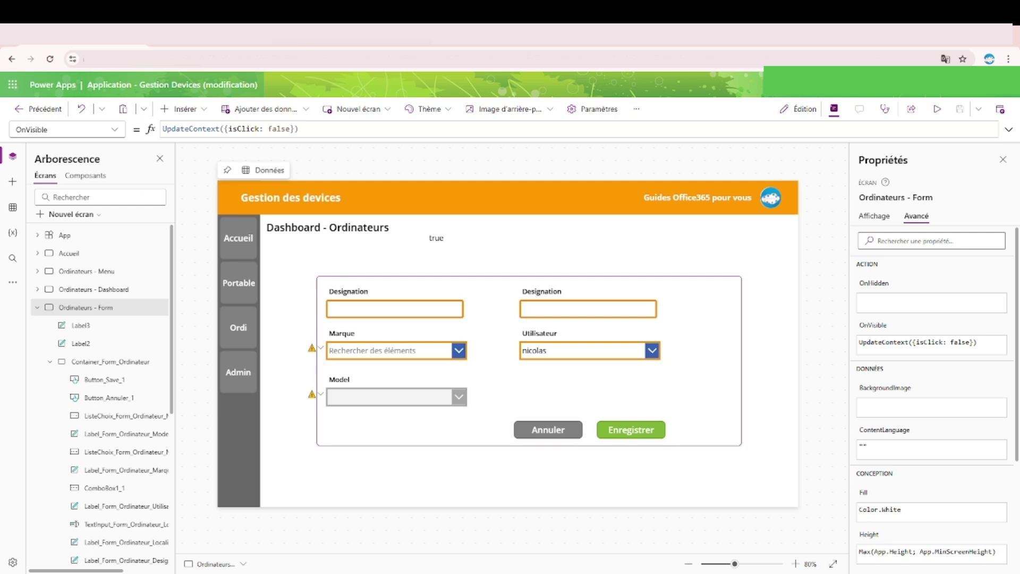
Replace the OnSelect formula of the Enregistrer button with the start of a Patch( call
click(639, 427)
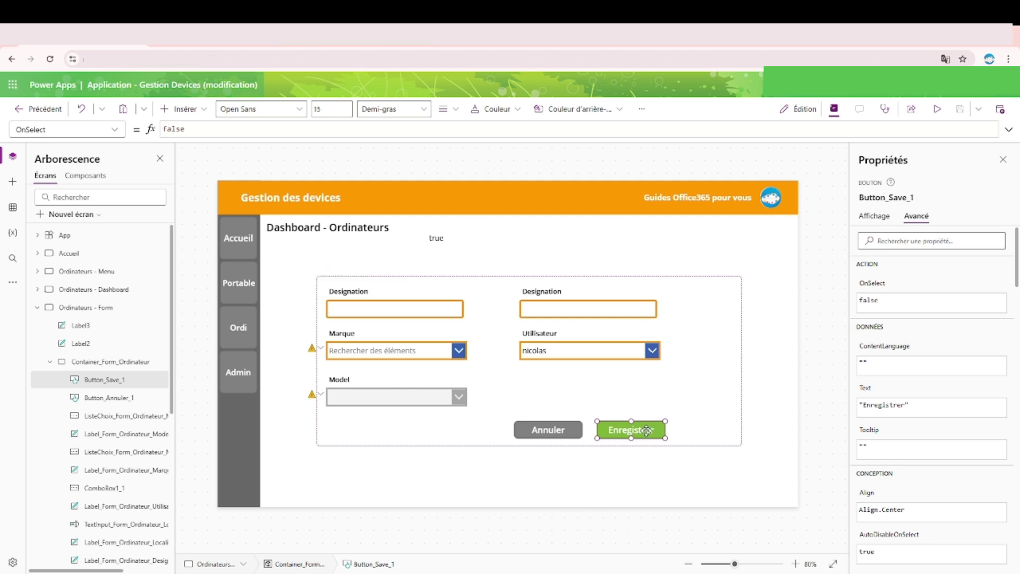
click(874, 283)
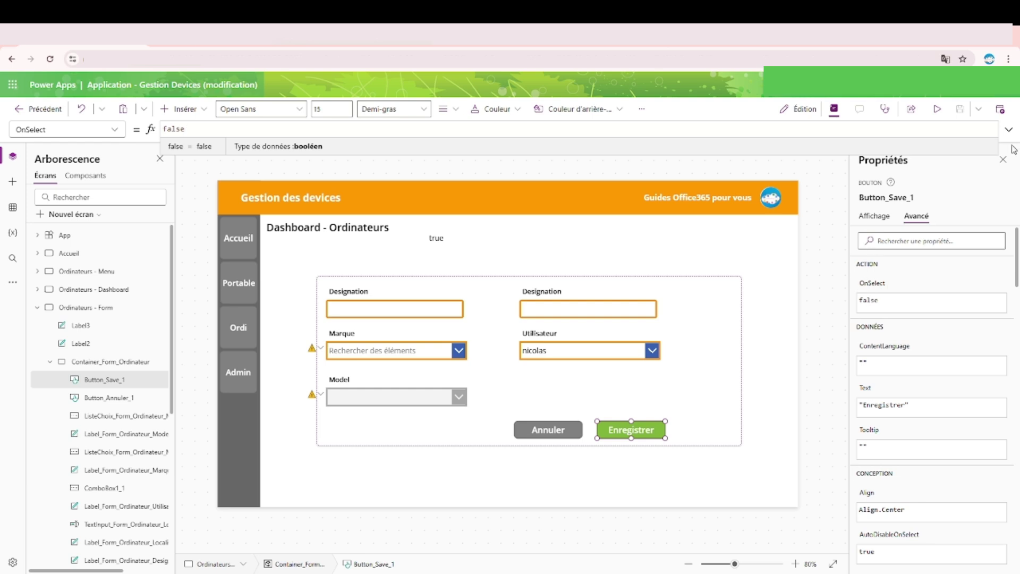
click(1009, 129)
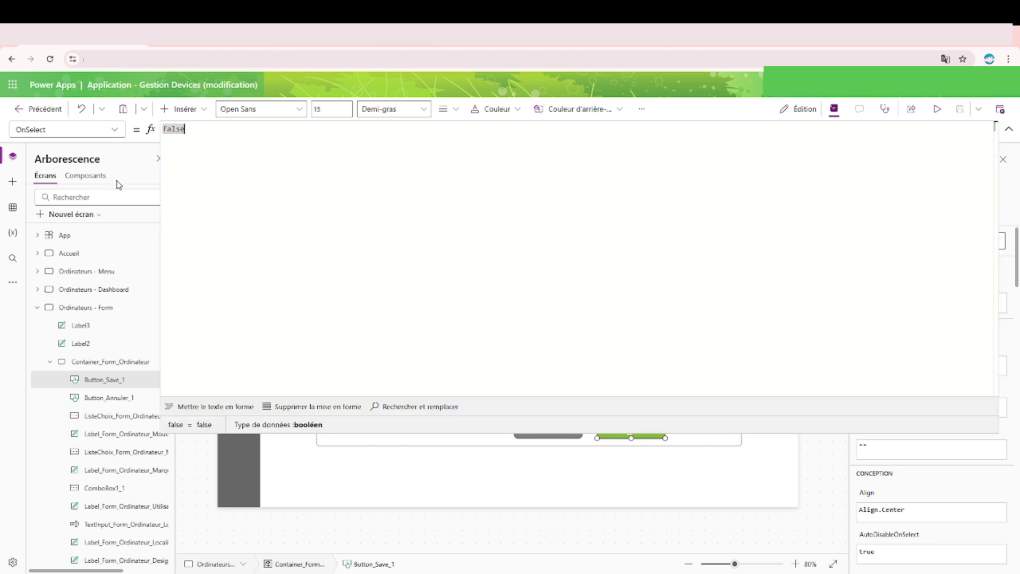
key(End)
text(Patch)
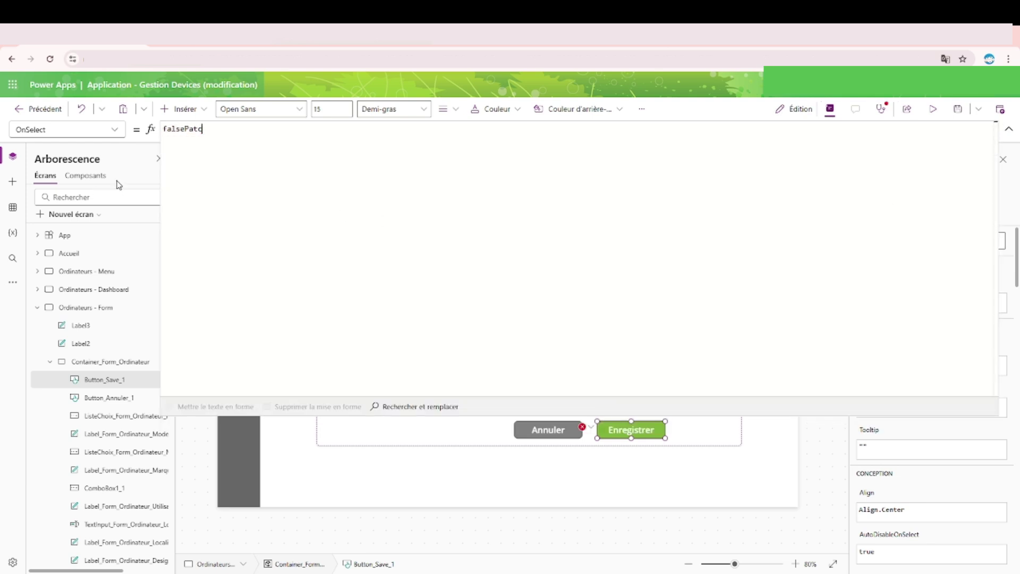
key(BackSpace)
key(BackSpace)
key(BackSpace)
key(BackSpace)
key(BackSpace)
key(BackSpace)
key(BackSpace)
key(BackSpace)
key(BackSpace)
key(BackSpace)
text(P)
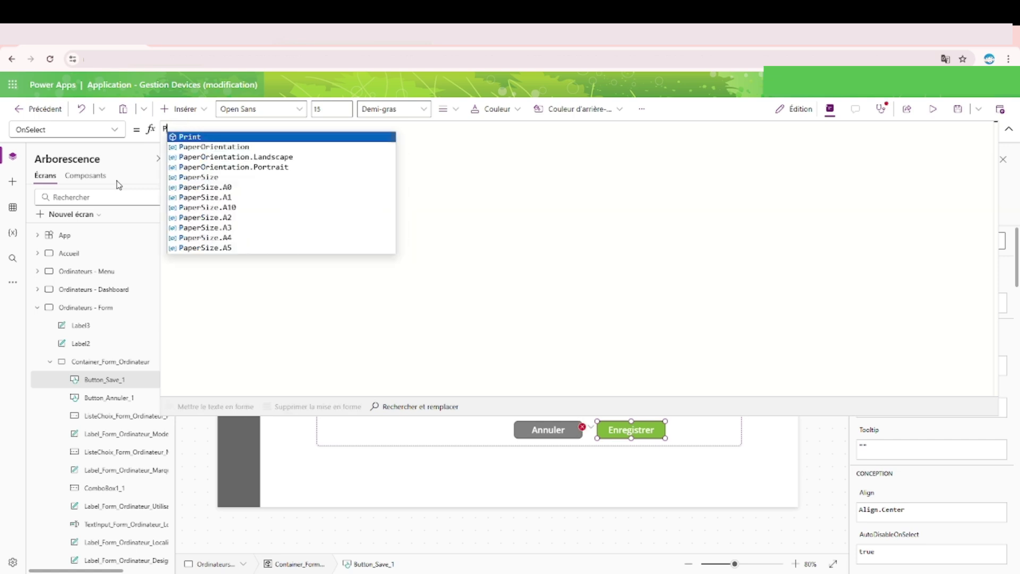
text(atch()
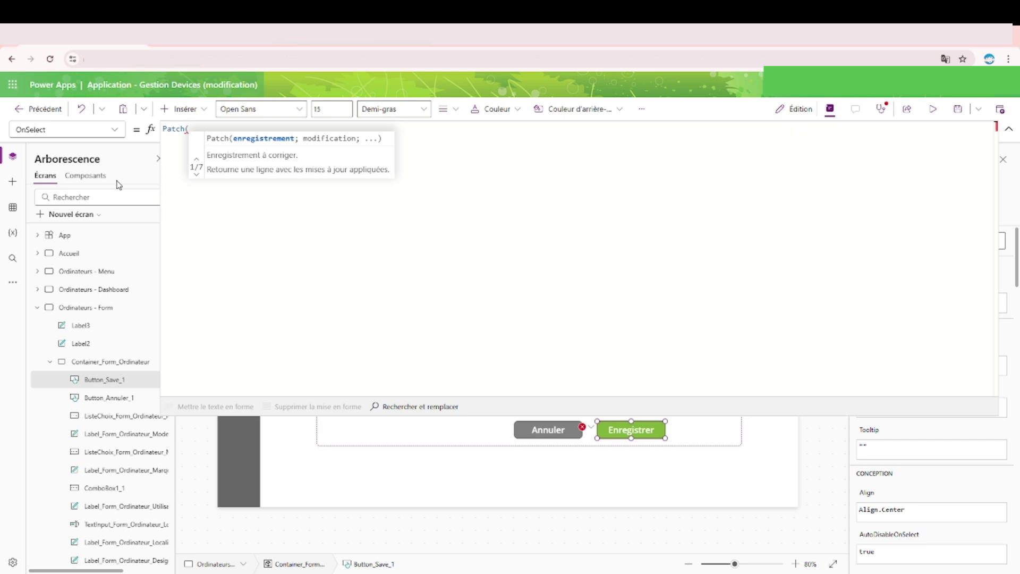
Give the Patch call GestionDevices_Devices as data source and an empty record {}, and close its parenthesis
key(shift+Return)
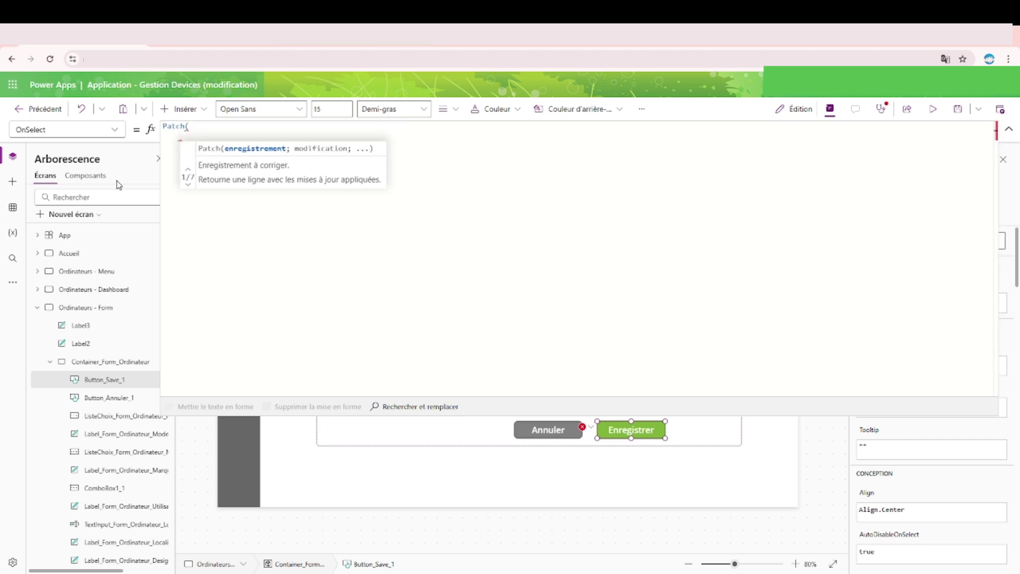
text(gestion)
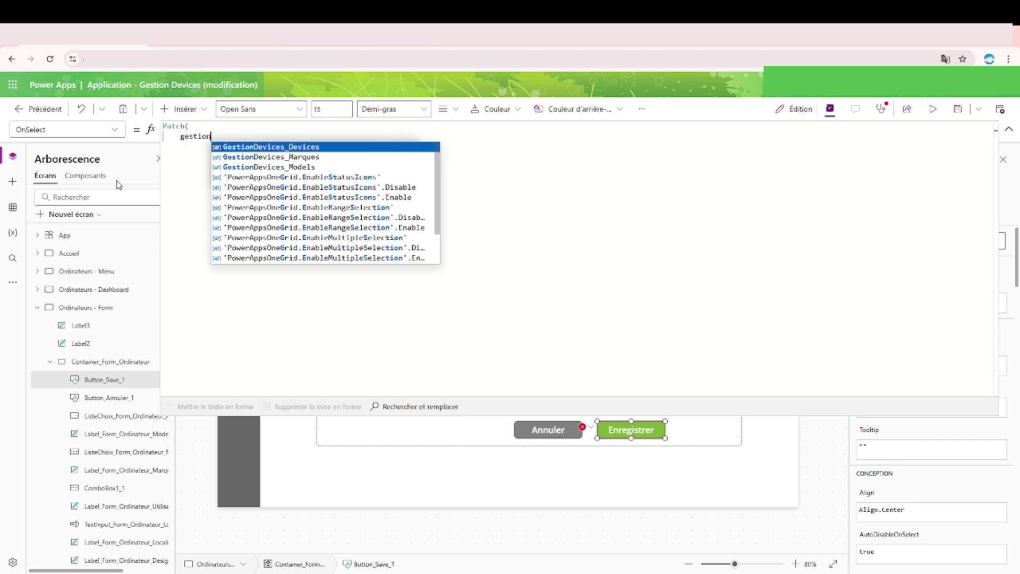
key(Tab)
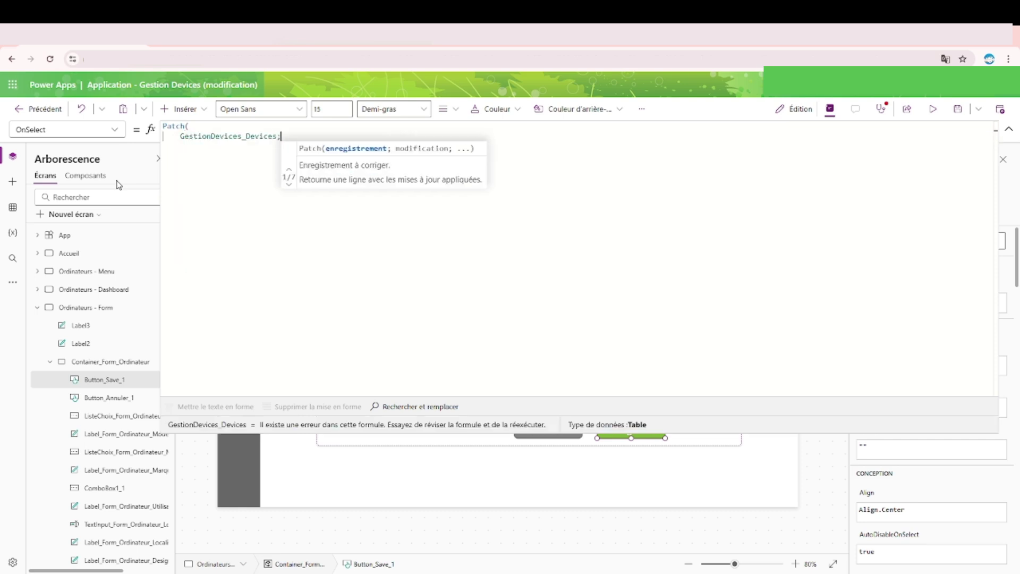
text(;)
key(shift+Return)
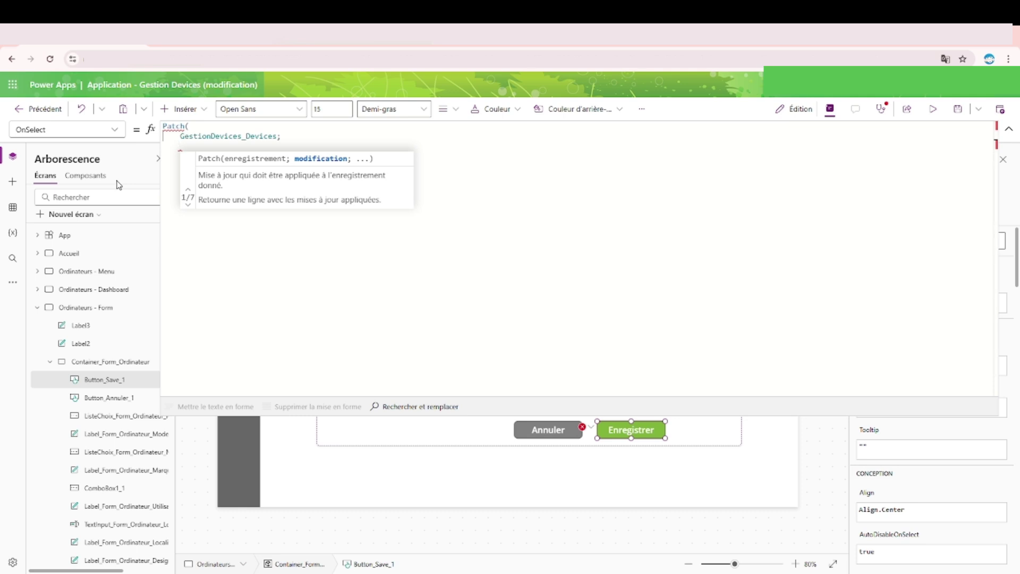
text({})
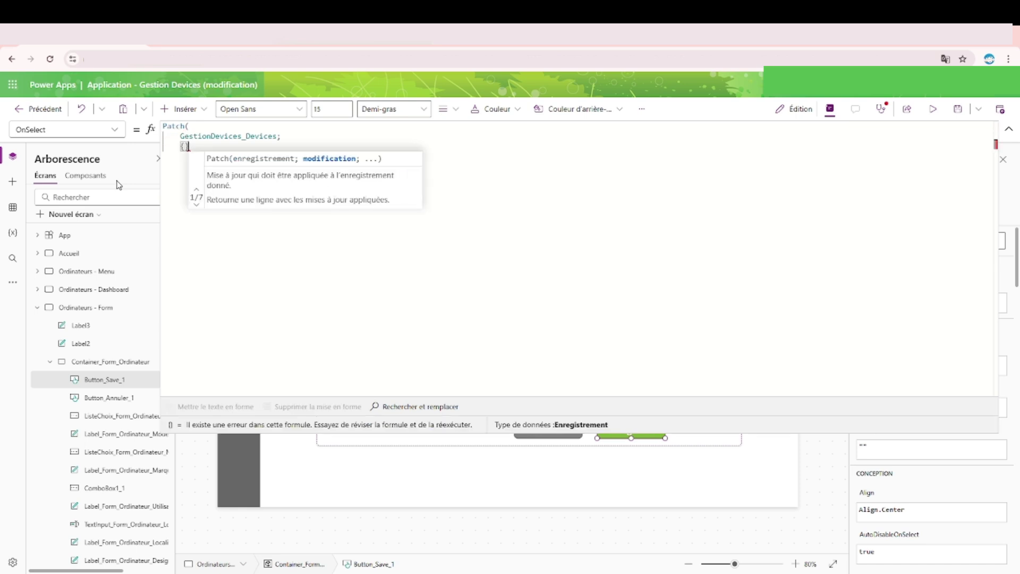
key(Return)
text())
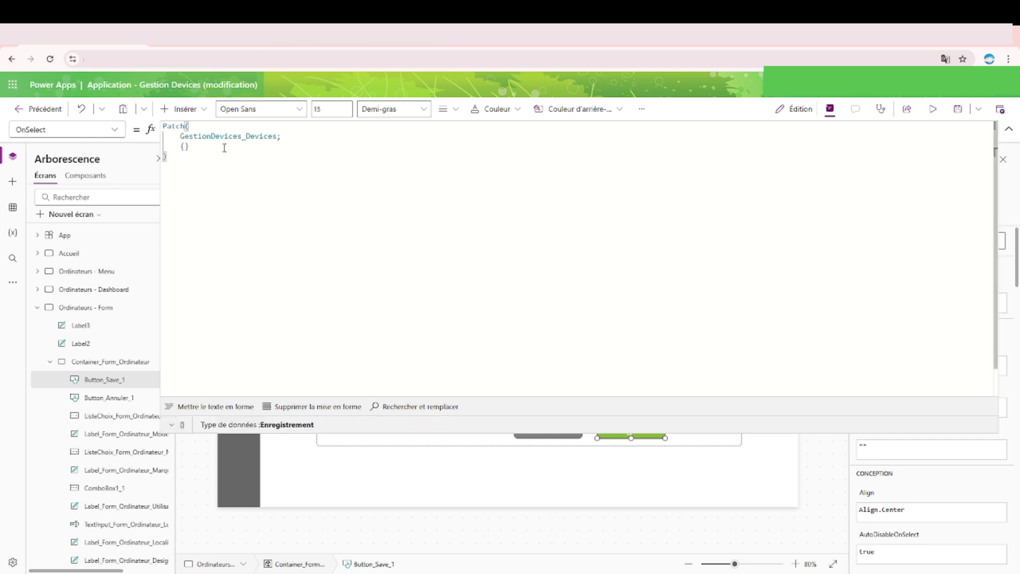
Spread the Patch record's braces over separate lines and add the field Statut: ""; inside them
click(197, 144)
key(Return)
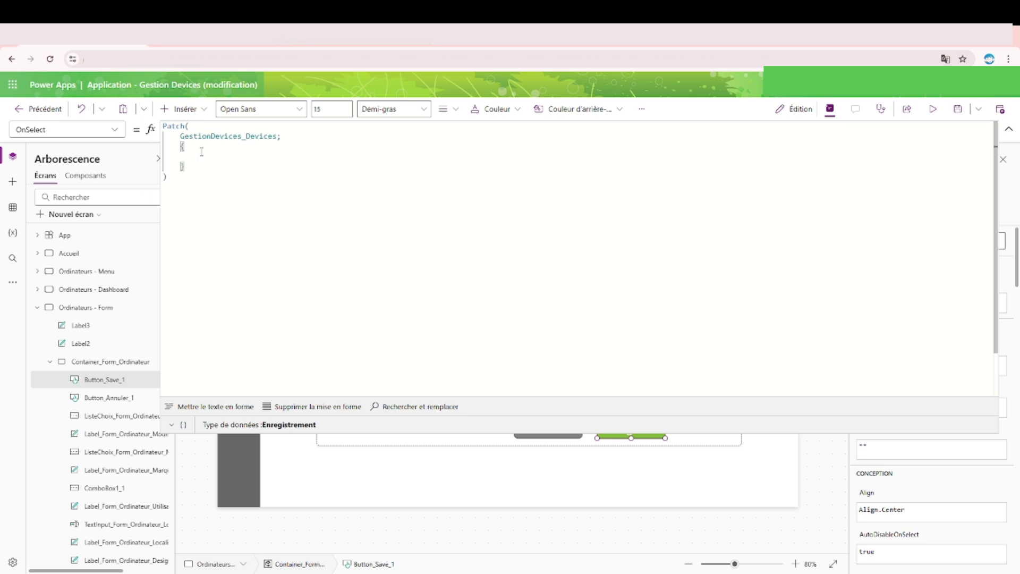
text(sta)
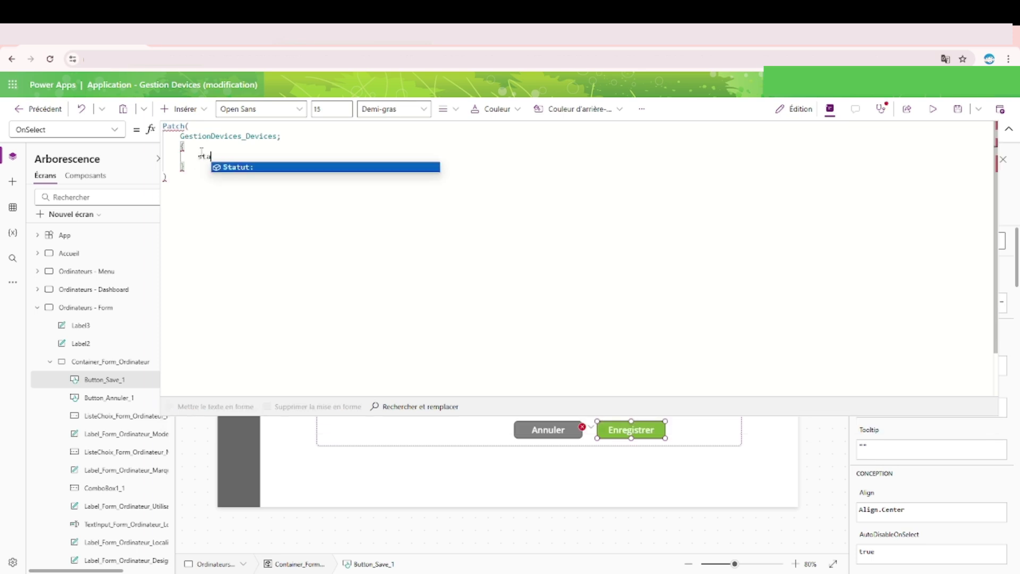
key(Tab)
text(")
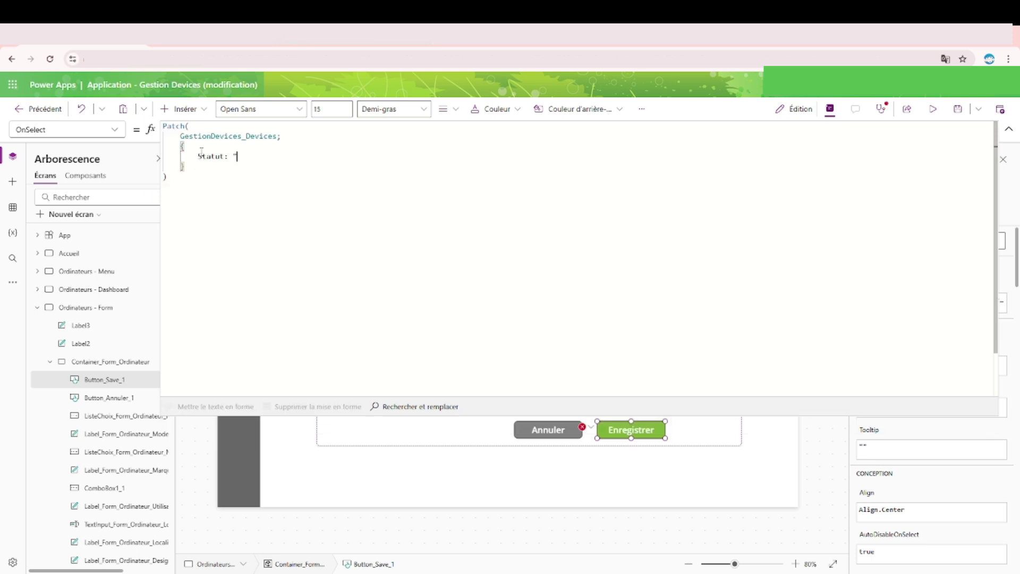
text(")
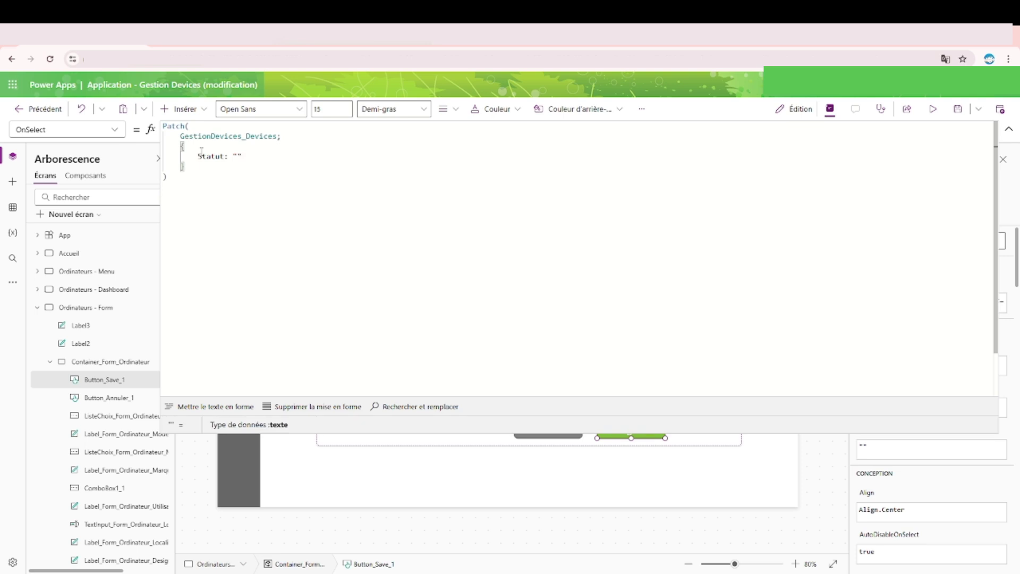
text(;)
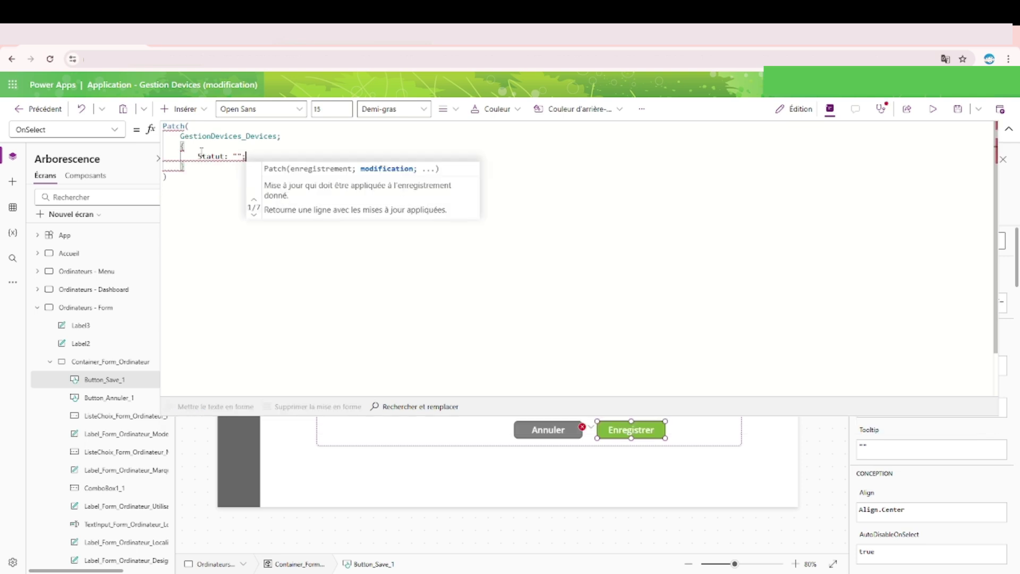
Add the field Designation: ""; on a new line below Statut in the Patch record
key(shift+Return)
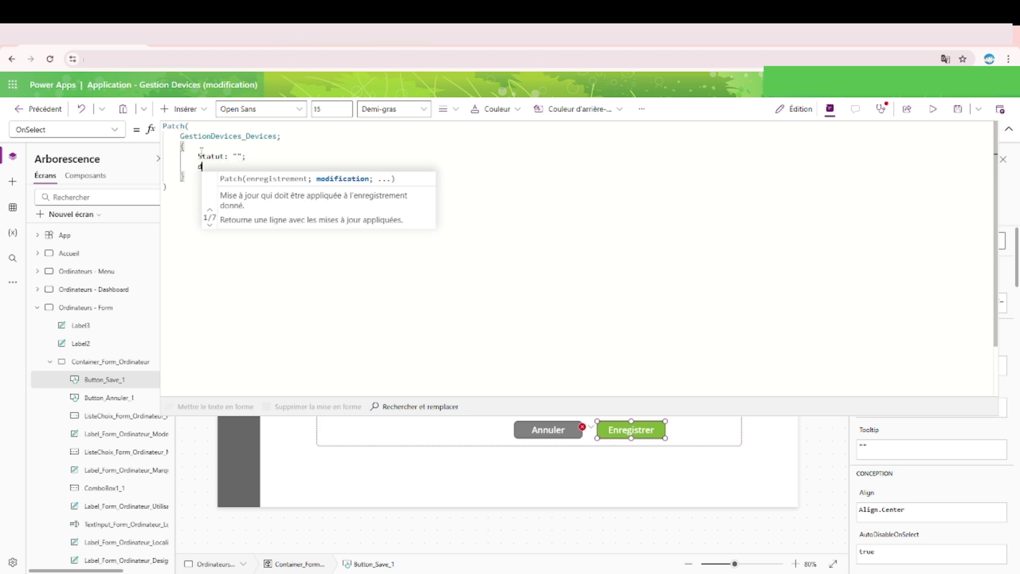
text(De)
key(Tab)
text("";)
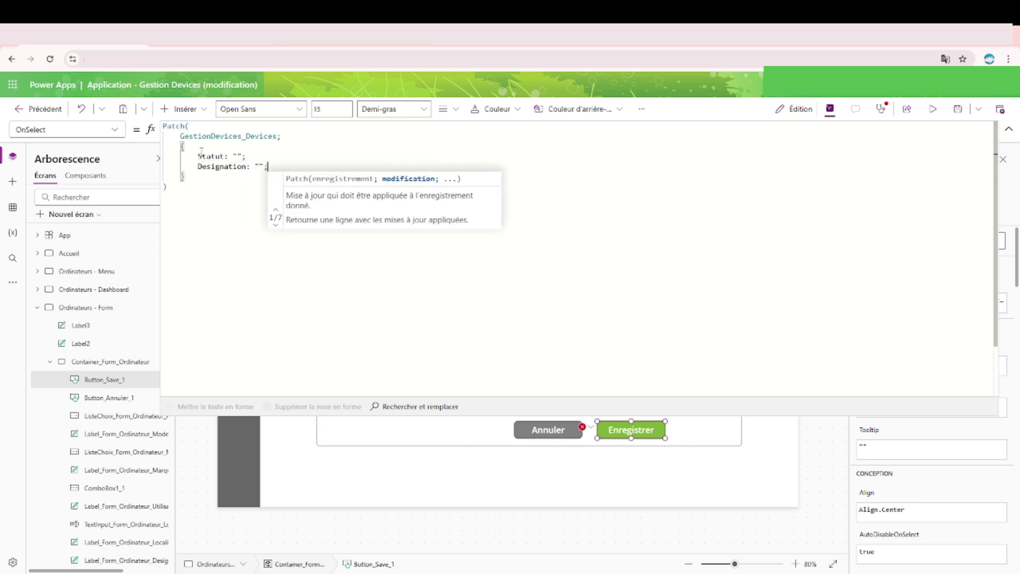
Add the Localisation field below Designation in the Patch record and start another line
key(shift+Return)
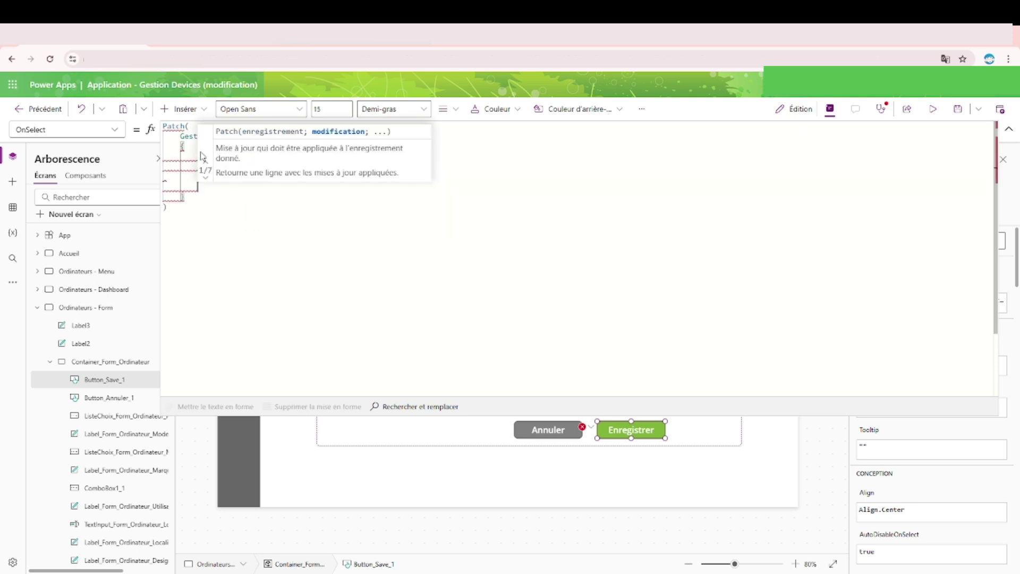
text(Lo)
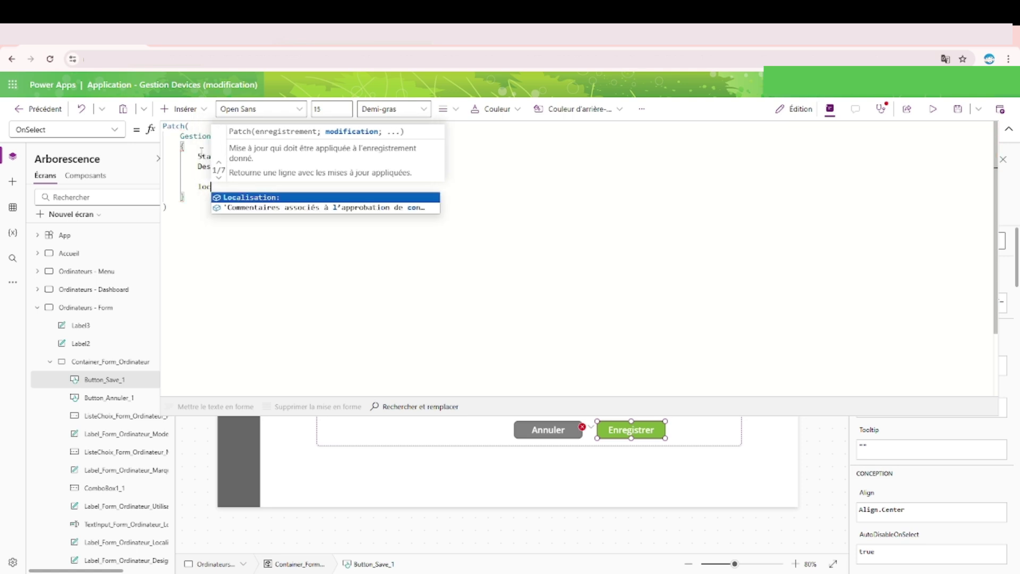
key(Tab)
key(shift+Return)
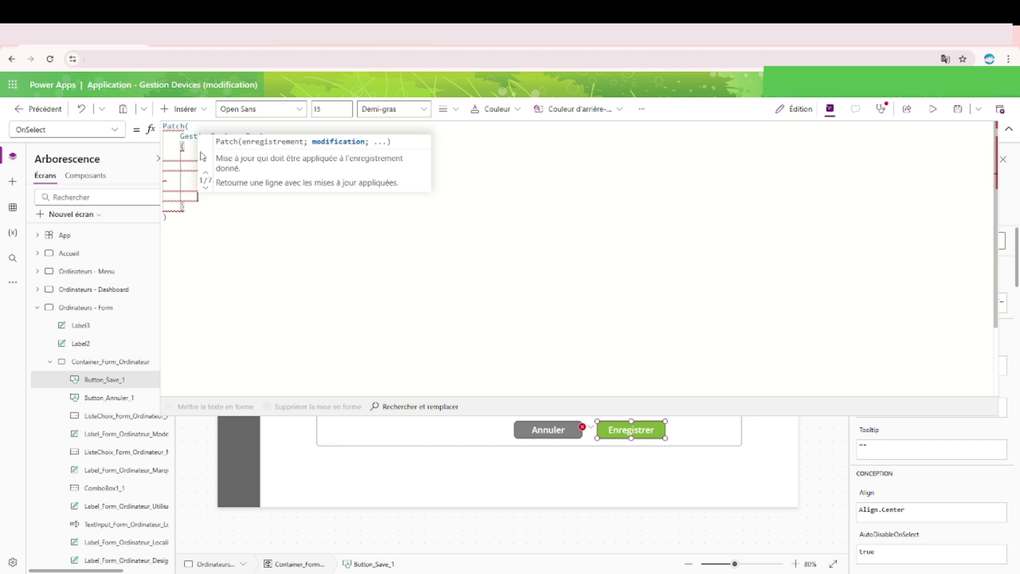
Add the field Utilisateur: false; below Localisation in the Patch record and start another line
text(Util)
key(Tab)
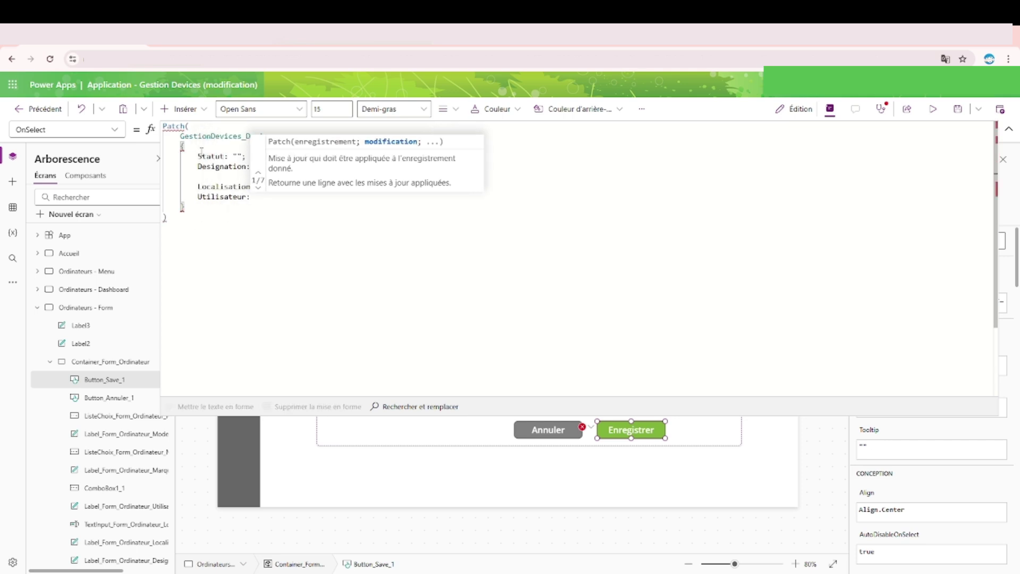
text(null)
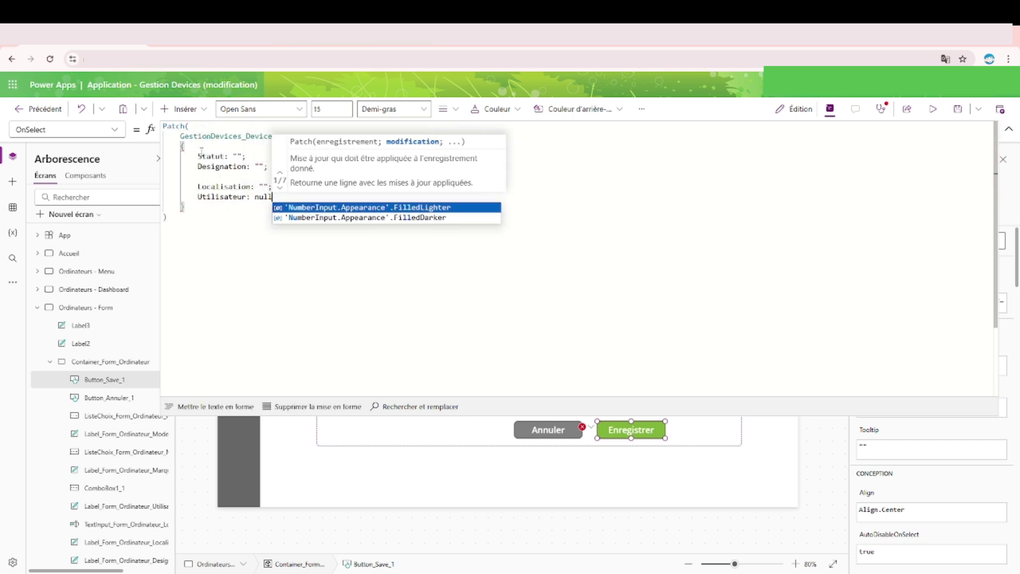
key(BackSpace)
key(BackSpace)
key(BackSpace)
key(BackSpace)
text(fals)
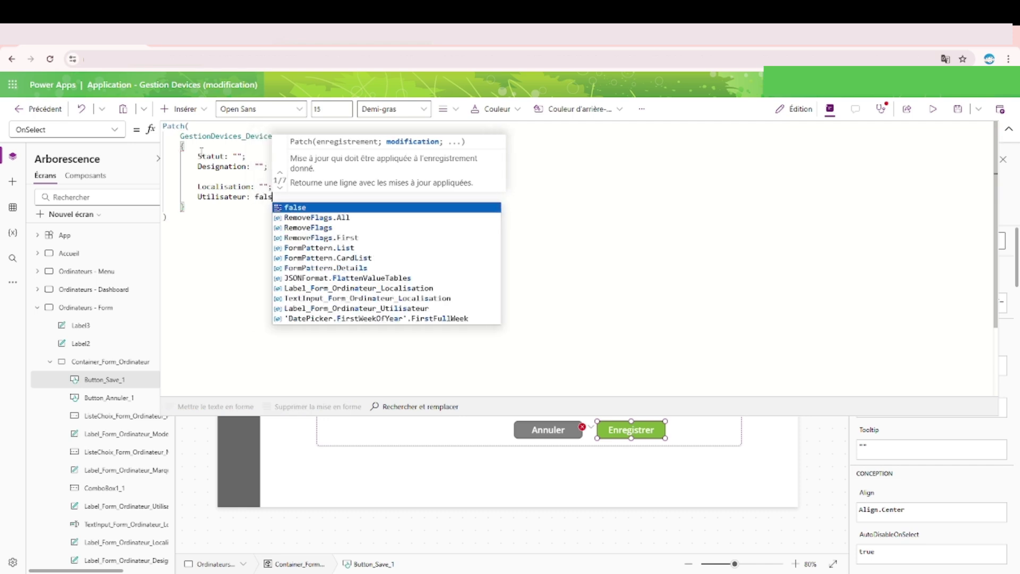
key(Tab)
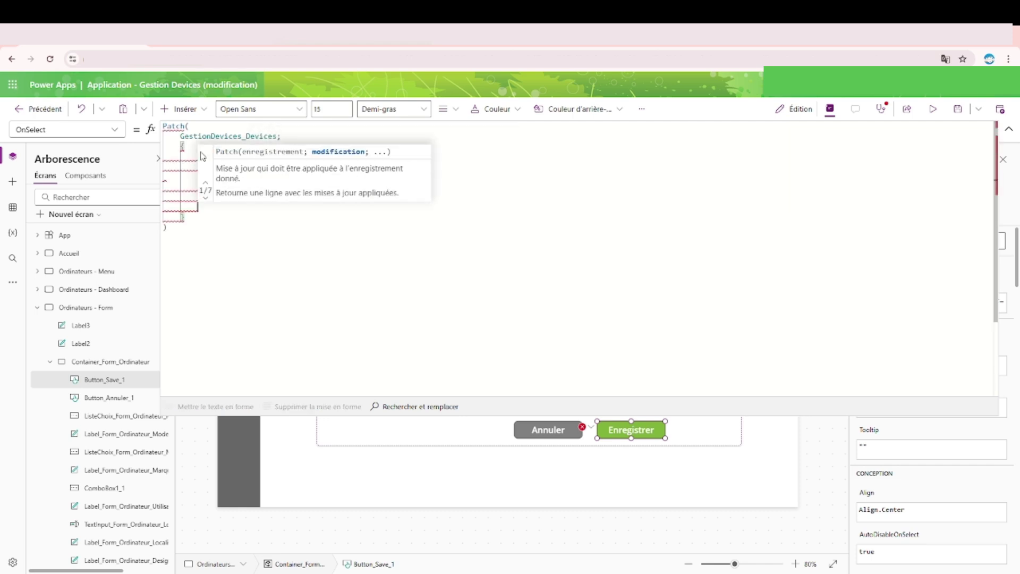
Add the field DateAttribution: Today(); below Utilisateur in the Patch record and start another line
text(DateAttribution:)
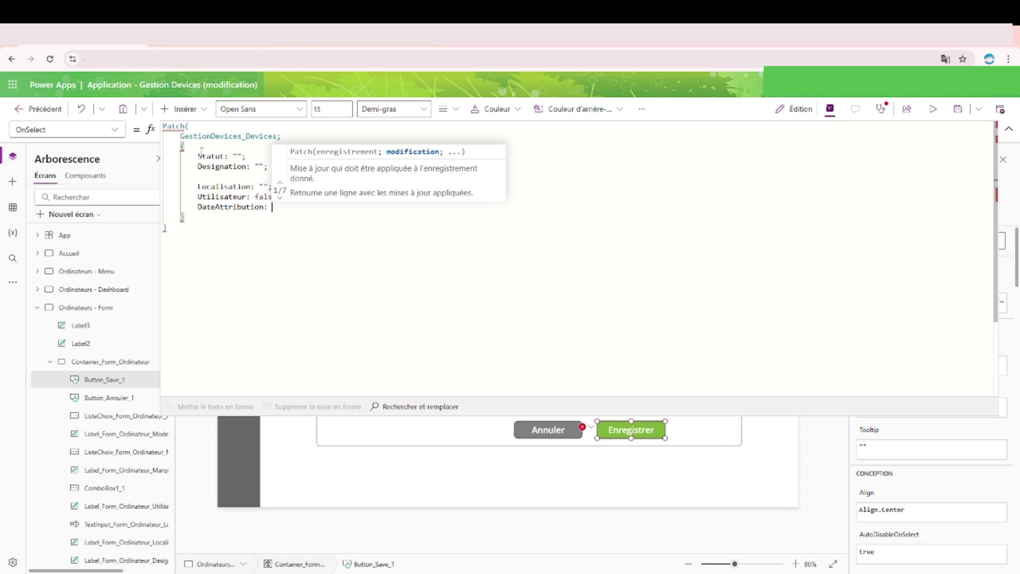
text( Today();)
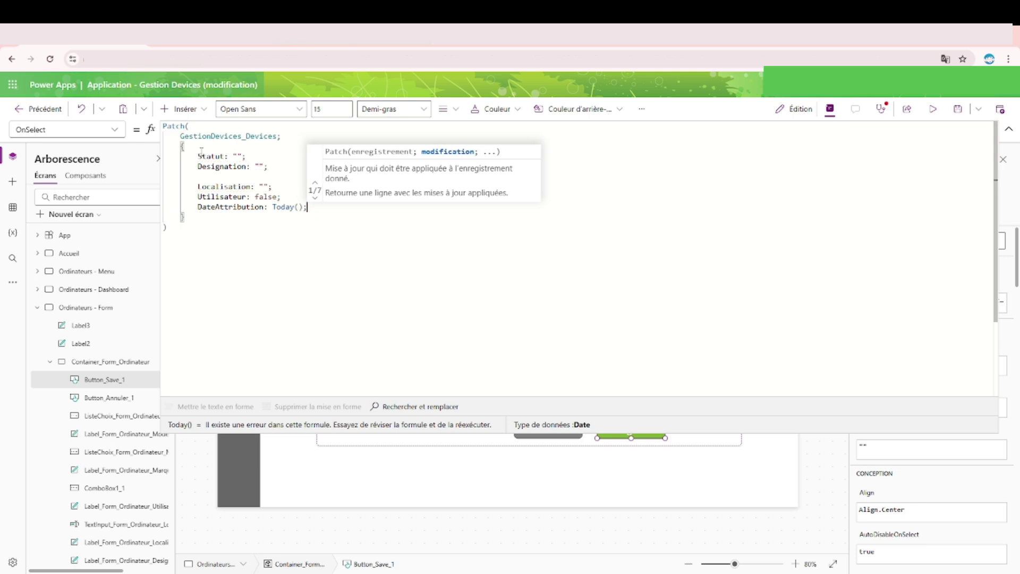
key(Return)
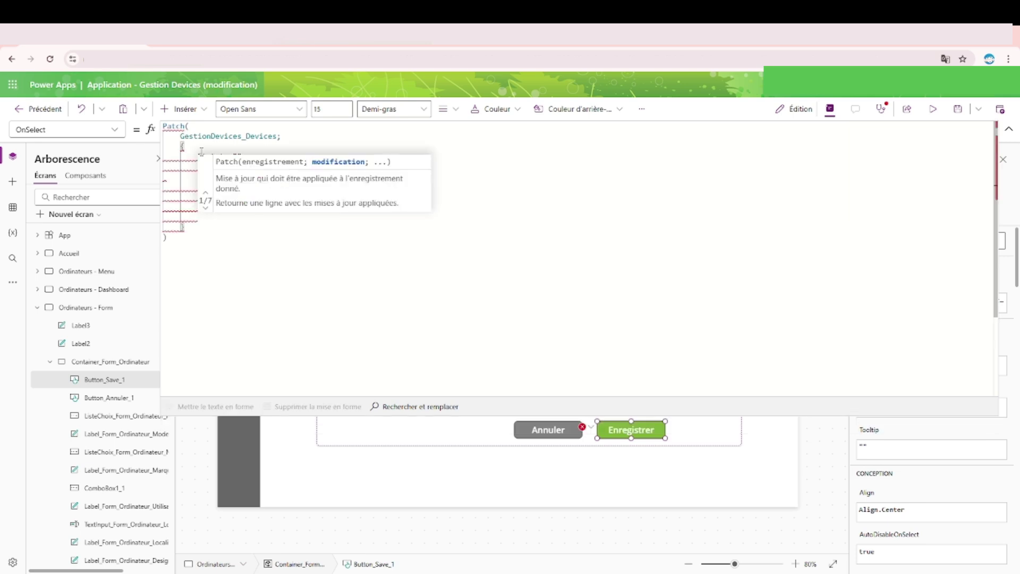
Add the fields Marque: false; and Model: false on separate lines at the end of the Patch record
text(Marque)
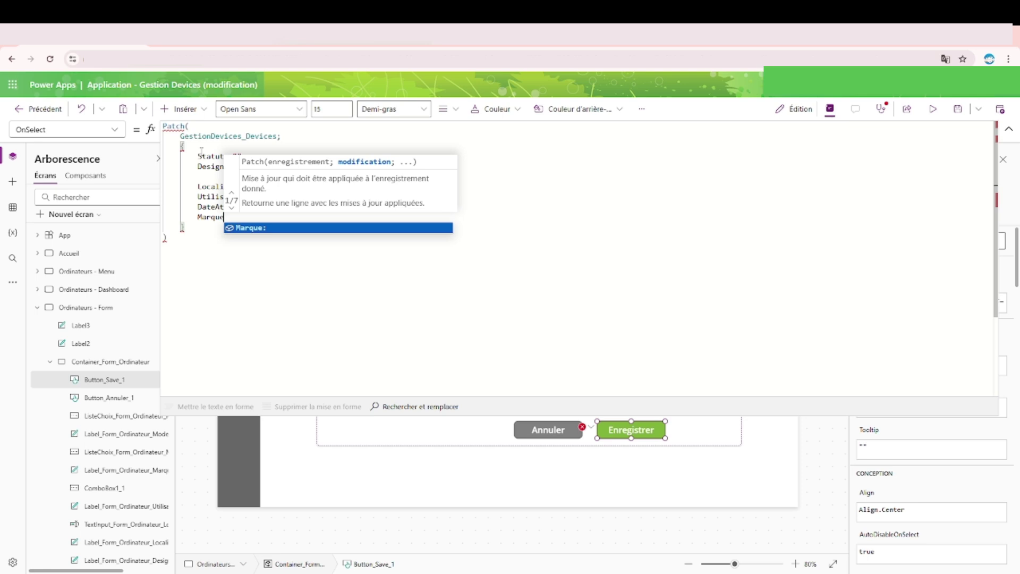
key(Tab)
text(false)
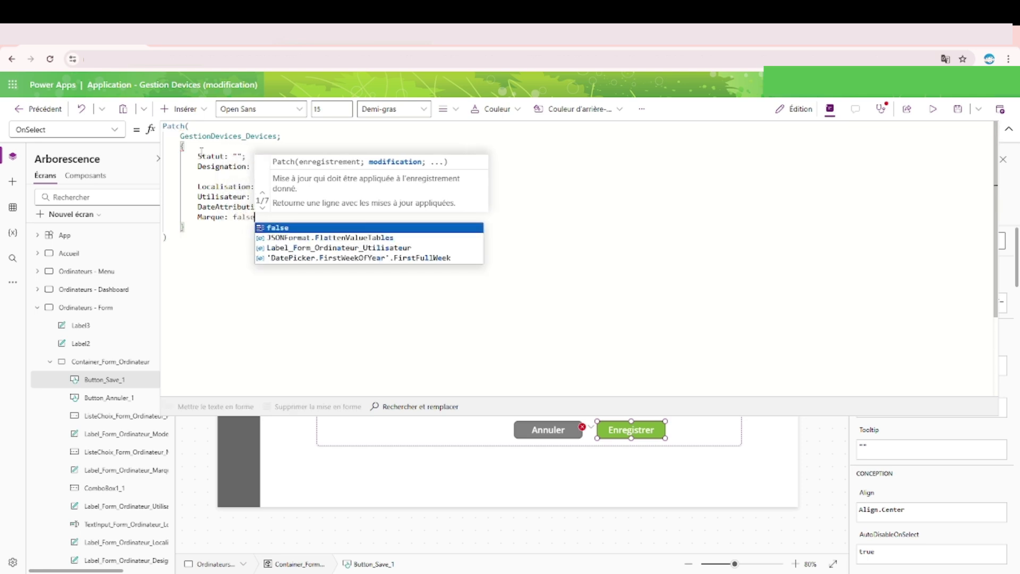
key(Return)
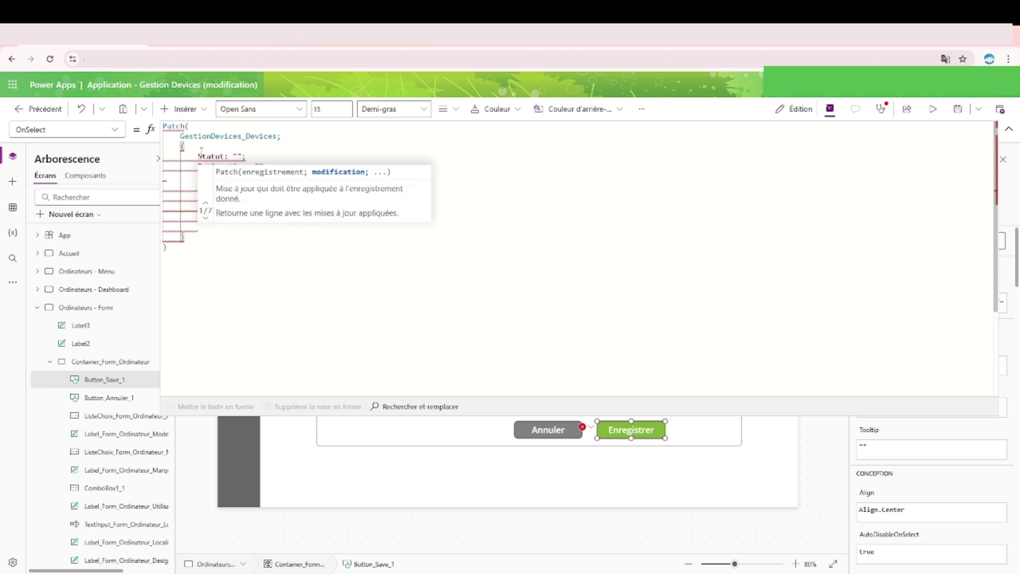
text(Model)
key(Tab)
text(fa)
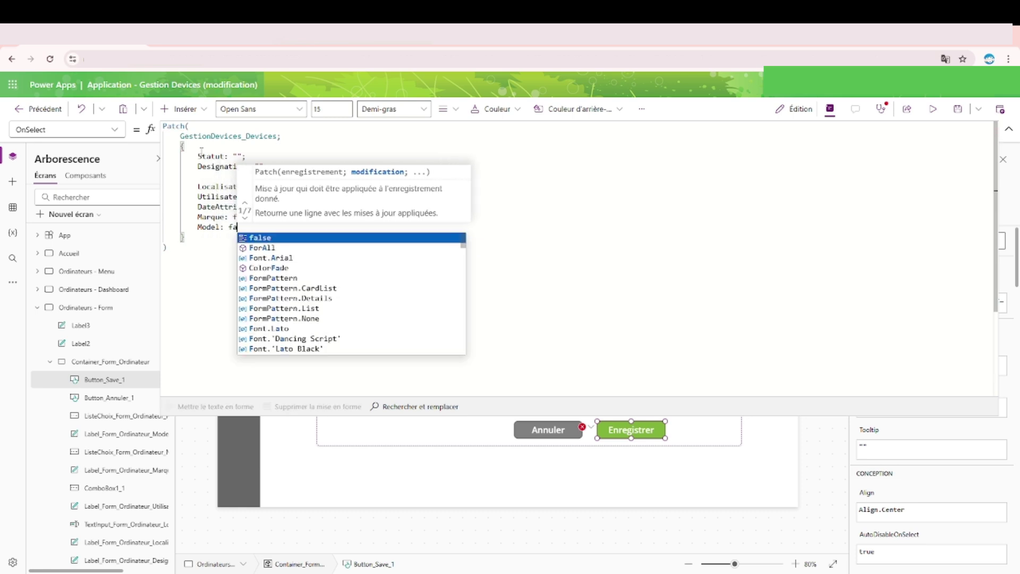
text(lse)
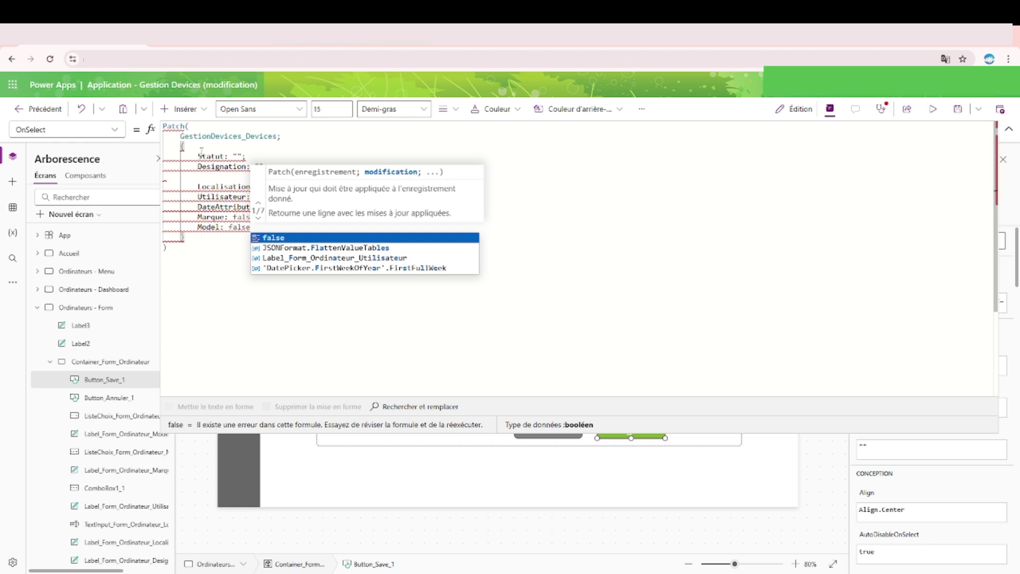
Remove the empty line between Designation and Localisation in the Patch record and collapse the formula
click(635, 186)
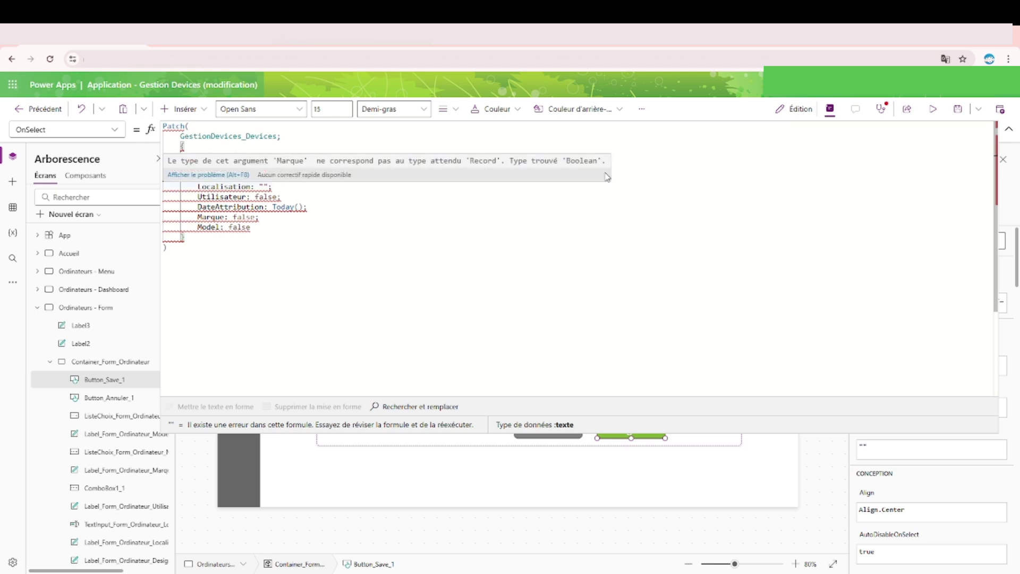
click(489, 257)
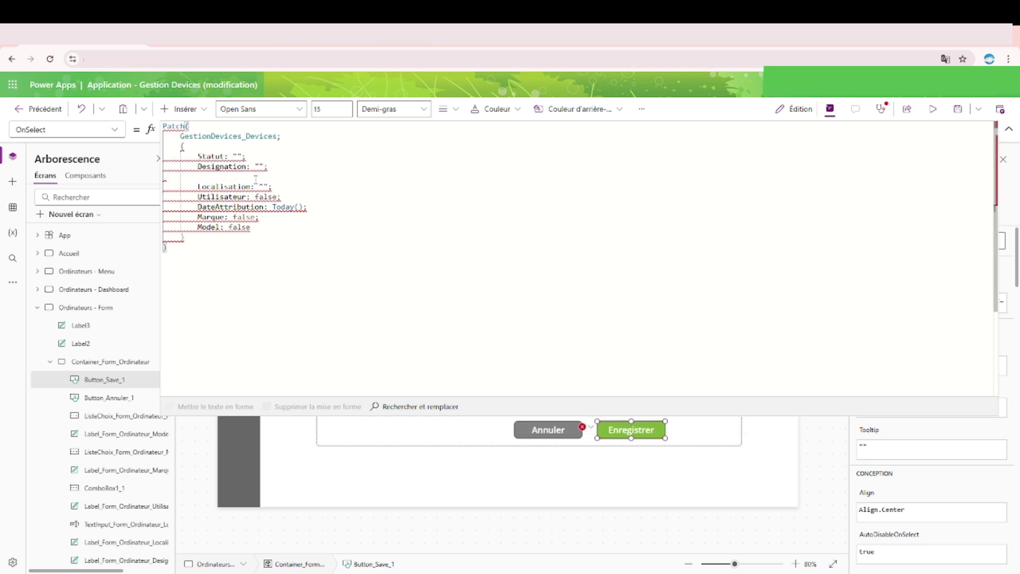
click(988, 164)
key(Delete)
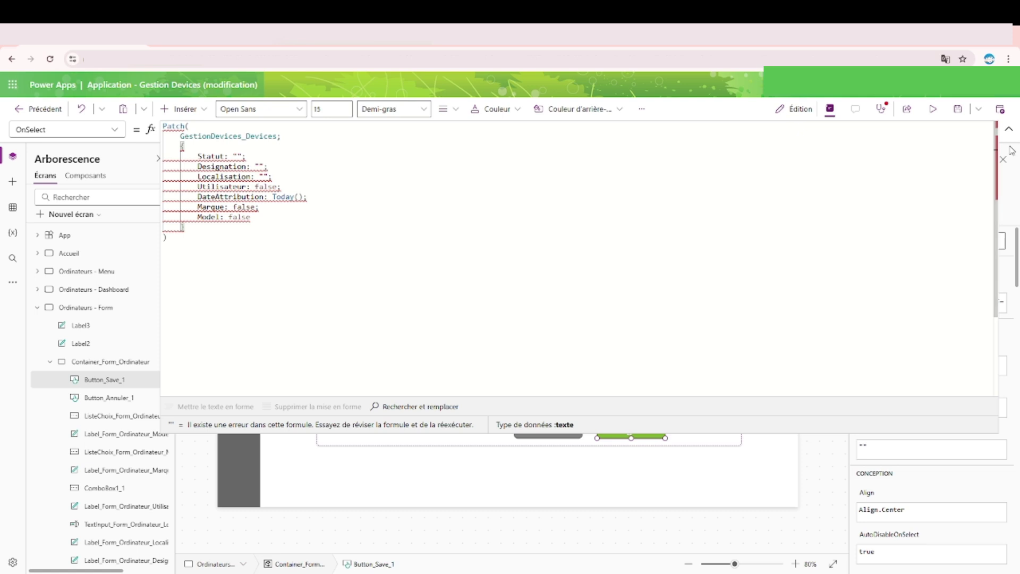
click(1009, 129)
Set Designation in the Enregistrer button's Patch record to TextInput_Form_Ordinateur_Designation.Text, using the control name copied from the first text input
click(408, 312)
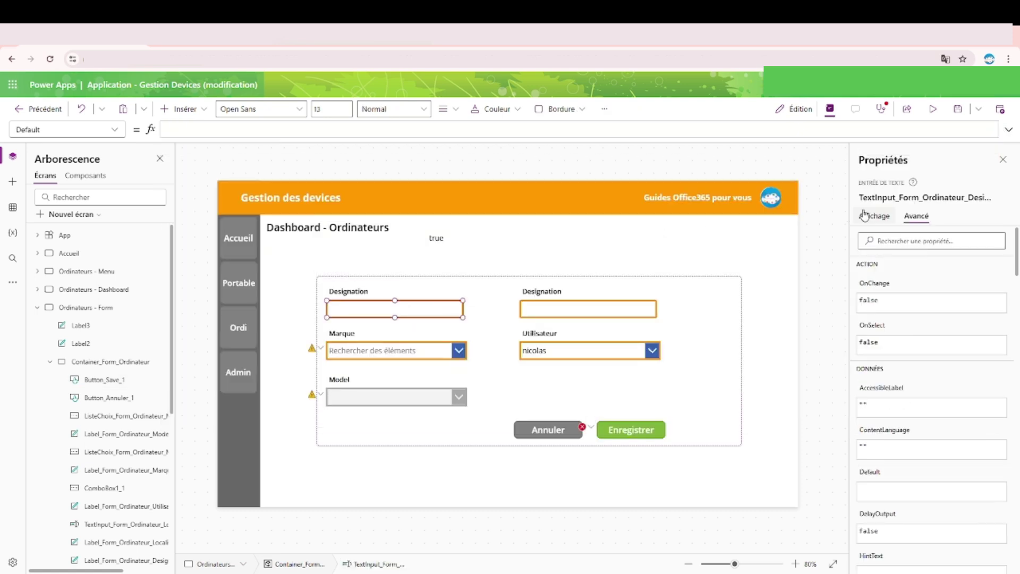
click(907, 197)
key(ctrl+c)
click(632, 431)
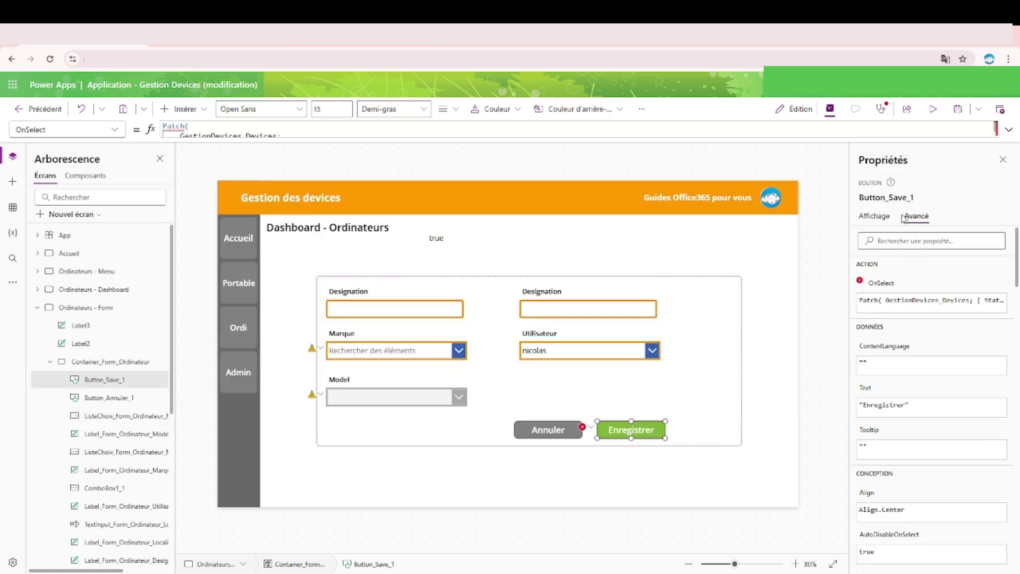
click(1009, 129)
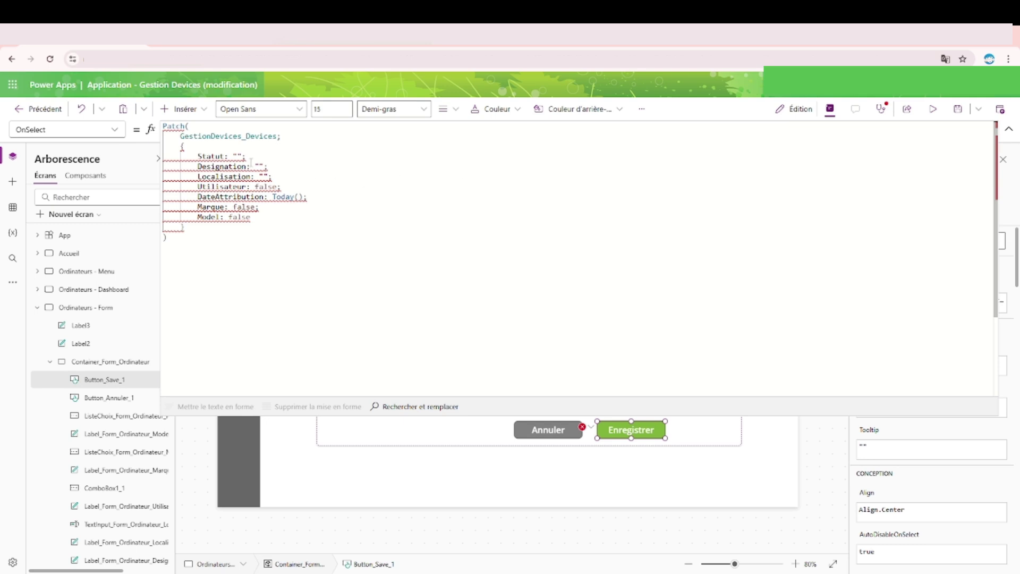
drag(255, 166, 268, 167)
key(ctrl+v)
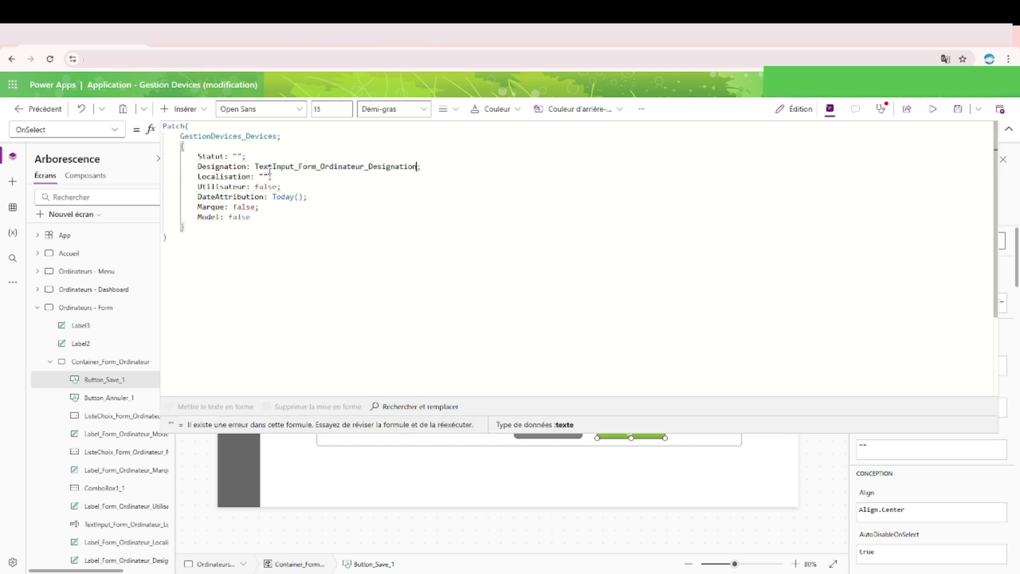
text(.Text)
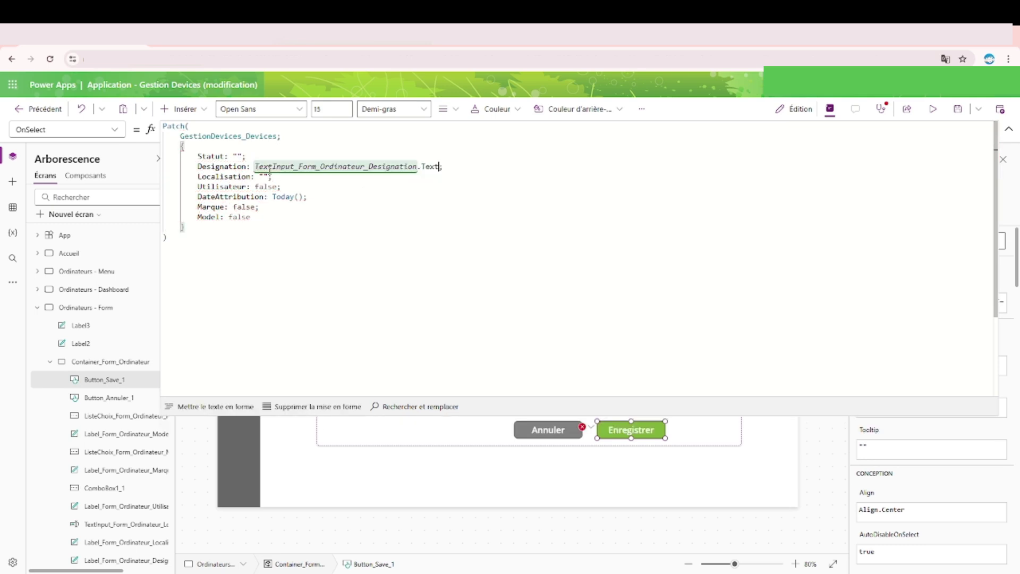
click(1009, 129)
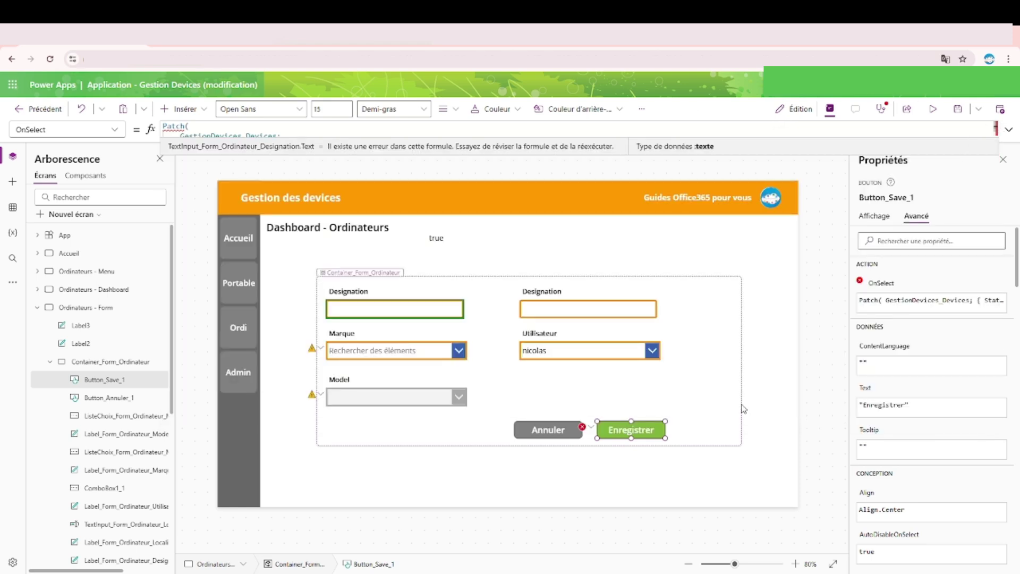
Copy the control name of the text input above the Utilisateur list
click(546, 304)
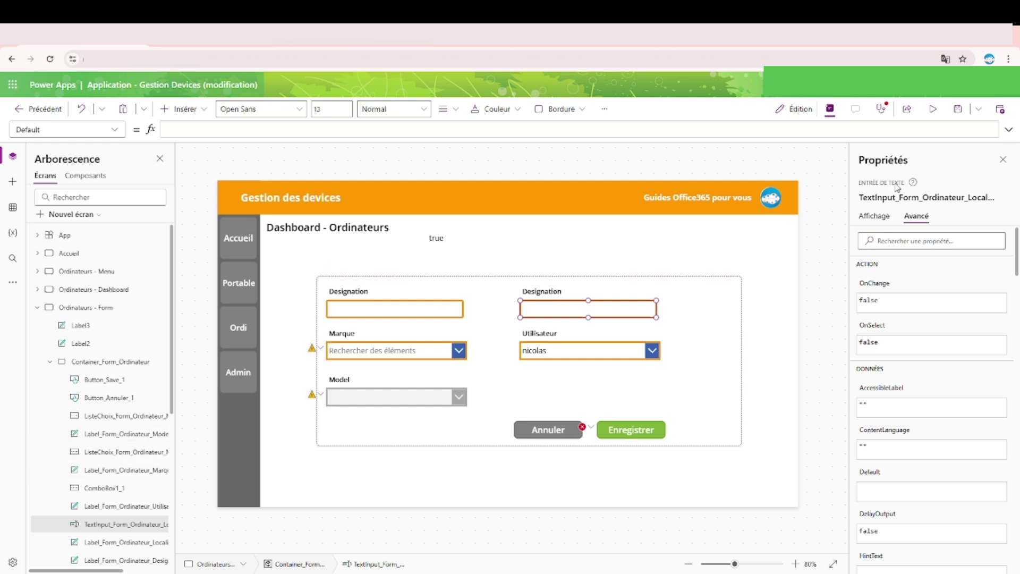
click(994, 197)
key(ctrl+c)
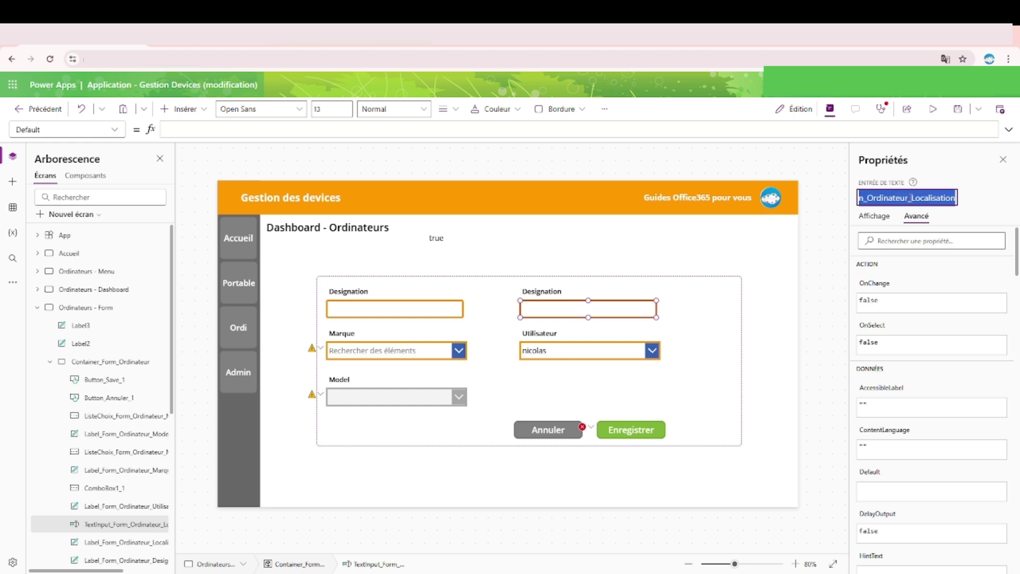
Change the text of the duplicate Designation label above the second text input to Localisation
click(558, 292)
click(925, 191)
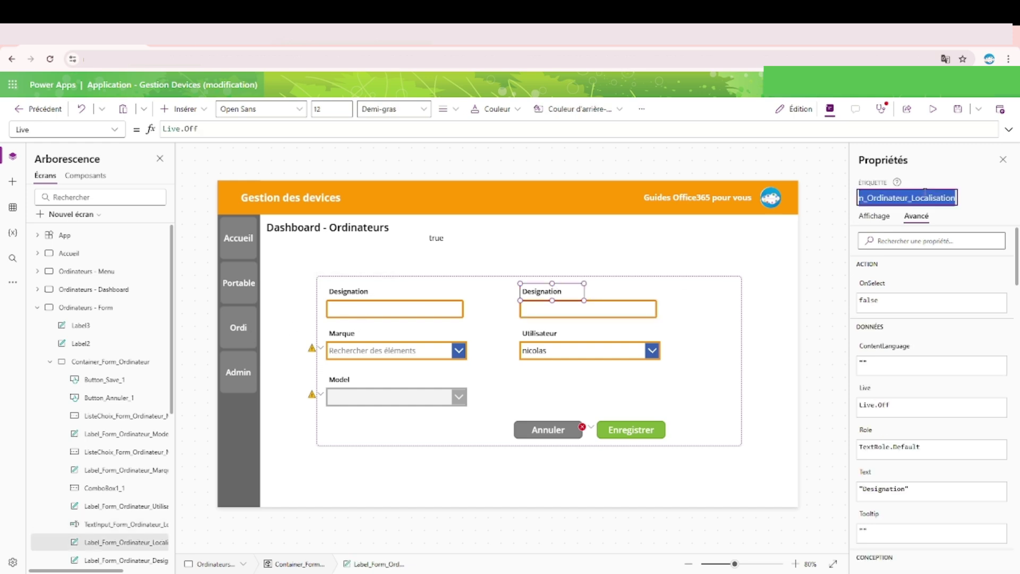
click(875, 216)
drag(978, 239, 839, 249)
text(Localisation)
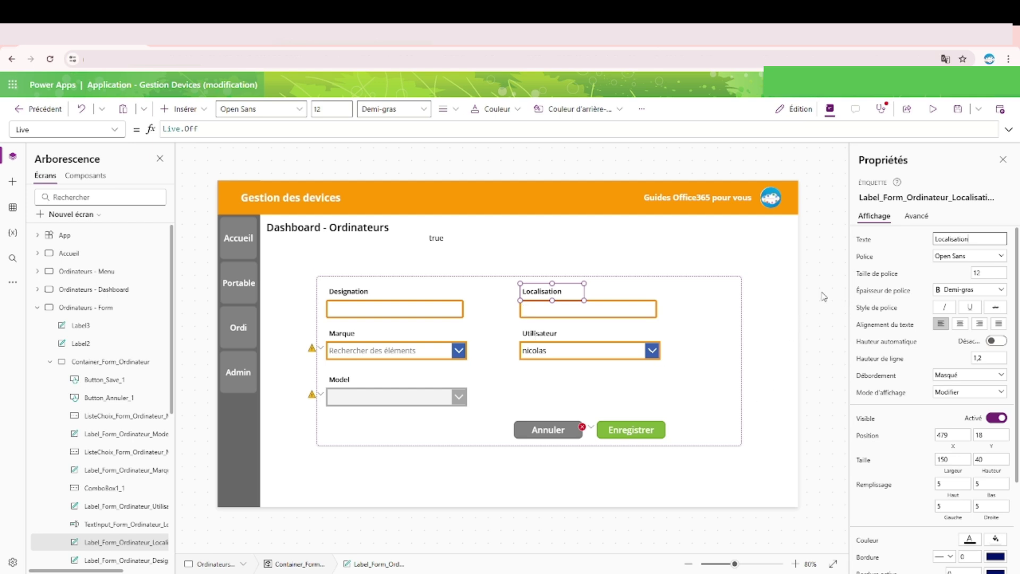
Set Localisation in the Enregistrer button's Patch record to TextInput_Form_Ordinateur_Localisation.Text
click(636, 309)
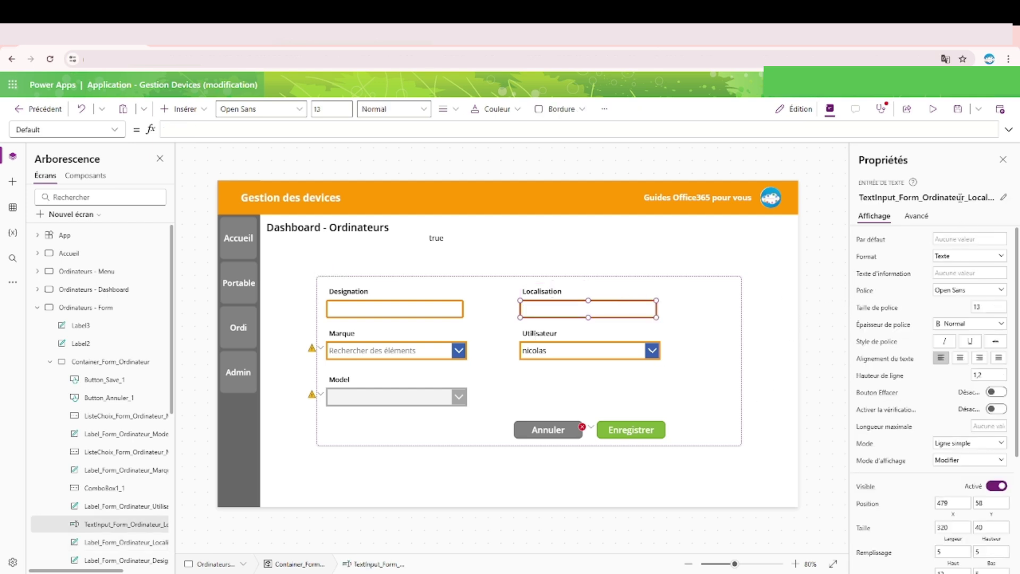
click(646, 431)
click(1009, 129)
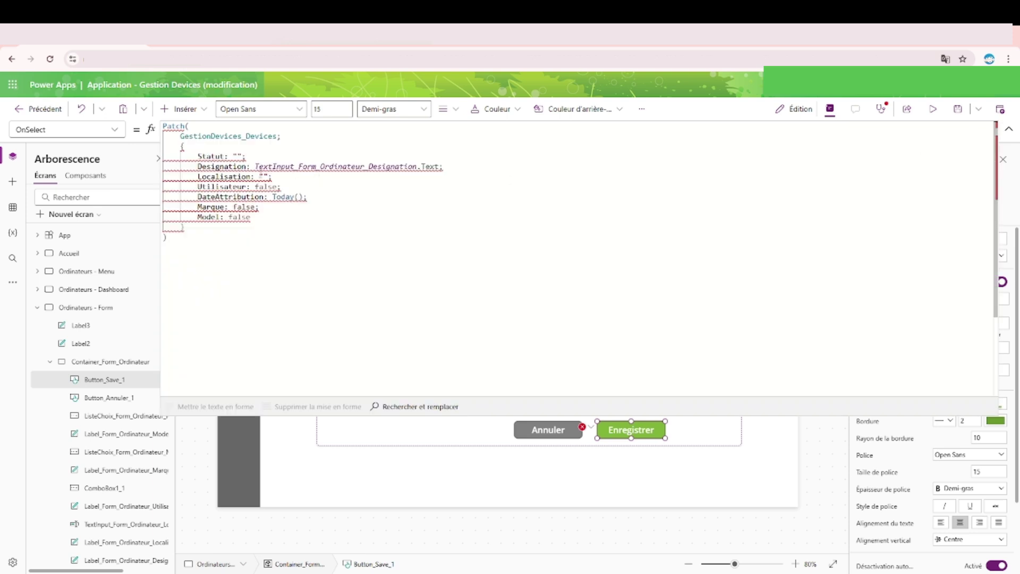
key(ctrl+v)
text(.)
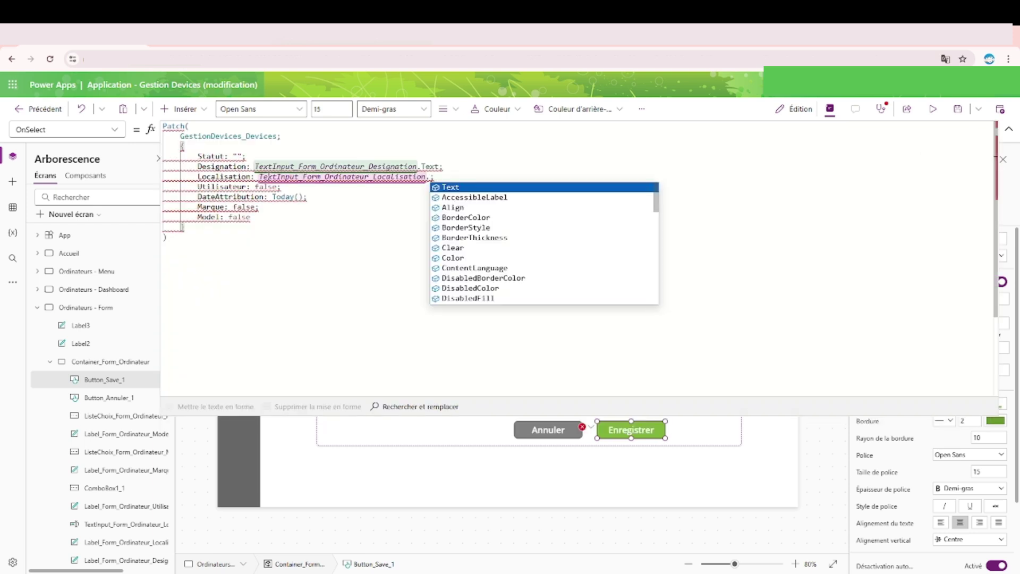
key(Return)
click(878, 186)
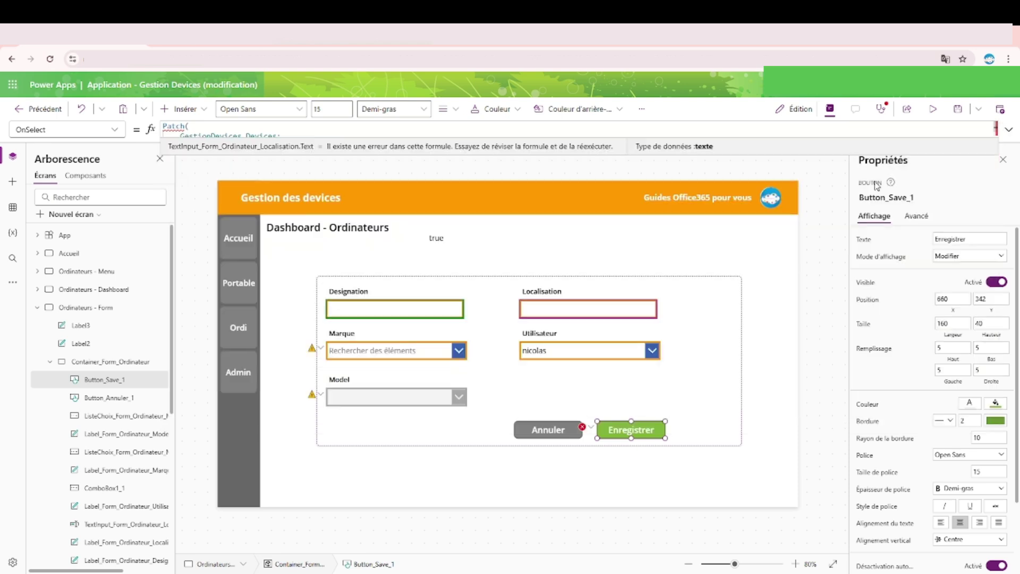
Rename the Utilisateur combo box to ComboBox_search_Utilisateur and dismiss the missing-name message
click(585, 351)
click(883, 197)
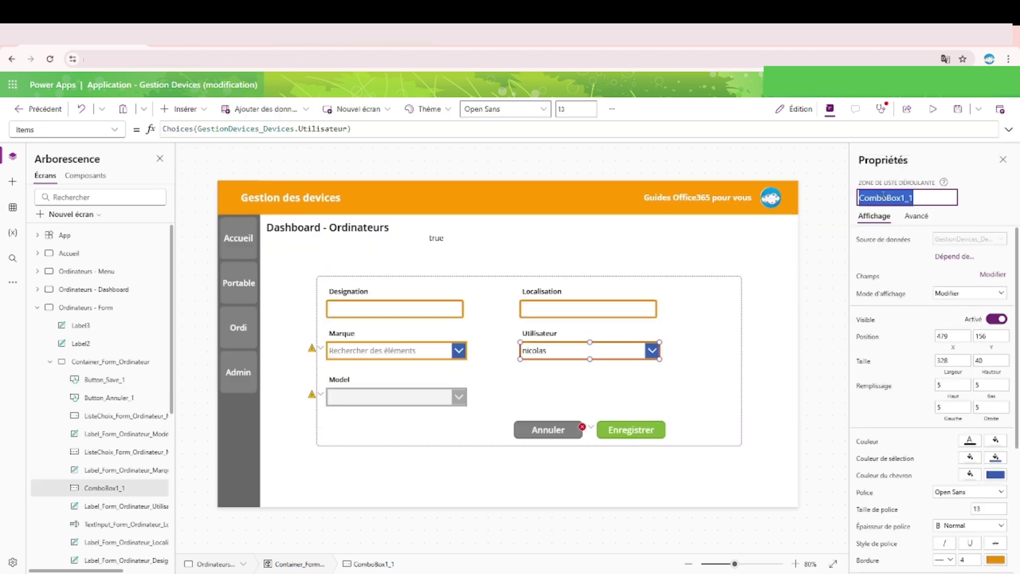
key(End)
key(BackSpace)
key(BackSpace)
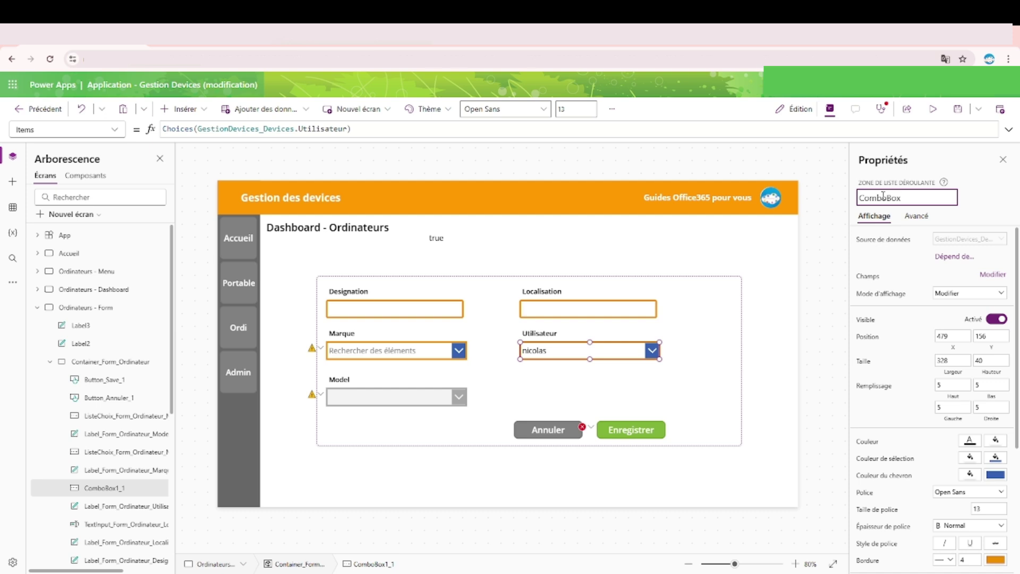
text(_search_Utilisateur)
key(Return)
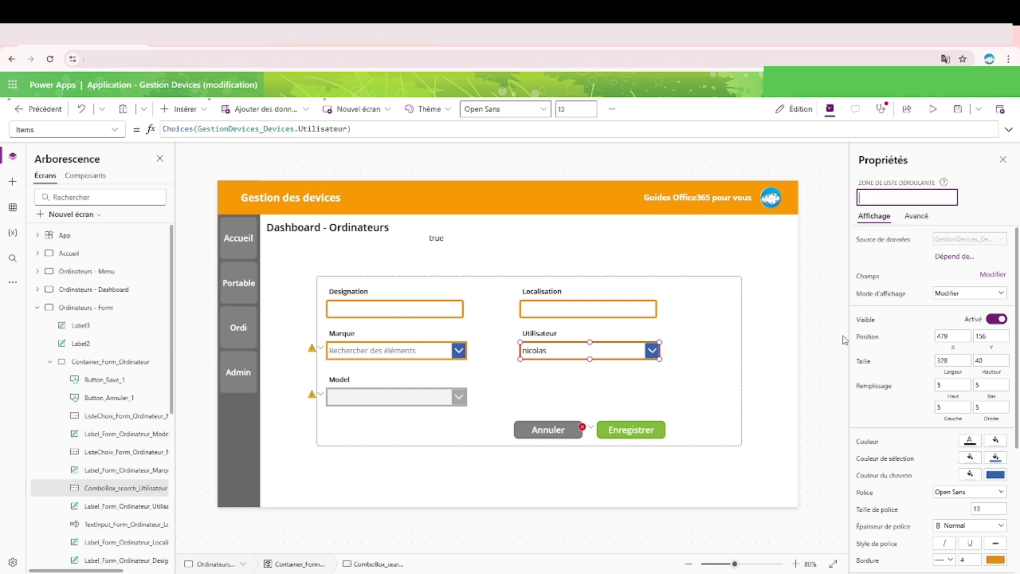
click(615, 349)
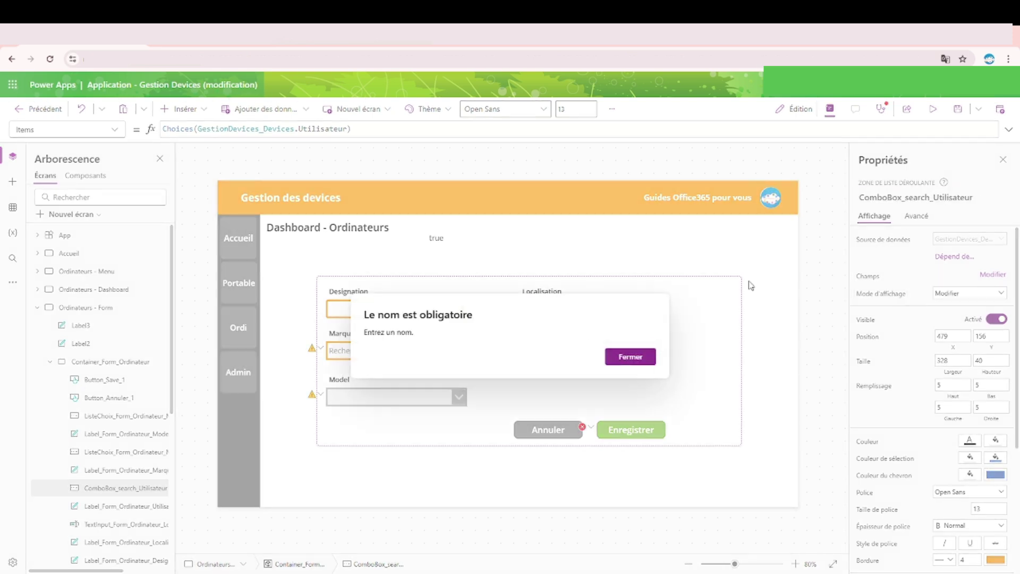
click(630, 357)
Capitalize the S in the Utilisateur combo box's name, making it ComboBox_Search_Utilisateur, and select the full name for copying
click(910, 199)
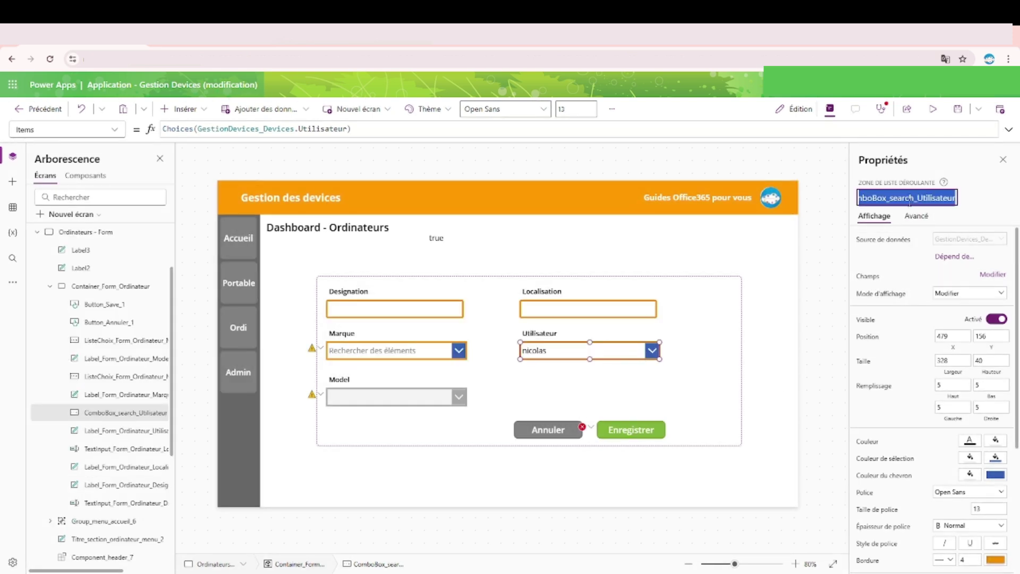
click(899, 197)
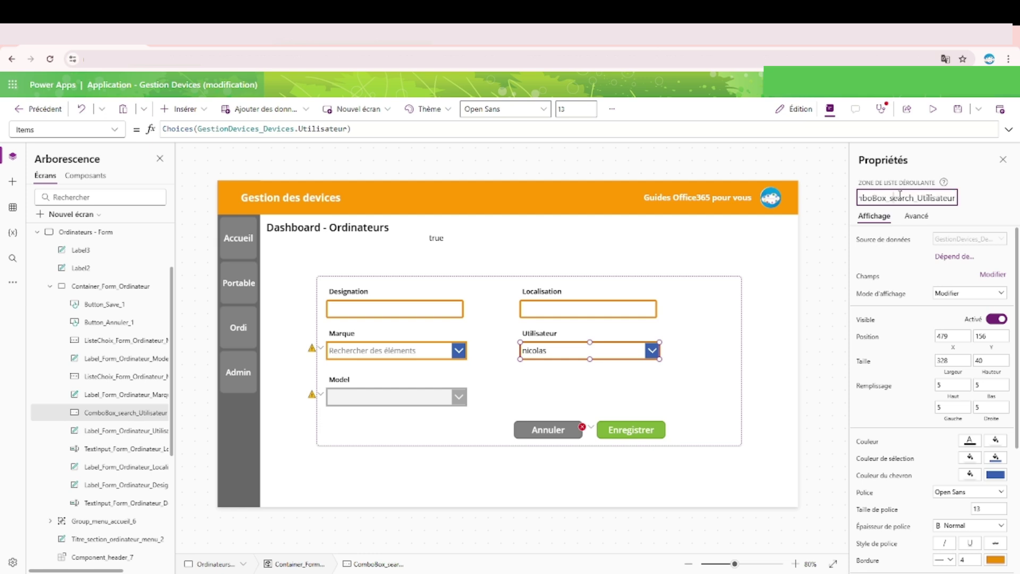
key(BackSpace)
text(S)
key(Return)
click(902, 196)
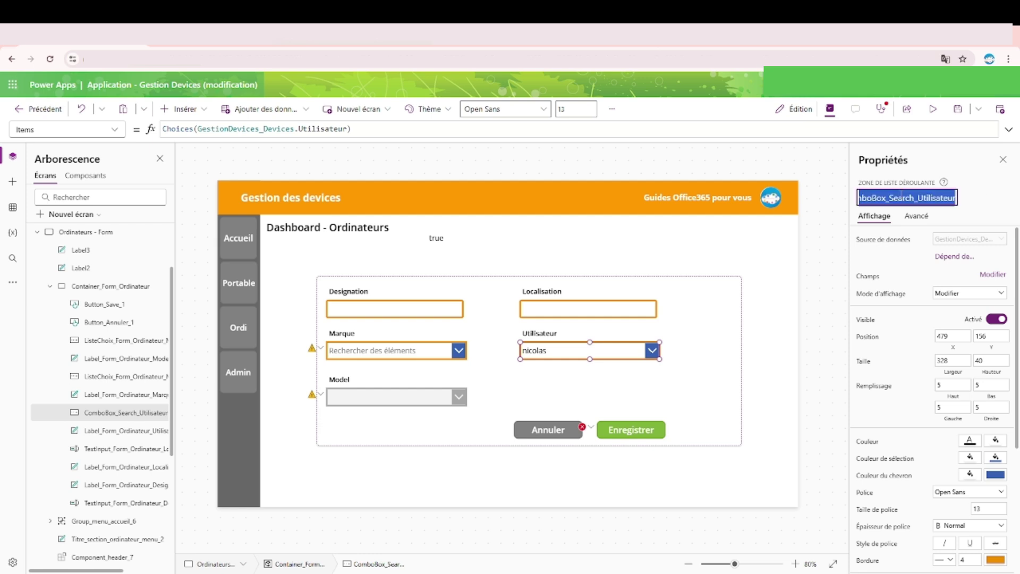
Set Utilisateur in the Enregistrer button's Patch record to ComboBox_Search_Utilisateur.Selected
click(659, 430)
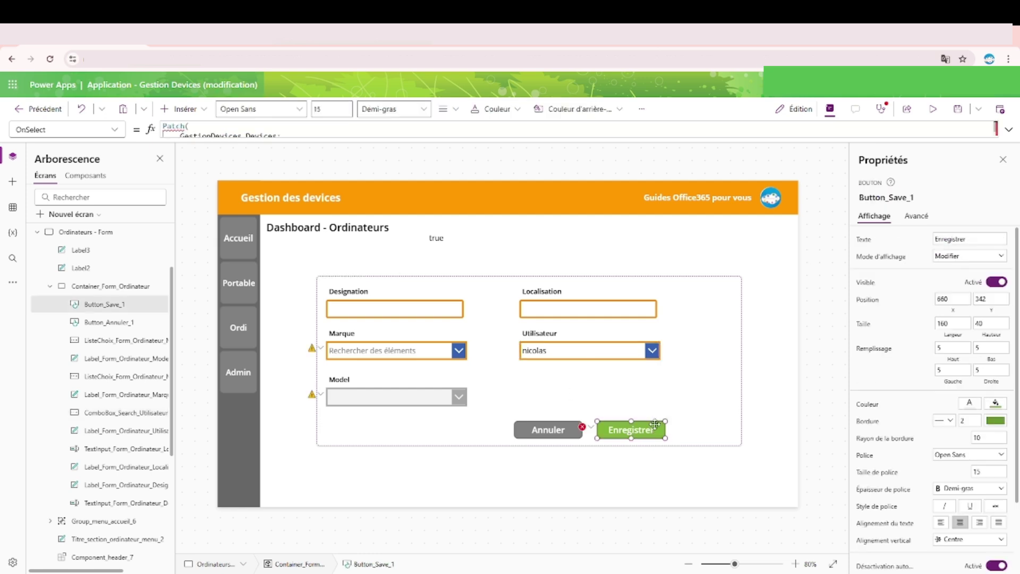
click(1009, 131)
double_click(264, 187)
text(ComboBox_Search_Utilisateur.)
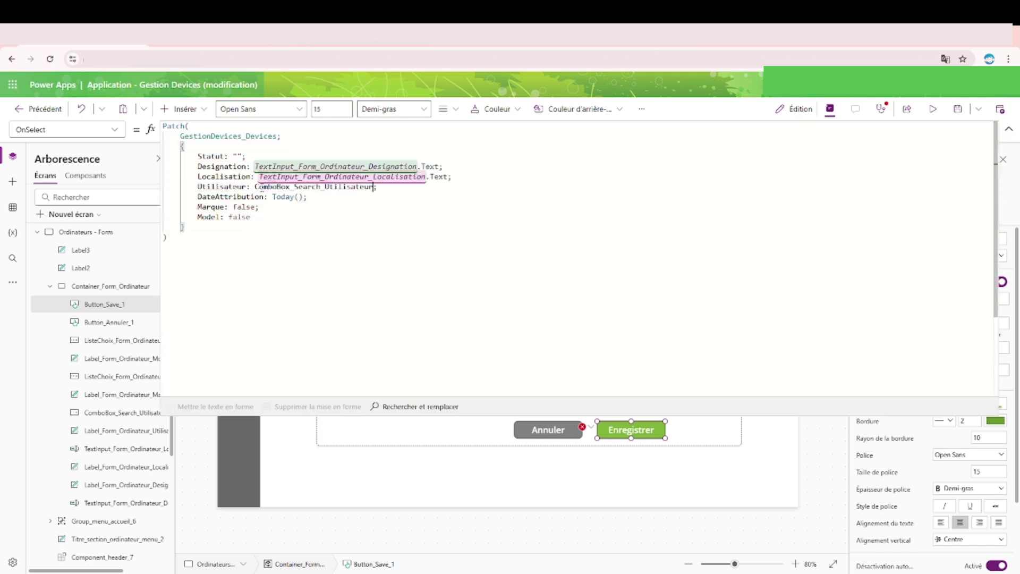
key(Down)
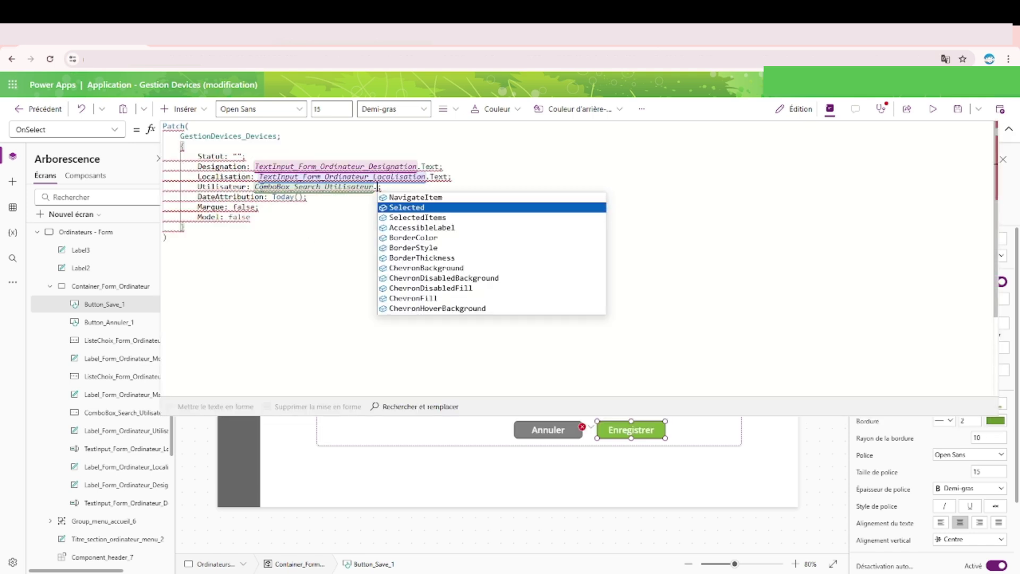
key(Tab)
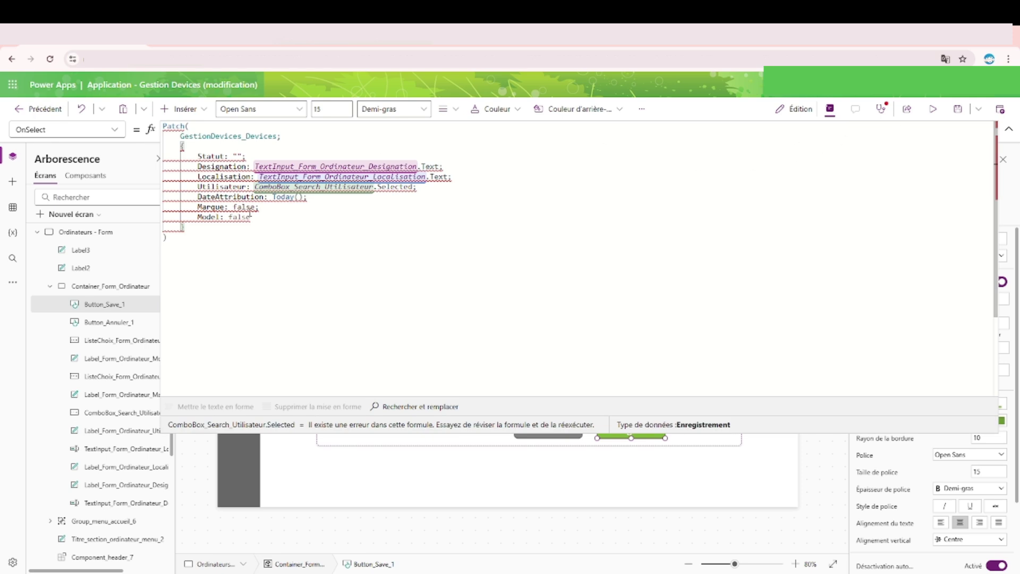
click(1009, 129)
Set Marque in the Enregistrer button's Patch record to ListeChoix_Form_Ordinateur_Marque.Selected, using the Marque list's control name
click(408, 356)
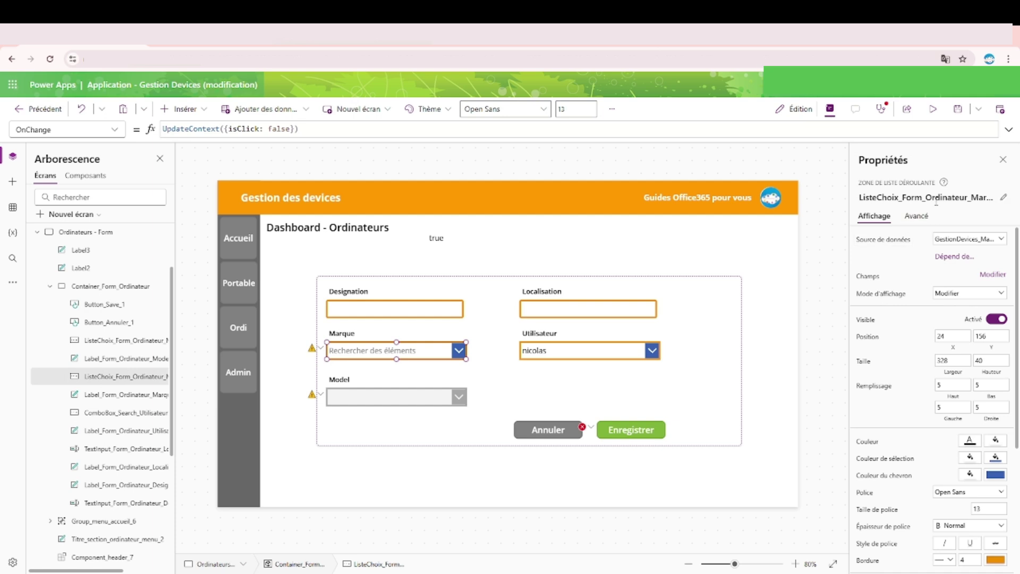
click(646, 433)
click(1009, 130)
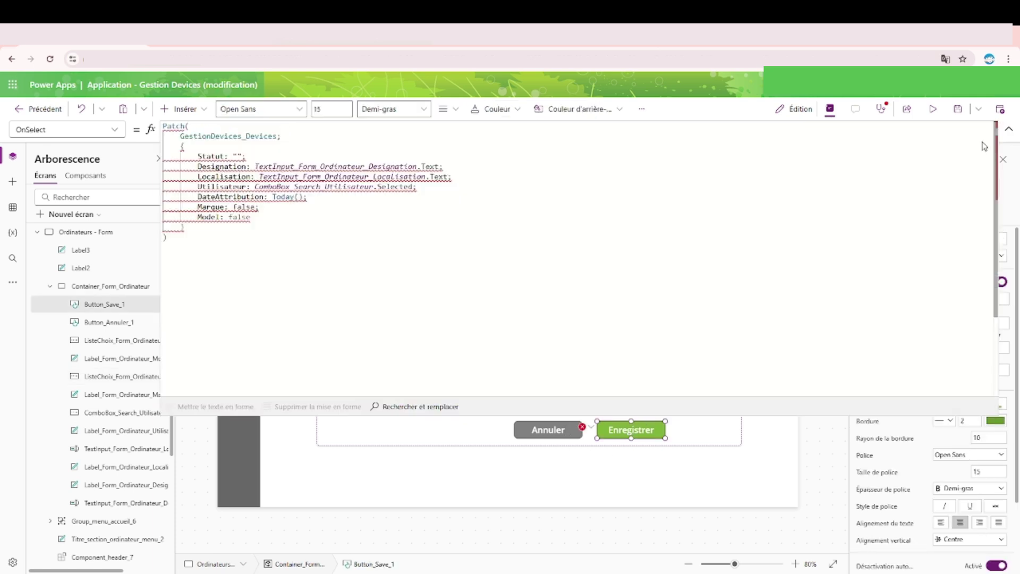
double_click(244, 207)
text(ListeChoix_Form_Ordinateur_Marque)
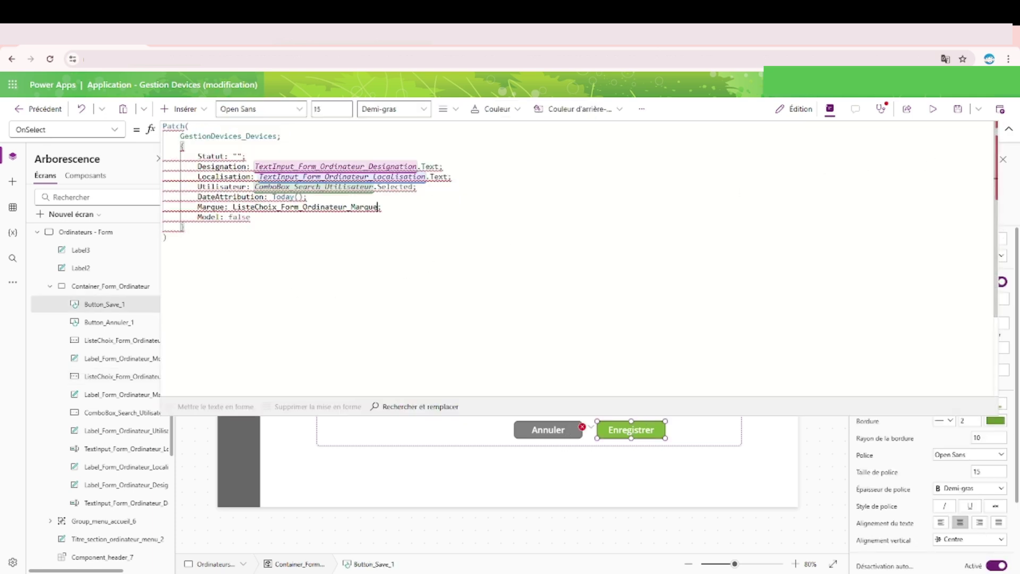
text(.)
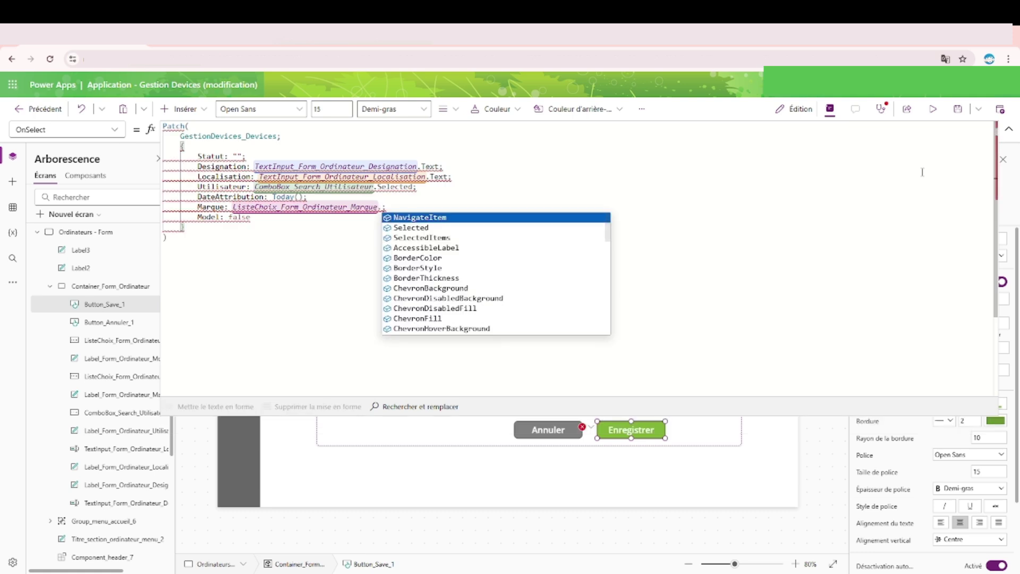
key(Down)
key(Tab)
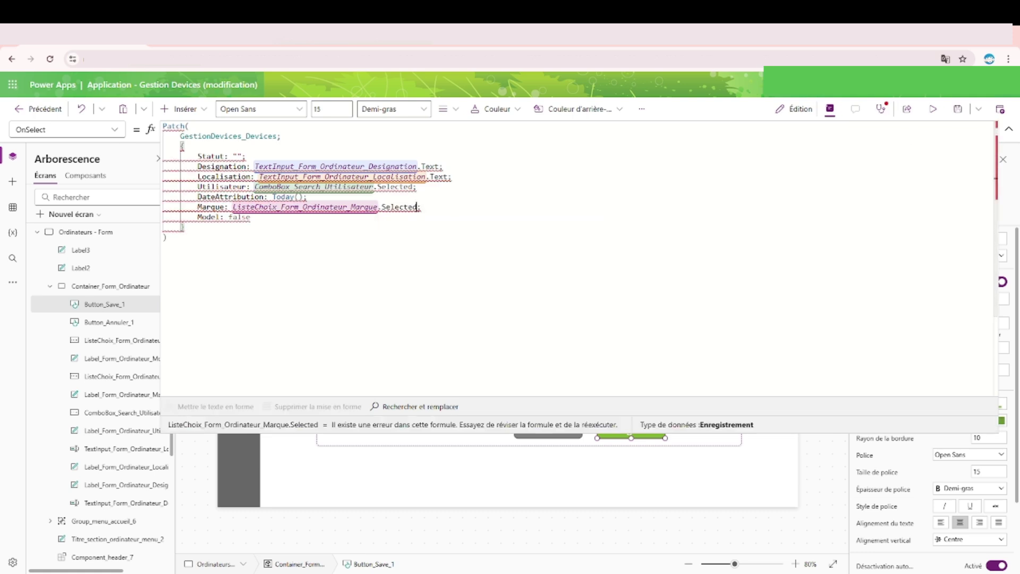
click(1010, 129)
Copy the Model list's control name and set Model in the Enregistrer button's Patch record to ListeChoix_Form_Ordinateur_Model.Selected
click(403, 397)
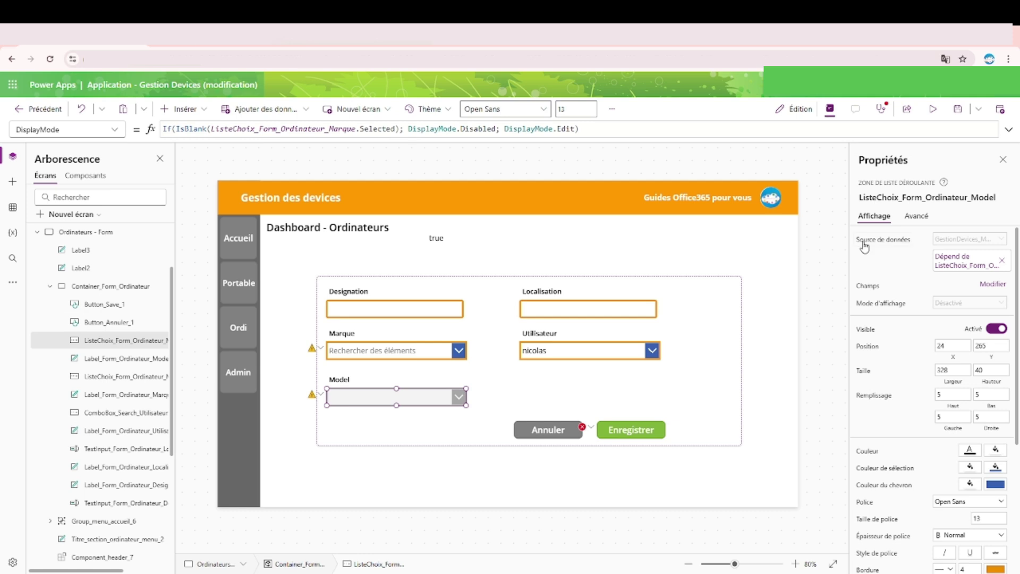
click(883, 197)
key(ctrl+c)
click(638, 432)
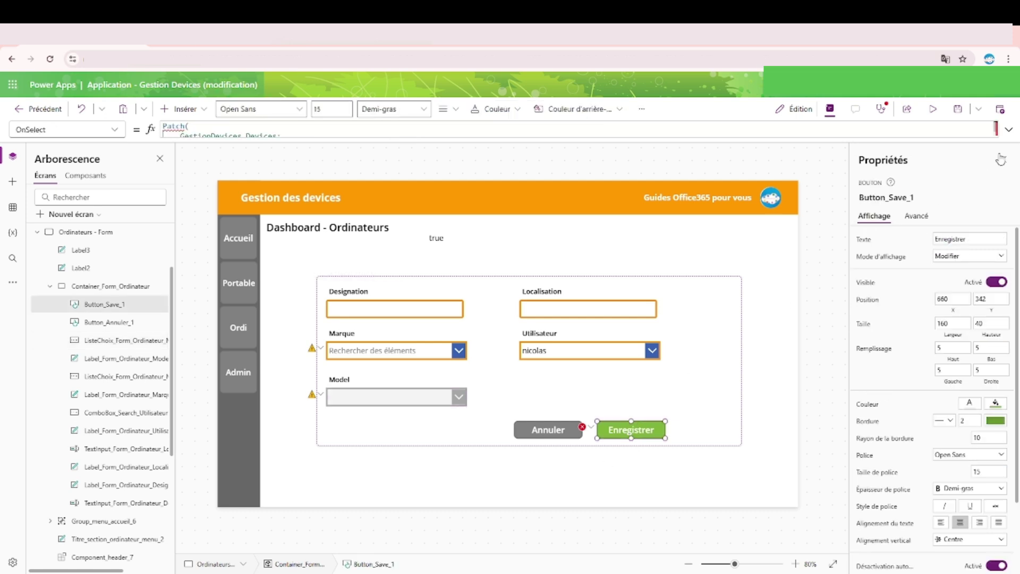
click(1009, 129)
double_click(242, 222)
key(ctrl+v)
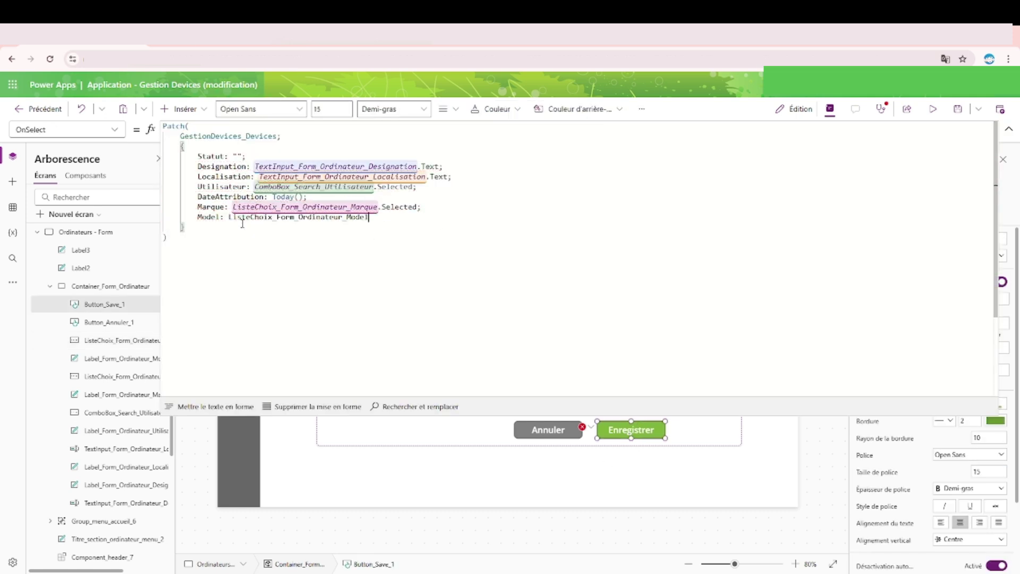
text(.)
key(Down)
key(Tab)
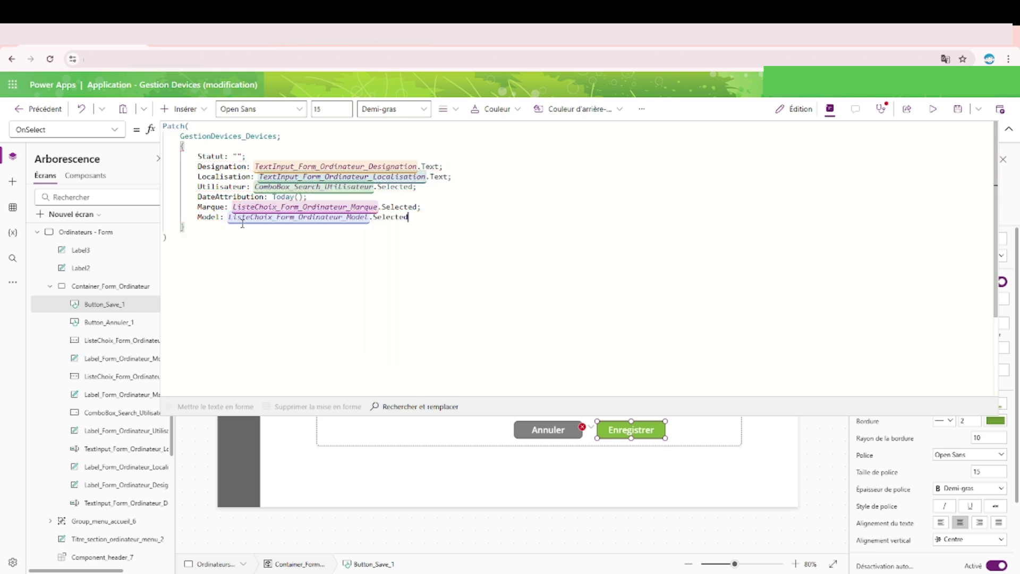
Check the error on Model's value and replace it with a record whose Id is ListeChoix_Form_Ordinateur_Model.Selected.ID
mouse_move(389, 211)
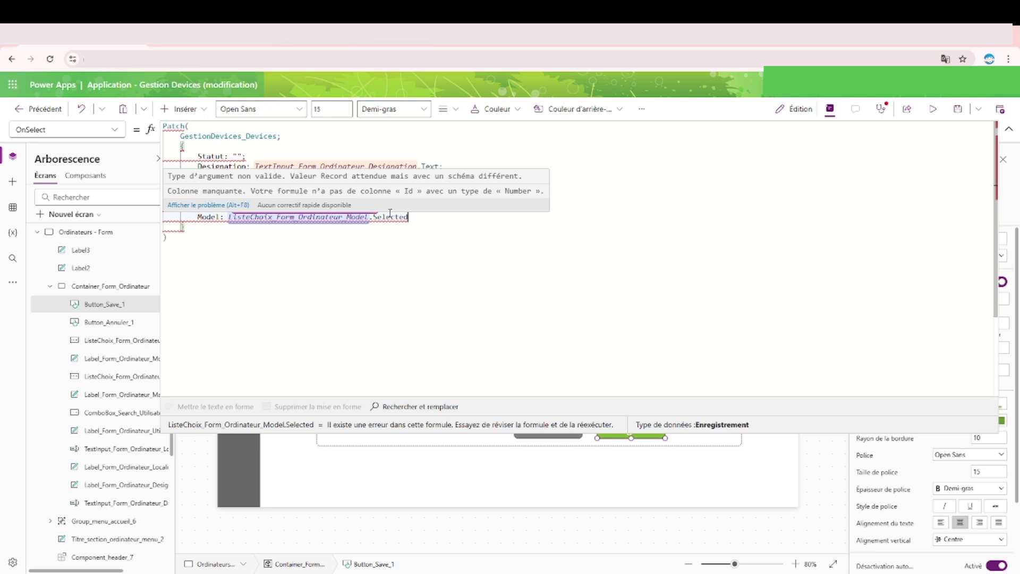
click(417, 287)
drag(409, 218, 228, 219)
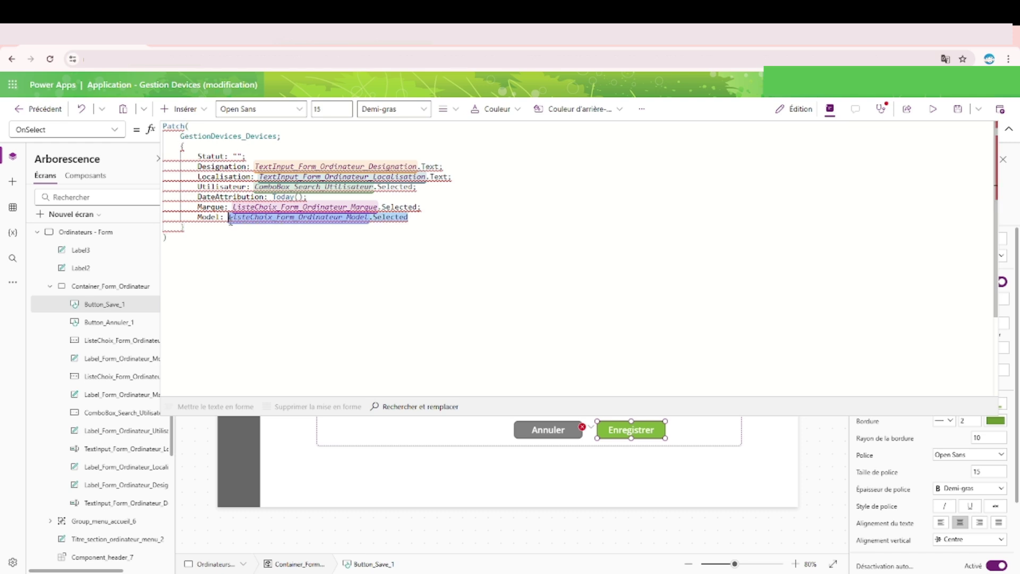
click(377, 237)
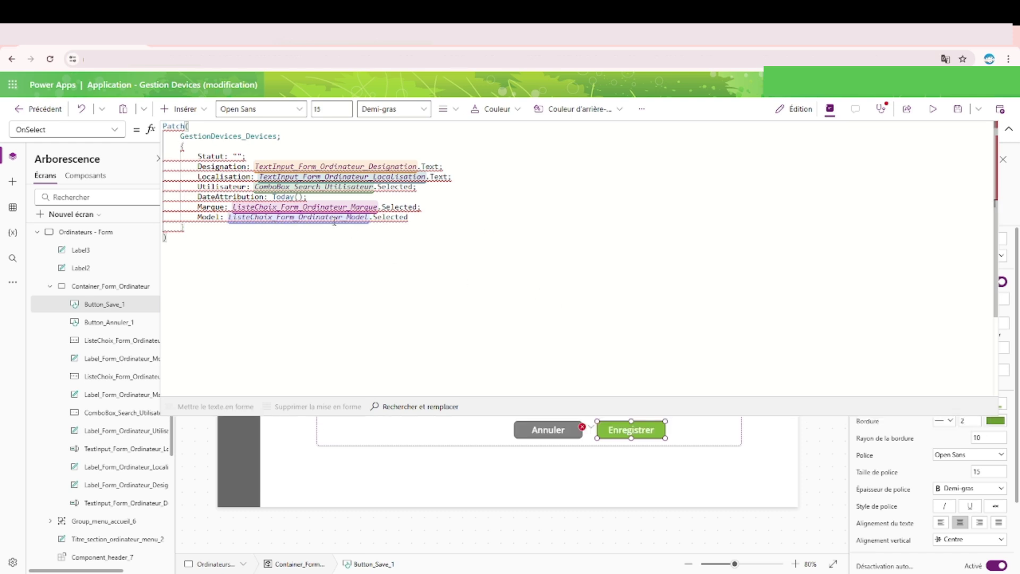
click(401, 229)
drag(409, 217, 229, 218)
key(ctrl+c)
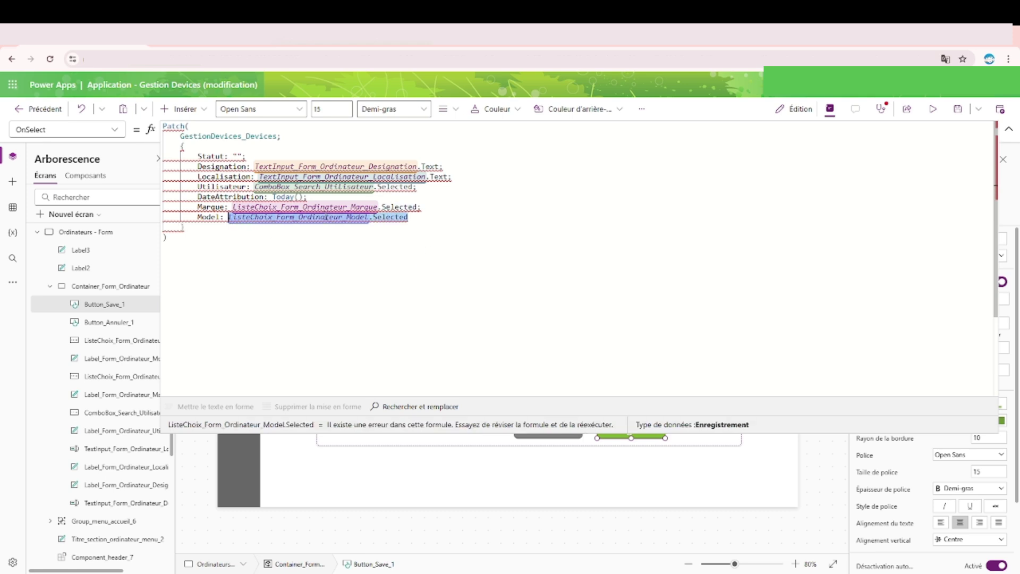
mouse_move(329, 218)
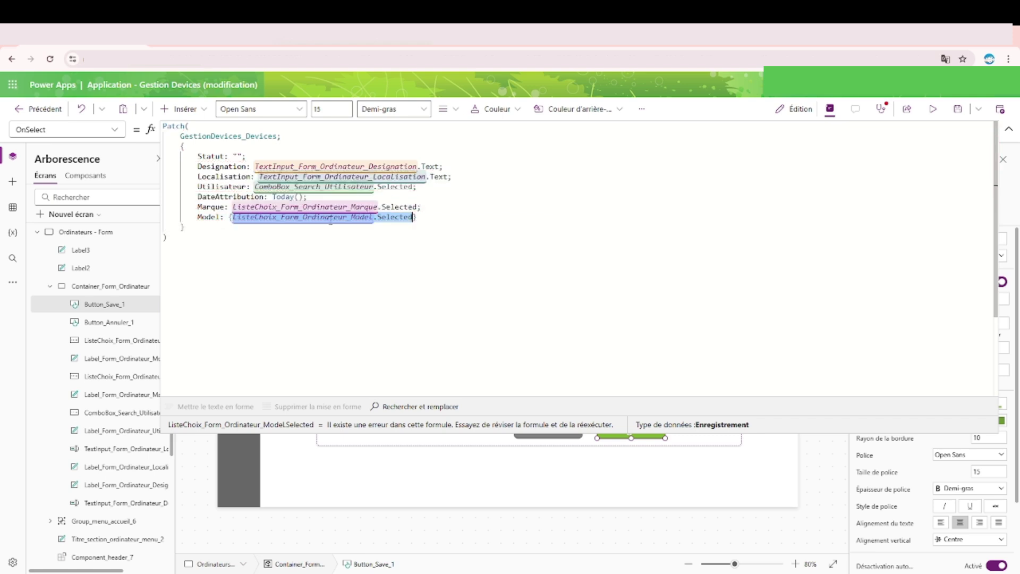
text({)
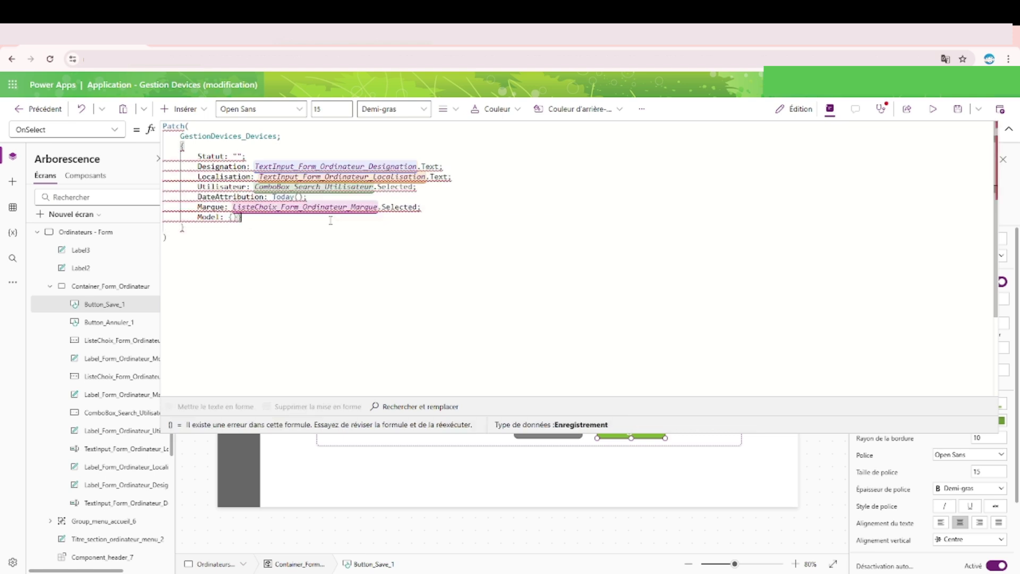
text(Id)
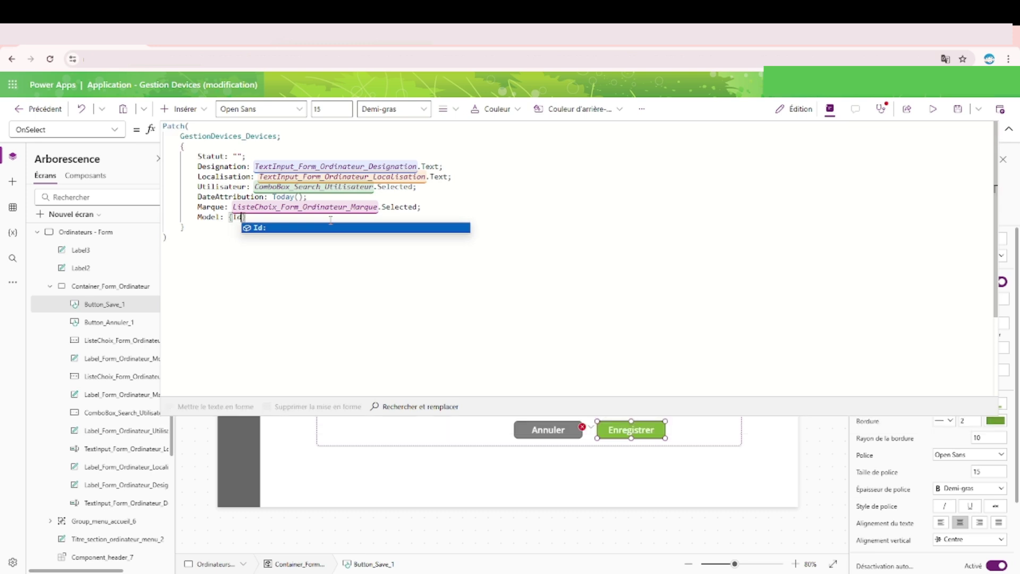
key(Tab)
key(ctrl+v)
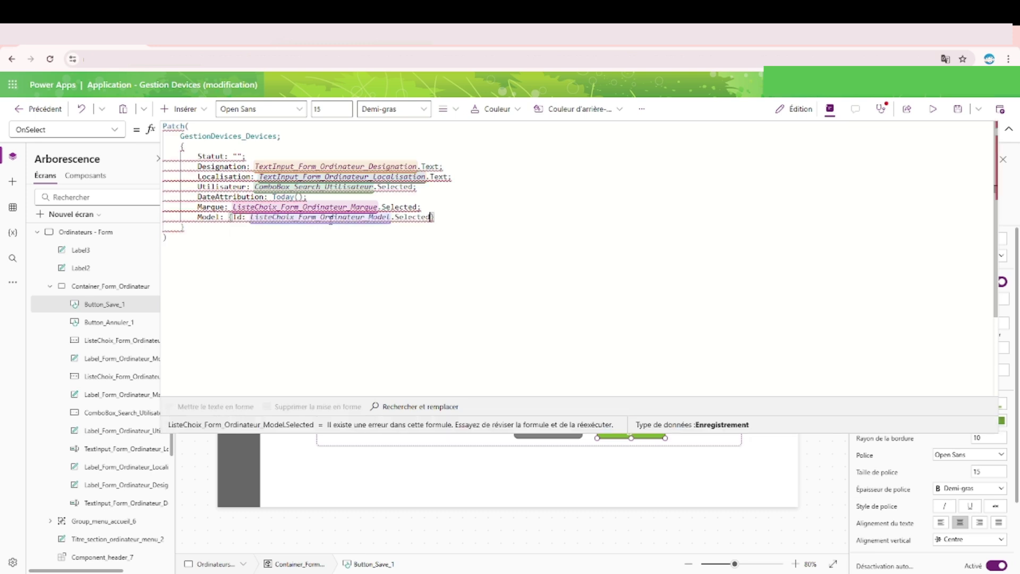
text(.)
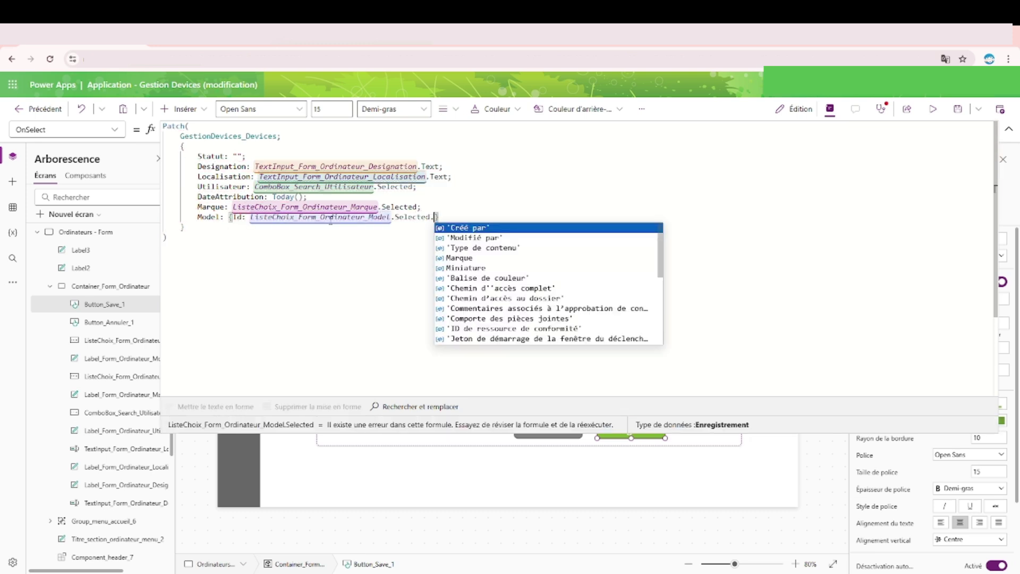
text(ID)
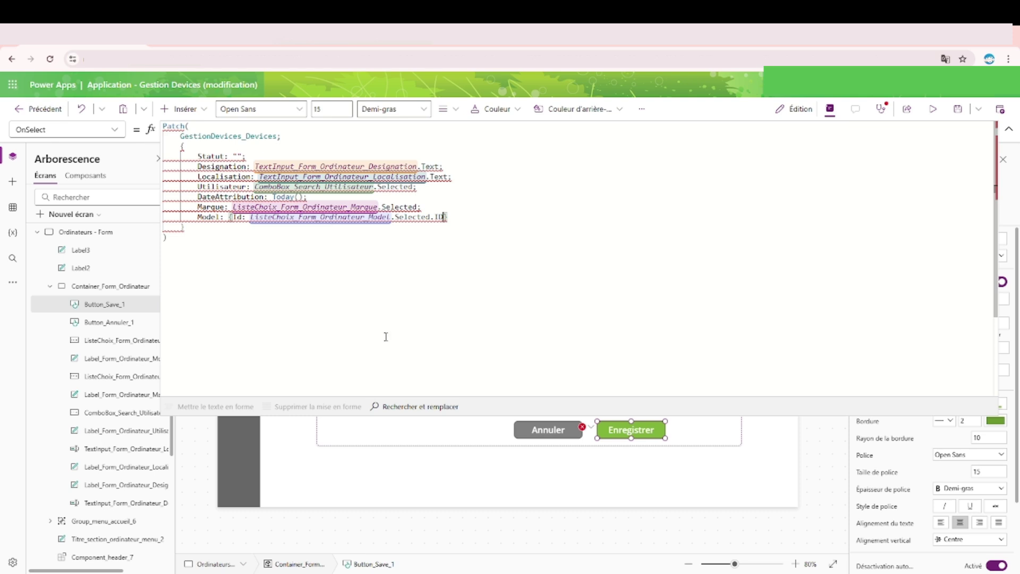
Add a Value field to the Model record, set to ListeChoix_Form_Ordinateur_Model.Selected.Designation
mouse_move(424, 218)
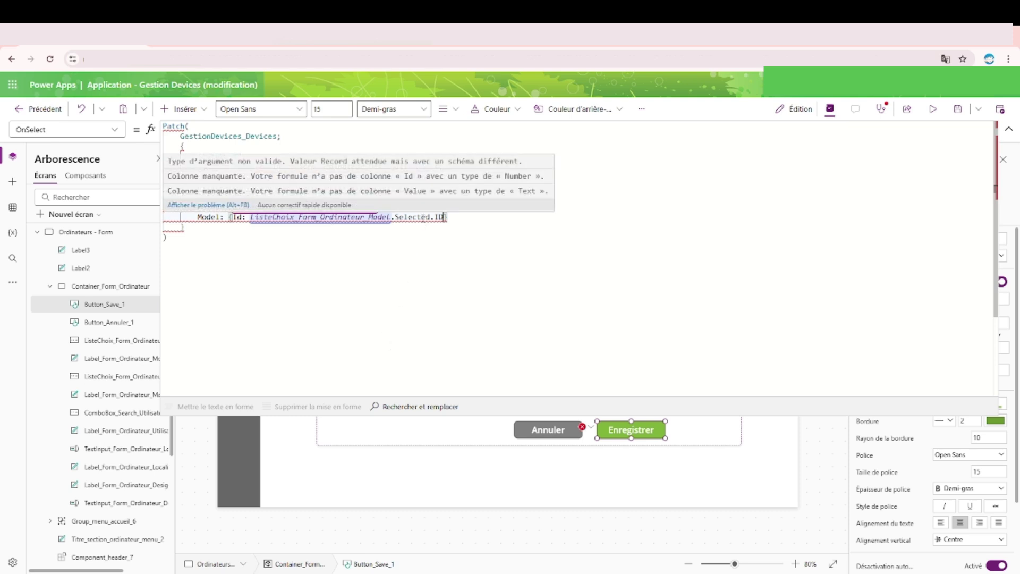
text(; Value)
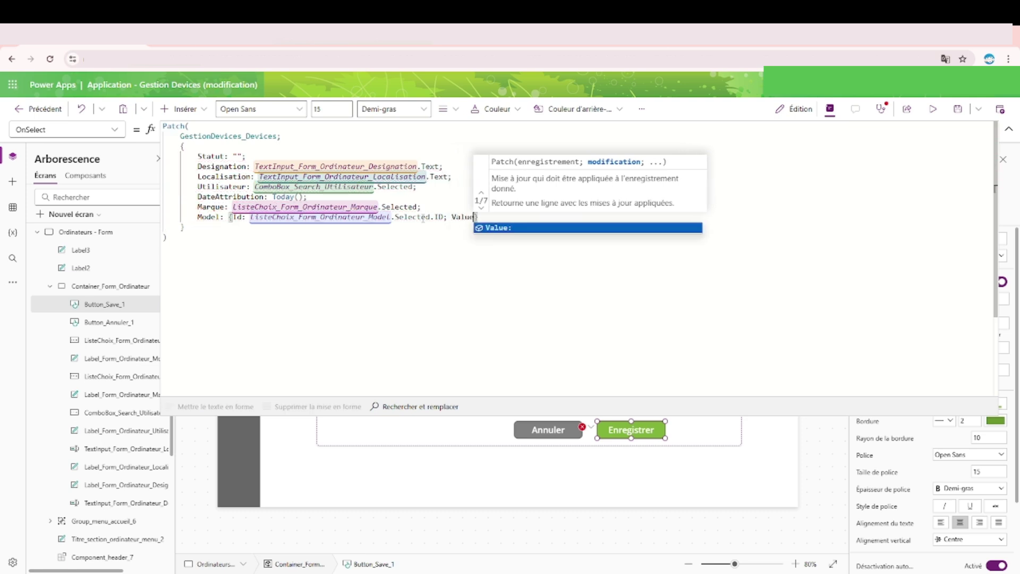
text(: )
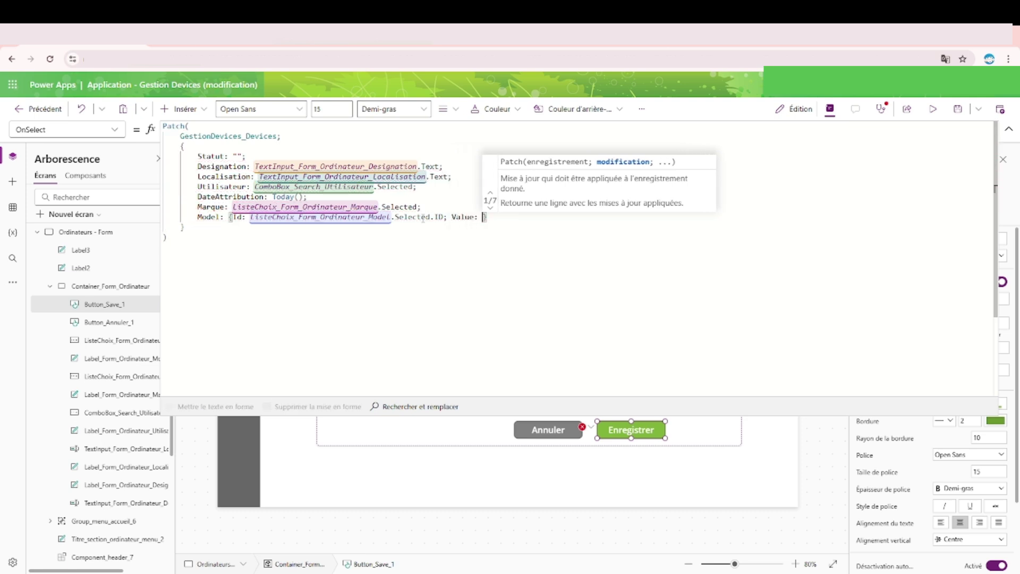
text(ListeChoix_Form_Ordinateur_Model.Selected.)
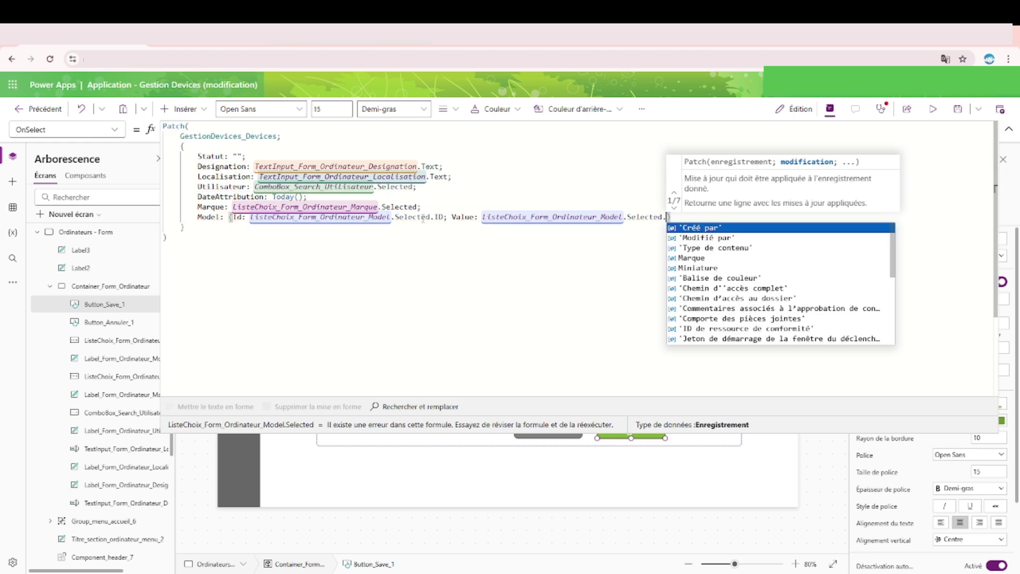
text(des)
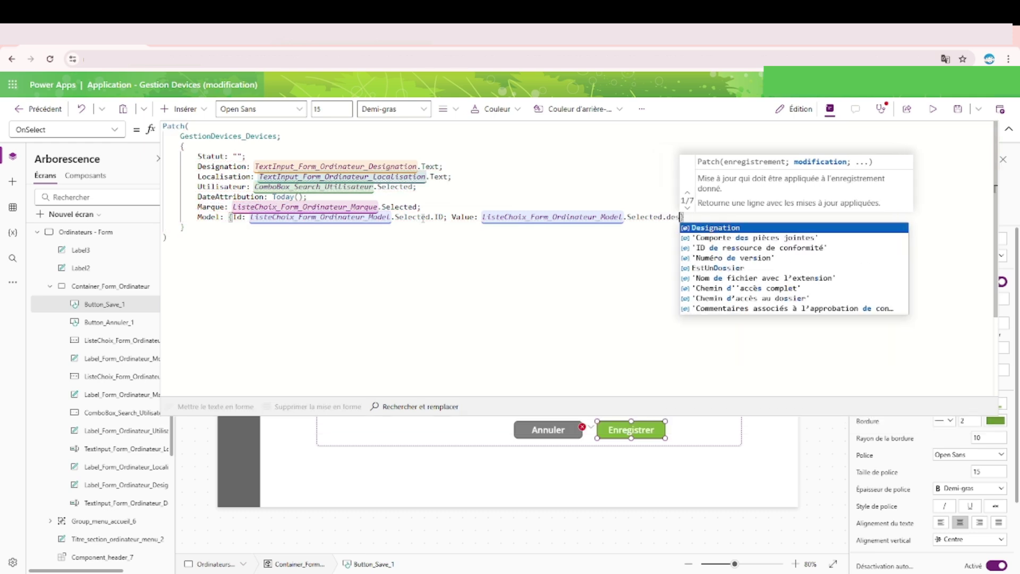
key(Tab)
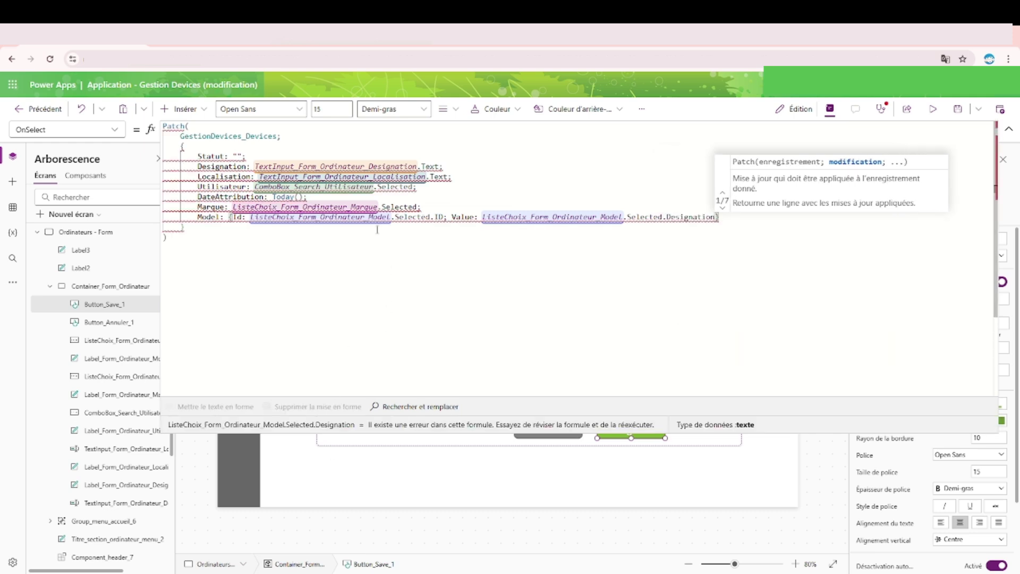
Copy the Model field's Id and Value record into the Marque line of the Patch record
mouse_move(380, 217)
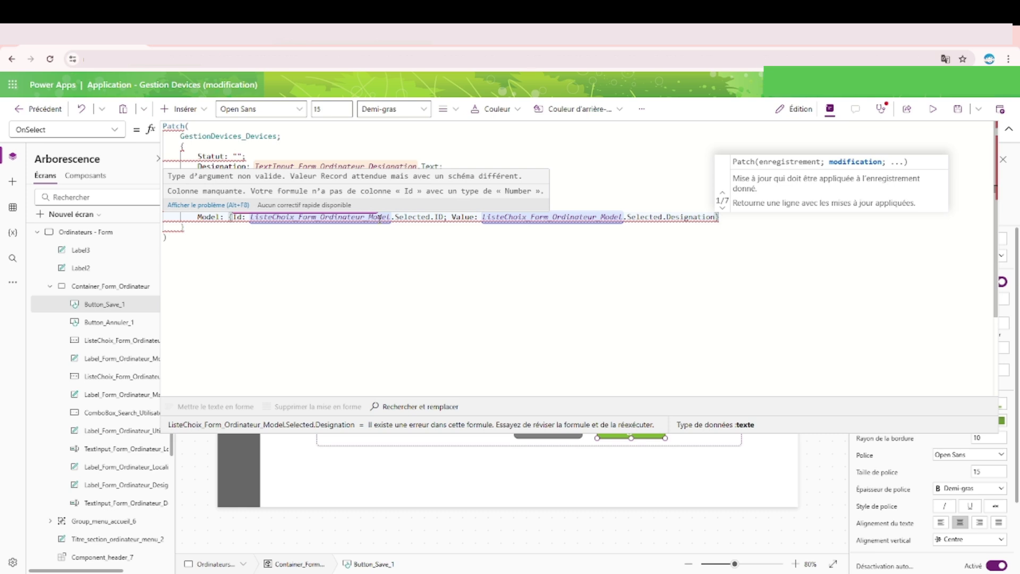
drag(230, 217, 728, 218)
key(ctrl+c)
click(428, 209)
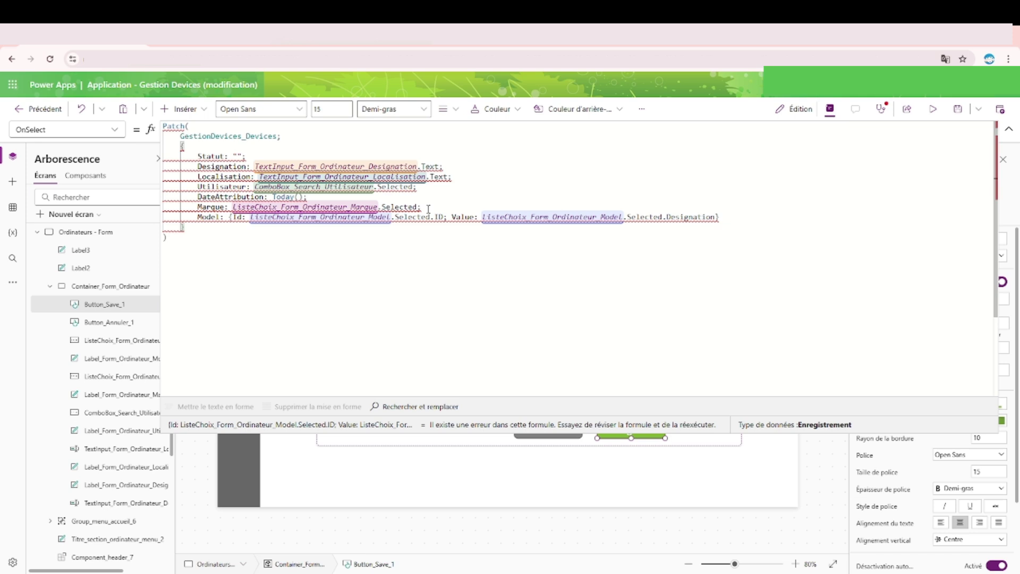
key(ctrl+v)
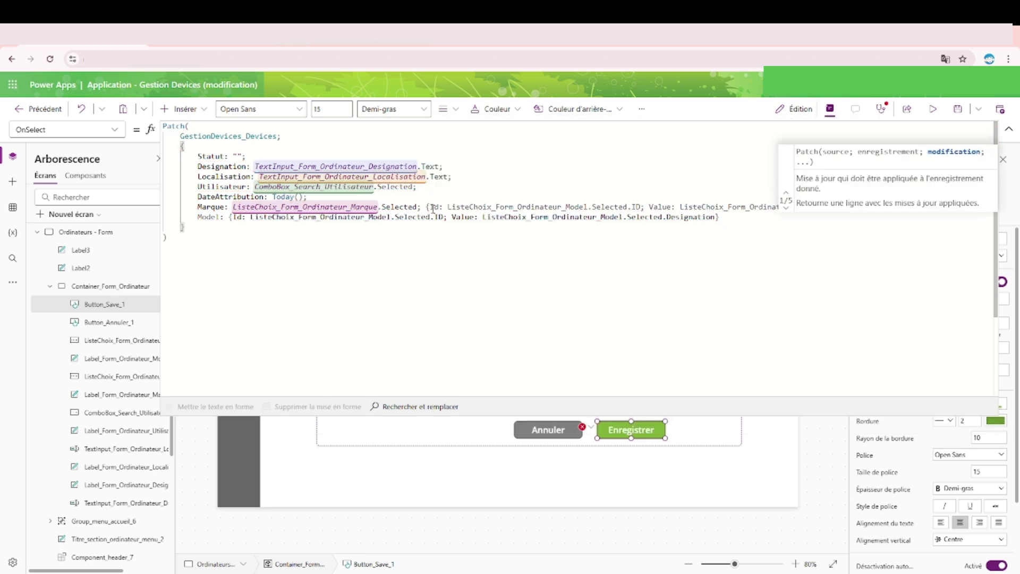
Use ListeChoix_Form_Ordinateur_Marque for both Id and Value in Marque's pasted record, and remove Marque's previous value
double_click(346, 207)
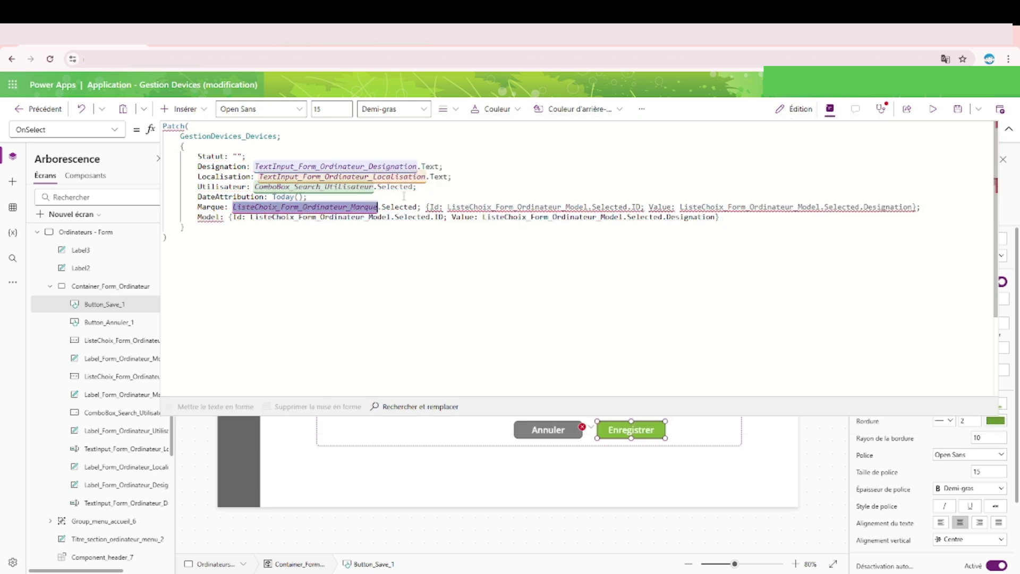
key(ctrl+c)
double_click(526, 208)
key(ctrl+v)
double_click(774, 207)
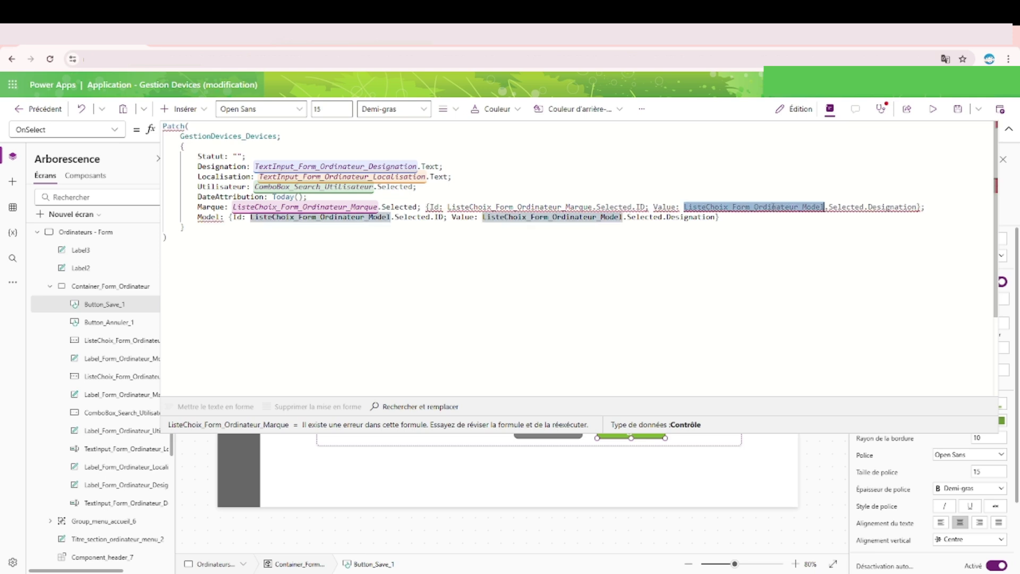
key(ctrl+v)
drag(425, 208, 232, 208)
key(BackSpace)
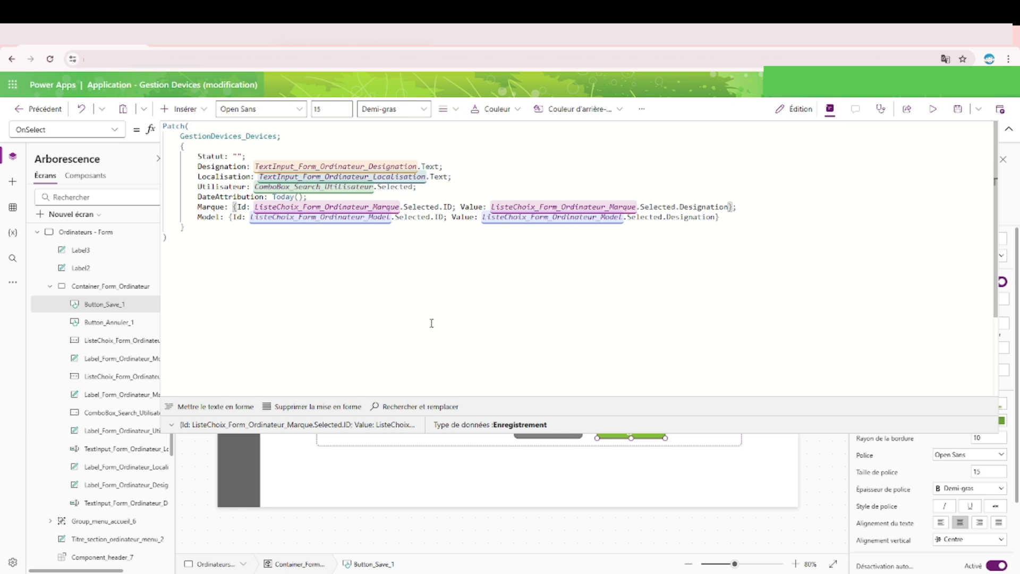
Set Statut in the Patch record to "OK" and collapse the formula editor
double_click(236, 155)
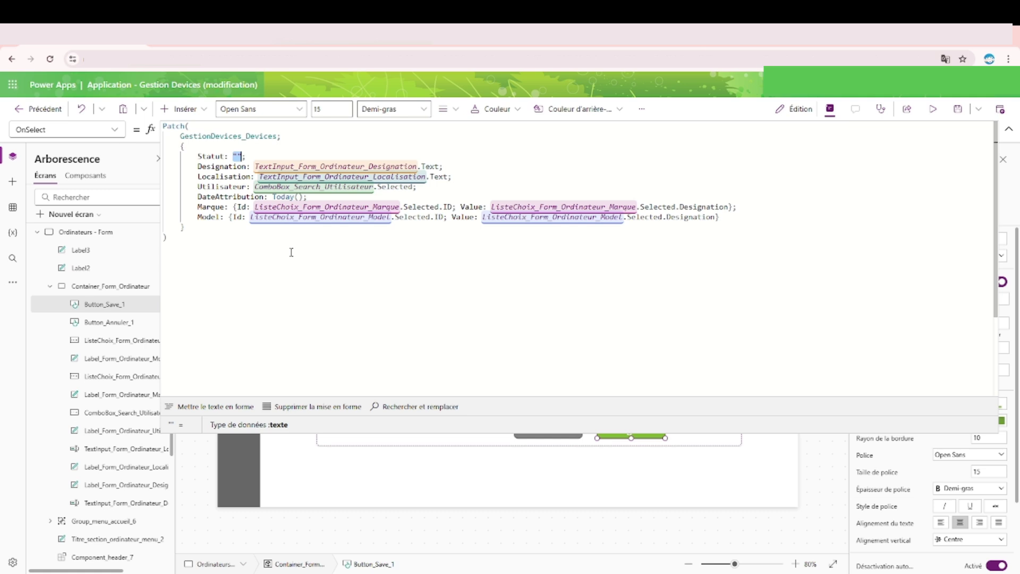
key(Left)
key(Right)
text(OK)
click(1009, 129)
click(842, 339)
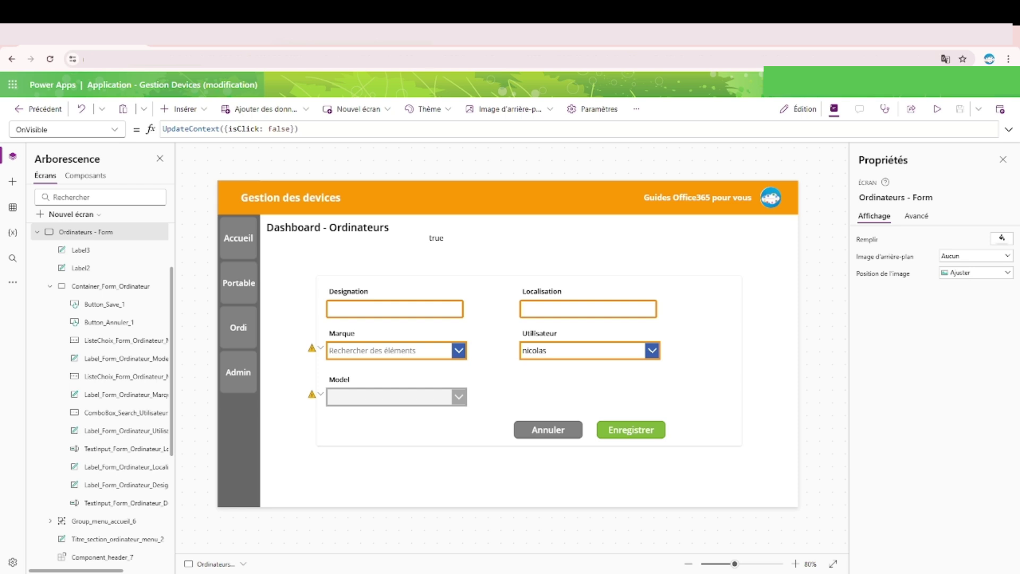
Reopen the Enregistrer button's OnSelect formula, end the Patch call with ;; and start an If function below it
click(645, 434)
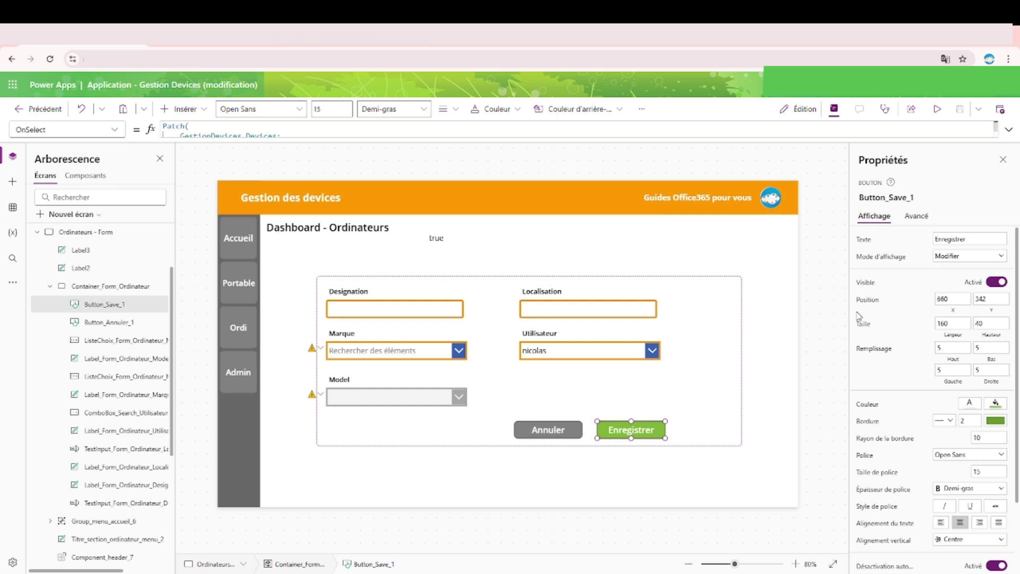
click(1009, 129)
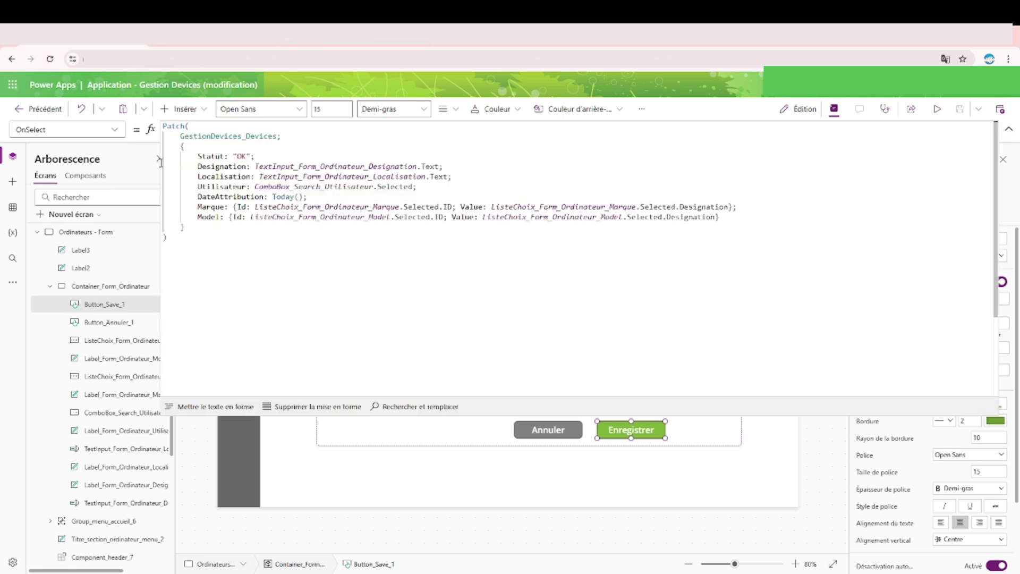
click(317, 266)
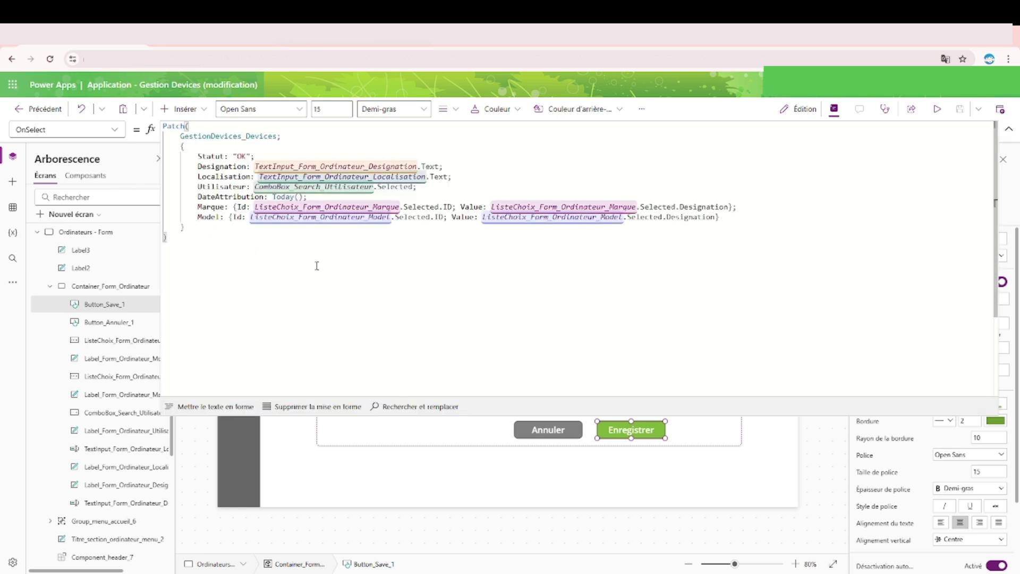
key(Return)
key(Return)
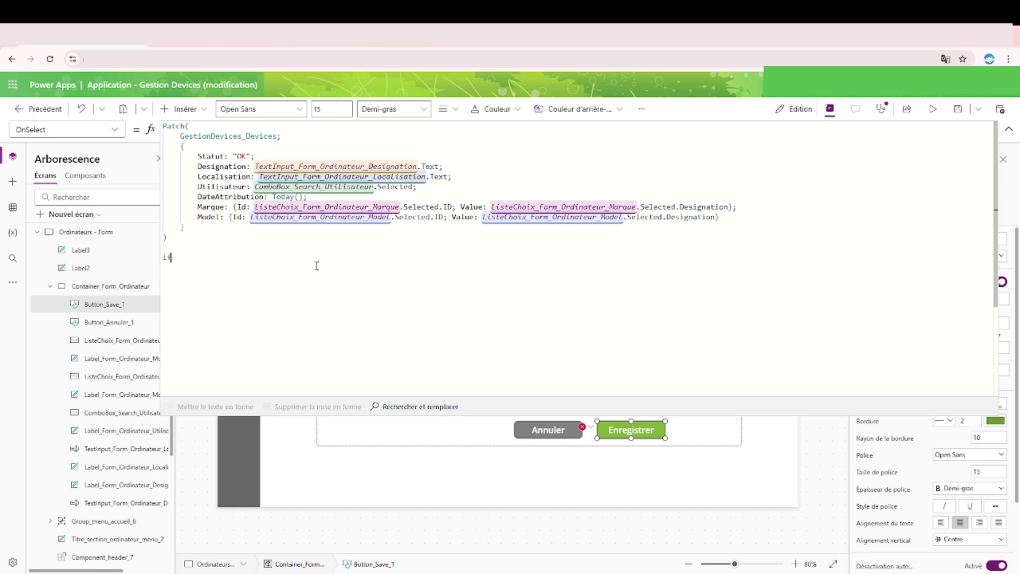
text(if)
click(224, 238)
text(;;)
key(shift+ctrl+End)
key(Delete)
key(Return)
key(Return)
text(If)
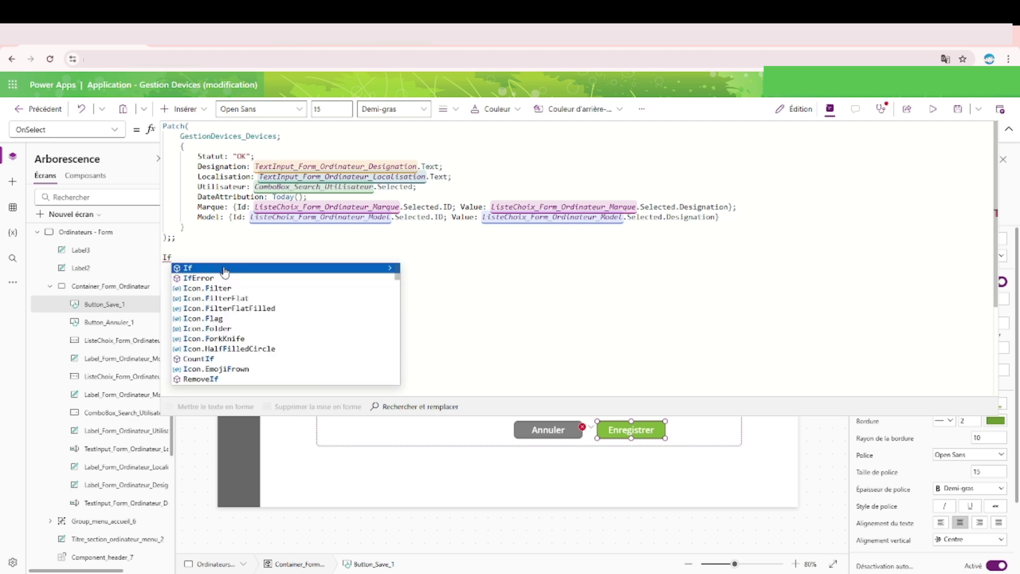
click(224, 269)
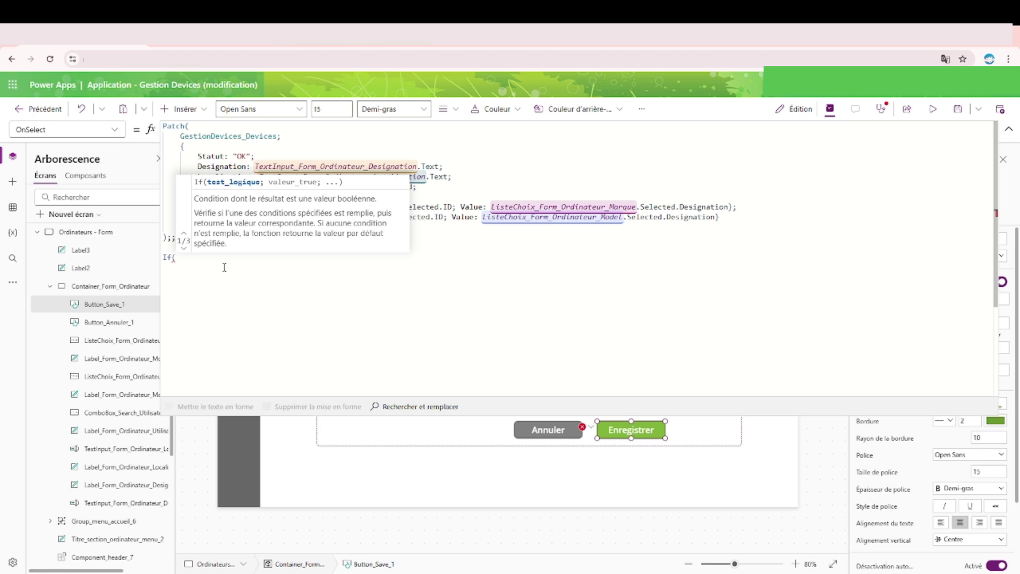
Enter false as the If function's condition on its own indented line
text(false)
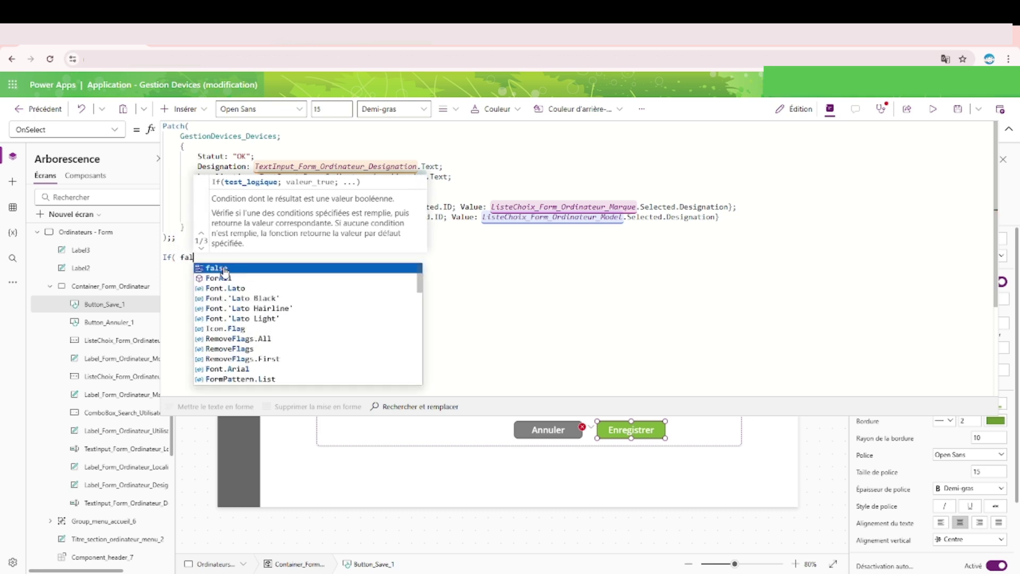
key(BackSpace)
key(BackSpace)
key(BackSpace)
key(BackSpace)
key(BackSpace)
key(BackSpace)
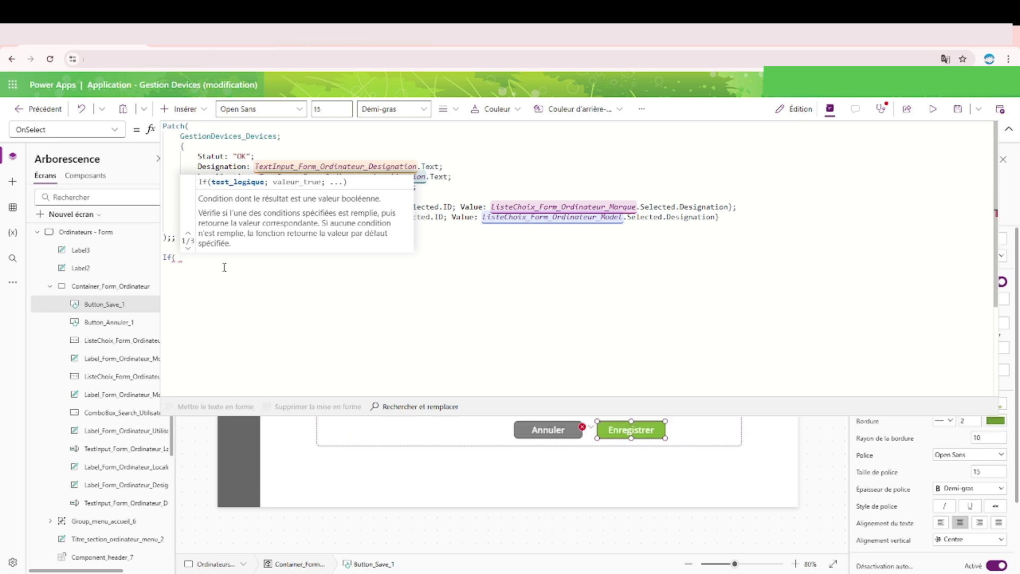
text(false)
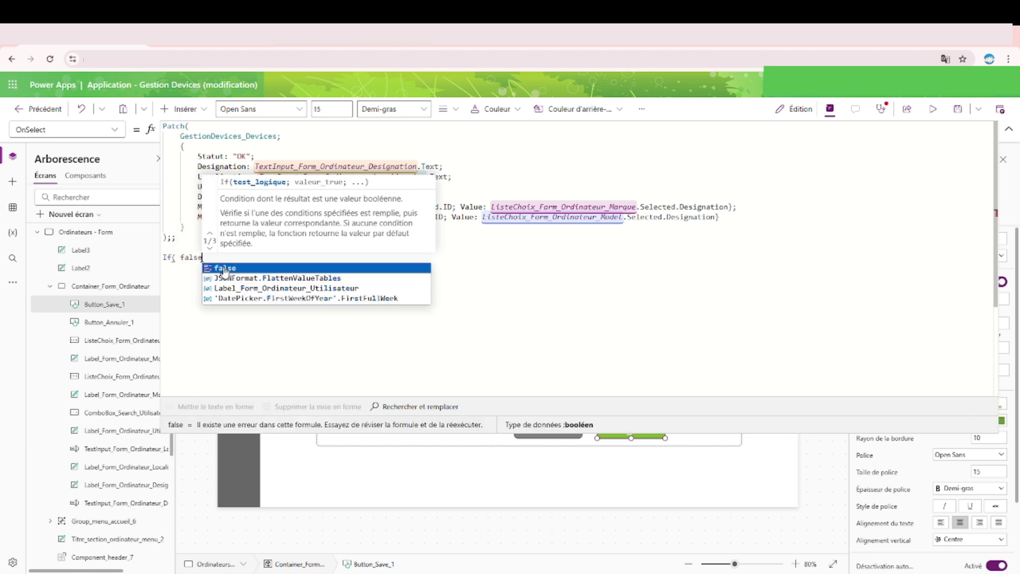
click(181, 258)
key(Return)
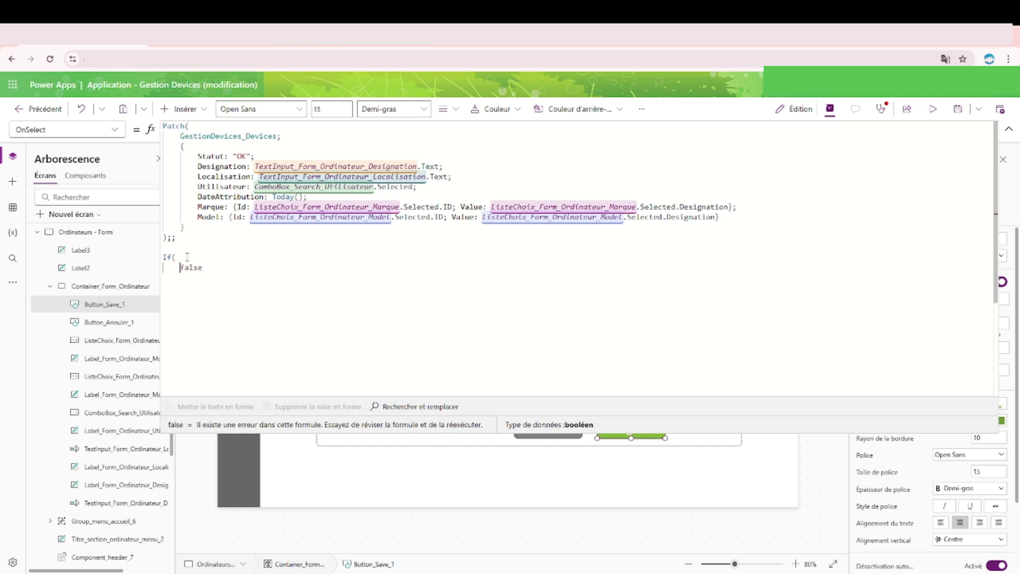
click(235, 265)
key(BackSpace)
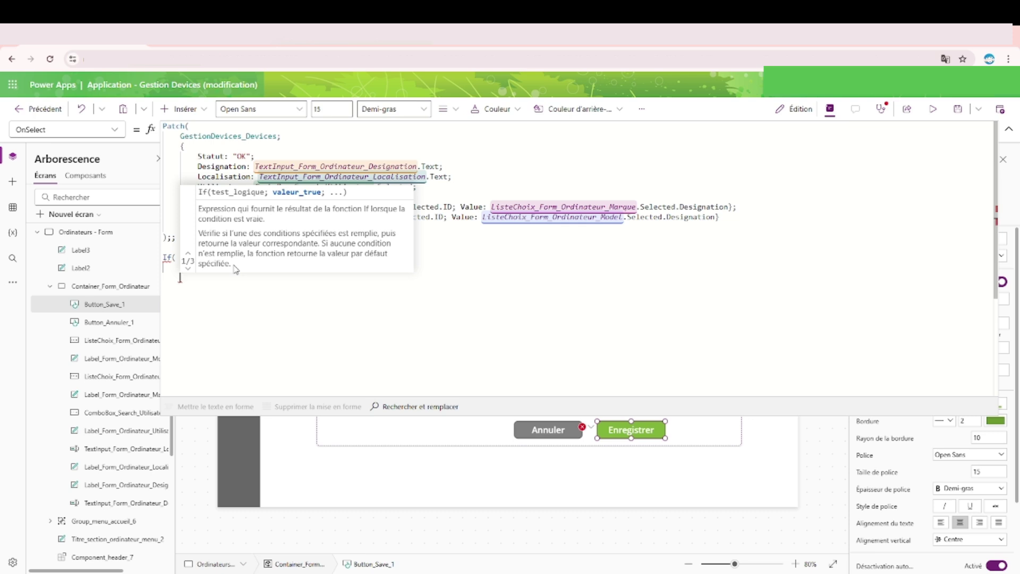
Outline the If function's two branches with the comments //Enregistrement and //Mise à jour, separated by a semicolon
text(//)
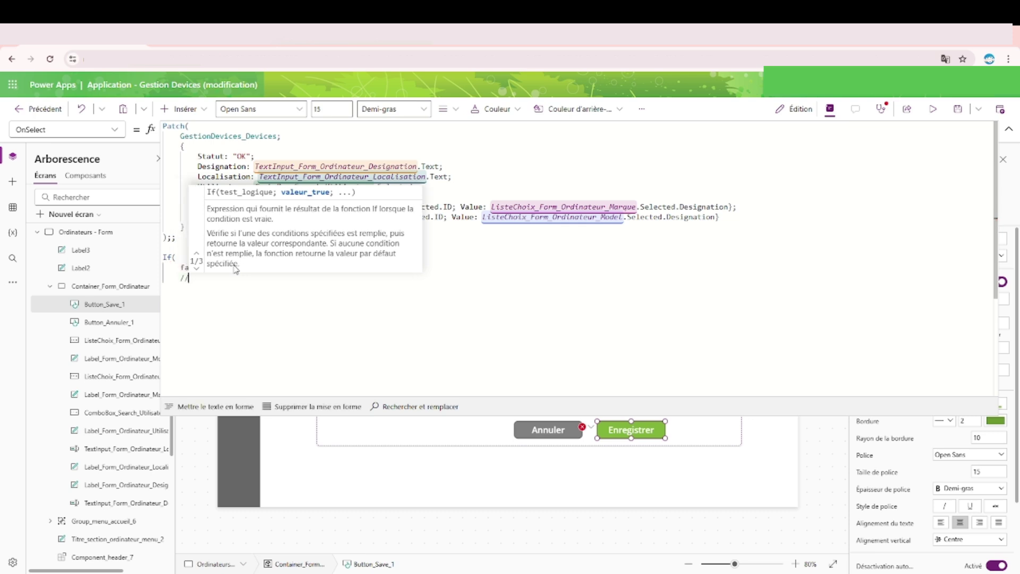
text(Enreg)
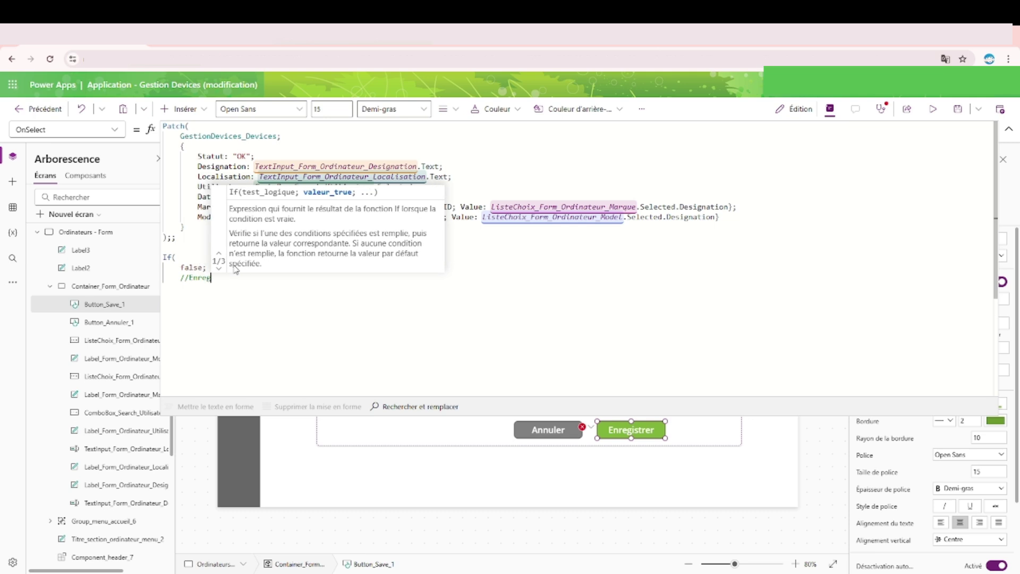
text(istrement)
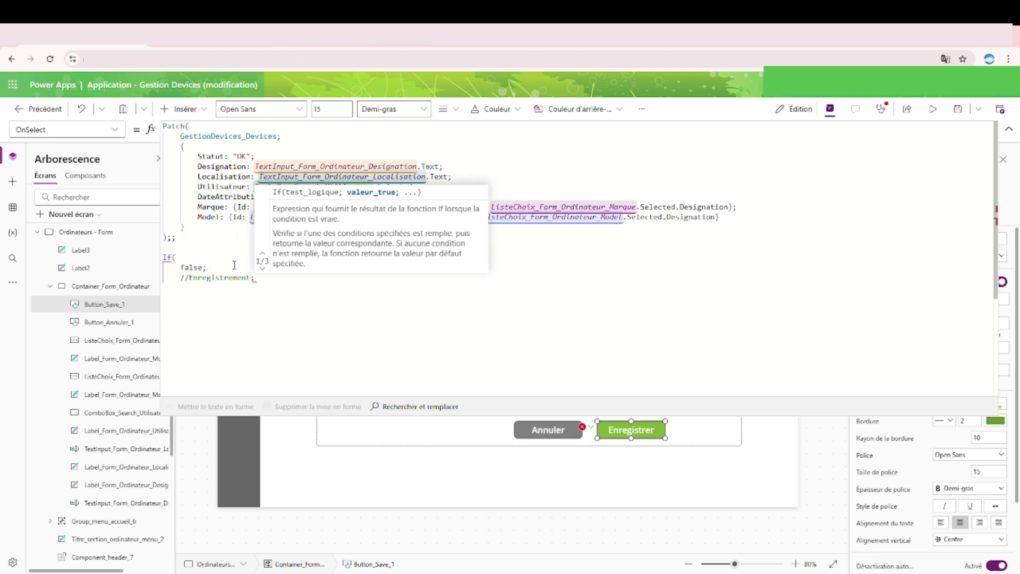
key(Return)
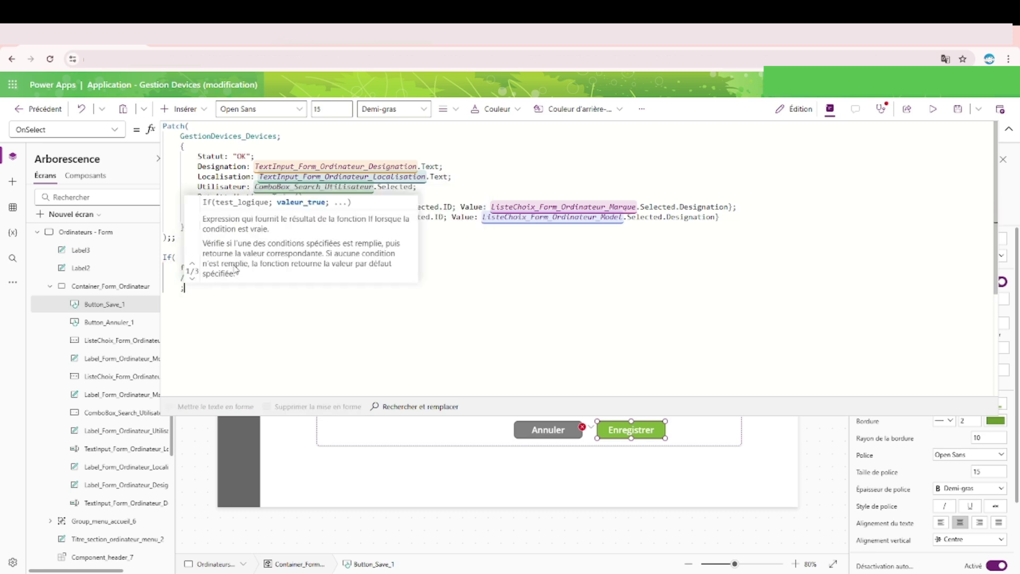
text(;)
key(Return)
text(//M)
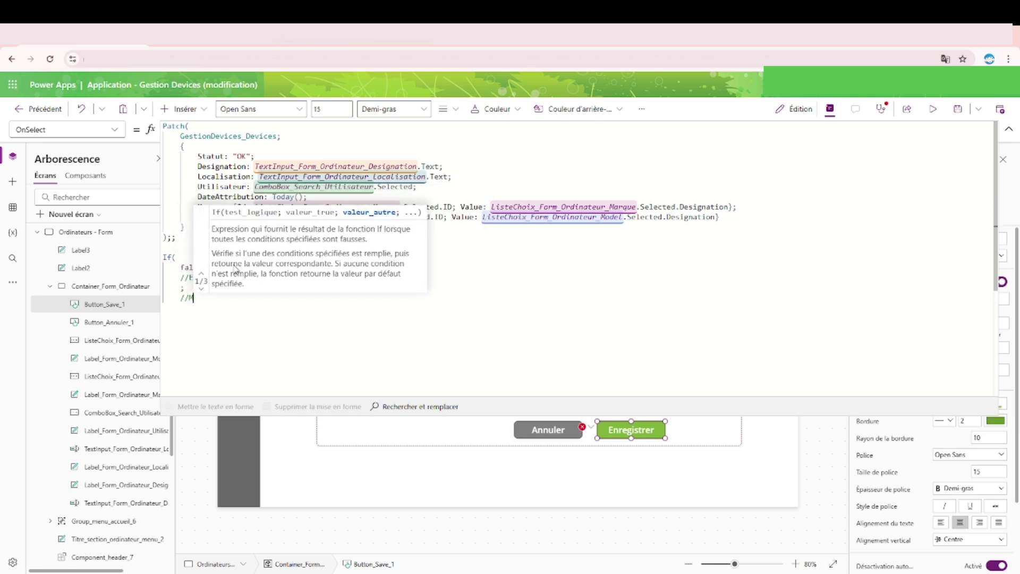
text(ise à jour)
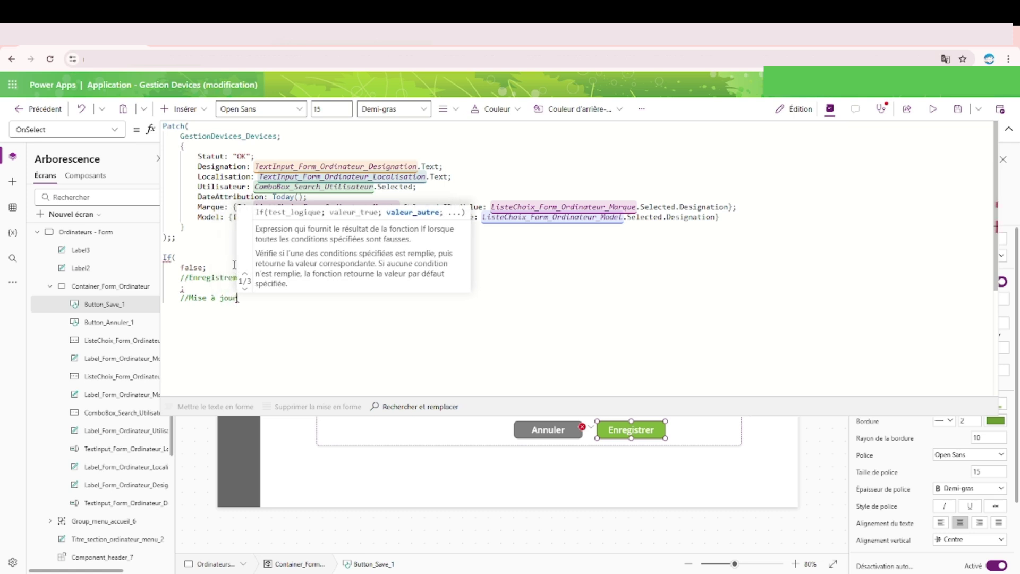
Change the If function's condition to true and add its closing parenthesis after the //Mise à jour comment
double_click(196, 268)
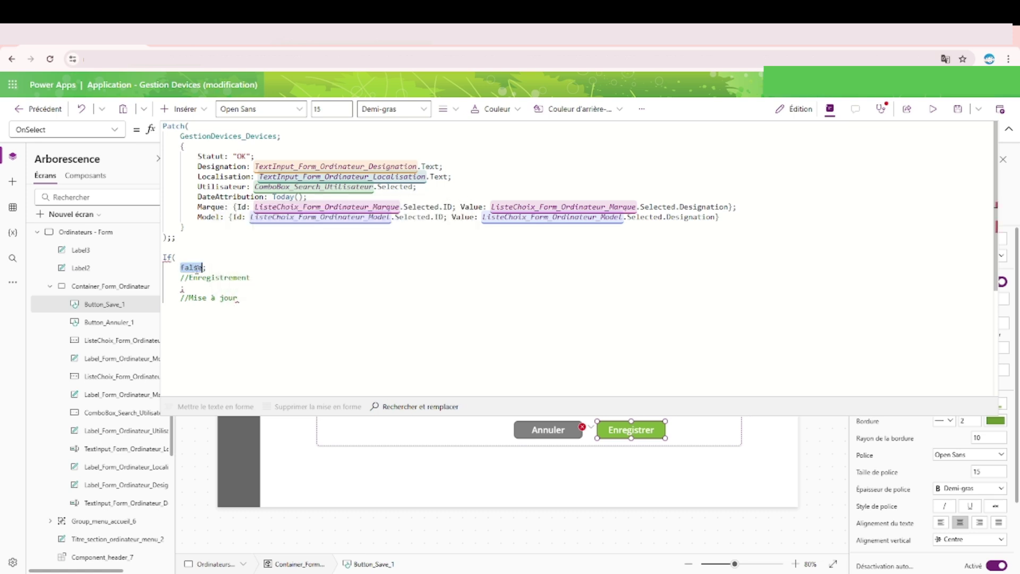
text(true;)
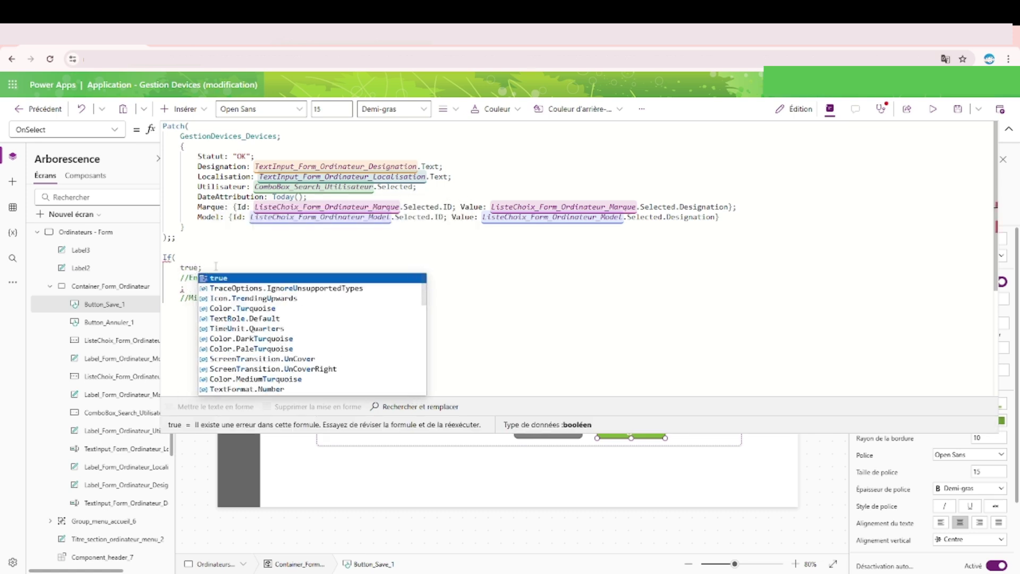
click(258, 246)
click(258, 299)
key(Return)
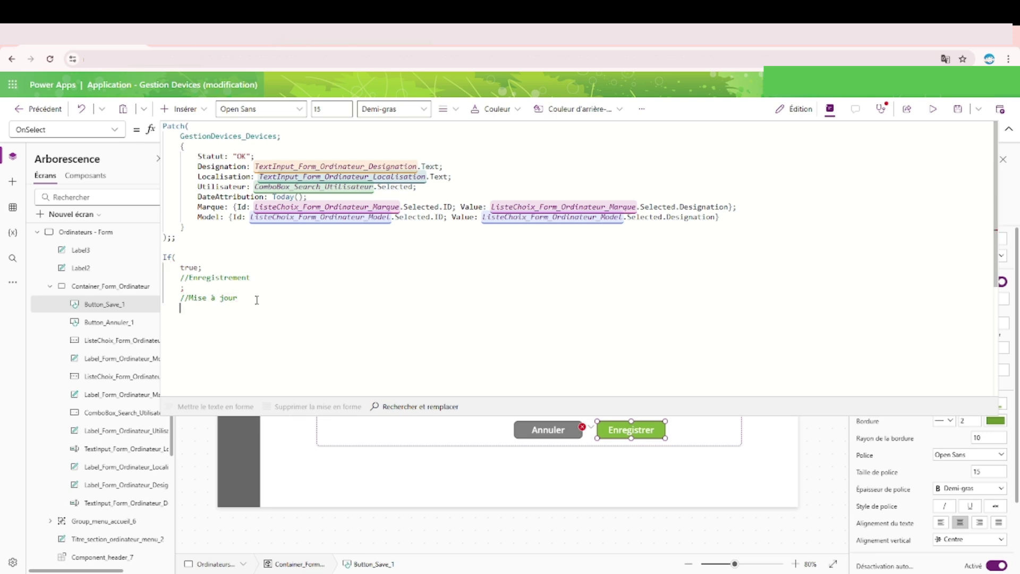
text())
Copy the complete Patch call above the If function into its branch under //Mise à jour
drag(181, 239, 162, 125)
key(ctrl+c)
click(227, 297)
key(Return)
key(ctrl+v)
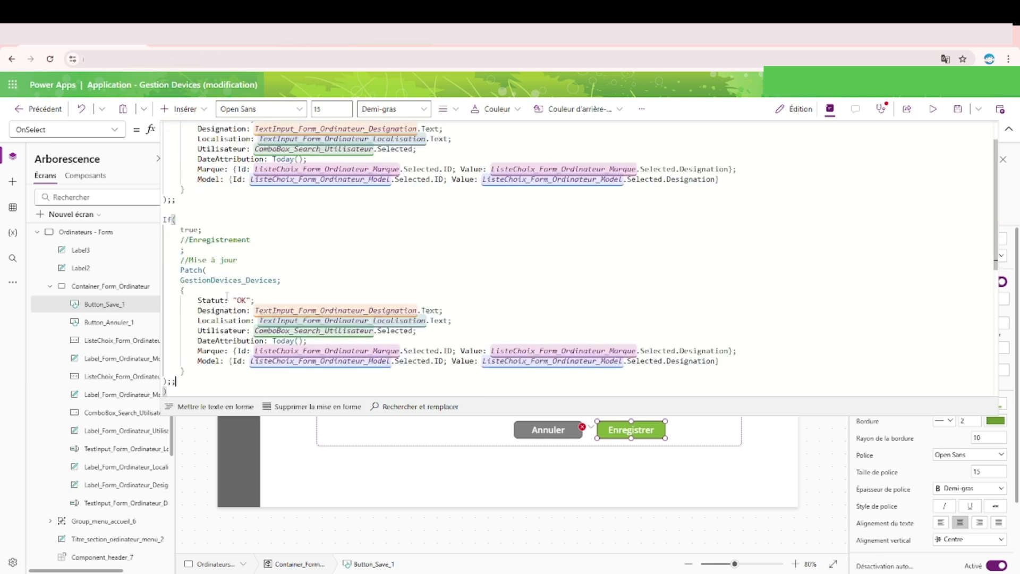
scroll(384, 265, up, 2)
scroll(384, 265, down, 2)
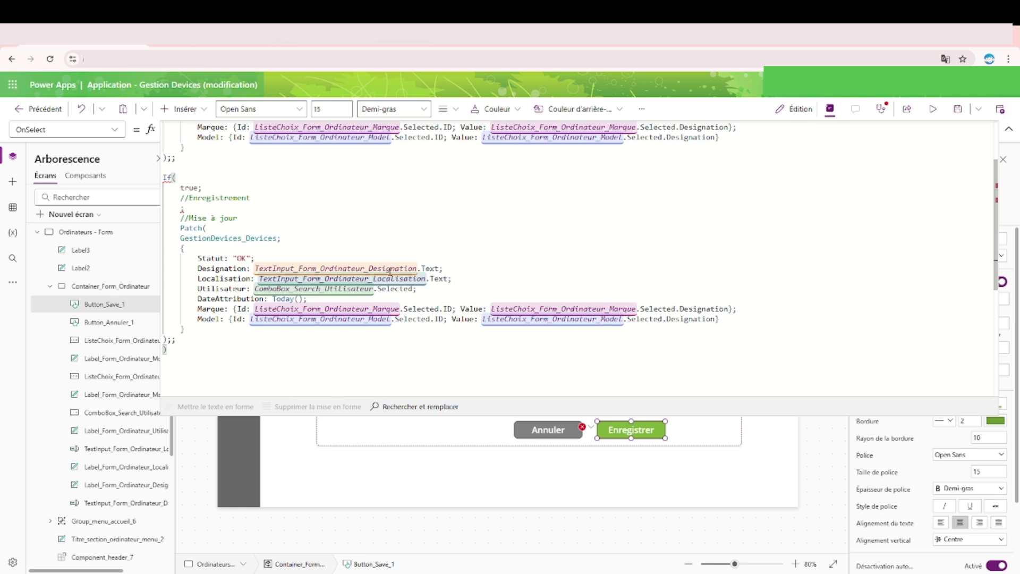
Add an ID field set to 0 after Model in the Patch record of the //Mise à jour branch
click(737, 320)
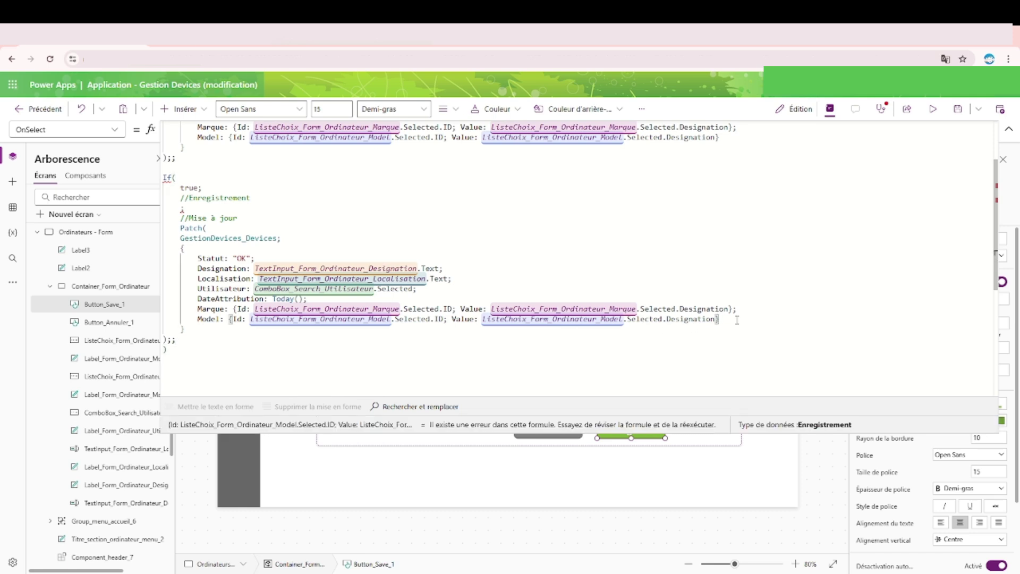
text(;ID:)
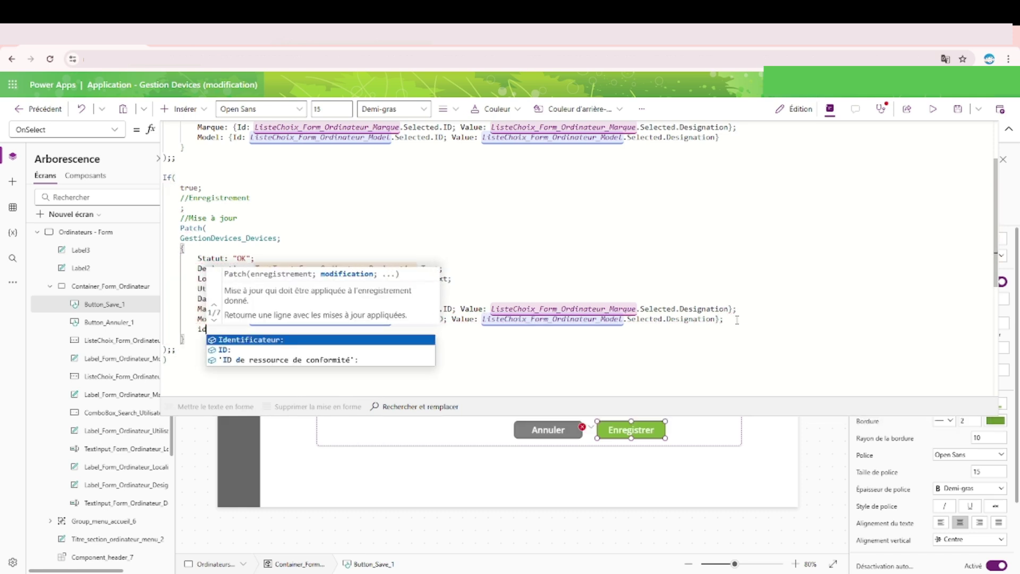
text( 0)
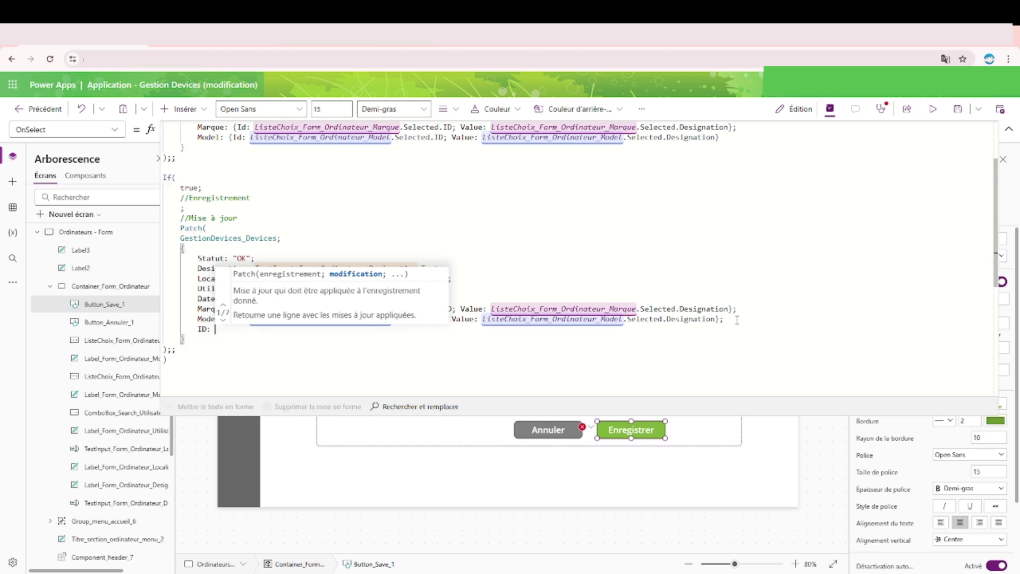
click(529, 208)
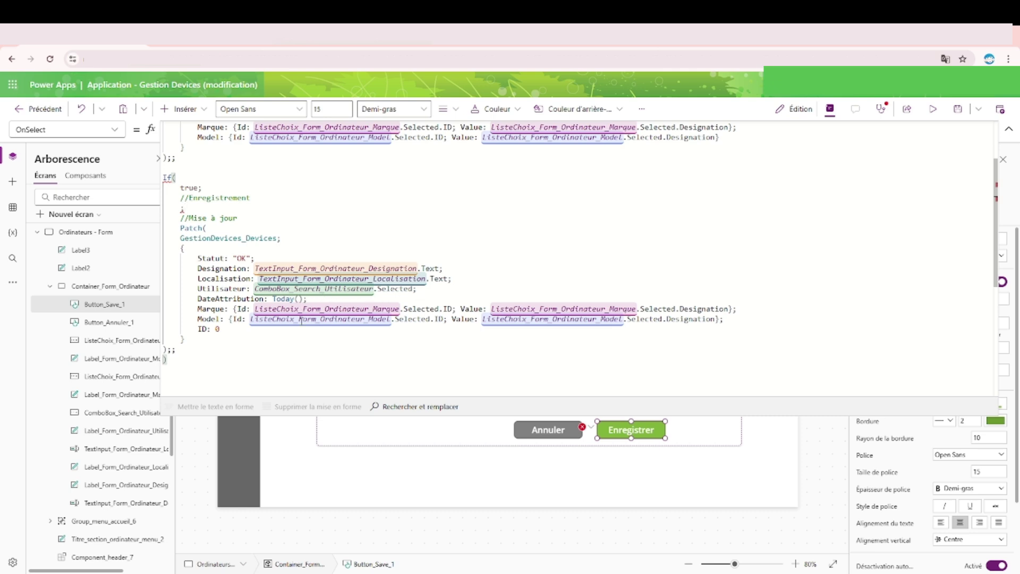
Paste the complete Patch call on GestionDevices_Devices under the //Enregistrement comment in the If function's first branch
click(260, 194)
key(Return)
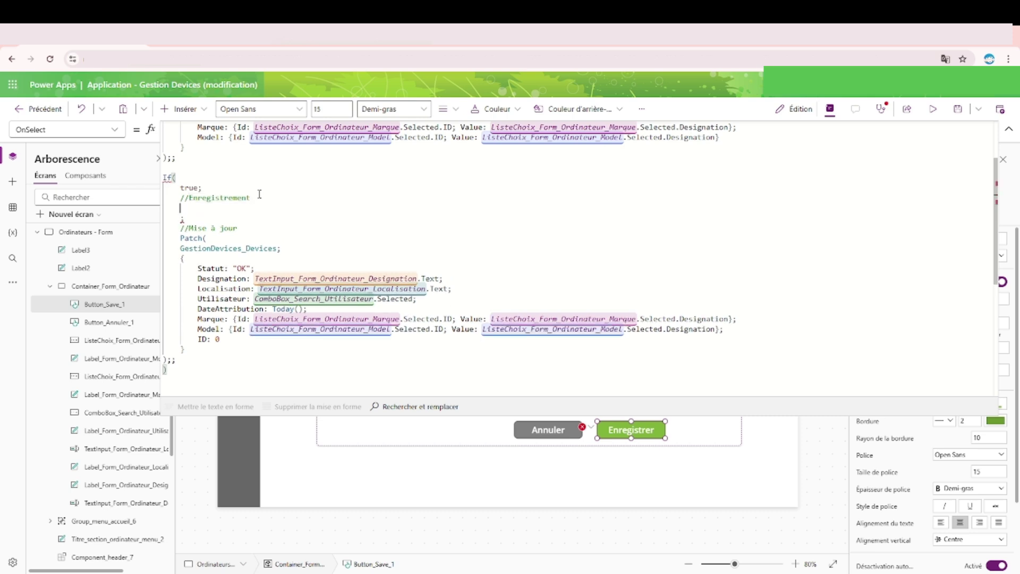
text(Patch( GestionDevices_Devices; {     Statut: "OK";     Designation: TextInput_Form_Ordinateur_Designation.Text;     Localisation: TextInput_Form_Ordinateur_Localisation.Text;     Utilisateur: ComboBox_Search_Utilisateur.Selected;     DateAttribution: Today();     Marque: {Id: ListeChoix_Form_Ordinateur_Marque.Selected.ID; Value: ListeChoix_Form_Ordinateur_Marque.Selected.Designation};     Model: {Id: ListeChoix_Form_Ordinateur_Model.Selected.ID; Value: ListeChoix_Form_Ordinateur_Model.Selected.Designation} } );)
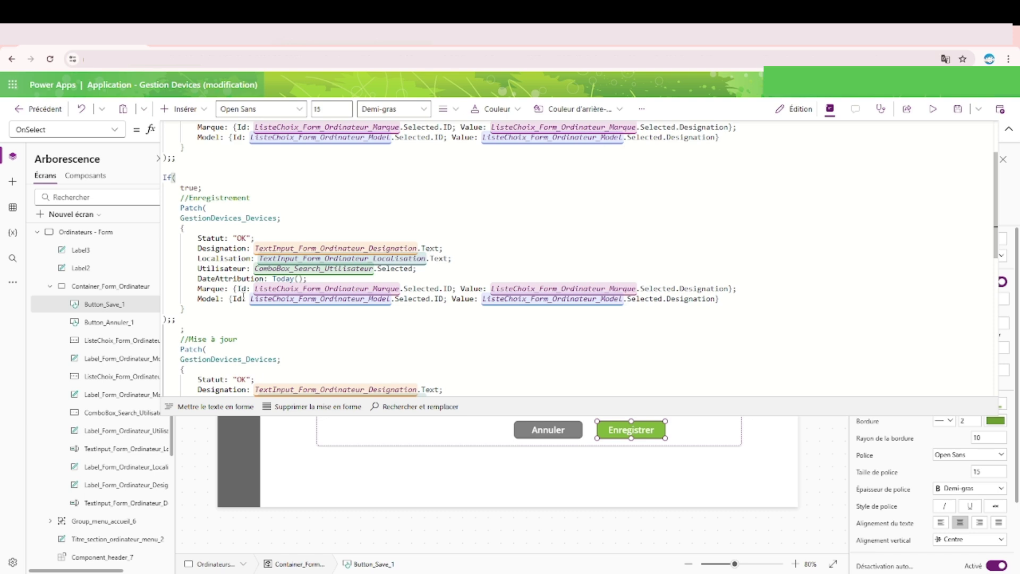
Add Defaults(GestionDevices_Devices); as the record argument after the data source in the //Enregistrement Patch call
click(297, 214)
key(Return)
text(D)
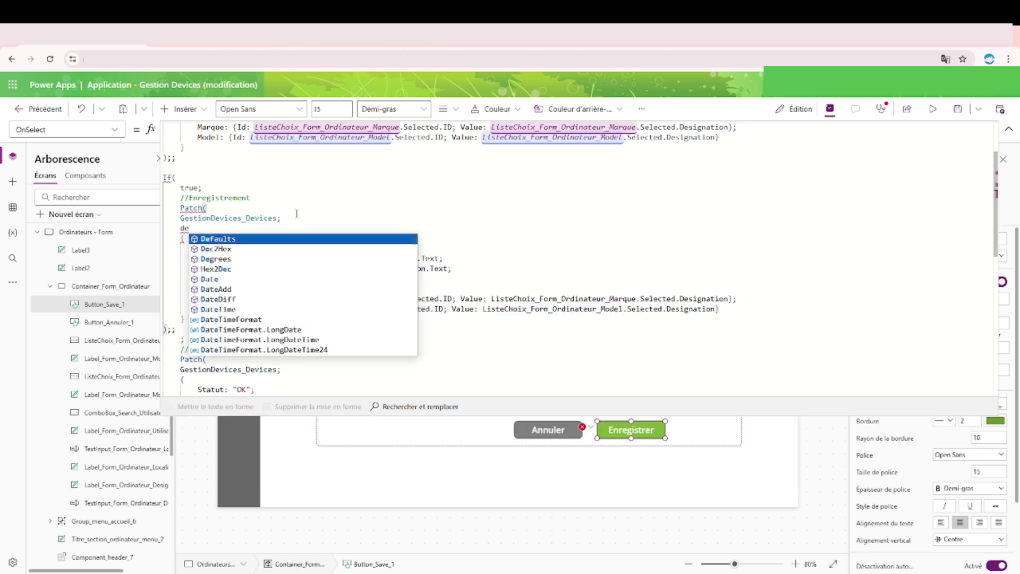
key(Tab)
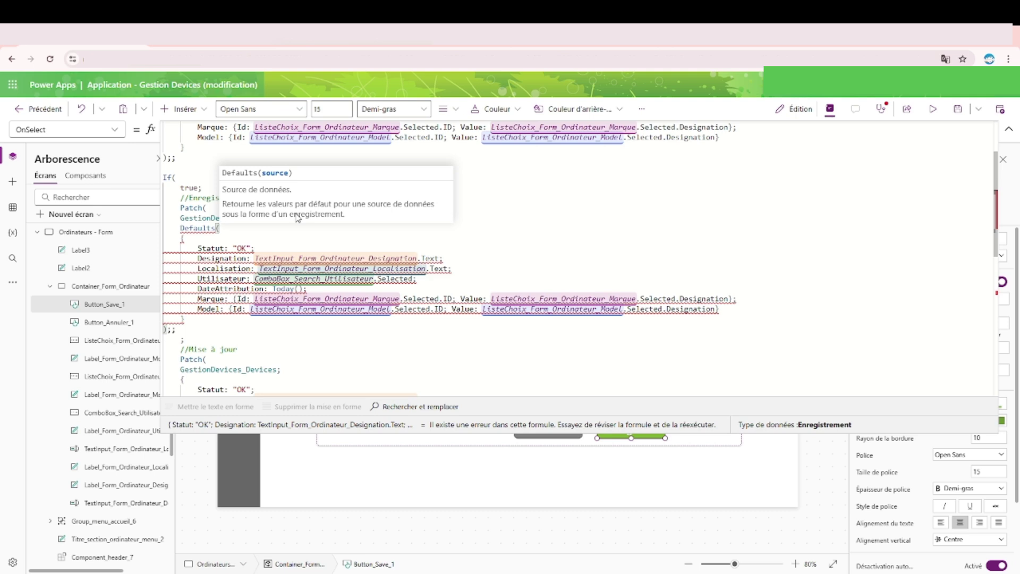
text(gestion)
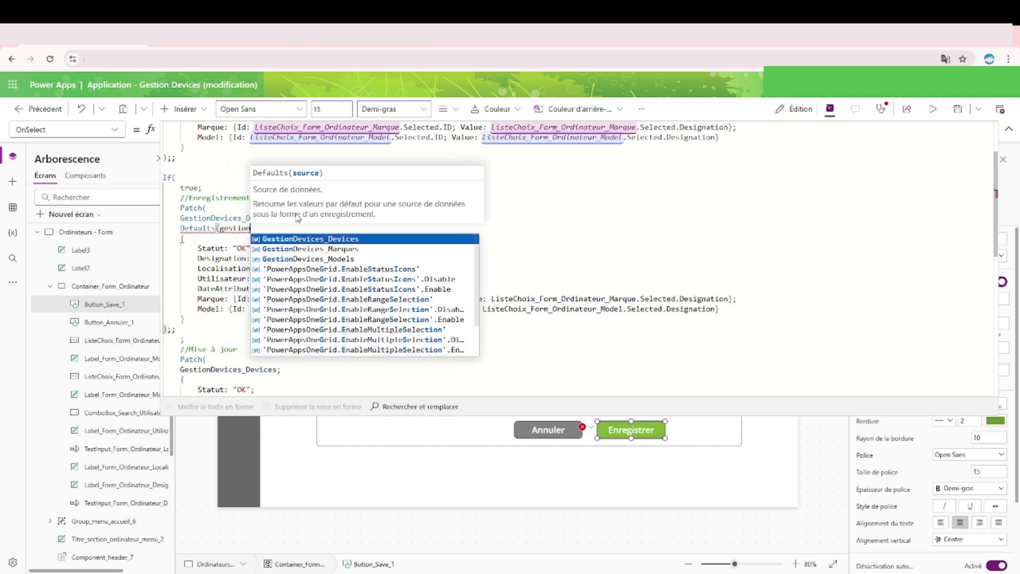
key(Tab)
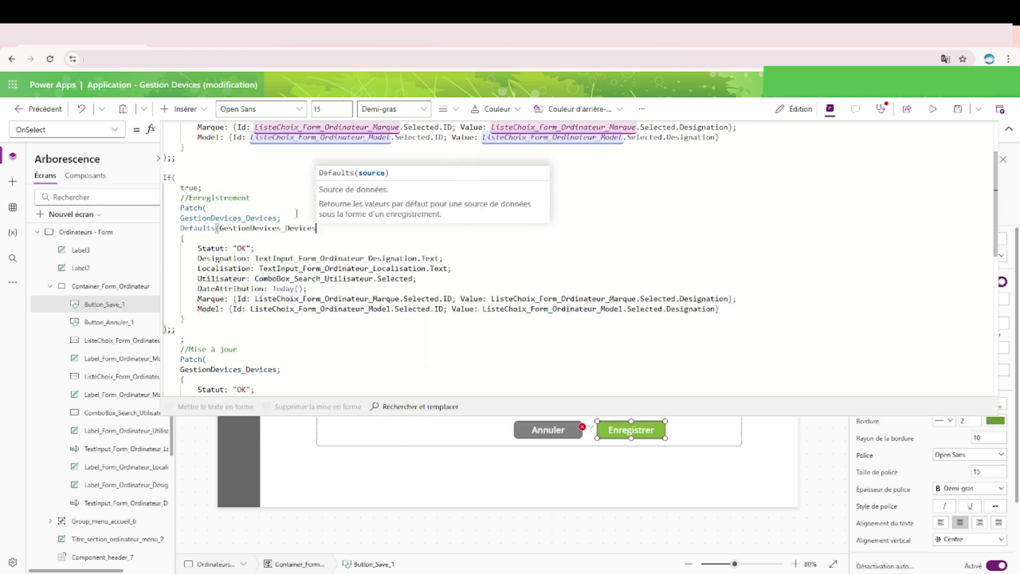
text())
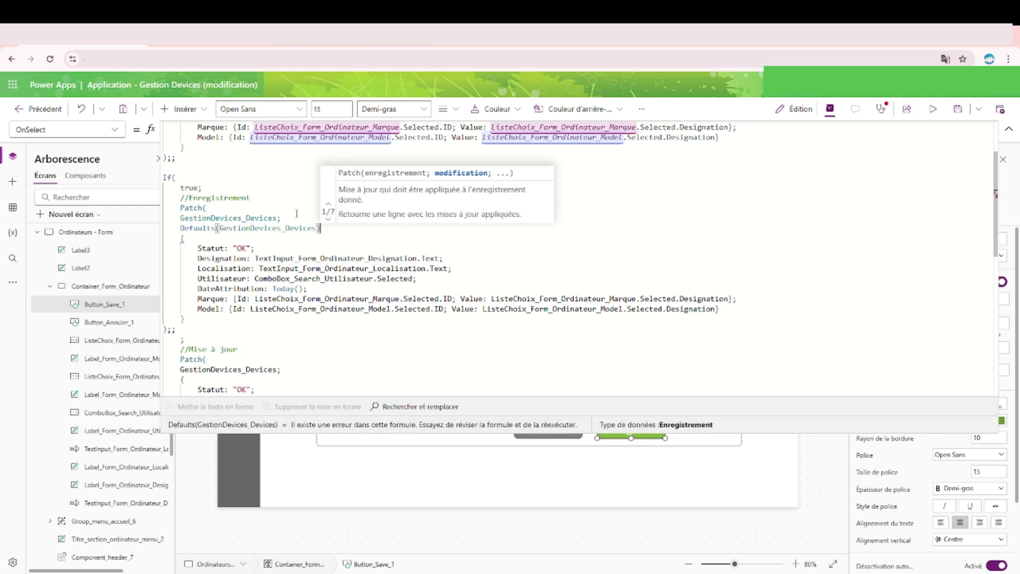
text(;)
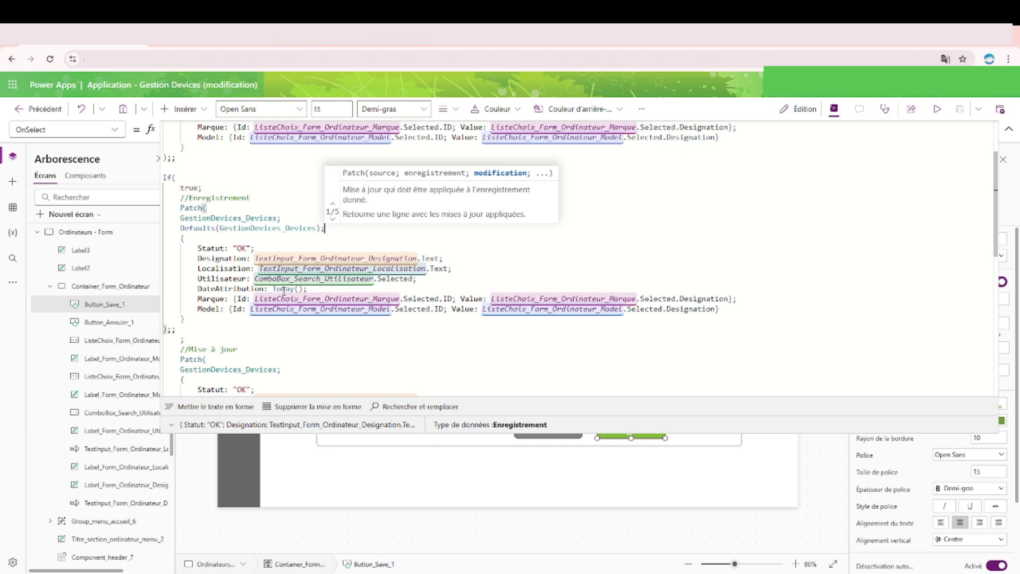
Set the App object's OnStart formula to Set(isEdit; false);;
scroll(111, 351, up, 3)
click(94, 241)
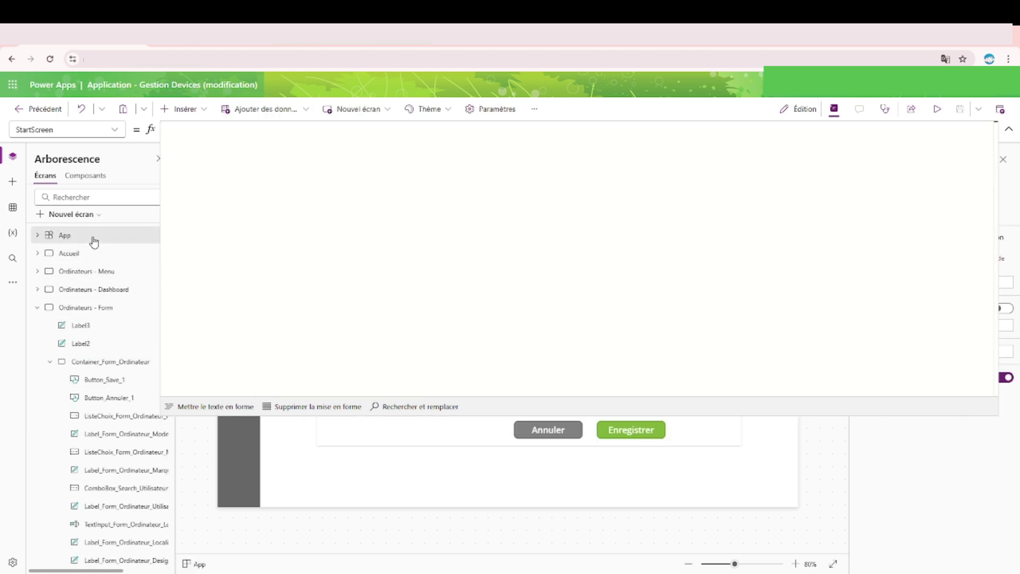
click(1009, 129)
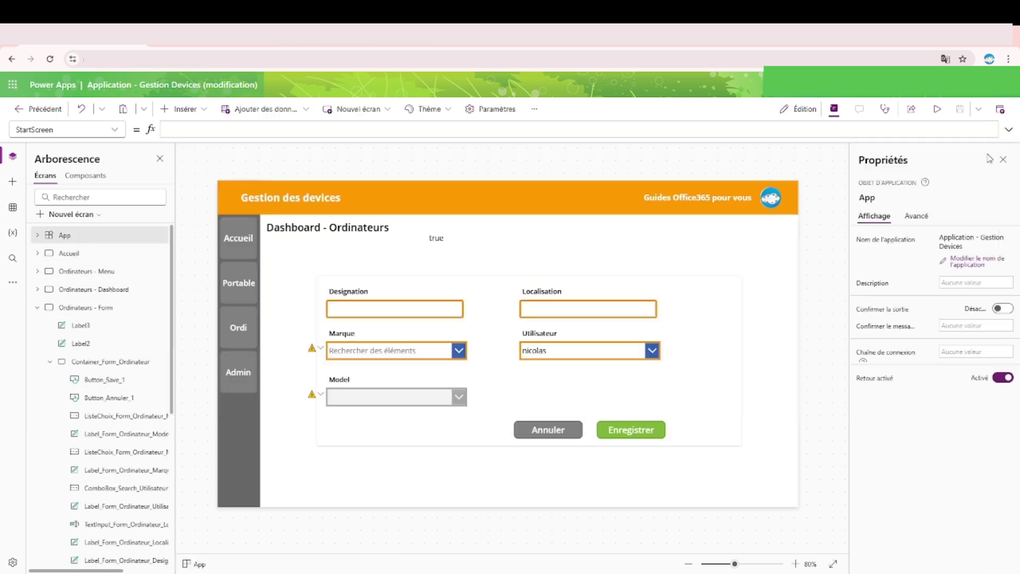
click(914, 225)
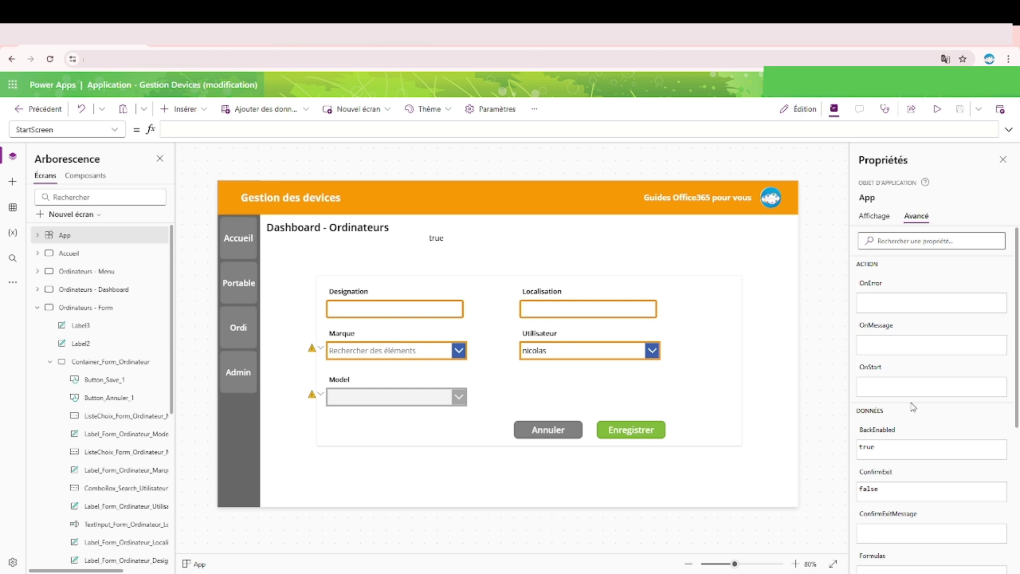
click(874, 371)
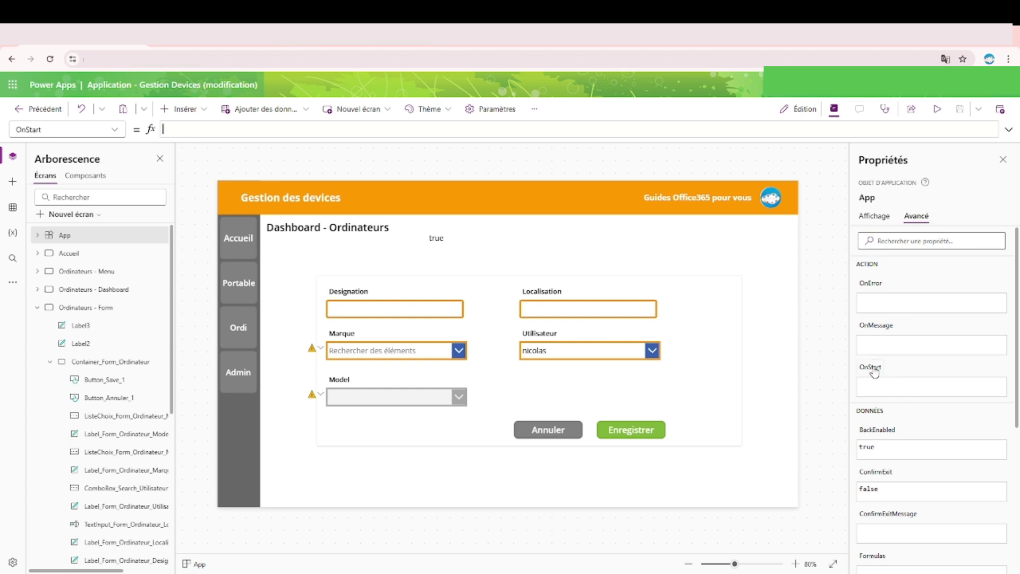
click(1009, 129)
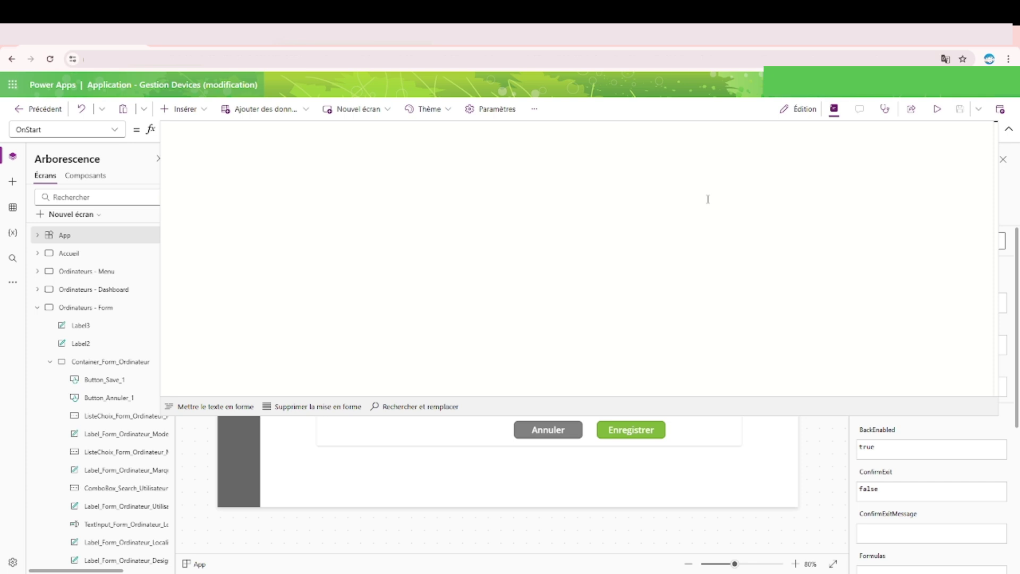
text(Set()
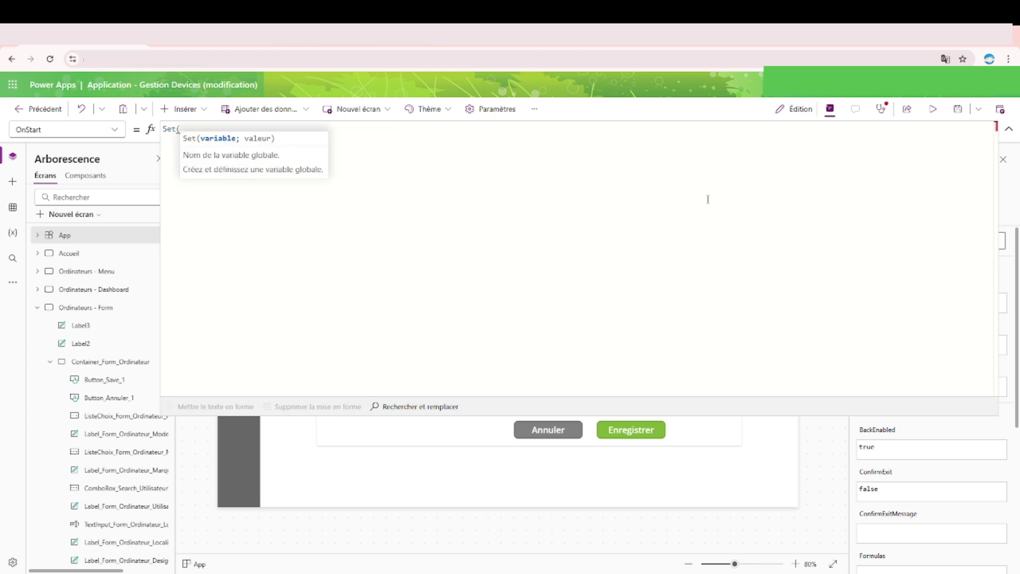
text(isEdi)
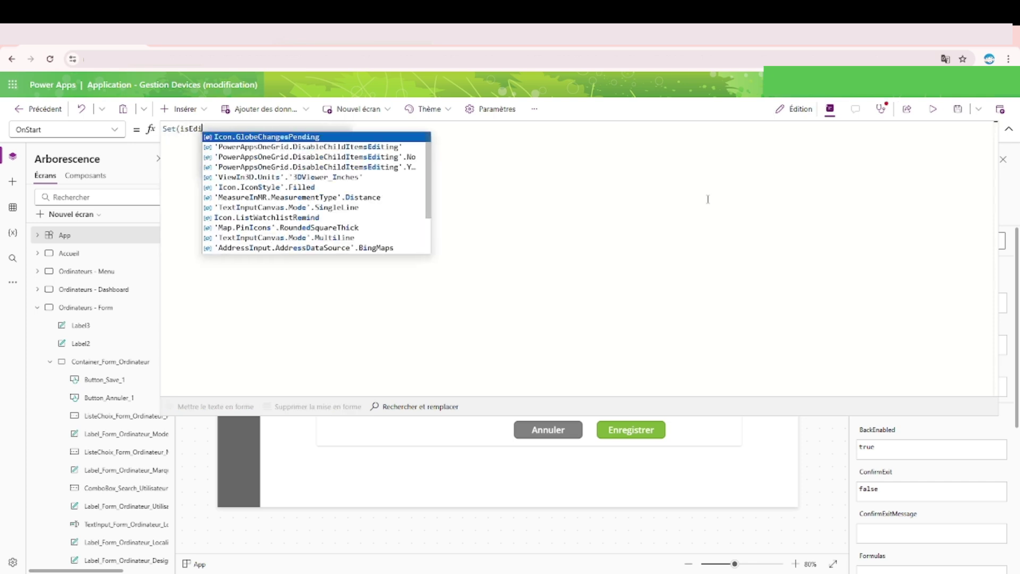
text(t; )
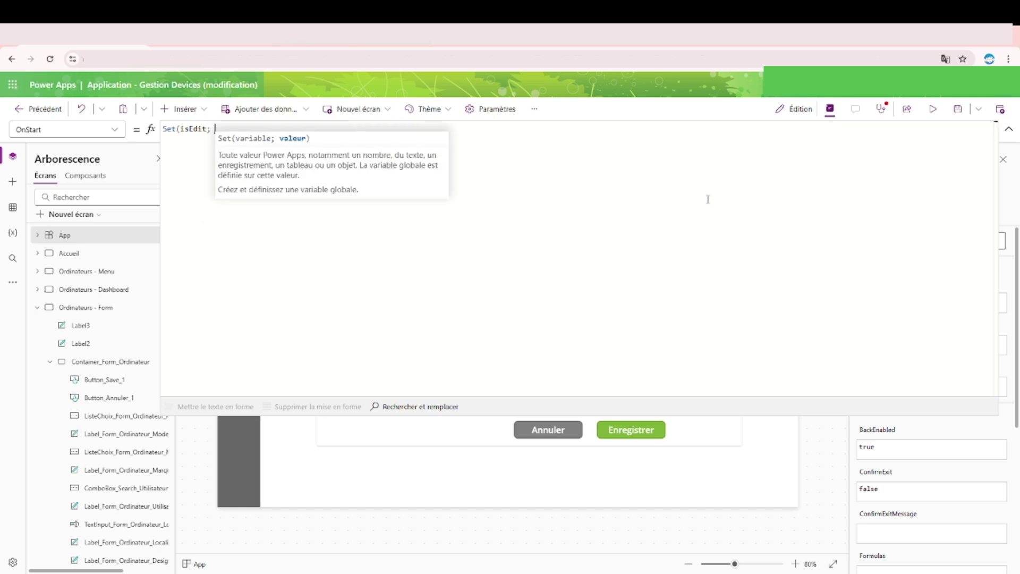
text(false);;)
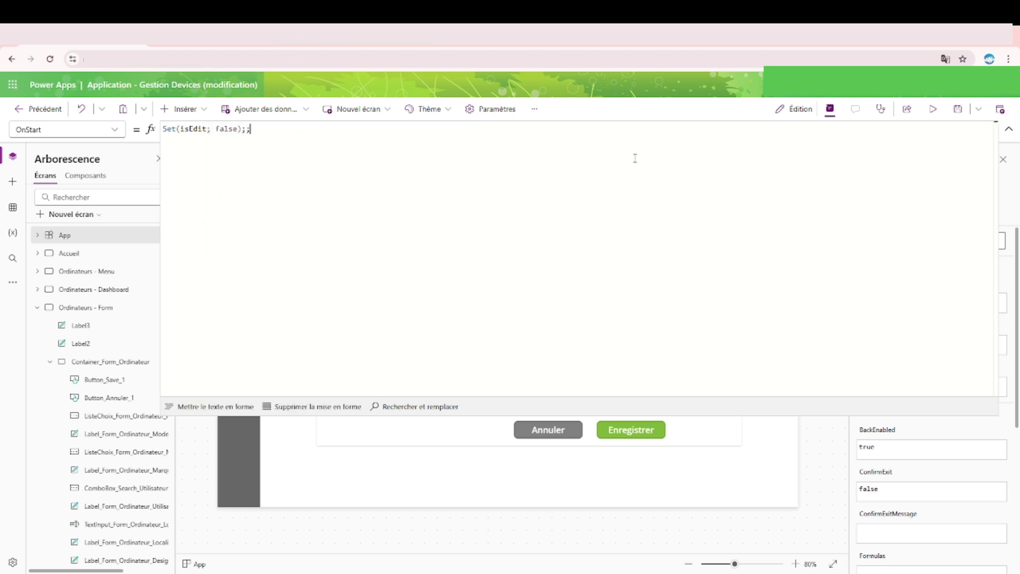
Select the isEdit variable name in the OnStart formula for reuse and run the App object's OnStart
double_click(198, 129)
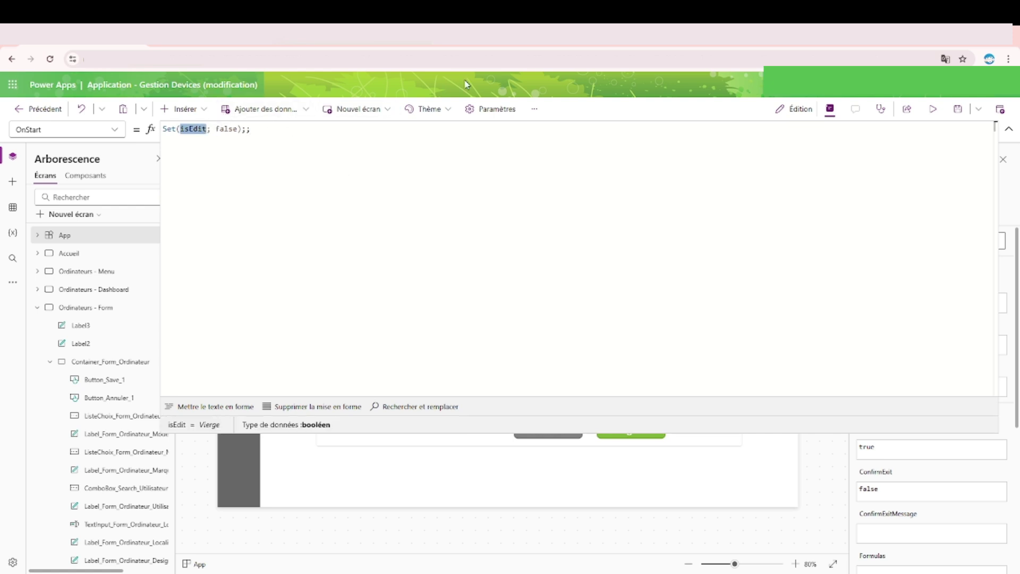
click(1010, 130)
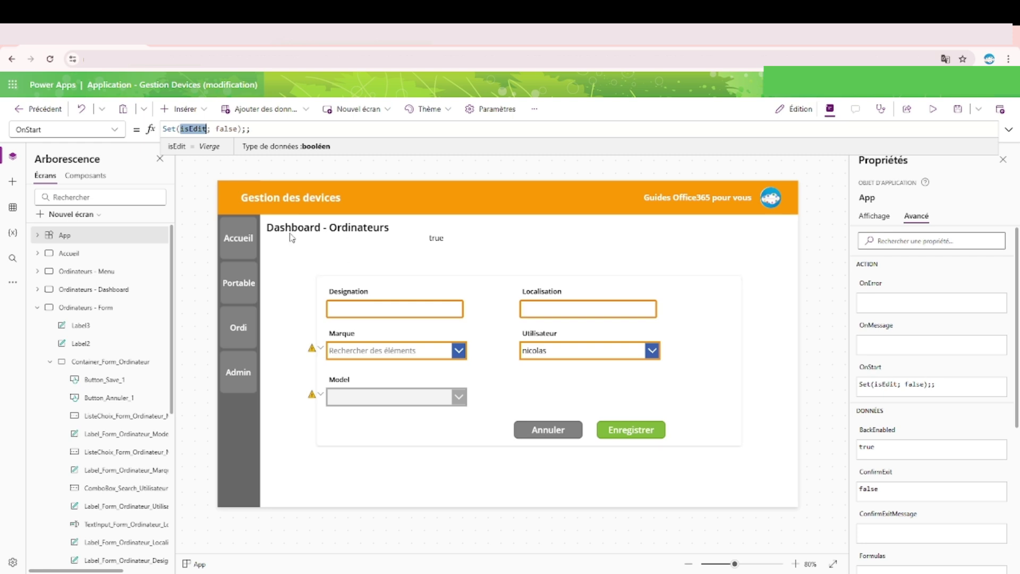
right_click(124, 243)
click(184, 305)
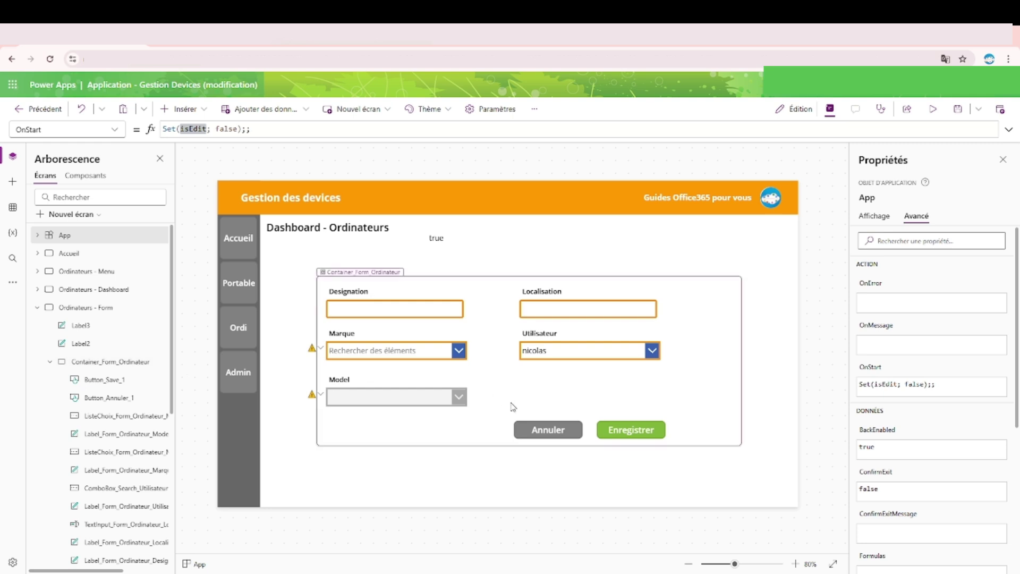
Replace the condition true with isEdit in the If function of the Enregistrer button's OnSelect formula
click(619, 429)
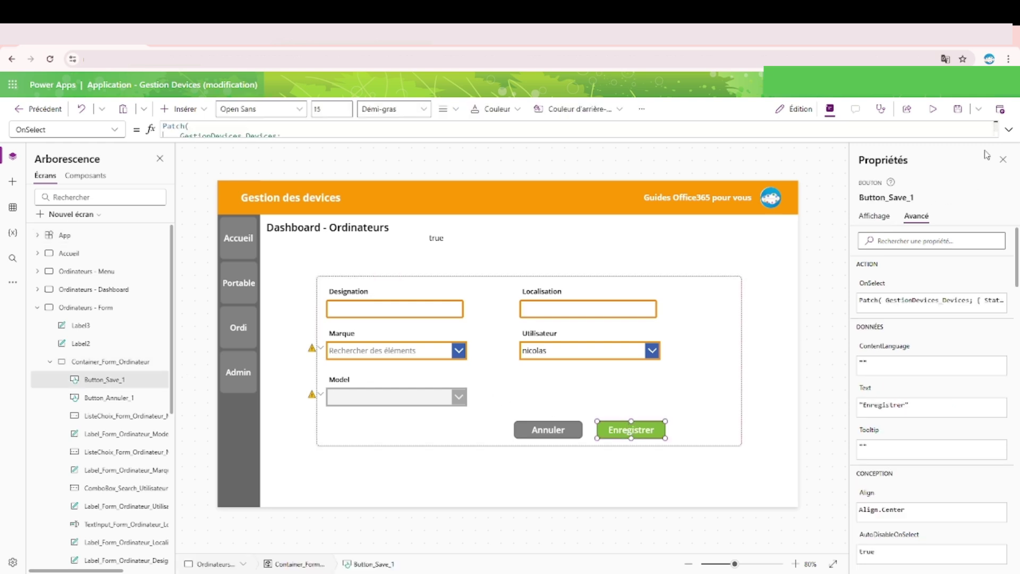
click(1010, 130)
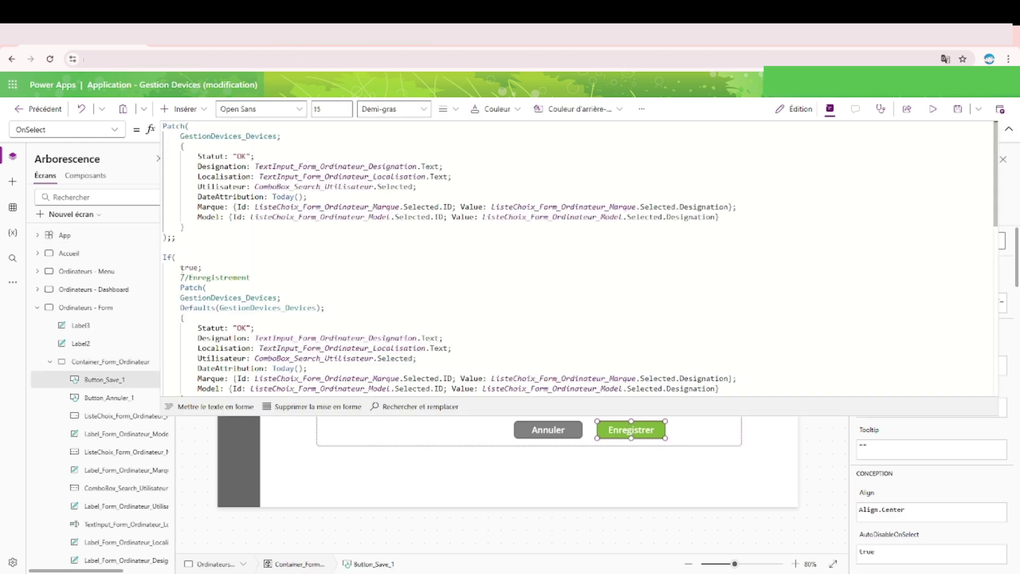
double_click(190, 267)
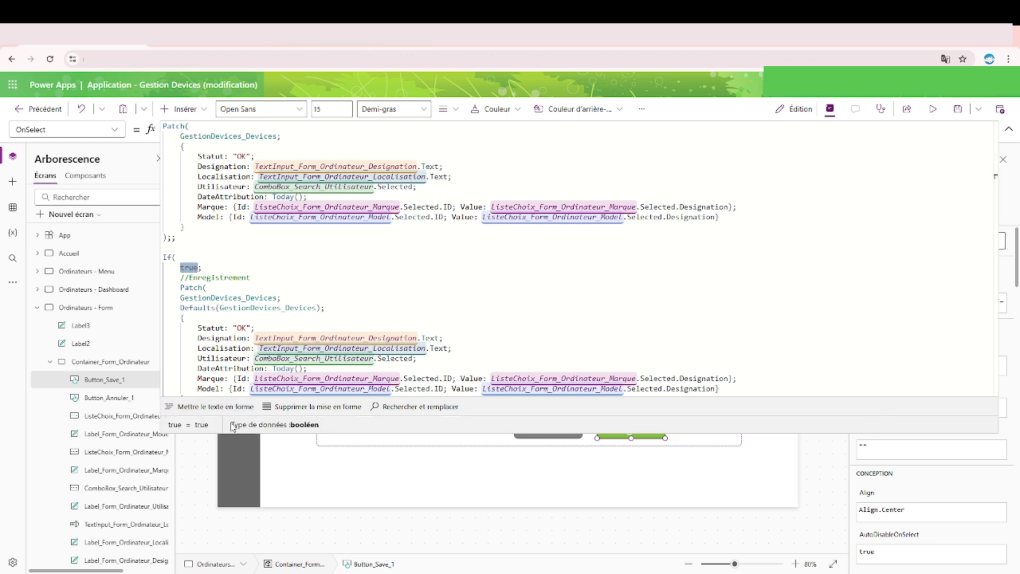
text(isEdit;)
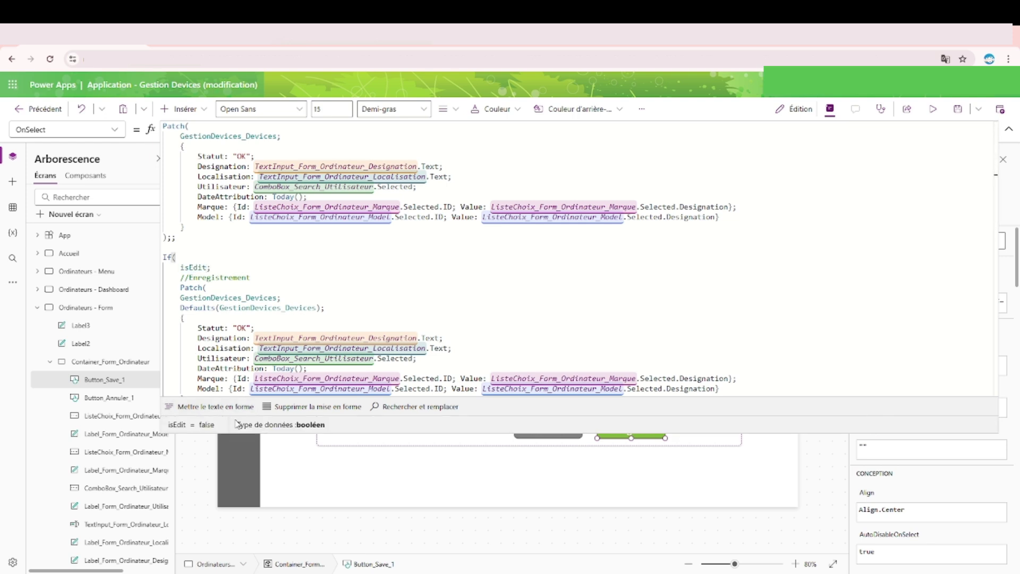
Move the //Enregistrement comment and its Patch block from the first If branch to below the //Mise à jour block
scroll(245, 291, down, 1)
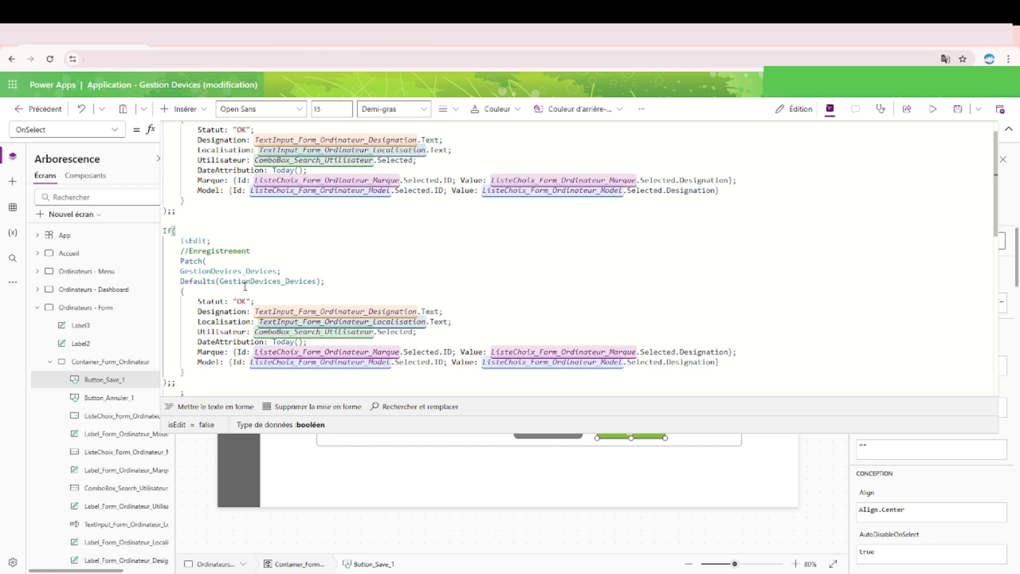
scroll(245, 287, down, 3)
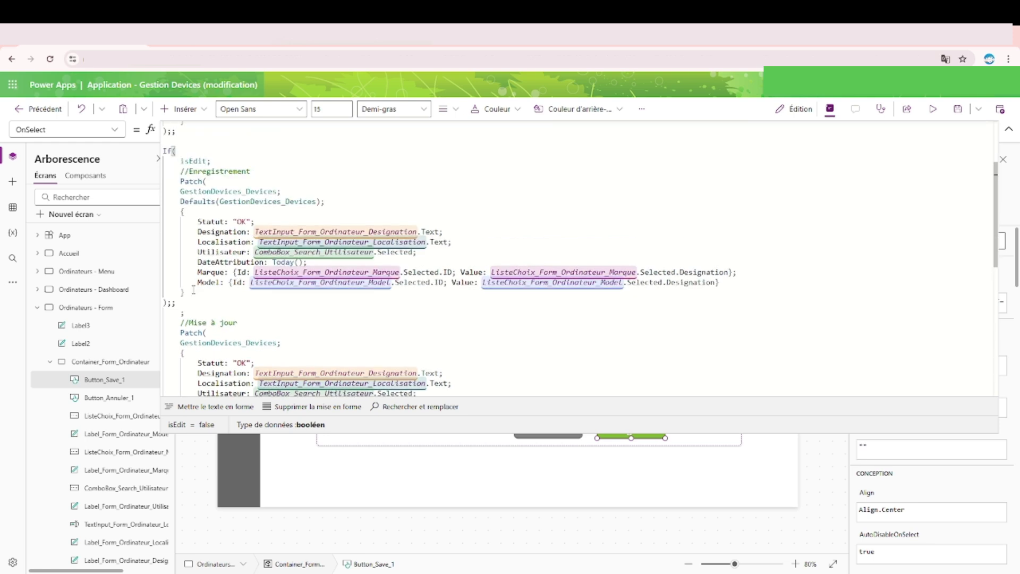
drag(194, 292, 190, 173)
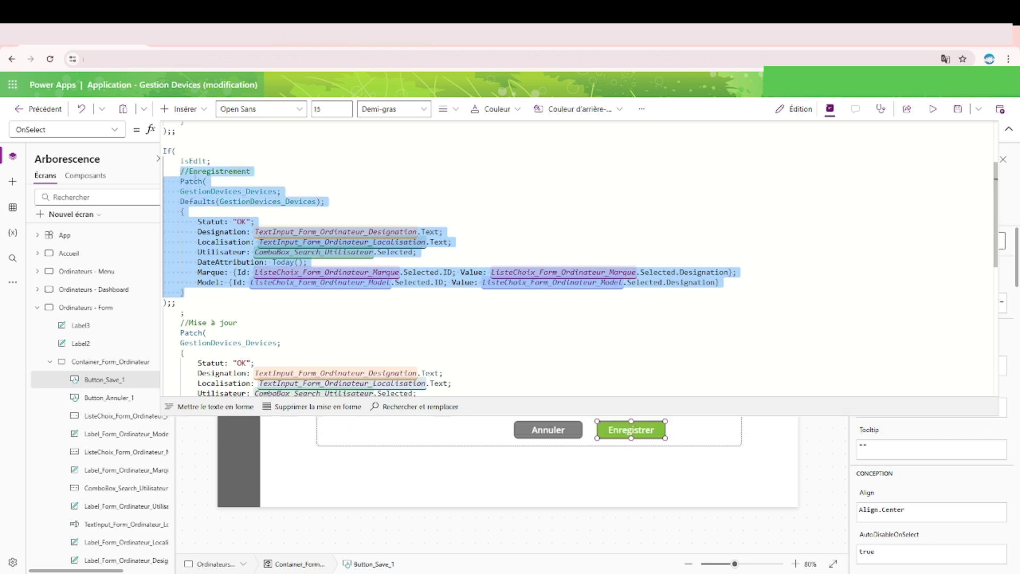
key(Delete)
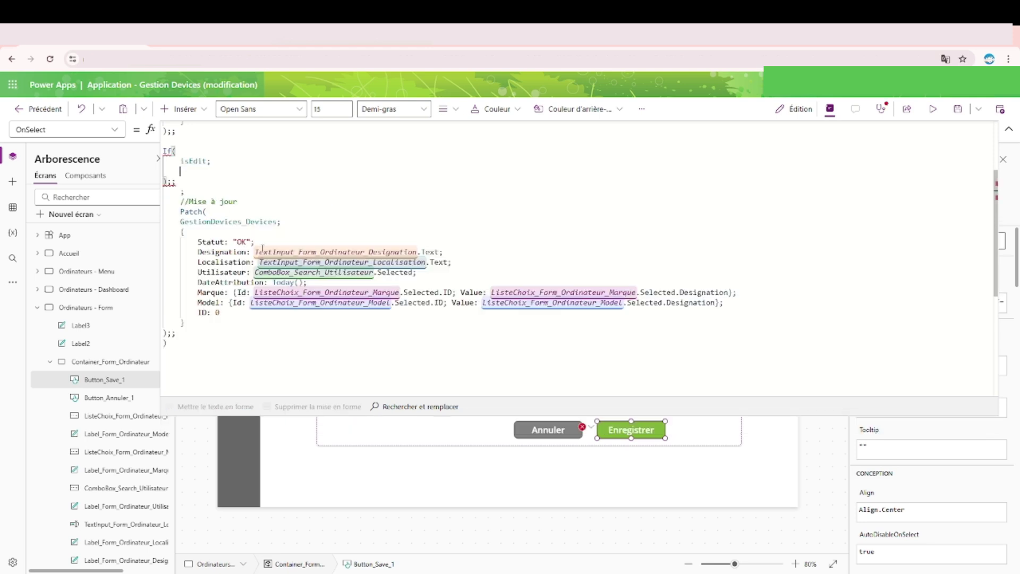
click(197, 334)
key(Return)
key(ctrl+v)
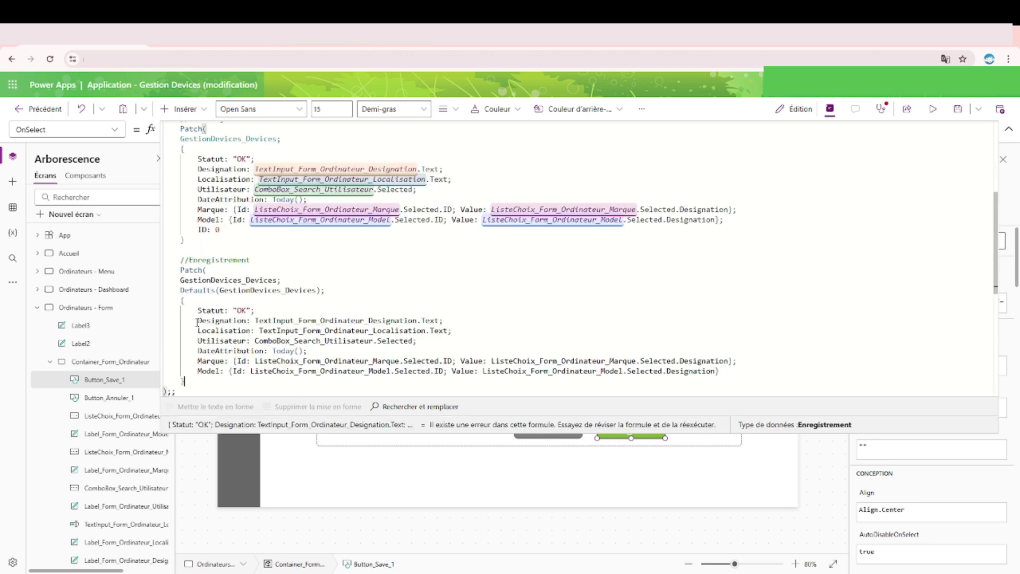
Move the //Mise à jour comment and its Patch block into the first branch under isEdit, removing the leftover blank lines above //Enregistrement
scroll(184, 266, down, 2)
scroll(185, 266, up, 4)
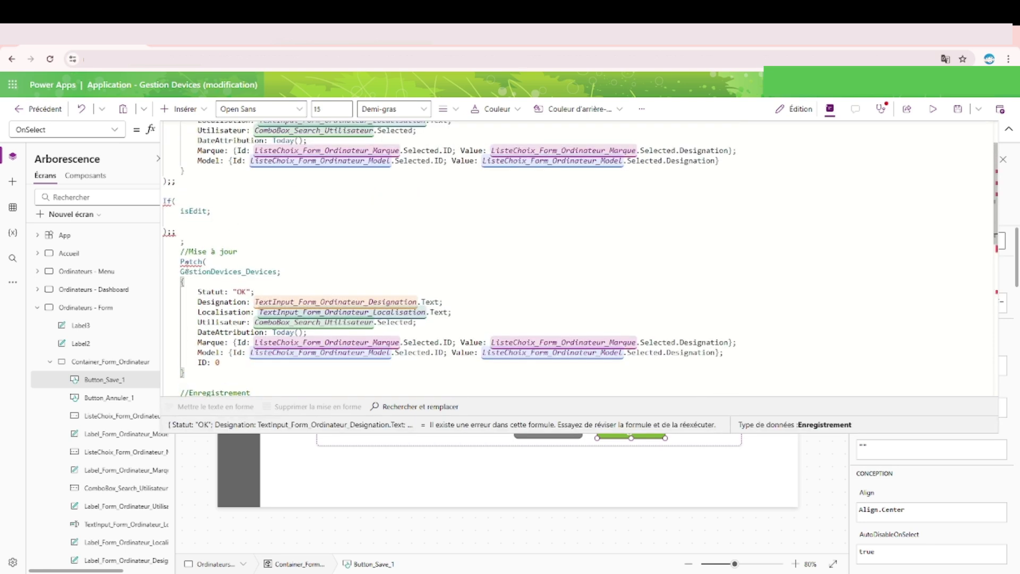
drag(184, 372, 180, 252)
key(ctrl+c)
key(Delete)
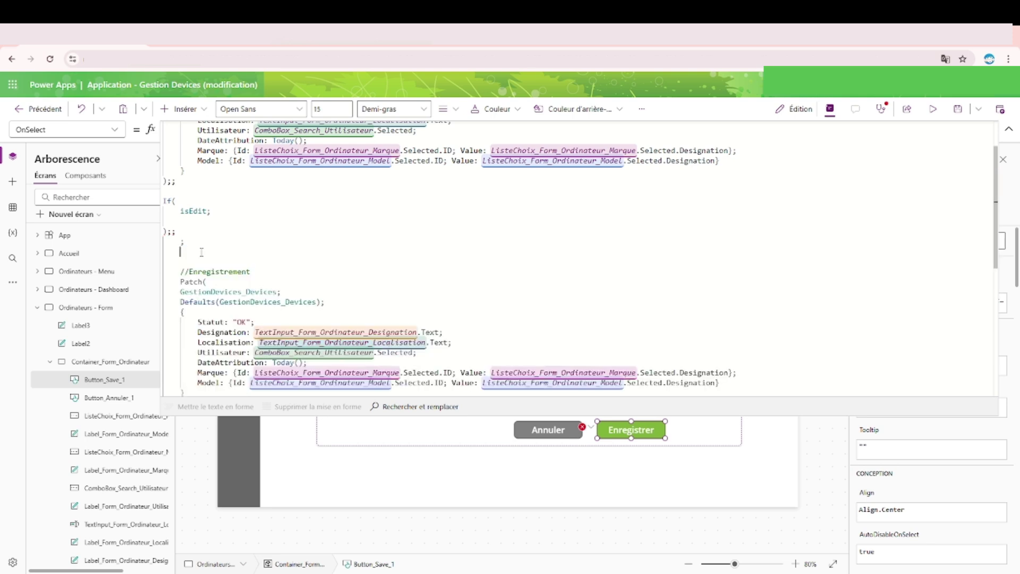
key(BackSpace)
key(BackSpace)
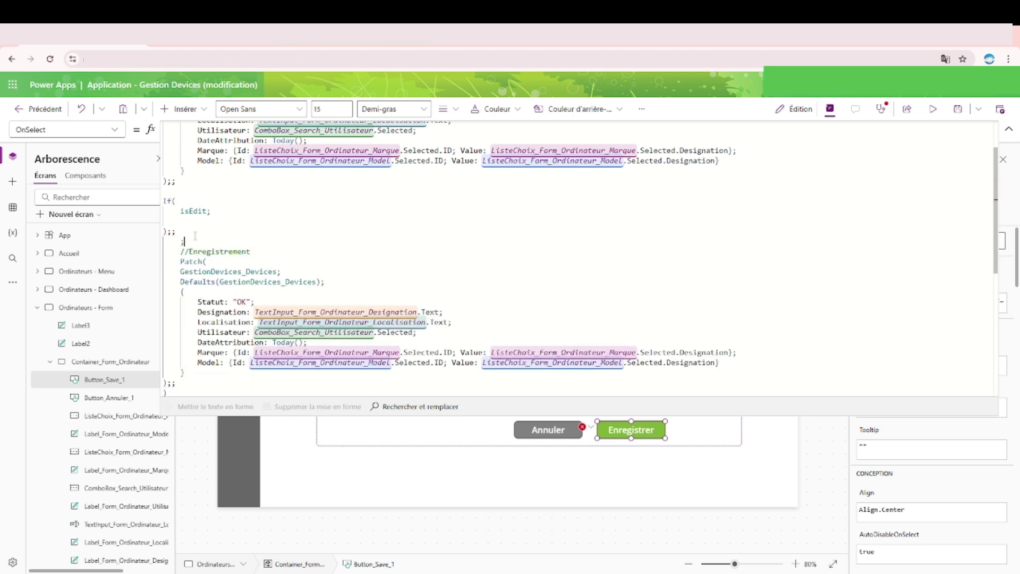
click(190, 222)
key(ctrl+v)
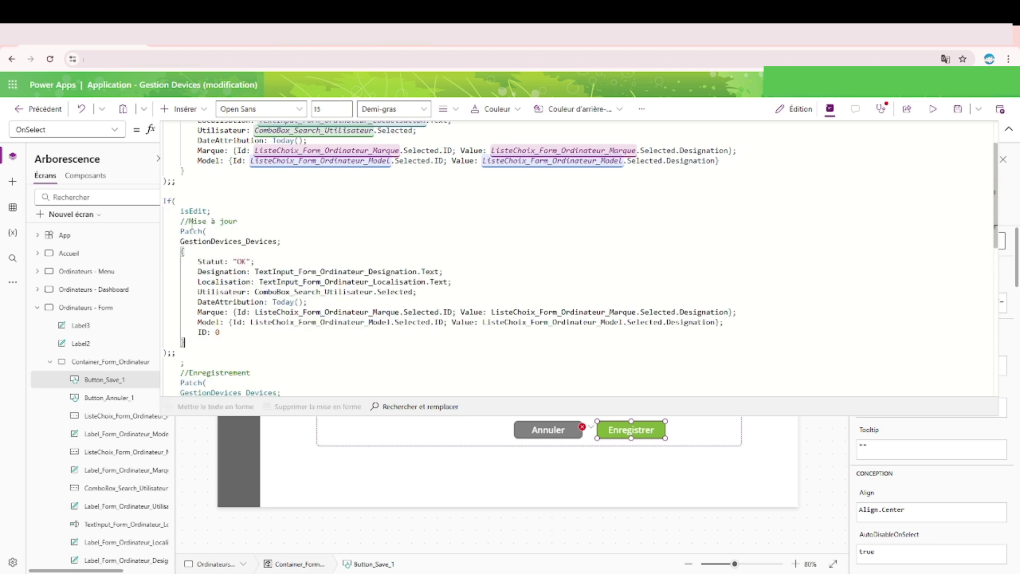
Negate the If function's condition to !isEdit
click(180, 211)
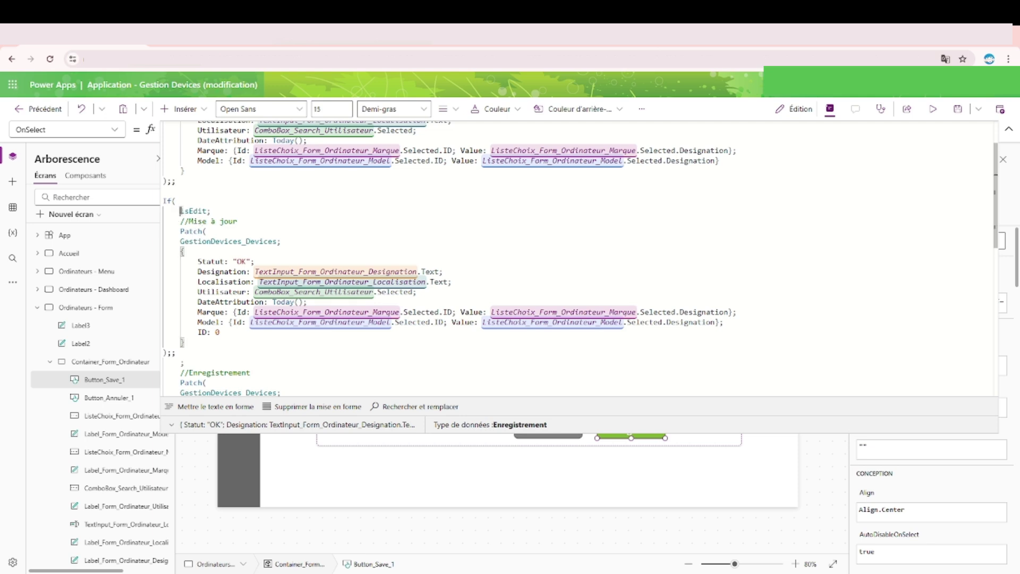
text(!)
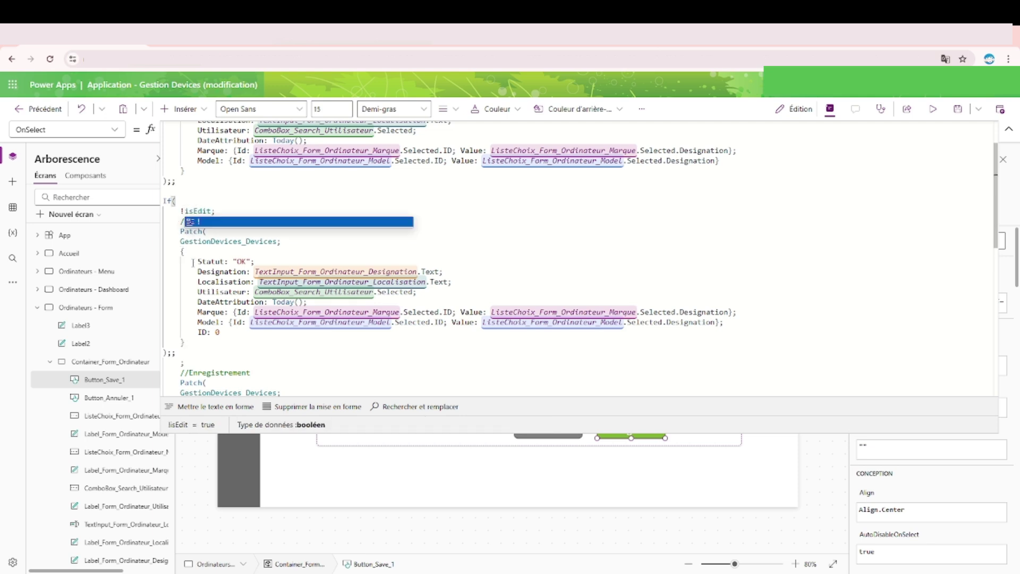
Remove the negation so the If condition in the Enregistrer button's OnSelect formula reads isEdit, and collapse the formula editor
key(Escape)
key(BackSpace)
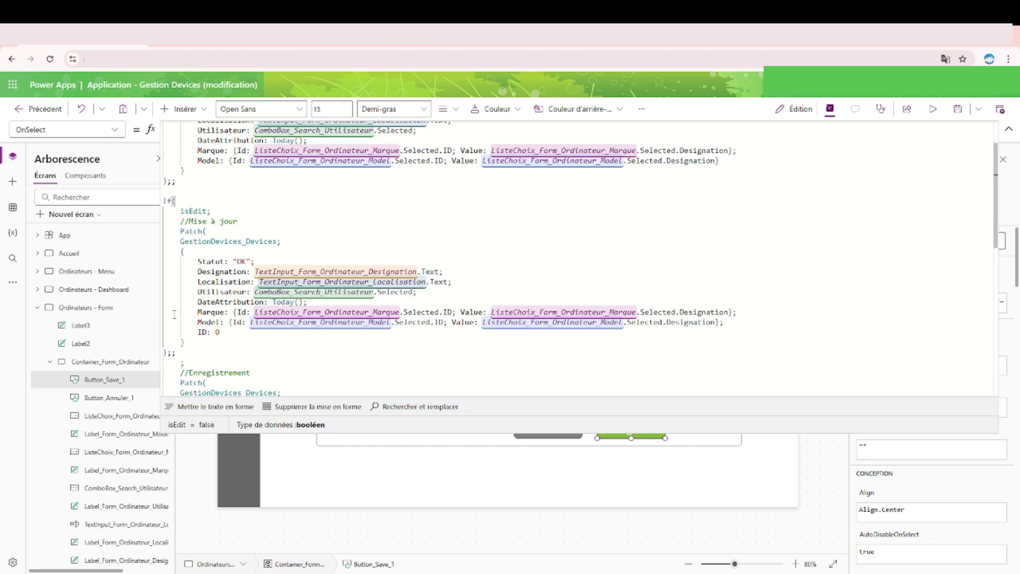
scroll(404, 242, down, 3)
scroll(404, 242, up, 2)
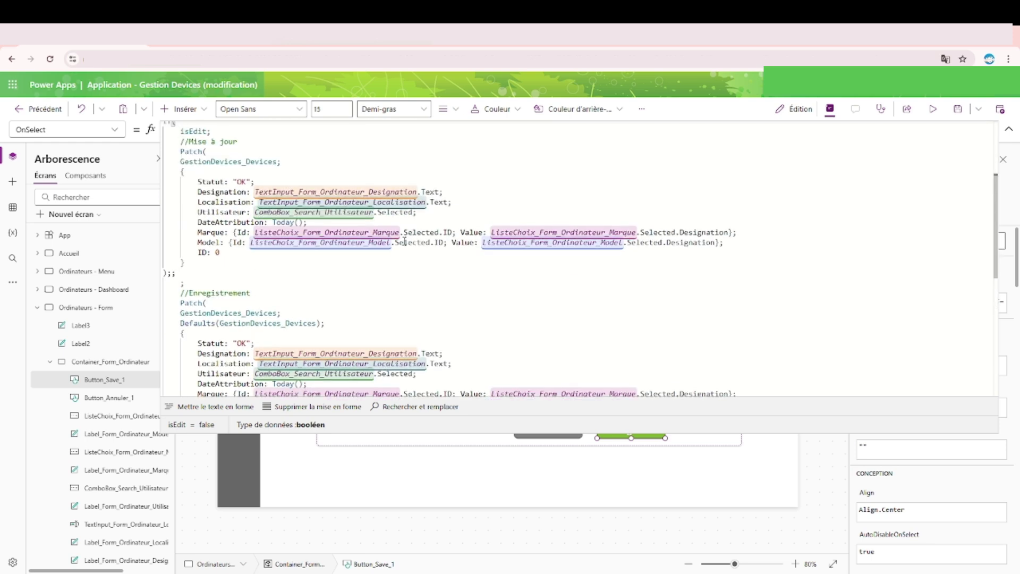
scroll(390, 245, up, 1)
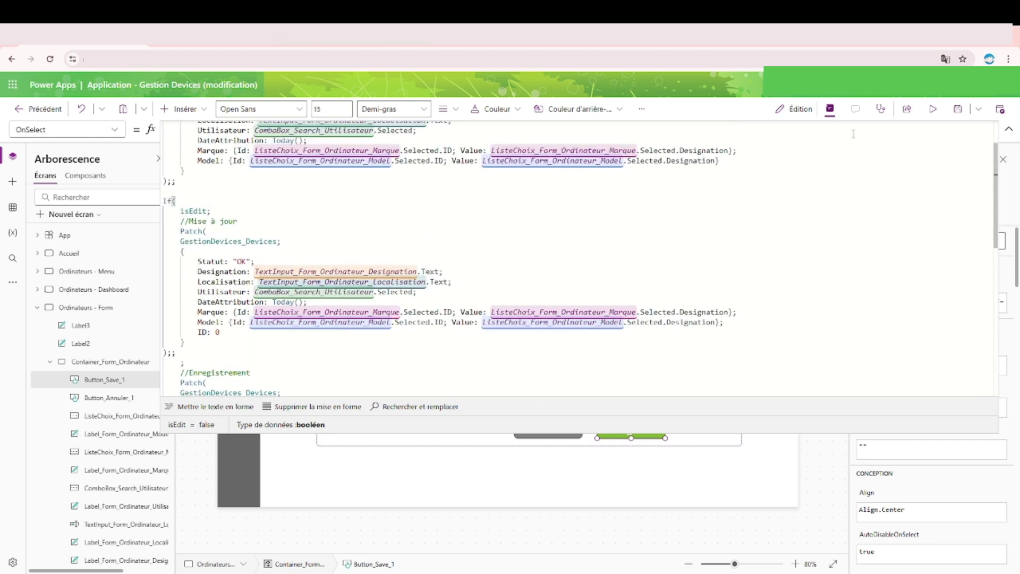
click(1010, 129)
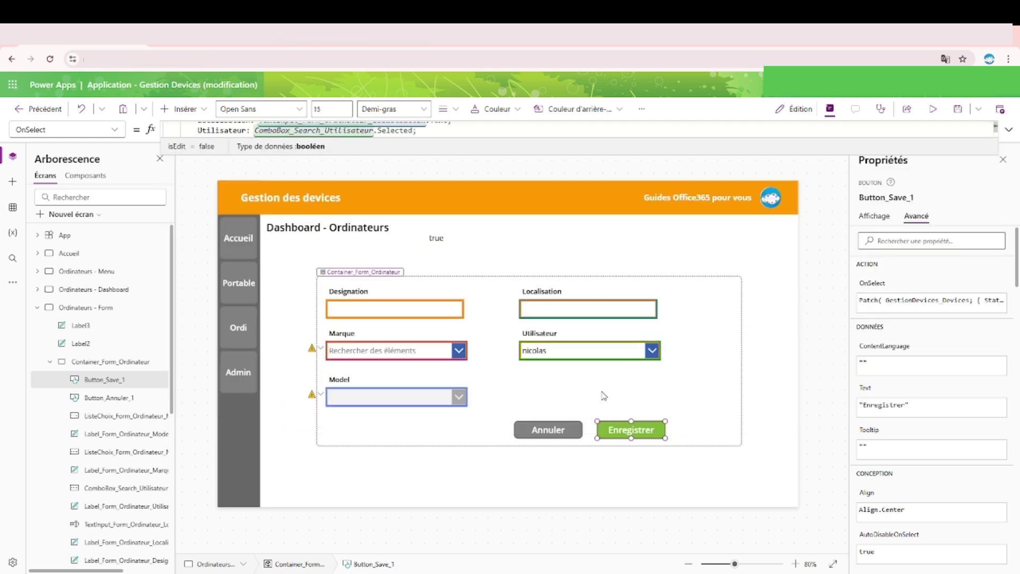
Insert an If function with isEdit as its condition before "Enregistrer" in the Enregistrer button's Text formula
click(872, 218)
click(870, 246)
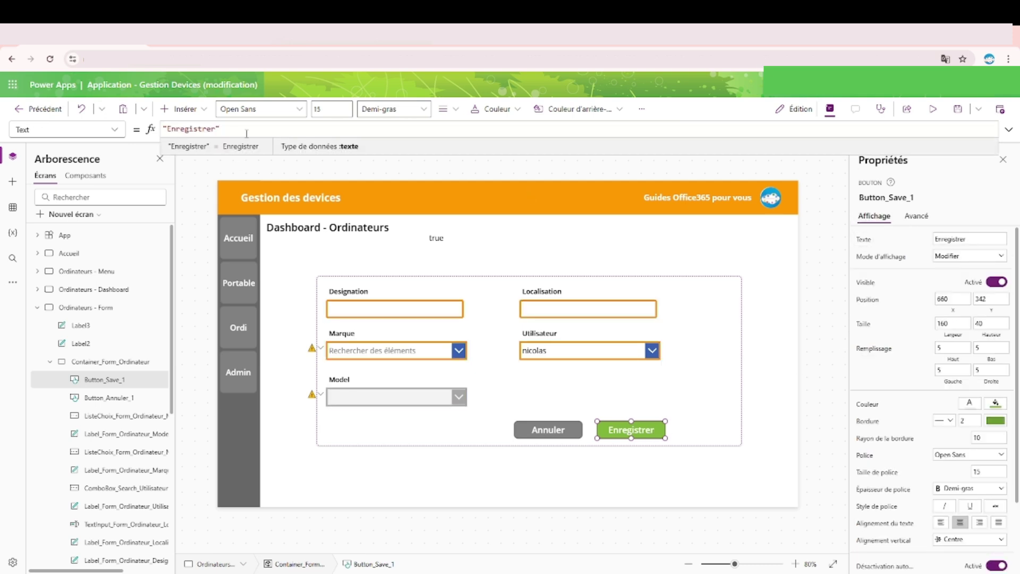
click(167, 130)
key(ctrl+v)
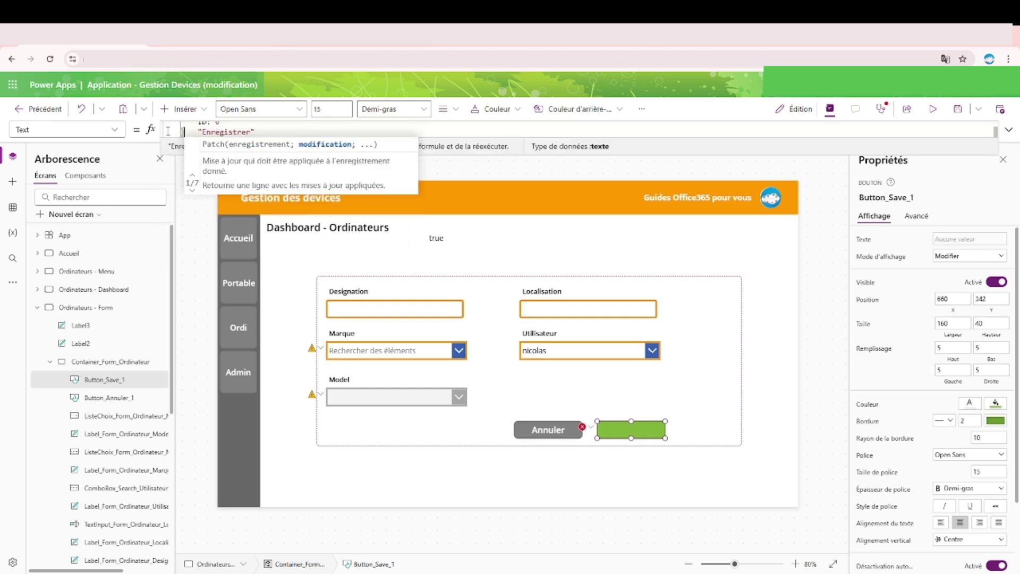
key(ctrl+z)
text(If( )
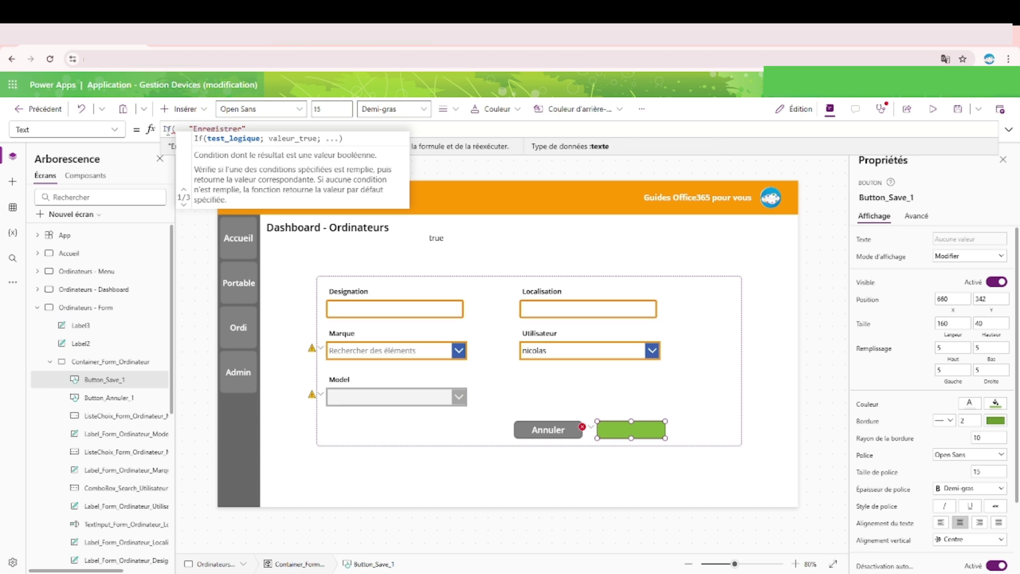
text(is)
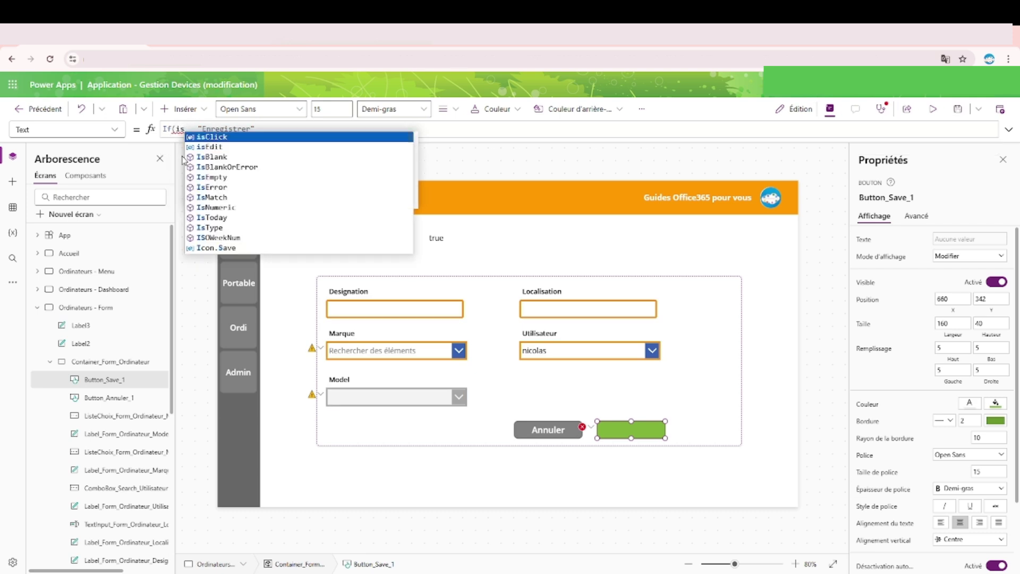
key(Down)
key(Tab)
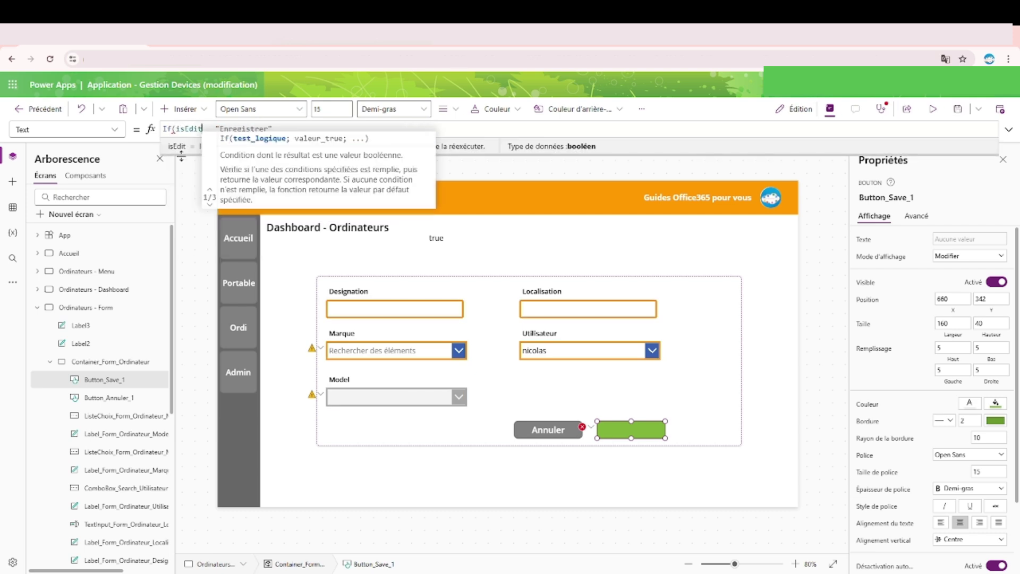
Complete the button's Text formula as If(isEdit = true; ""; "Enregistrer")
text(;)
key(Left)
key(Left)
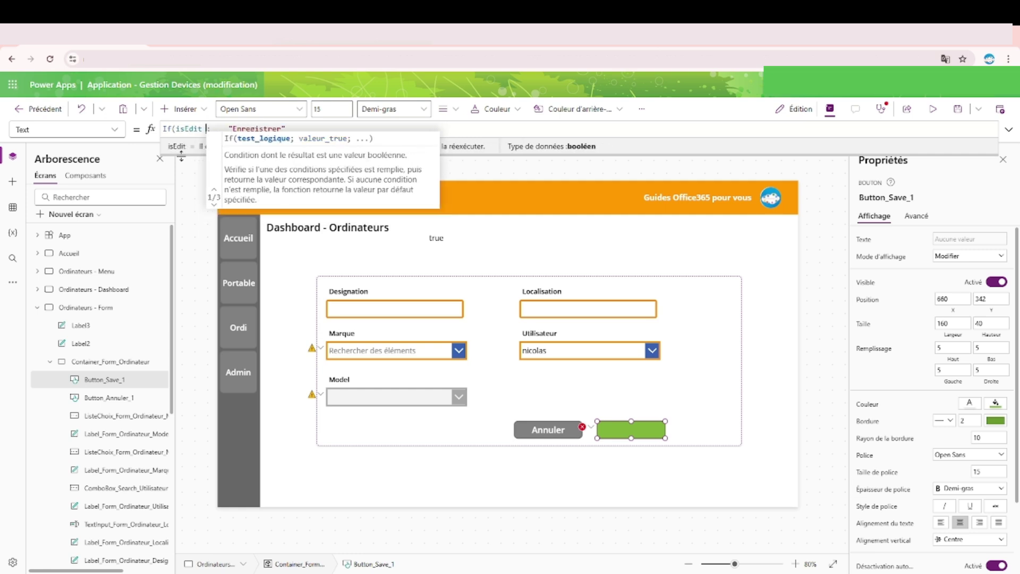
text(= truie)
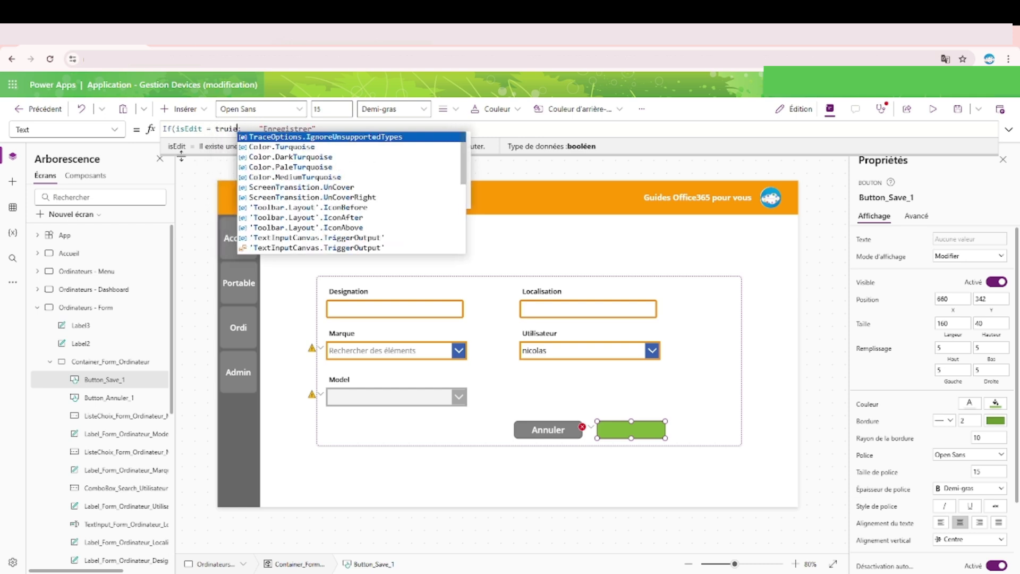
key(BackSpace)
key(BackSpace)
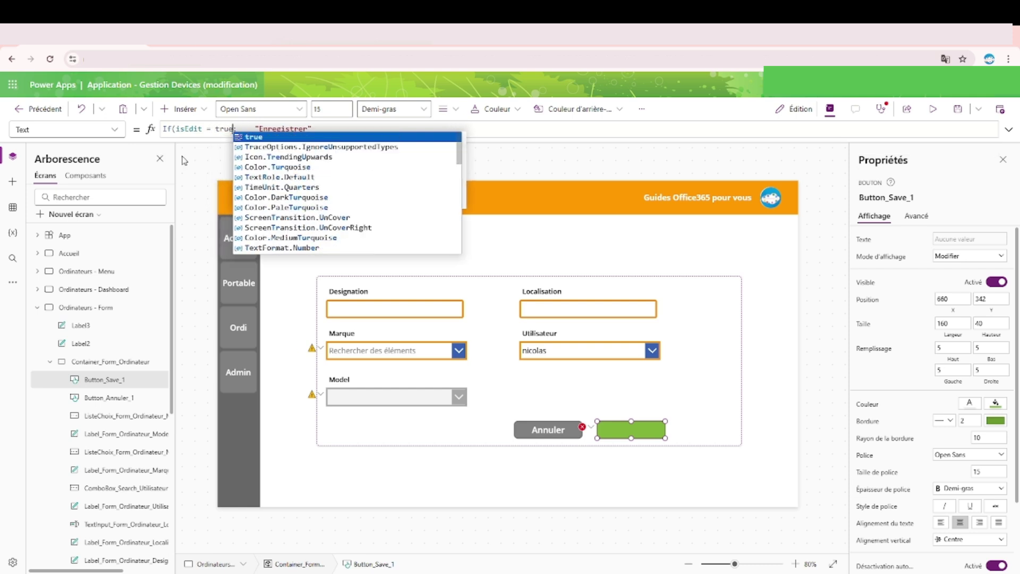
text(e; "")
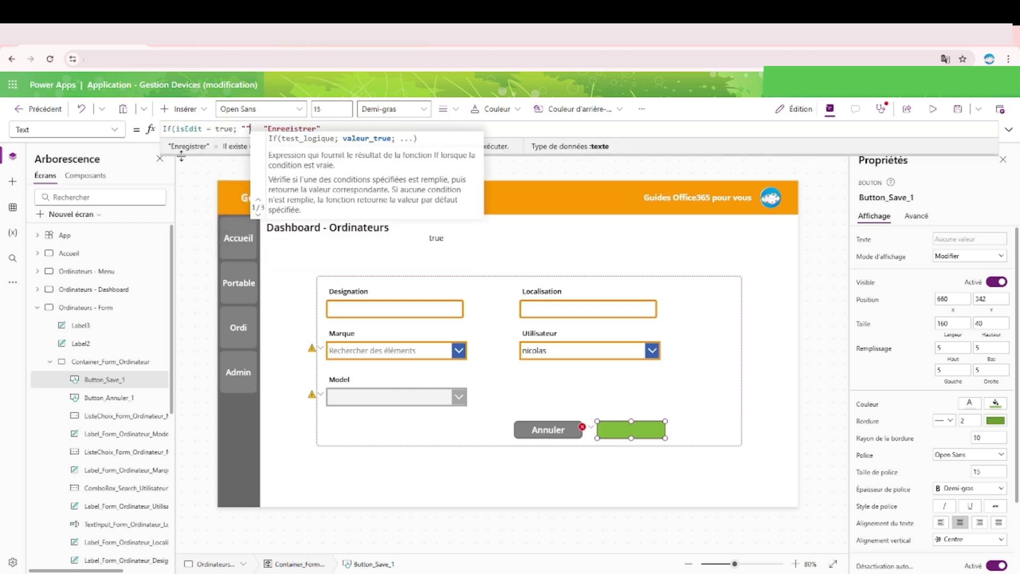
text(;)
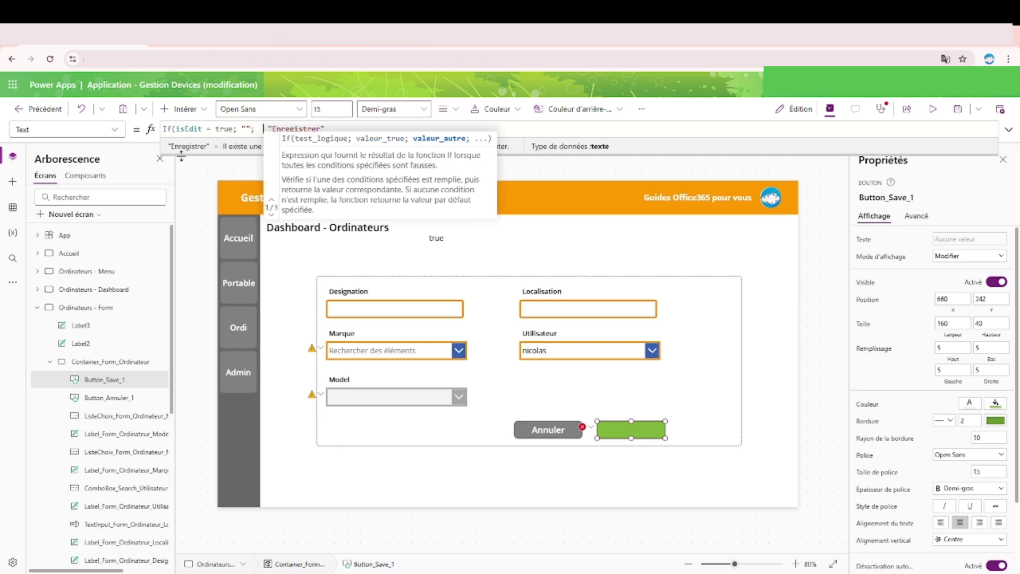
click(329, 128)
text())
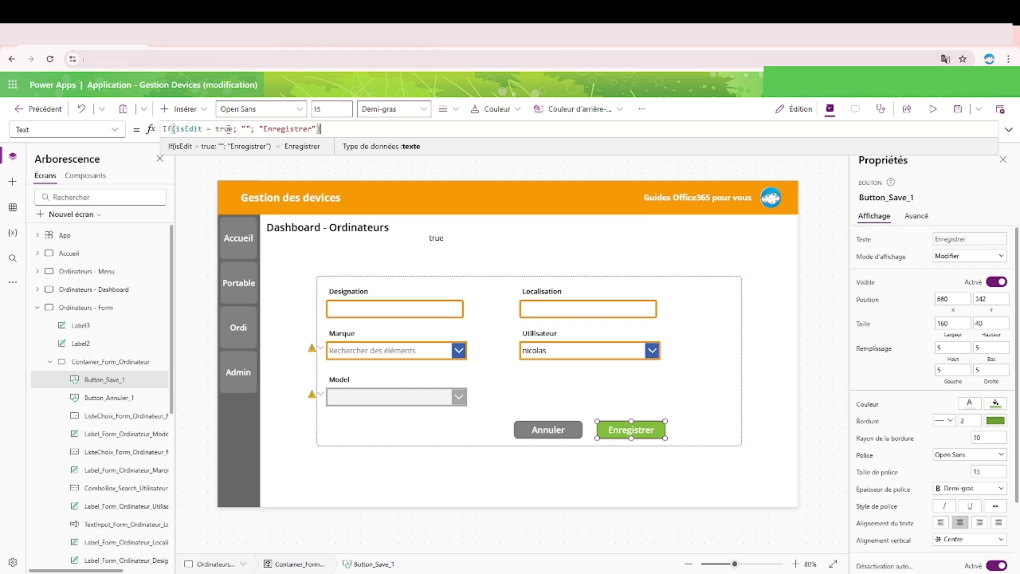
drag(232, 129, 176, 129)
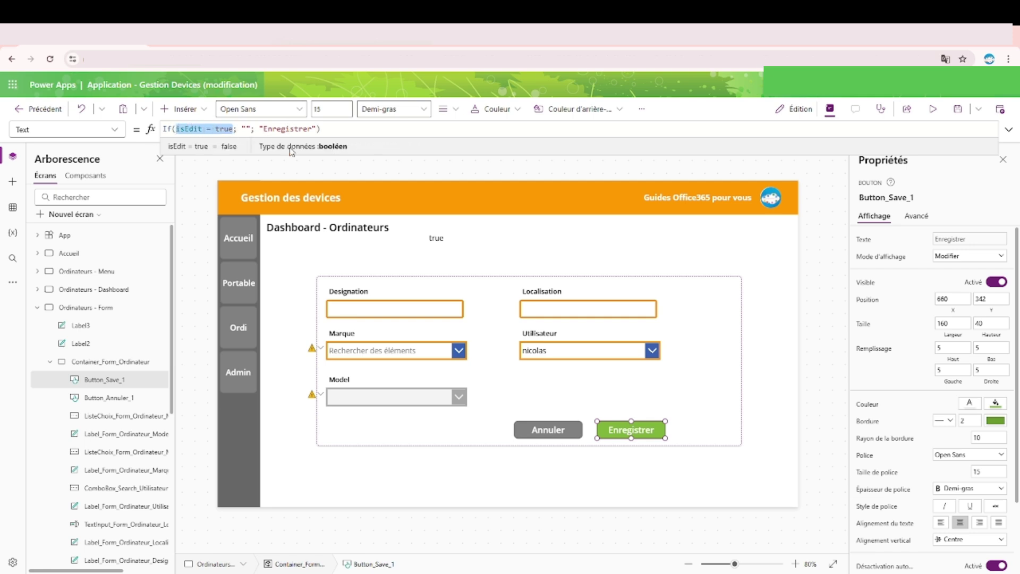
Open the Enregistrer button's OnSelect formula in the expanded editor at its If function
click(918, 216)
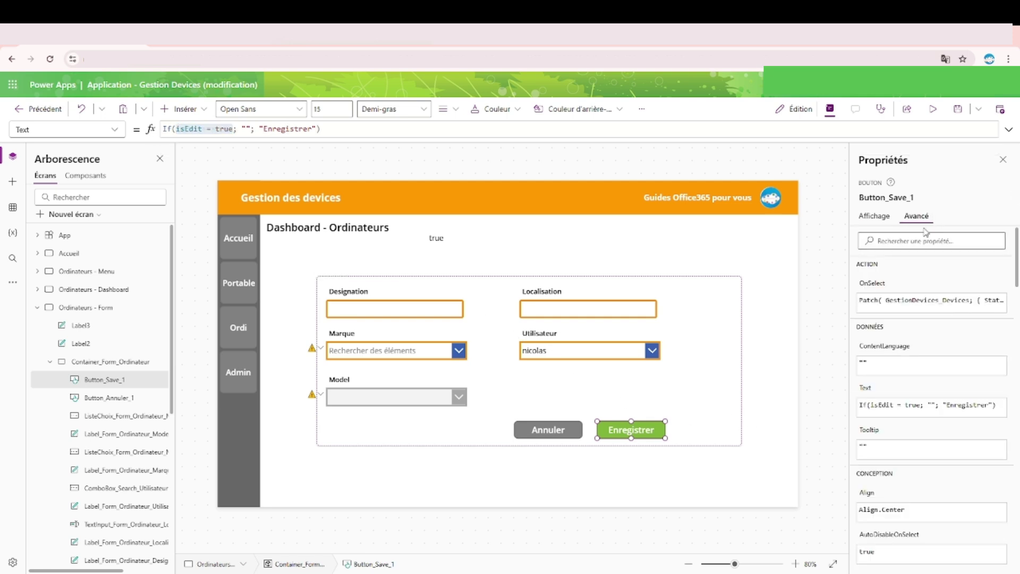
click(892, 299)
click(1009, 129)
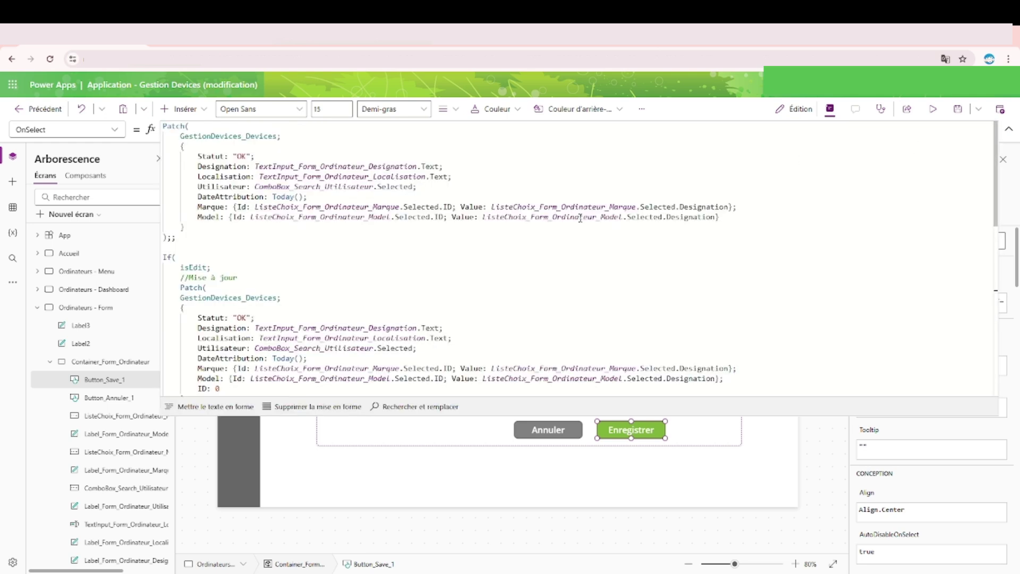
scroll(479, 251, down, 1)
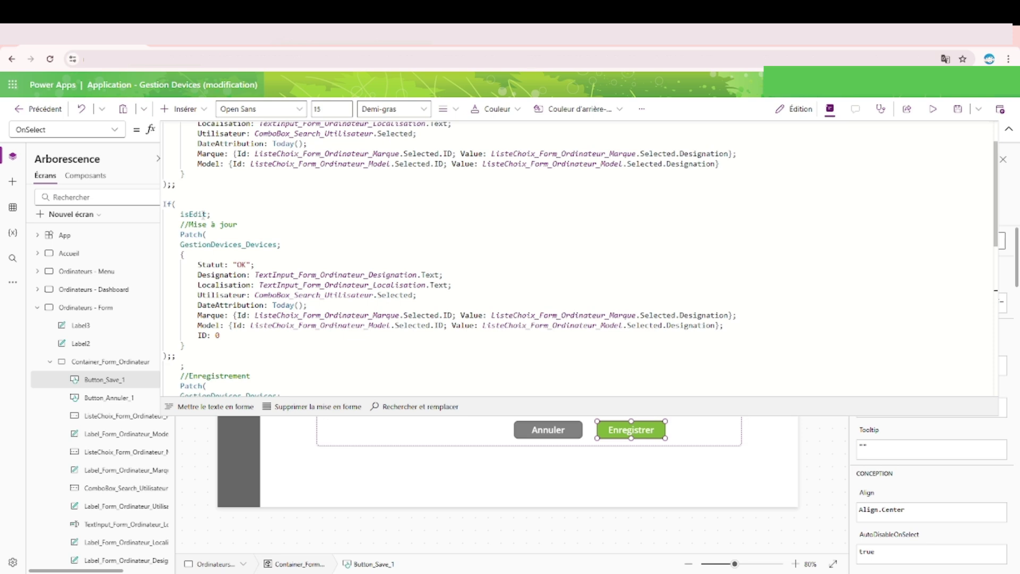
Try the literals false and true in place of isEdit as the If condition, and undo both replacements
double_click(204, 214)
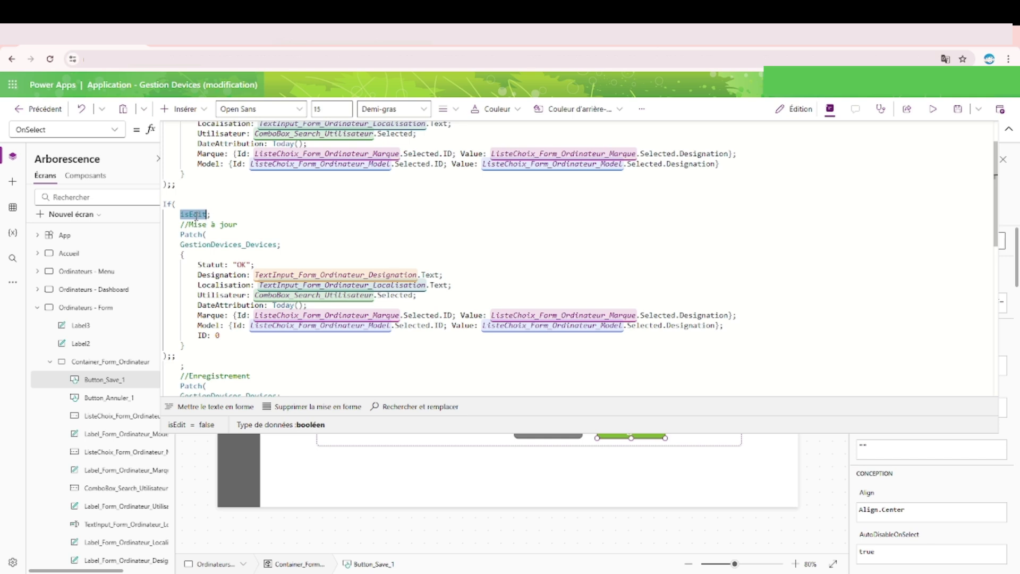
text(false)
key(BackSpace)
key(BackSpace)
key(BackSpace)
key(BackSpace)
key(BackSpace)
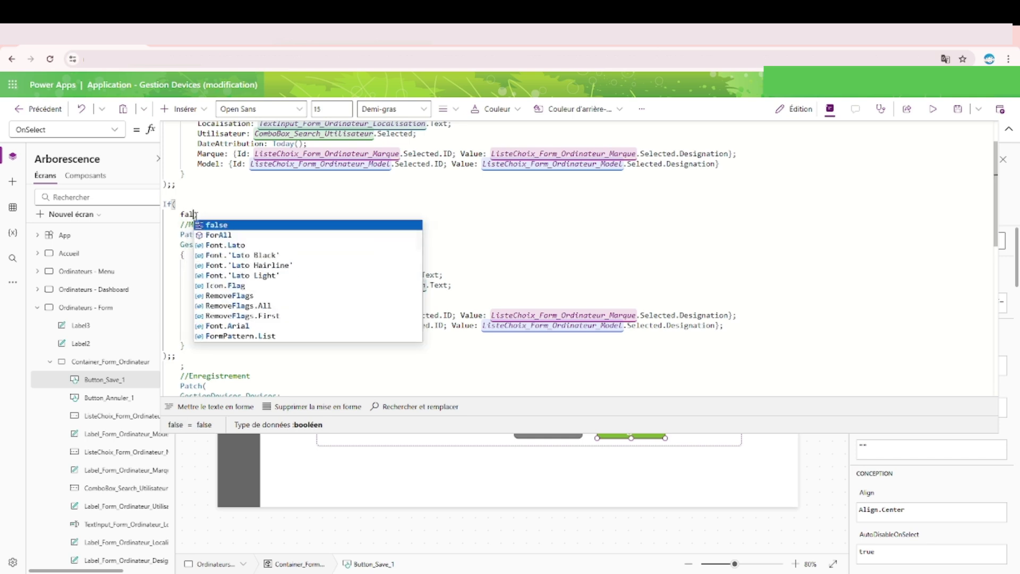
text(true;)
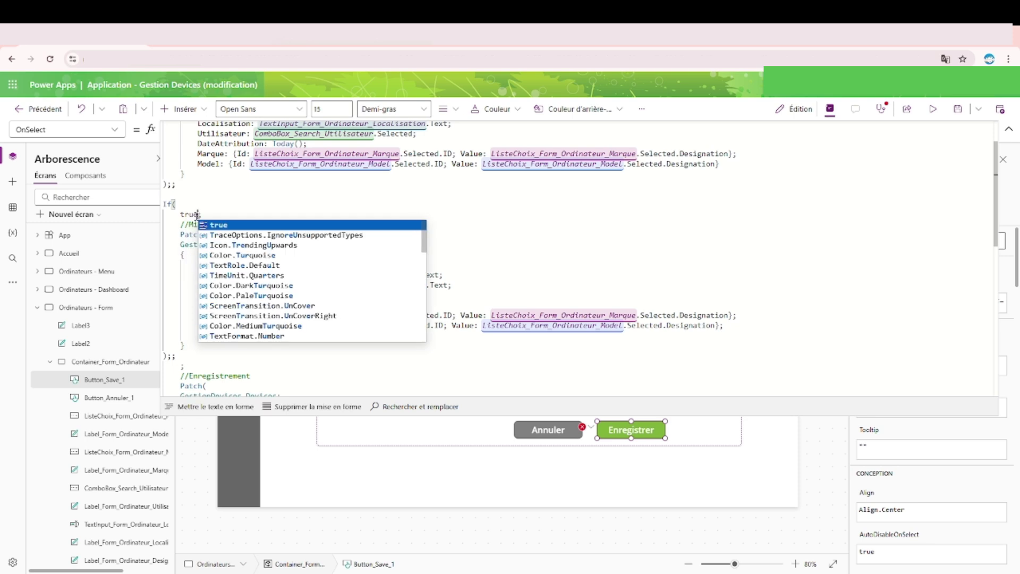
key(ctrl+z)
key(ctrl+z)
key(ctrl+z)
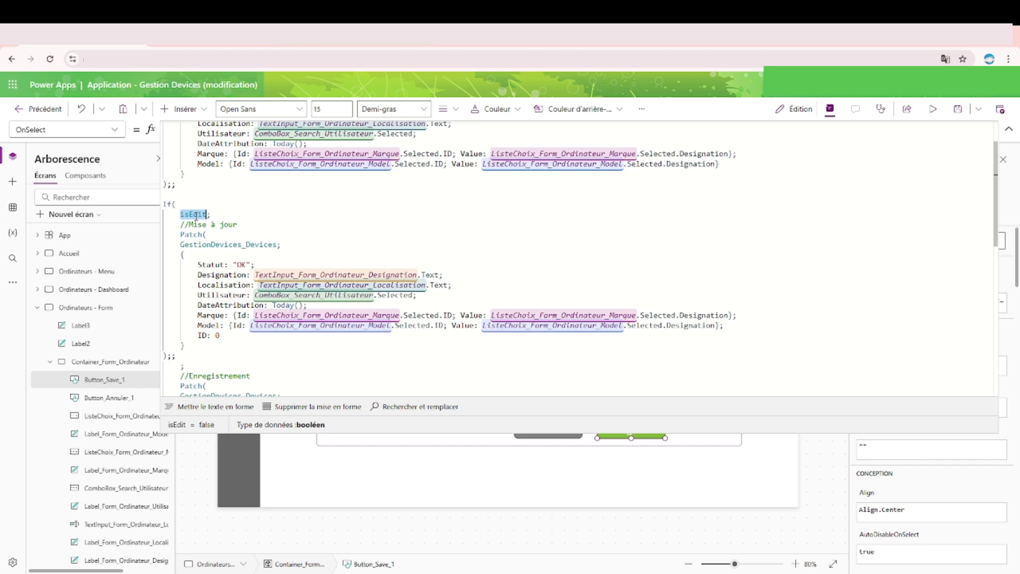
Write the OnSelect formula's If condition as isEdit = true and collapse the formula editor
key(ctrl+z)
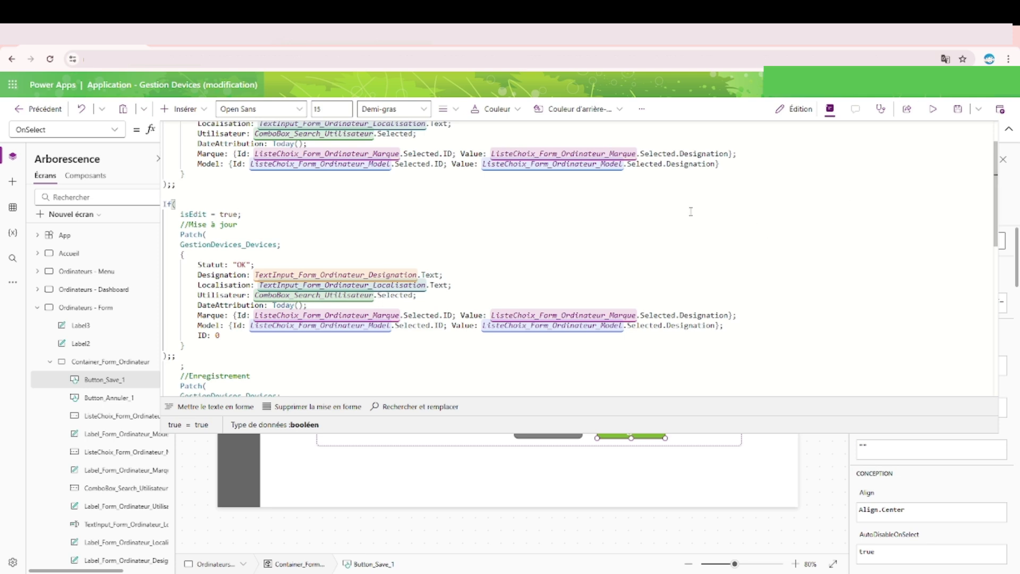
double_click(226, 214)
text(false)
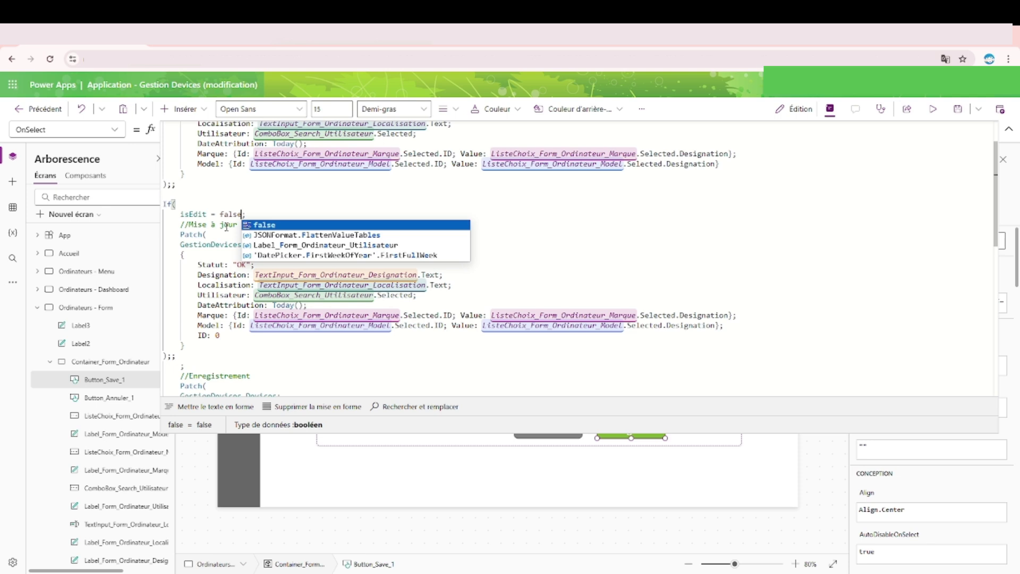
key(ctrl+z)
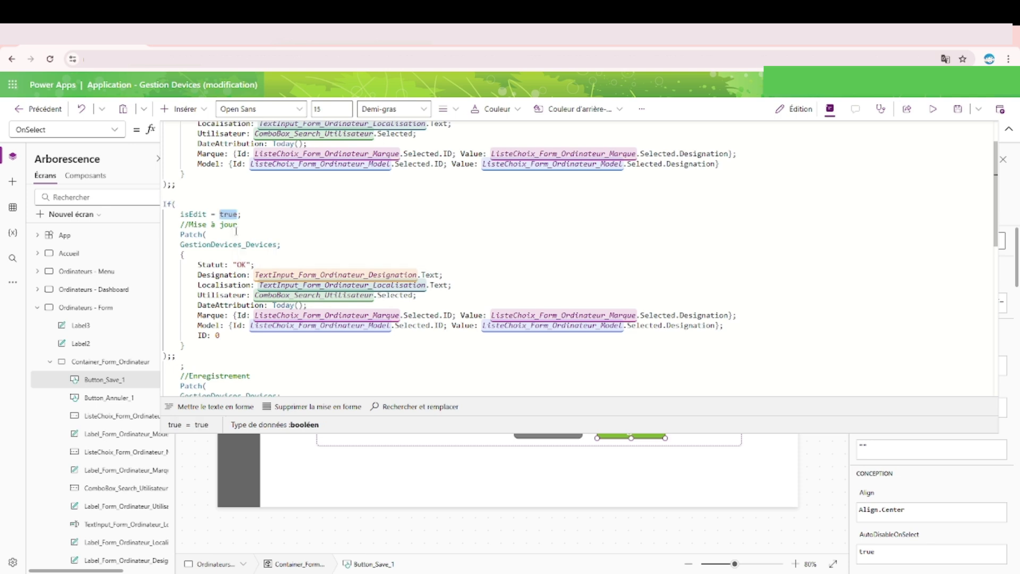
click(1009, 130)
Enter "Mettre à jour" as the value returned when isEdit is true in the Enregistrer button's Text formula
click(808, 288)
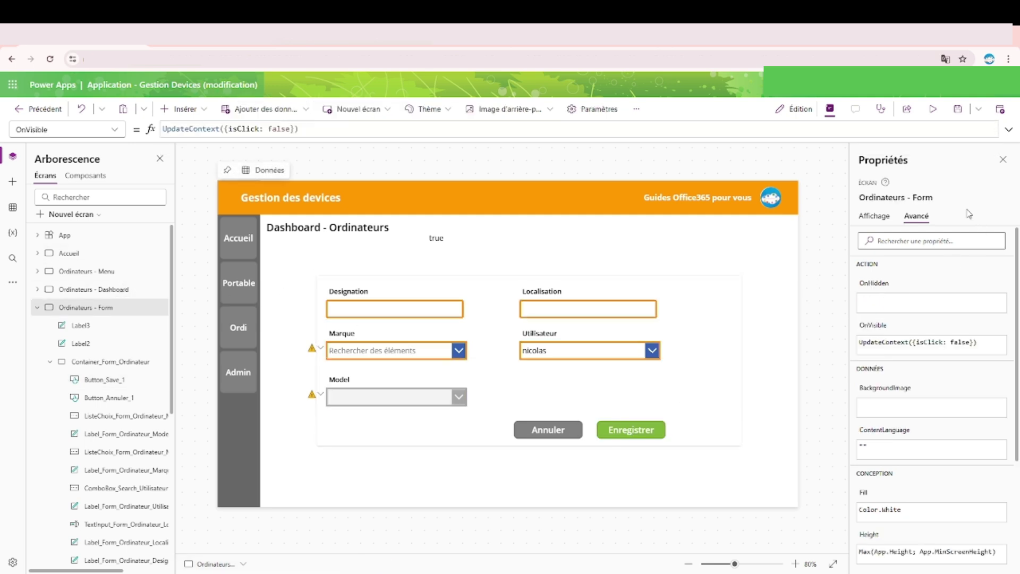
click(882, 218)
click(915, 216)
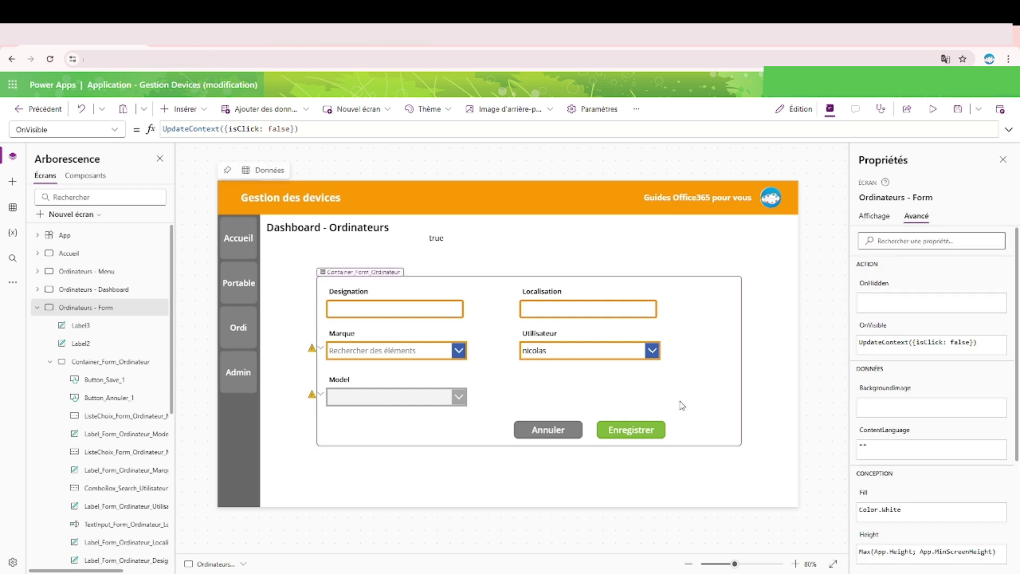
click(640, 428)
click(874, 215)
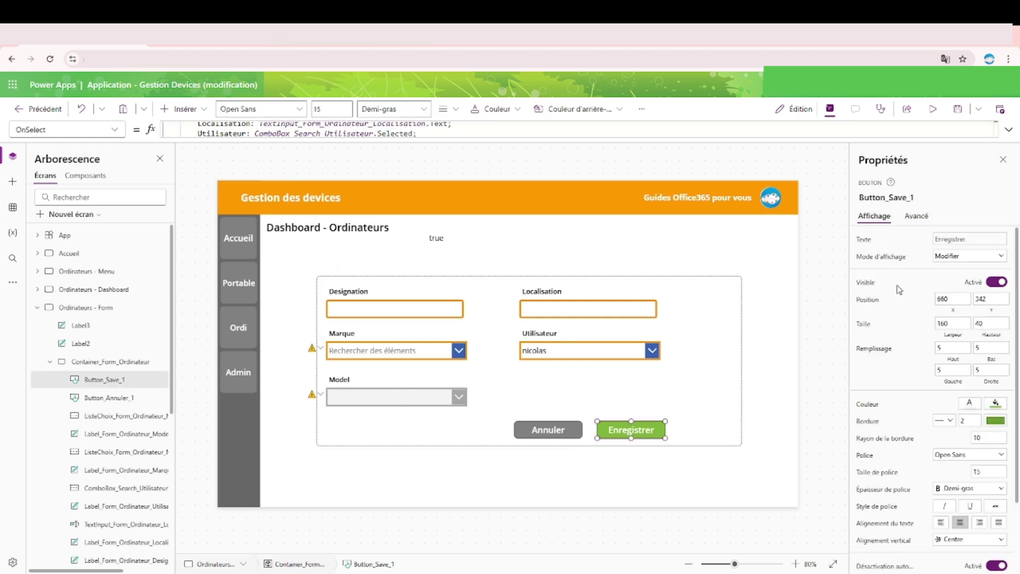
click(865, 240)
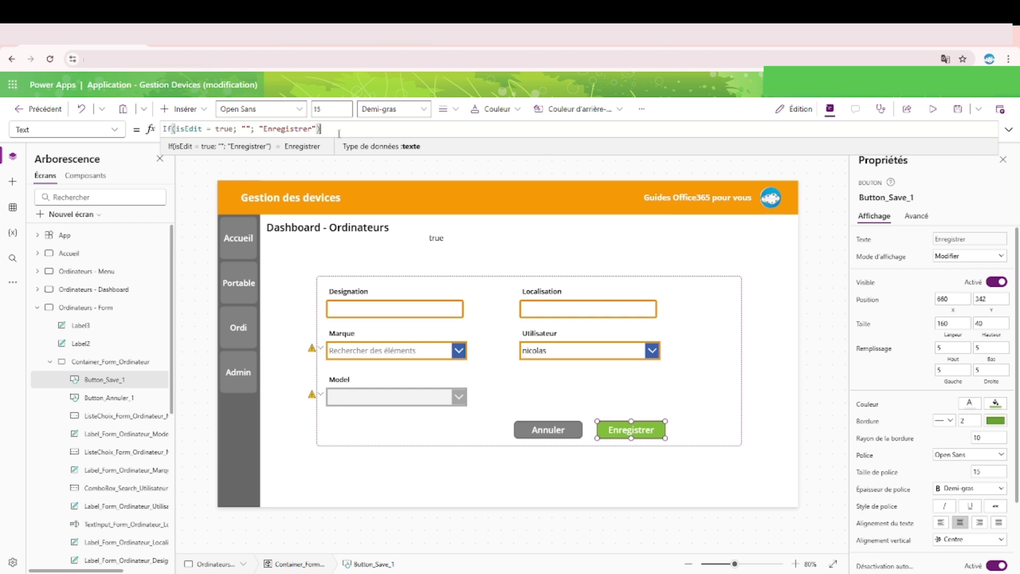
click(247, 130)
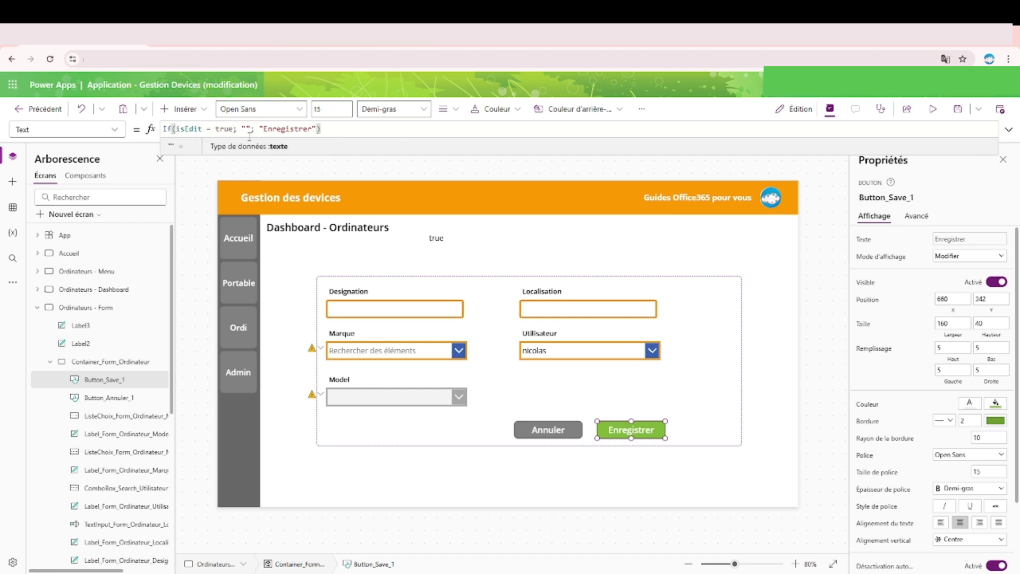
text(Mettre à jour)
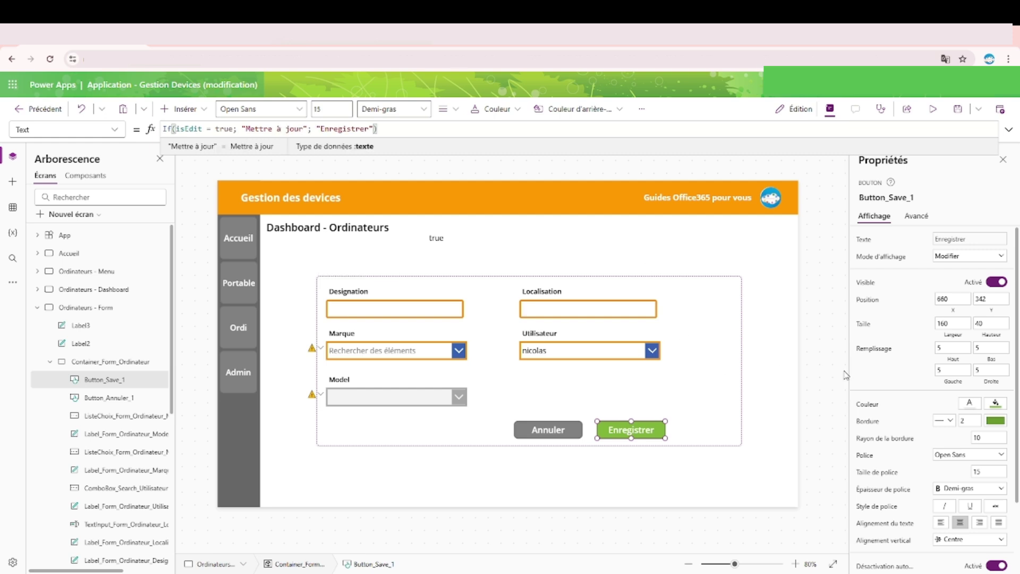
Set the Enregistrer button's width to 200
click(954, 338)
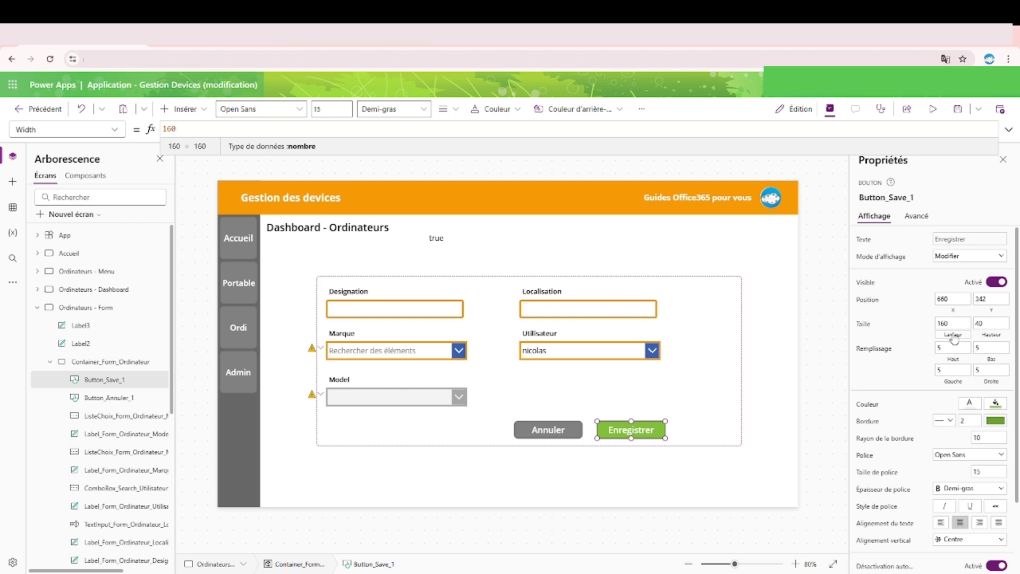
click(954, 323)
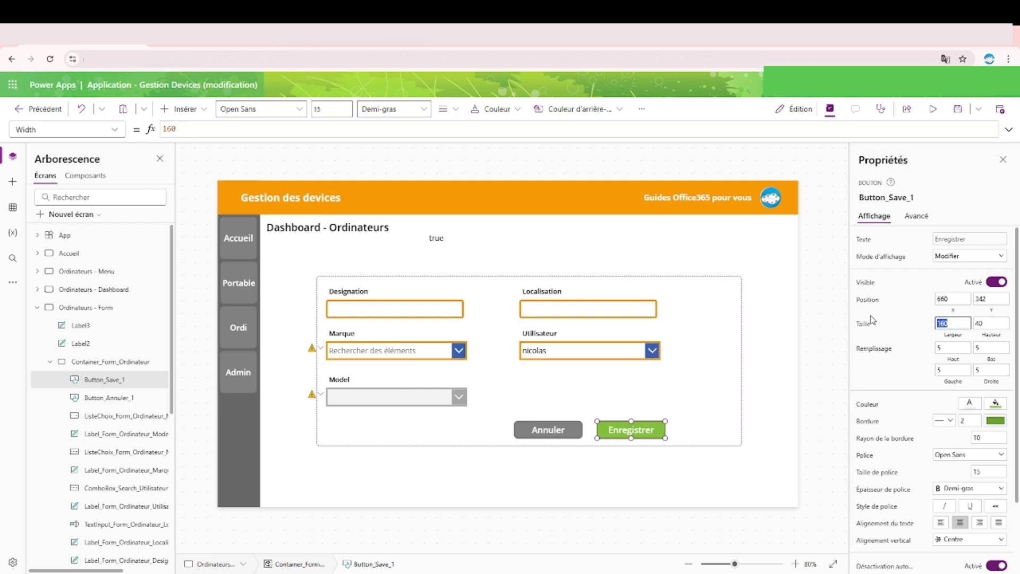
text(200)
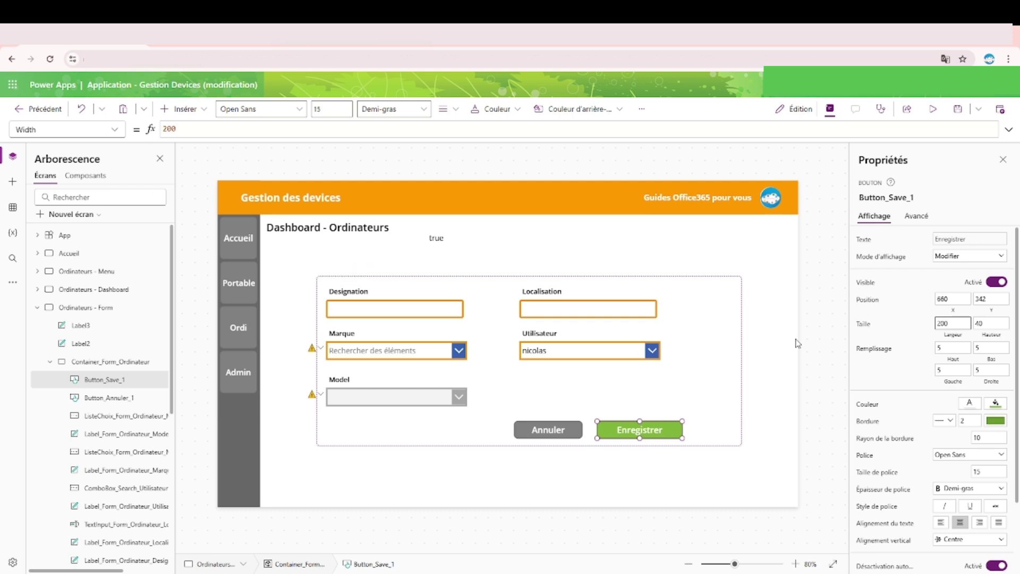
Preview the Ordinateurs - Form screen and enter Designation "Test" and Localisation "Bureau 5"
click(827, 307)
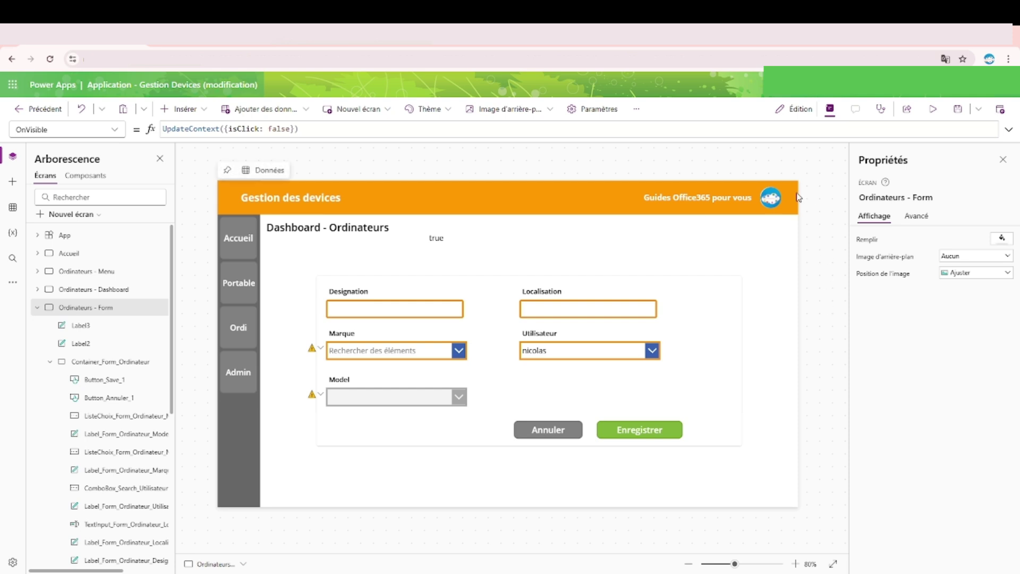
click(935, 110)
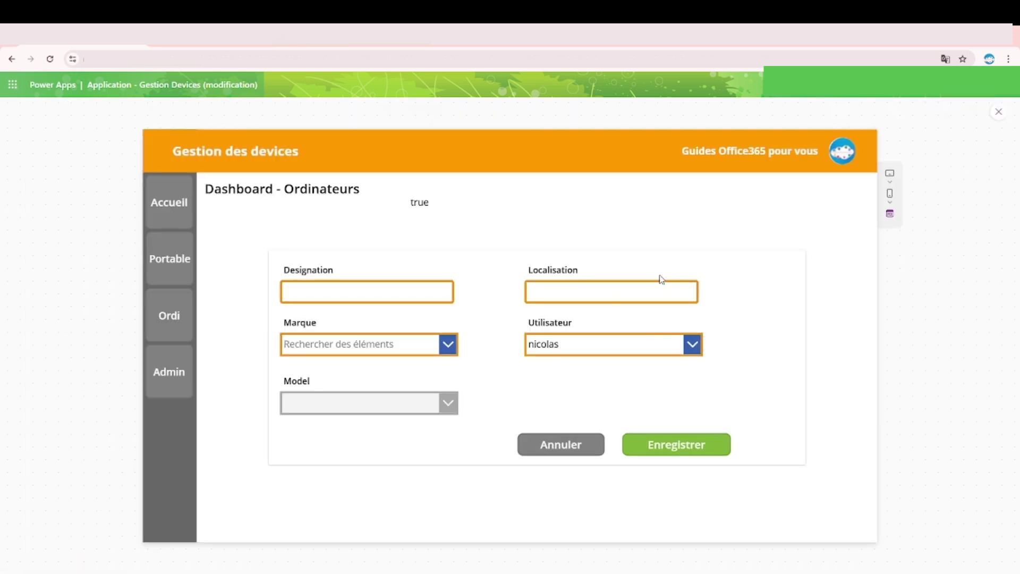
click(294, 291)
text(Test)
click(590, 295)
text(Bureau 5)
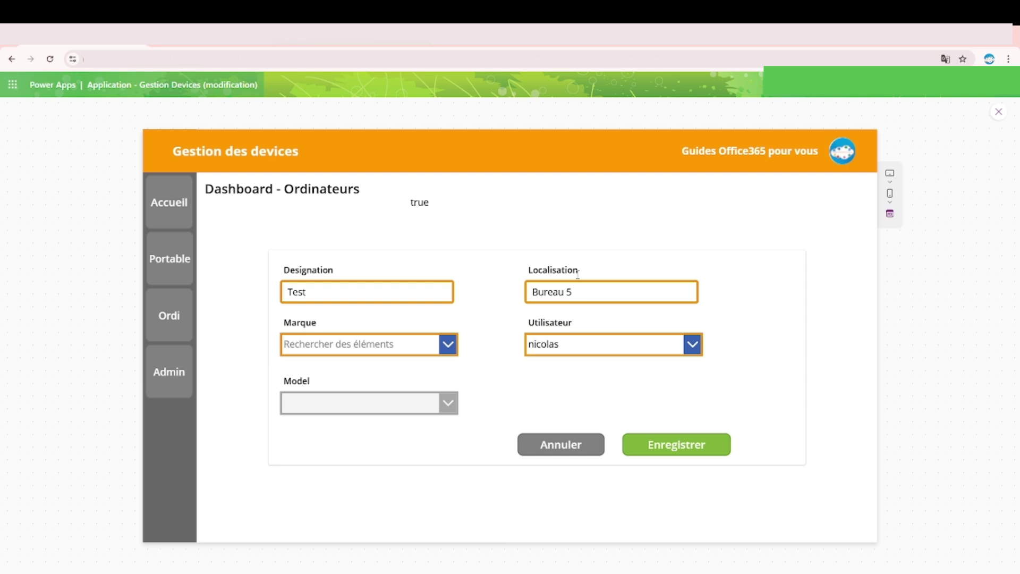
Choose LENOVO as the Marque and K12 as the Model in the previewed form
click(387, 346)
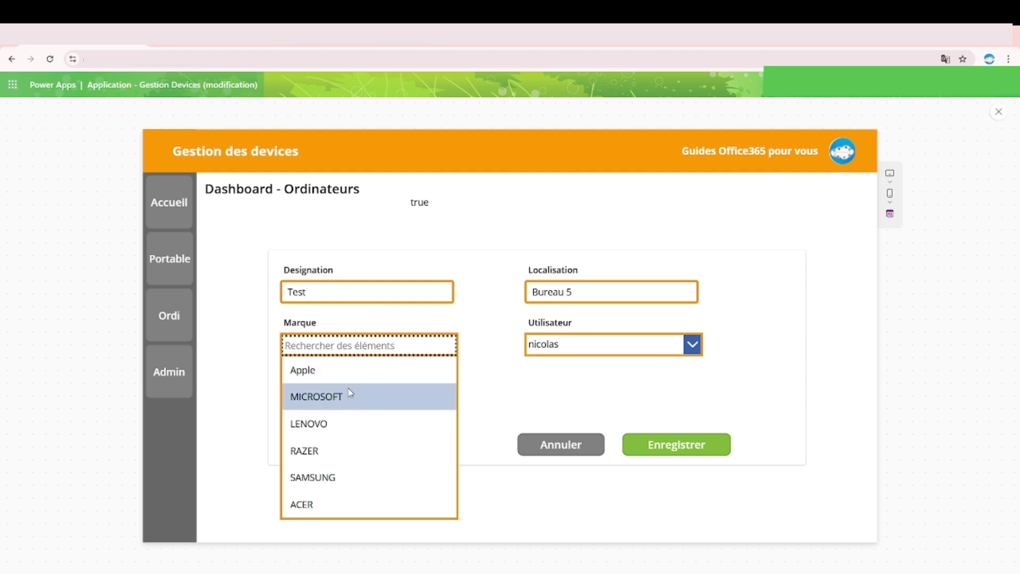
click(337, 423)
click(343, 406)
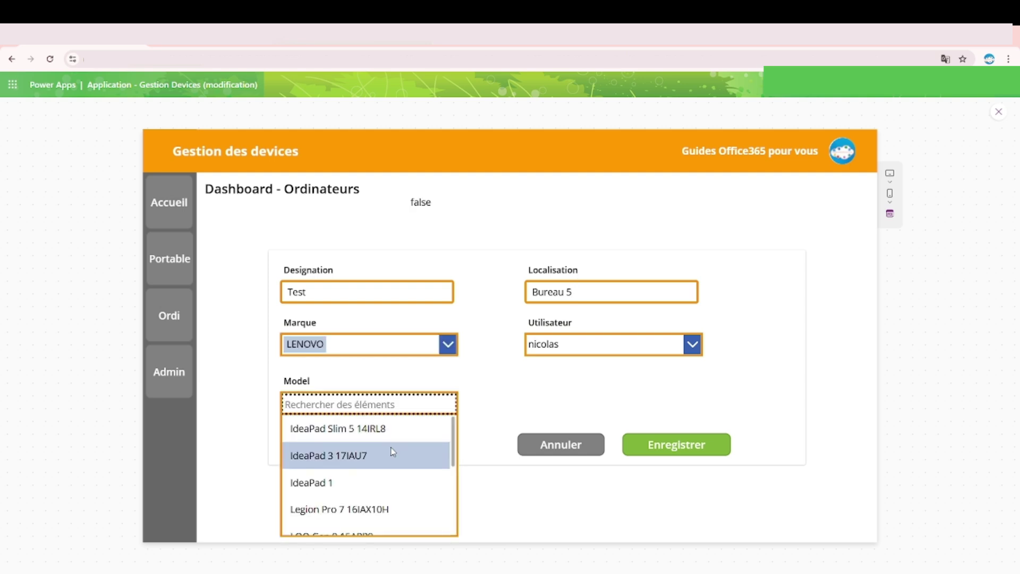
scroll(359, 492, down, 5)
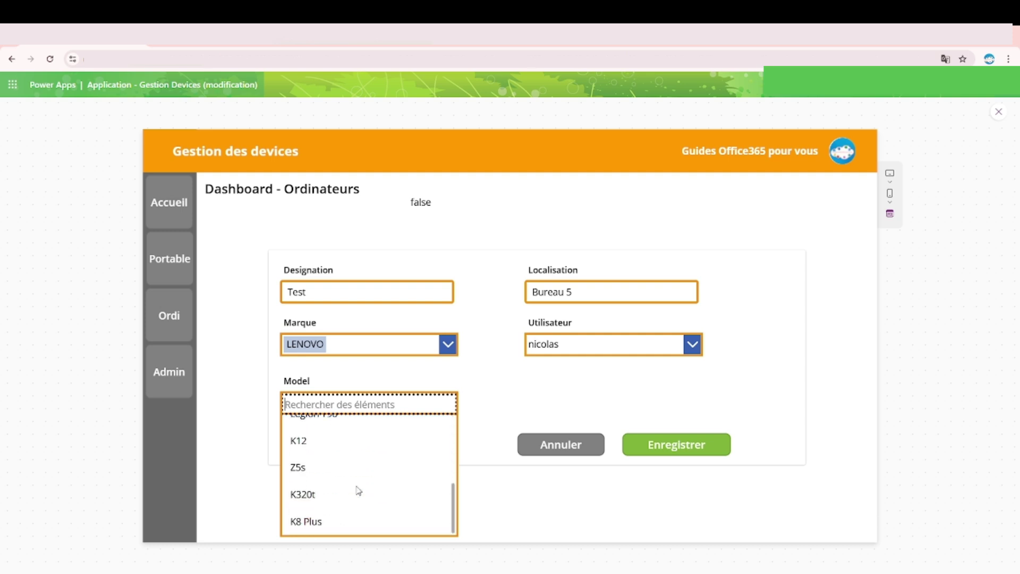
scroll(358, 487, up, 2)
click(330, 489)
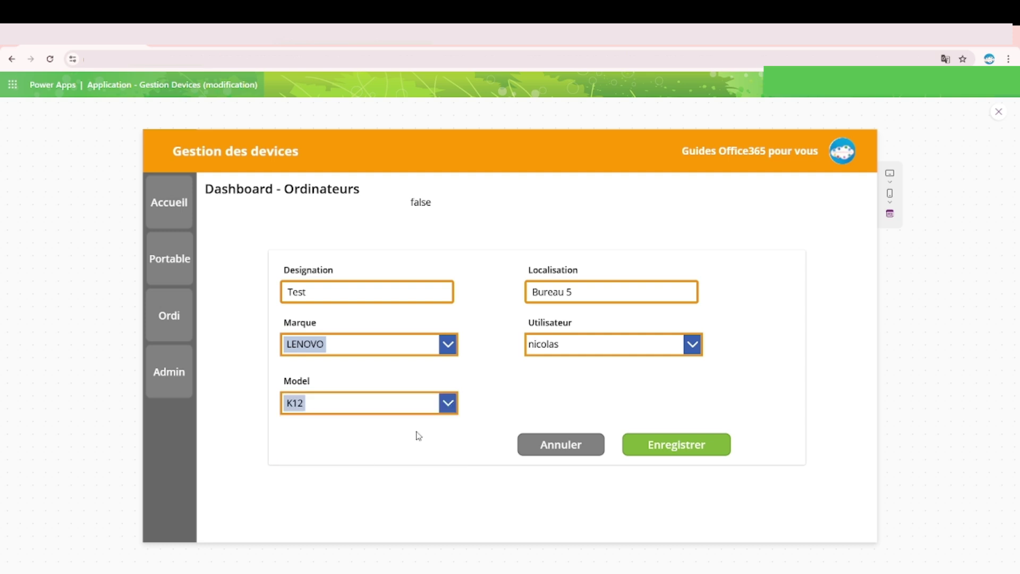
Review the LENOVO models offered in the Model list and pick K12 again
click(359, 409)
click(313, 405)
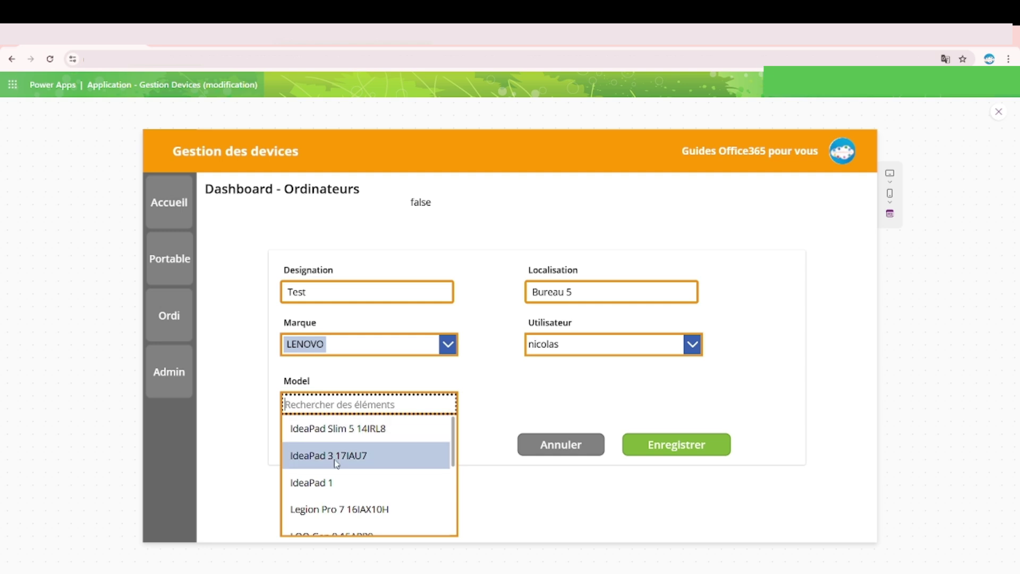
scroll(356, 456, down, 5)
scroll(346, 484, up, 5)
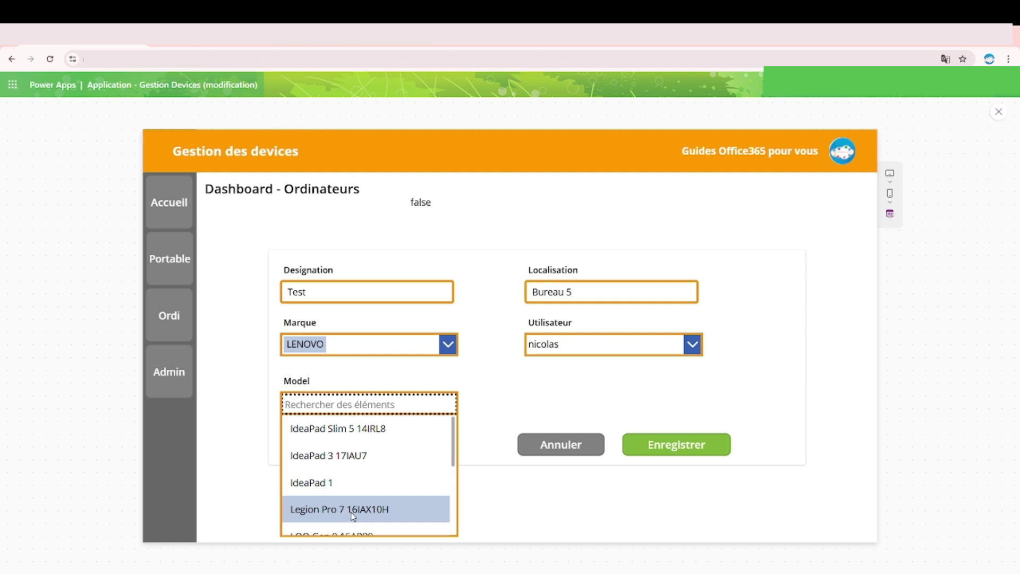
scroll(353, 517, down, 3)
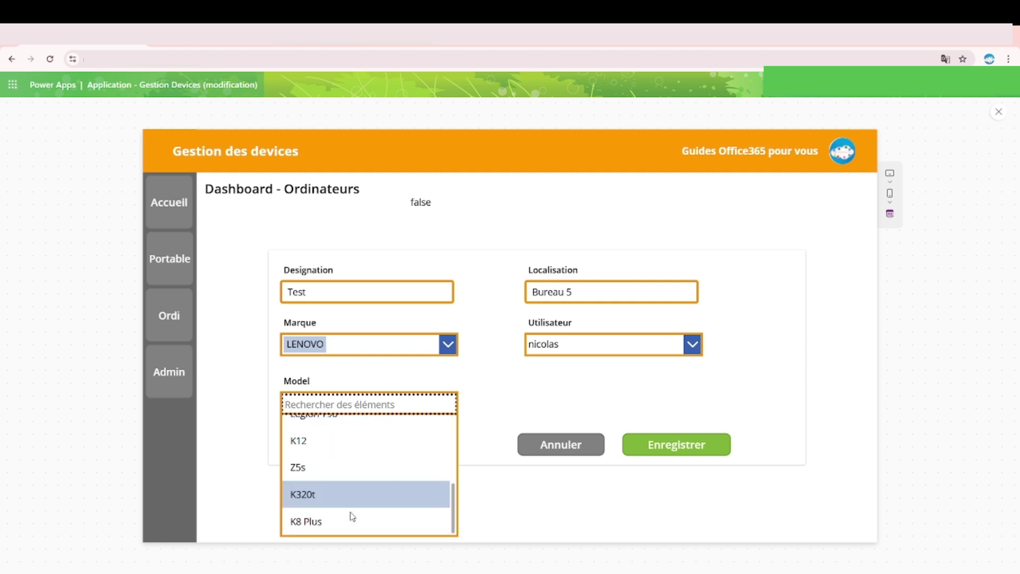
click(330, 444)
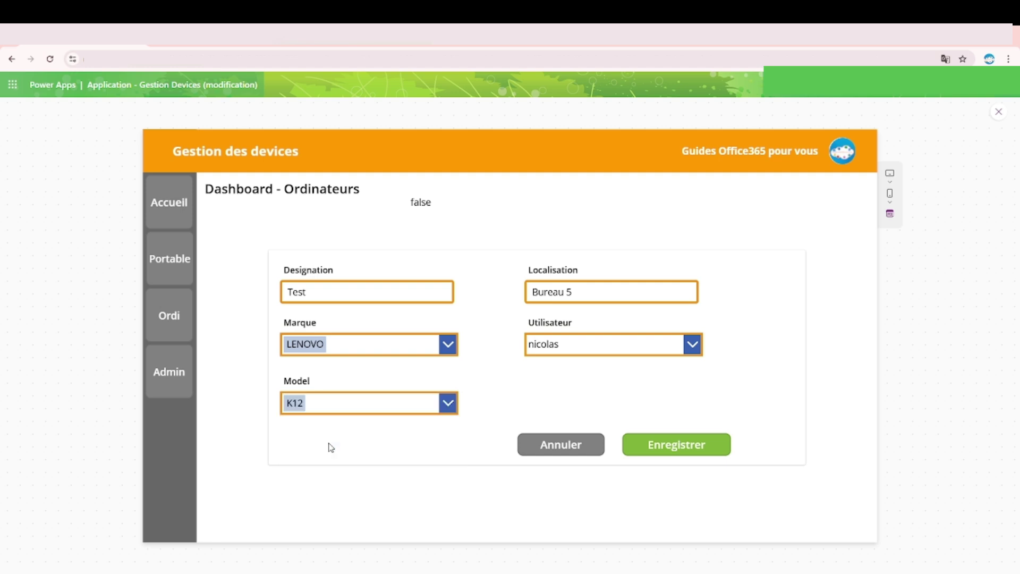
Replace the Utilisateur search with another user's name, choose that user and save the device record
click(585, 343)
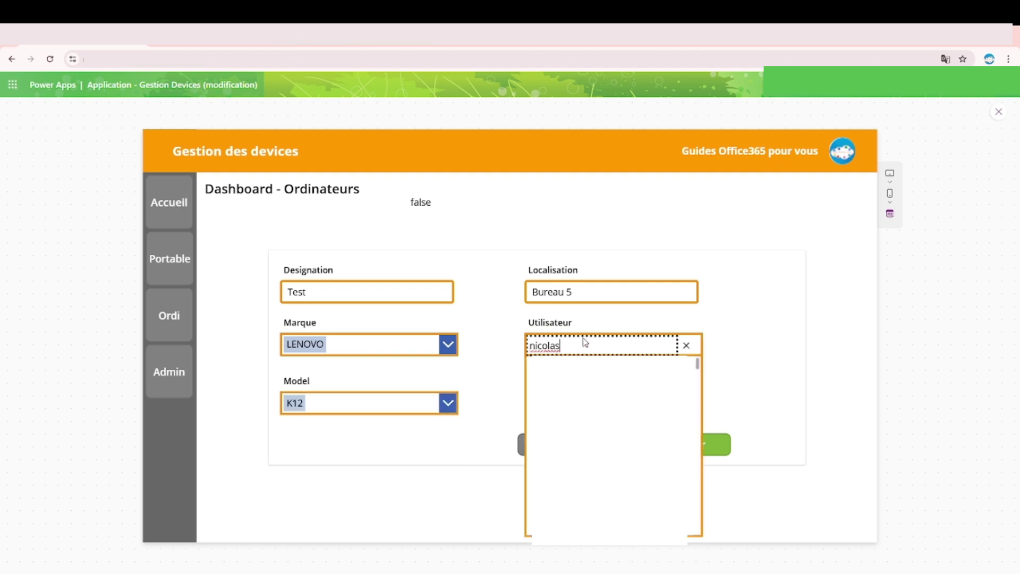
click(686, 345)
text(sebas)
click(686, 345)
click(818, 348)
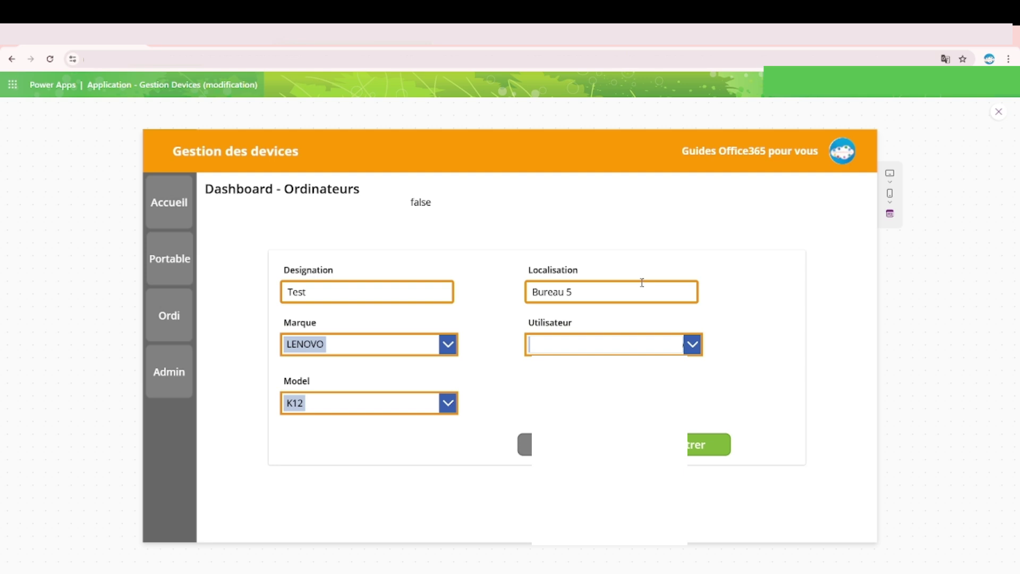
click(690, 450)
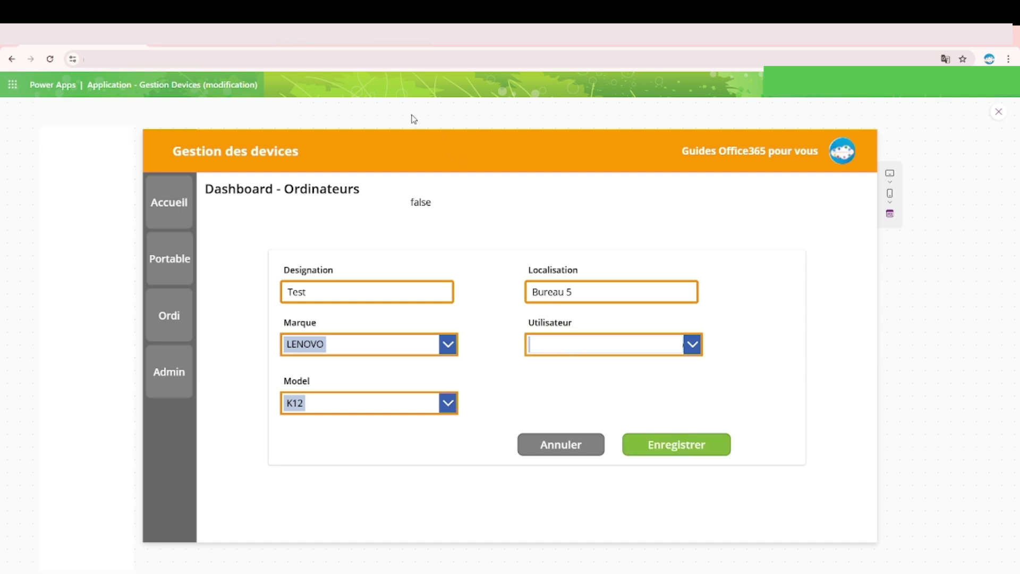
Switch to the GestionDevices_Devices list in SharePoint and delete the second Test record
click(327, 48)
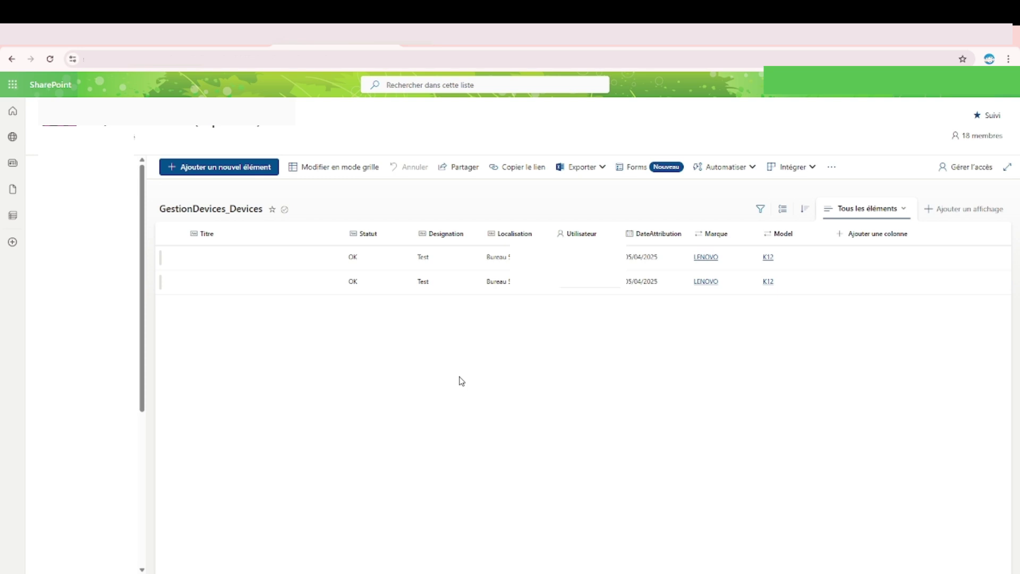
click(176, 283)
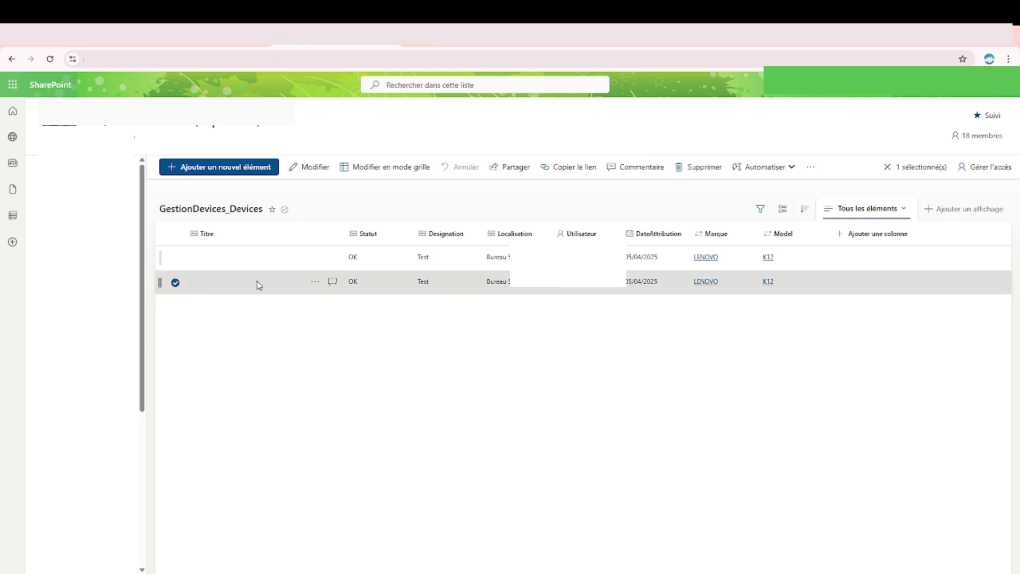
click(695, 179)
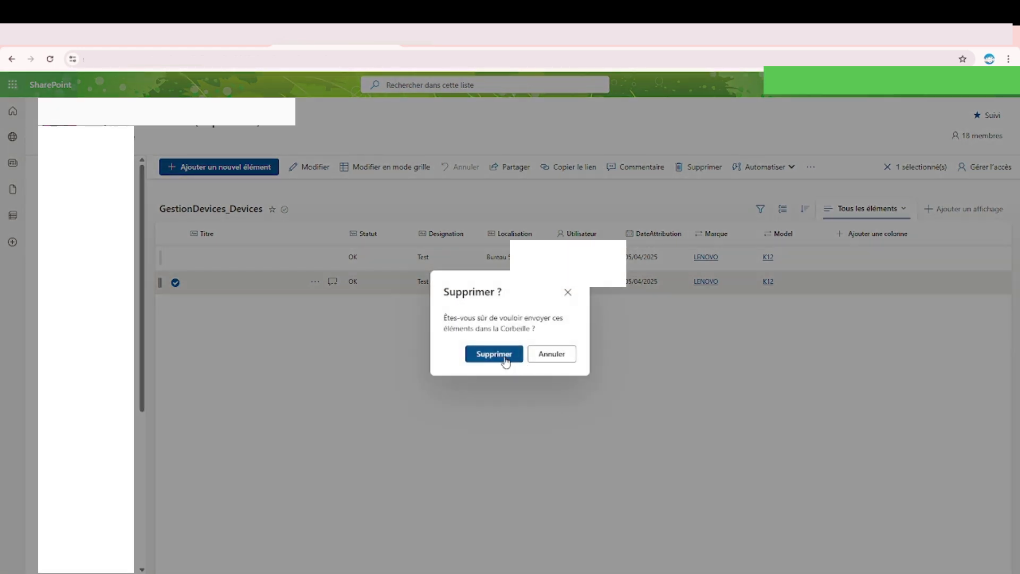
click(502, 357)
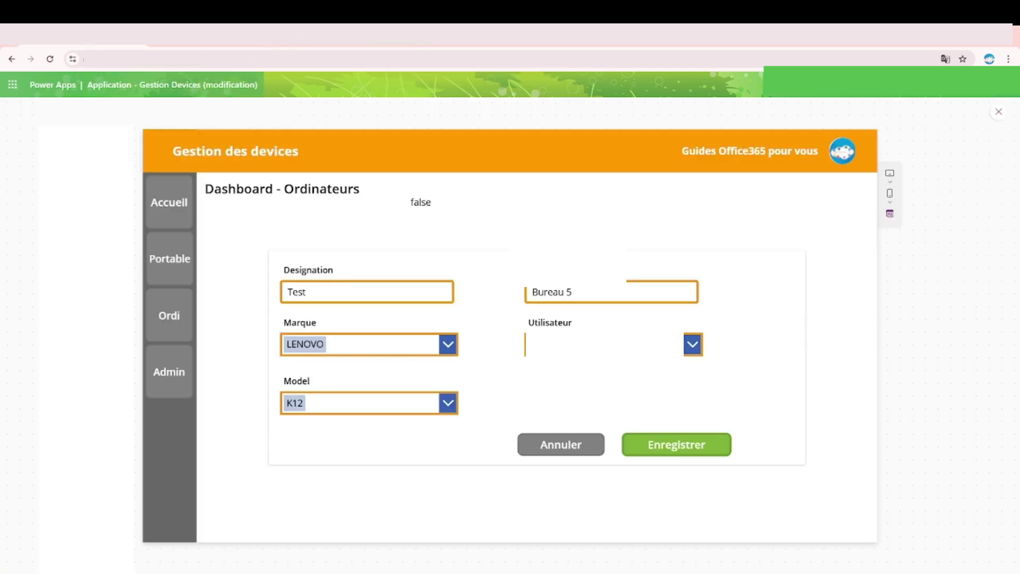
Save the previewed form again, and delete every Test record except the first from the GestionDevices_Devices list
click(695, 447)
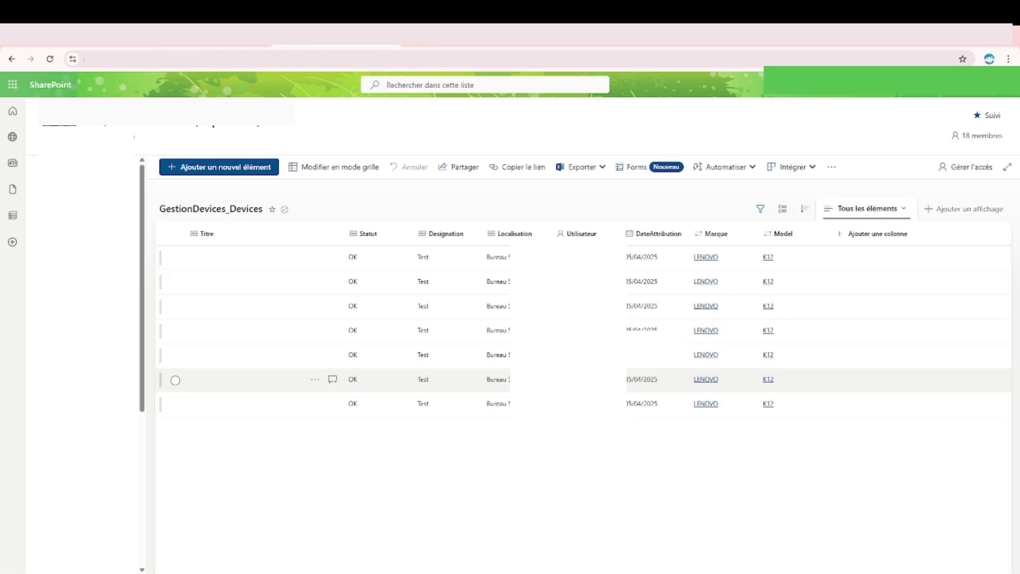
click(175, 404)
click(176, 380)
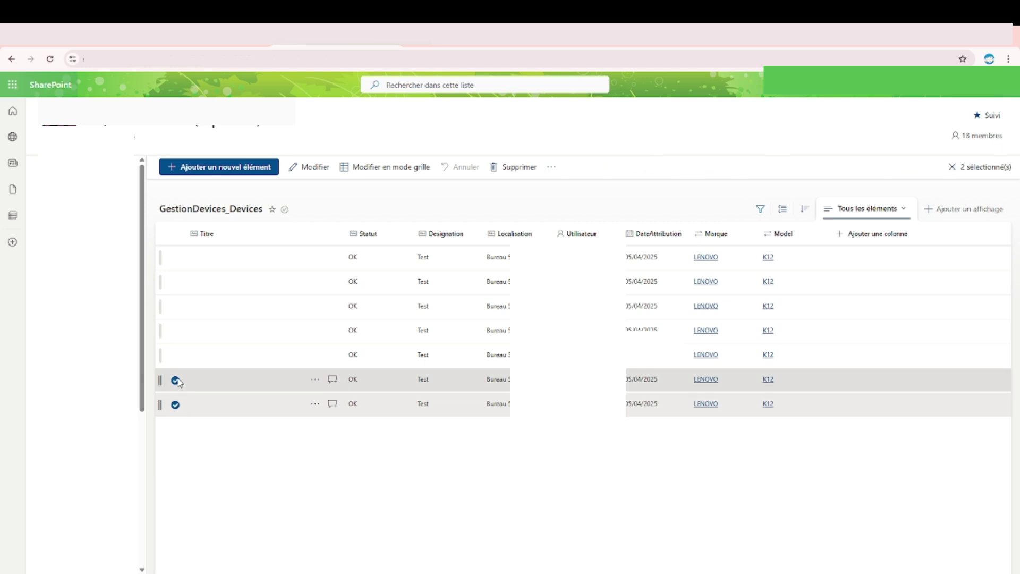
click(175, 356)
click(175, 330)
click(175, 306)
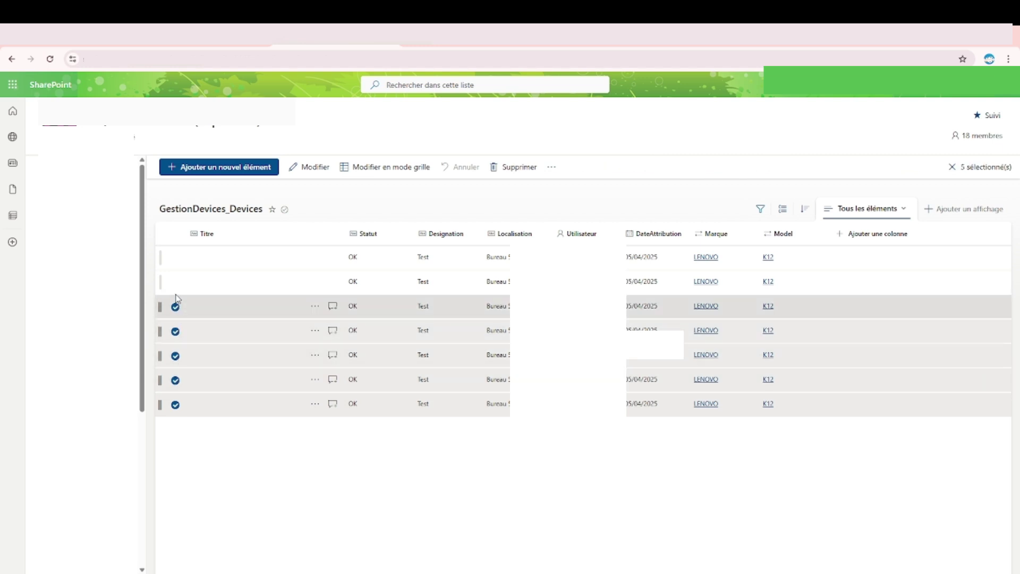
click(176, 283)
click(522, 166)
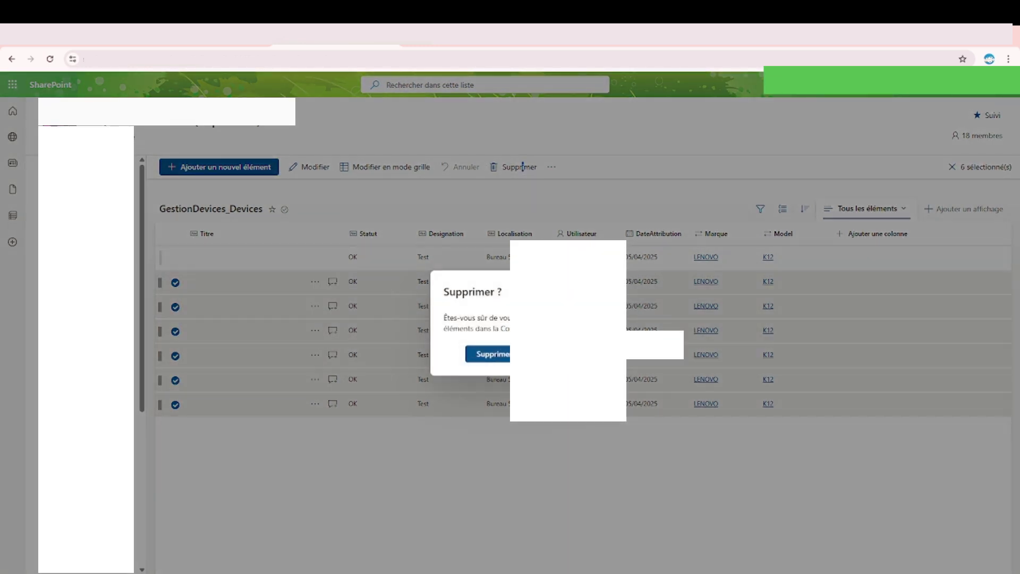
click(490, 354)
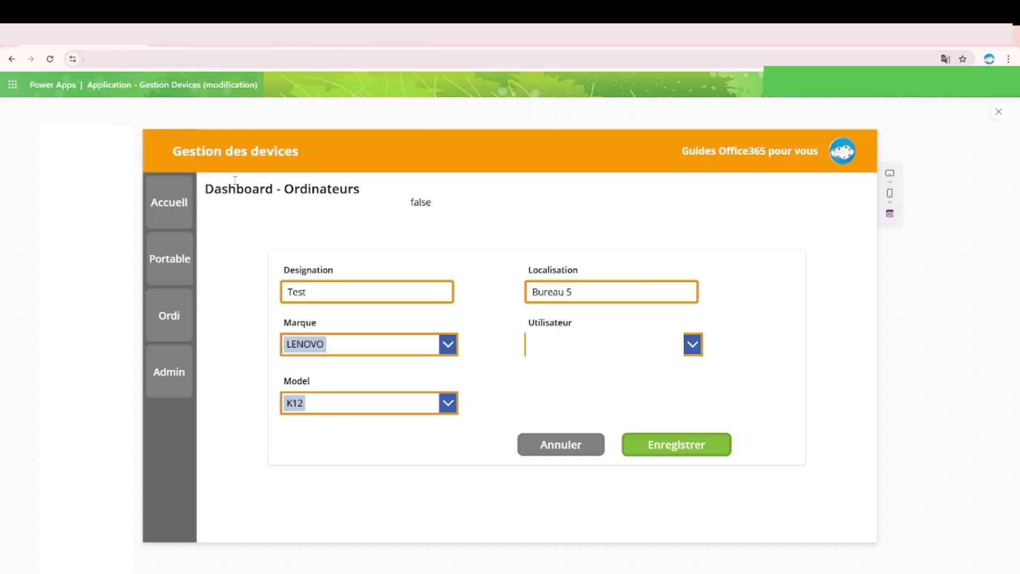
Close the preview and examine the Filter formula that supplies the Model list's items
click(998, 113)
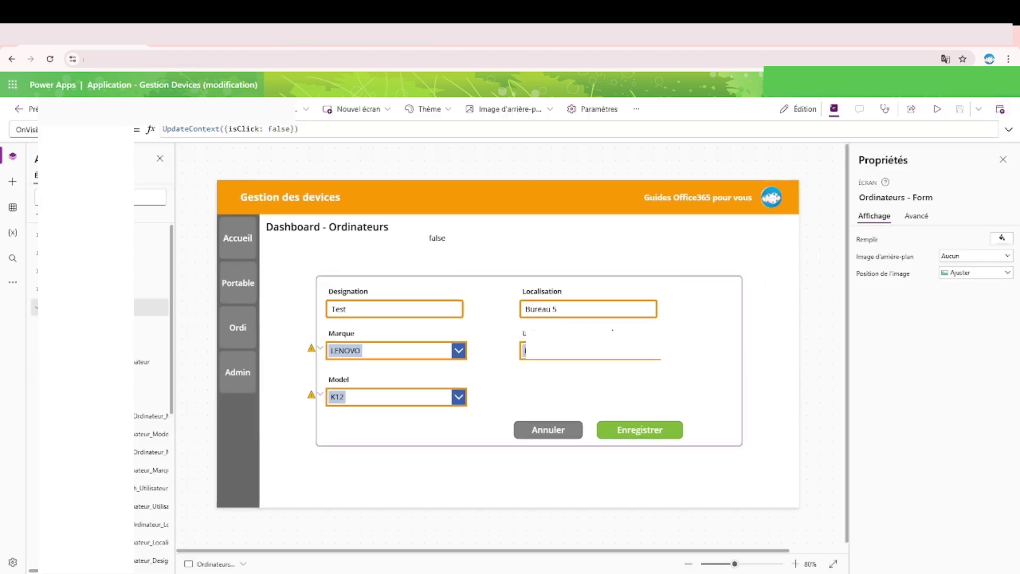
click(402, 402)
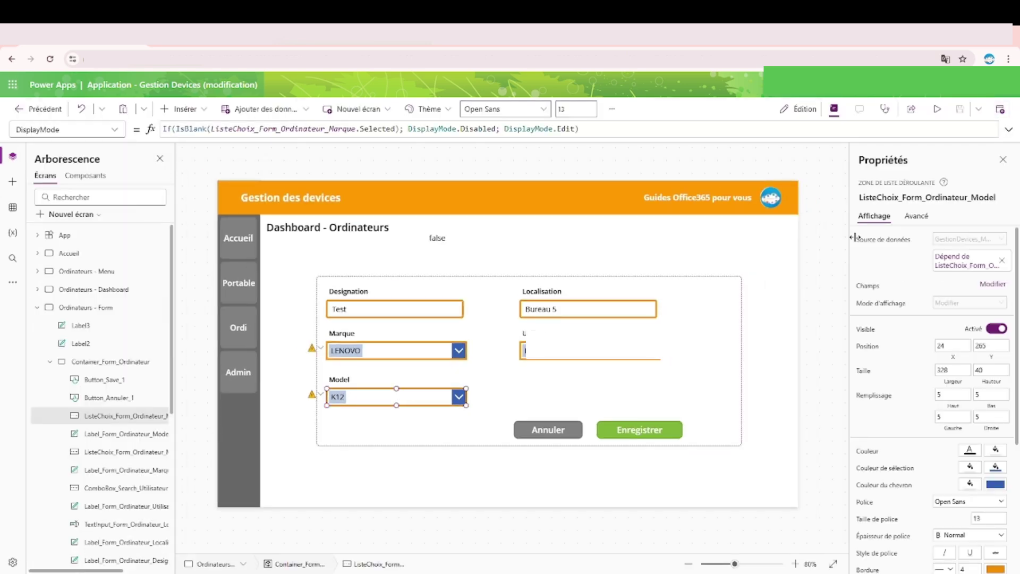
click(900, 251)
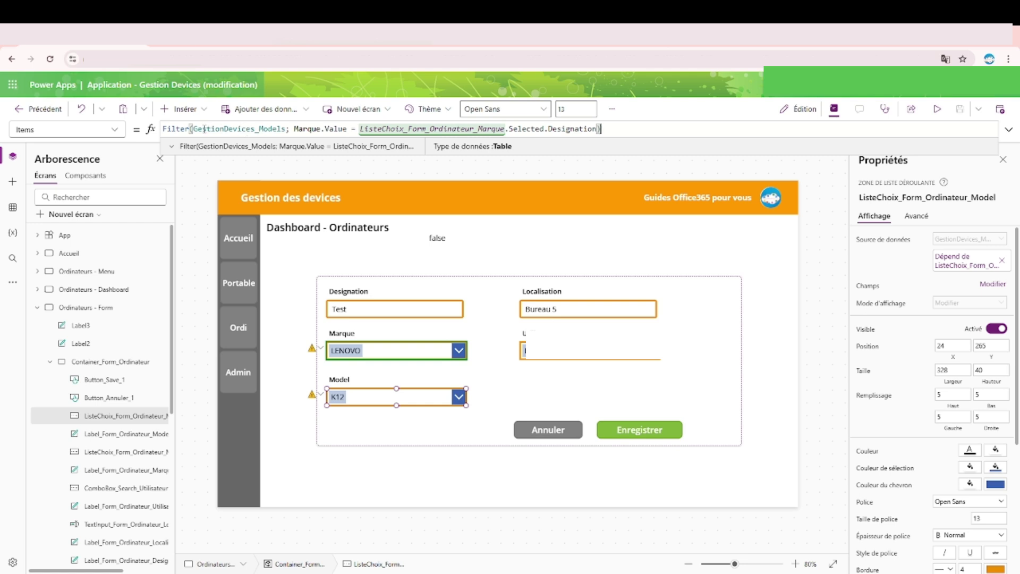
click(233, 128)
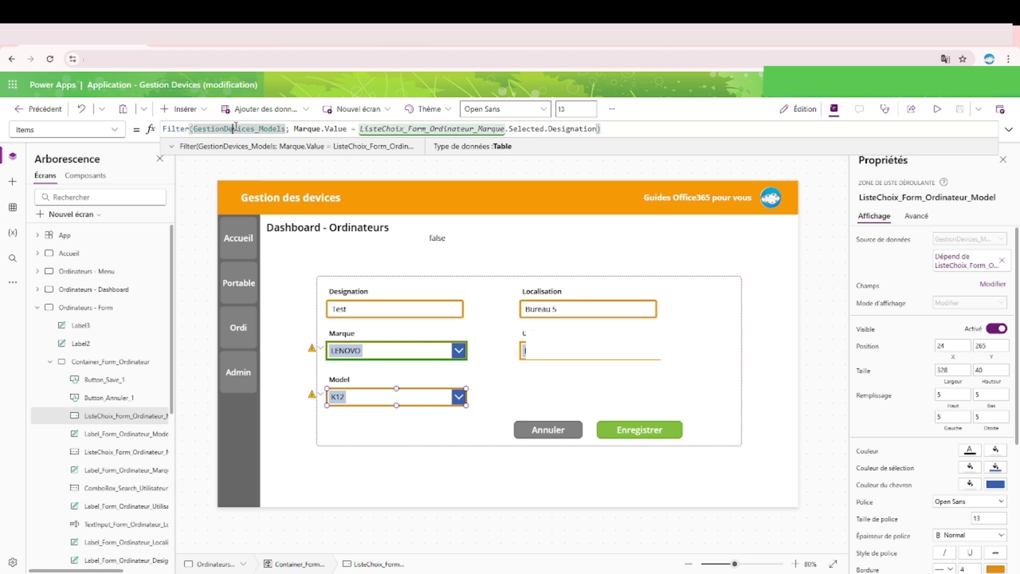
click(308, 128)
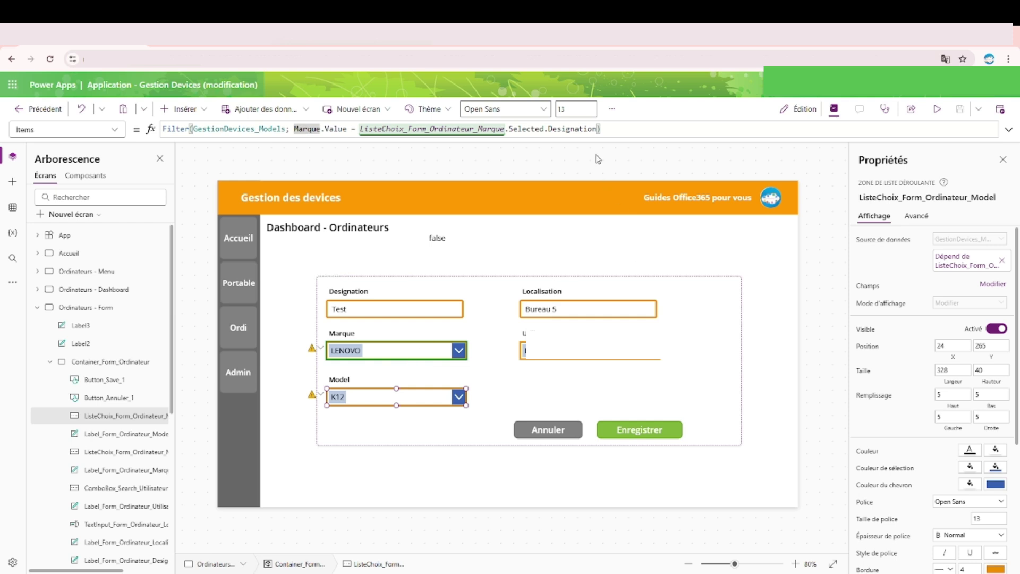
Add an And operator and the type column to the Model list's Items filter, checking the column name in the GestionDevices_Models list
click(598, 129)
key(Right)
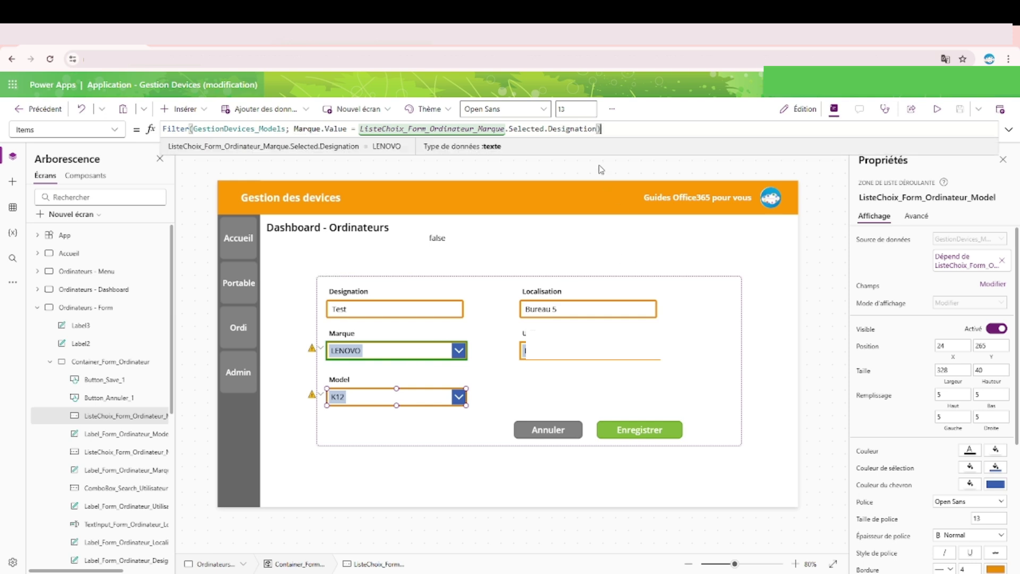
text(and)
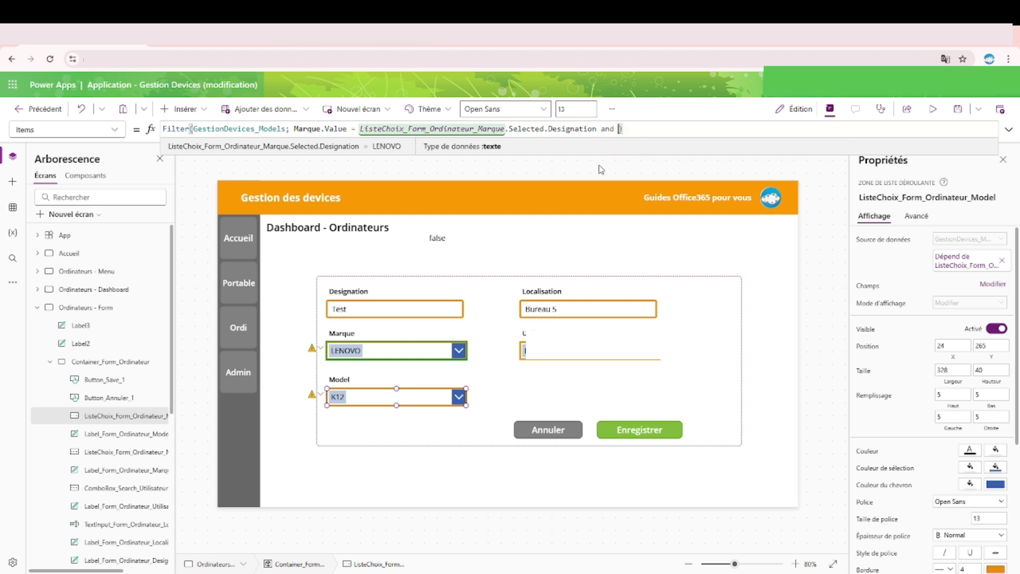
click(234, 51)
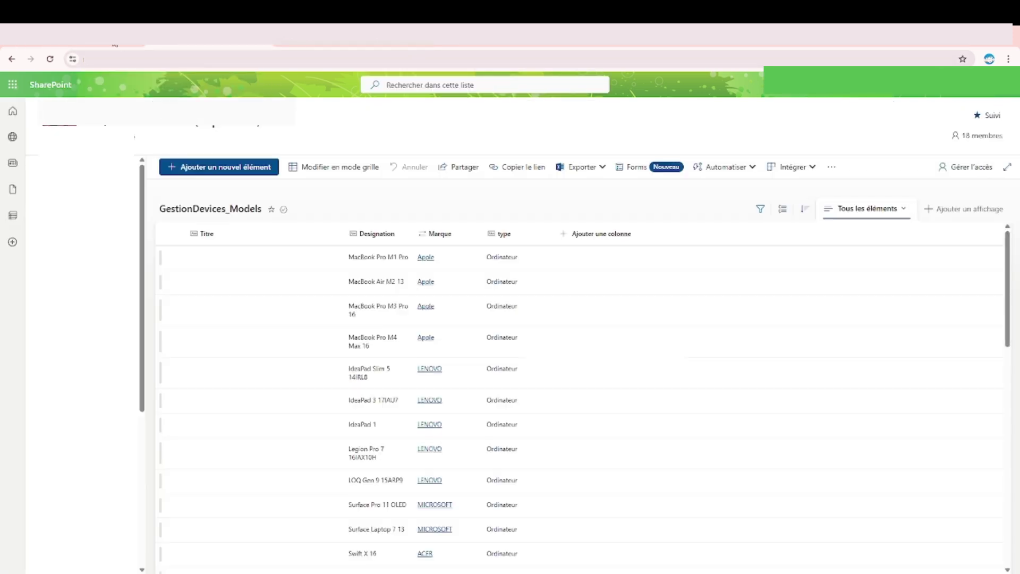
key(ctrl+shift+Tab)
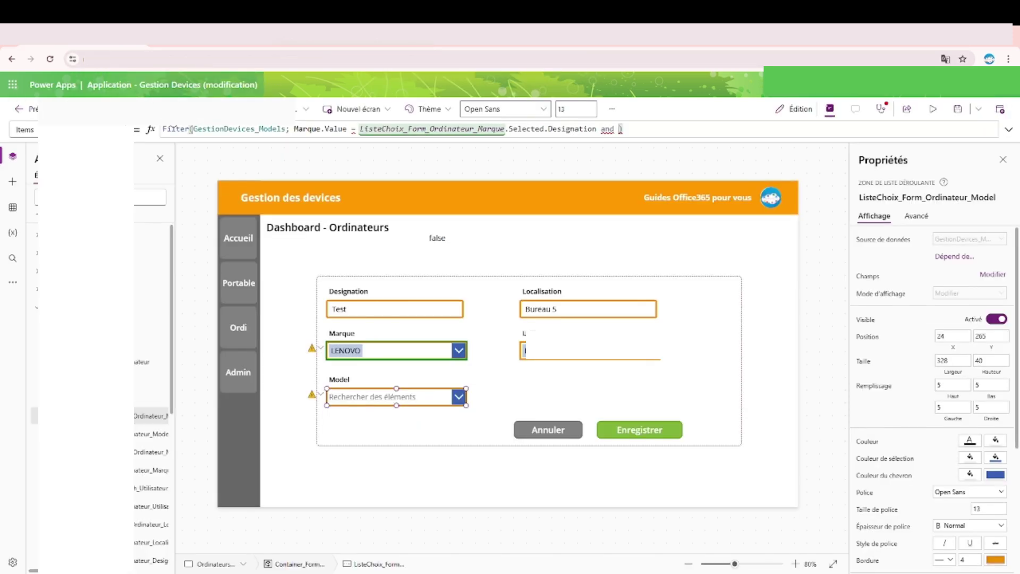
text(type)
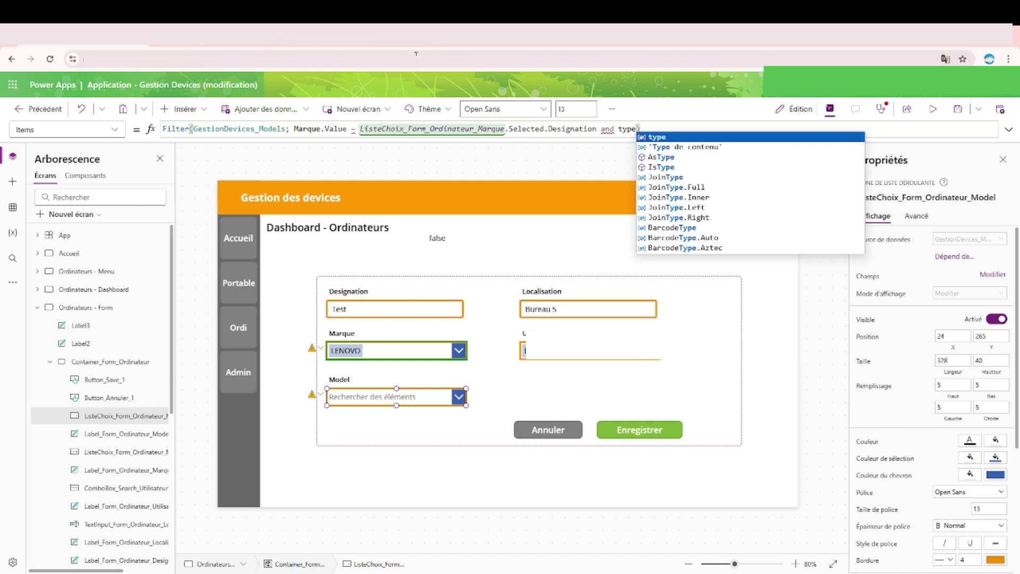
key(Escape)
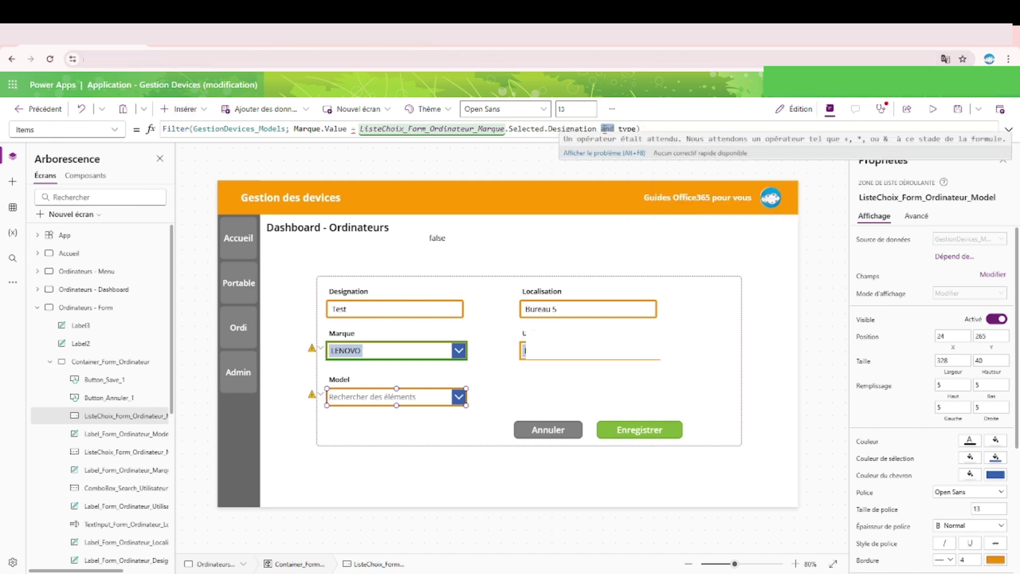
text(And)
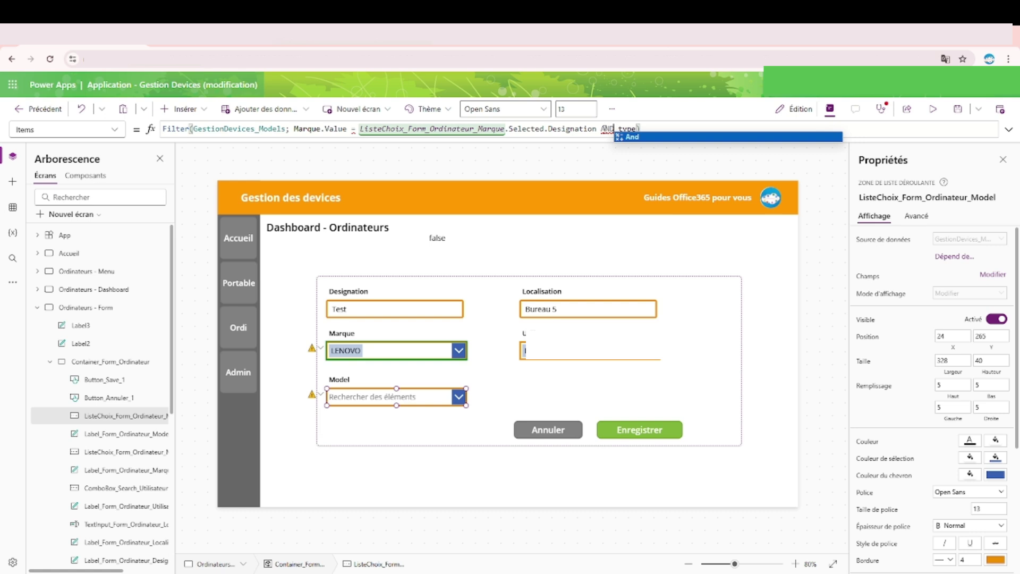
key(Tab)
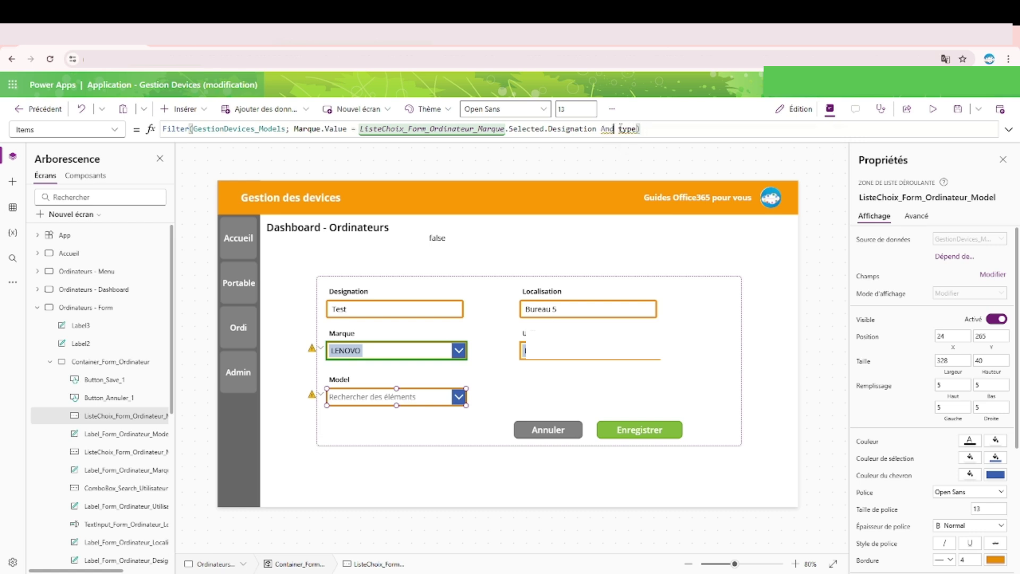
Replace the And operator before type with && in the Model list's Filter formula
double_click(608, 128)
text(&&)
key(ctrl+z)
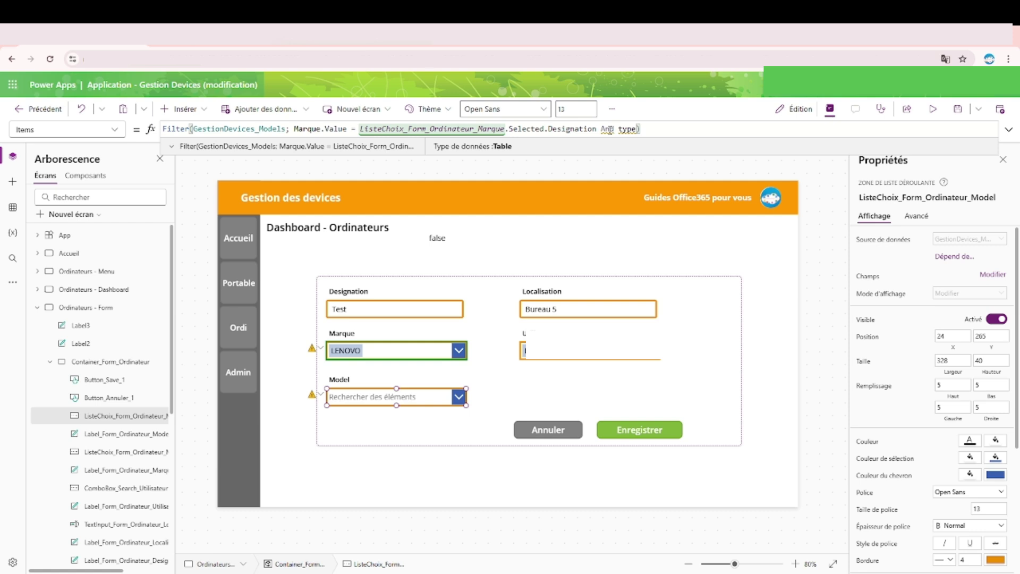
key(ctrl+y)
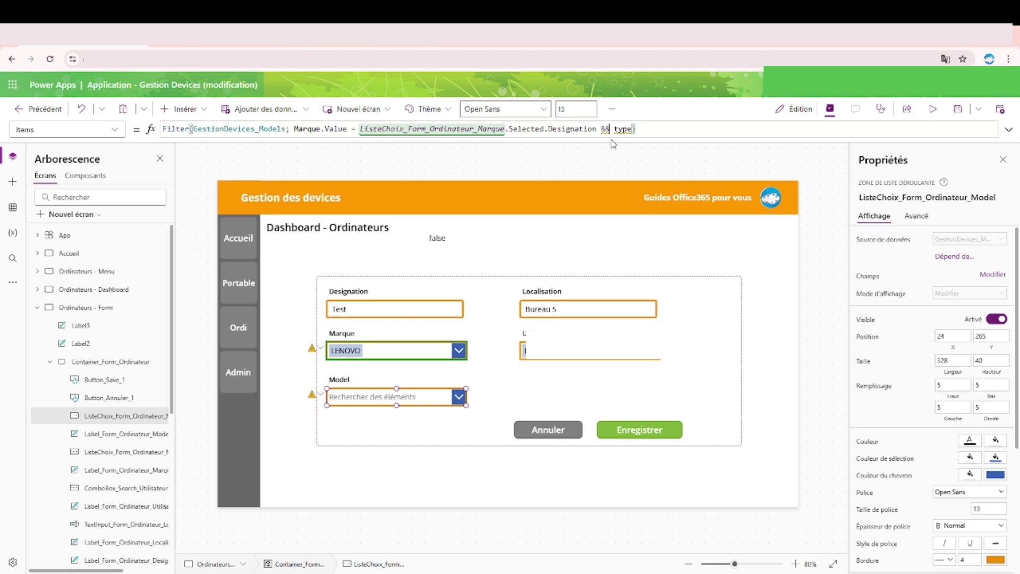
Complete the filter condition as type = "Ordinateur" and compare the value with the type column of the GestionDevices_Models list
key(shift+Right)
key(shift+Right)
key(shift+Right)
key(shift+Right)
text(= ")
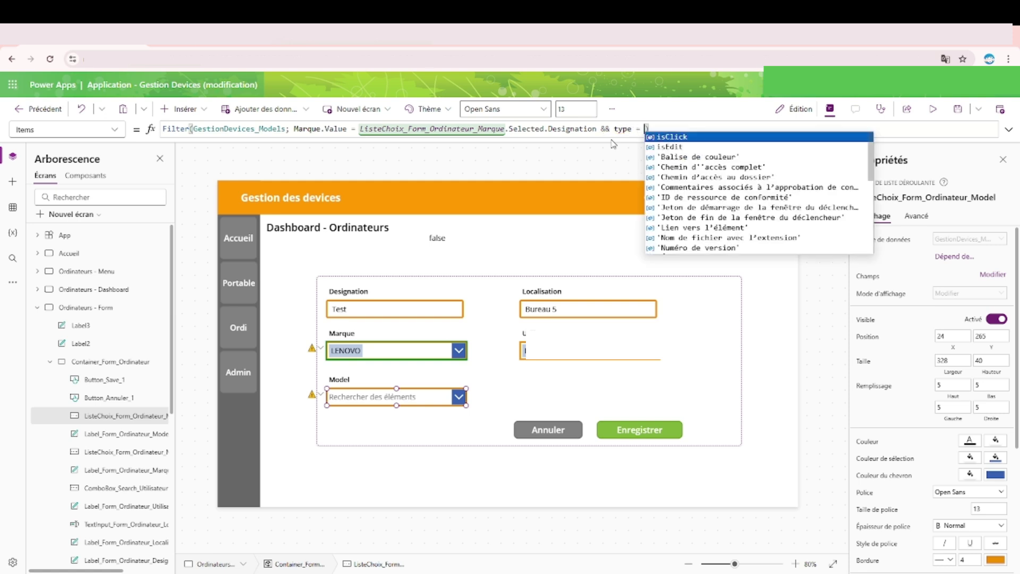
text(")
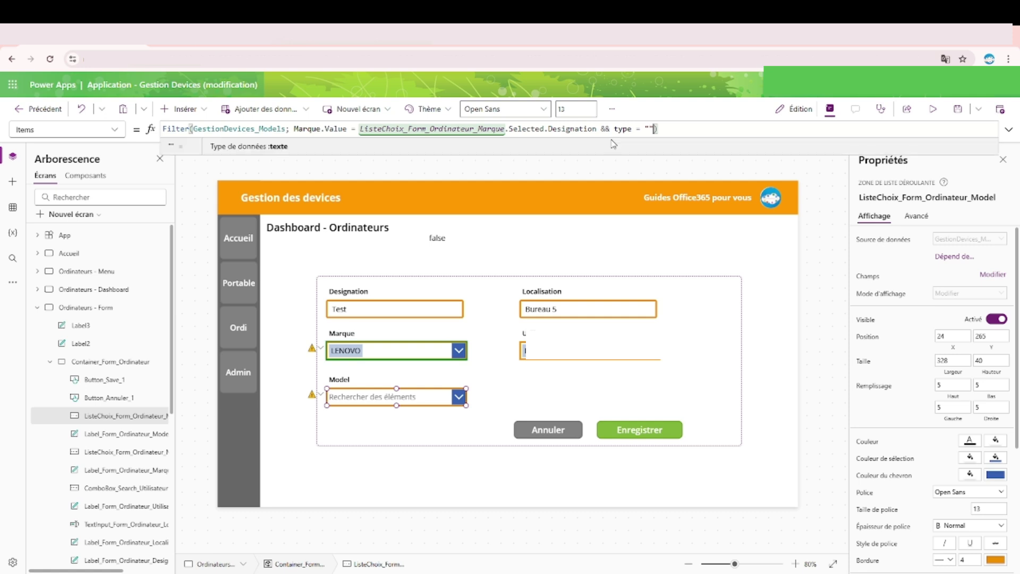
key(Left)
text(Ordinateur)
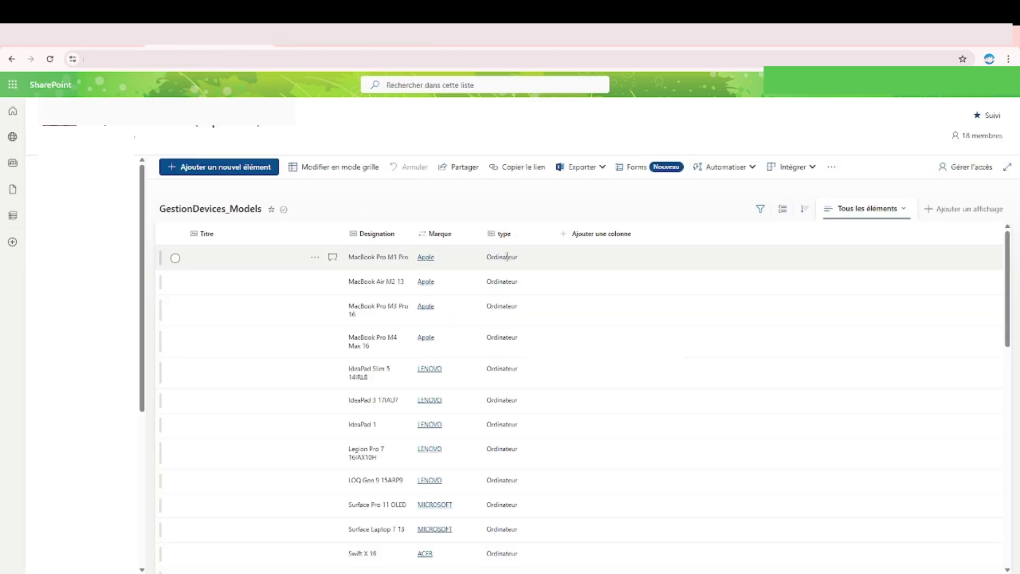
click(86, 46)
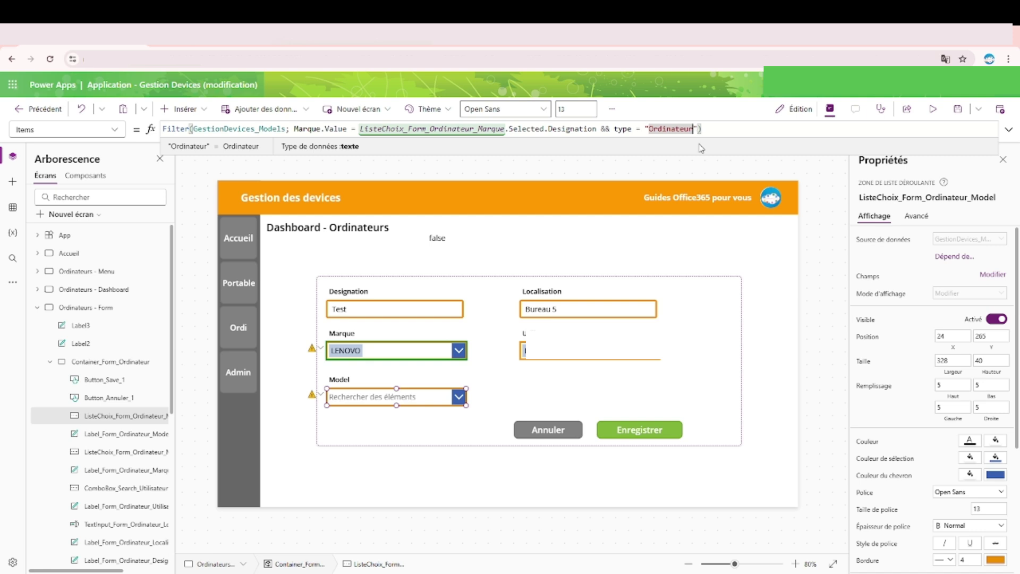
Test the Model list in preview with the type value "OrdinateuR", and restore the value to "Ordinateur" in the formula
key(BackSpace)
text(R)
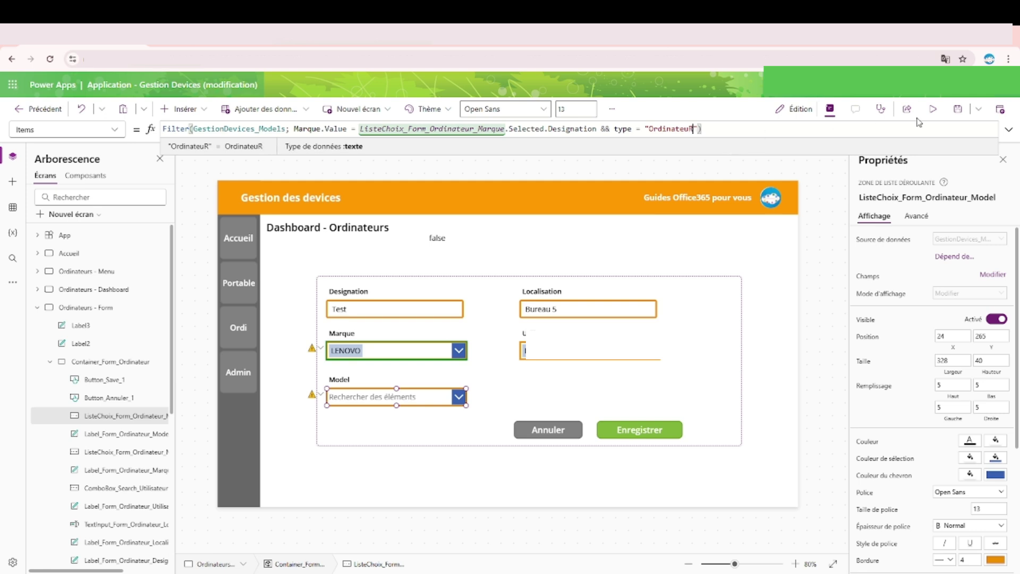
click(933, 109)
click(425, 405)
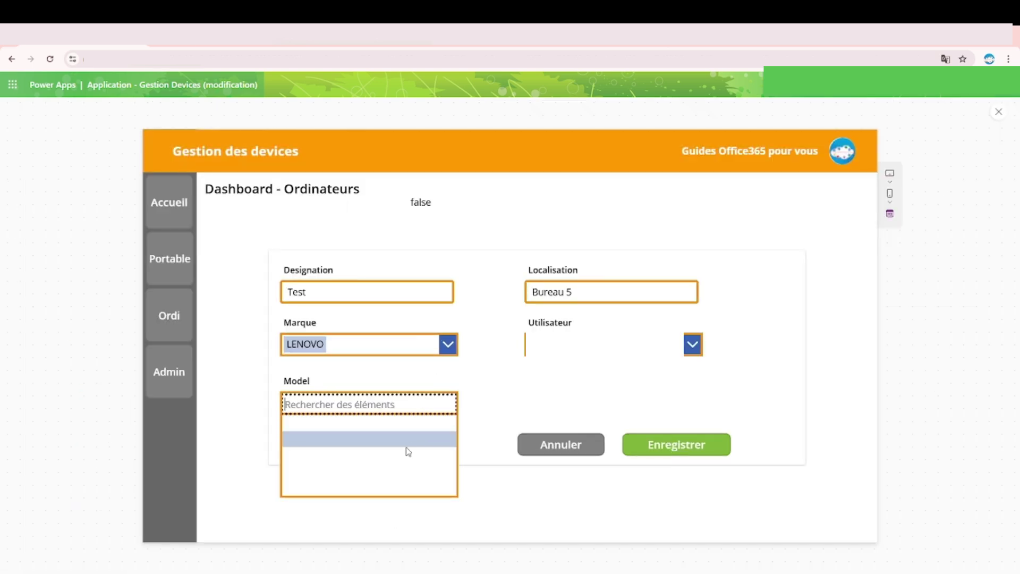
click(999, 112)
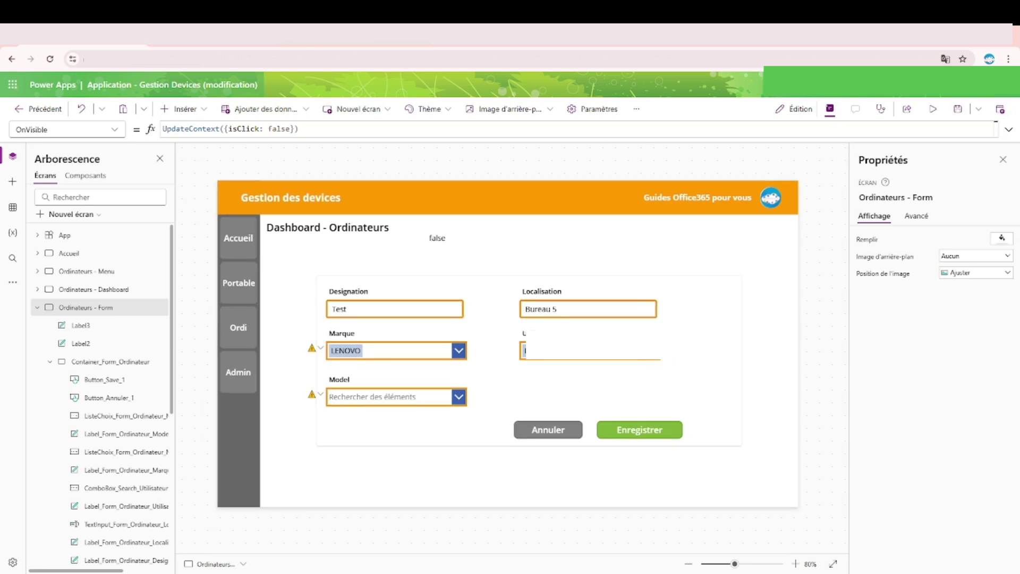
click(408, 398)
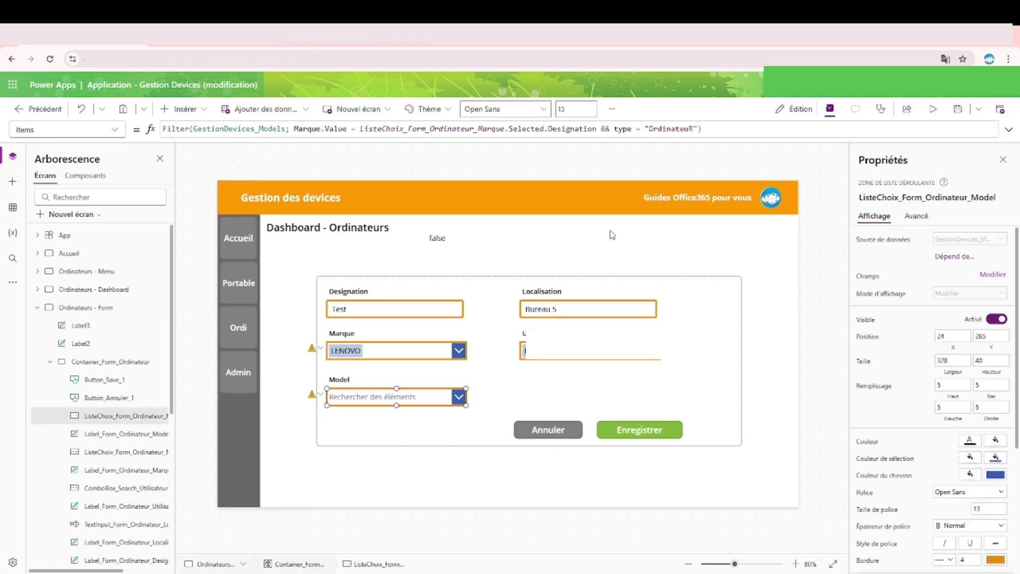
click(691, 129)
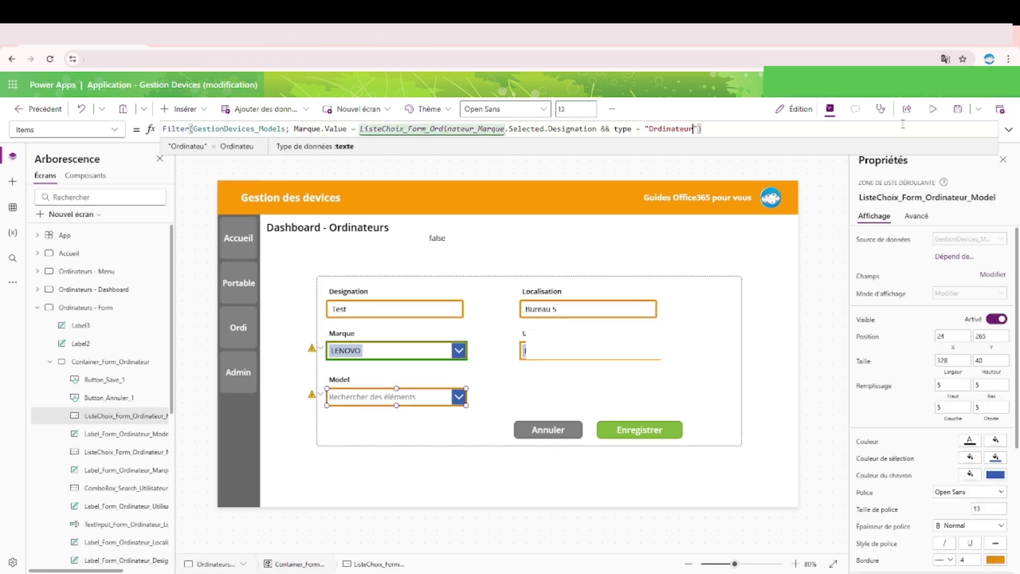
Preview the form to check the items in the Model list with the "Ordinateur" filter, and close the preview
mouse_move(928, 111)
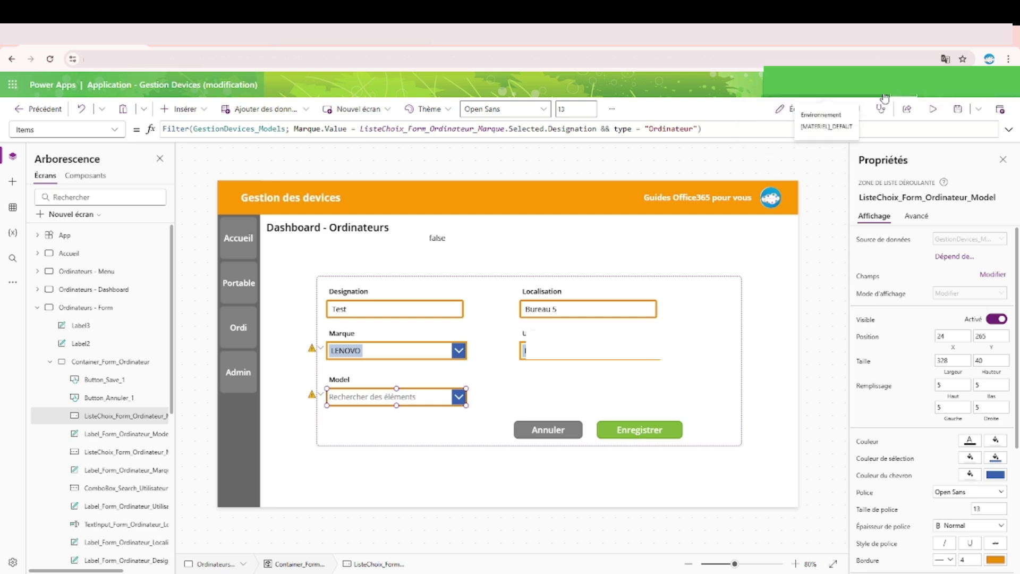
click(932, 110)
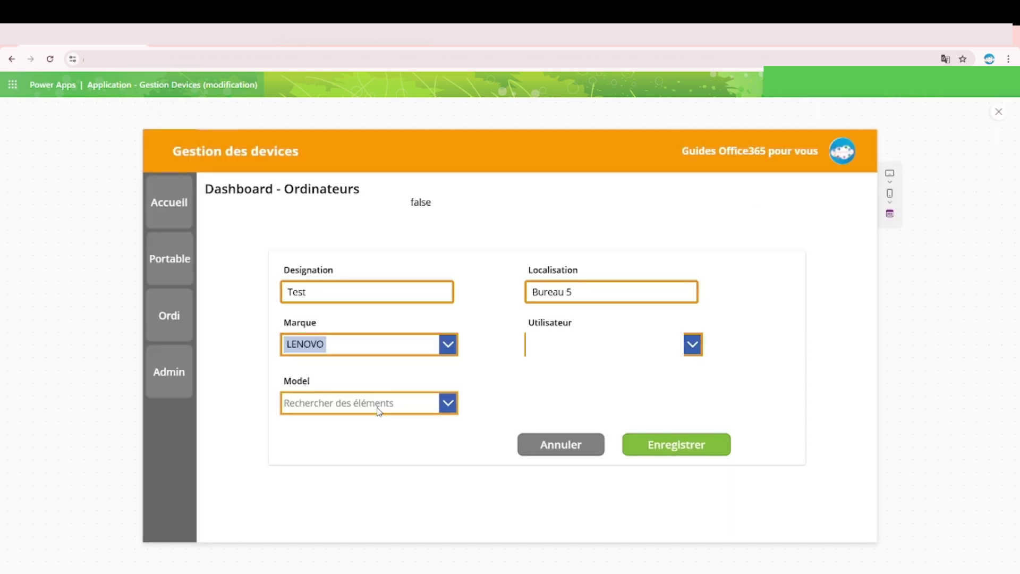
click(375, 413)
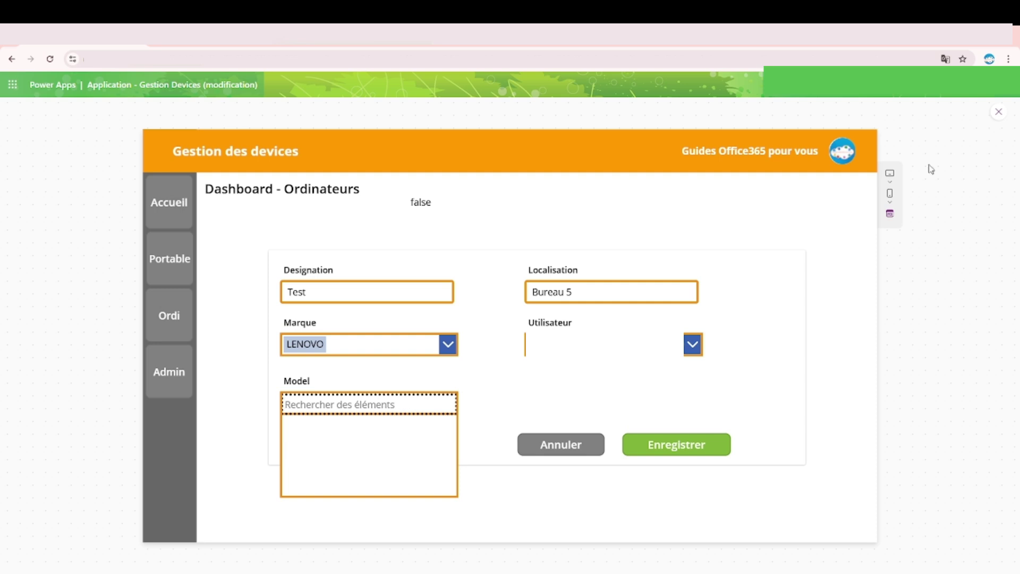
click(999, 111)
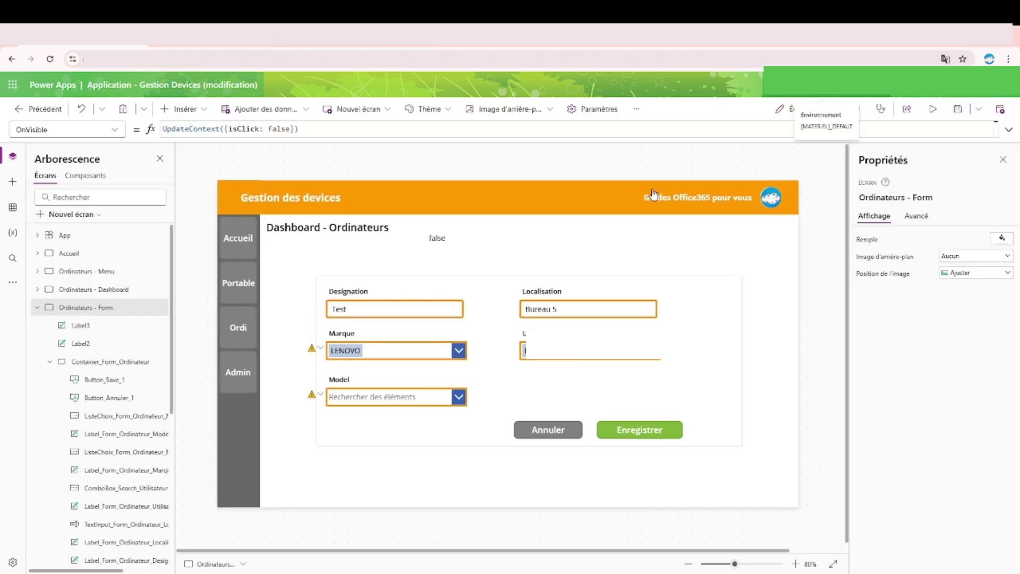
Edit the Model list's fields so that both Texte principal and SearchField use Designation
click(392, 393)
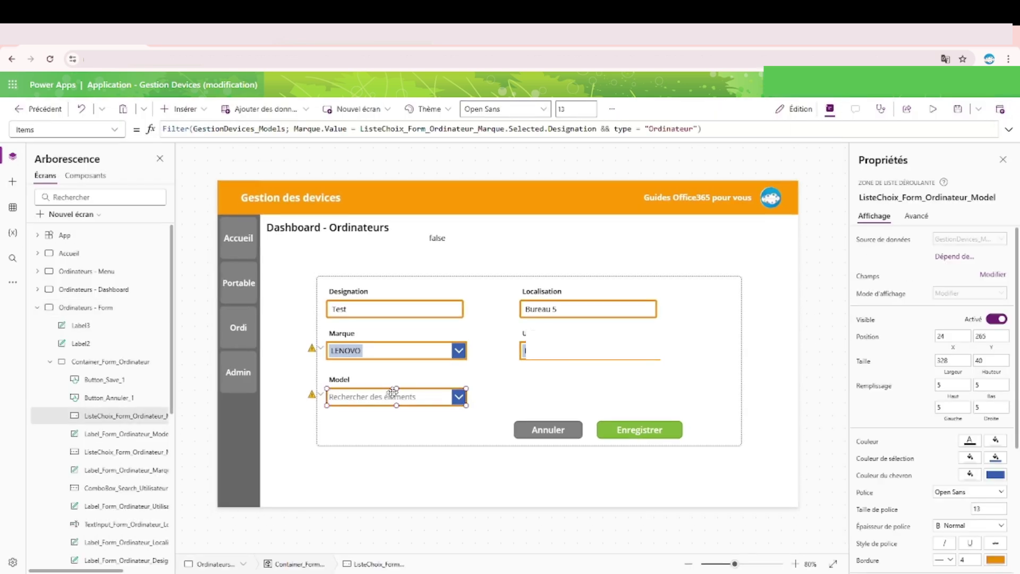
click(993, 275)
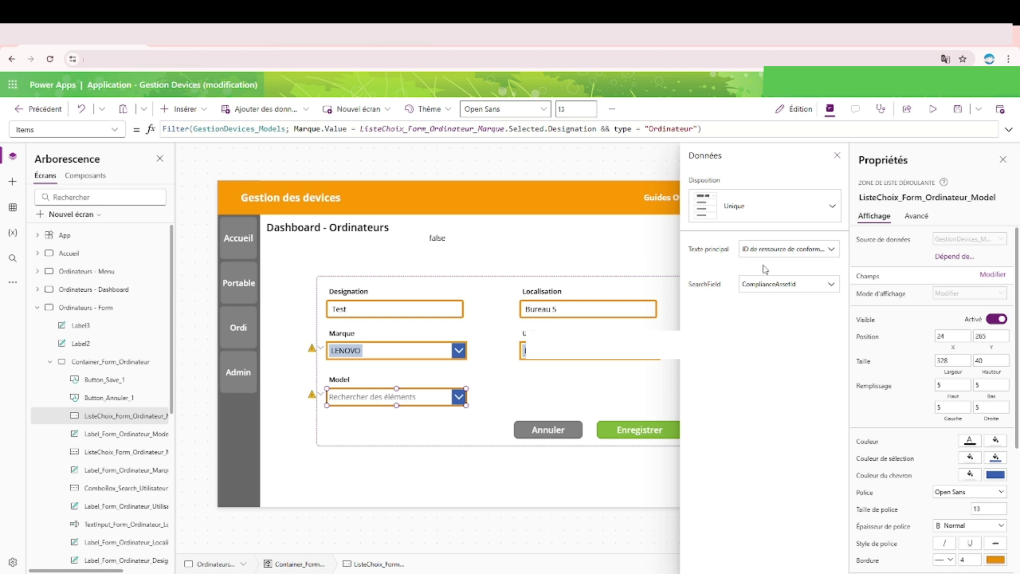
click(765, 250)
click(685, 278)
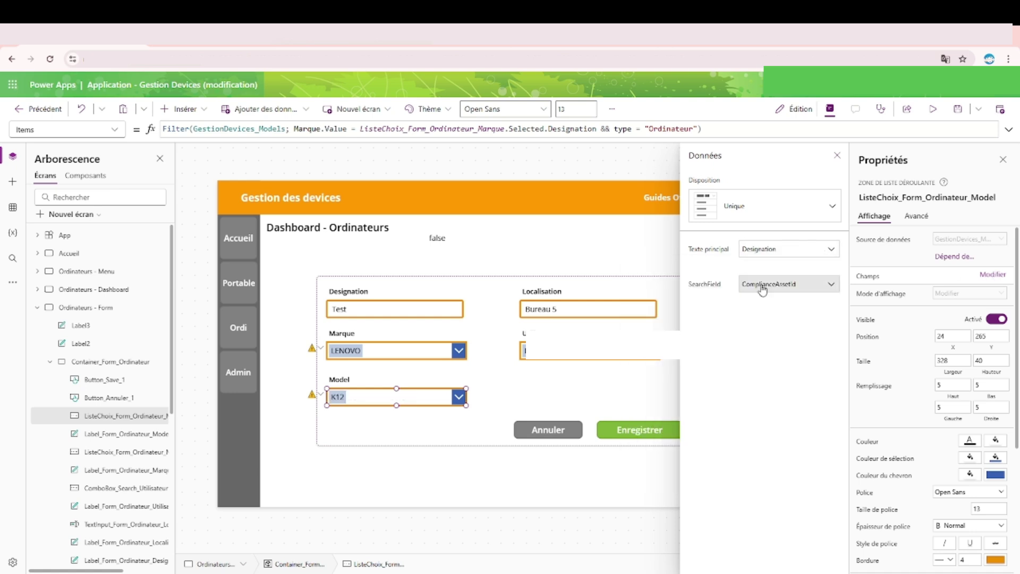
click(786, 284)
click(776, 314)
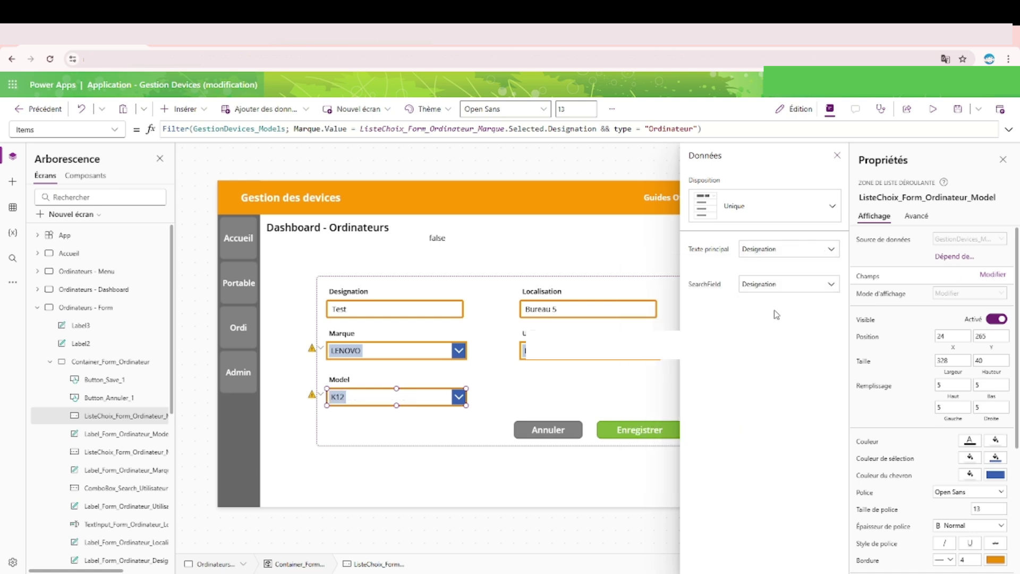
Preview the form and examine the models offered in the Model list for the LENOVO brand
click(933, 109)
click(357, 420)
scroll(340, 489, down, 1)
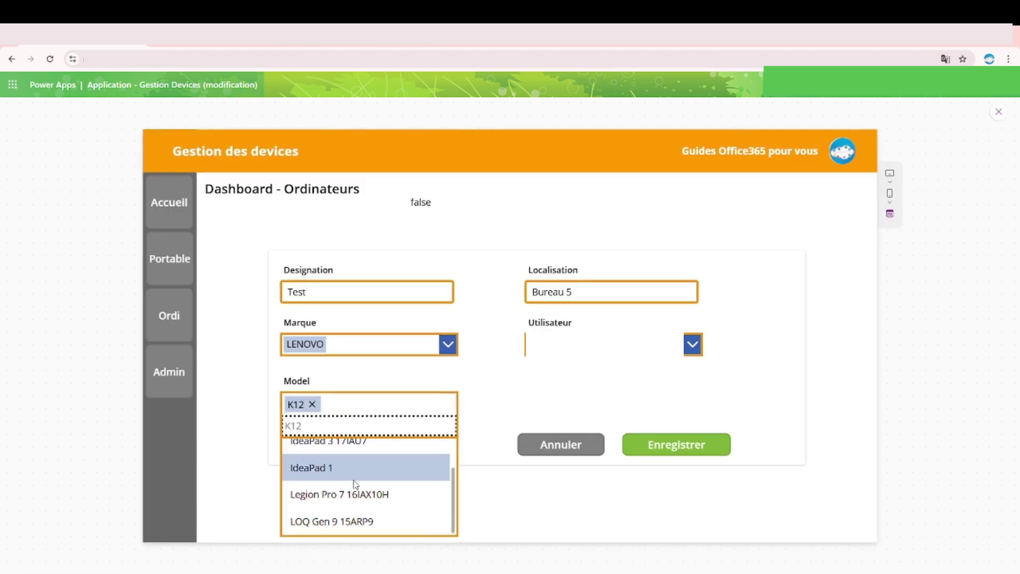
scroll(355, 512, up, 1)
scroll(354, 512, up, 1)
scroll(355, 512, down, 2)
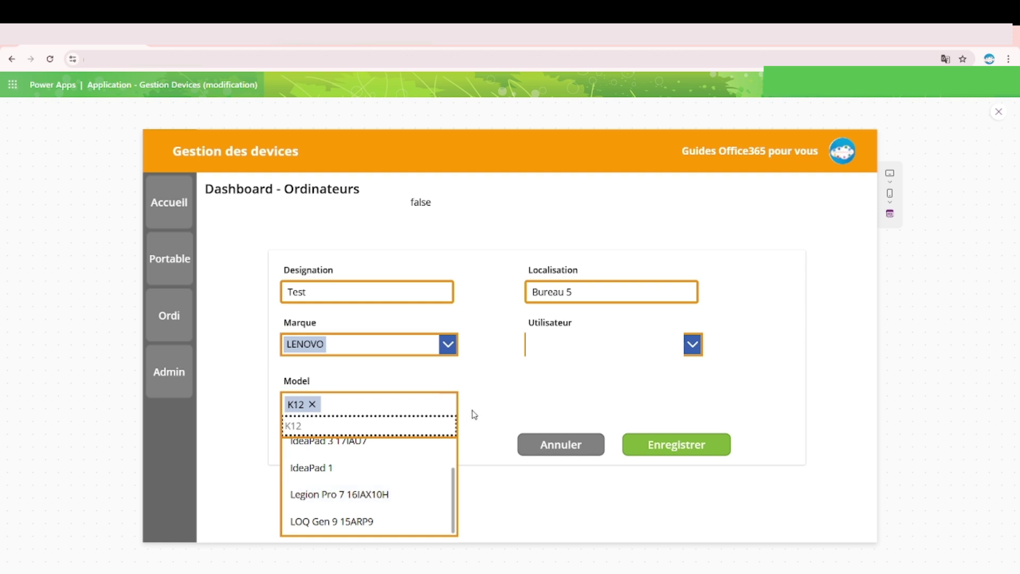
click(473, 387)
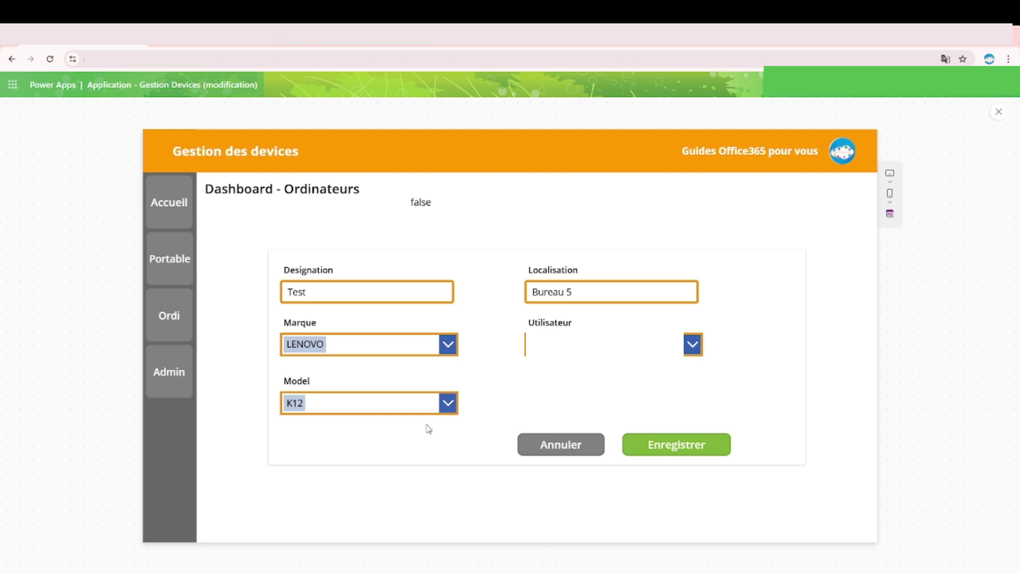
click(395, 411)
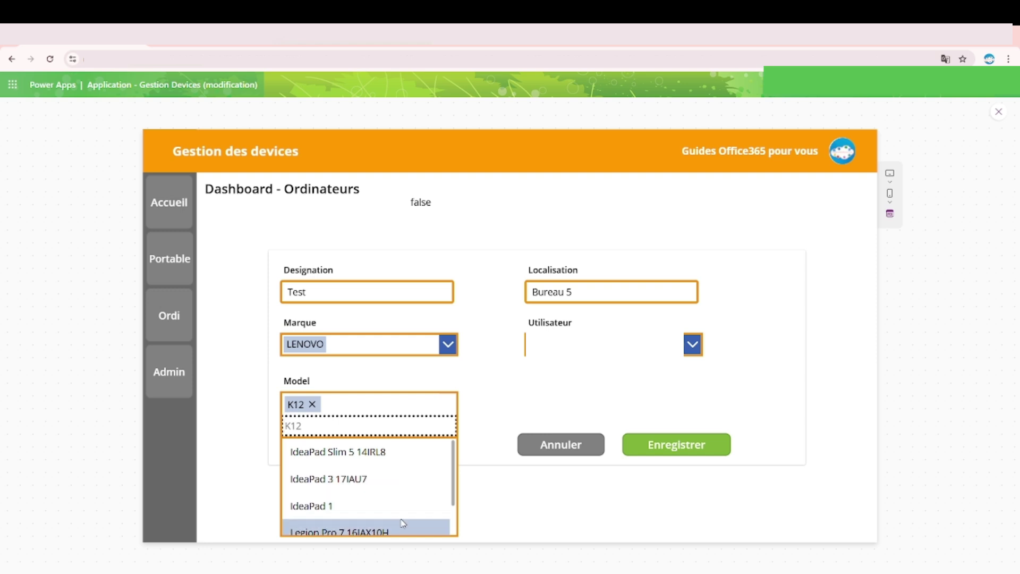
click(505, 403)
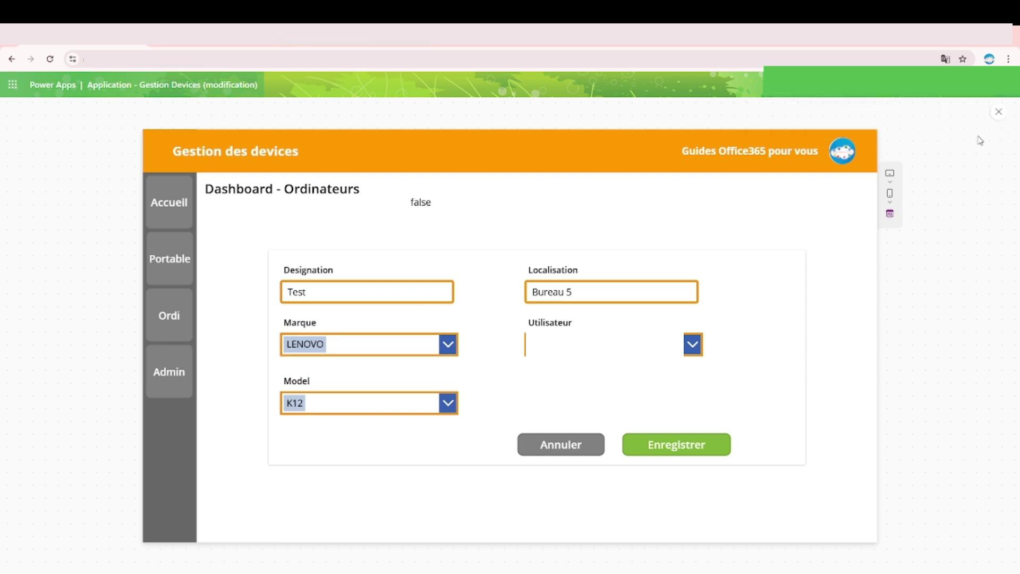
Close the preview and copy the name of the Designation text input
click(1004, 115)
click(365, 306)
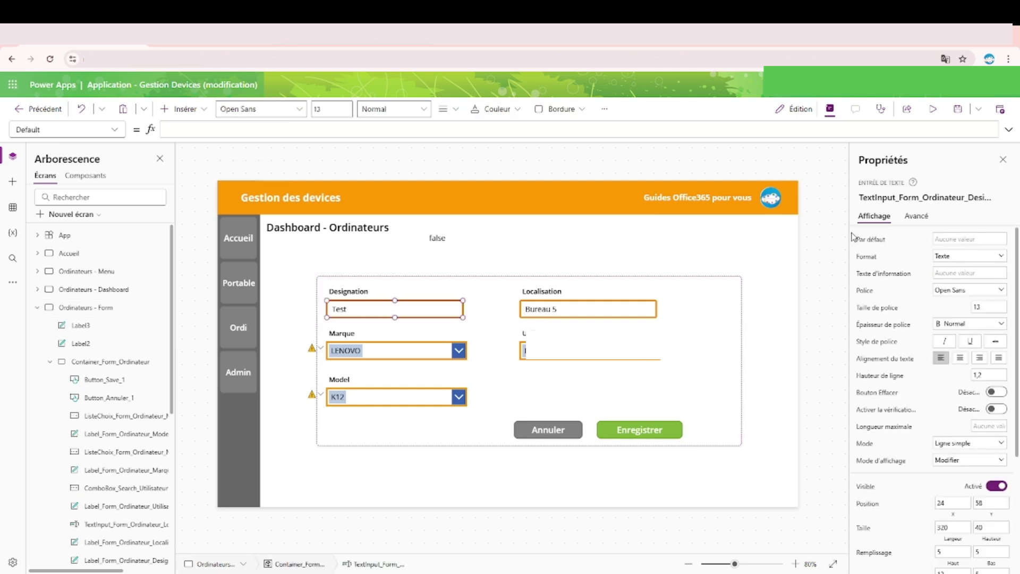
click(910, 199)
key(ctrl+c)
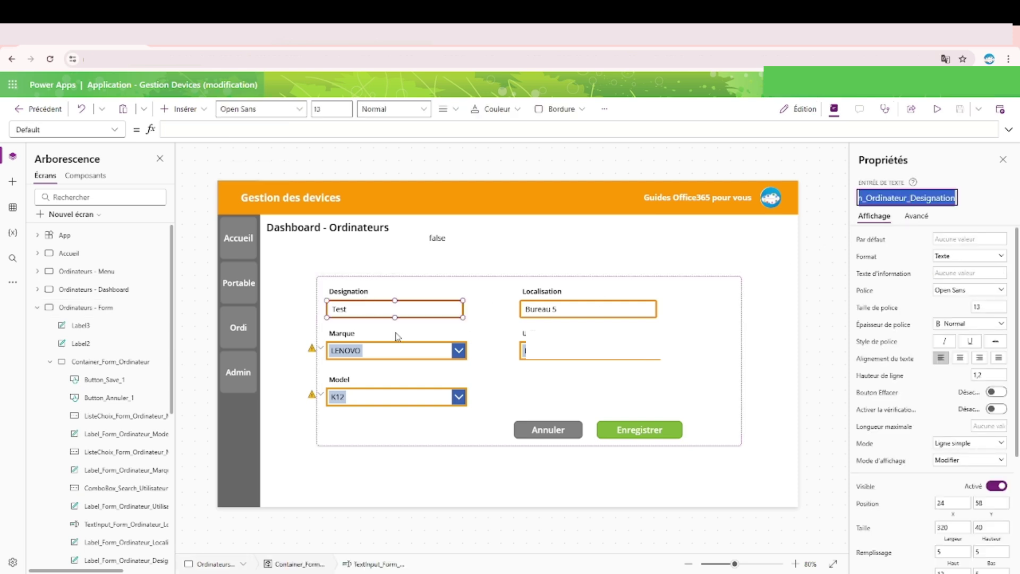
Delete the standalone Patch block above the If statement in the Enregistrer button's OnSelect formula
click(654, 426)
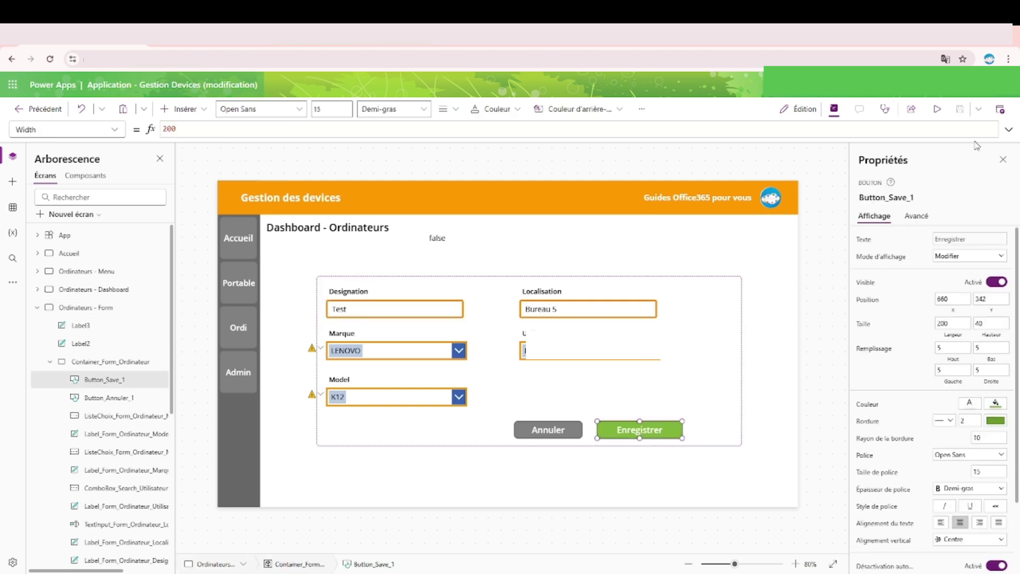
click(1010, 129)
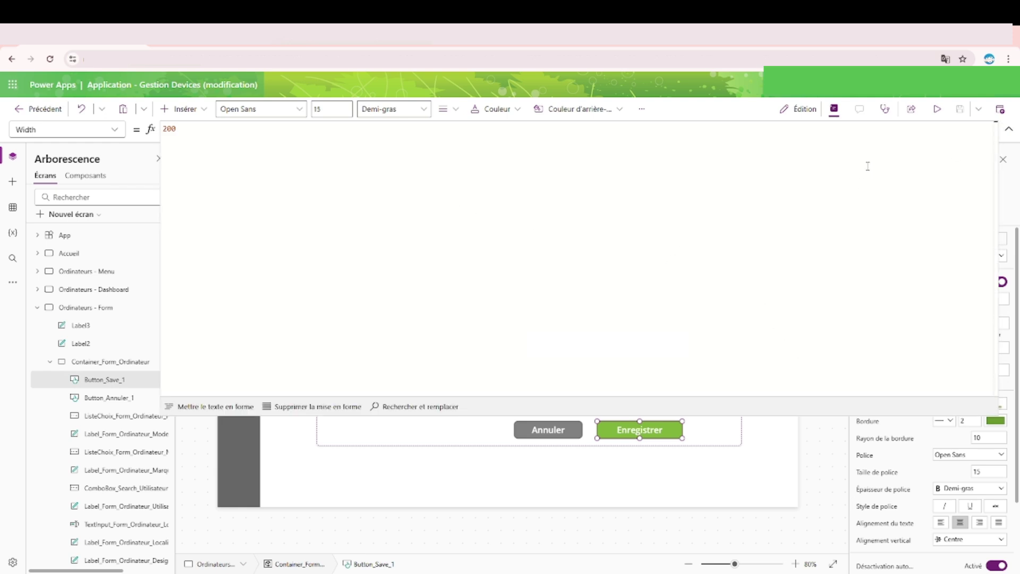
click(1010, 128)
click(917, 216)
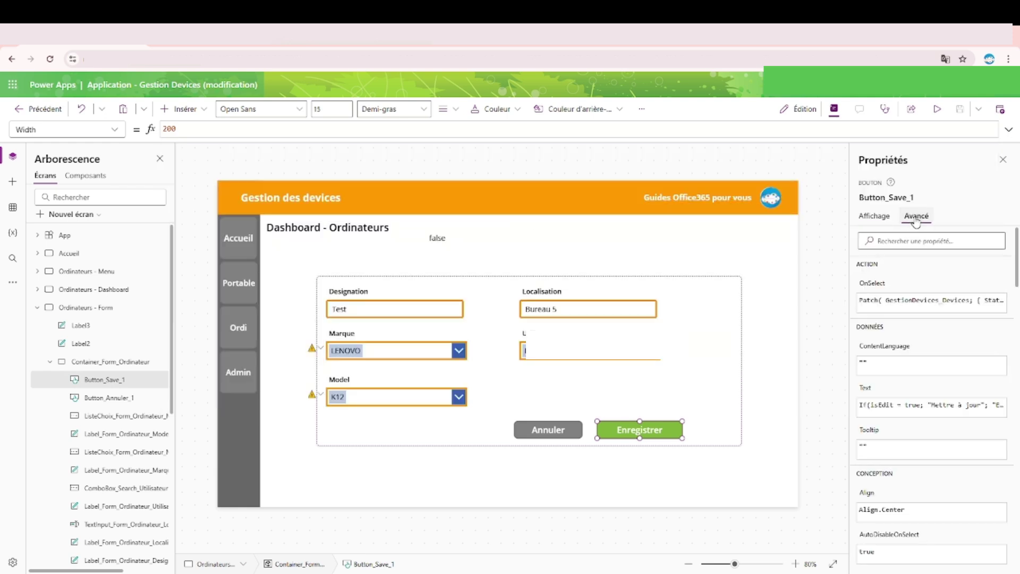
click(873, 291)
click(1009, 130)
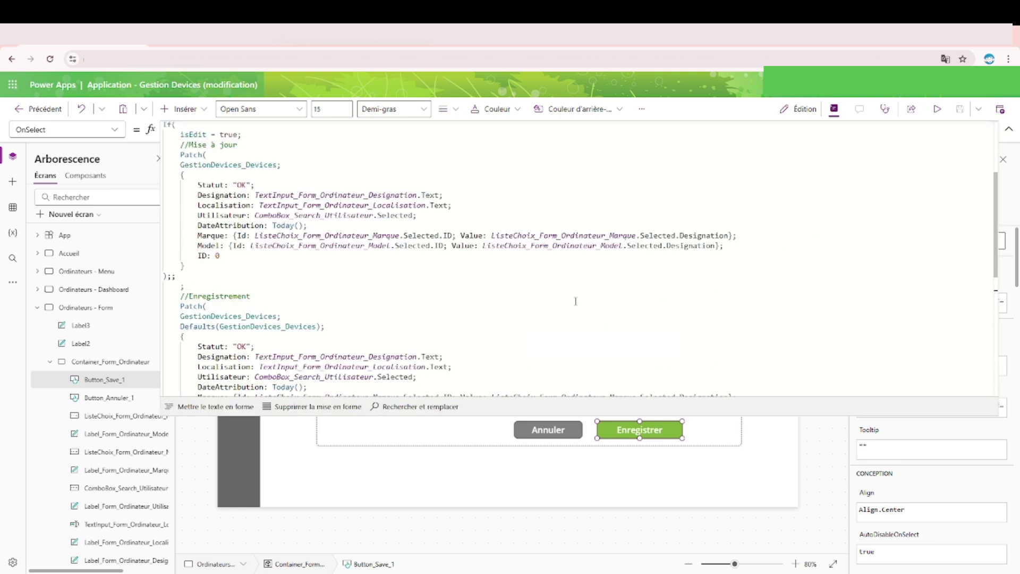
scroll(308, 344, down, 5)
click(178, 274)
key(ctrl+v)
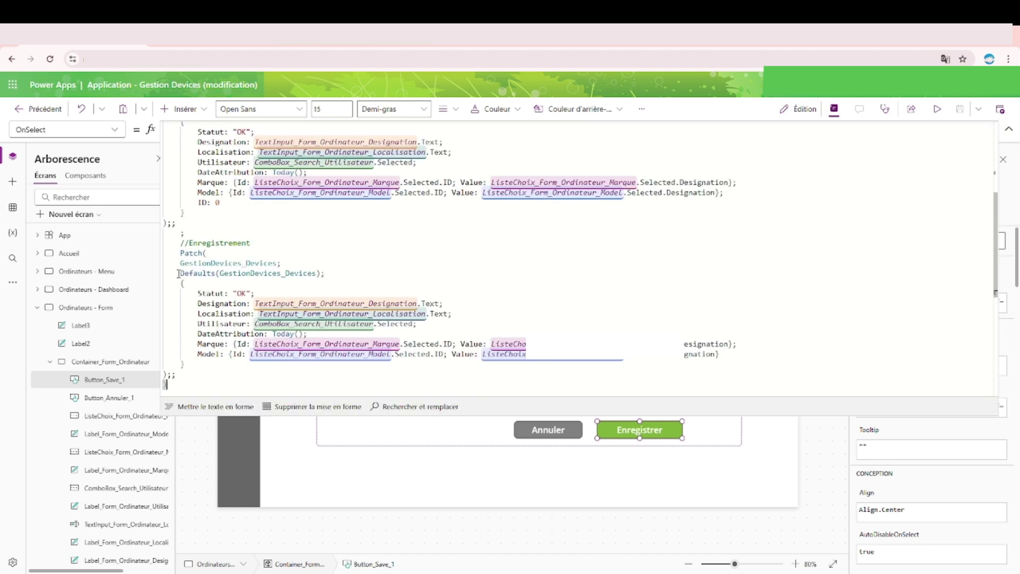
scroll(214, 291, up, 1)
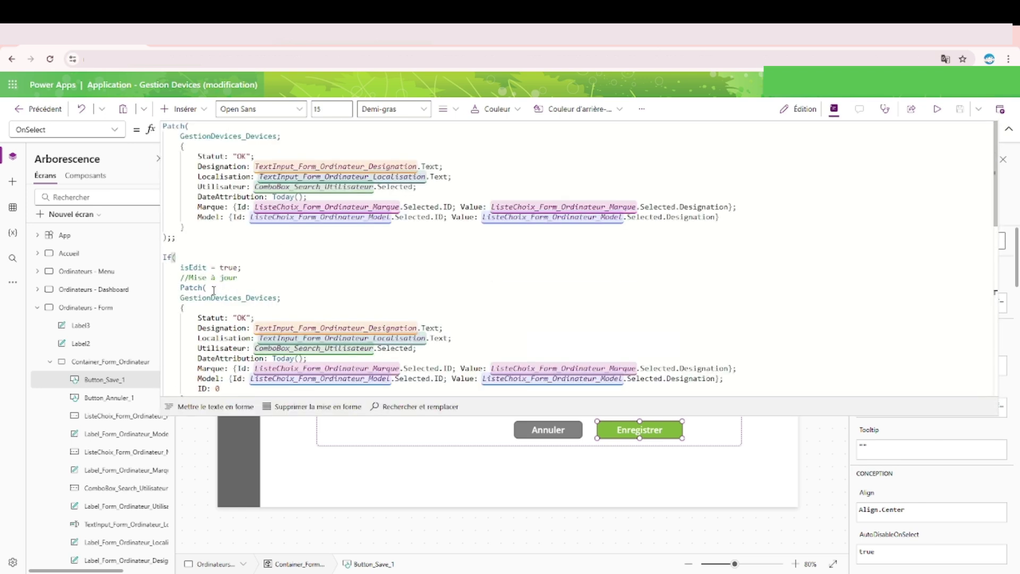
drag(193, 241, 163, 126)
click(124, 109)
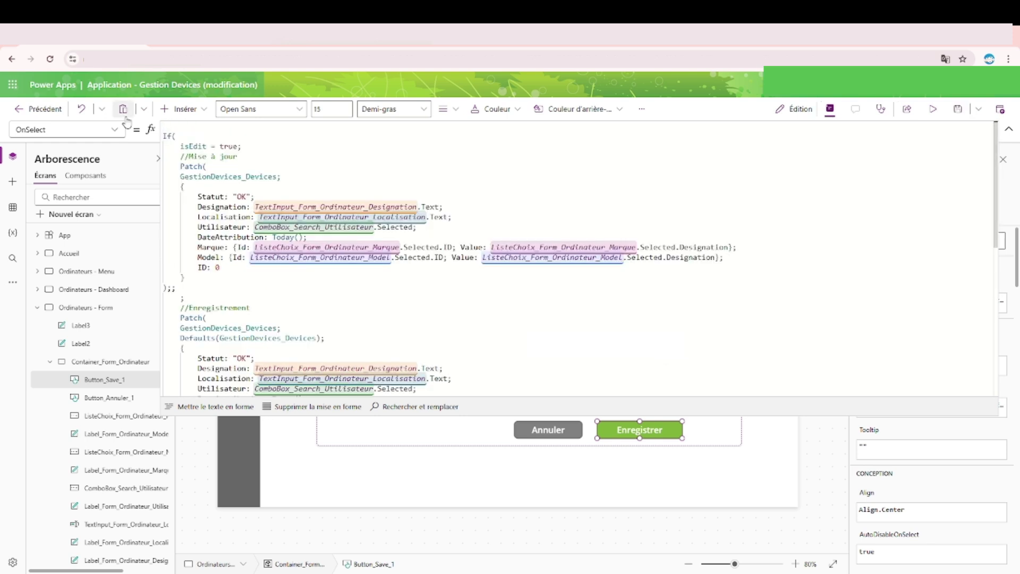
key(Delete)
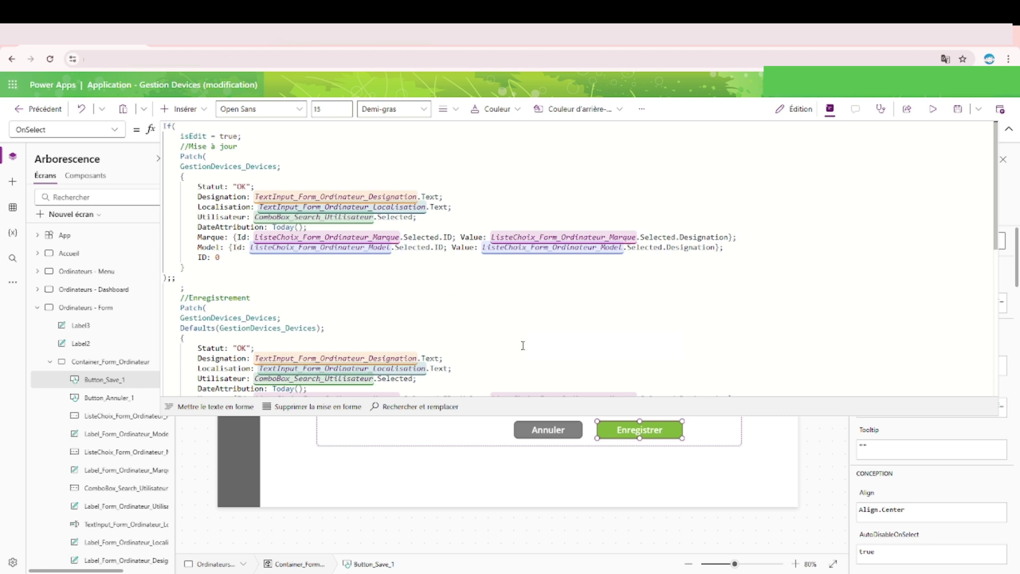
Add the comment //TextInput_Form_Ordinateur_Designation below the If block's closing parenthesis in the OnSelect formula
scroll(503, 339, down, 4)
click(251, 314)
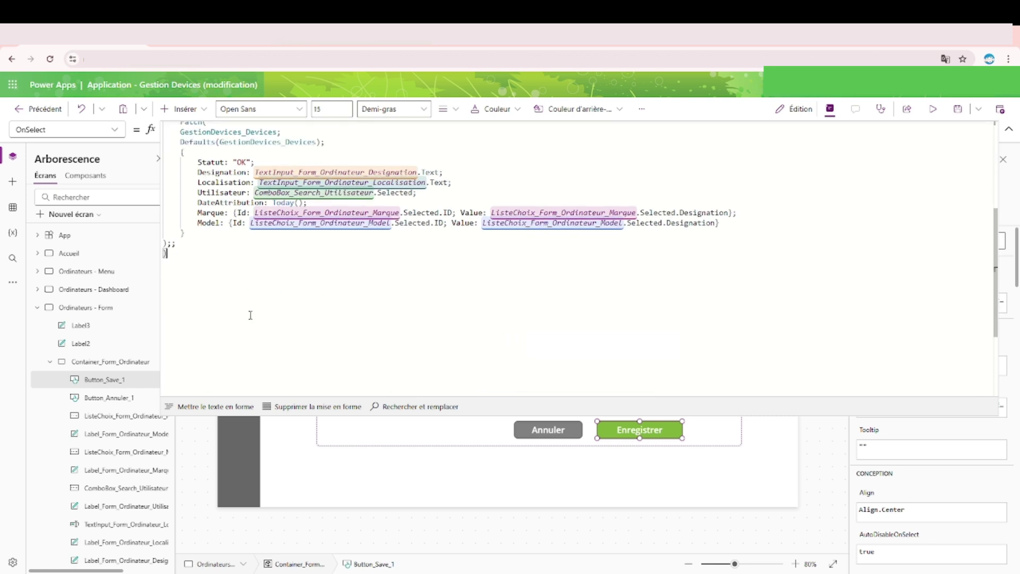
scroll(233, 329, up, 2)
scroll(193, 362, down, 1)
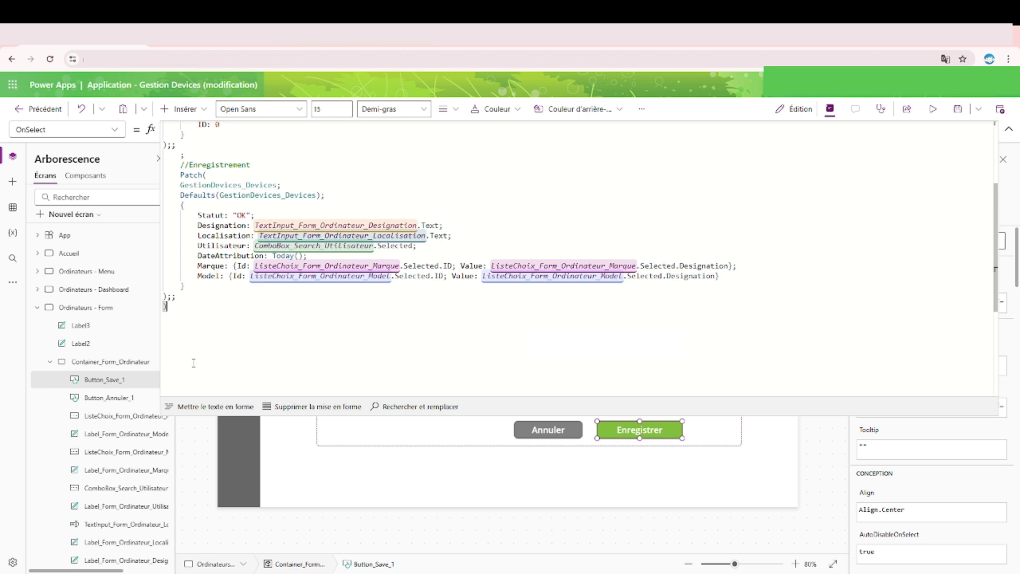
key(Return)
key(Return)
text(//)
key(ctrl+v)
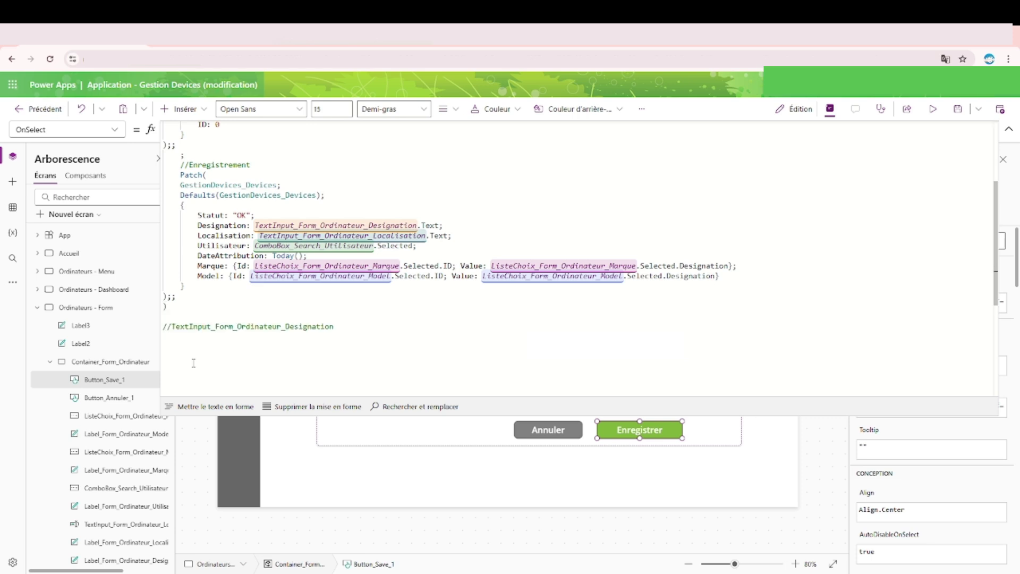
Indent the record block and closing parenthesis of the Patch under the "Mise à jour" comment by one level
scroll(198, 298, up, 5)
drag(198, 297, 194, 317)
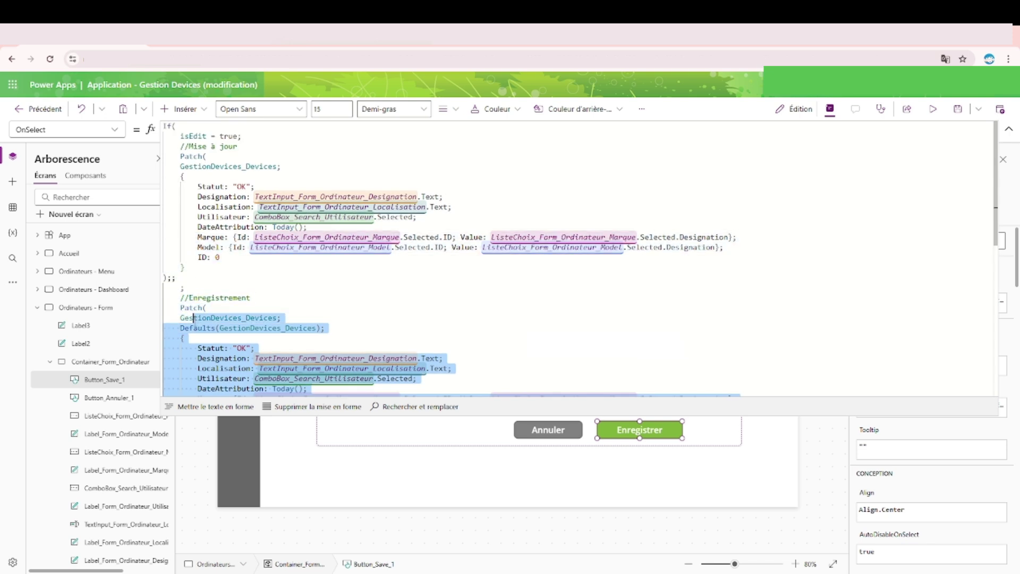
click(195, 176)
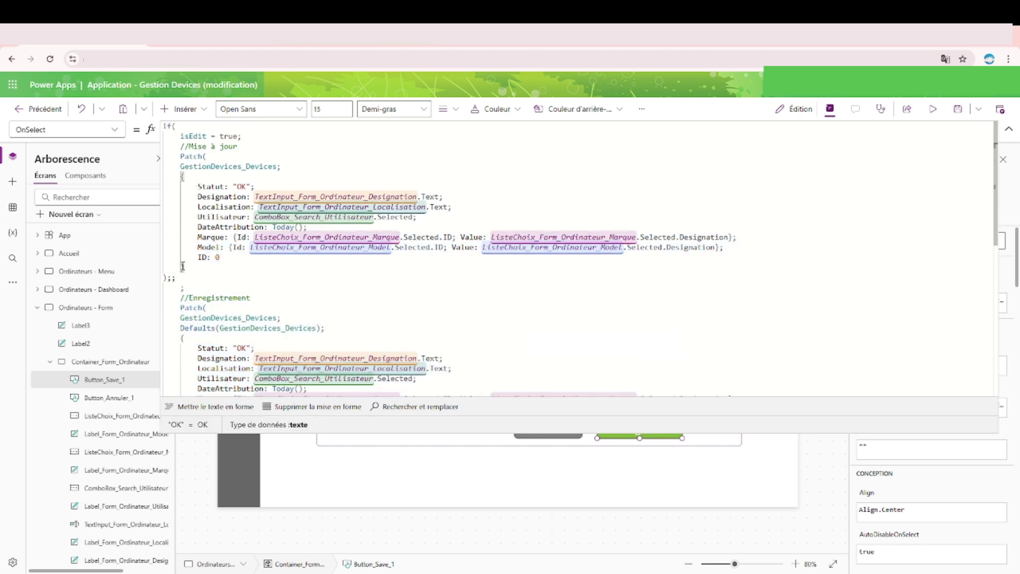
click(230, 157)
click(188, 280)
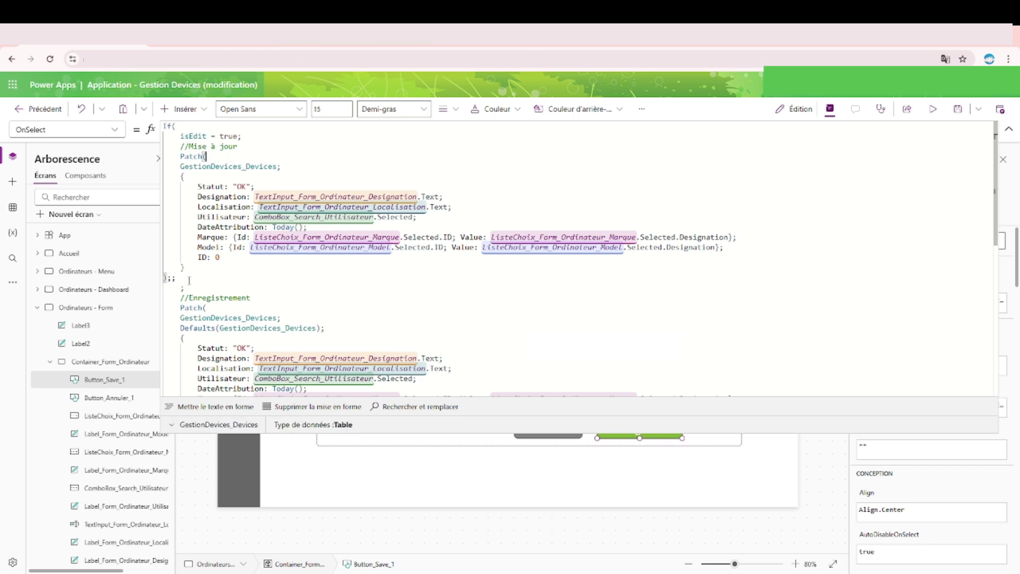
key(Home)
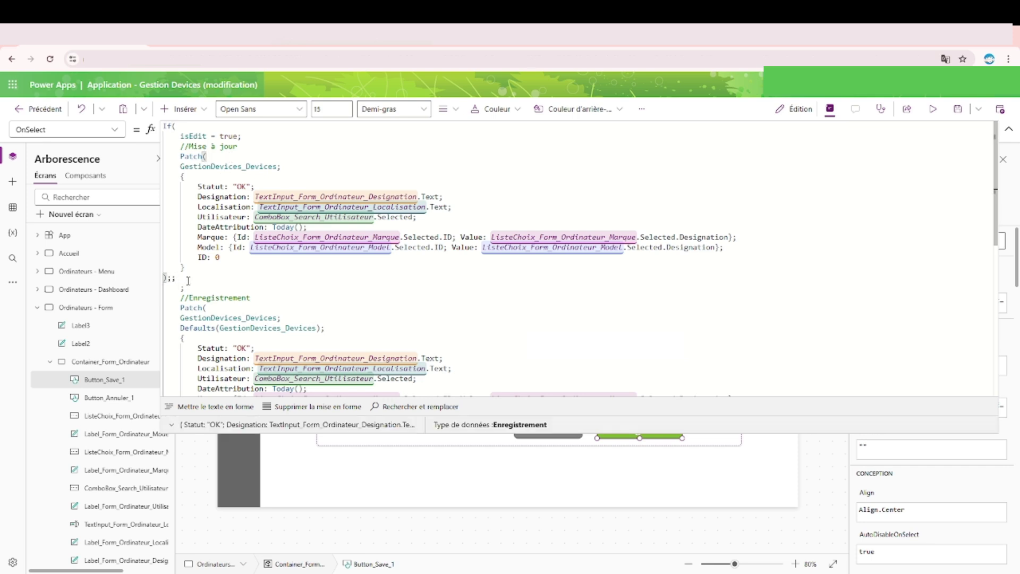
key(Tab)
drag(185, 268, 181, 178)
key(Tab)
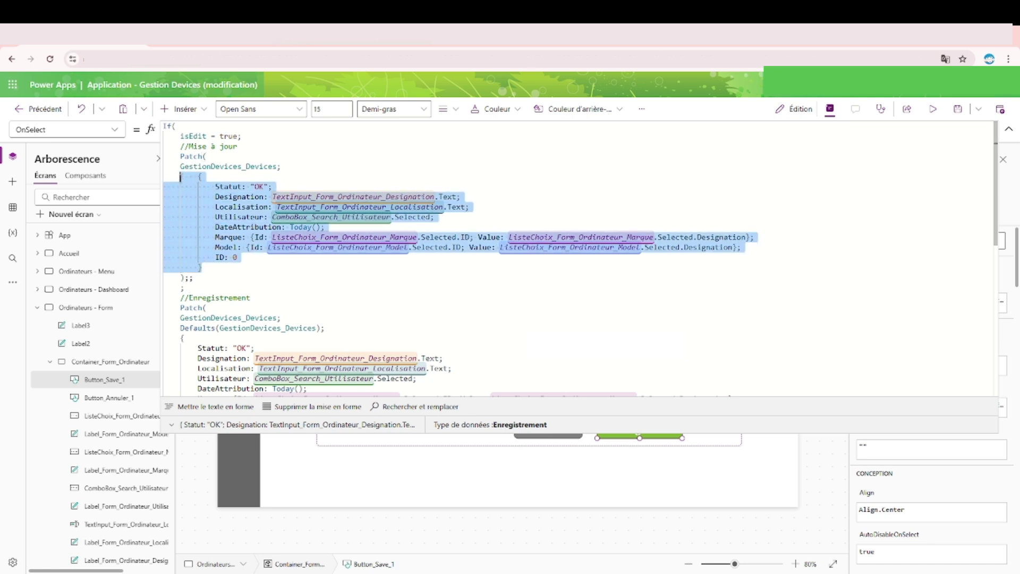
click(246, 217)
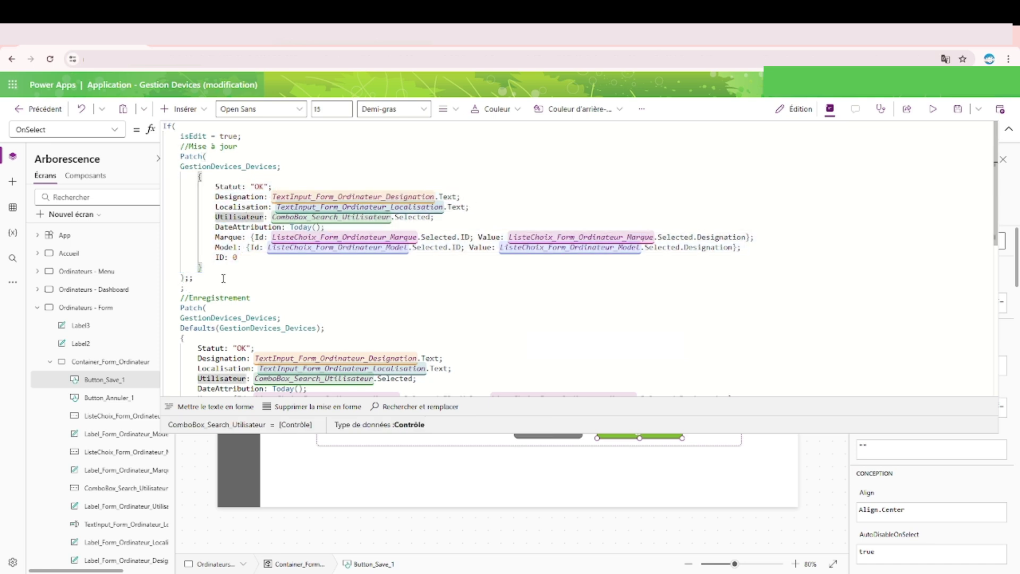
Indent the record block and closing parenthesis of the Patch under the "Enregistrement" comment by one level
scroll(223, 278, down, 1)
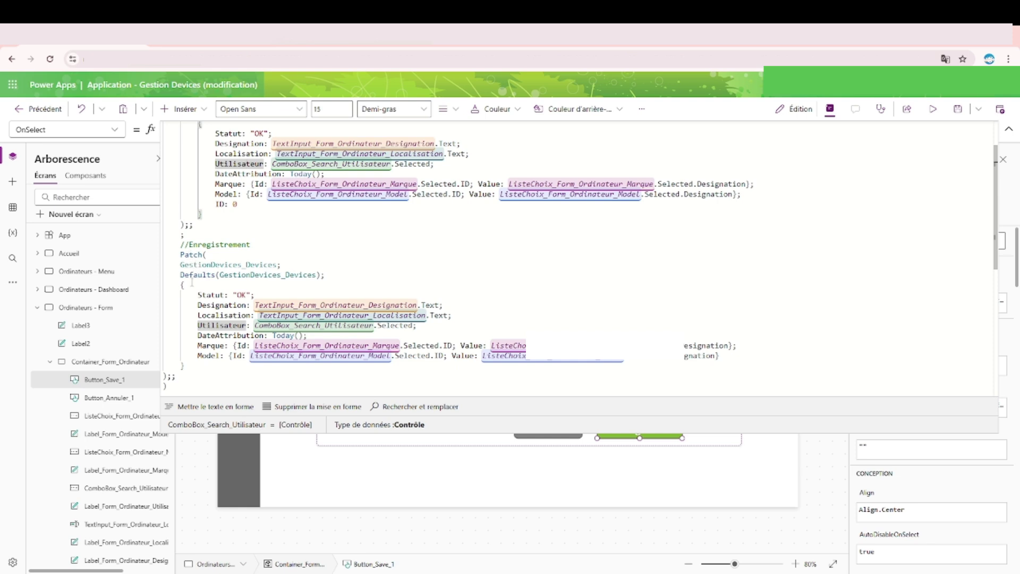
click(183, 285)
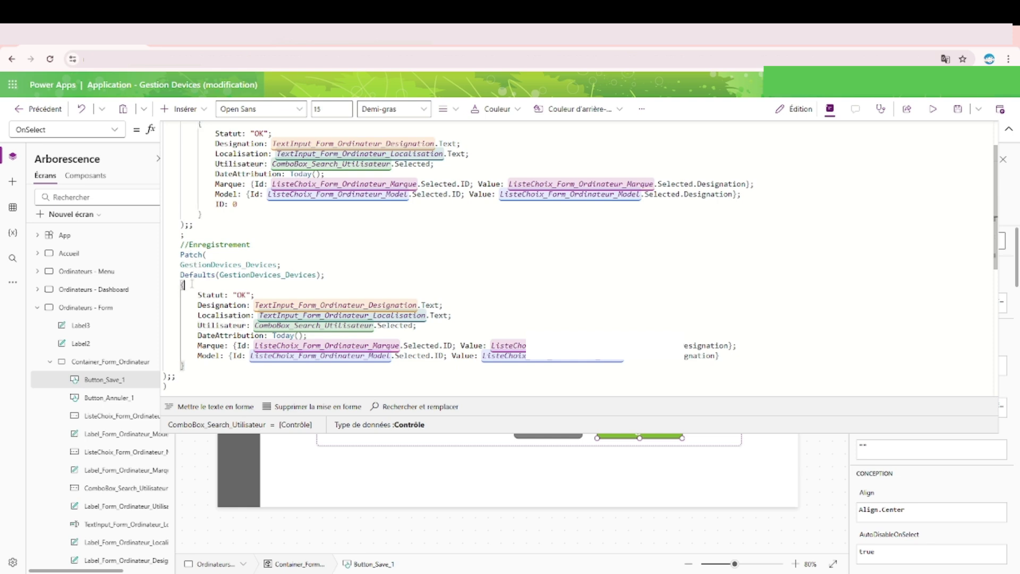
shift+click(183, 366)
key(Tab)
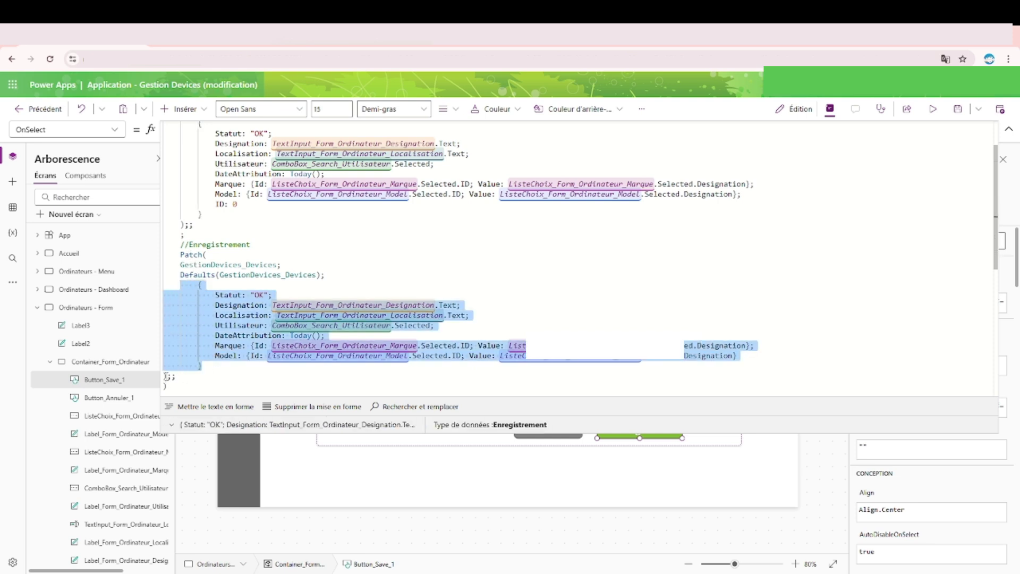
click(167, 377)
key(Tab)
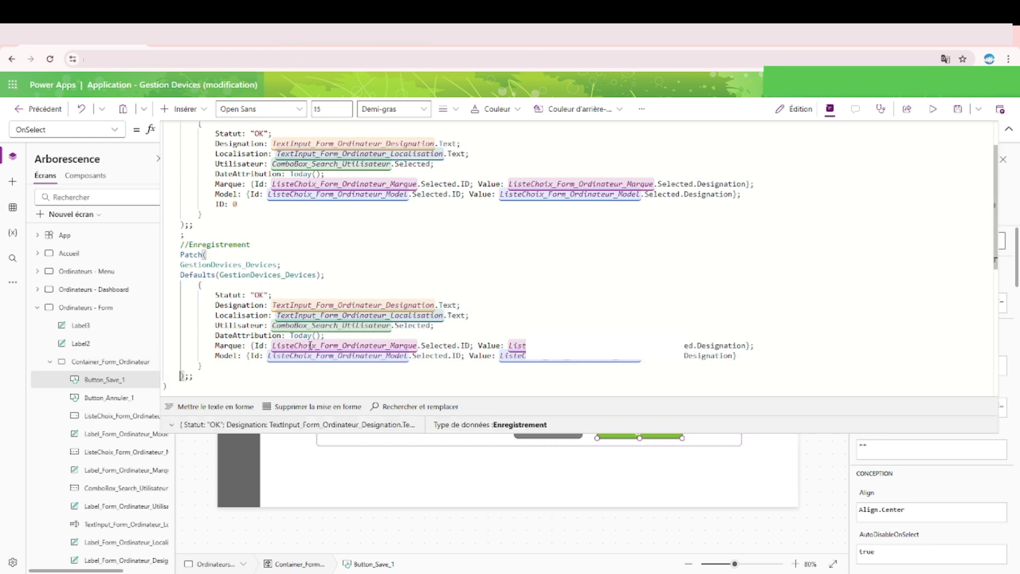
Replace the comment after the If block with Reset, end the block with ;; and remove the blank line between them
scroll(271, 229, up, 1)
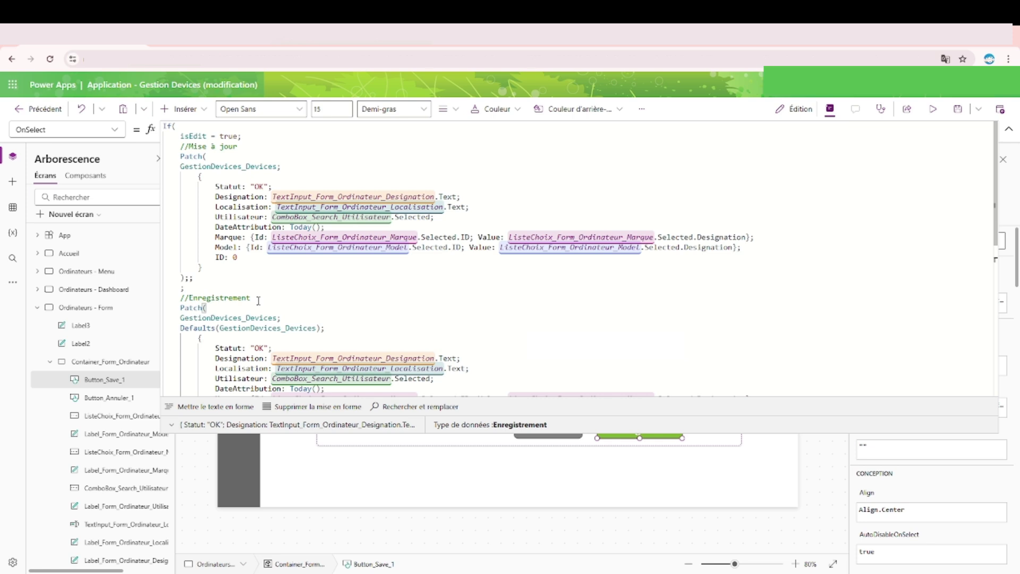
scroll(258, 301, down, 5)
click(346, 221)
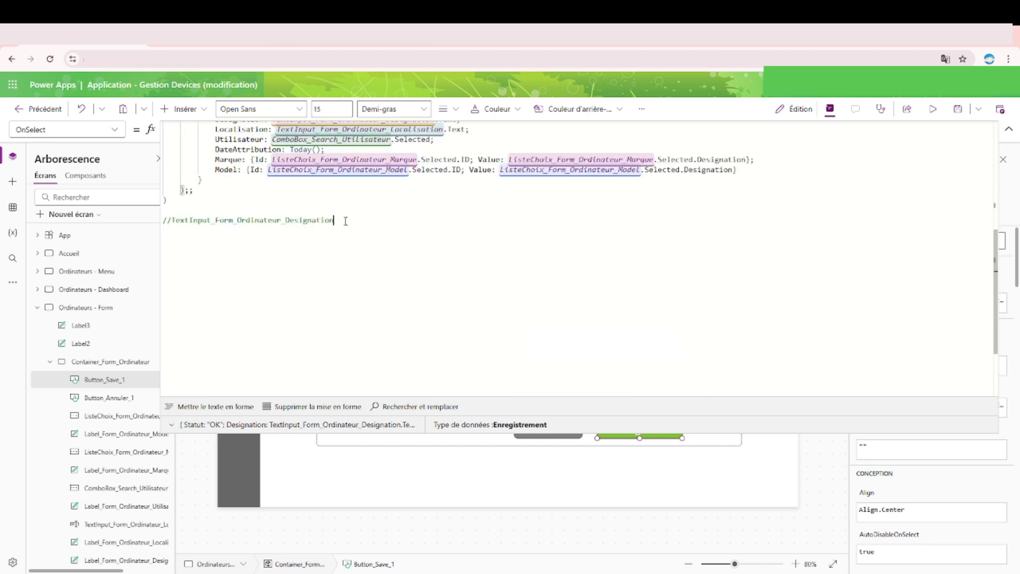
double_click(283, 221)
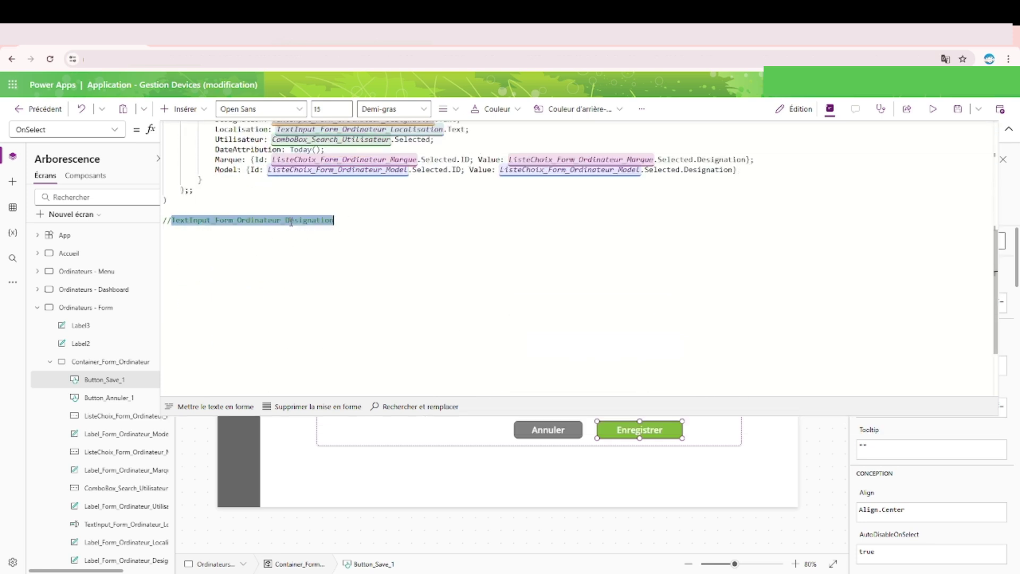
key(BackSpace)
key(BackSpace)
key(BackSpace)
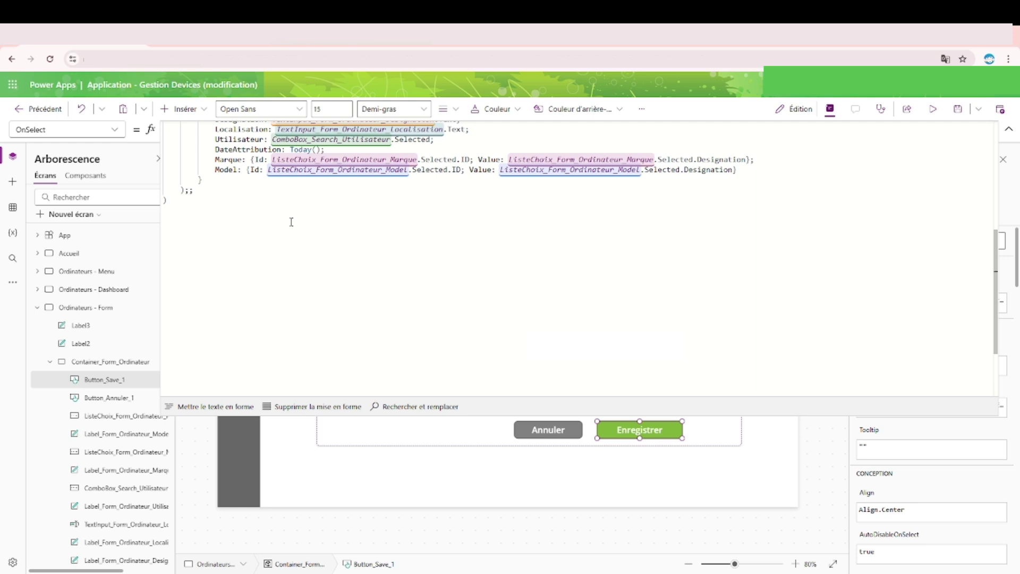
text(Reset)
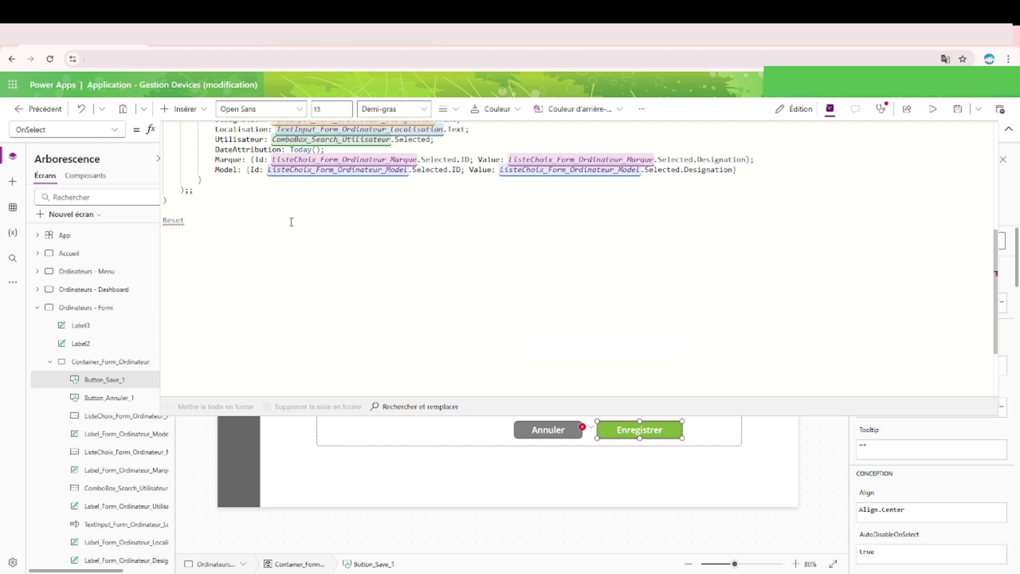
click(225, 200)
text(;;)
click(185, 219)
key(Home)
key(BackSpace)
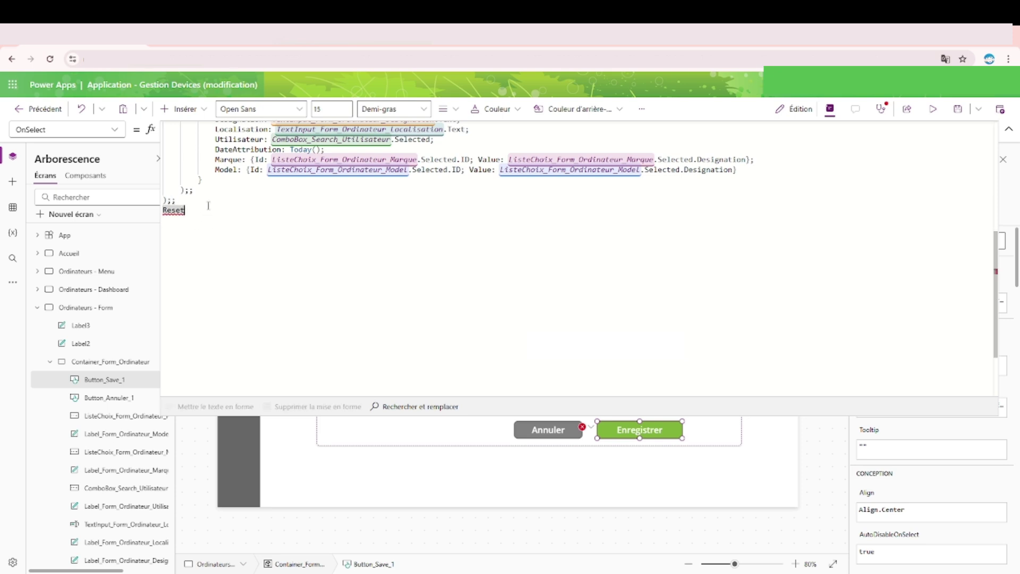
Complete the reset line as Reset(TextInput_Form_Ordinateur_Designation);;
text(()
key(Down)
key(Down)
key(Down)
key(Tab)
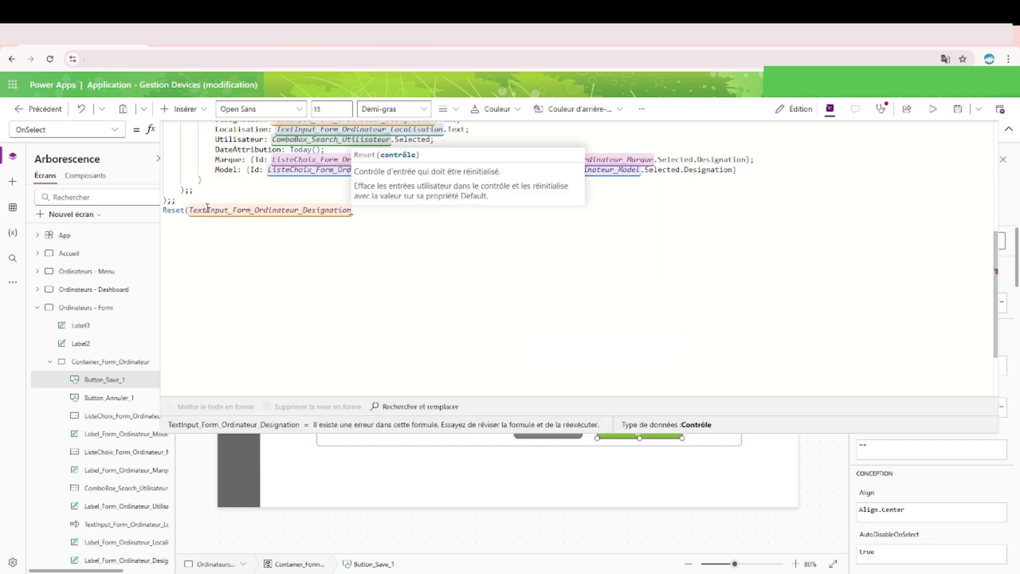
text())
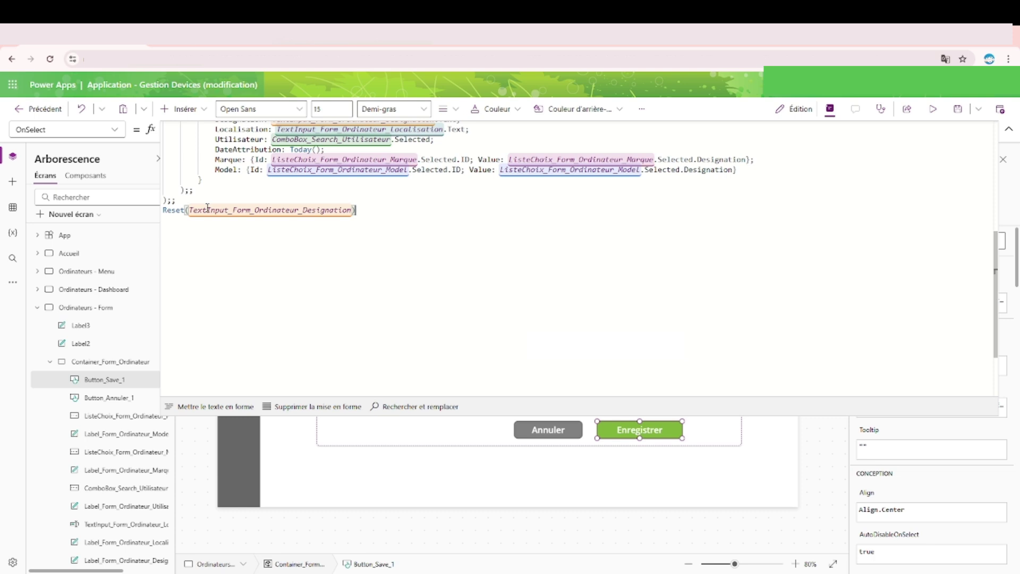
text(.)
key(Tab)
key(BackSpace)
key(BackSpace)
key(BackSpace)
key(BackSpace)
key(BackSpace)
text(;;)
Duplicate the Reset(TextInput_Form_Ordinateur_Designation);; line four times below the original
drag(372, 211, 113, 217)
key(ctrl+c)
click(410, 238)
key(ctrl+v)
key(ctrl+v)
key(ctrl+v)
key(ctrl+v)
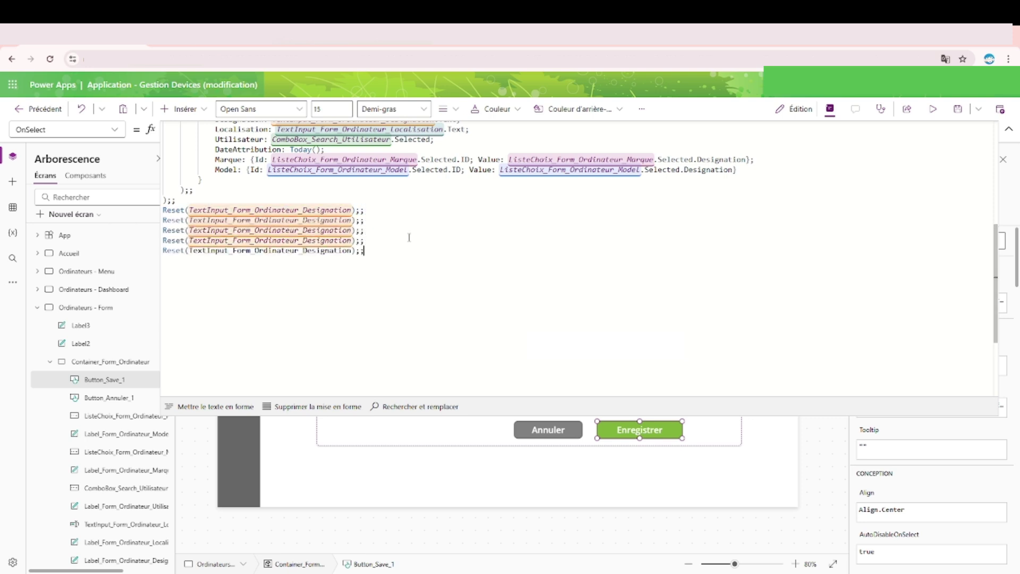
Replace the control in the second Reset line of the Enregistrer button's formula with TextInput_Form_Ordinateur_Localisation, using the Localisation field's copied name
click(1009, 129)
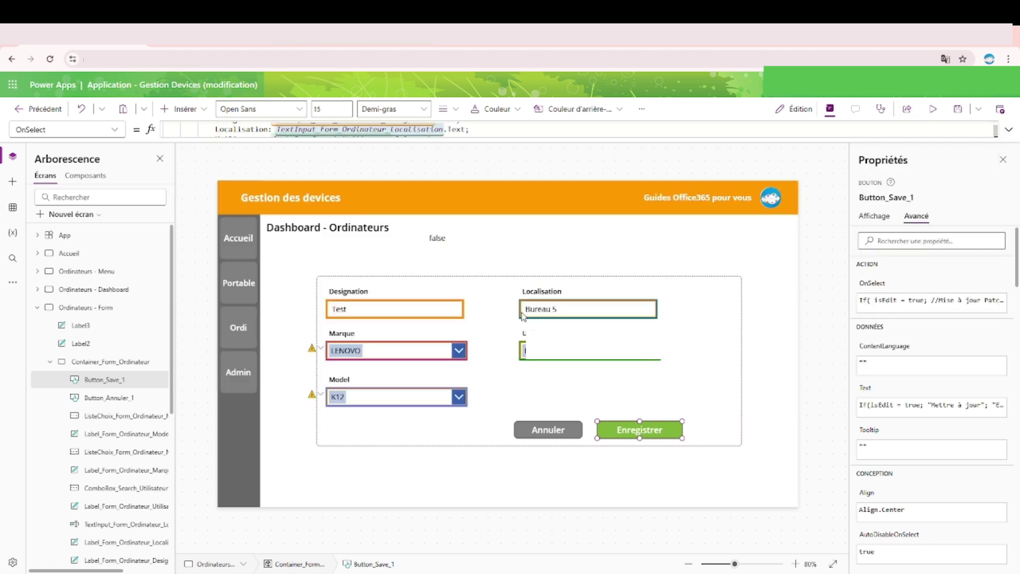
click(590, 315)
click(935, 198)
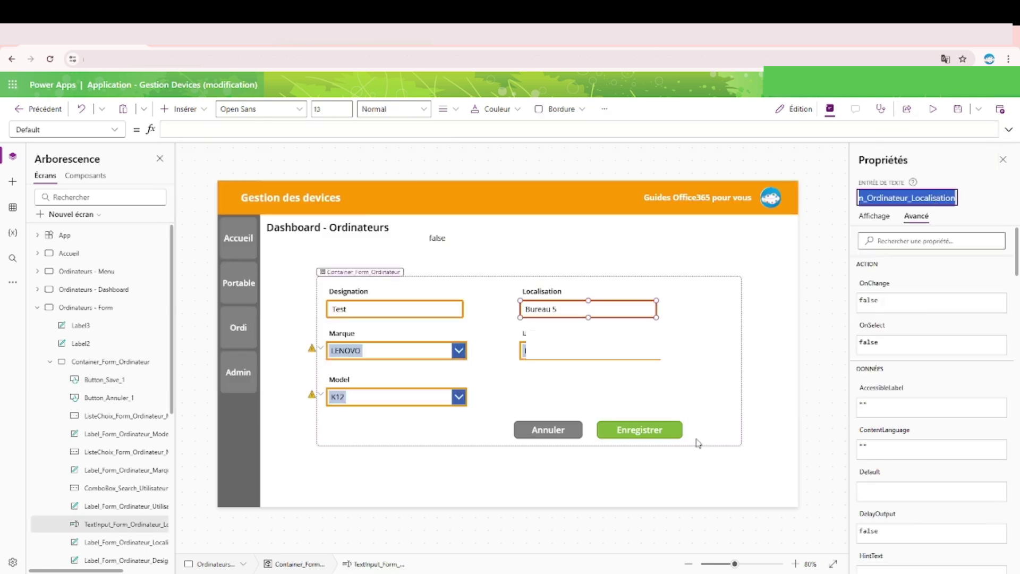
click(645, 430)
click(1009, 129)
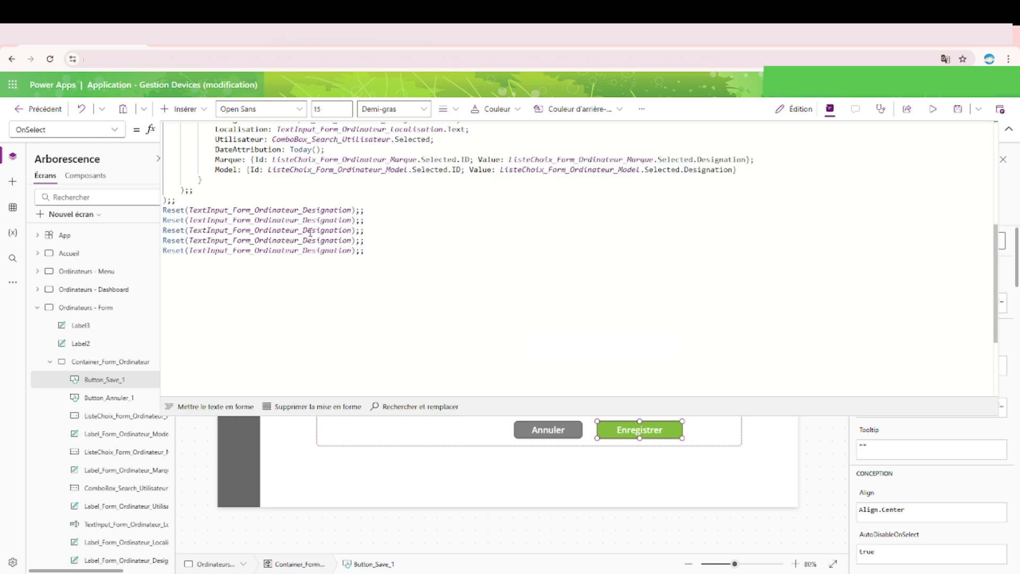
Copy the Marque dropdown's control name and use it in the third line: Reset(ListeChoix_Form_Ordinateur_Marque);;
click(1008, 130)
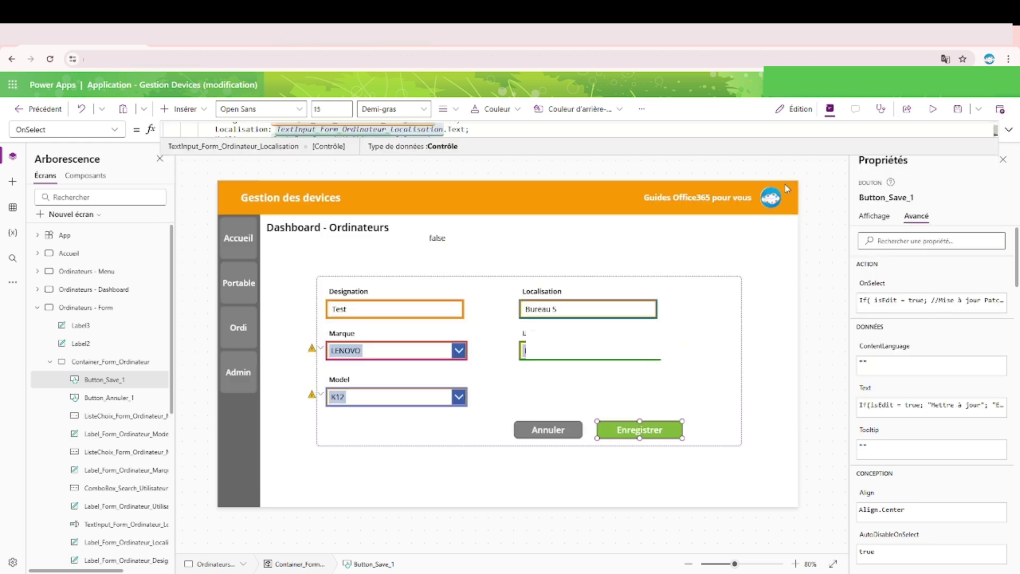
click(349, 354)
click(914, 198)
key(ctrl+c)
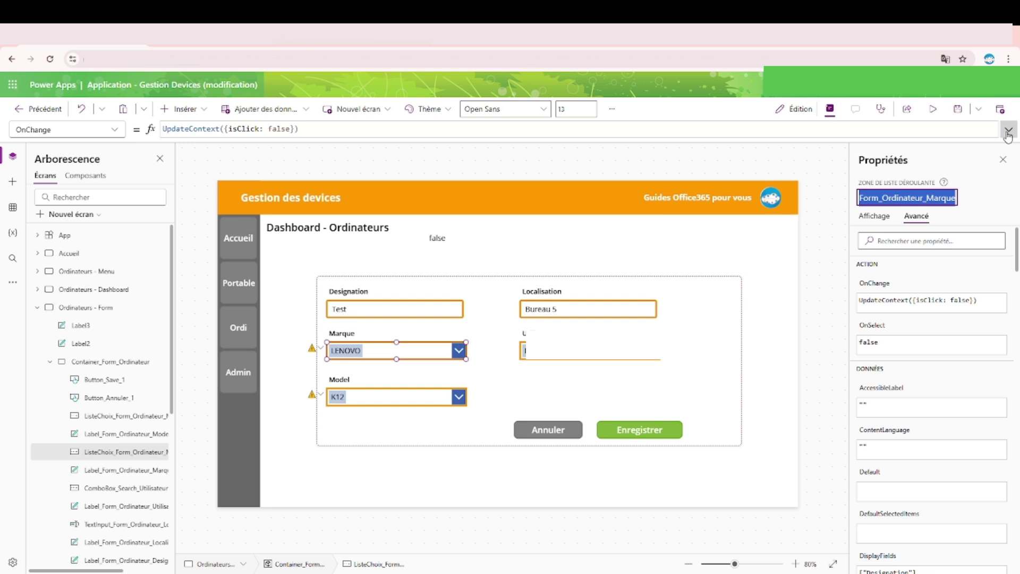
click(665, 424)
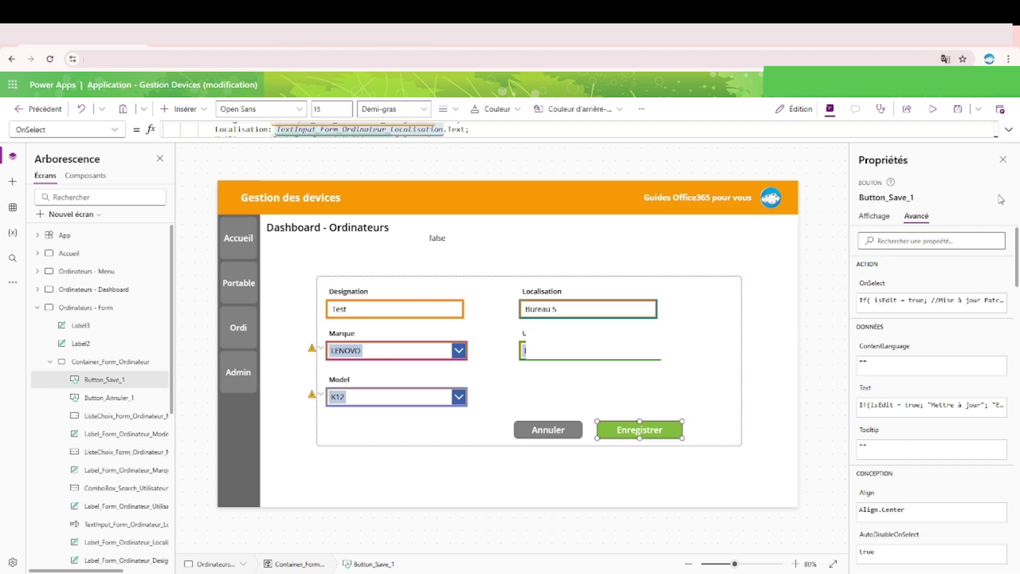
click(1009, 129)
scroll(513, 248, down, 3)
scroll(448, 223, up, 4)
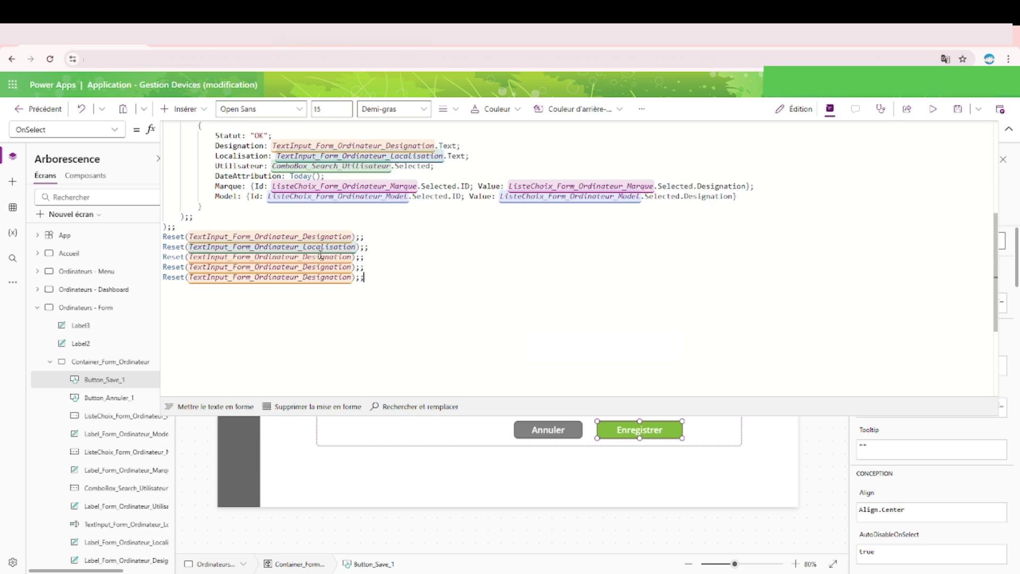
double_click(270, 256)
key(ctrl+v)
Replace the control in the fourth Reset line with the Model dropdown's name, ListeChoix_Form_Ordinateur_Model
click(416, 489)
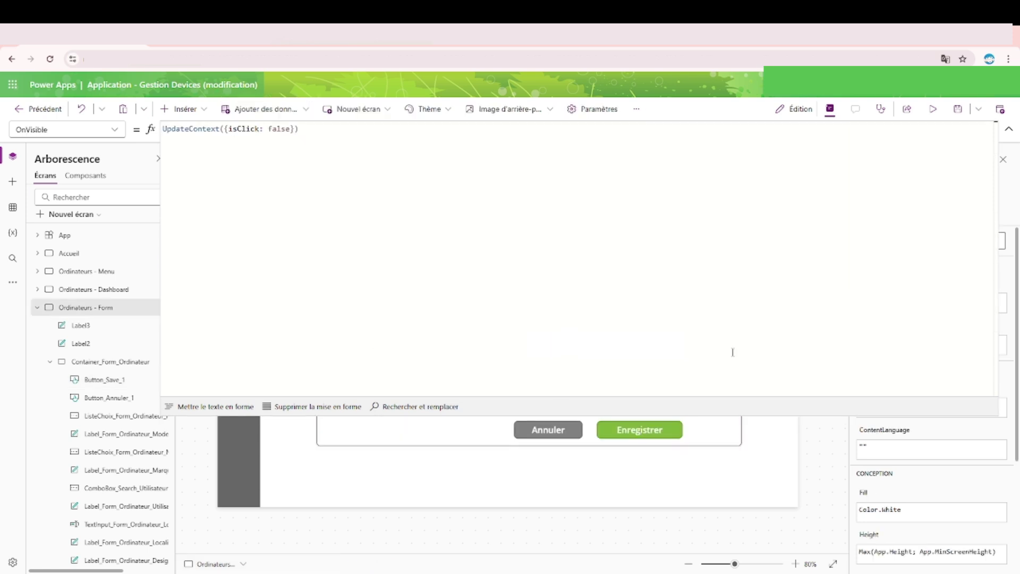
click(393, 398)
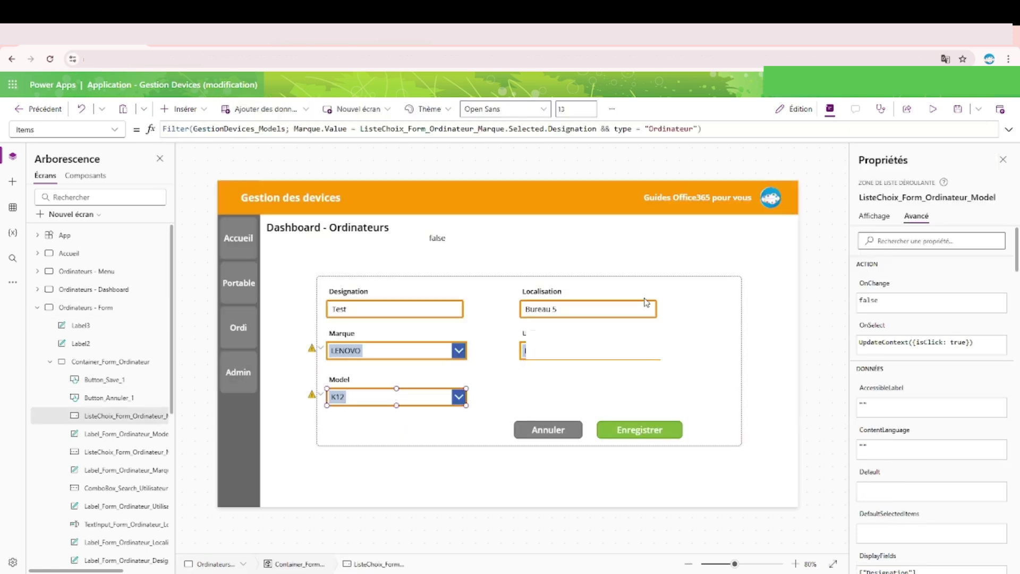
click(653, 430)
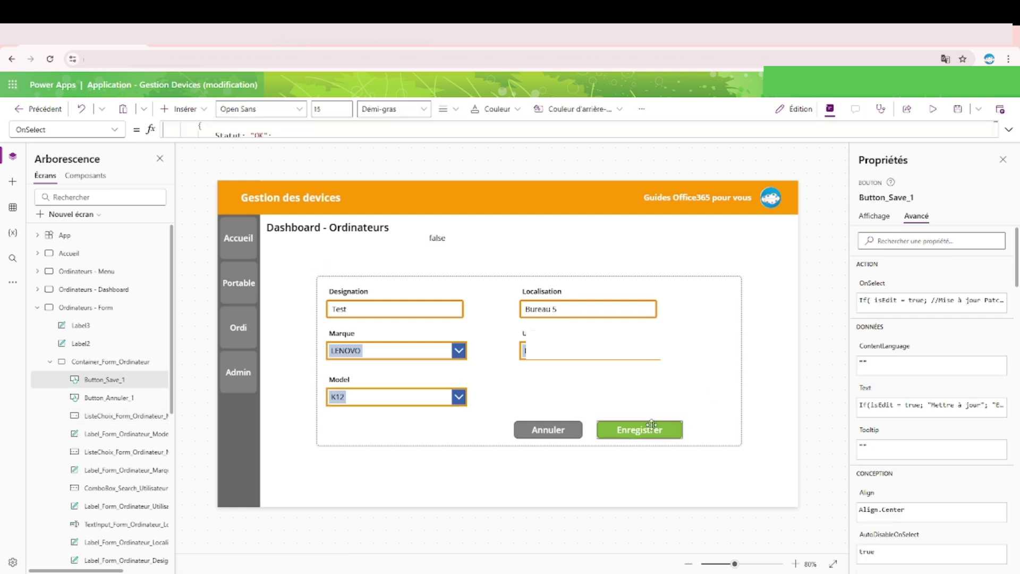
click(1010, 129)
double_click(270, 267)
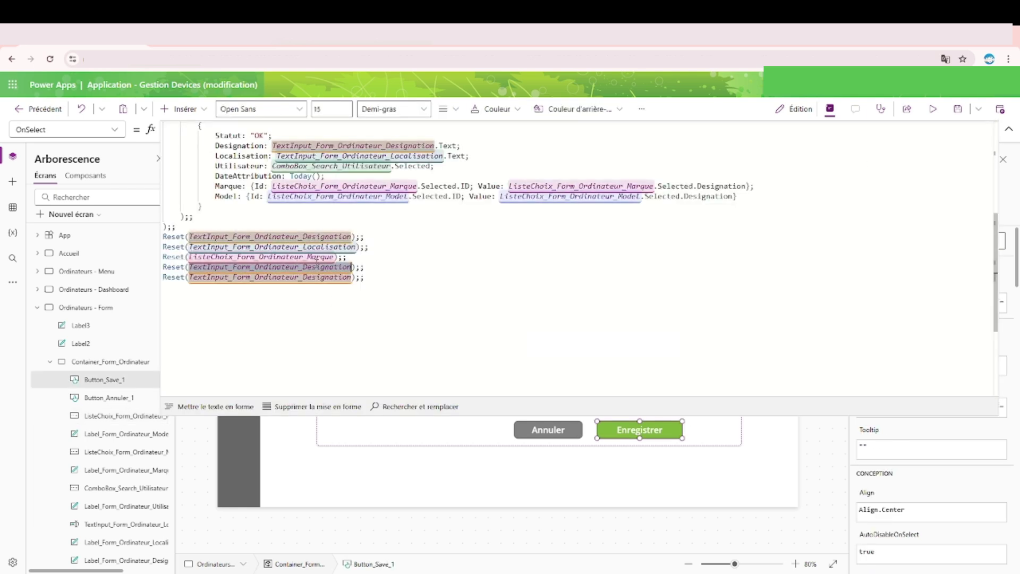
text(ListeChoix_Form_Ordinateur_Model)
Copy the Utilisateur combo box's control name and use it in the last line: Reset(ComboBox_Search_Utilisateur);;
click(1009, 129)
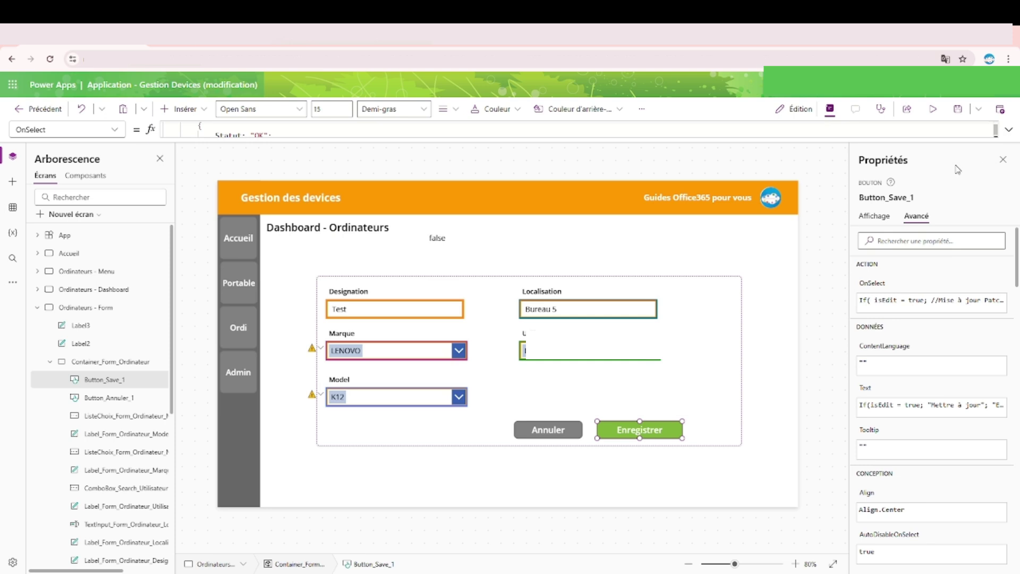
click(563, 351)
click(904, 197)
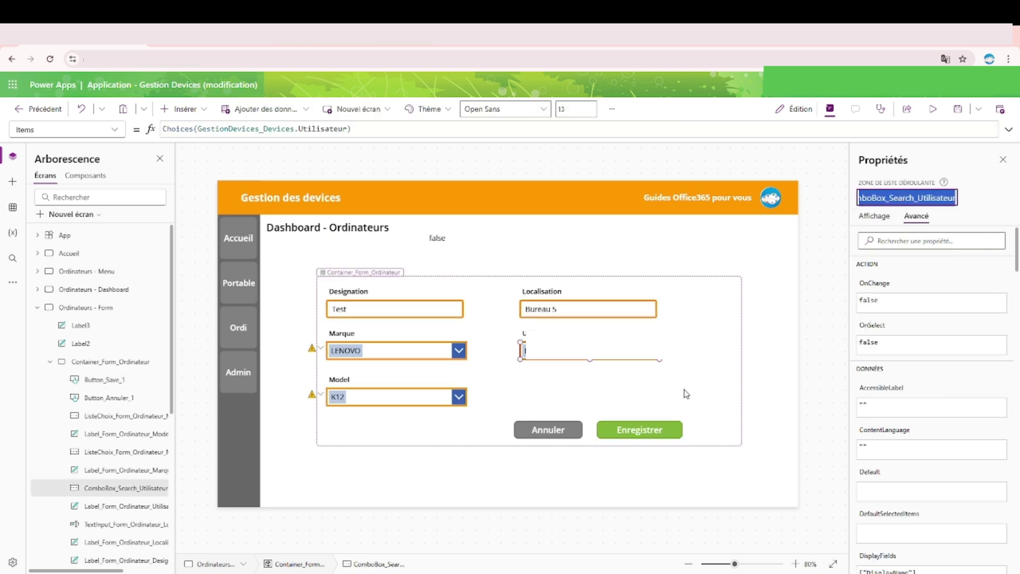
click(657, 433)
click(1009, 129)
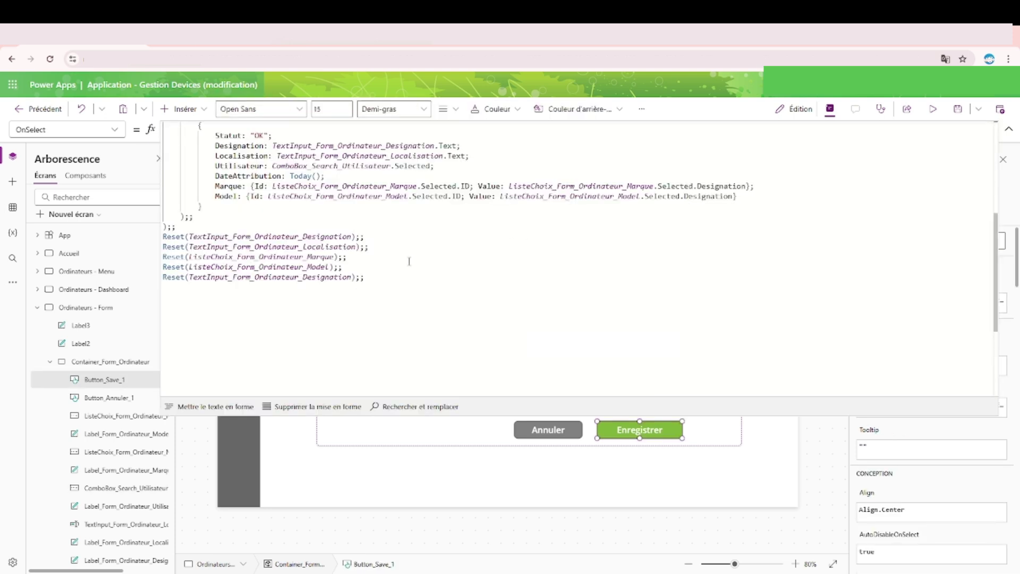
click(308, 277)
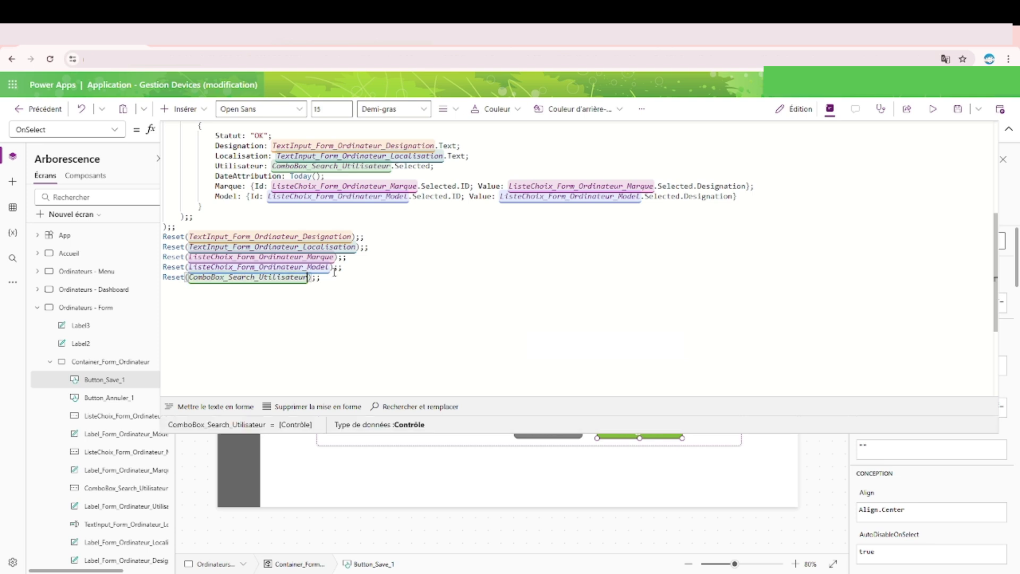
Try adding .Selected after ListeChoix_Form_Ordinateur_Marque in the third Reset line, and remove it again
click(334, 257)
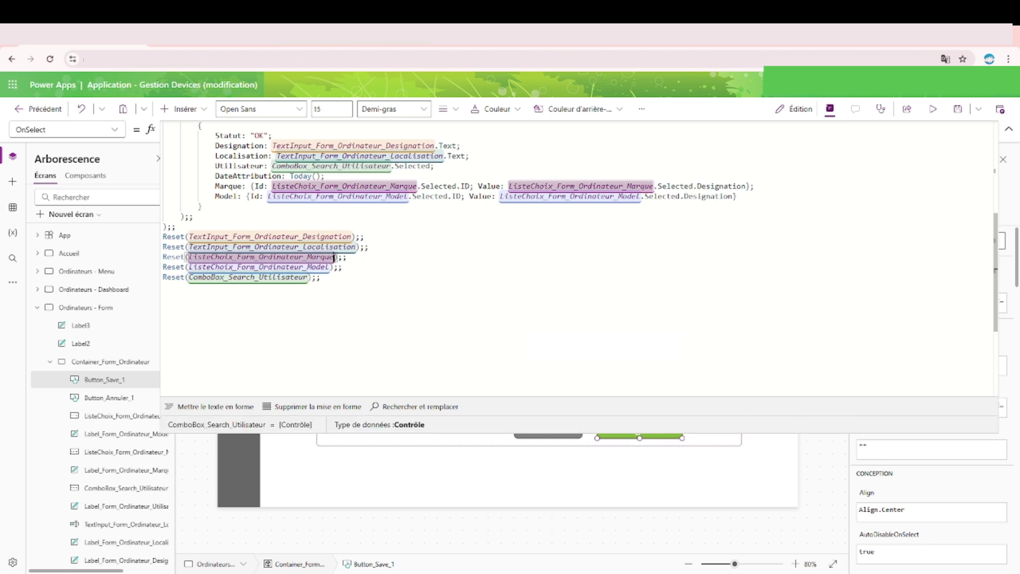
text(.se)
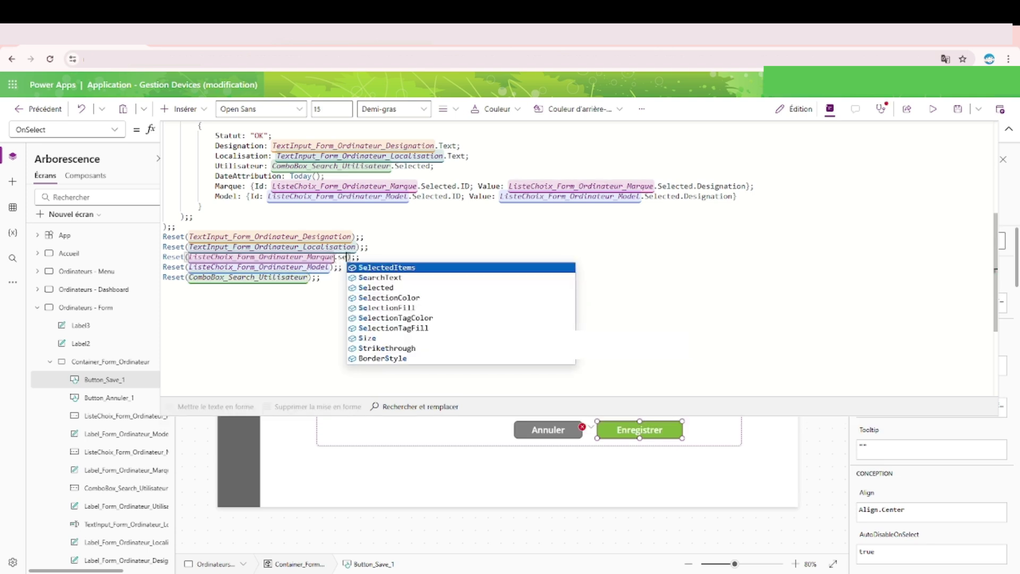
text(le)
key(Down)
key(Tab)
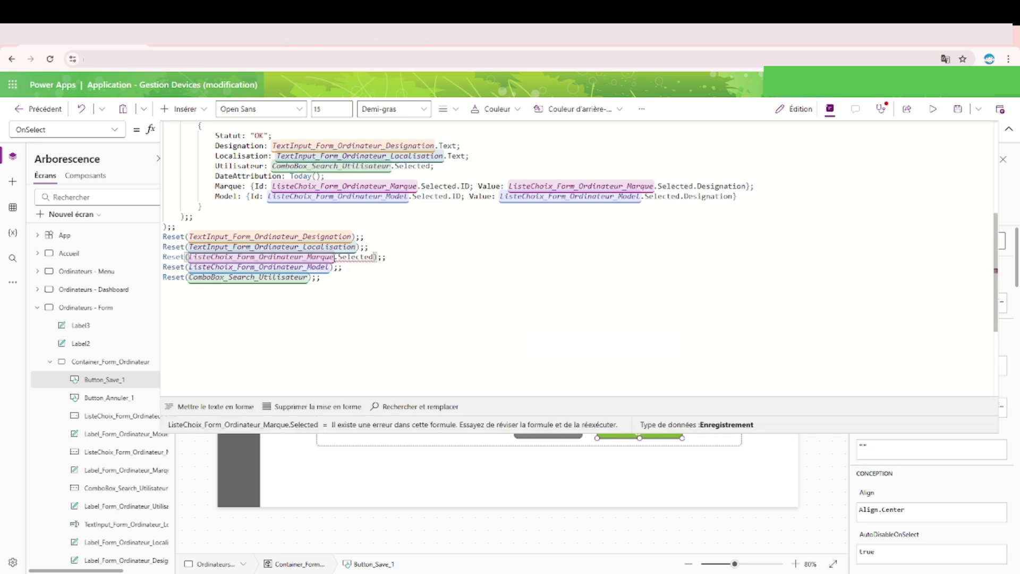
double_click(353, 257)
key(BackSpace)
key(BackSpace)
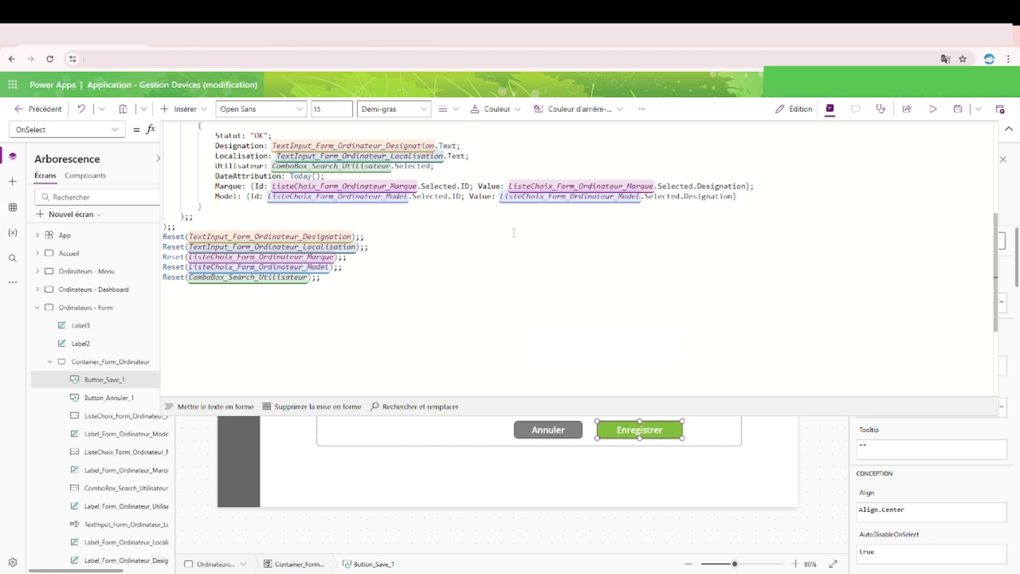
Preview the app, append 2 to the Designation text and save the record with Enregistrer to test the form reset
click(1009, 130)
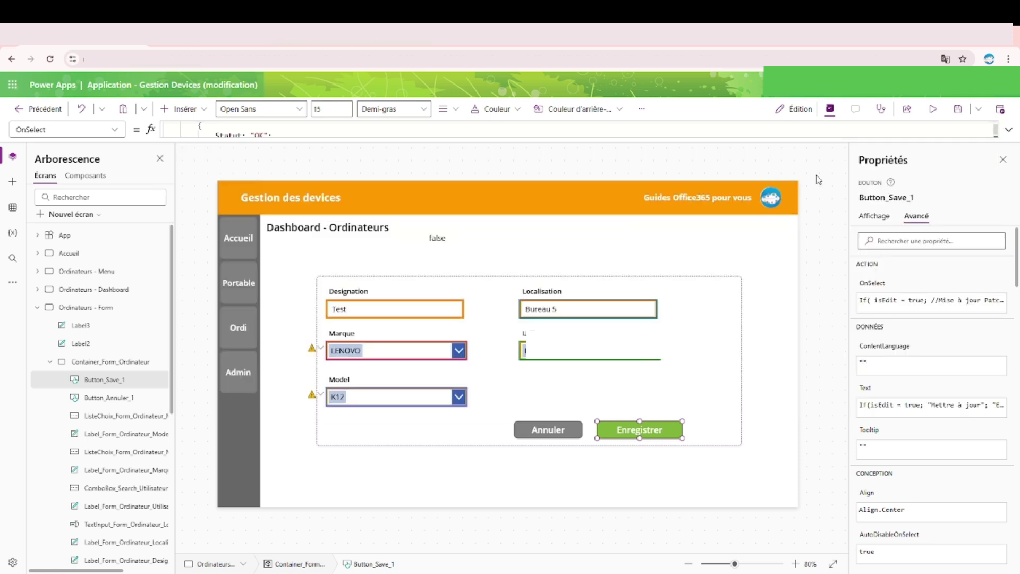
click(927, 111)
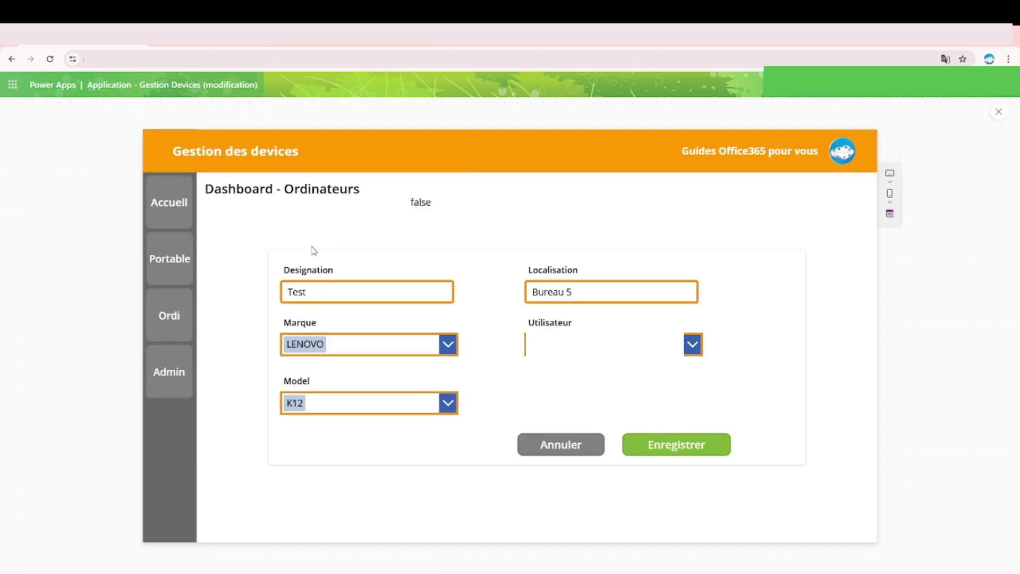
click(373, 295)
text(2)
click(666, 447)
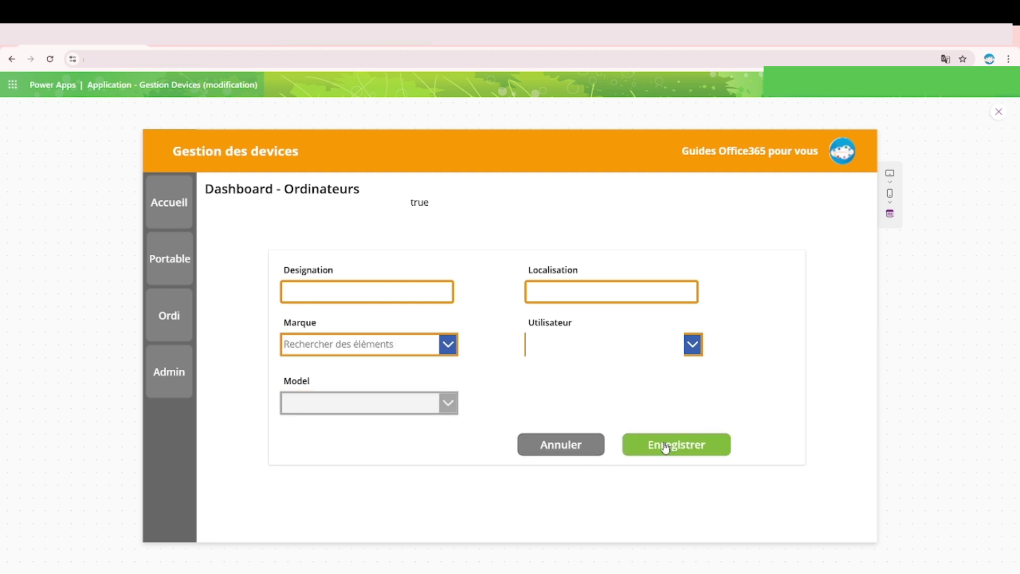